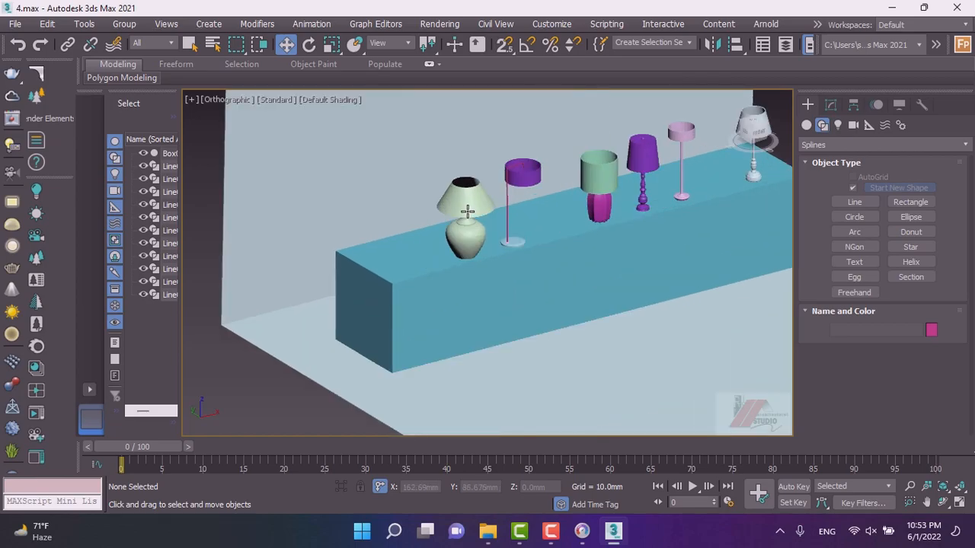
Select the wall object and increase its Extrude amount to about 1787 mm.
middle_click_drag(472, 254, 452, 221, "alt")
scroll(461, 239, "down", 5)
scroll(578, 221, "up", 4)
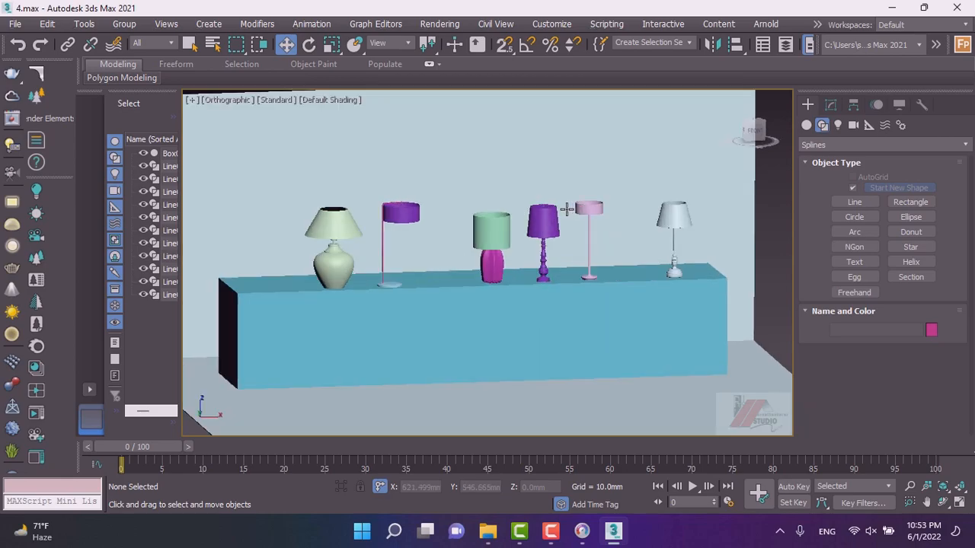
scroll(424, 242, "down", 2)
middle_click_drag(429, 262, 405, 267, "alt")
scroll(422, 269, "down", 4)
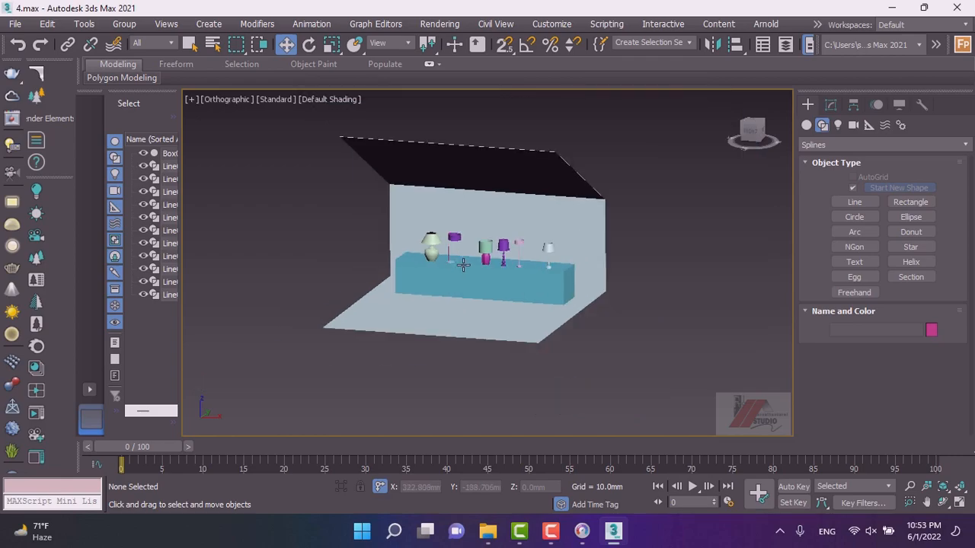
left_click(580, 225)
left_click(830, 105)
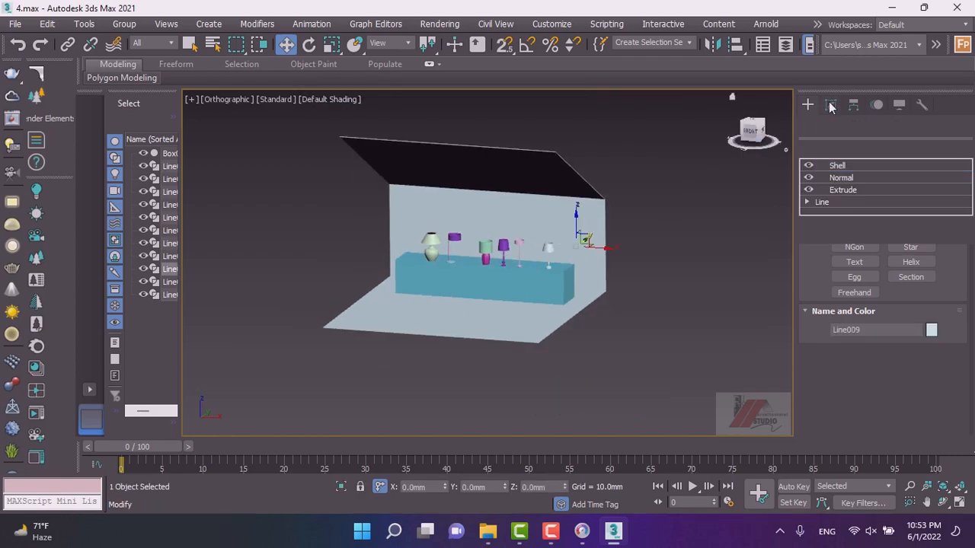
left_click(850, 190)
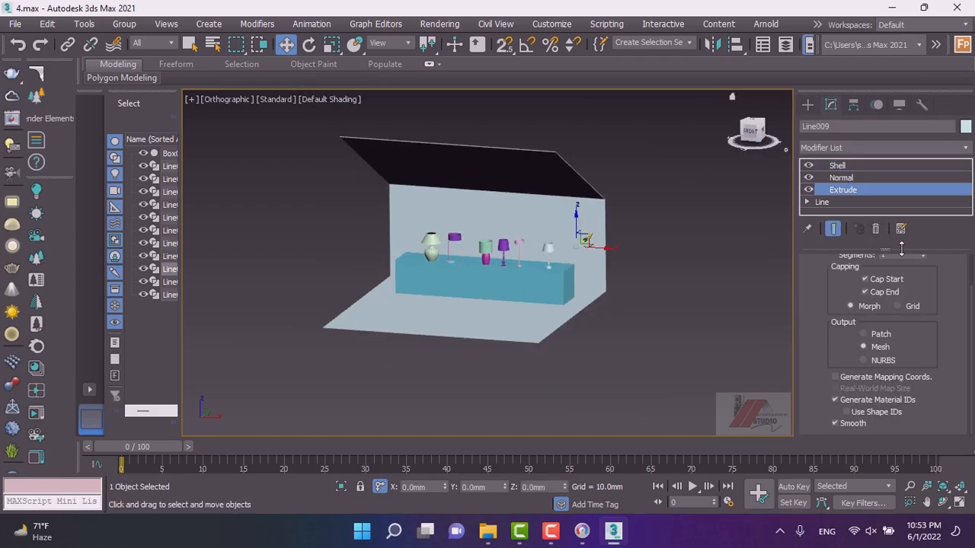
scroll(917, 286, "up", 1)
left_click_drag(922, 262, 720, 302)
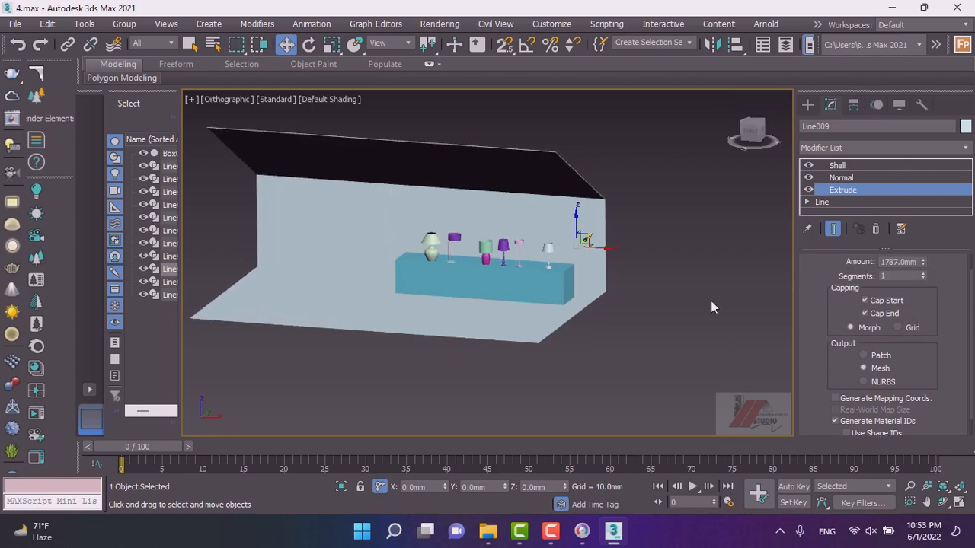
Add a Symmetry modifier to the wall's stack with X mirror axis and Flip enabled.
left_click(807, 104)
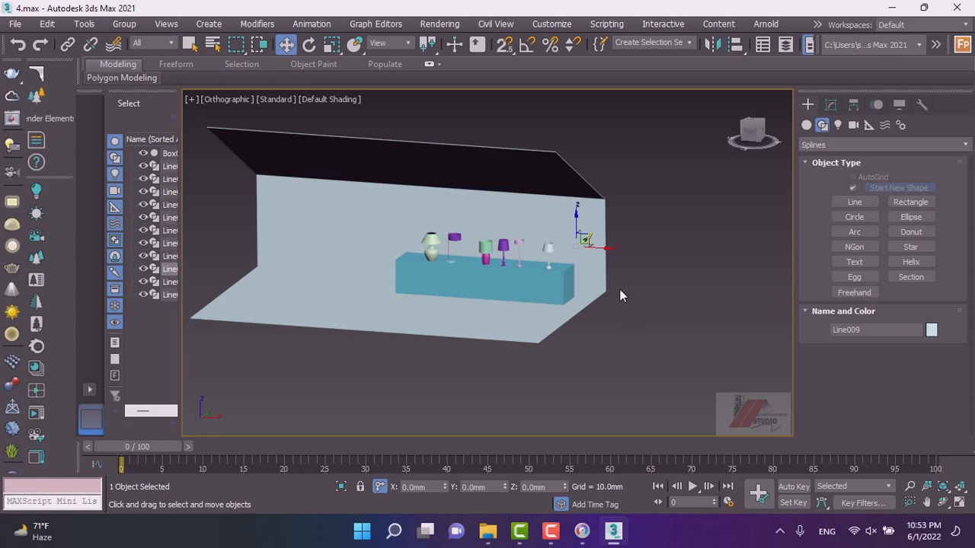
left_click_drag(594, 244, 657, 251)
middle_click_drag(459, 344, 536, 343, "alt")
scroll(422, 264, "up", 2)
scroll(422, 264, "down", 3)
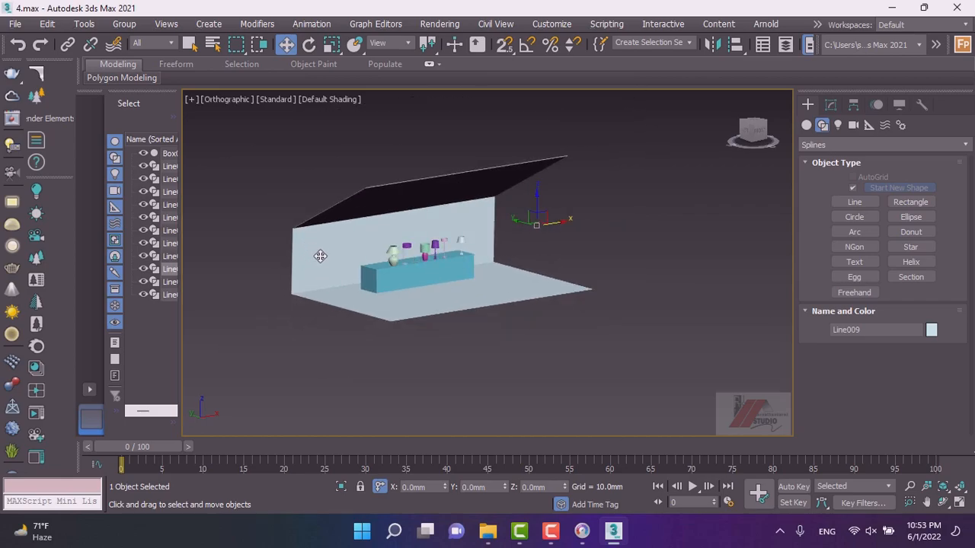
scroll(429, 272, "up", 1)
scroll(637, 340, "down", 2)
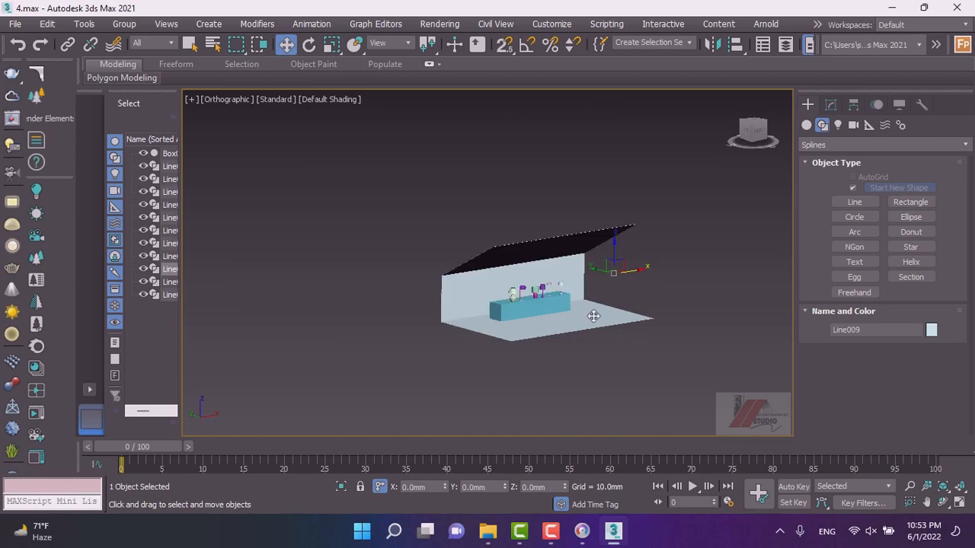
scroll(465, 284, "up", 1)
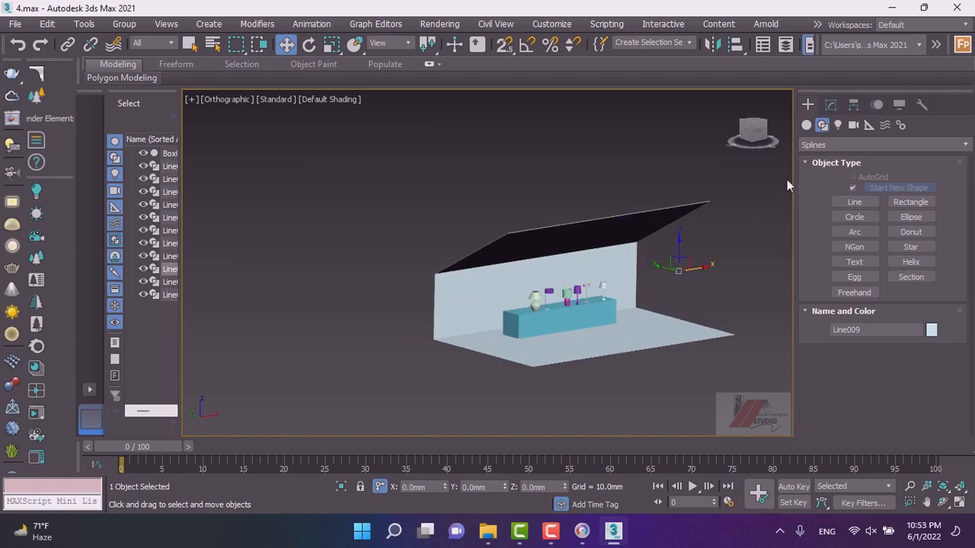
left_click(829, 106)
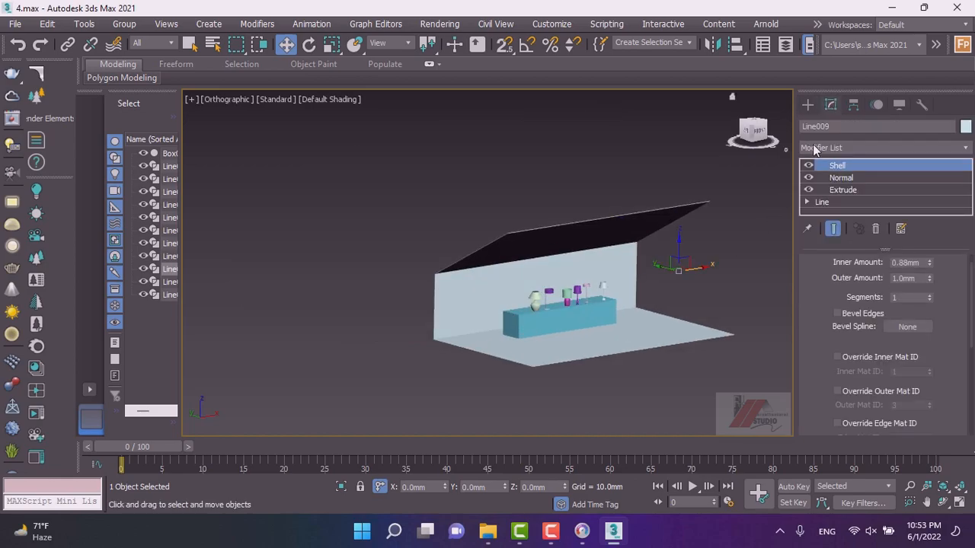
left_click(827, 147)
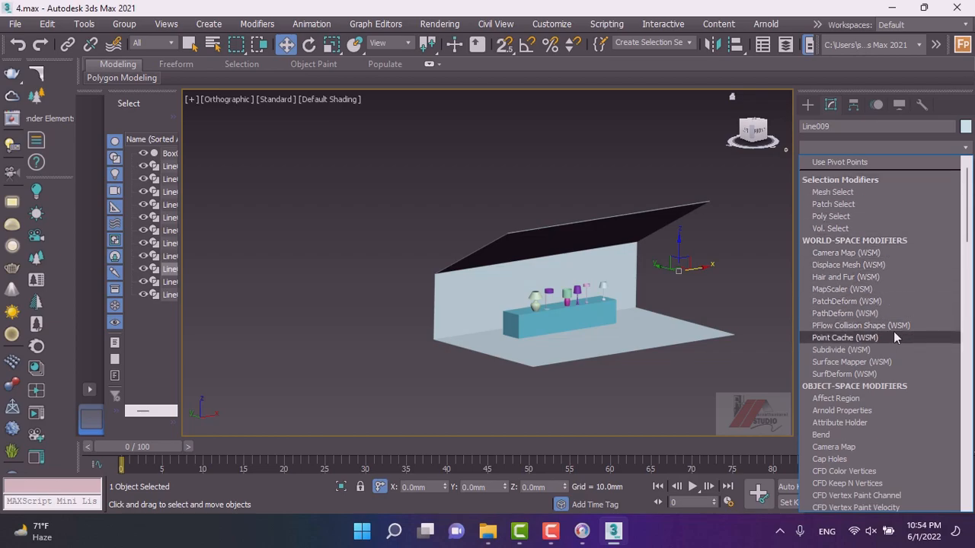
scroll(895, 337, "down", 5)
scroll(920, 297, "down", 20)
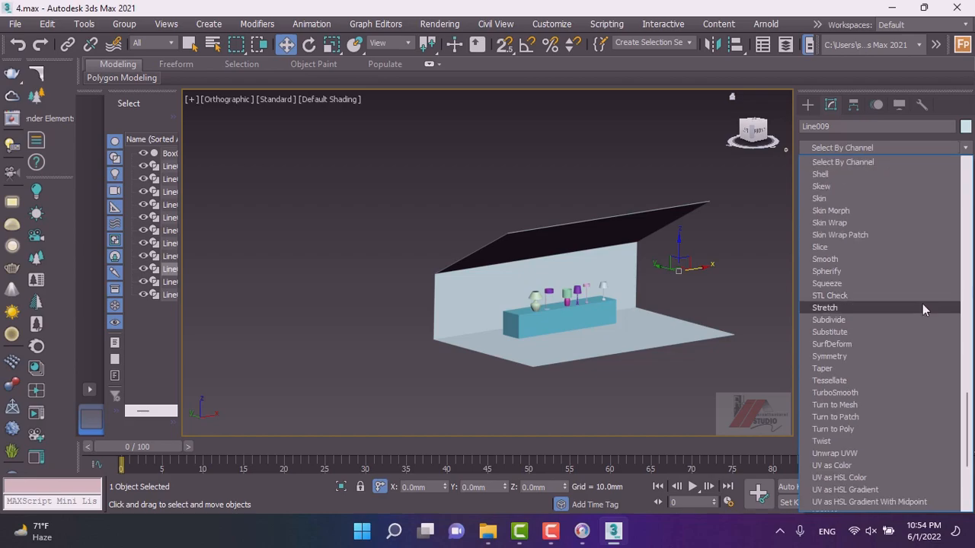
left_click(834, 357)
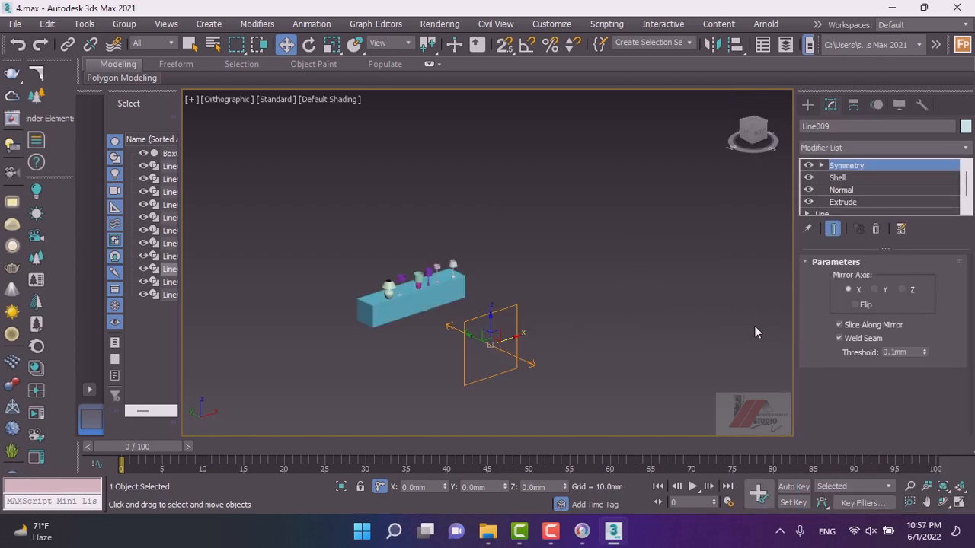
left_click(859, 304)
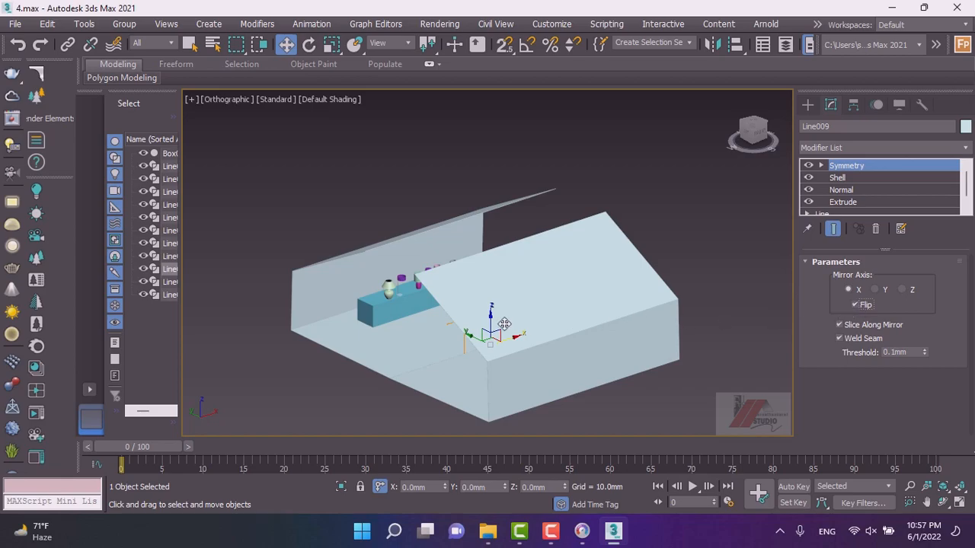
Move the Symmetry mirror gizmo so the mirrored walls join into a closed gable outline.
middle_click_drag(481, 336, 455, 348, "alt")
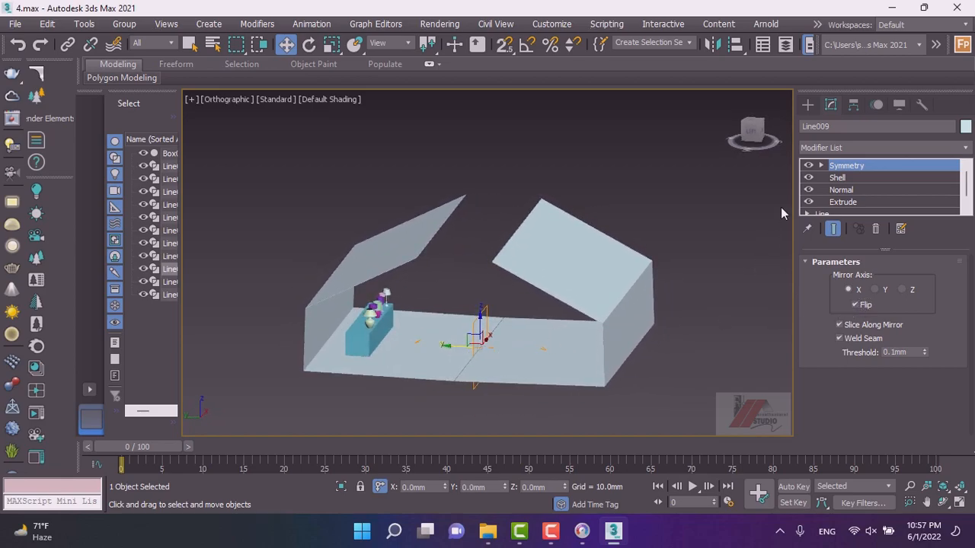
left_click(822, 166)
left_click(838, 177)
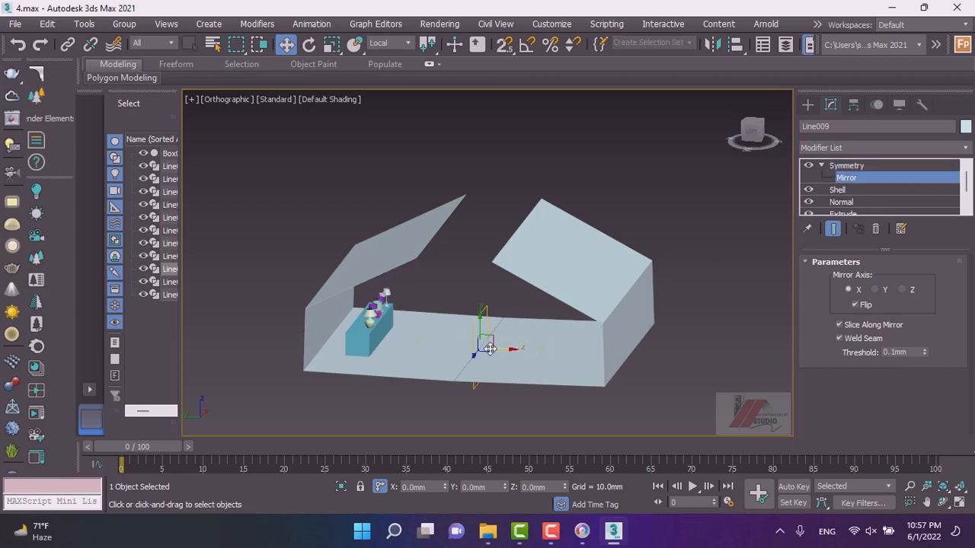
left_click_drag(500, 349, 462, 341)
middle_click_drag(453, 354, 366, 325, "alt")
key("f")
scroll(442, 287, "down", 5)
scroll(454, 290, "up", 3)
middle_click_drag(454, 290, 534, 287, "alt")
scroll(854, 201, "down", 2)
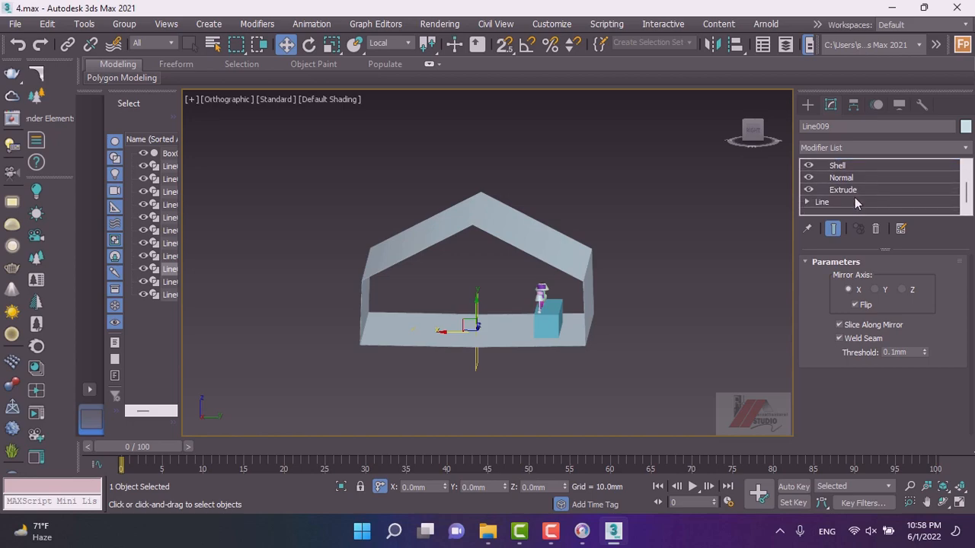
Open the wall's base Line in Segment mode and select its bottom floor segment.
left_click(823, 202)
left_click(810, 203)
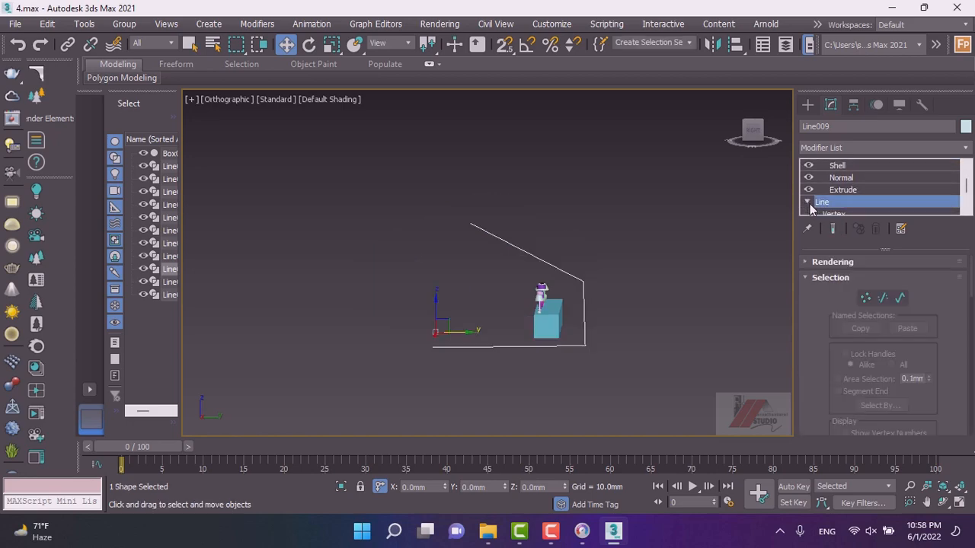
key("2")
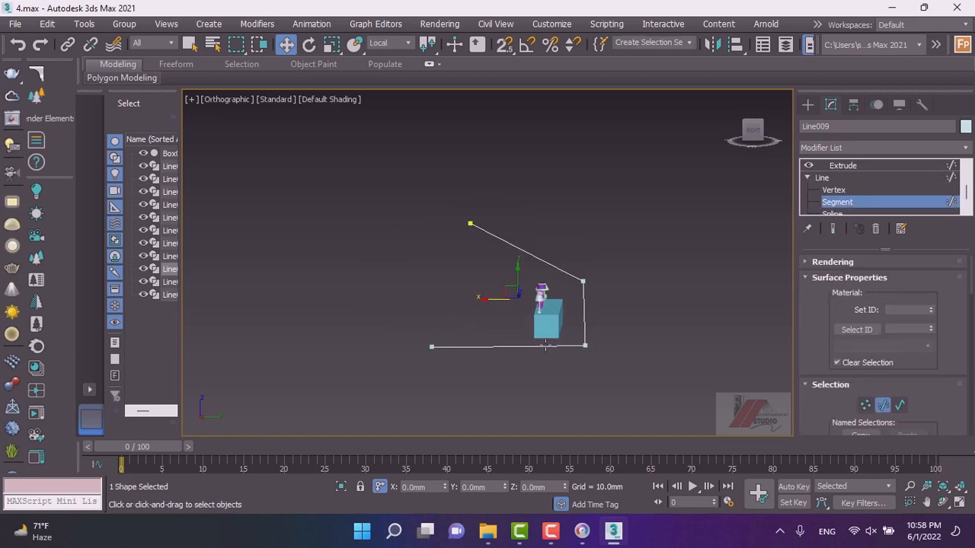
middle_click_drag(526, 344, 709, 358, "alt")
middle_click_drag(623, 357, 444, 330, "alt")
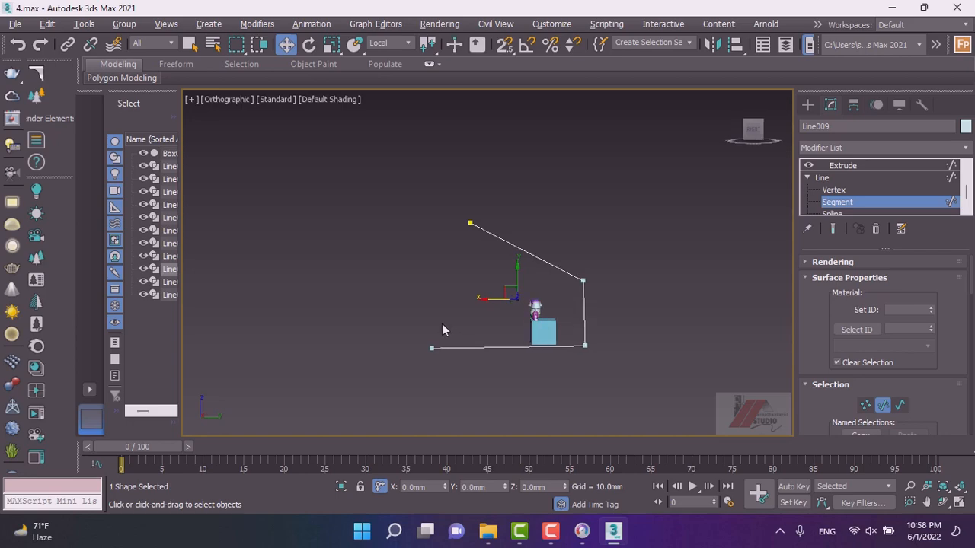
left_click(807, 105)
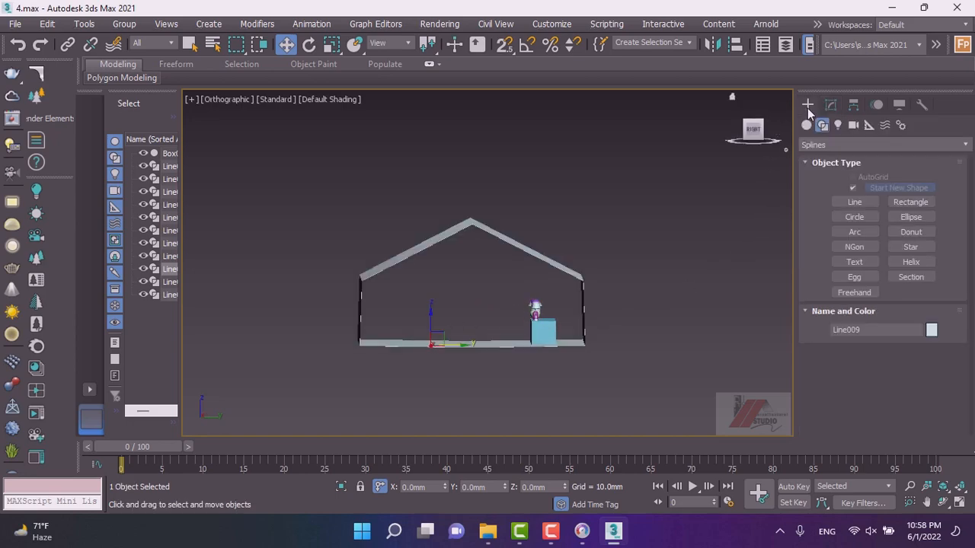
In Right view, trace a closed line along the gable house outline with vertex snapping.
left_click(743, 136)
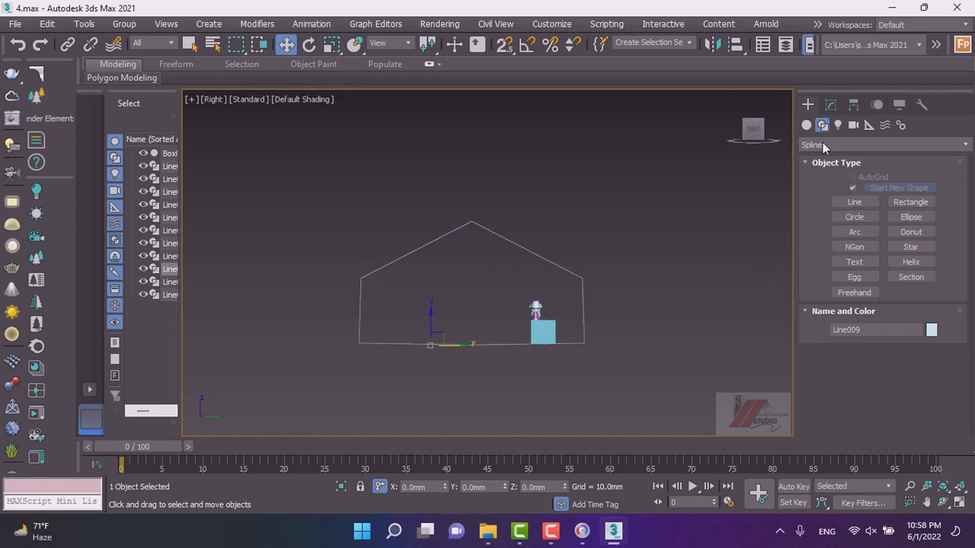
left_click(853, 202)
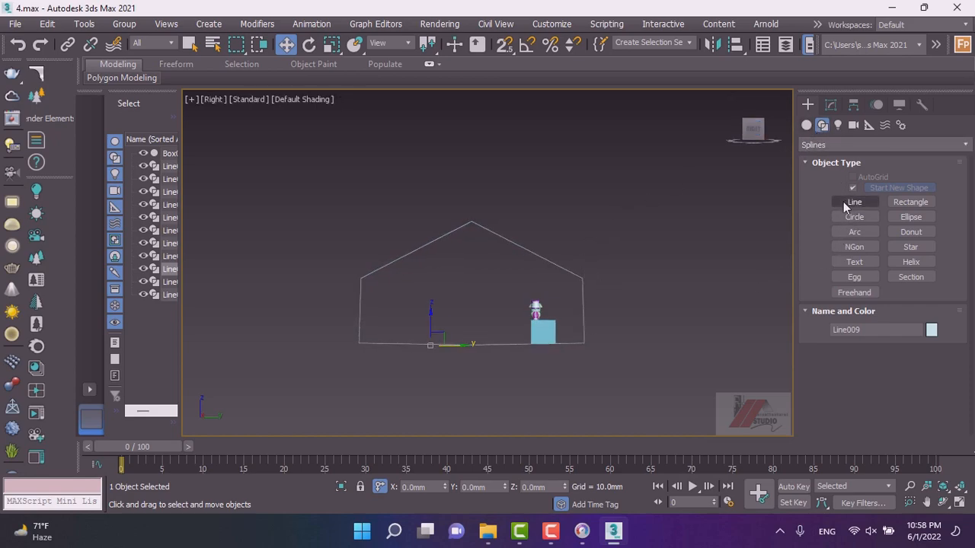
key("s")
left_click(471, 223)
left_click(360, 278)
left_click(360, 342)
left_click(584, 343)
left_click(583, 278)
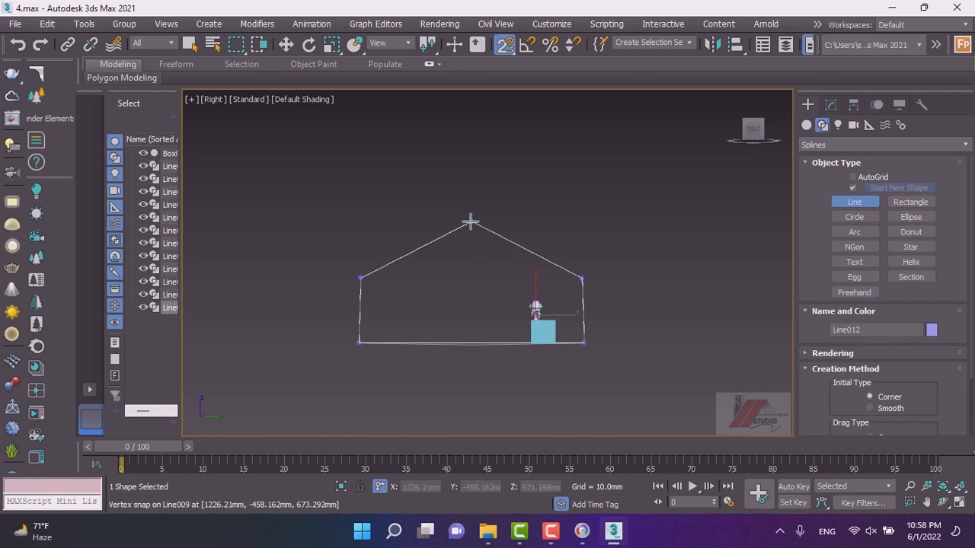
left_click(470, 223)
left_click(465, 274)
key("w")
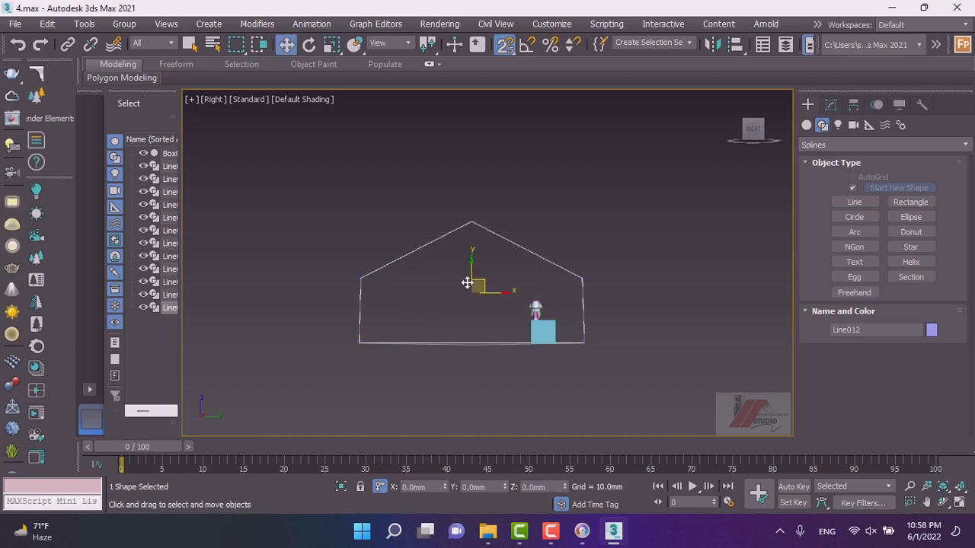
Convert the traced outline to Editable Poly and add a Shell modifier to it.
right_click(473, 291)
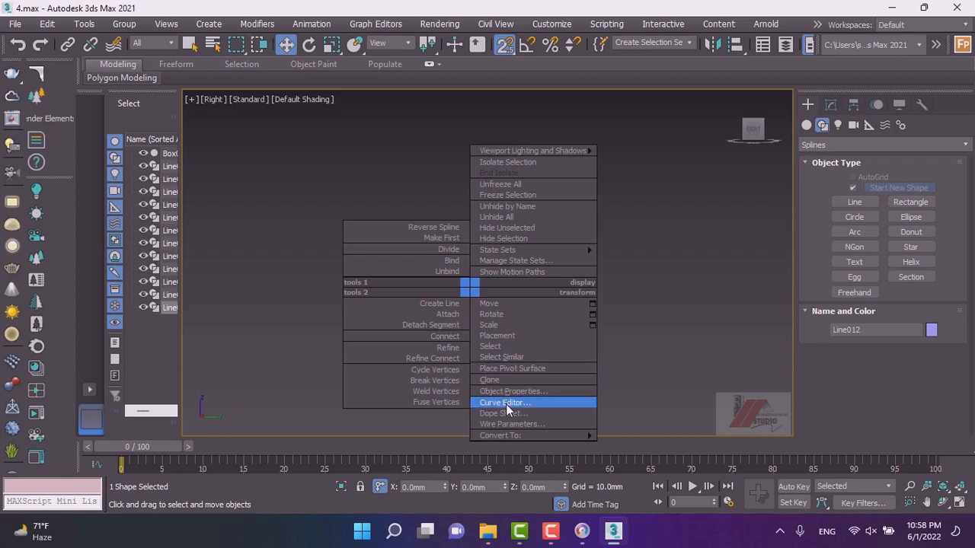
mouse_move(522, 436)
left_click(647, 456)
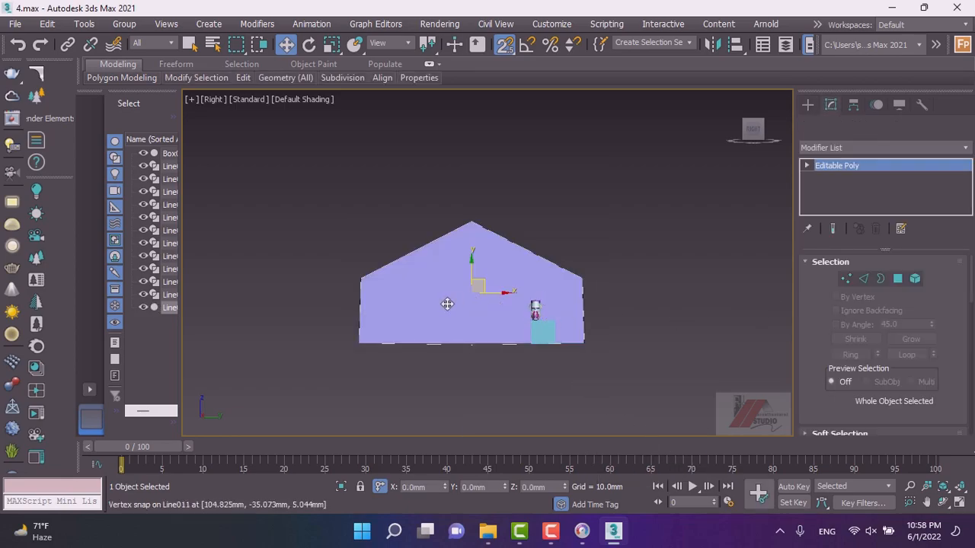
left_click(843, 149)
left_click(826, 173)
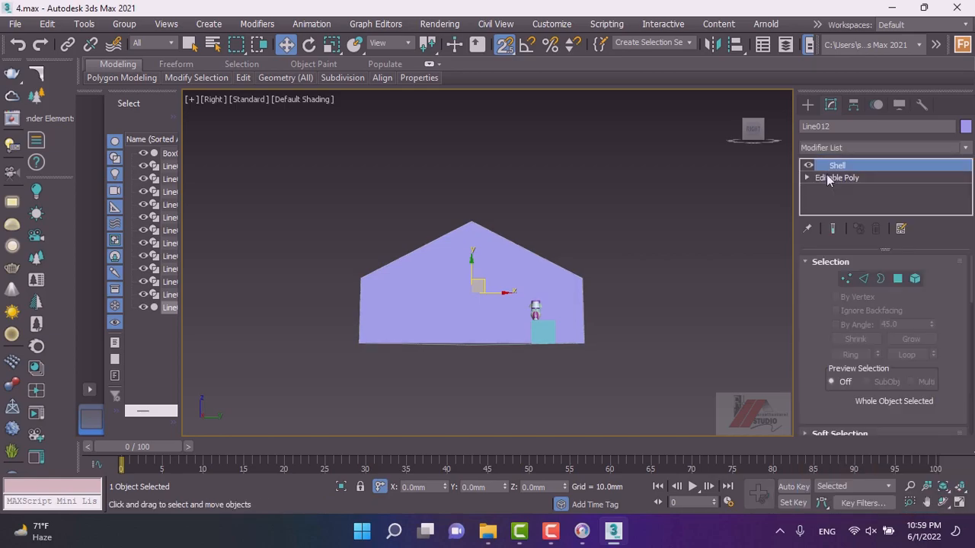
middle_click_drag(471, 326, 453, 349, "alt")
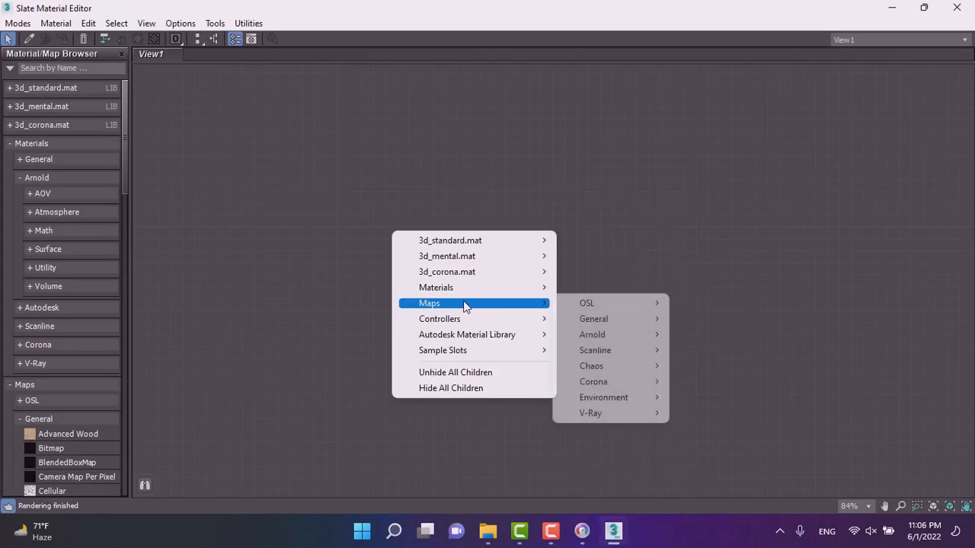
Create a new CoronaLegacyMtl material node in the Slate Material Editor.
mouse_move(491, 290)
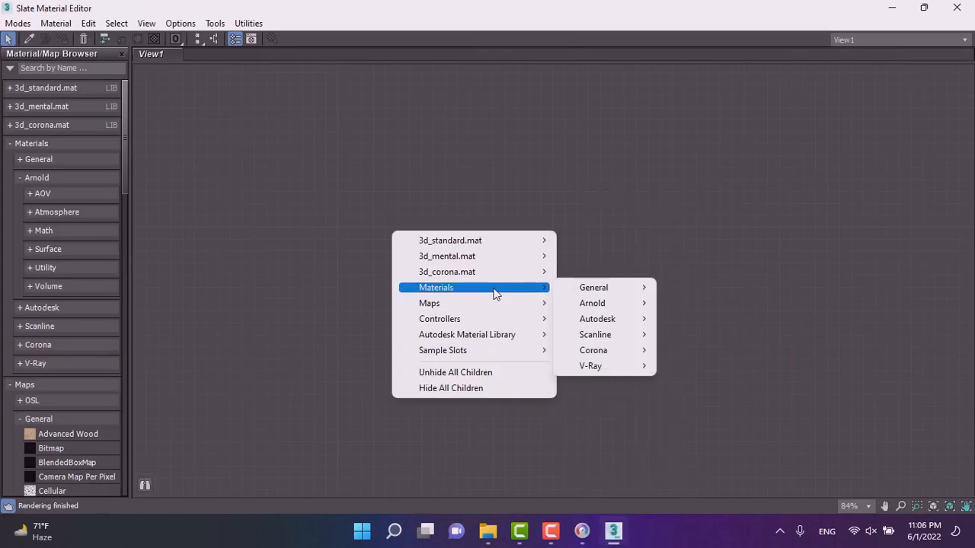
mouse_move(600, 358)
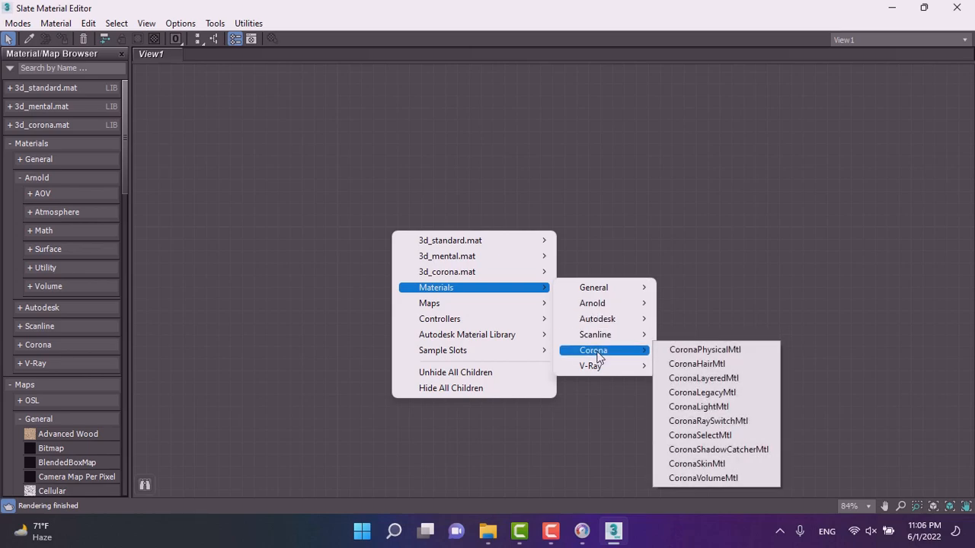
left_click(729, 395)
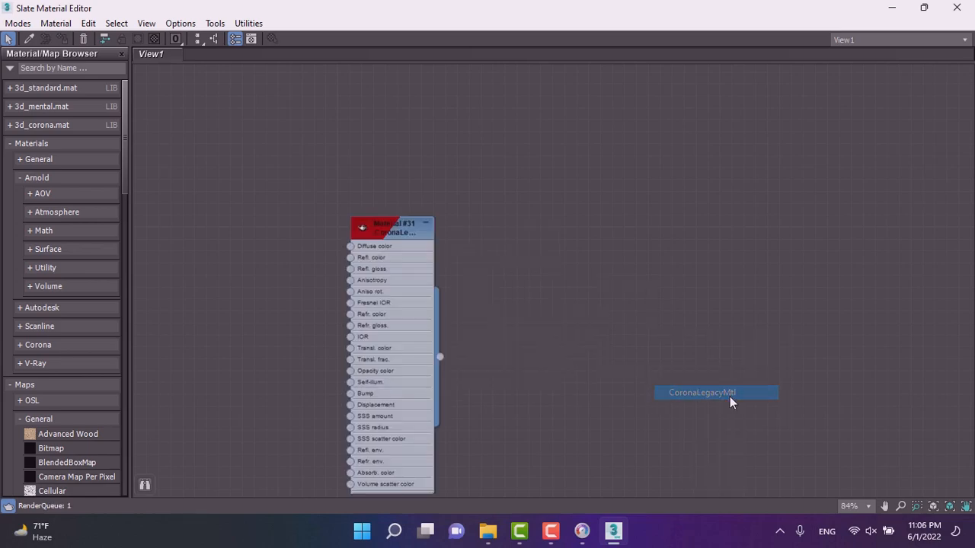
left_click(371, 255)
scroll(370, 258, "up", 1)
left_click(348, 257)
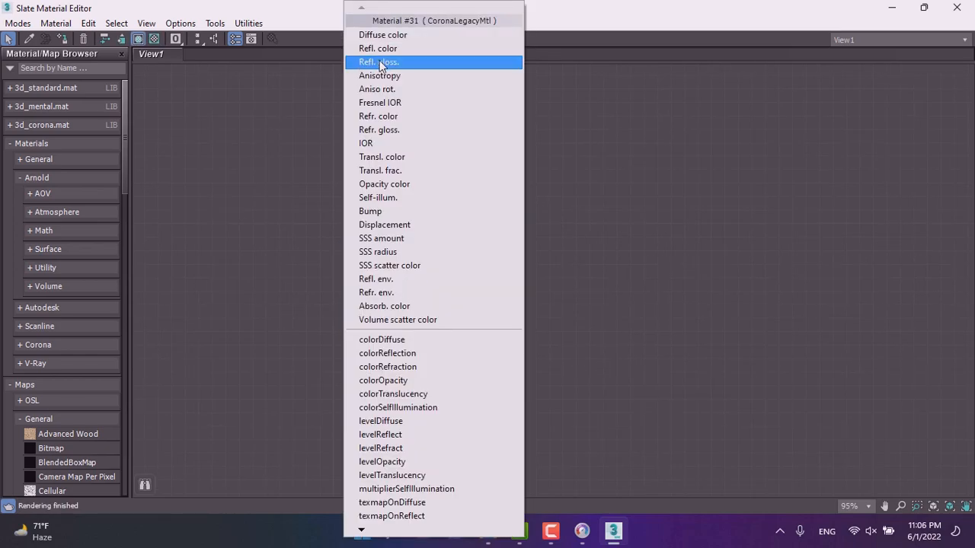
left_click(383, 35)
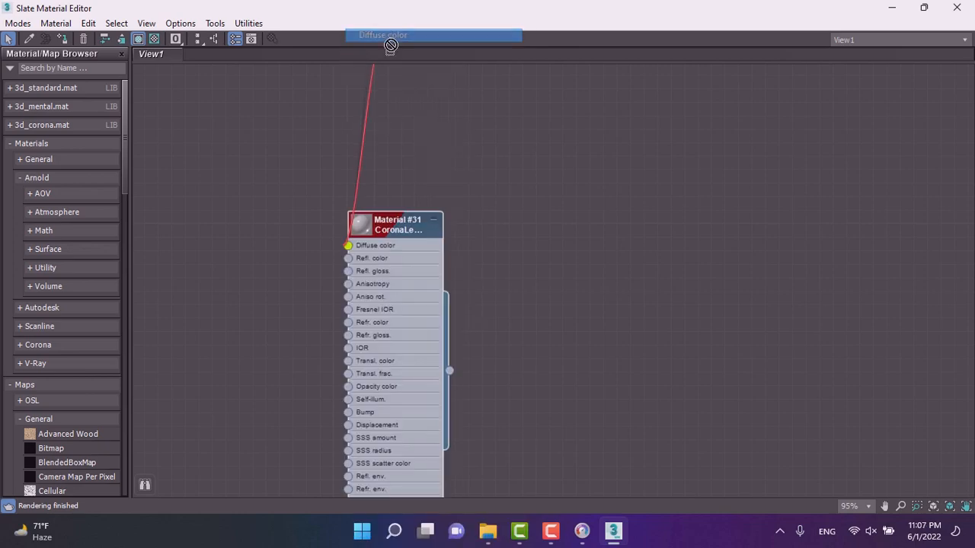
left_click(266, 256)
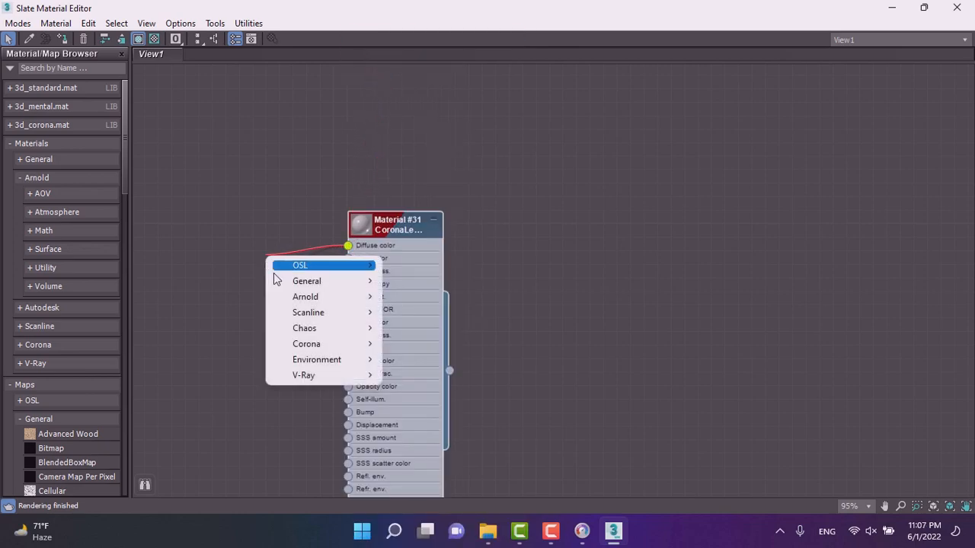
left_click(246, 290)
Open Material #31's parameters and set its reflection level to 1.0.
double_click(385, 224)
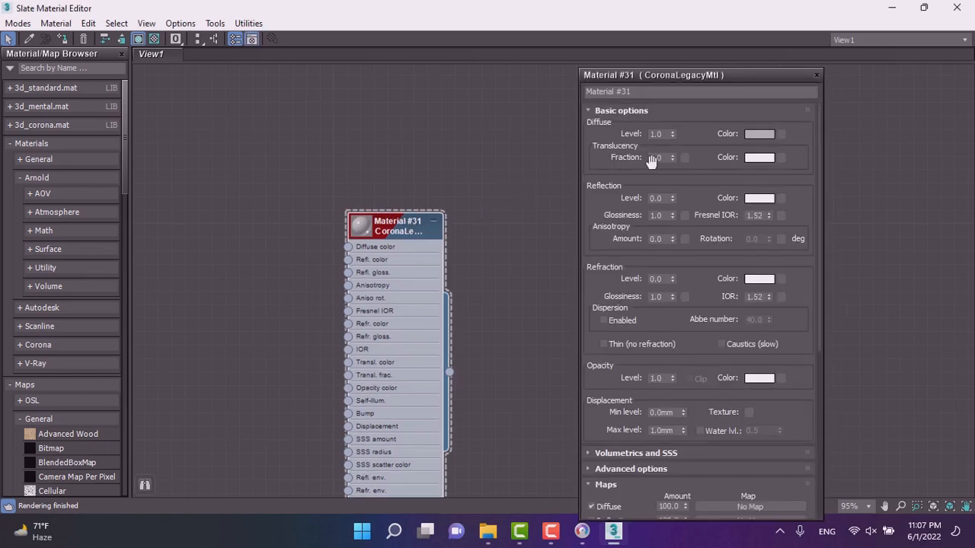
left_click_drag(671, 197, 670, 150)
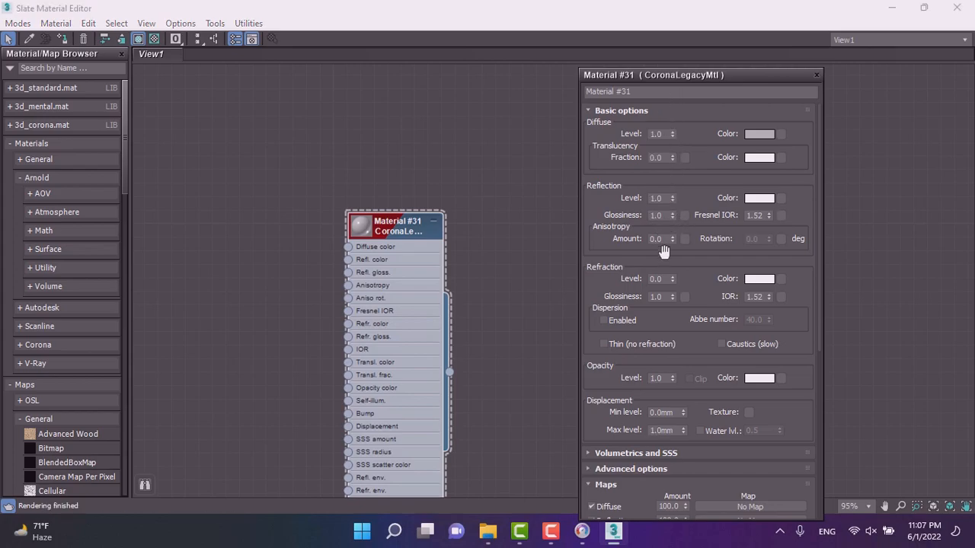
left_click_drag(672, 279, 666, 183)
scroll(400, 234, "up", 3)
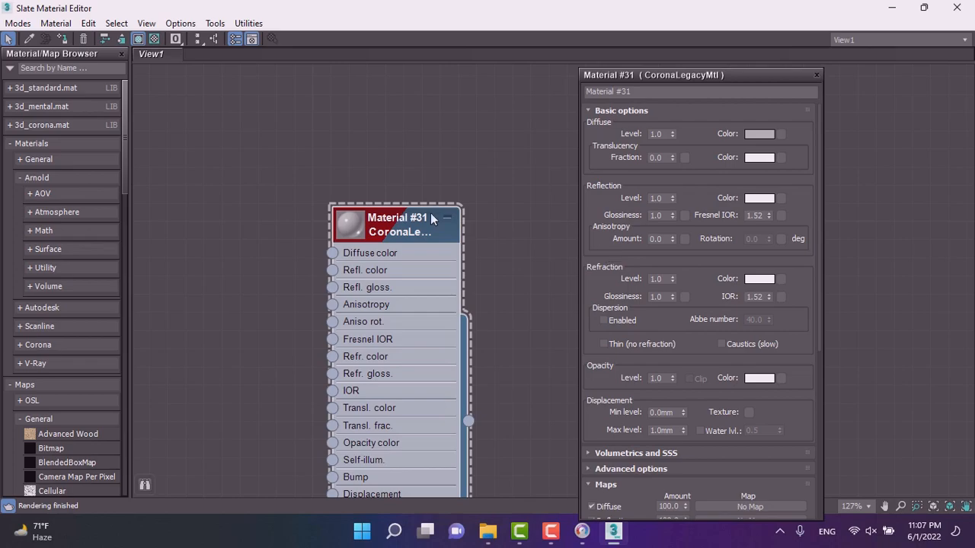
Close the parameters and delete the Material #31 node from the view.
left_click(817, 75)
left_click_drag(382, 224, 502, 150)
key("Delete")
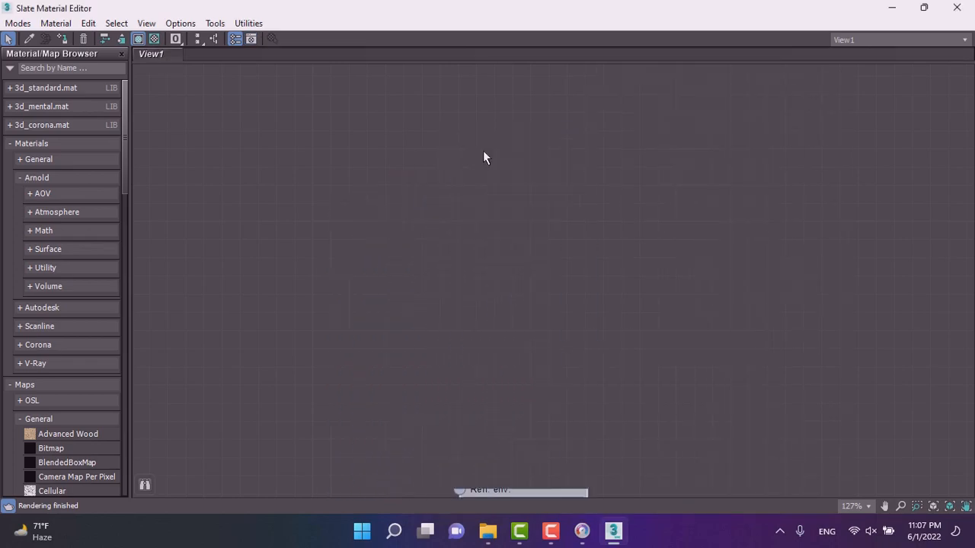
Create a new CoronaLegacyMtl material node in the view.
right_click(367, 201)
mouse_move(430, 259)
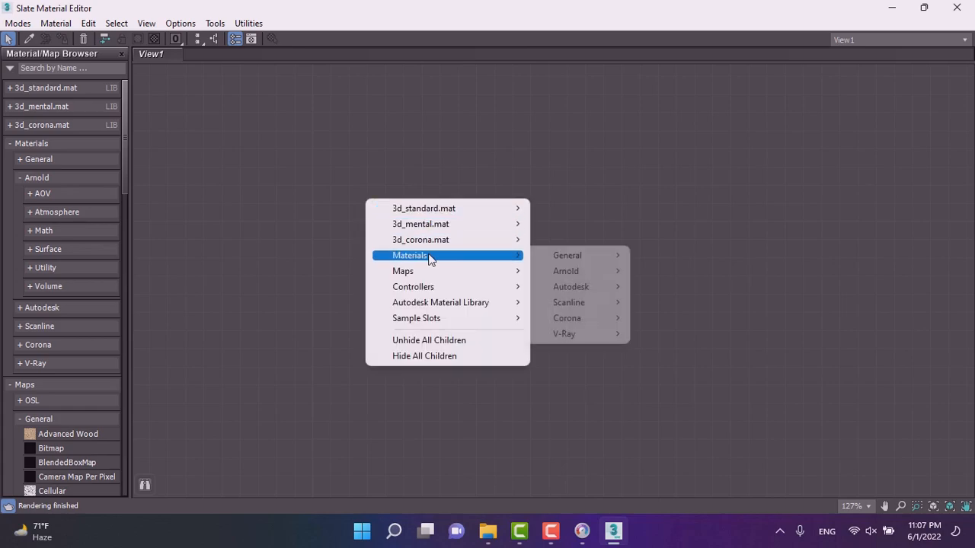
mouse_move(582, 280)
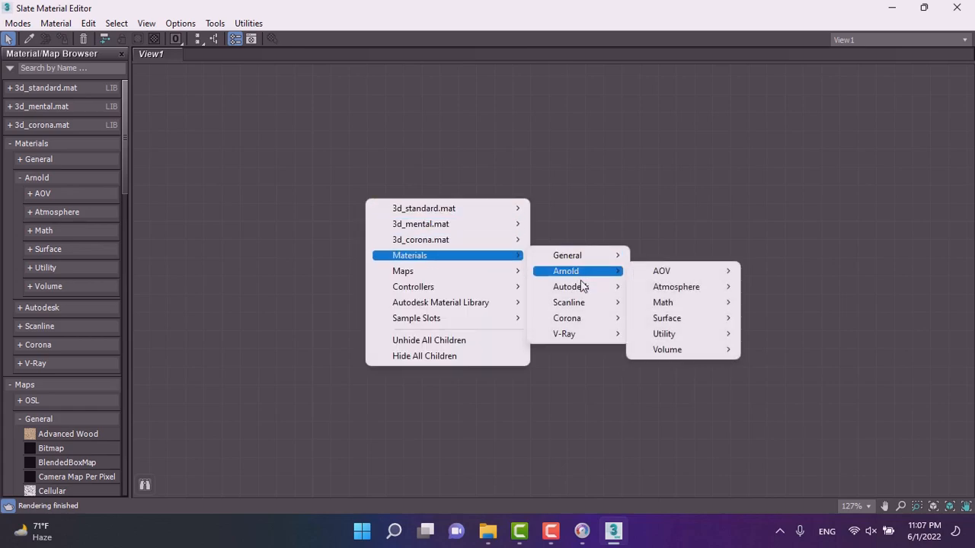
mouse_move(575, 320)
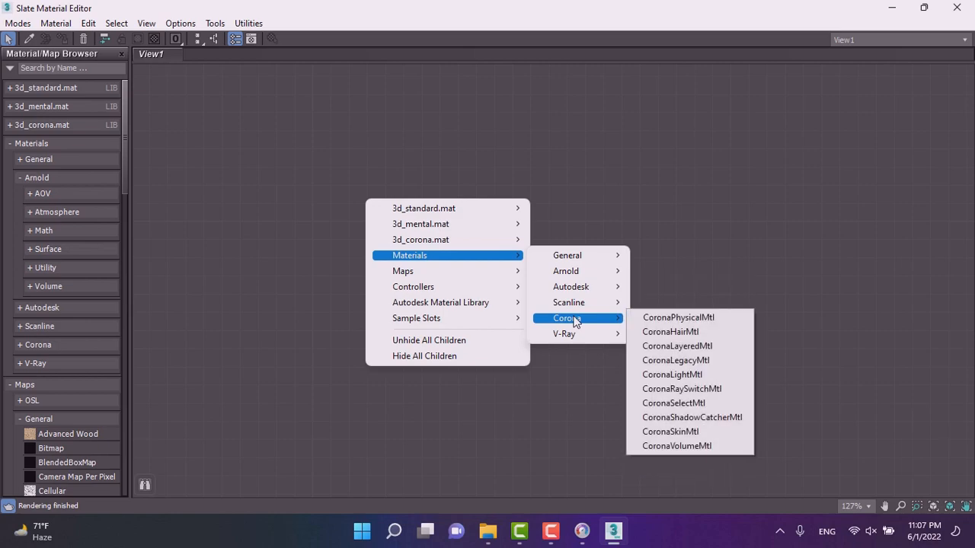
left_click(718, 366)
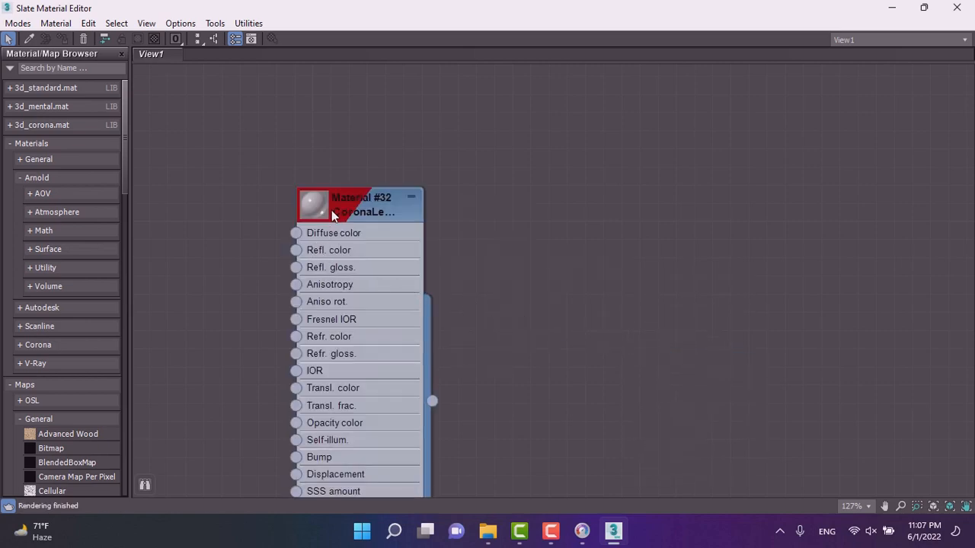
Set Material #32's reflection level to 1.0, reflection glossiness to 0.32 and refraction glossiness to 0.87.
double_click(333, 214)
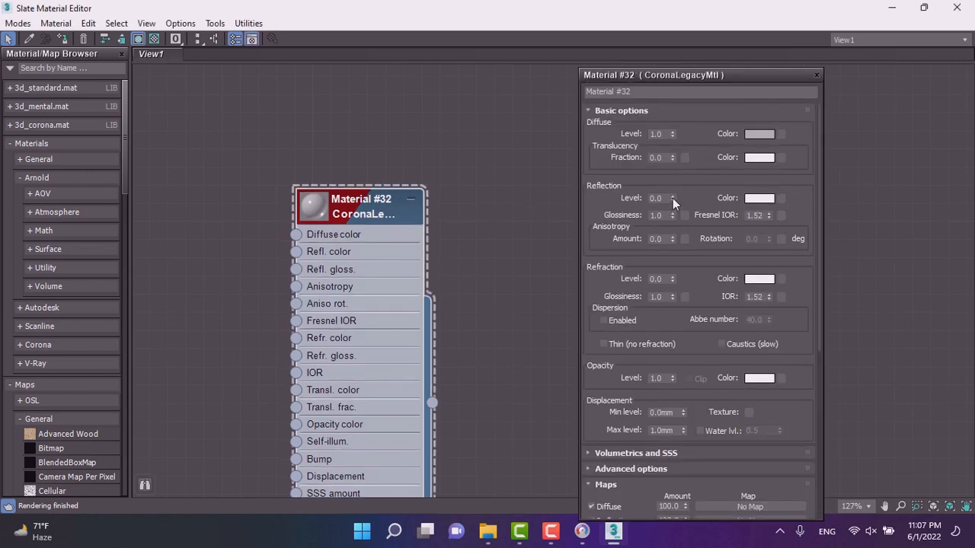
left_click_drag(672, 196, 673, 120)
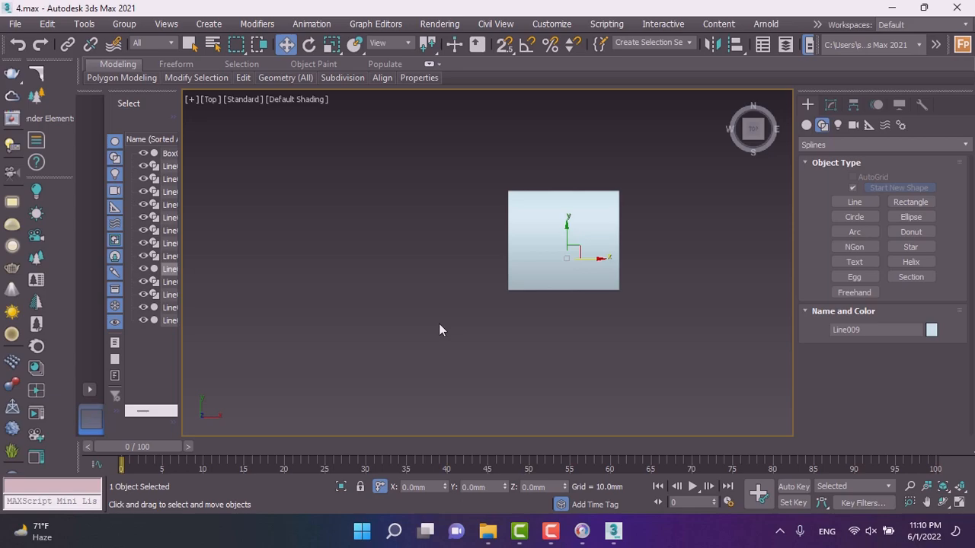
key("m")
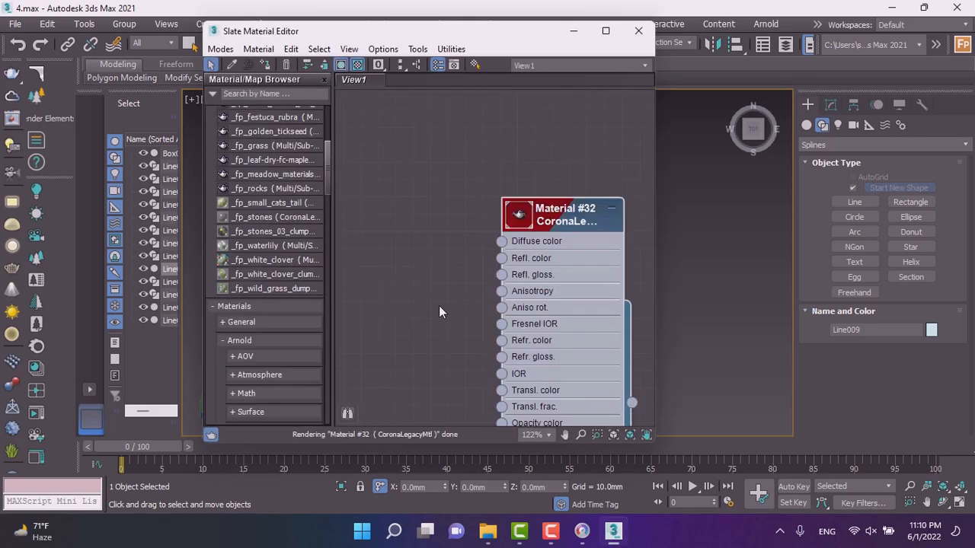
scroll(508, 211, "down", 2)
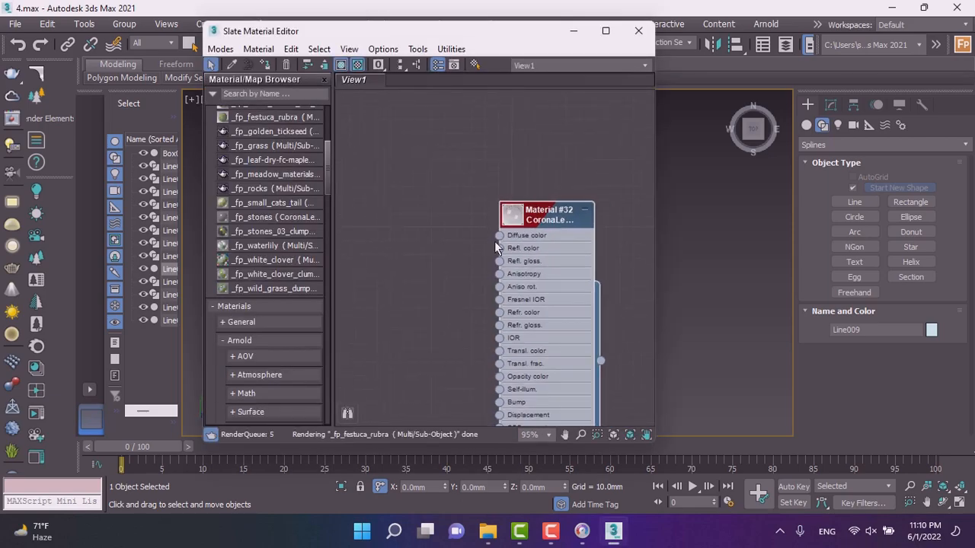
double_click(551, 218)
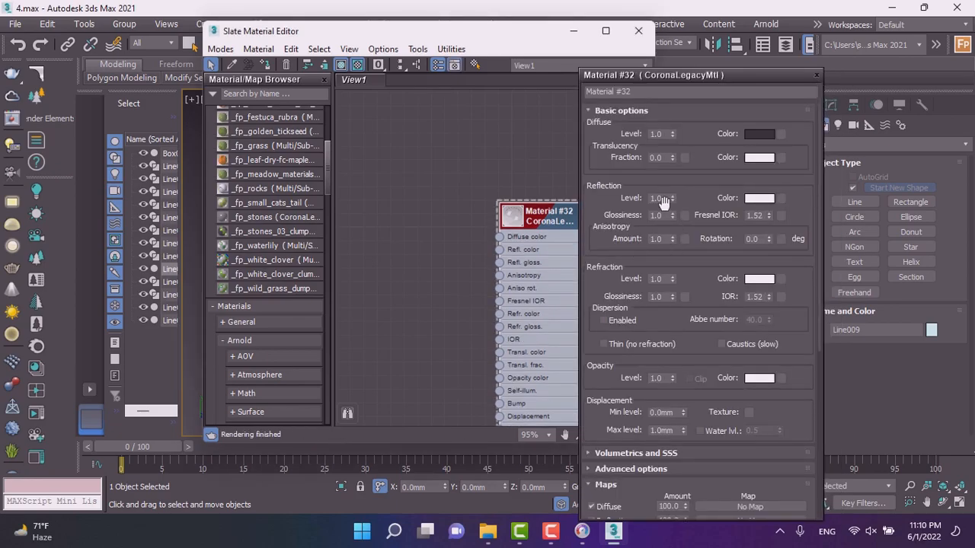
left_click_drag(674, 217, 677, 261)
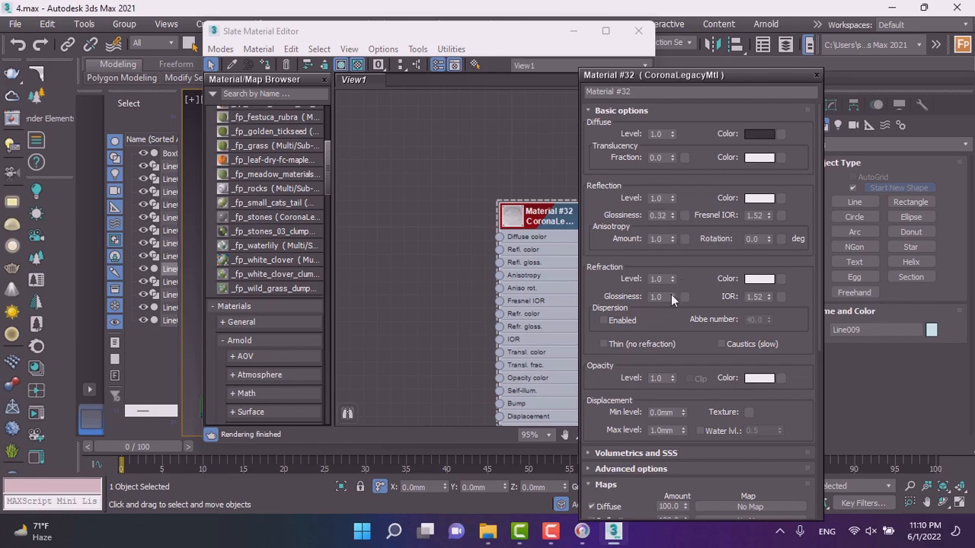
mouse_move(674, 297)
left_mouse_down()
mouse_move(675, 325)
mouse_move(668, 290)
left_mouse_up()
left_click_drag(673, 285, 671, 306)
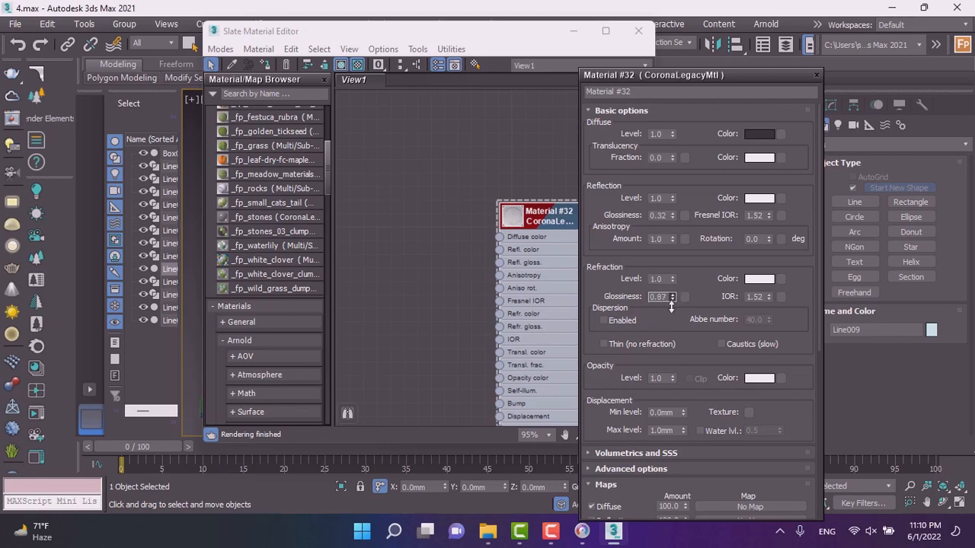
Adjust Material #32's reflection glossiness to 0.78.
left_click(671, 213)
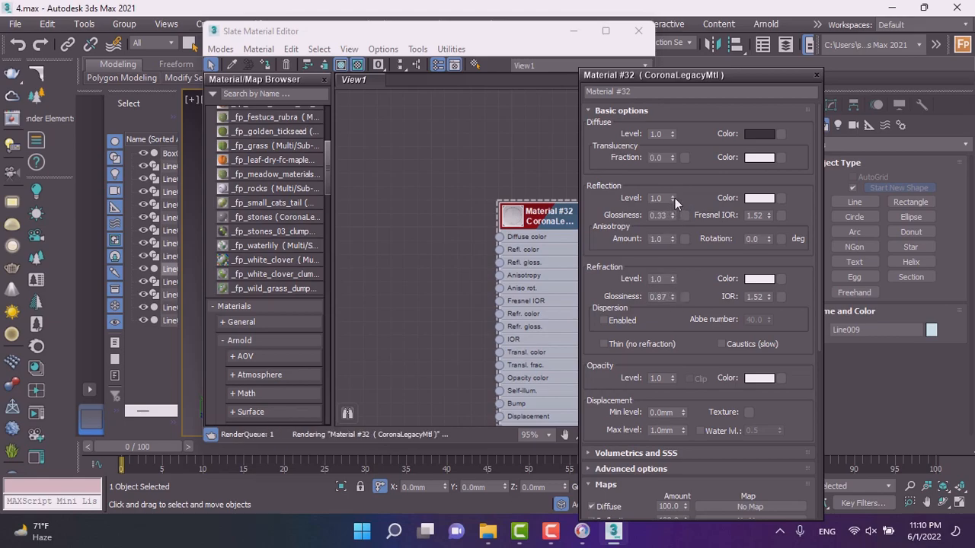
left_click_drag(671, 213, 674, 173)
left_click_drag(674, 214, 674, 197)
double_click(659, 216)
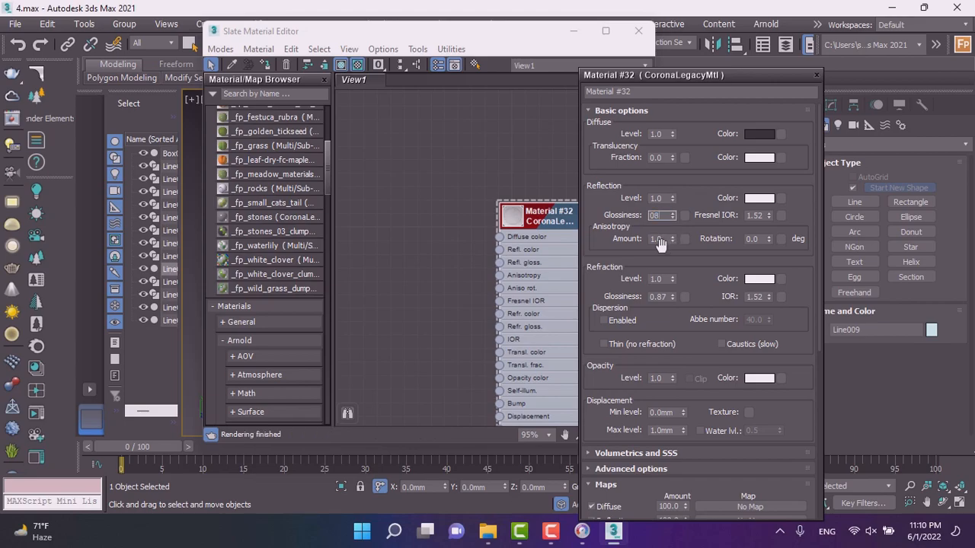
key("Return")
left_click(673, 219)
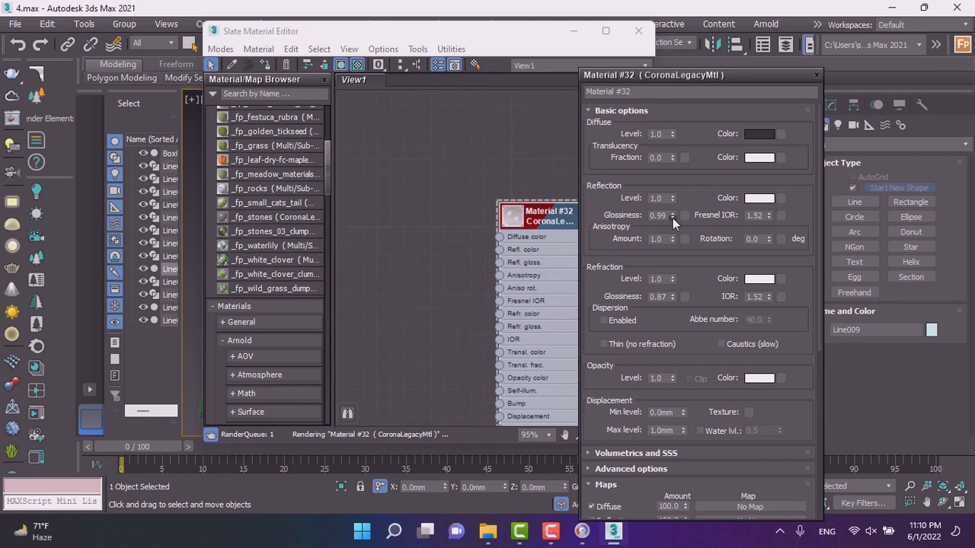
left_click_drag(675, 216, 674, 260)
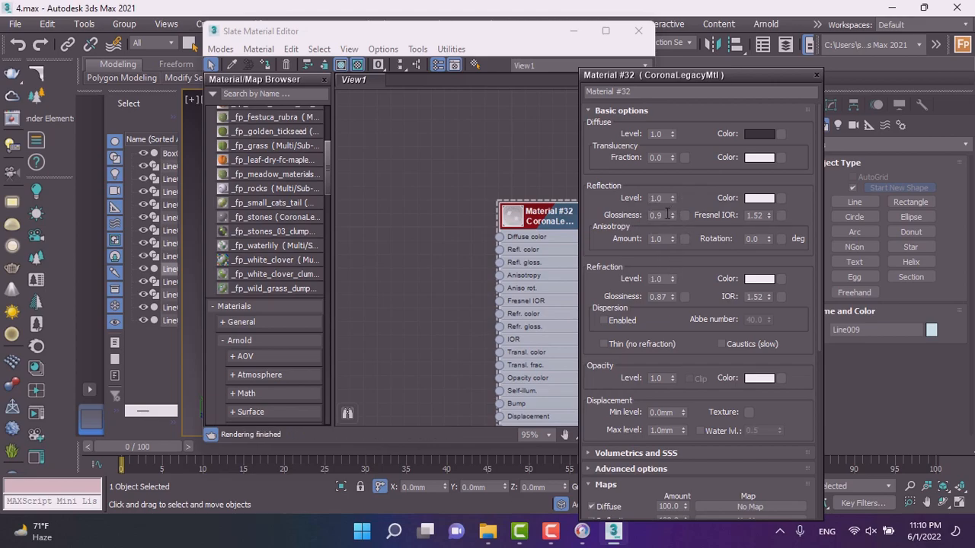
mouse_move(671, 219)
left_mouse_down()
mouse_move(675, 241)
mouse_move(674, 231)
left_mouse_up()
scroll(530, 227, "up", 1)
scroll(529, 227, "up", 5)
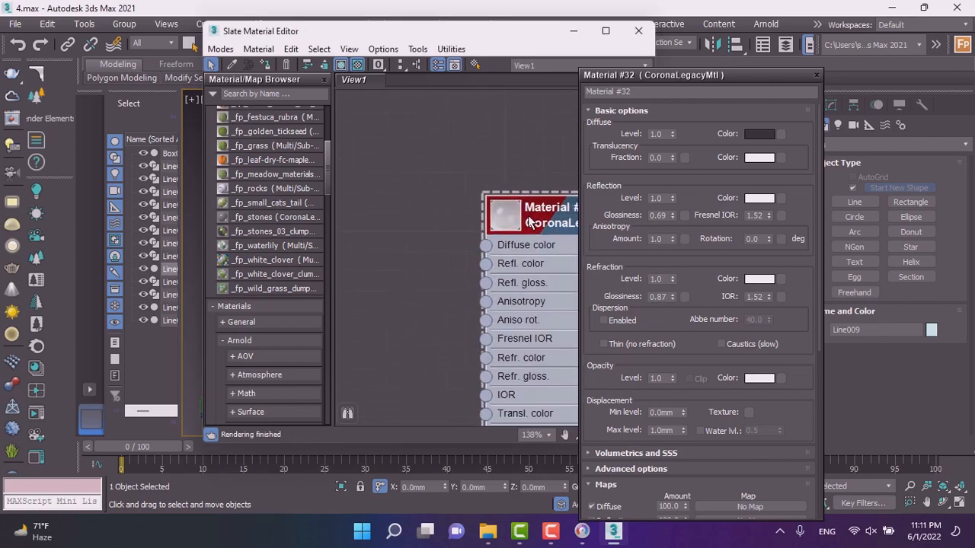
left_click_drag(535, 222, 483, 221)
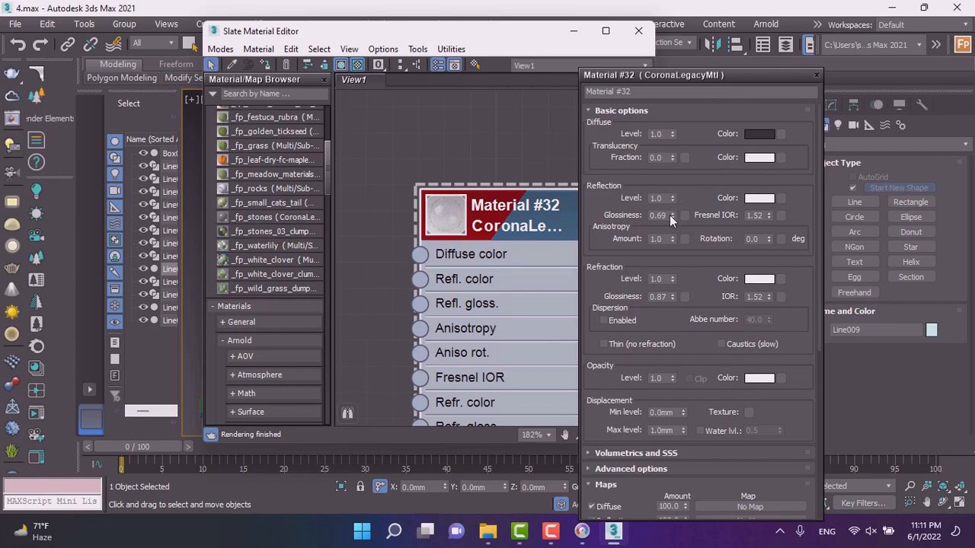
mouse_move(670, 218)
left_mouse_down()
mouse_move(675, 271)
mouse_move(675, 223)
mouse_move(676, 232)
left_mouse_up()
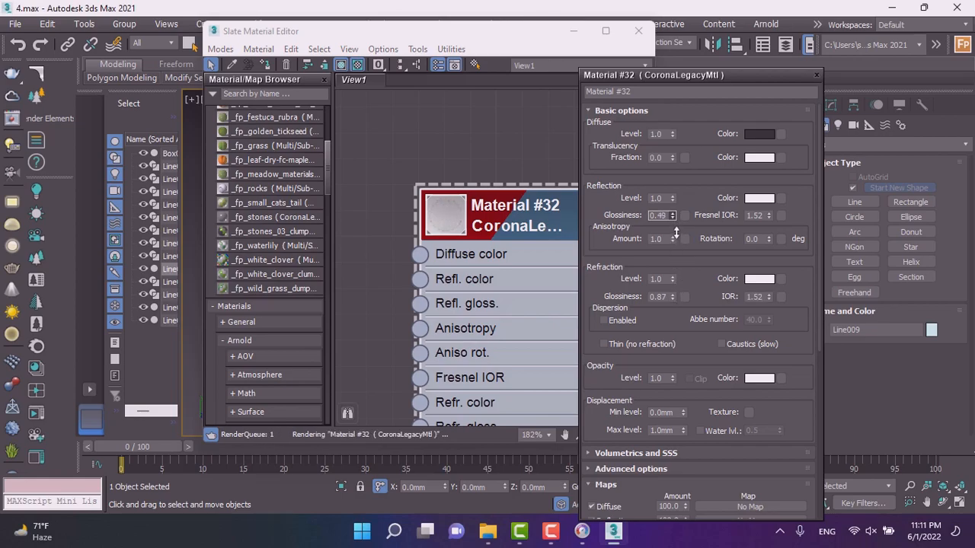
left_click_drag(673, 279, 679, 221)
left_click_drag(700, 100, 670, 211)
scroll(472, 221, "up", 2)
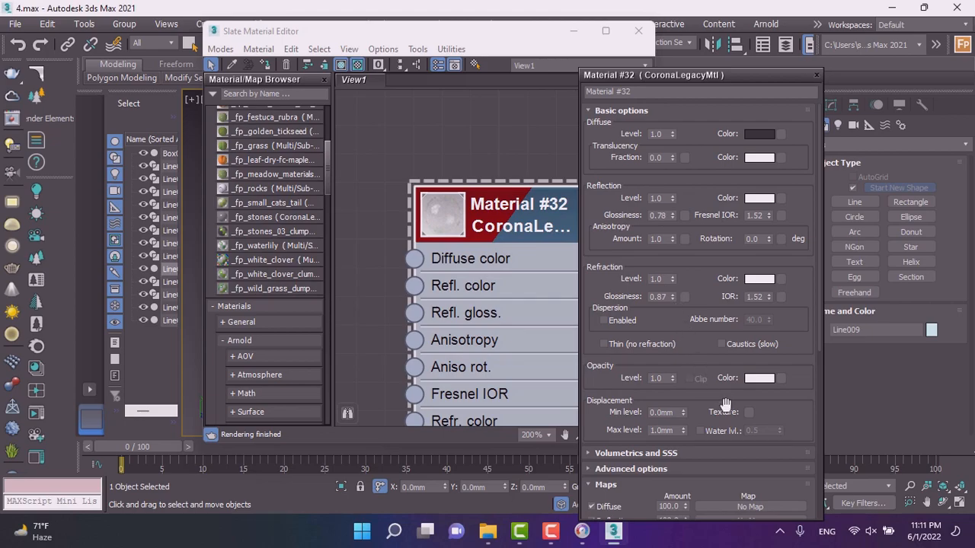
Set the reflection color to a dark grey of 15 and close the material parameters.
left_click(759, 133)
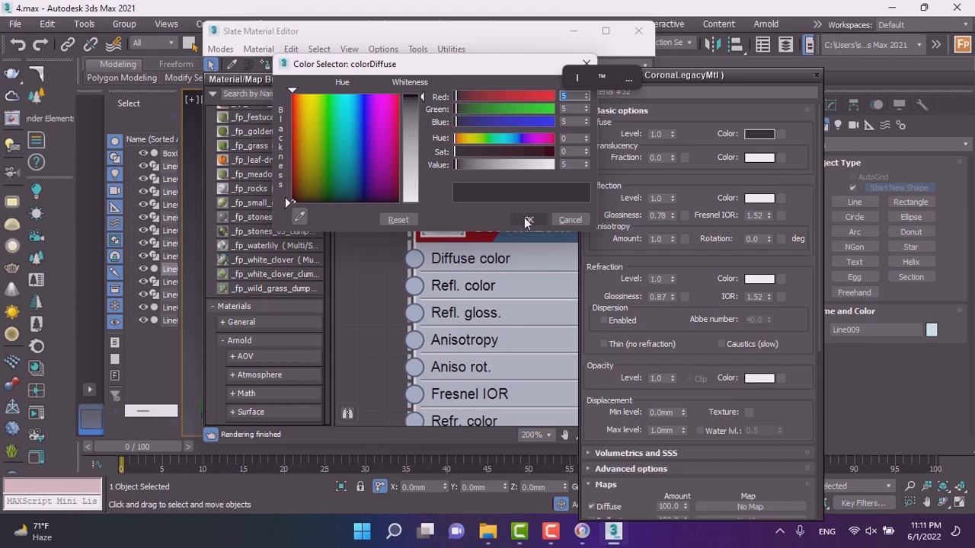
left_click(525, 220)
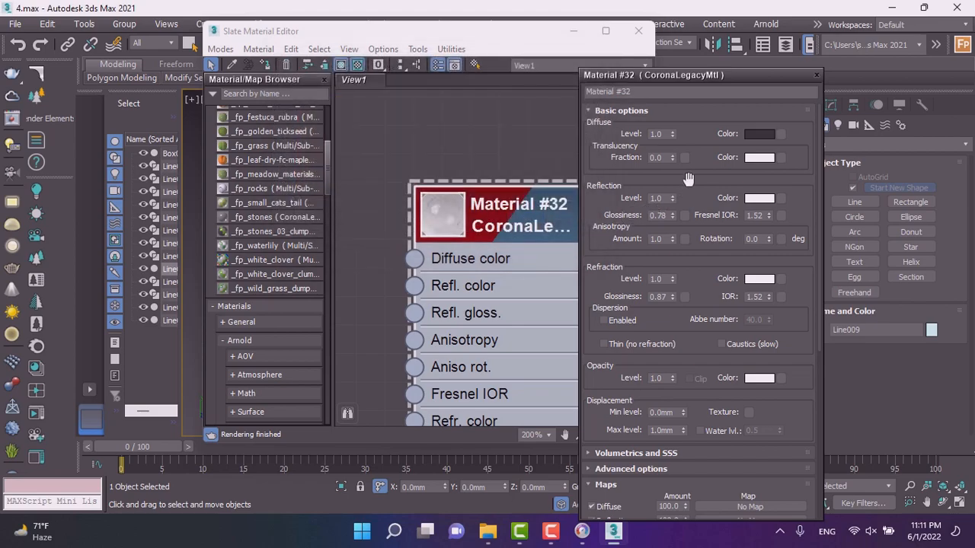
left_click(759, 200)
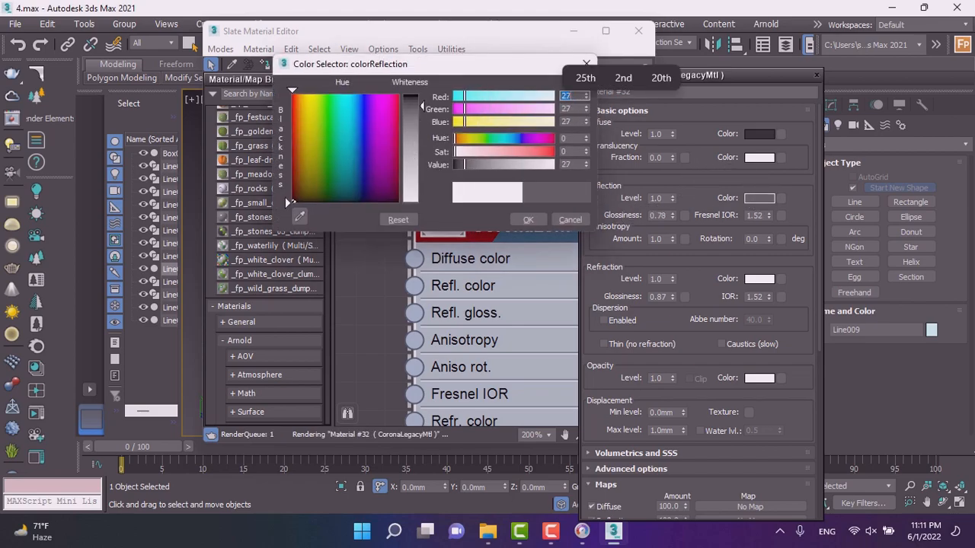
left_click_drag(465, 165, 460, 167)
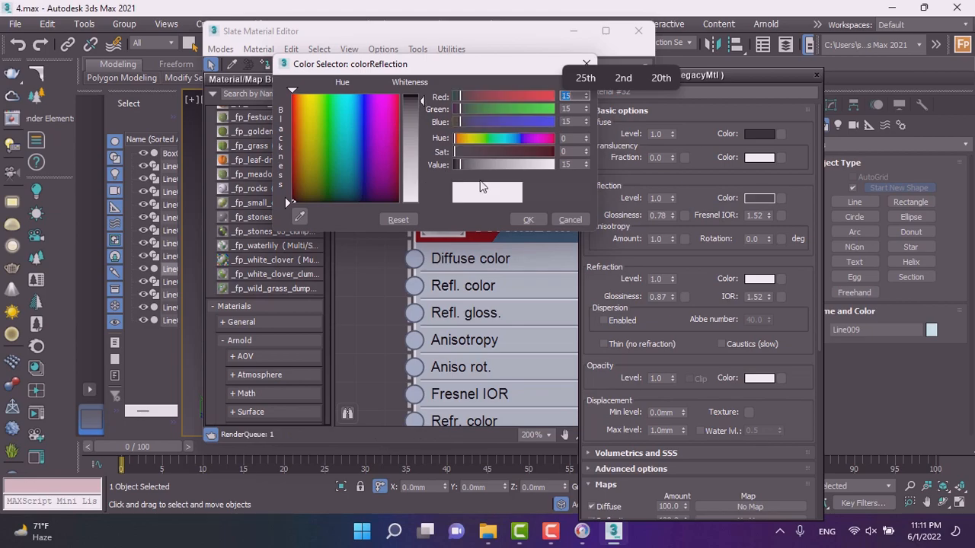
left_click(528, 220)
scroll(525, 219, "down", 1)
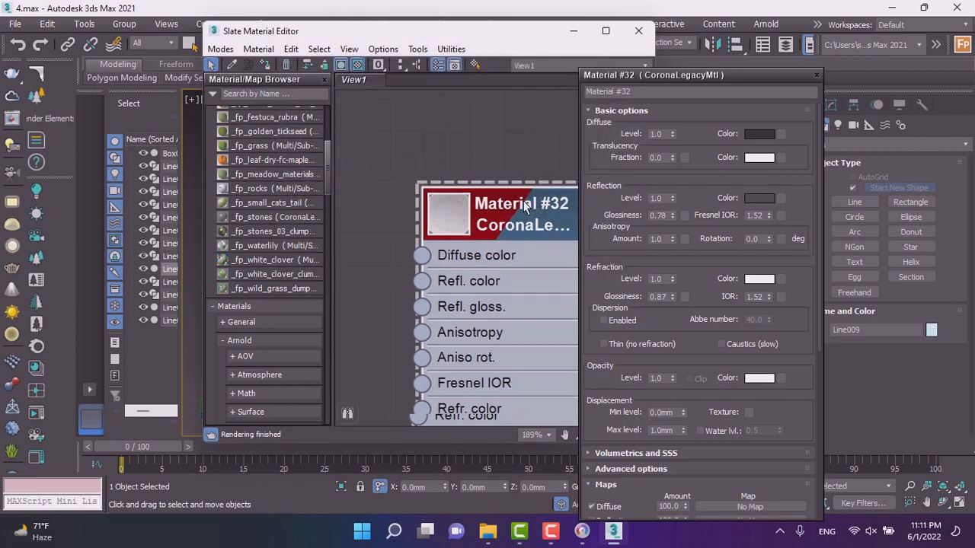
scroll(431, 197, "down", 1)
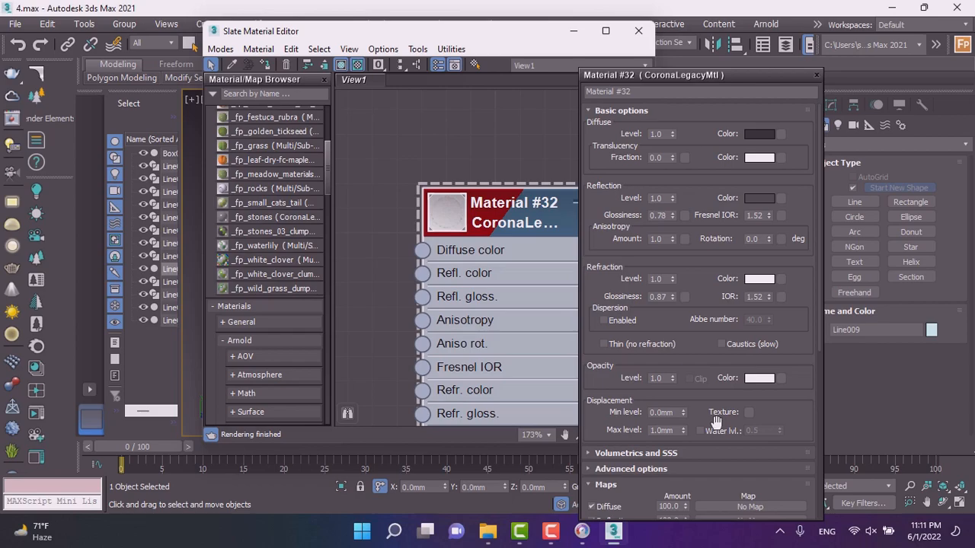
left_click(817, 75)
Add another CoronaLegacyMtl material node to the node view.
scroll(467, 166, "down", 2)
scroll(463, 197, "down", 10)
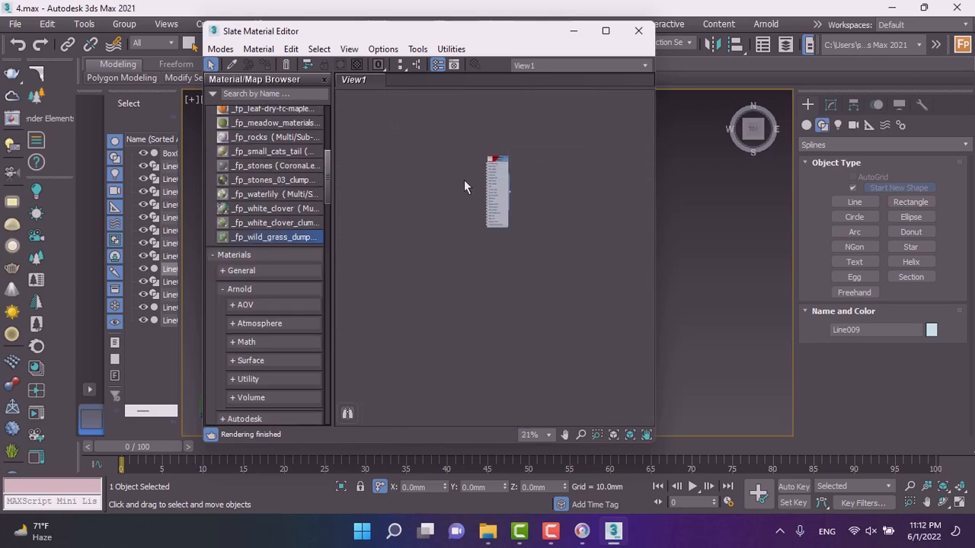
scroll(462, 174, "up", 8)
middle_click_drag(441, 199, 535, 230)
right_click(471, 204)
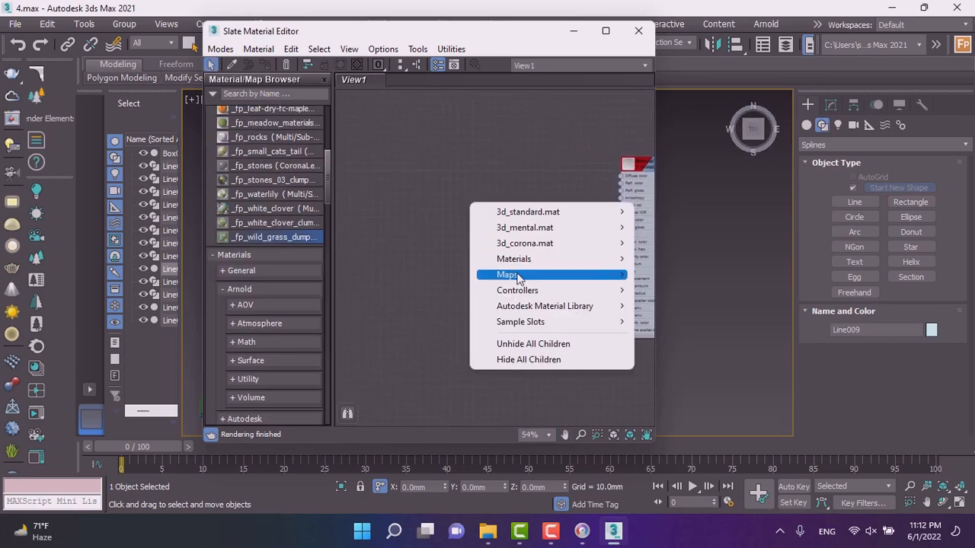
mouse_move(547, 259)
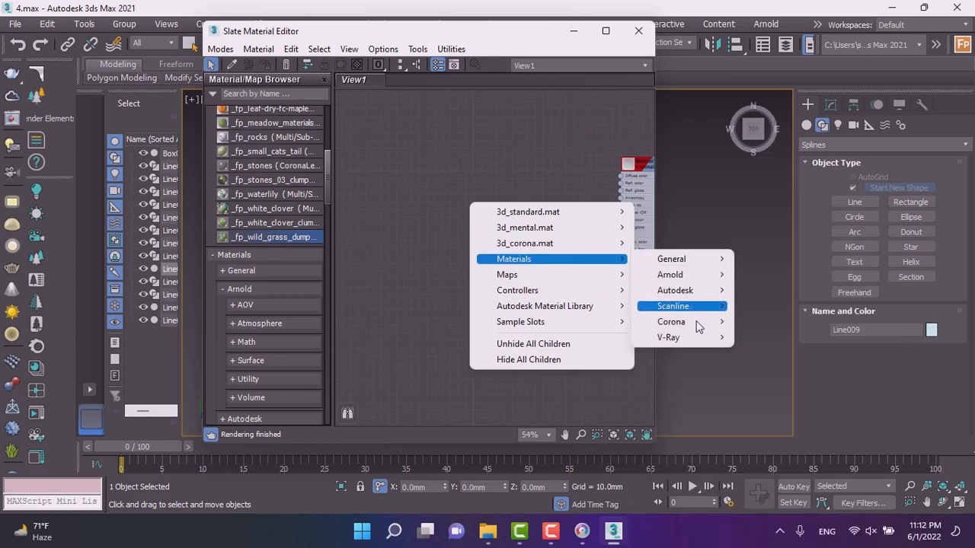
mouse_move(686, 321)
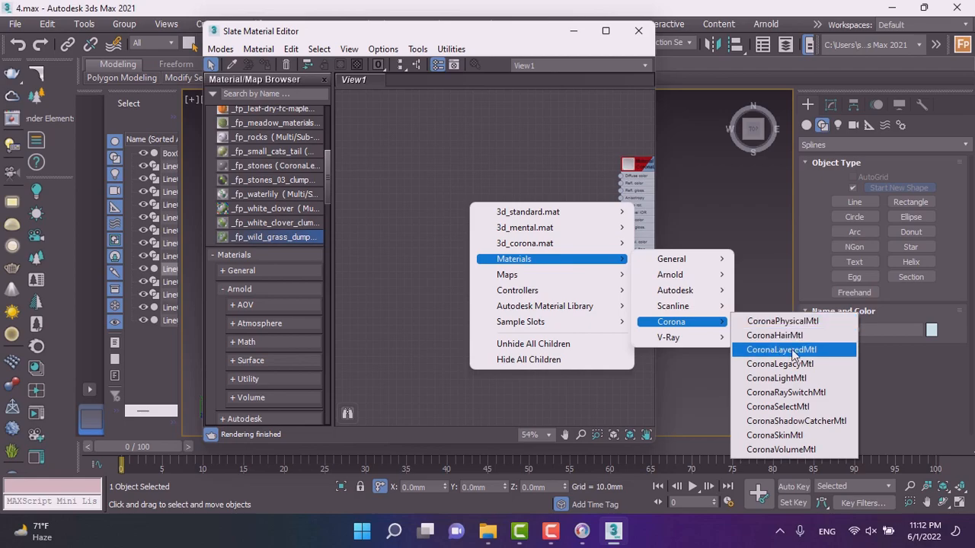
left_click(804, 365)
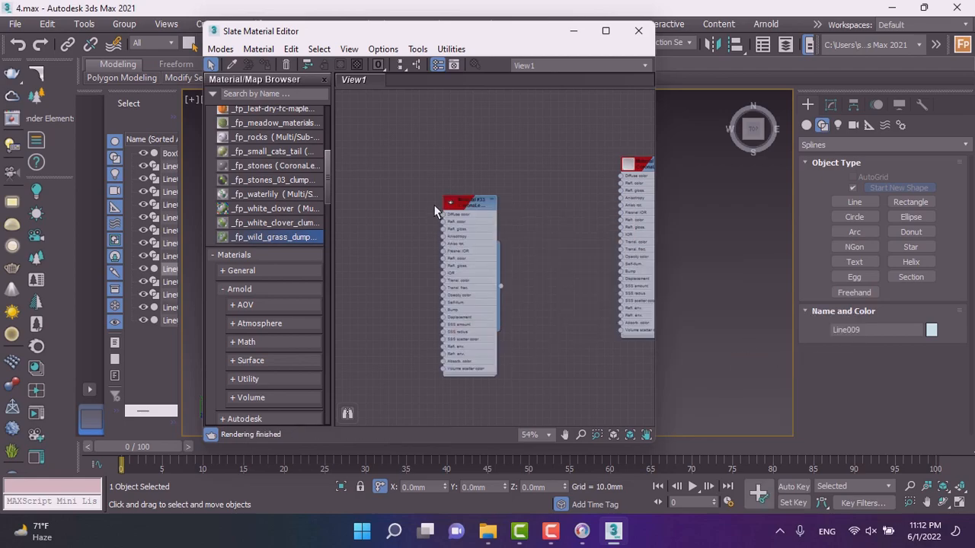
Open Material #33's parameters and set its diffuse color to a light grey of 230.
scroll(474, 212, "up", 5)
double_click(479, 216)
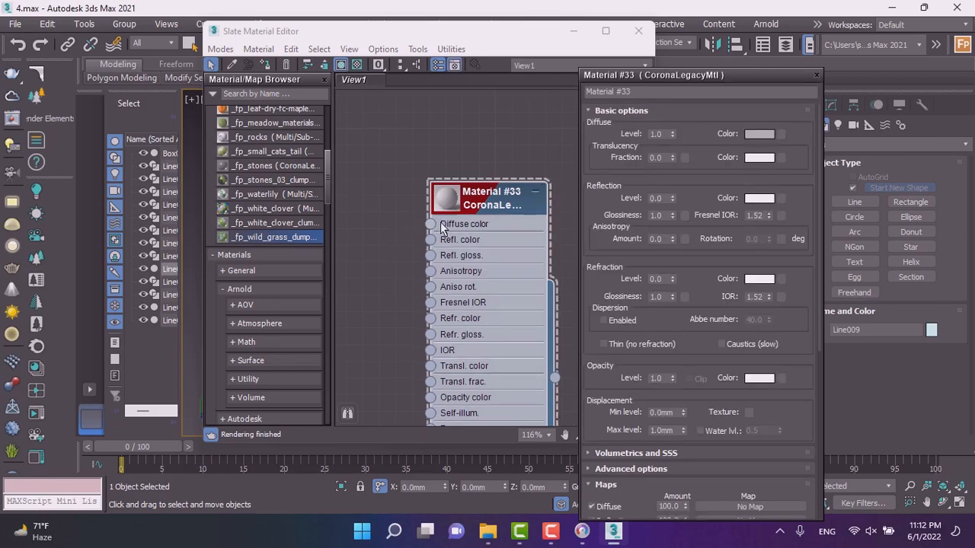
left_click(758, 134)
left_click(417, 186)
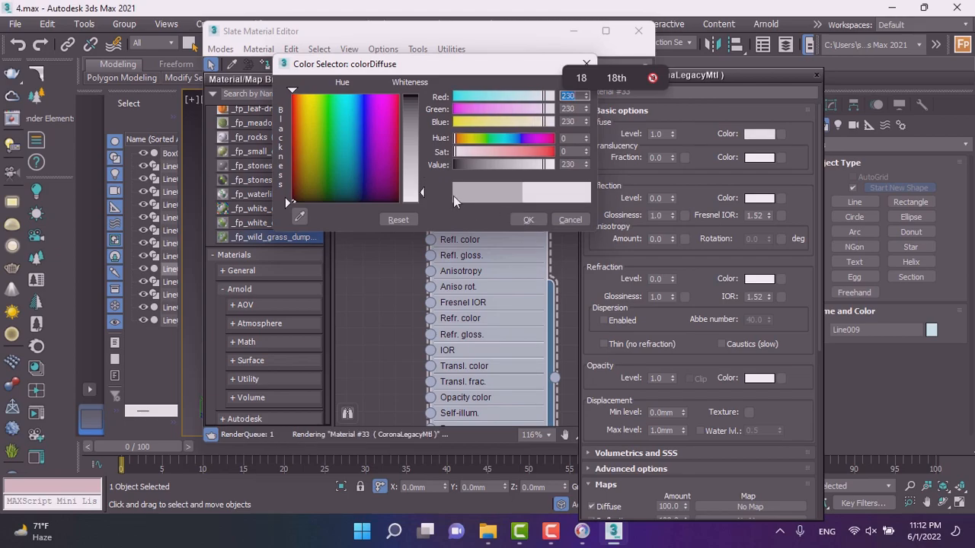
left_click(528, 220)
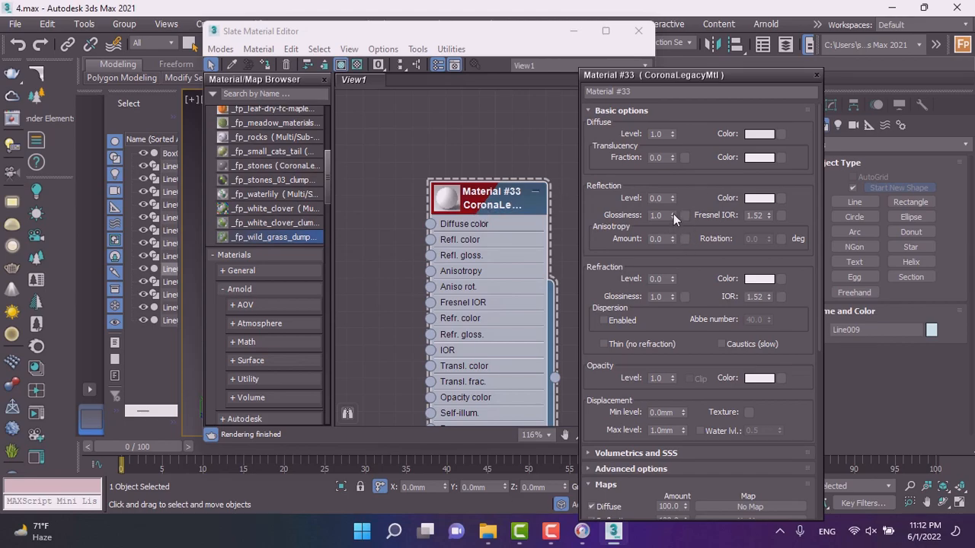
Set Material #33's reflection level to 0.84, reflection glossiness to 0.41 and refraction glossiness to 0.0.
left_click_drag(671, 189, 667, 153)
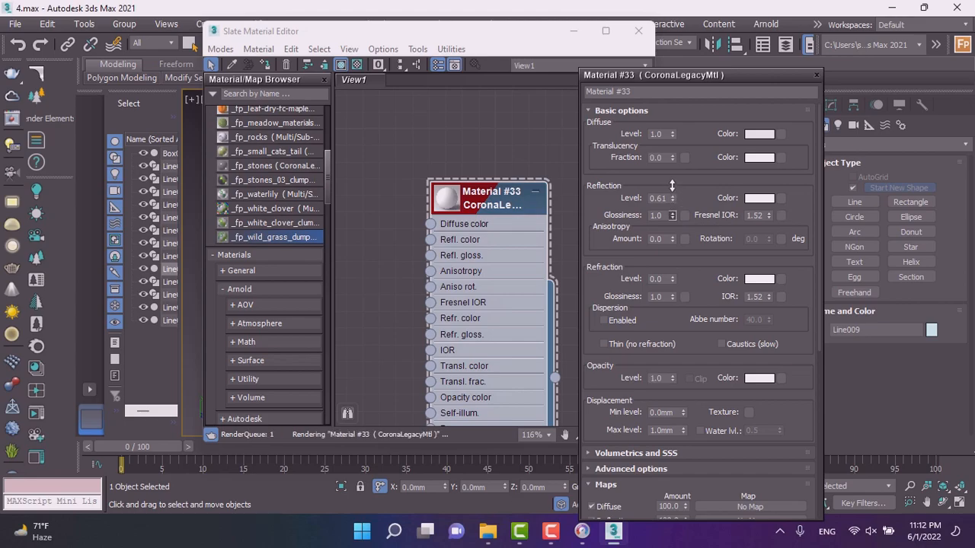
left_click_drag(673, 216, 675, 261)
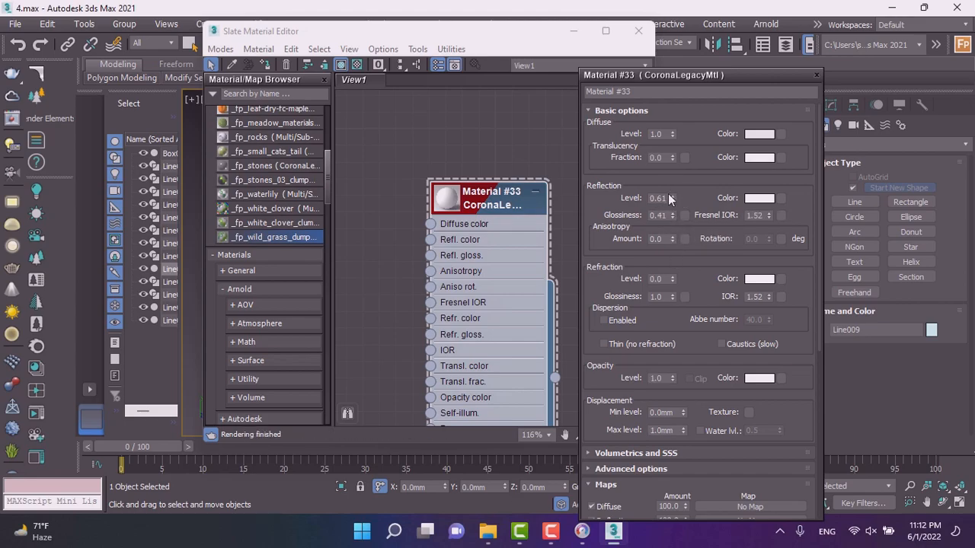
left_click_drag(672, 197, 677, 179)
mouse_move(671, 278)
left_mouse_down()
mouse_move(670, 215)
mouse_move(680, 294)
left_mouse_up()
right_click(672, 279)
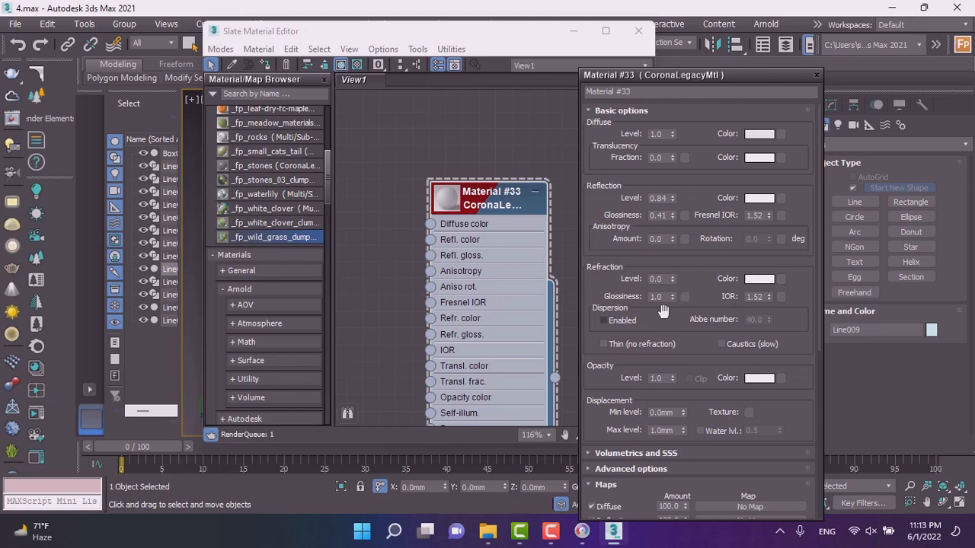
left_click_drag(672, 296, 666, 404)
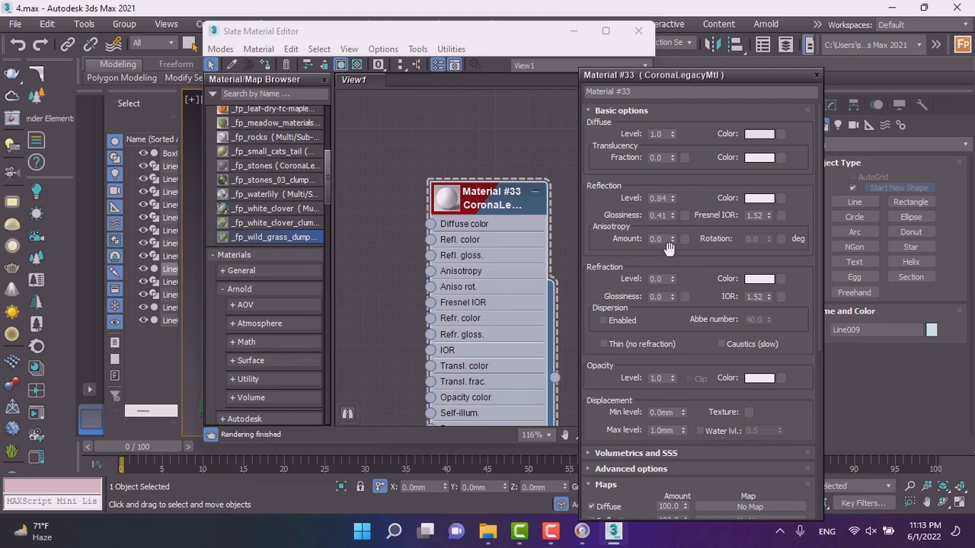
Raise the reflection glossiness to 0.73 and the Fresnel IOR to 2.25, then close the parameters.
left_click_drag(673, 213, 669, 181)
left_click_drag(768, 215, 758, 181)
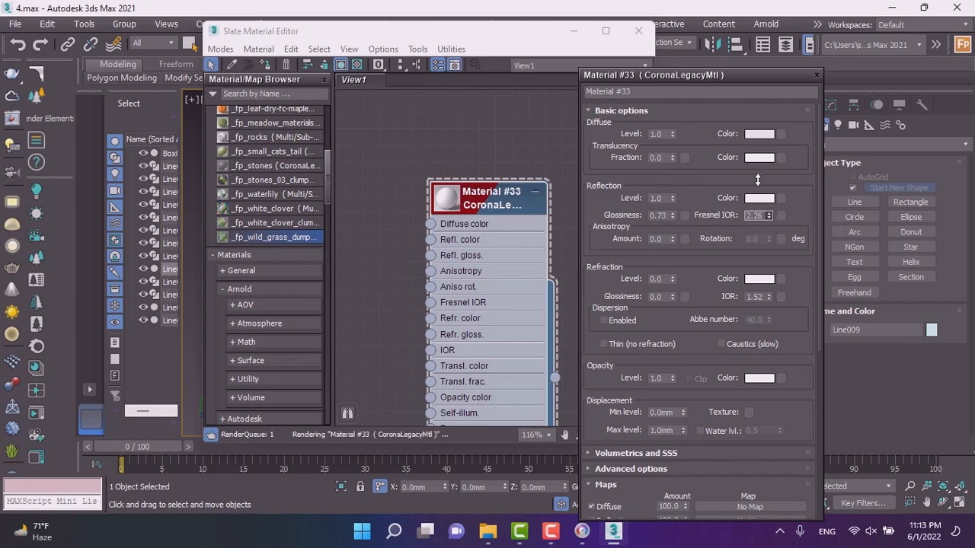
left_click(817, 75)
Move the material editor aside and assign Material #33 to the room enclosure in the Top viewport.
scroll(499, 213, "down", 2)
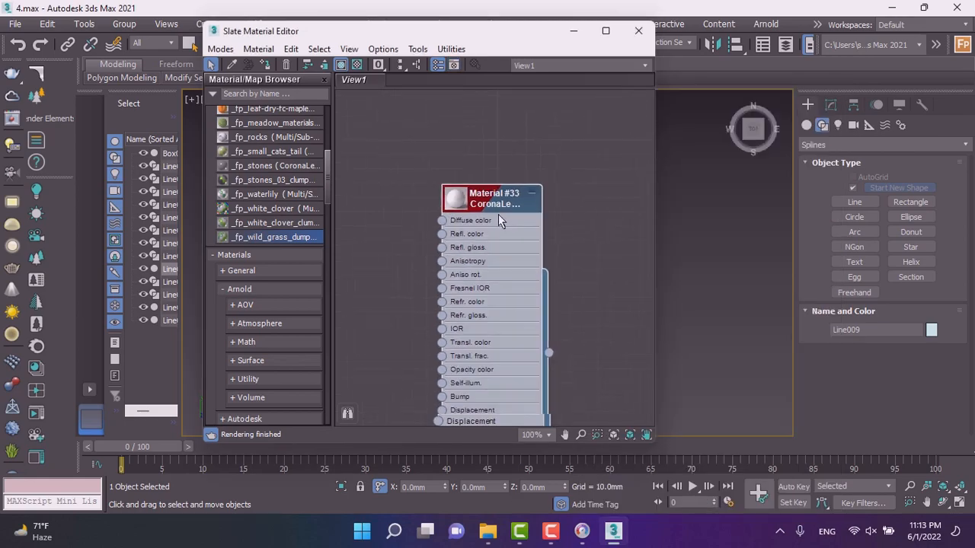
double_click(487, 204)
left_click(833, 75)
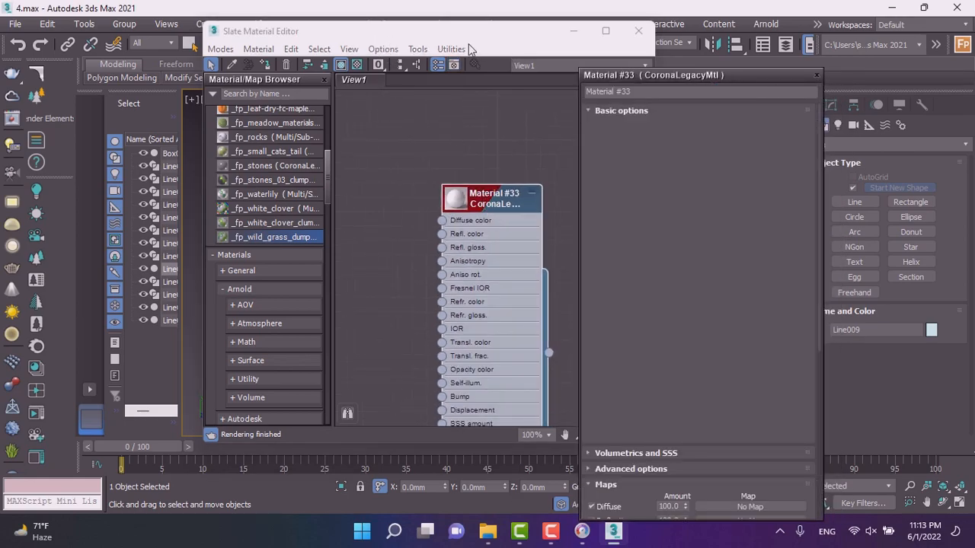
left_click_drag(474, 35, 351, 183)
double_click(373, 345)
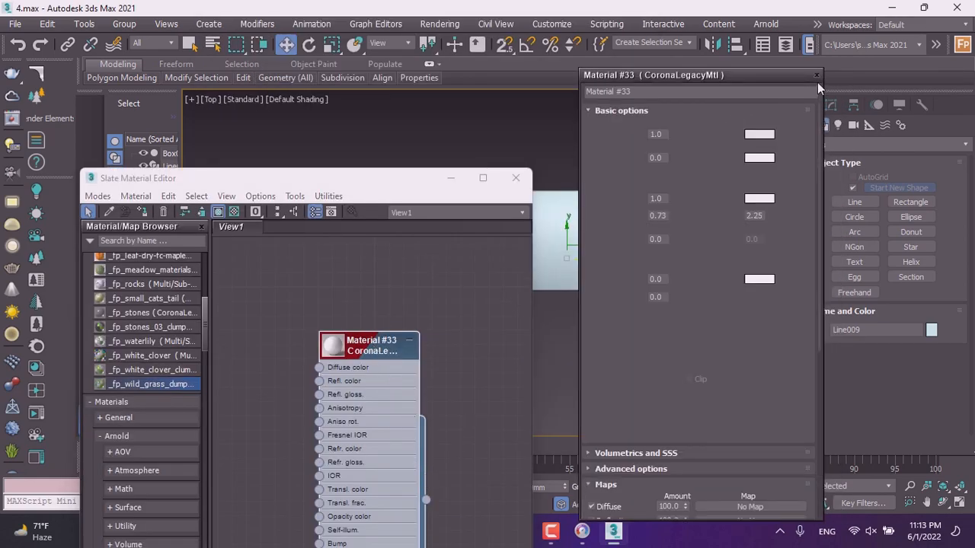
left_click(820, 76)
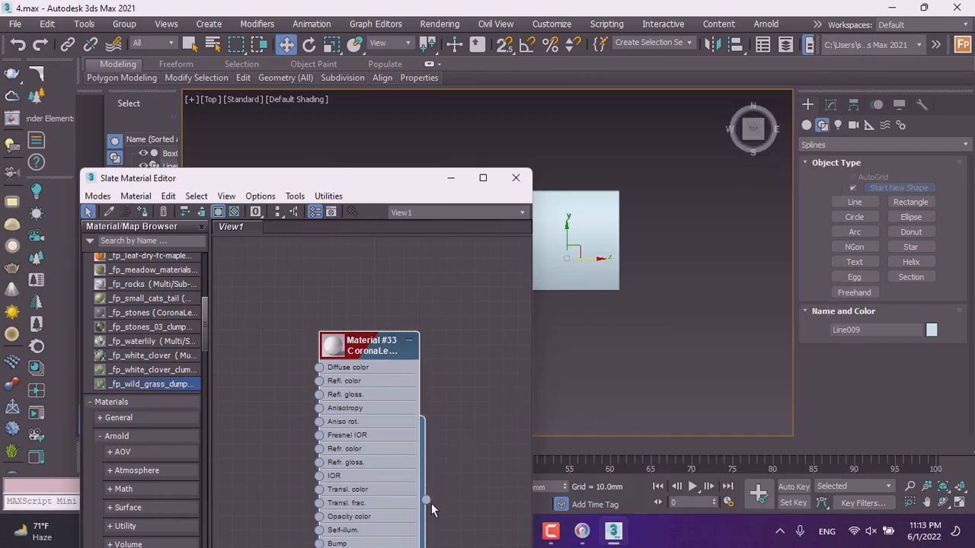
left_click_drag(426, 501, 600, 275)
scroll(616, 309, "down", 2)
scroll(586, 305, "up", 1)
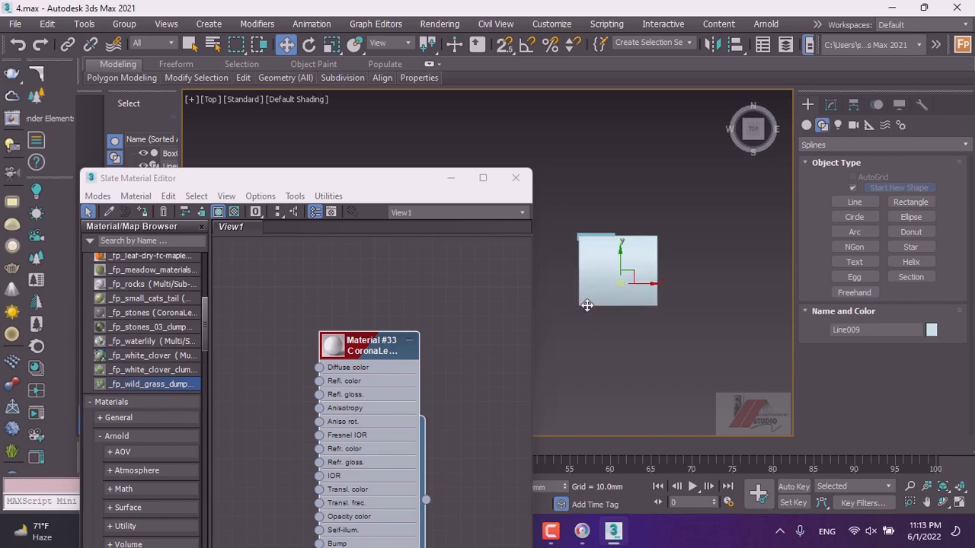
left_click_drag(588, 312, 565, 300)
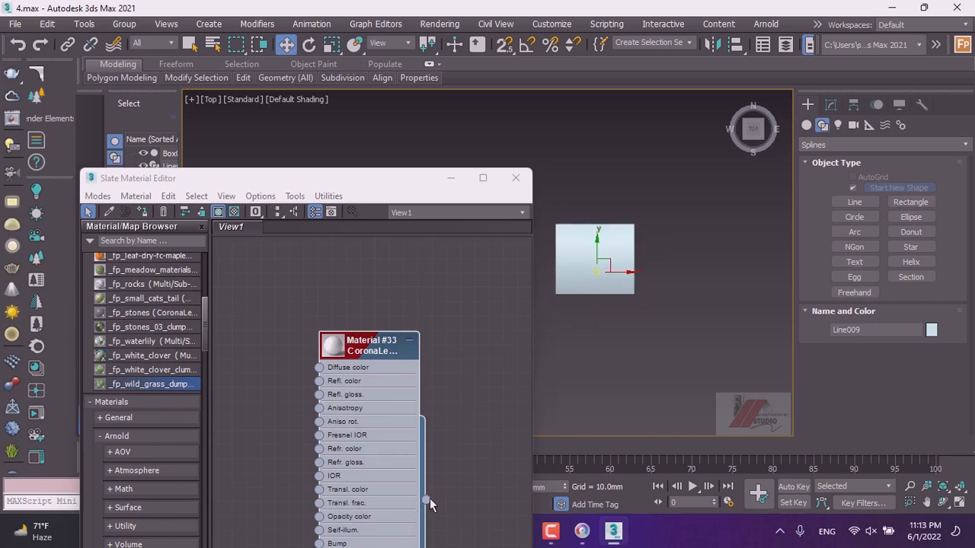
left_click_drag(428, 499, 589, 280)
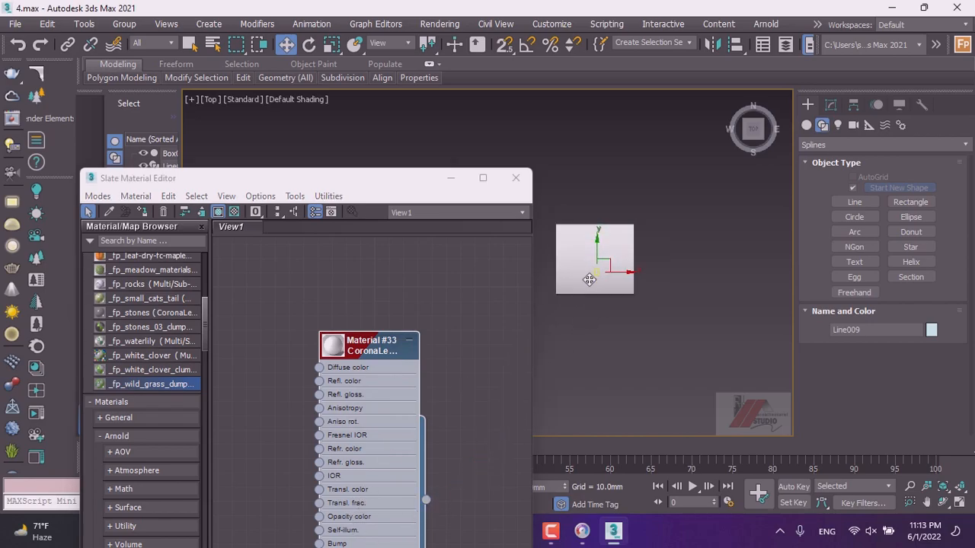
Close the material editor and create a target camera in the Top view aimed across the room.
left_click(516, 177)
middle_click_drag(571, 318, 500, 226, "alt")
scroll(665, 263, "up", 3)
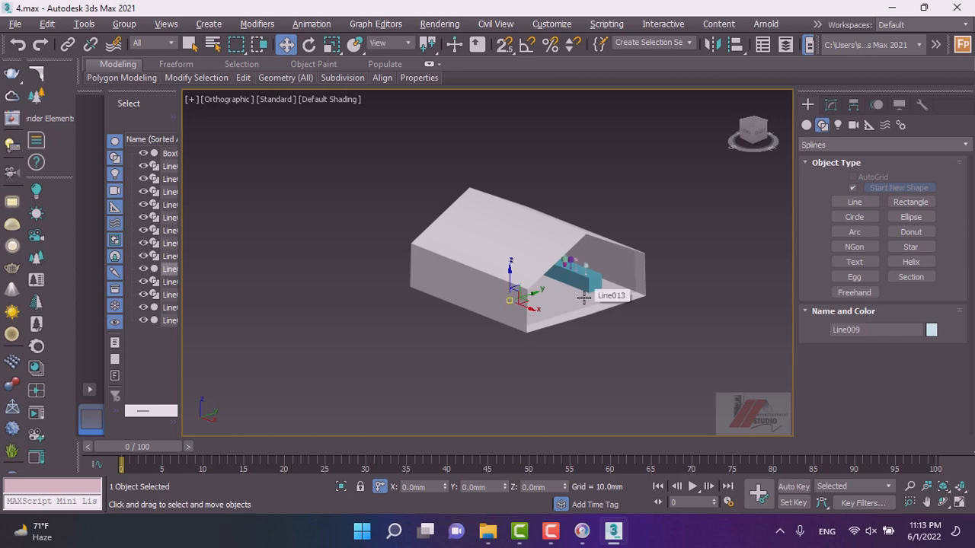
key("t")
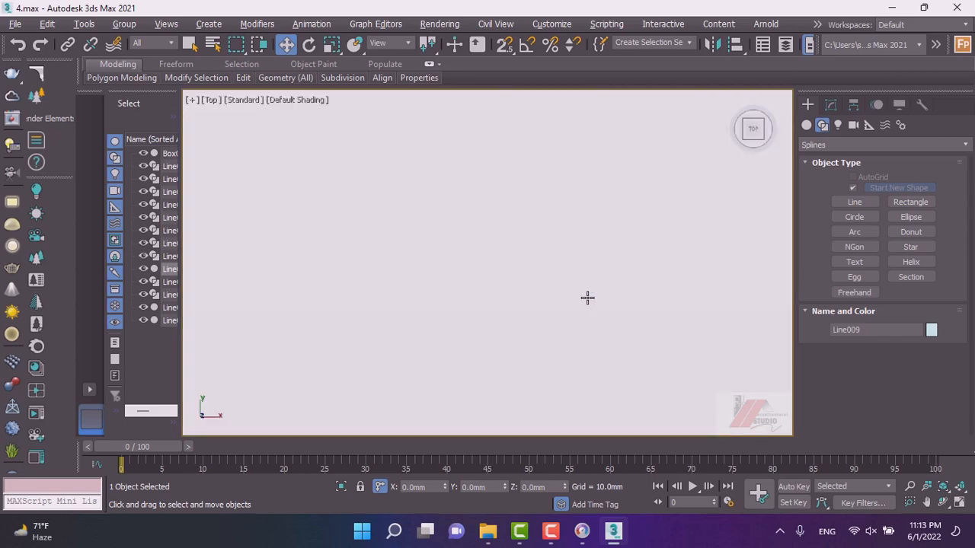
scroll(586, 297, "down", 5)
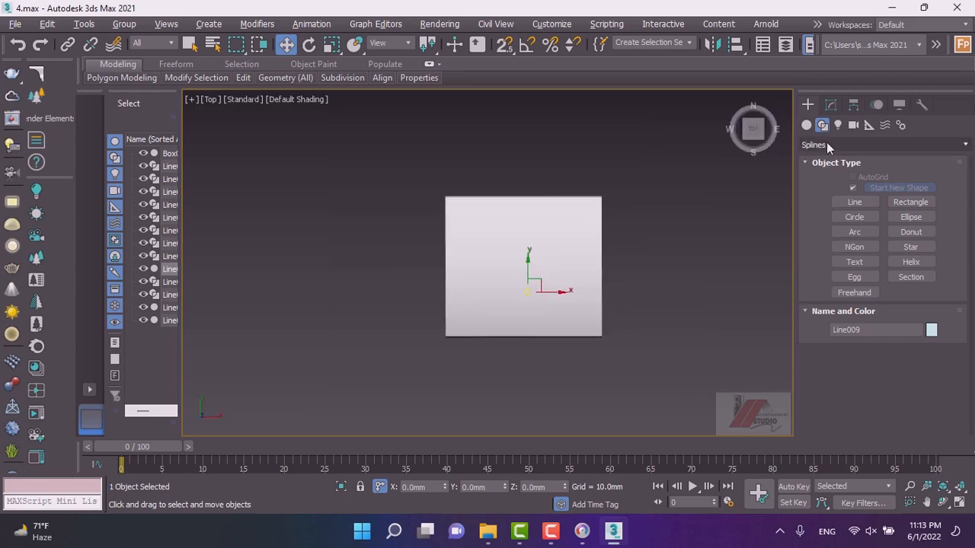
left_click(853, 125)
left_click(899, 206)
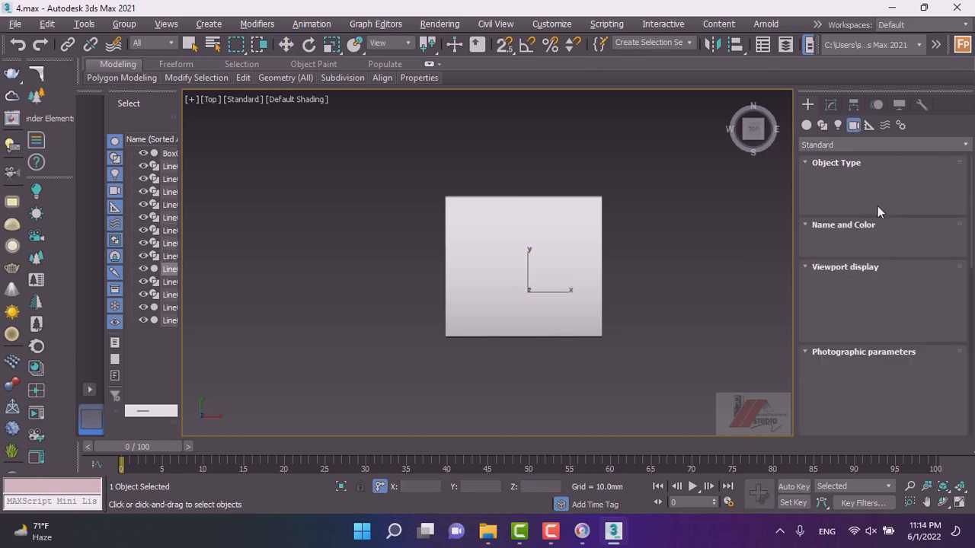
left_click(906, 191)
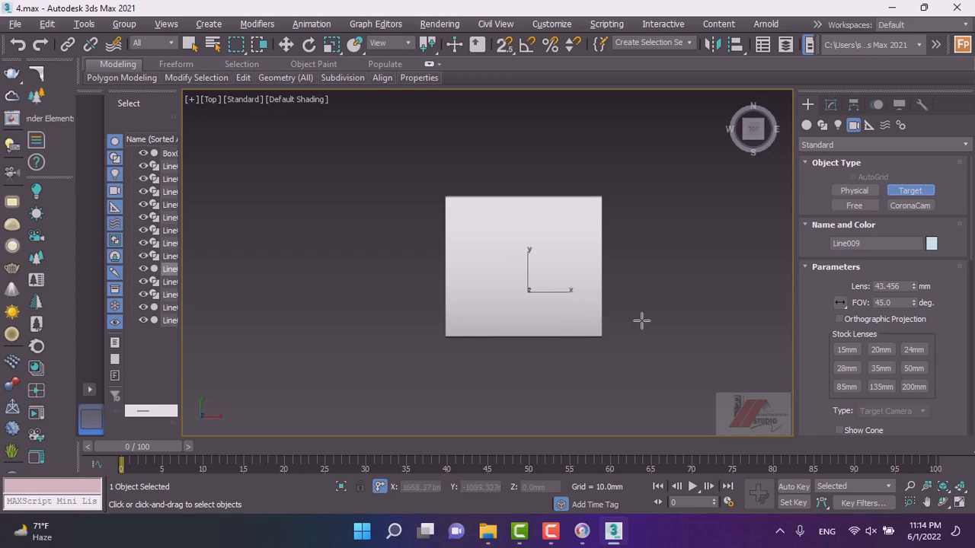
left_click_drag(622, 313, 509, 227)
Move the camera, switch to the Camera001 view and adjust the framing of the lamp shelf.
key("w")
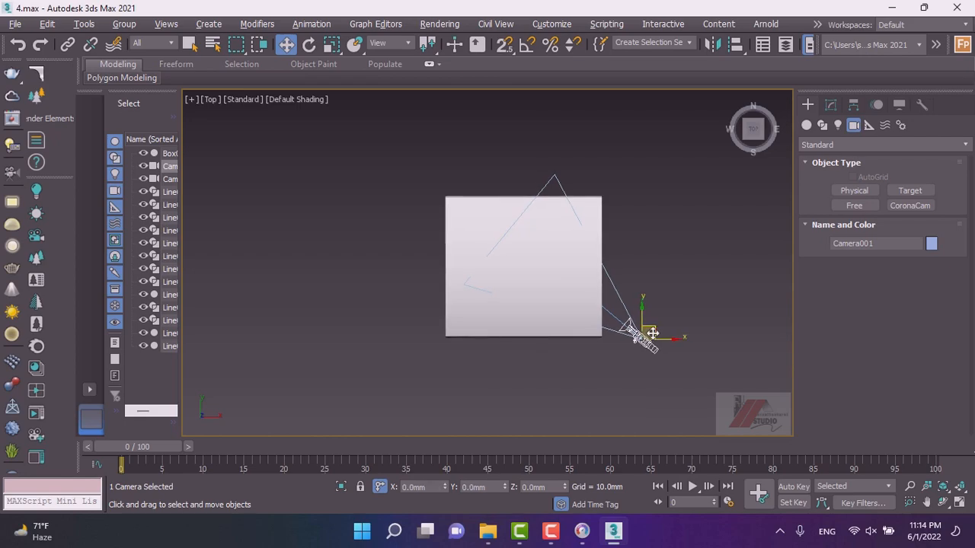
left_click_drag(641, 336, 561, 299)
key("c")
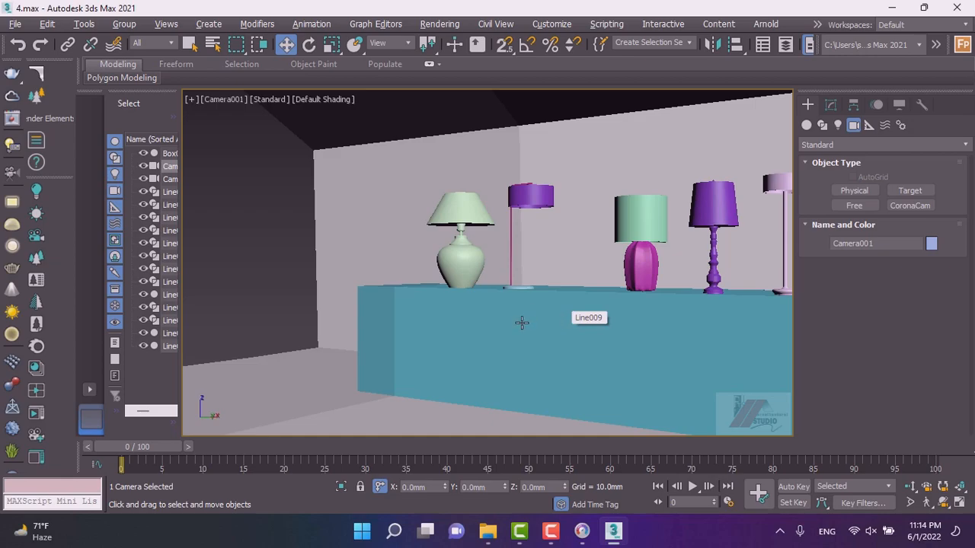
middle_click_drag(596, 337, 418, 324)
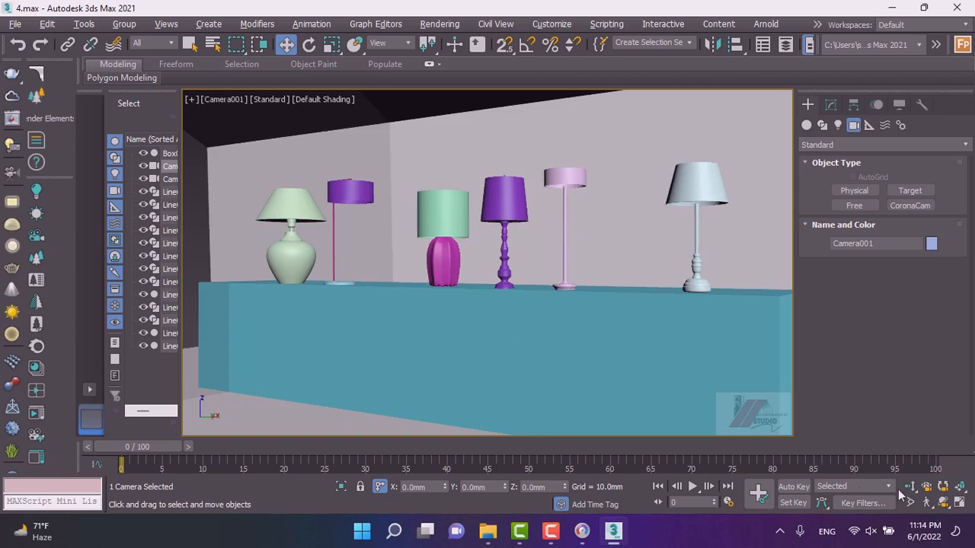
left_click(910, 488)
left_click_drag(455, 303, 461, 314)
middle_click_drag(467, 315, 461, 315)
Select the shelf box, reopen the Slate Material Editor and browse the material library groups.
key("w")
left_click(422, 331)
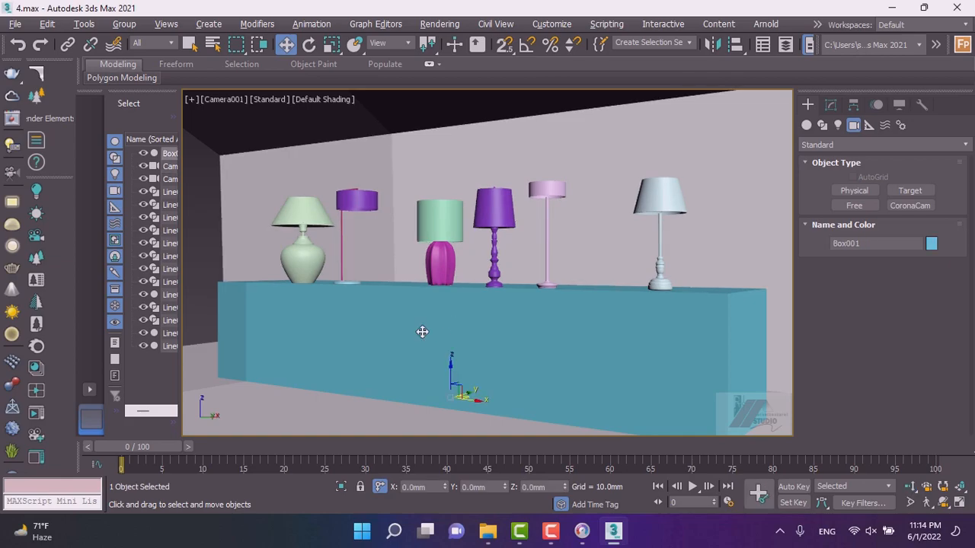
key("m")
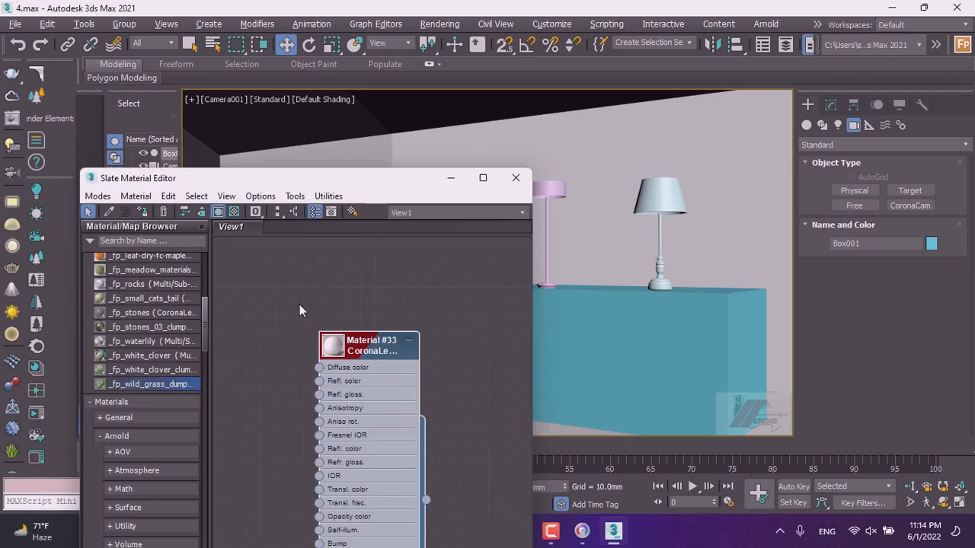
scroll(127, 280, "up", 3)
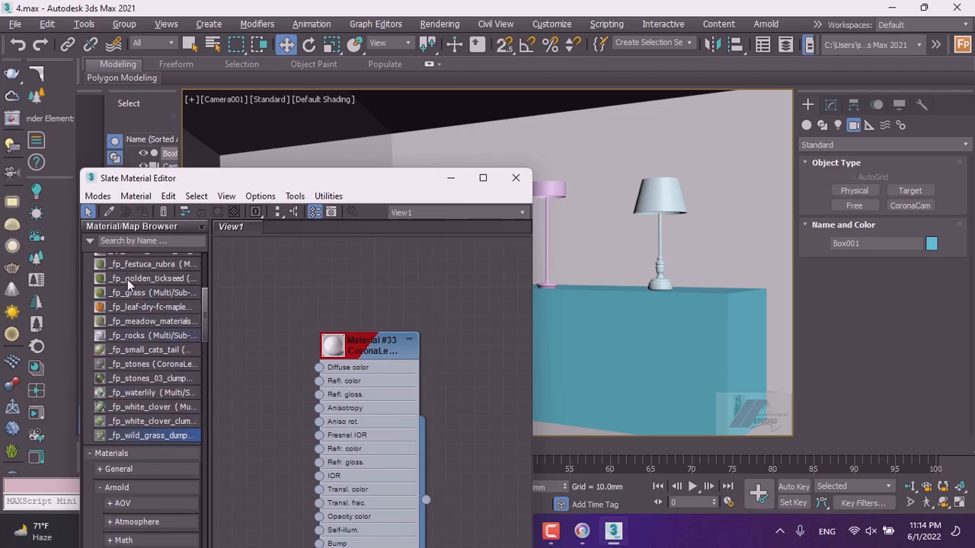
scroll(119, 312, "up", 10)
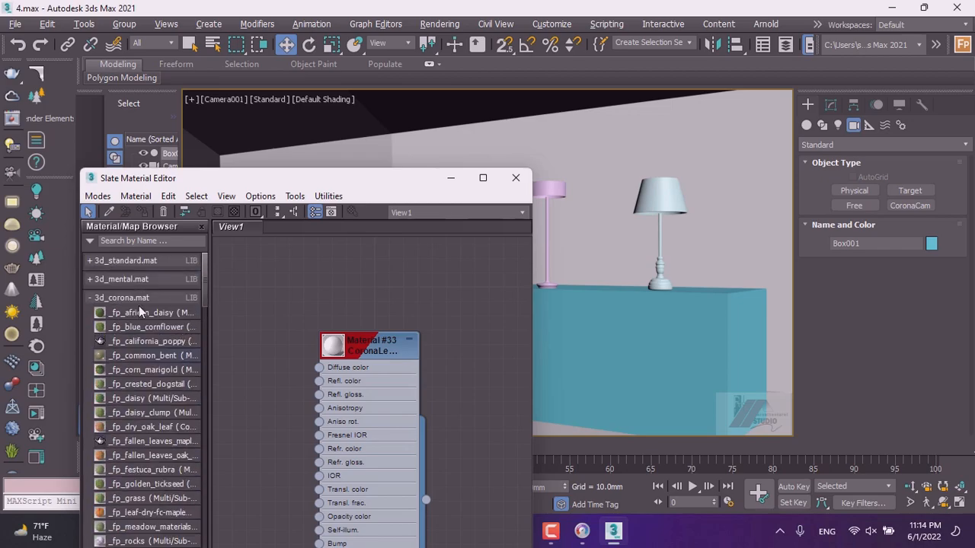
left_click(97, 298)
left_click(92, 279)
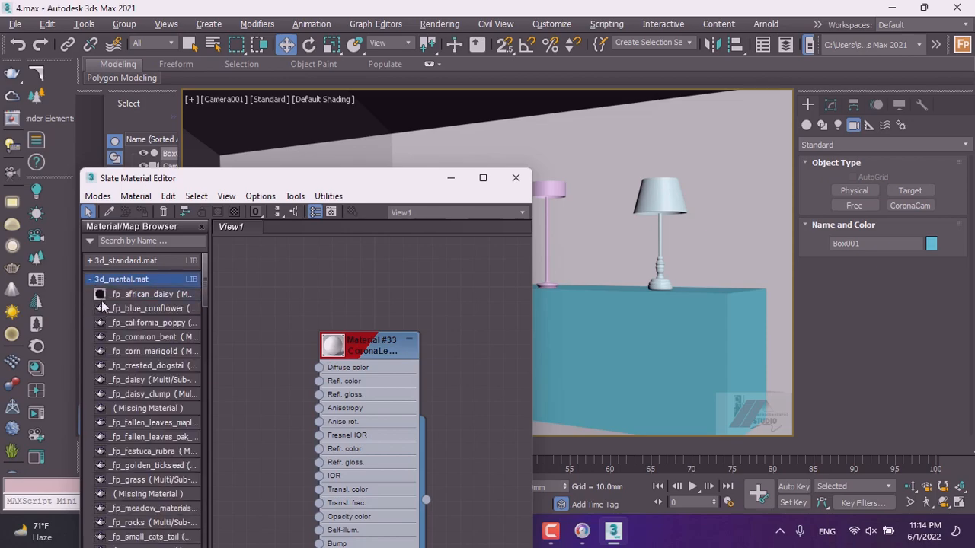
left_click(91, 279)
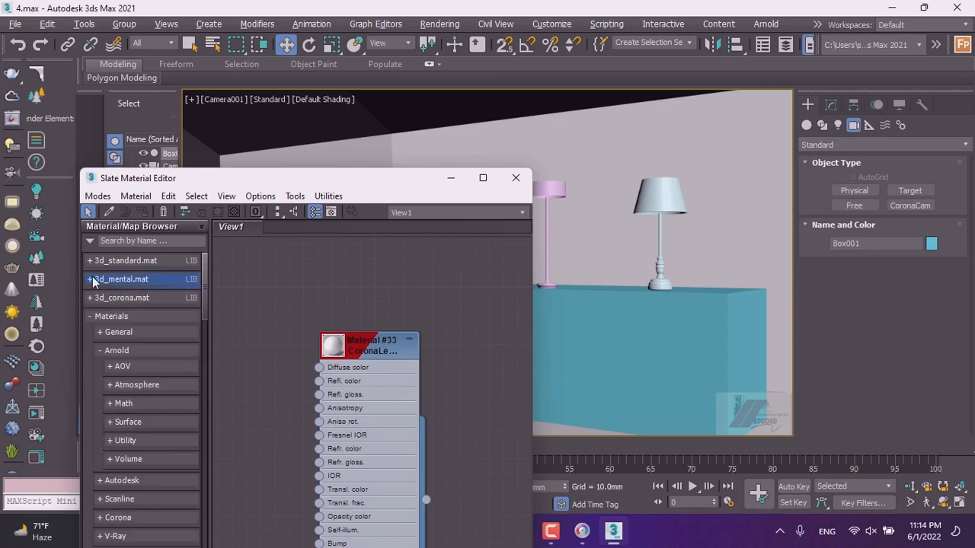
left_click(91, 261)
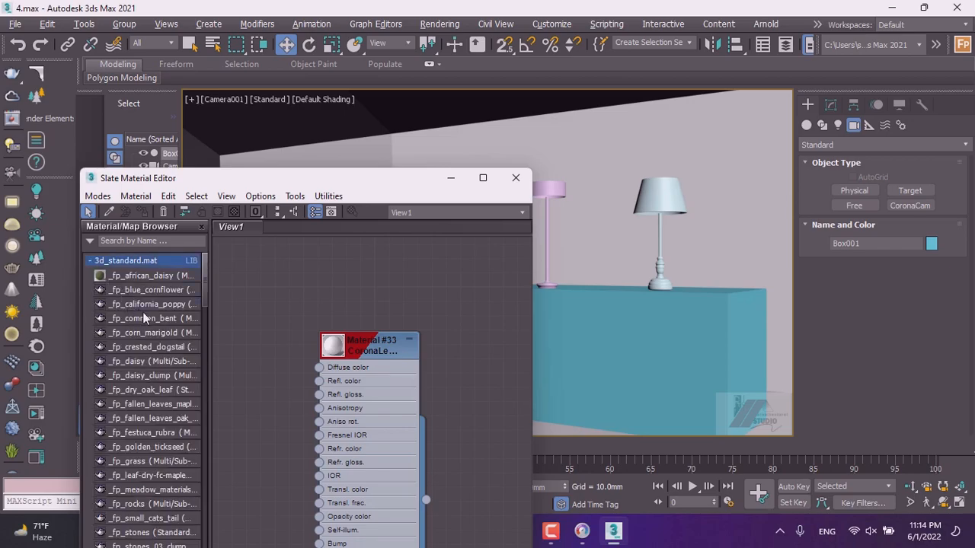
left_click_drag(348, 349, 417, 282)
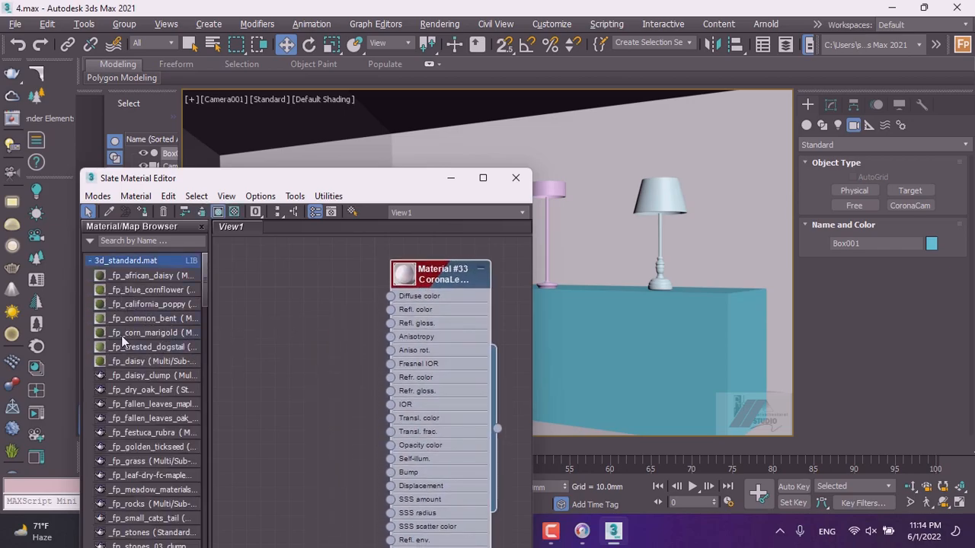
Add the _fp_dry_oak_leaf material from the 3d_standard.mat library to the node view.
scroll(121, 335, "down", 2)
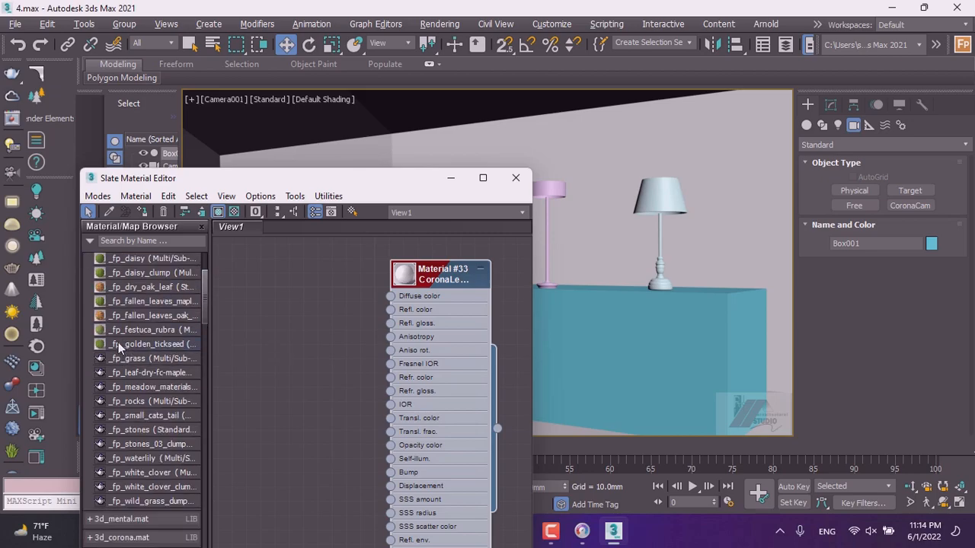
left_click(119, 288)
left_click_drag(308, 329, 309, 330)
scroll(305, 339, "up", 5)
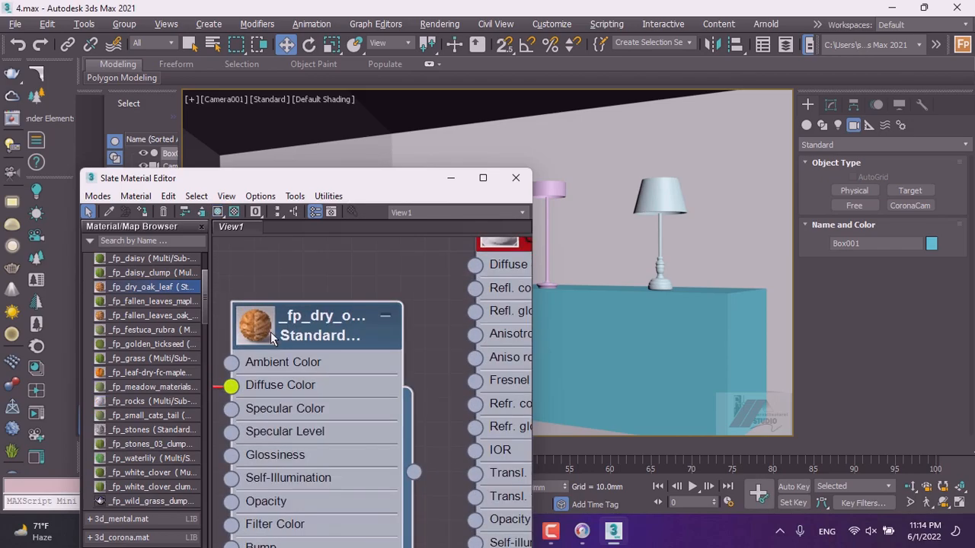
scroll(271, 332, "up", 2)
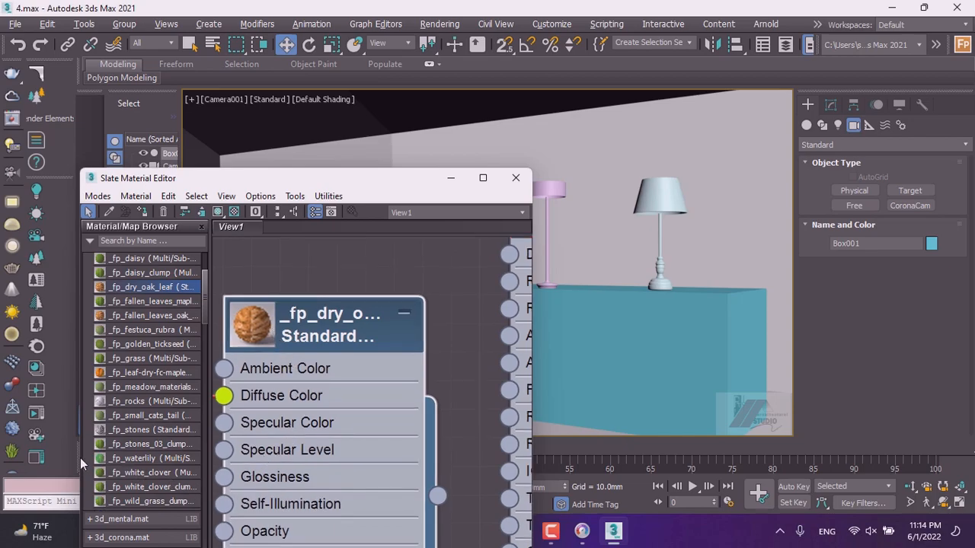
key("F9")
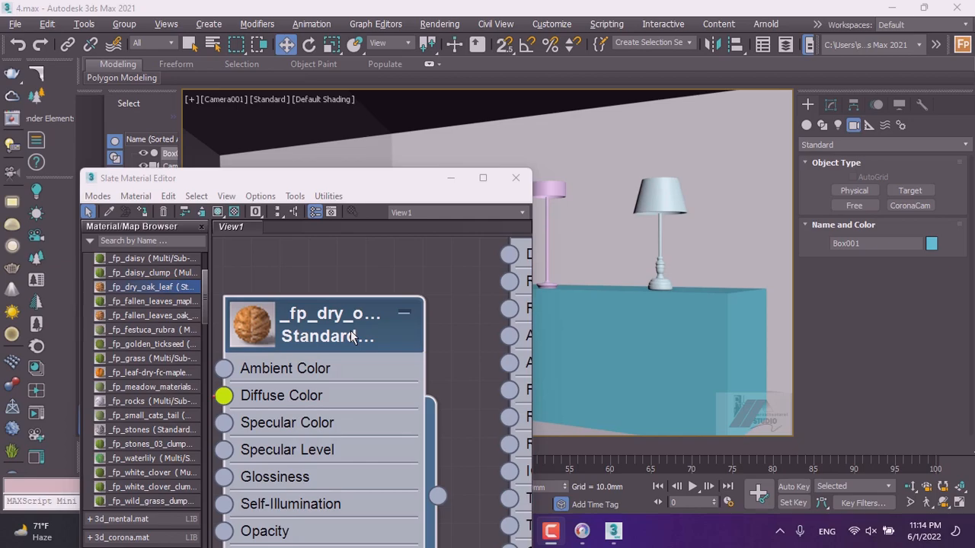
Open and close the _fp_dry_oak_leaf material's parameters to inspect them.
double_click(311, 338)
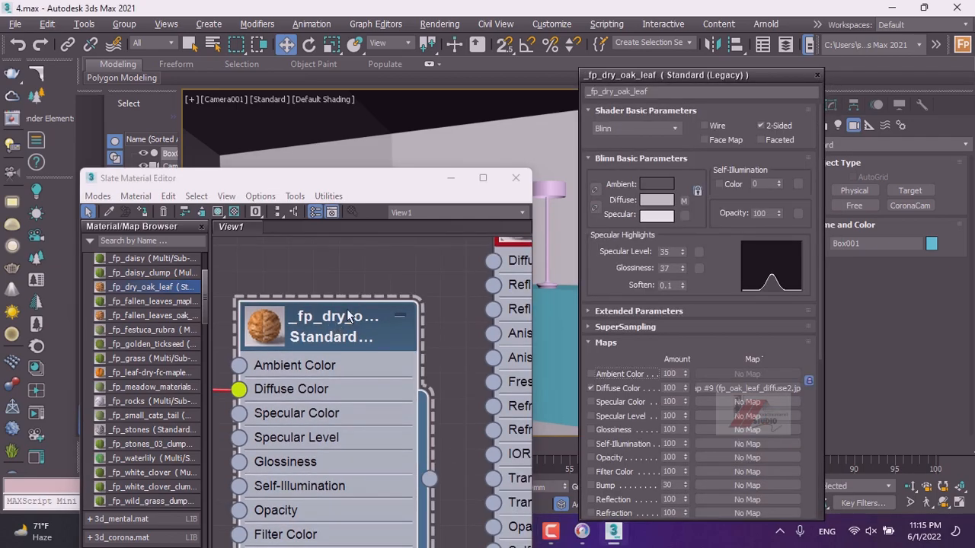
left_click(816, 76)
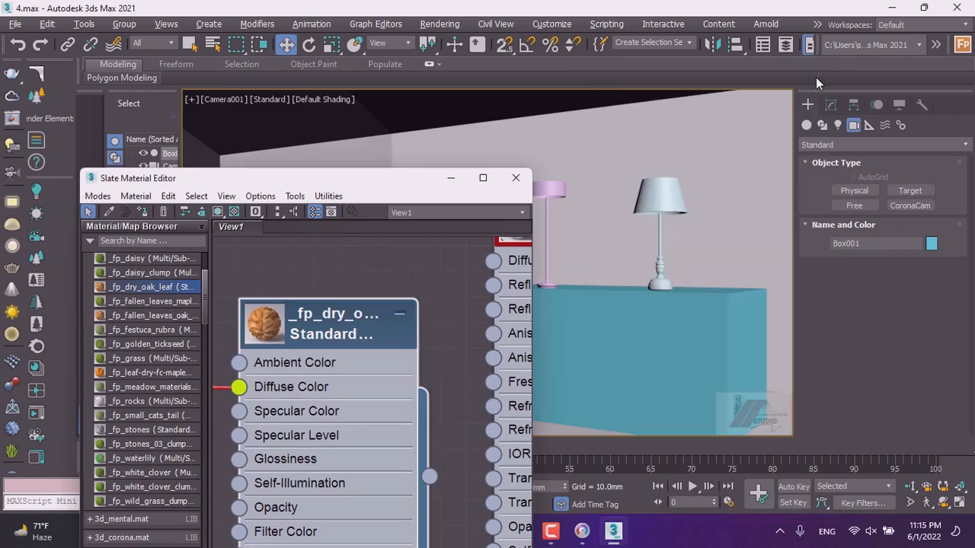
double_click(353, 324)
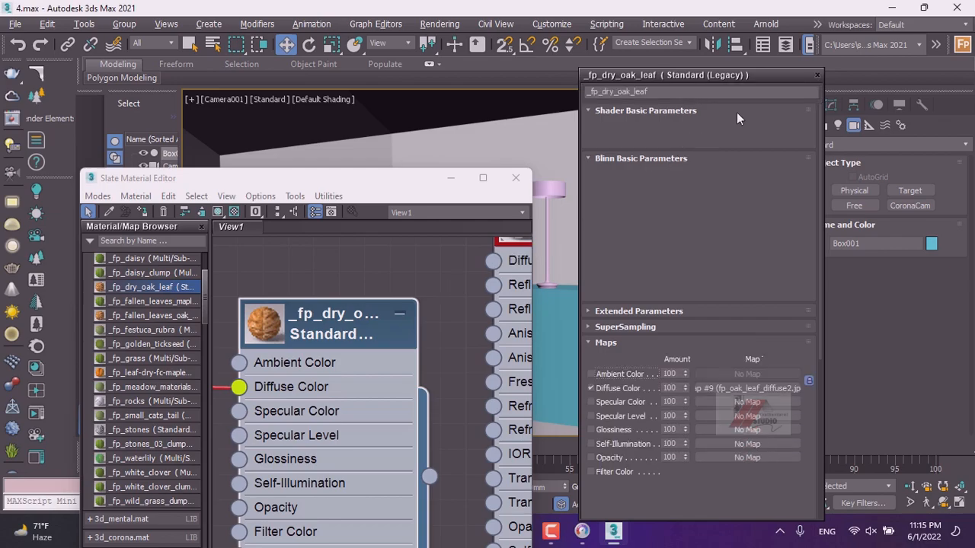
left_click(817, 76)
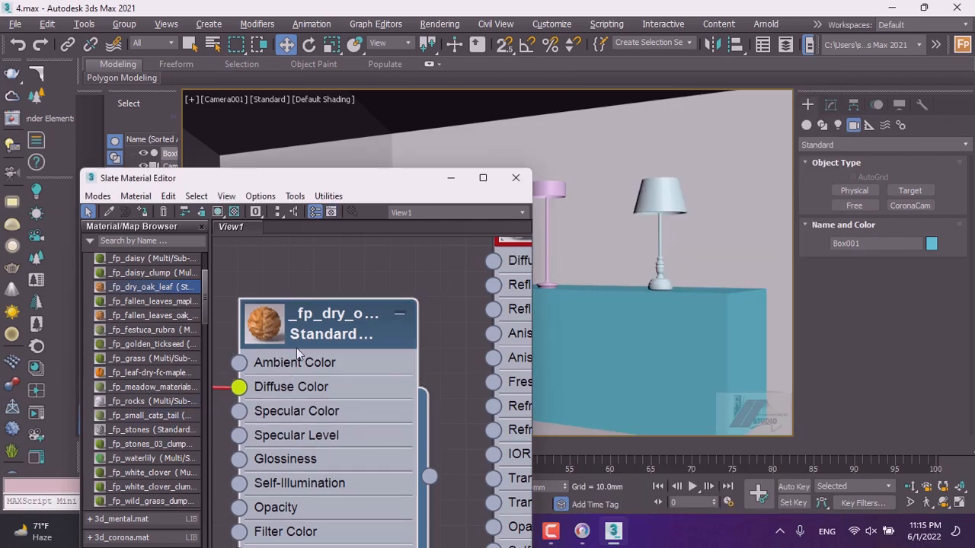
Delete the _fp_dry_oak_leaf material and its bitmap node from the view.
scroll(305, 346, "down", 5)
scroll(379, 336, "down", 6)
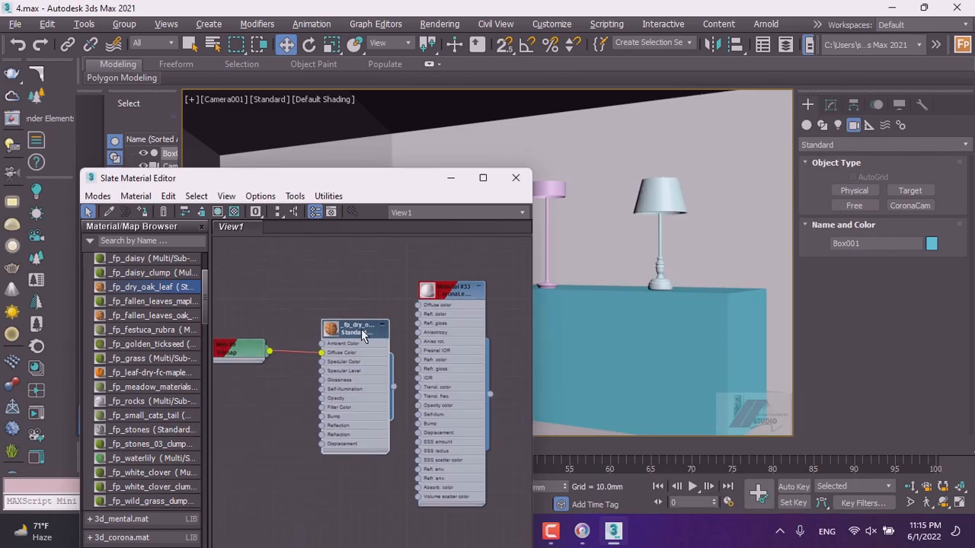
left_click(259, 323)
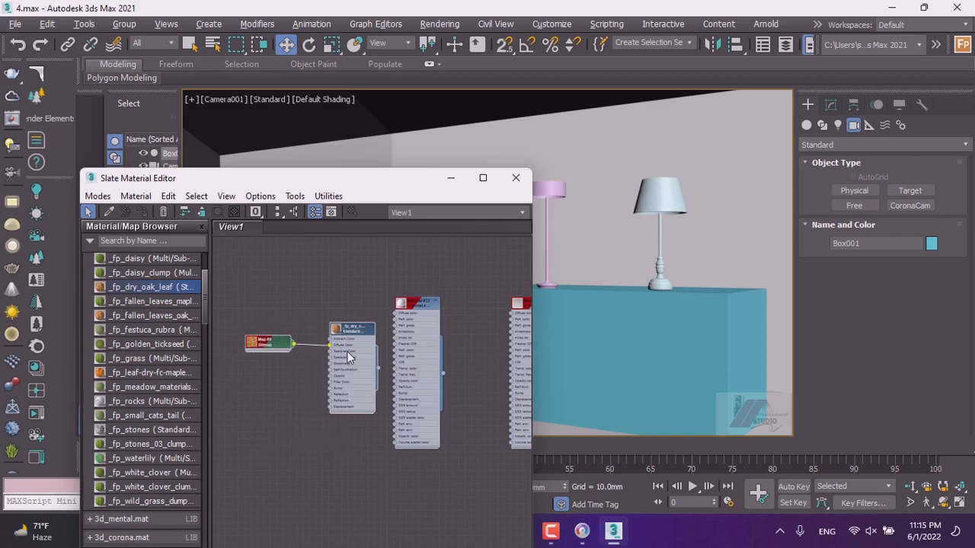
key("Delete")
Browse the 3d_mental.mat and 3d_corona.mat library groups and the browser options.
scroll(163, 357, "up", 2)
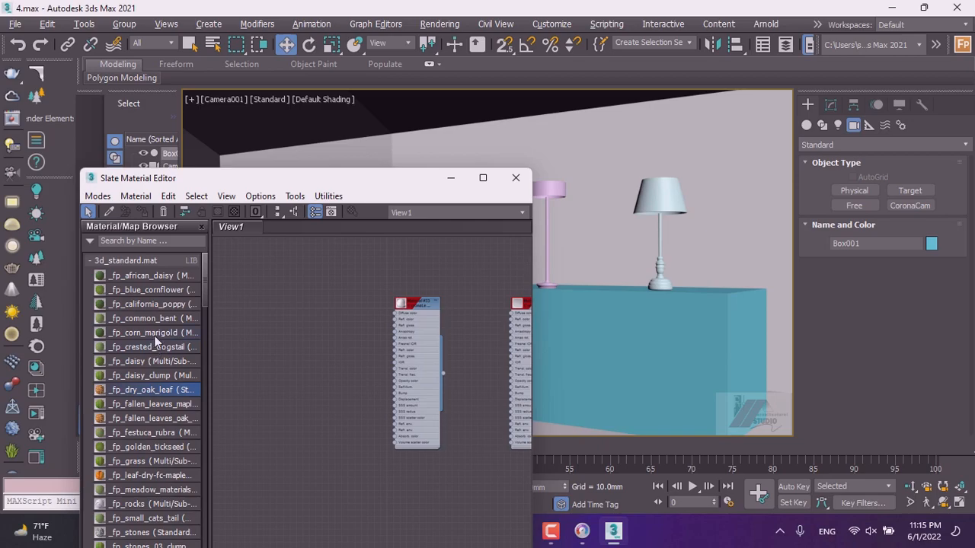
scroll(157, 347, "down", 9)
scroll(157, 340, "up", 4)
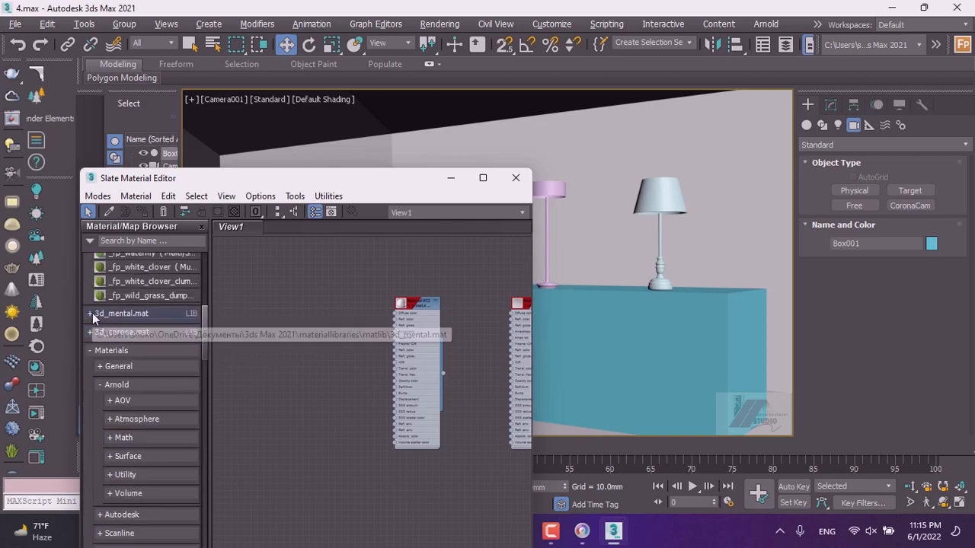
left_click(92, 313)
scroll(137, 357, "down", 2)
scroll(143, 365, "down", 3)
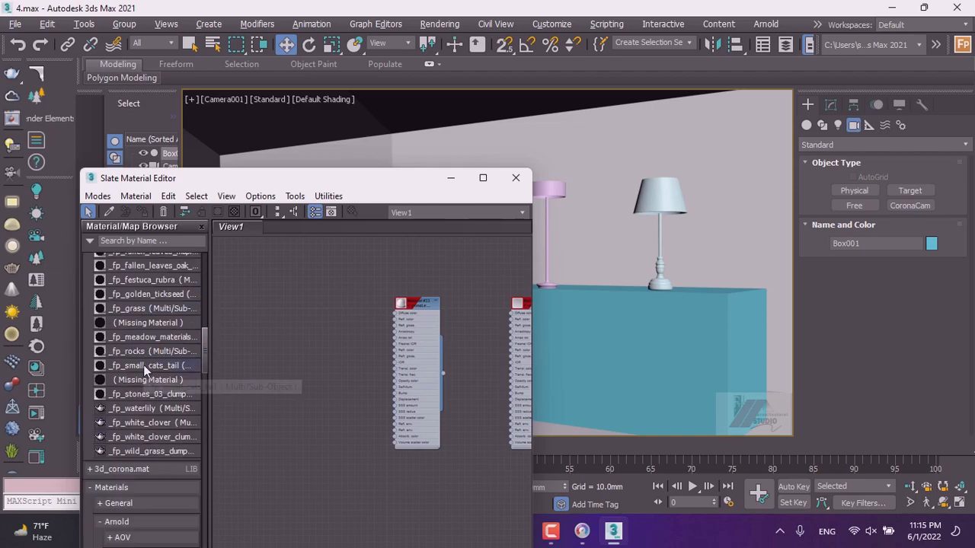
left_click(96, 471)
scroll(130, 463, "down", 5)
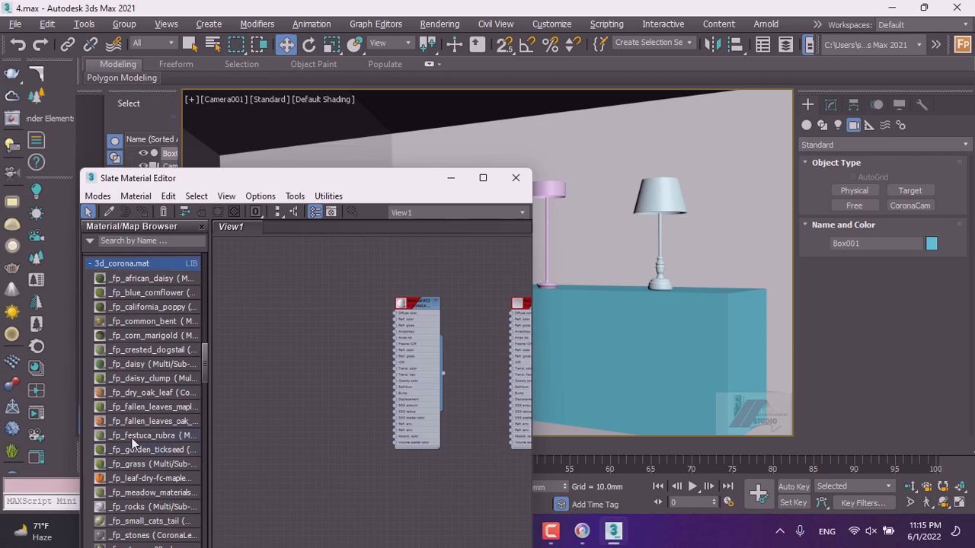
scroll(133, 442, "down", 5)
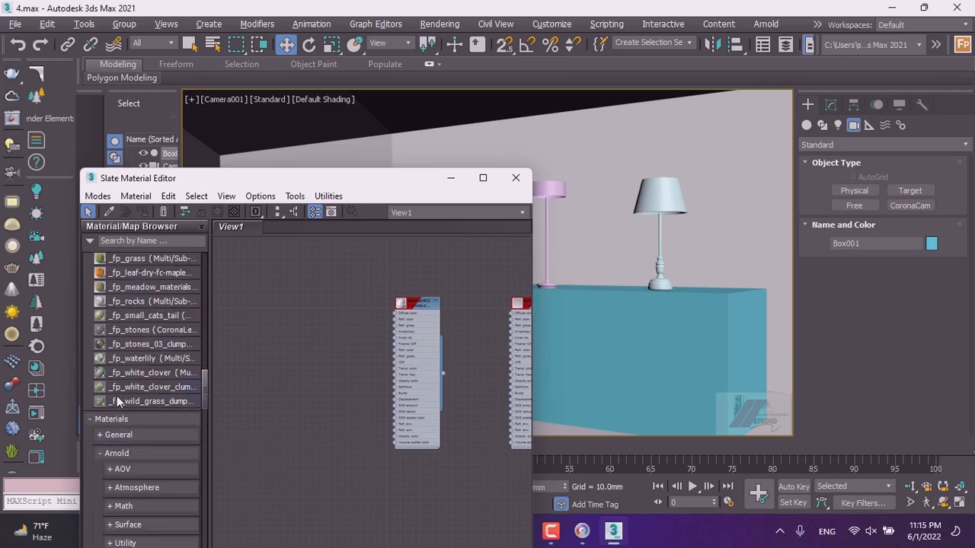
scroll(129, 425, "down", 3)
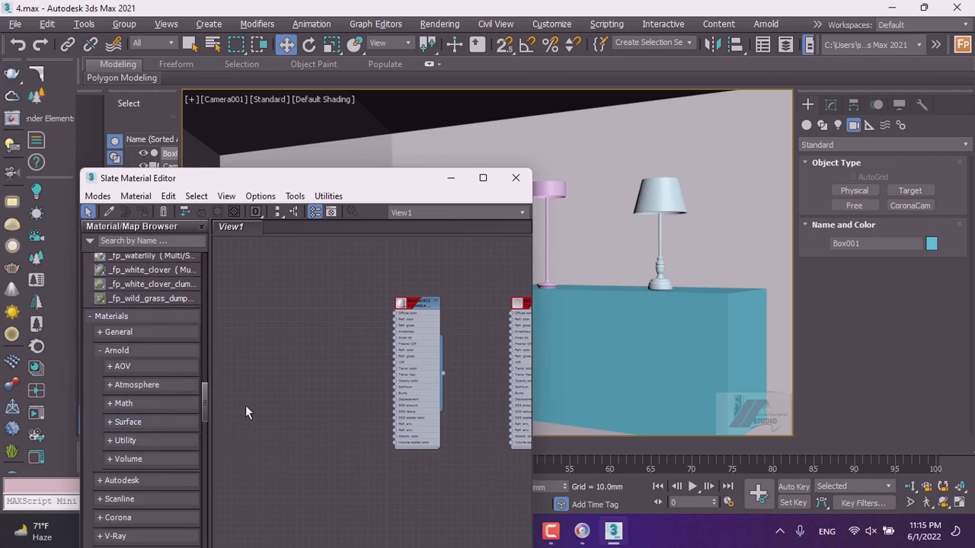
left_click(92, 241)
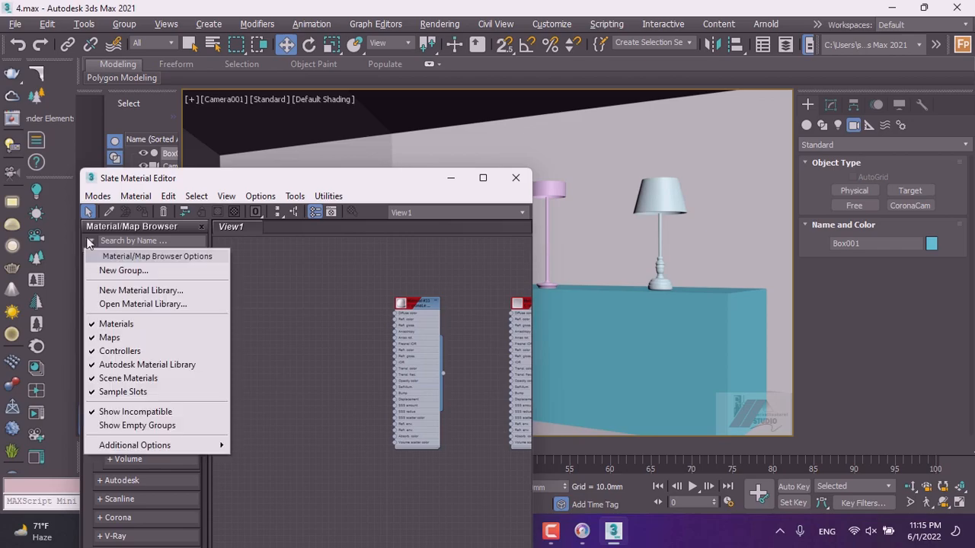
left_click(276, 285)
left_click(90, 240)
left_click(89, 240)
Copy Material #33 into a new Corona material, Material #34.
scroll(335, 344, "up", 5)
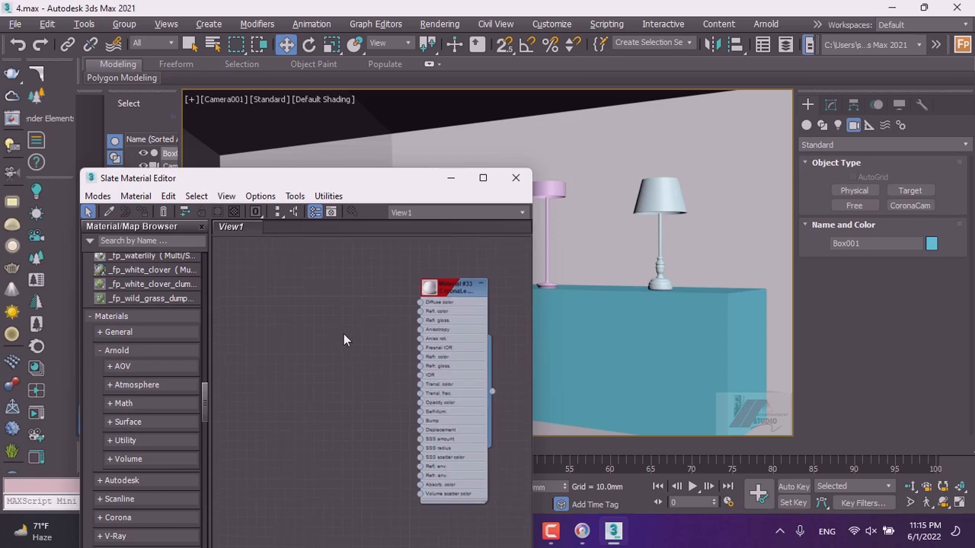
left_click_drag(447, 291, 308, 289, "shift")
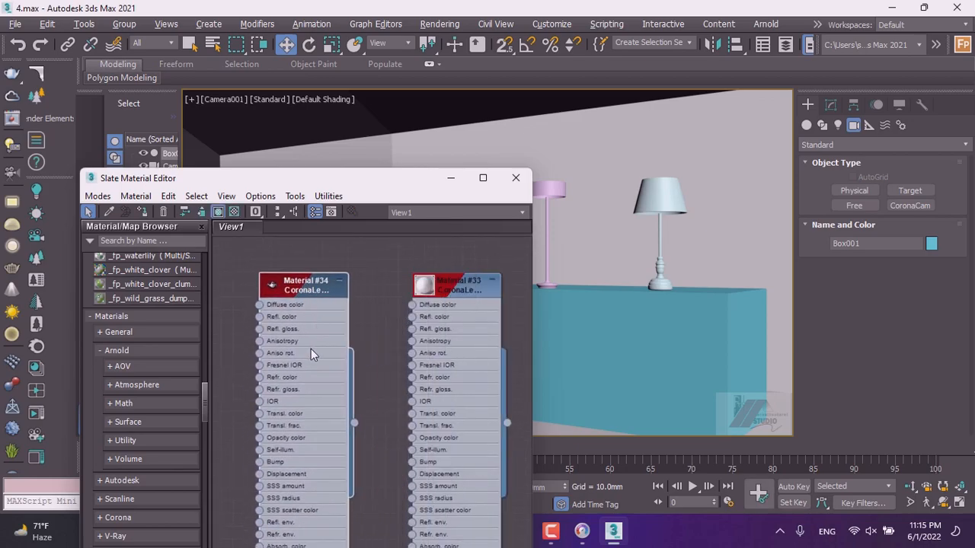
Set Material #34's diffuse color to a dark gray of RGB 30, 30, 30.
double_click(303, 283)
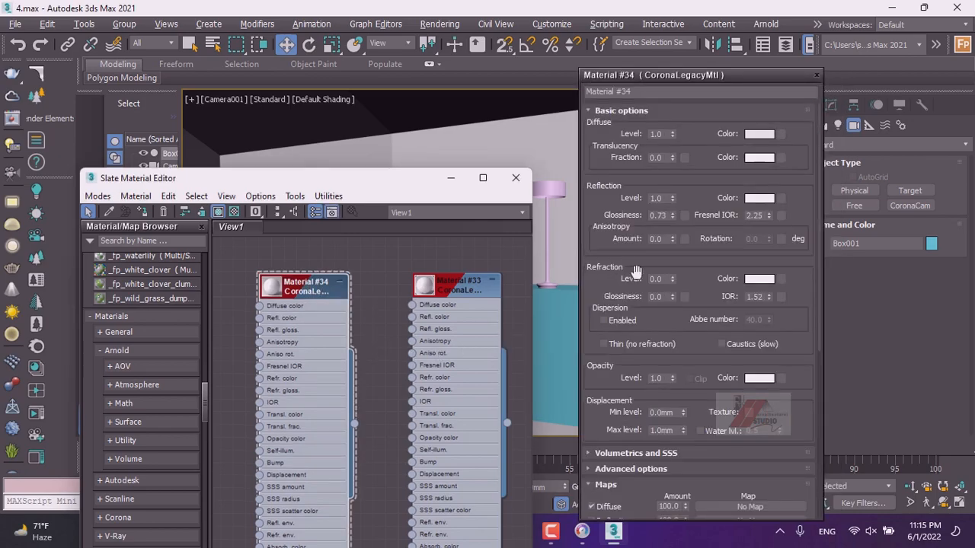
left_click(759, 133)
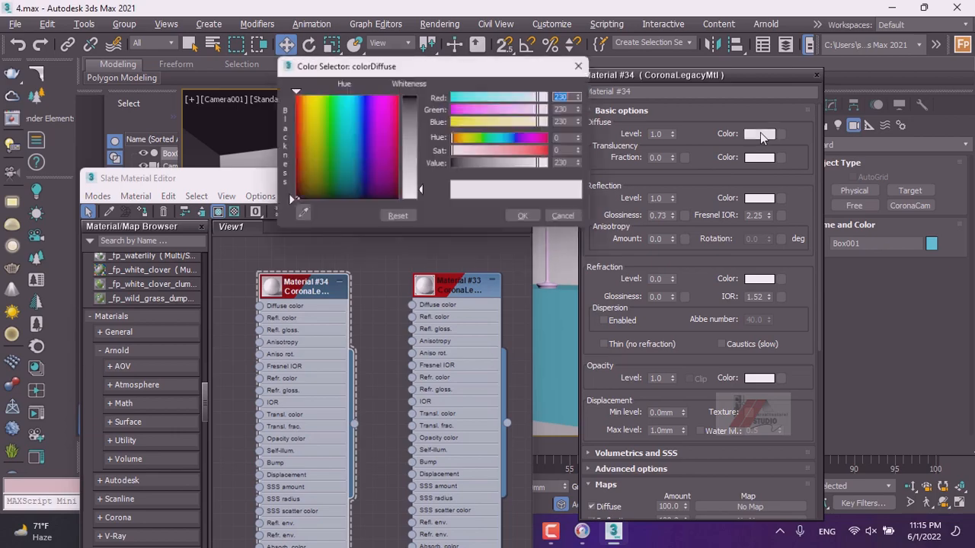
left_click_drag(411, 165, 411, 109)
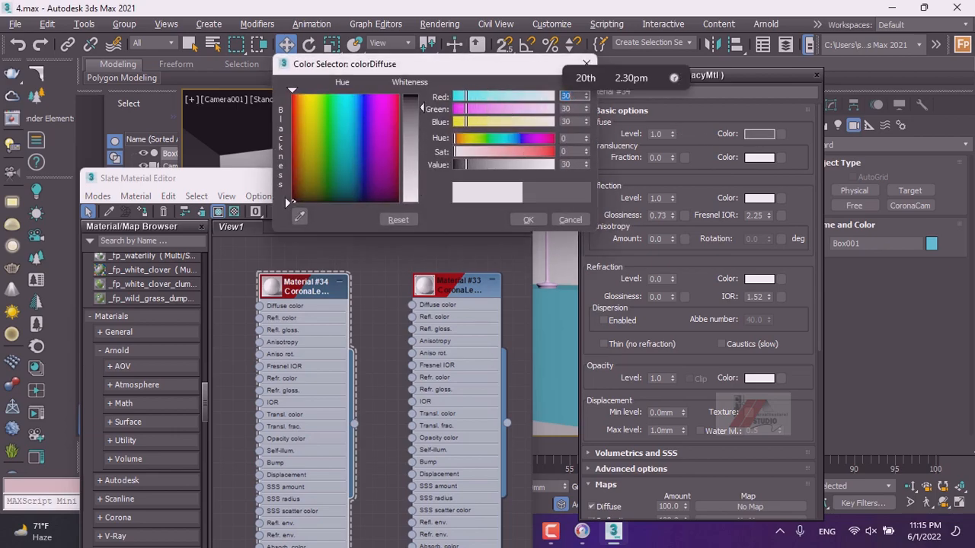
left_click(524, 219)
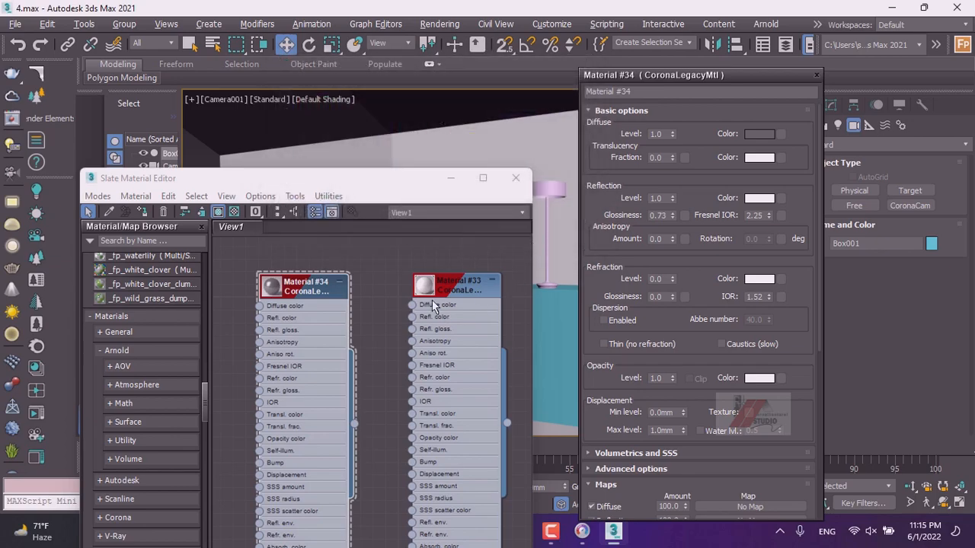
left_click(816, 79)
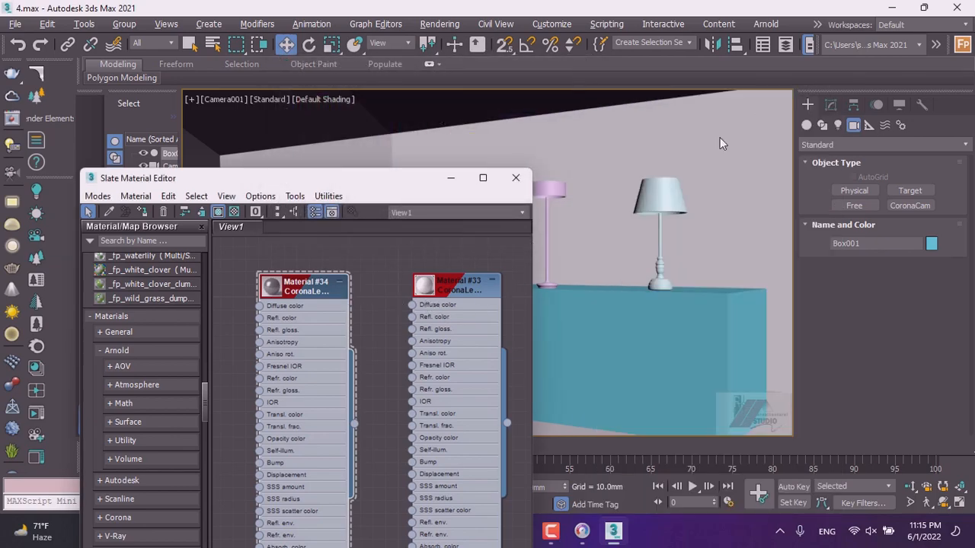
Select the table lamp and assign Material #34 to it.
double_click(298, 290)
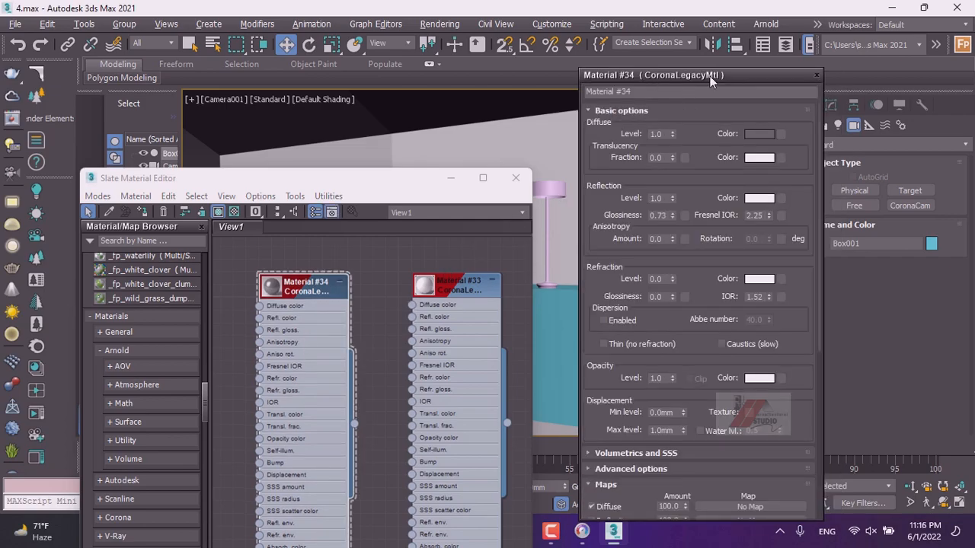
left_click_drag(695, 75, 678, 210)
left_click(718, 204)
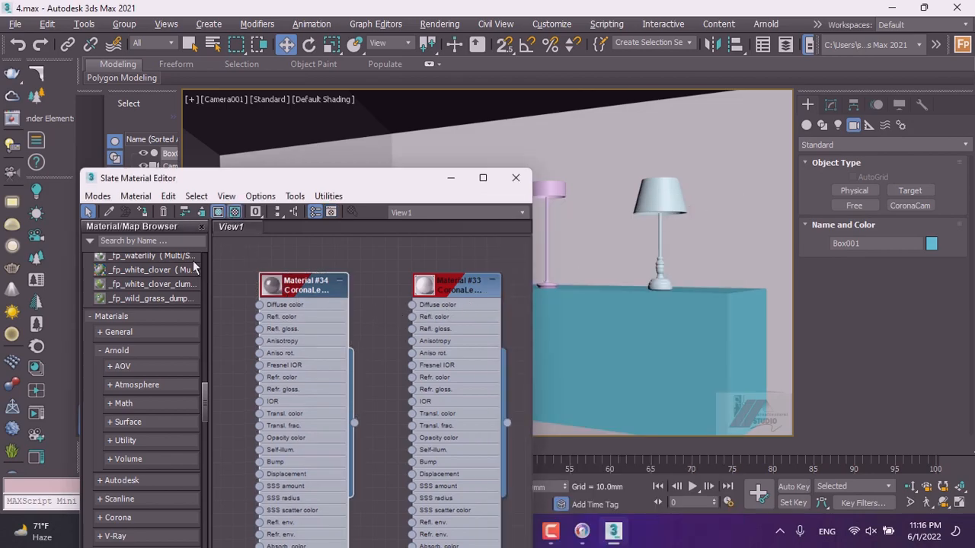
left_click(653, 202)
left_click(653, 201)
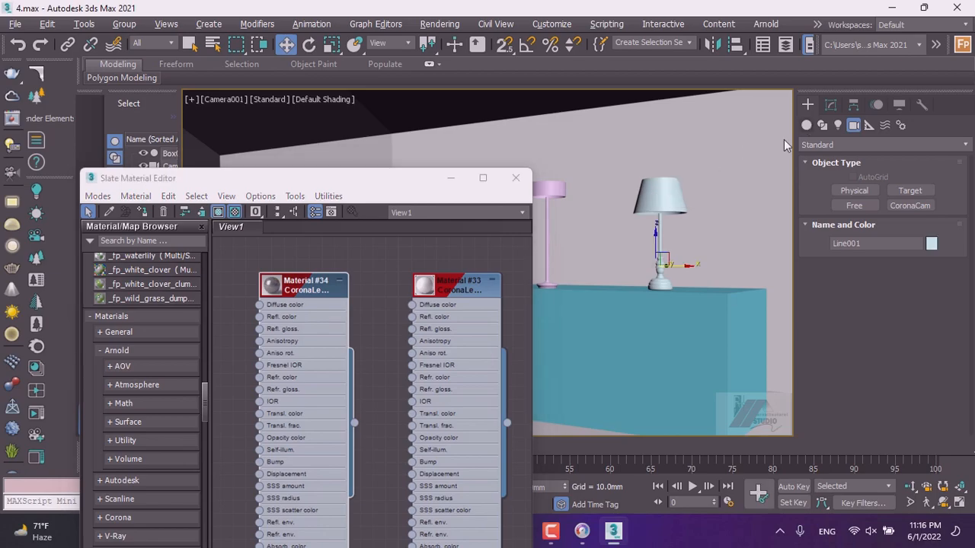
left_click(651, 336)
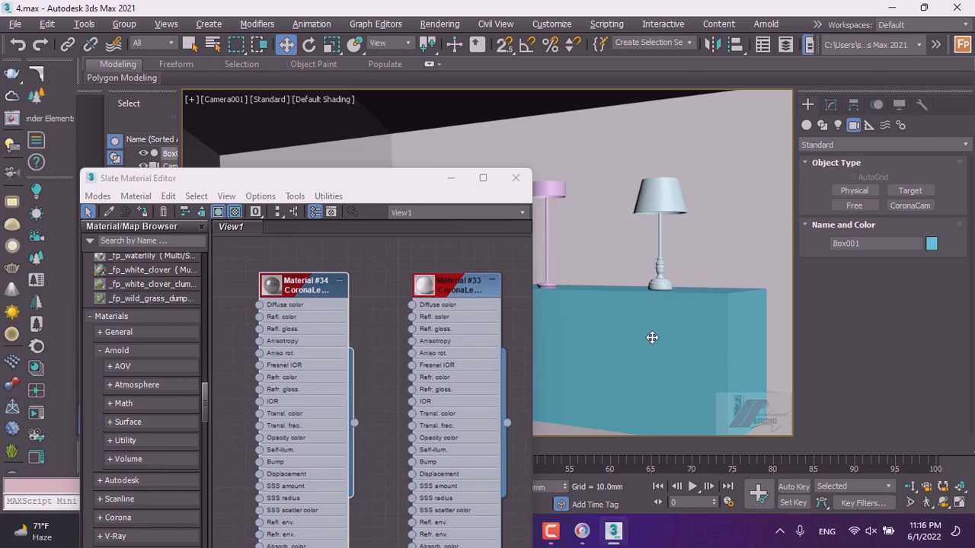
left_click(657, 201)
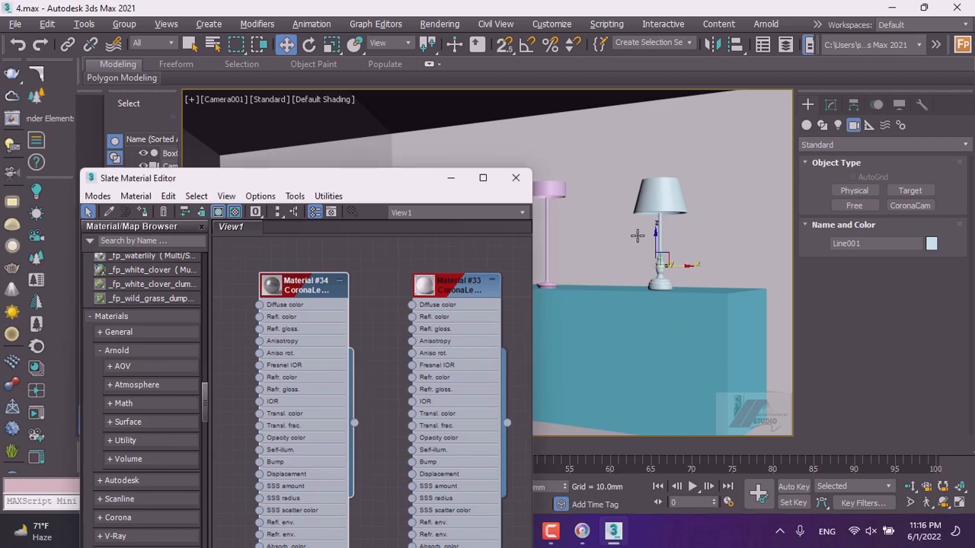
left_click_drag(384, 402, 652, 204)
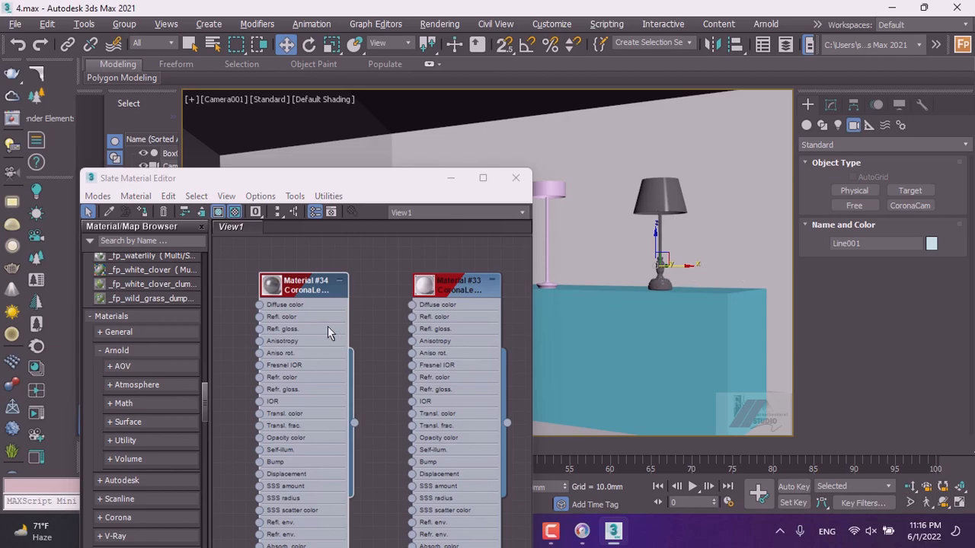
Assign Material #34 to the floor lamp as well.
double_click(304, 286)
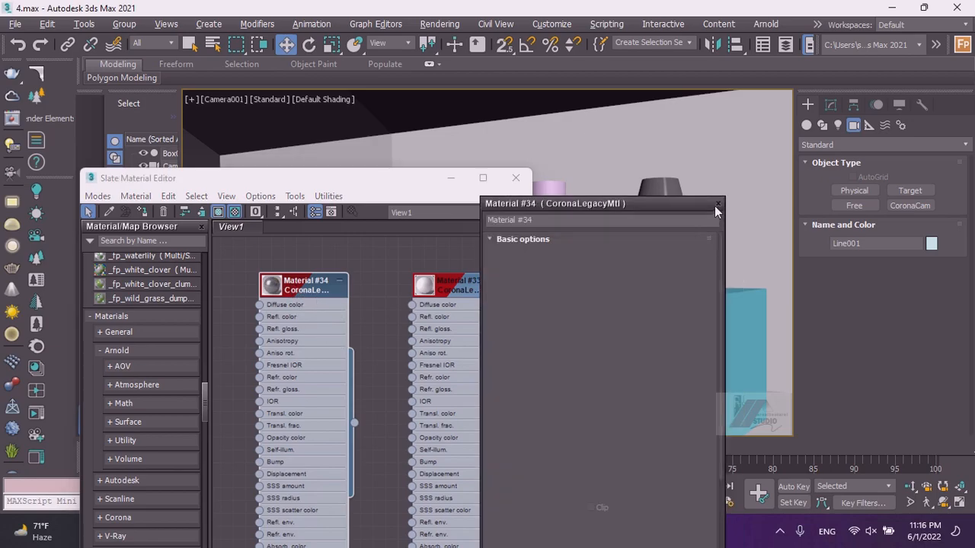
left_click(716, 205)
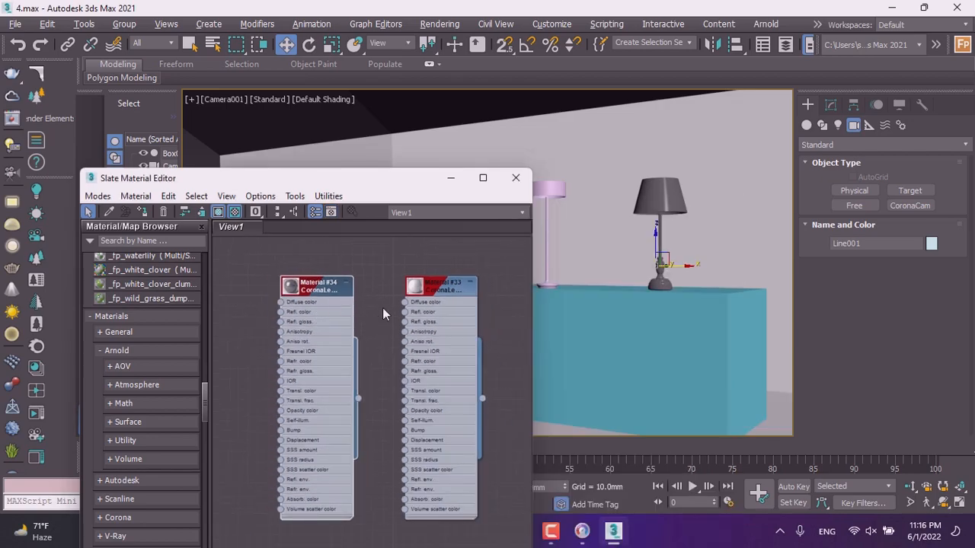
left_click_drag(482, 398, 549, 189)
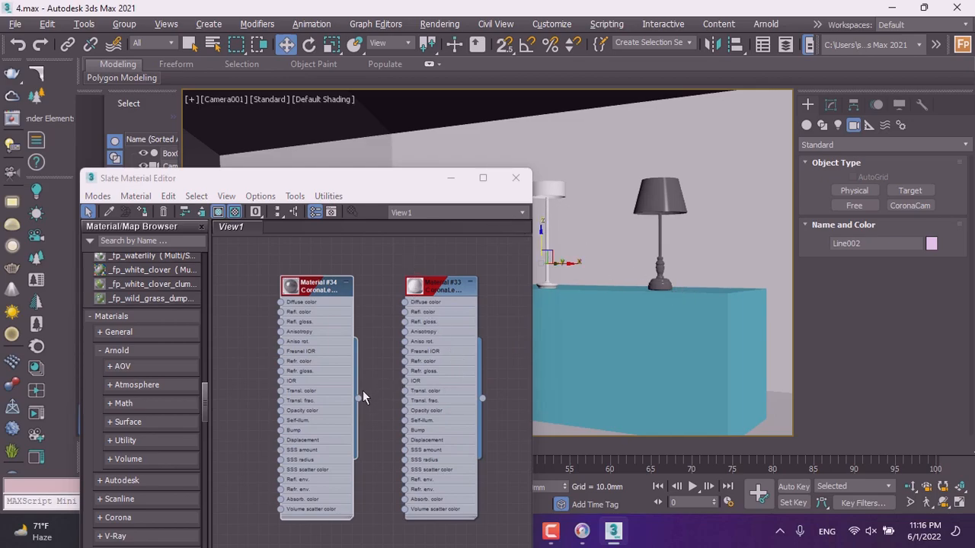
Copy Material #34 into a new Corona material, Material #35.
double_click(324, 316)
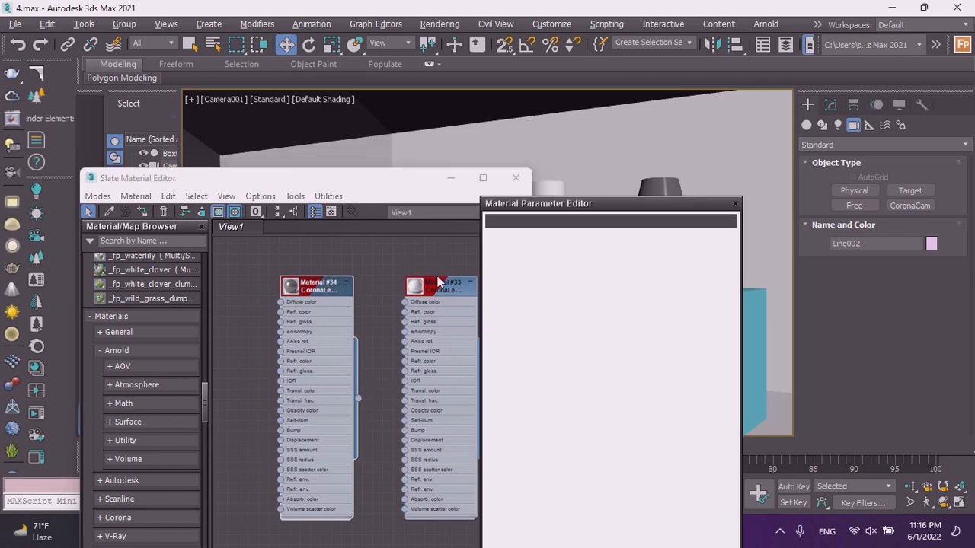
scroll(313, 288, "down", 2)
left_click_drag(313, 288, 267, 301)
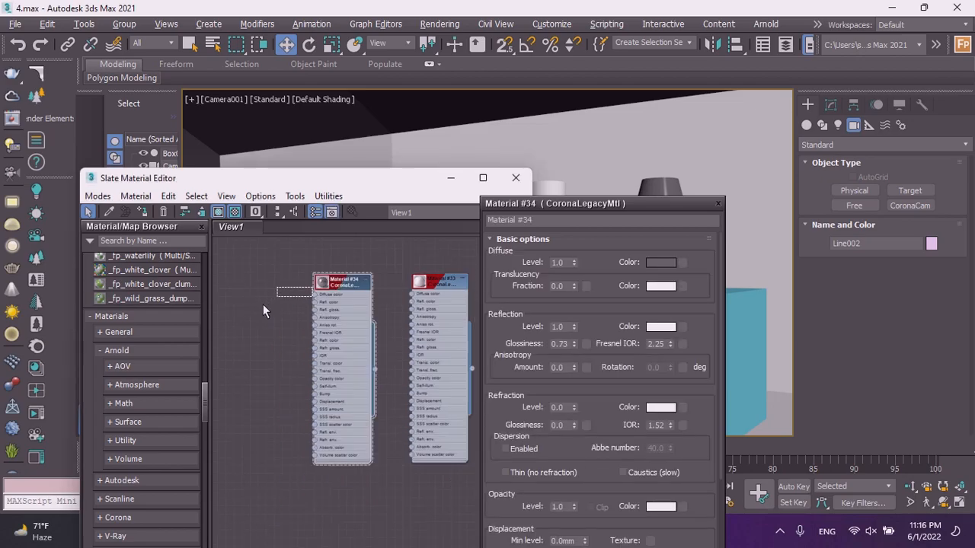
left_click_drag(347, 279, 273, 318, "shift")
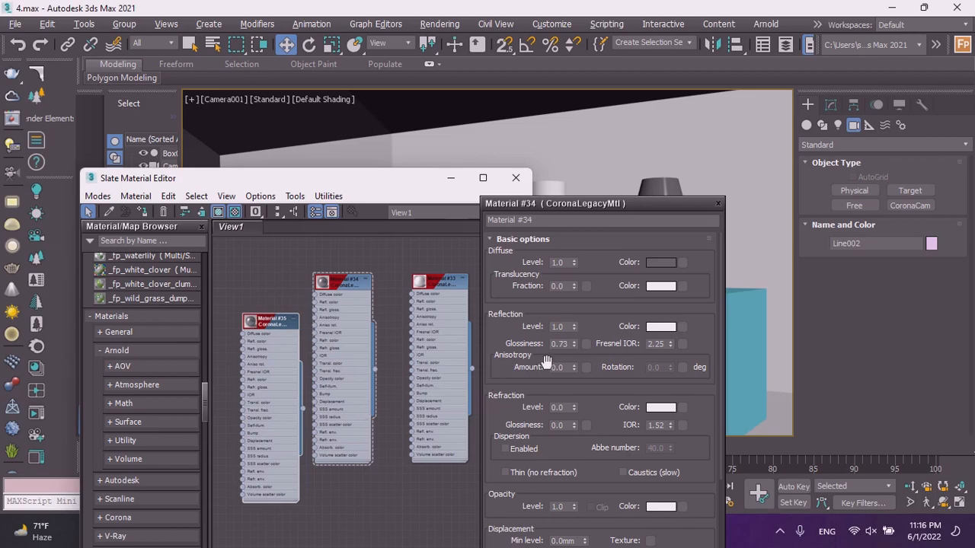
Set Material #34's diffuse color to a dark gray of RGB 23, 23, 23.
left_click(659, 265)
left_click(410, 134)
mouse_move(412, 133)
left_mouse_down()
mouse_move(412, 197)
mouse_move(412, 105)
left_mouse_up()
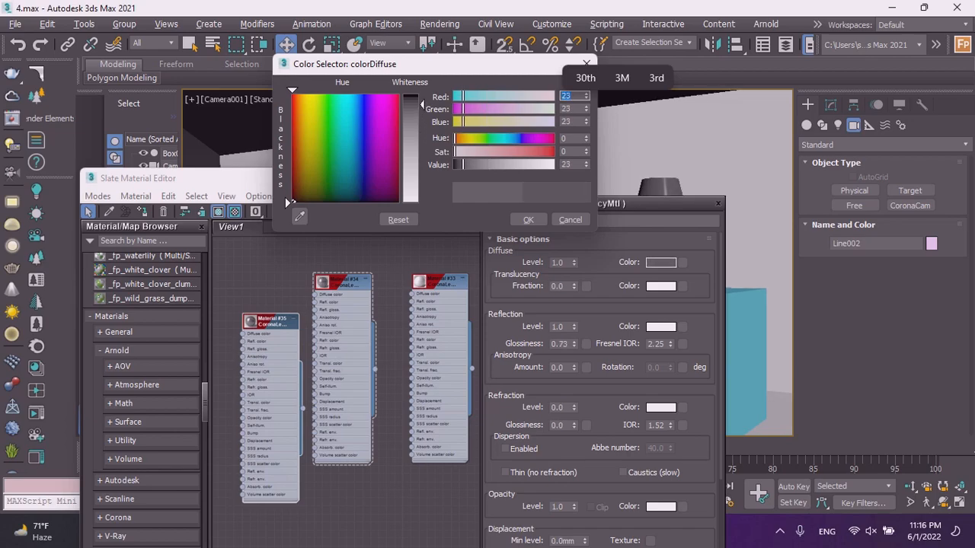
left_click(529, 219)
Set Material #35's diffuse color to a grayish pink of RGB 111, 91, 91.
double_click(262, 325)
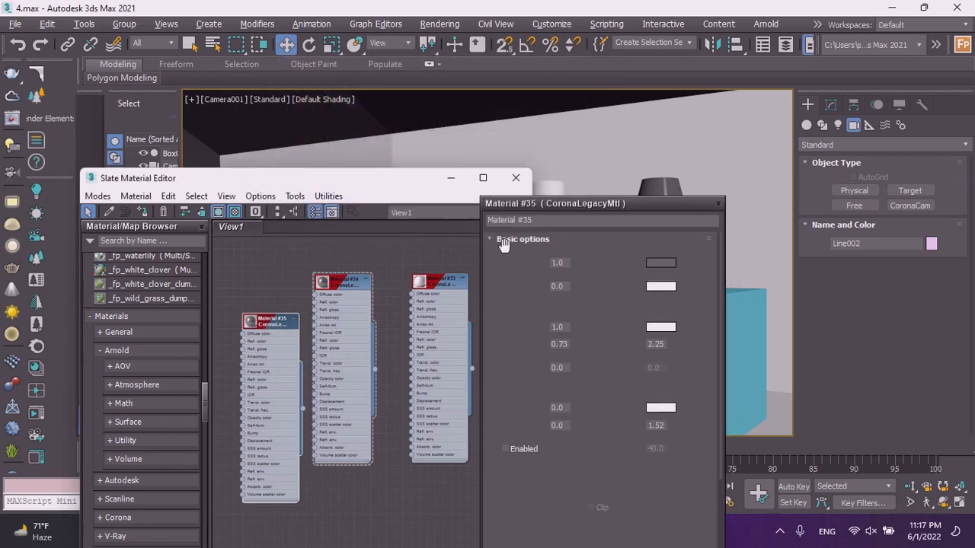
left_click(542, 221)
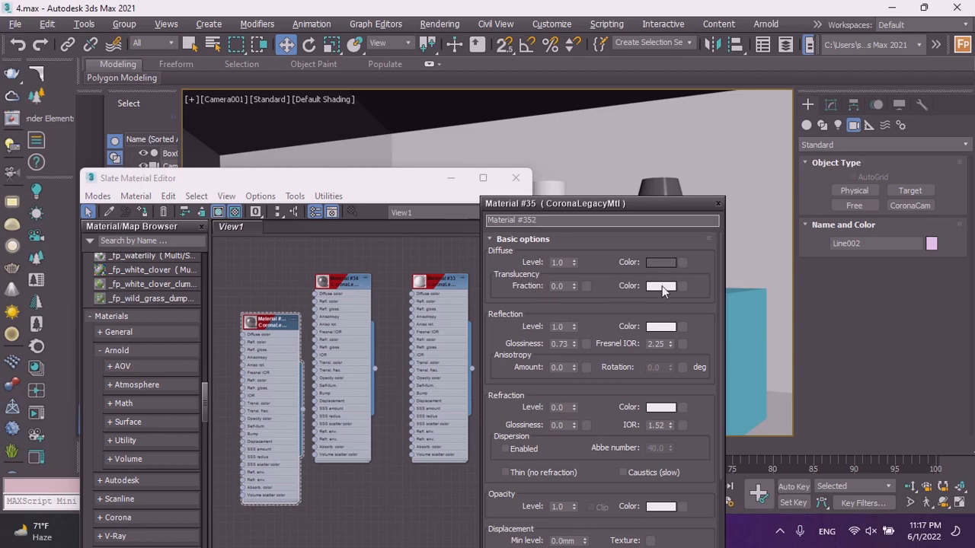
left_click(661, 264)
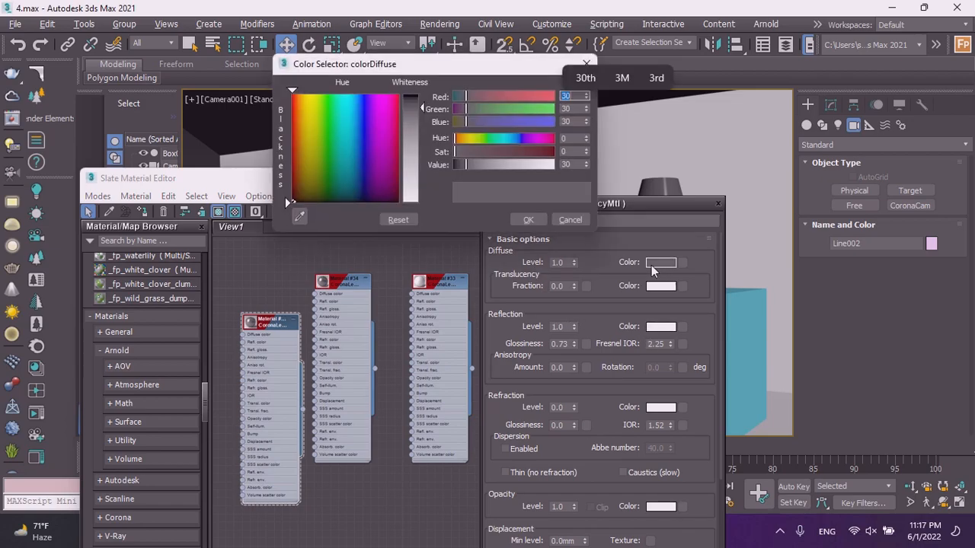
left_click_drag(471, 150, 472, 150)
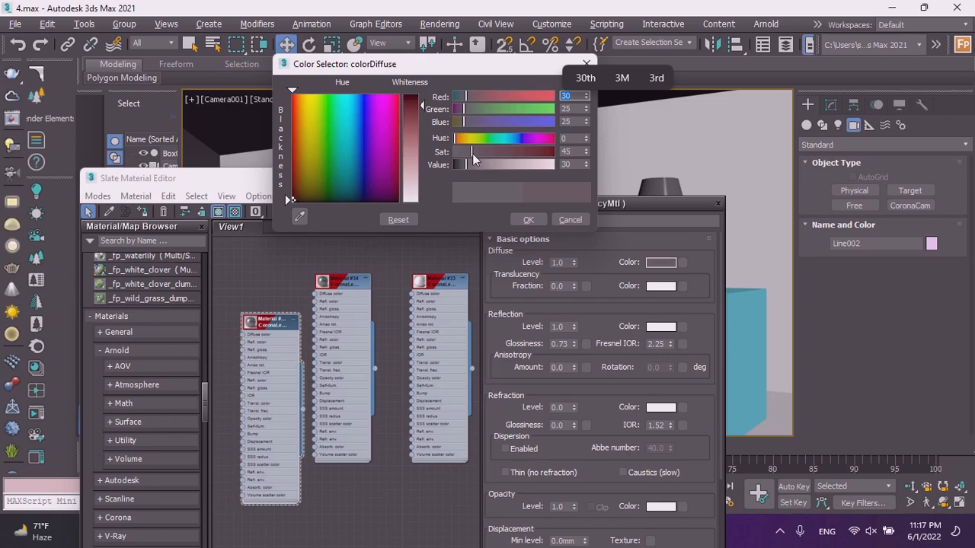
left_click(497, 164)
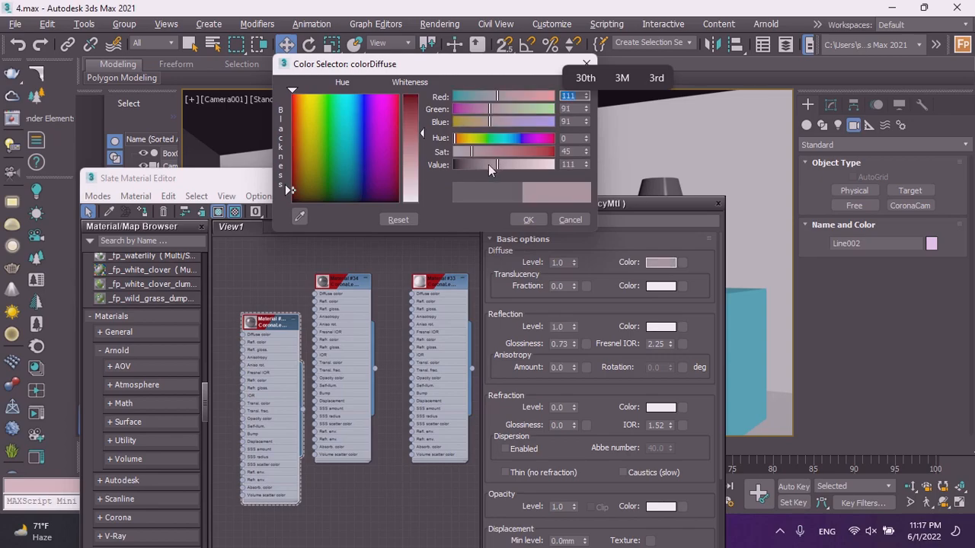
left_click(524, 219)
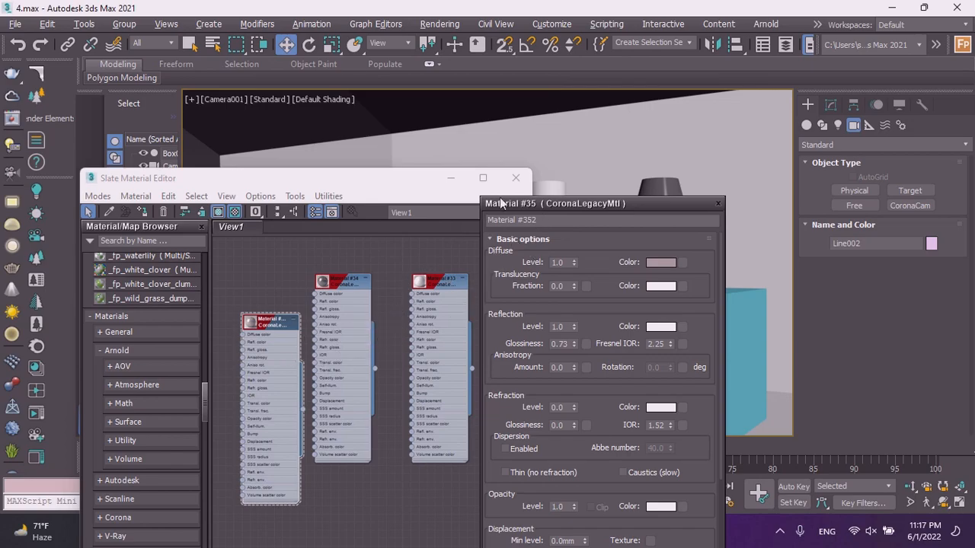
Select the purple lamp in the middle of the shelf and copy Material #35 into a new material, Material #36.
left_click_drag(546, 202, 595, 305)
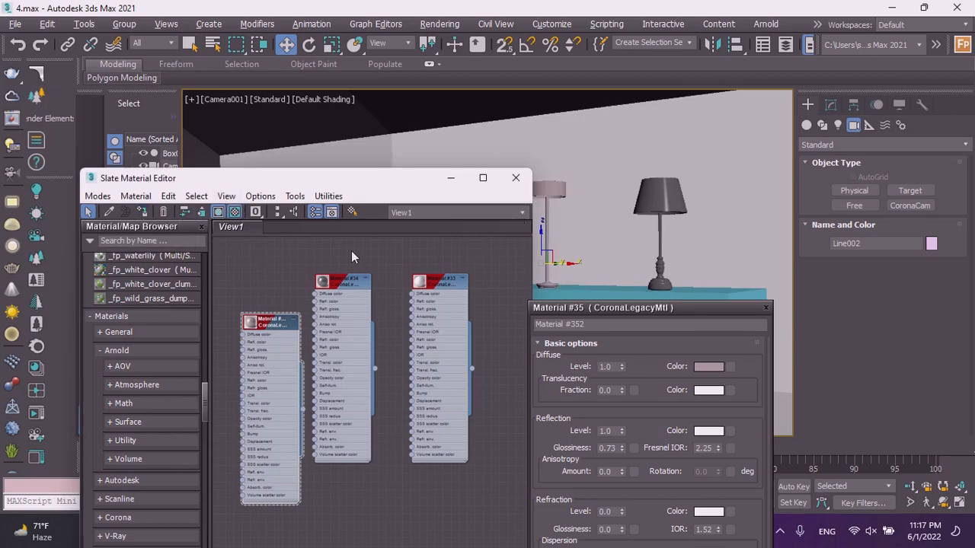
left_click_drag(396, 183, 276, 231)
left_click(493, 228)
scroll(280, 312, "down", 5)
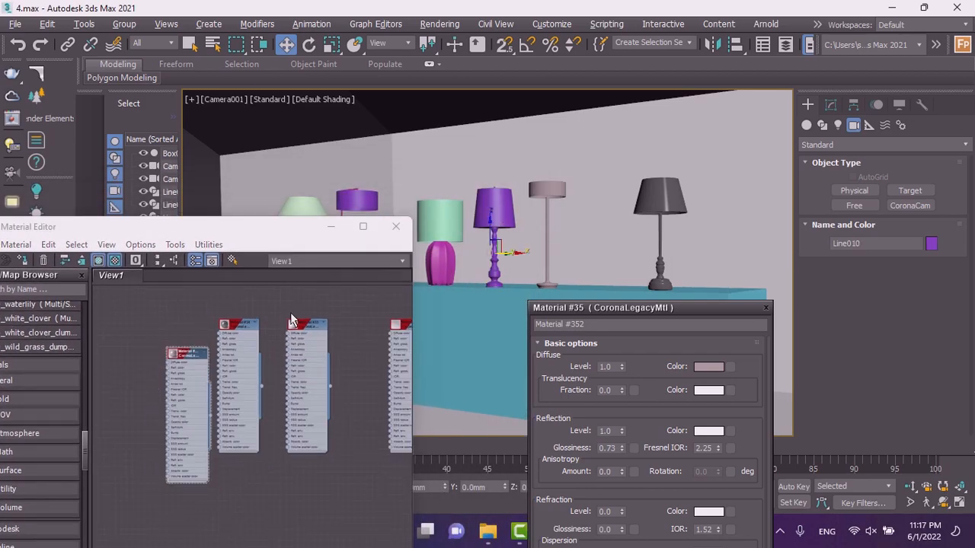
scroll(224, 352, "up", 4)
left_click(230, 328)
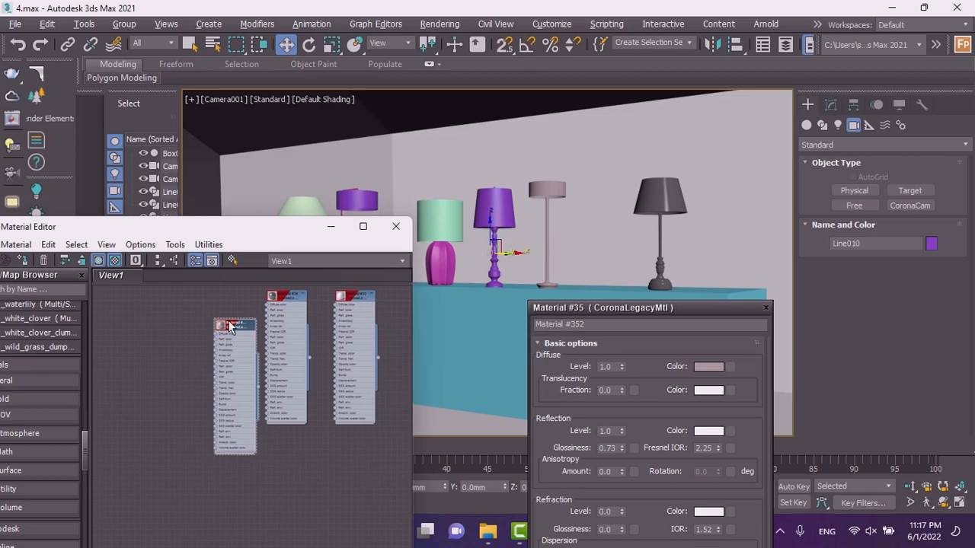
left_click_drag(234, 323, 177, 343)
scroll(178, 343, "up", 4)
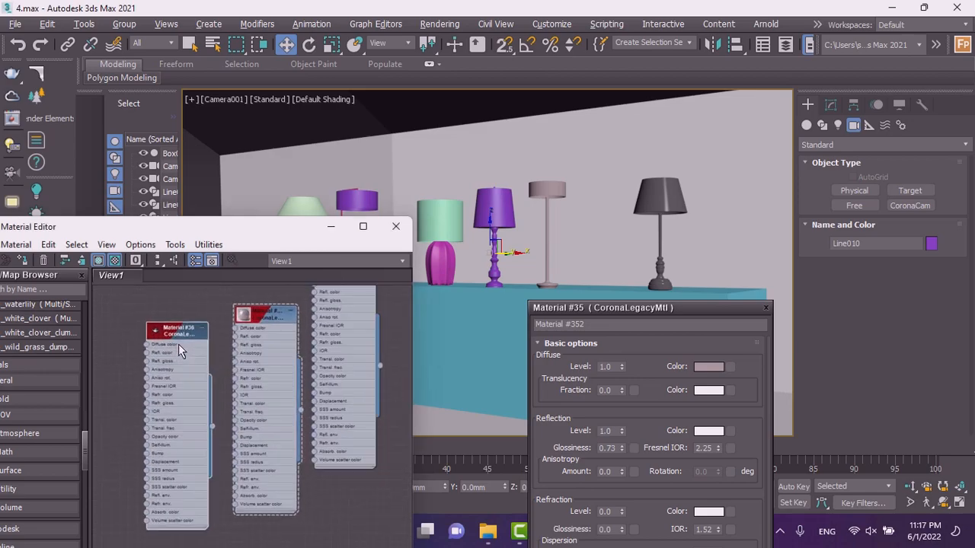
scroll(216, 332, "down", 1)
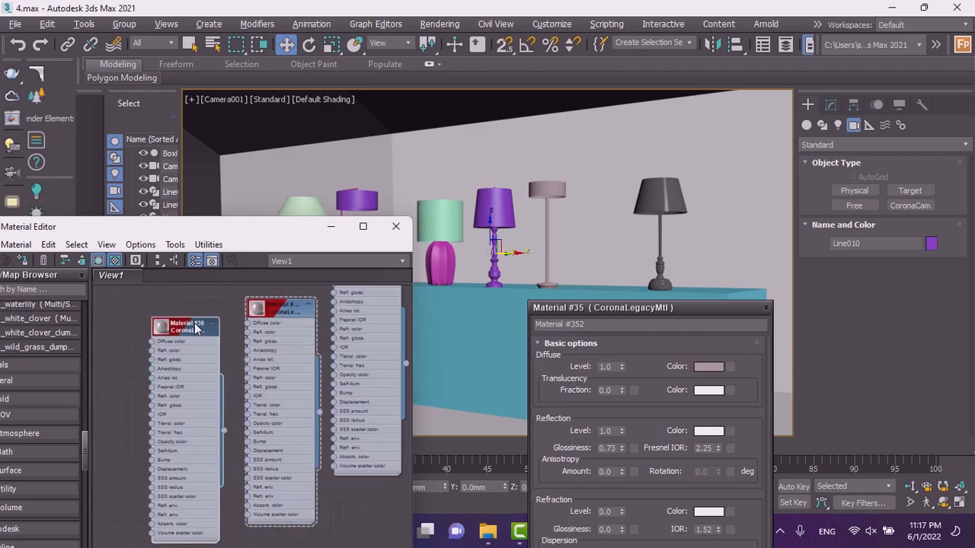
double_click(197, 377)
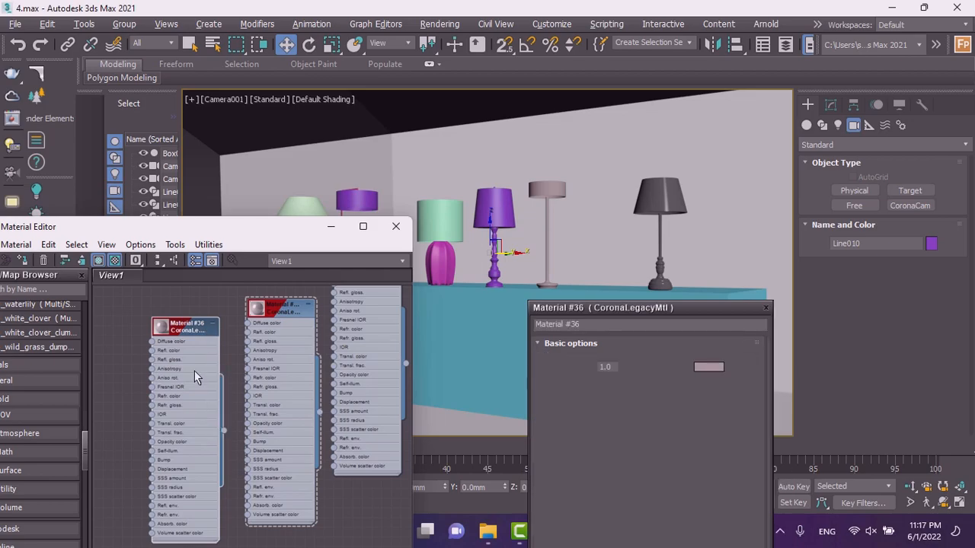
Set Material #36's diffuse color to a dark brown of RGB 24, 19, 17.
left_click(708, 368)
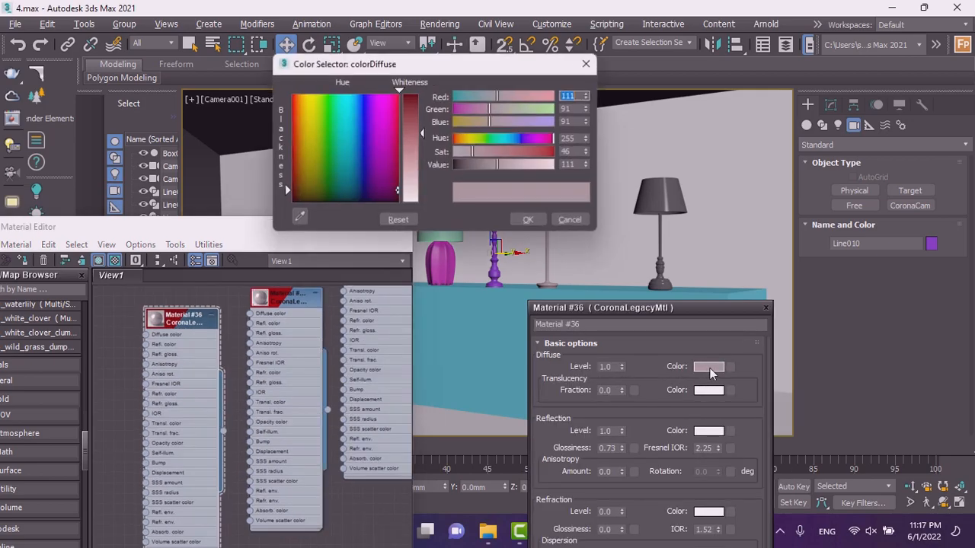
left_click(468, 167)
left_click_drag(409, 136, 422, 100)
left_click(457, 140)
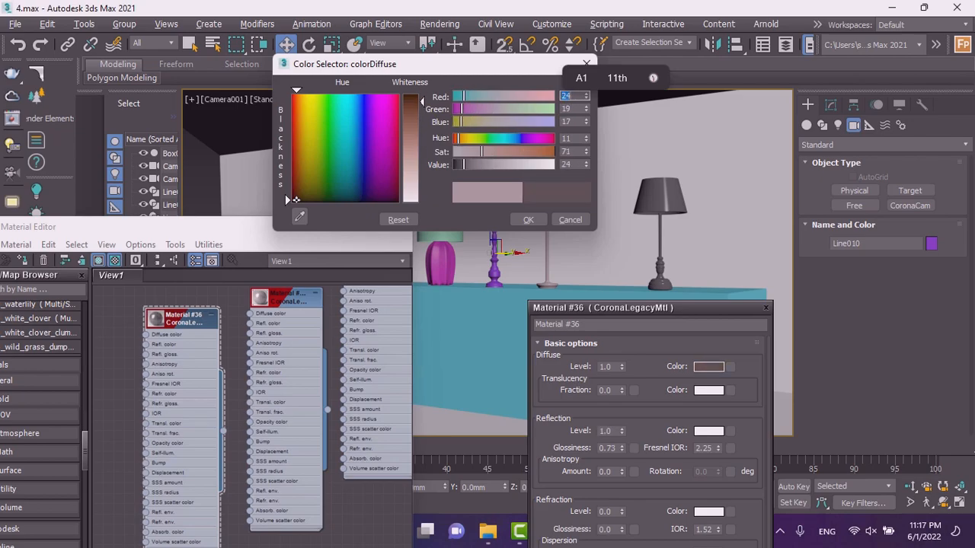
left_click(515, 219)
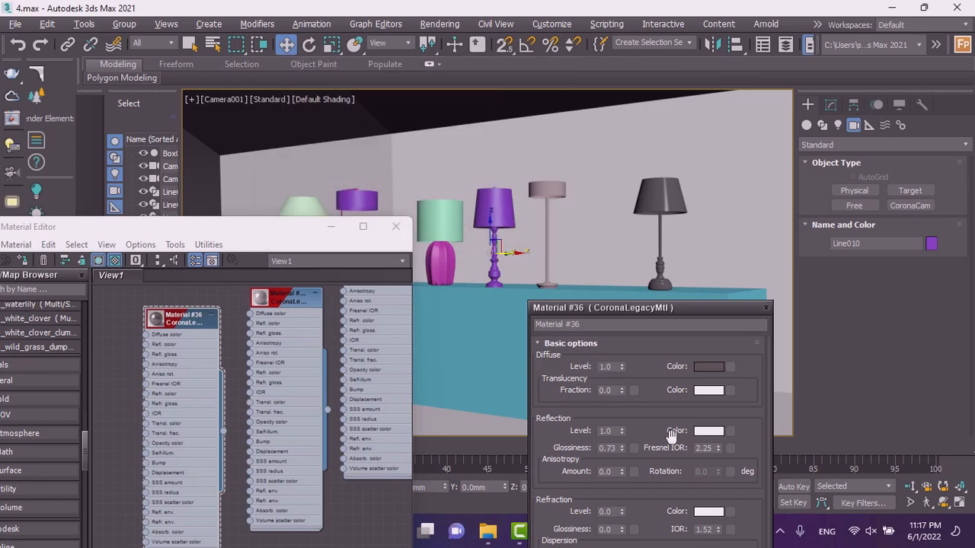
Set Material #36's reflection color to a lavender of RGB 93, 82, 134.
left_click(714, 432)
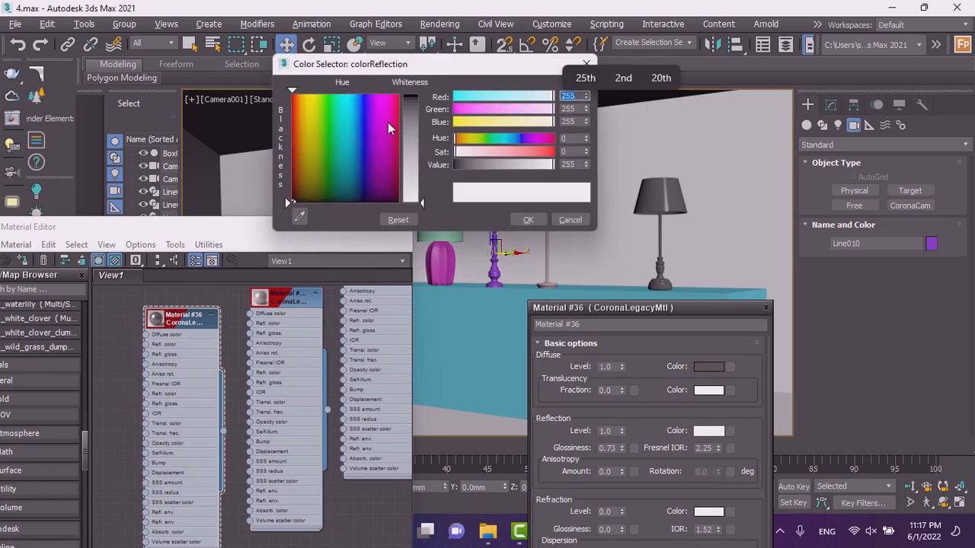
mouse_move(340, 148)
left_mouse_down()
mouse_move(297, 146)
mouse_move(298, 162)
left_mouse_up()
mouse_move(499, 150)
left_mouse_down()
mouse_move(538, 151)
mouse_move(517, 150)
left_mouse_up()
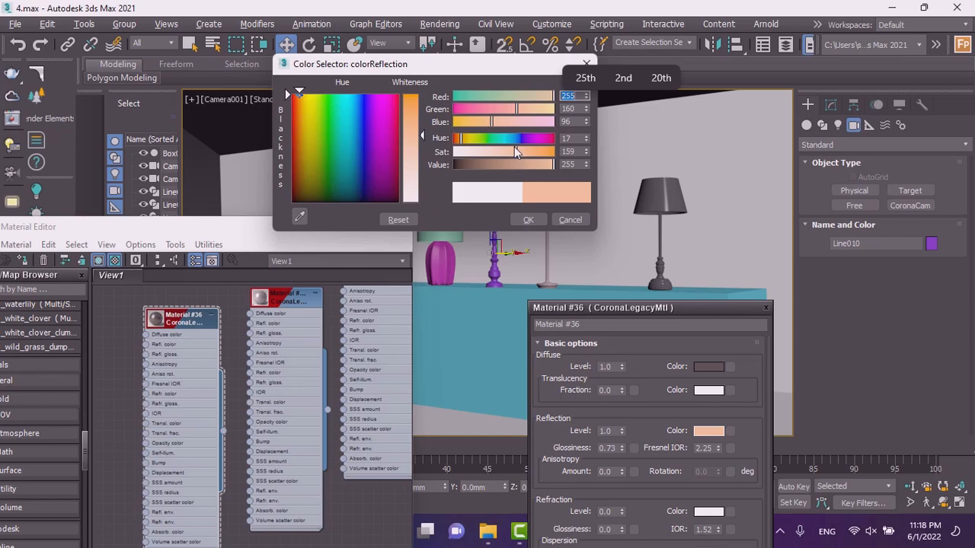
left_click_drag(460, 139, 411, 128)
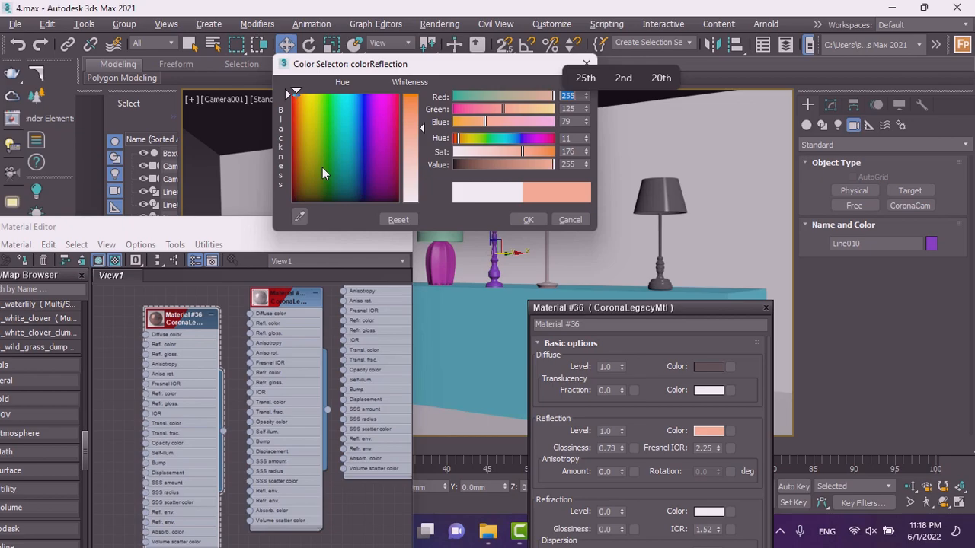
mouse_move(488, 166)
left_mouse_down()
mouse_move(479, 167)
mouse_move(476, 148)
mouse_move(501, 149)
mouse_move(471, 166)
left_mouse_up()
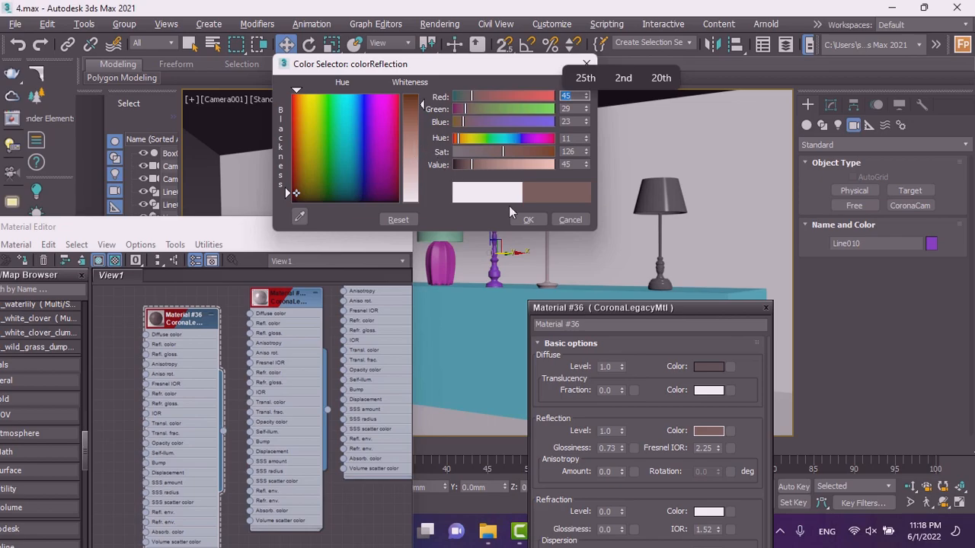
left_click(523, 139)
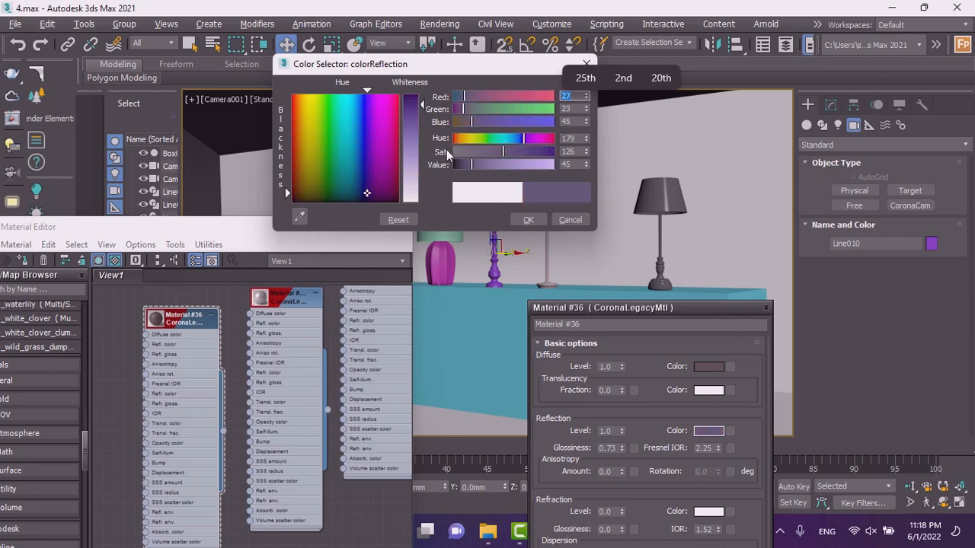
left_click(407, 149)
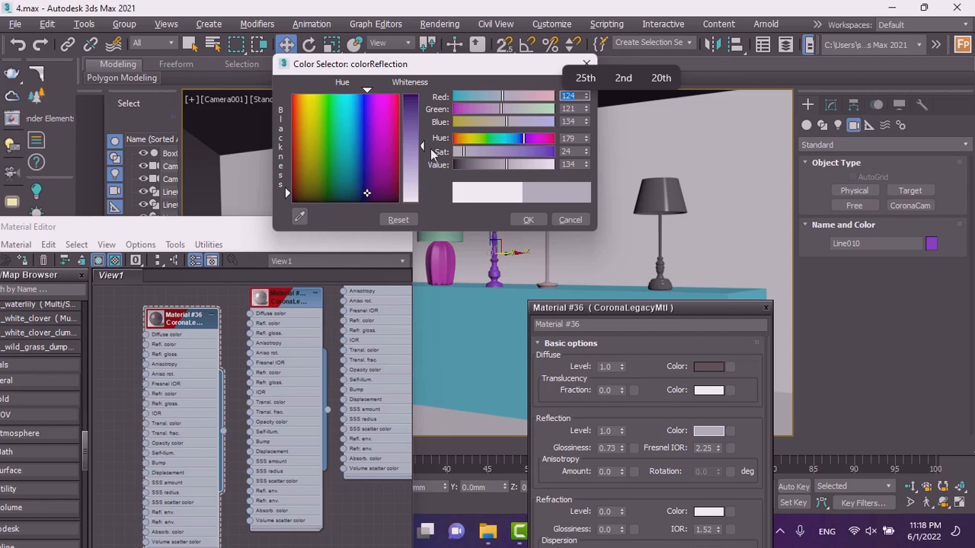
left_click(476, 151)
left_click_drag(477, 149, 485, 150)
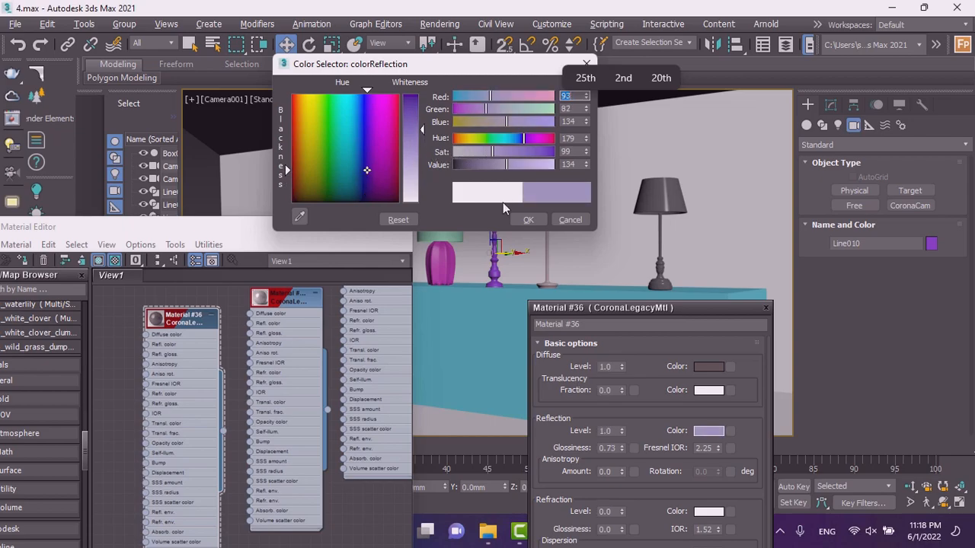
left_click(526, 219)
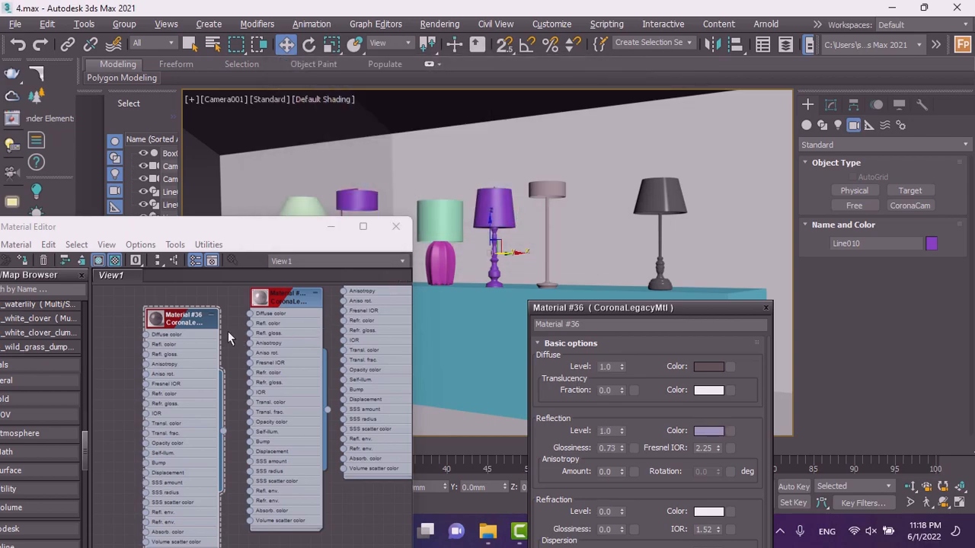
Set Material #36's diffuse color to an olive of RGB 104, 107, 32.
scroll(183, 332, "down", 2)
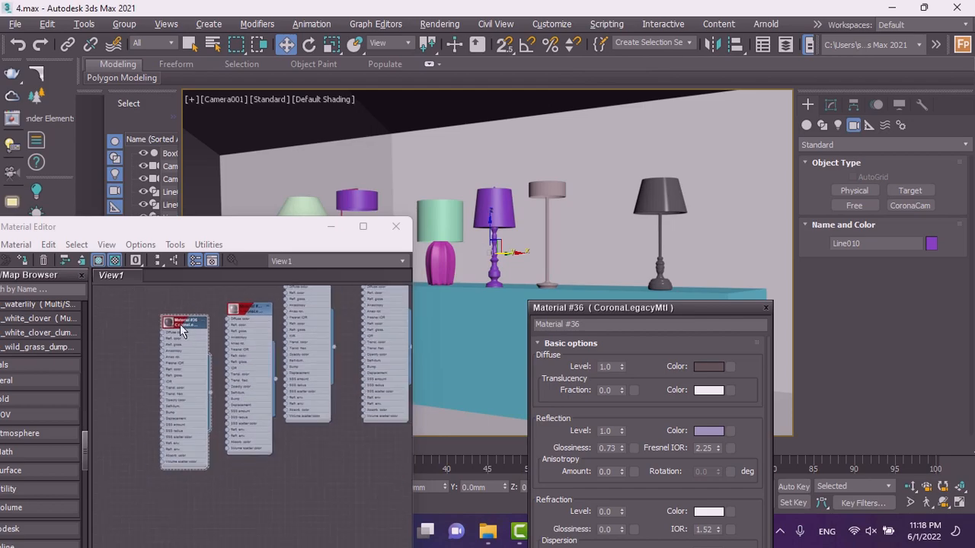
scroll(180, 324, "up", 3)
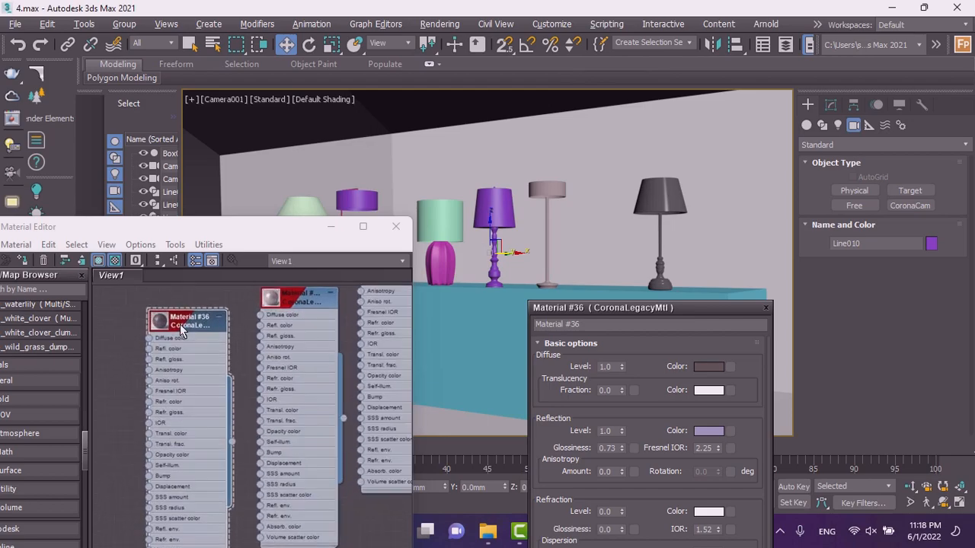
left_click(707, 368)
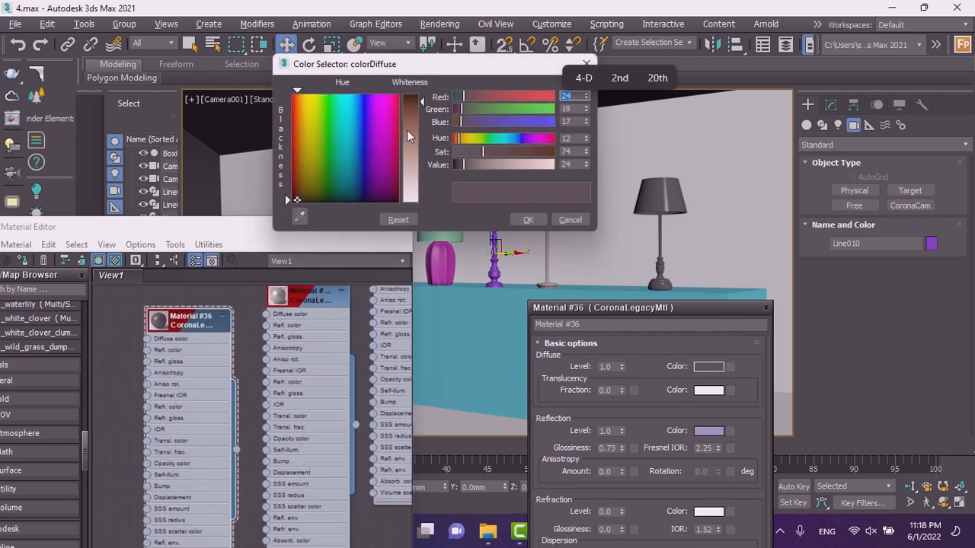
mouse_move(471, 166)
left_mouse_down()
mouse_move(542, 170)
mouse_move(472, 170)
left_mouse_up()
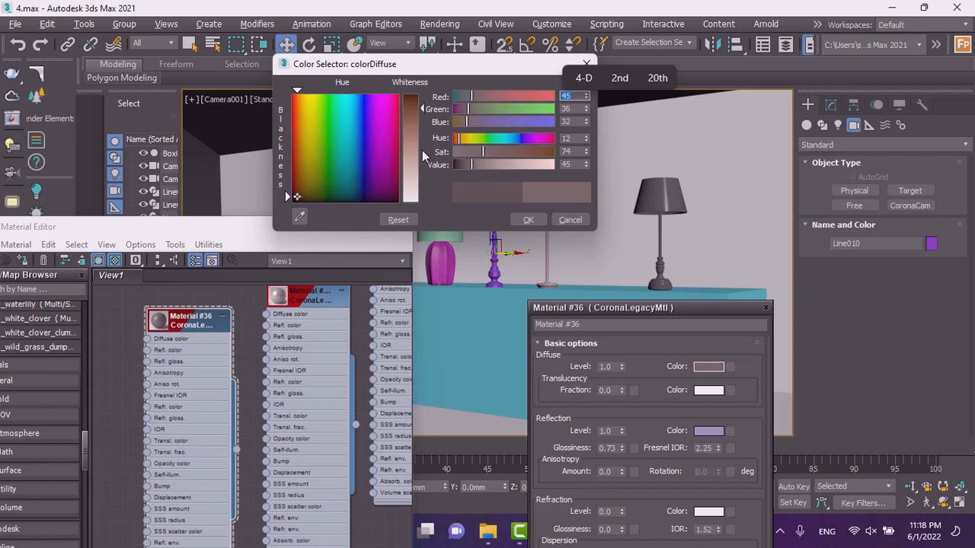
left_click_drag(358, 162, 311, 167)
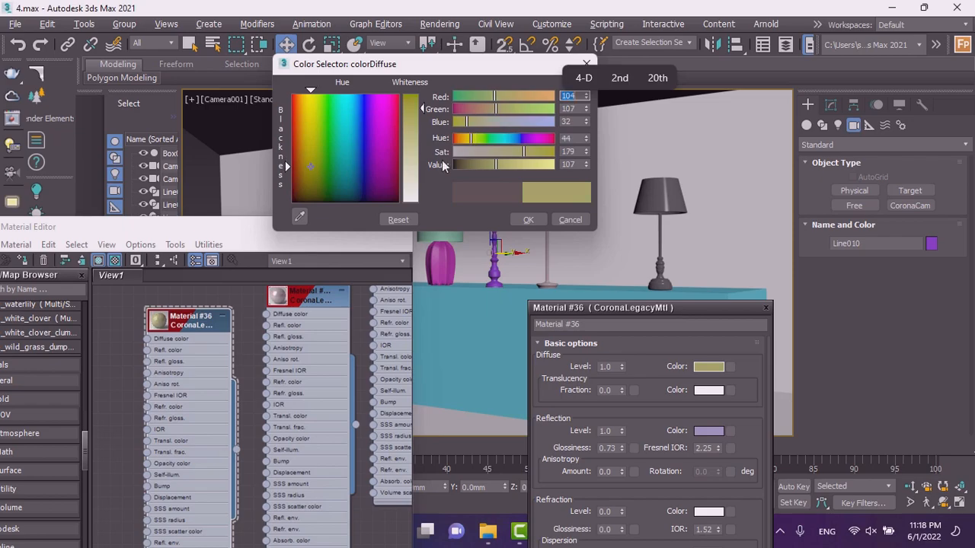
left_click(524, 220)
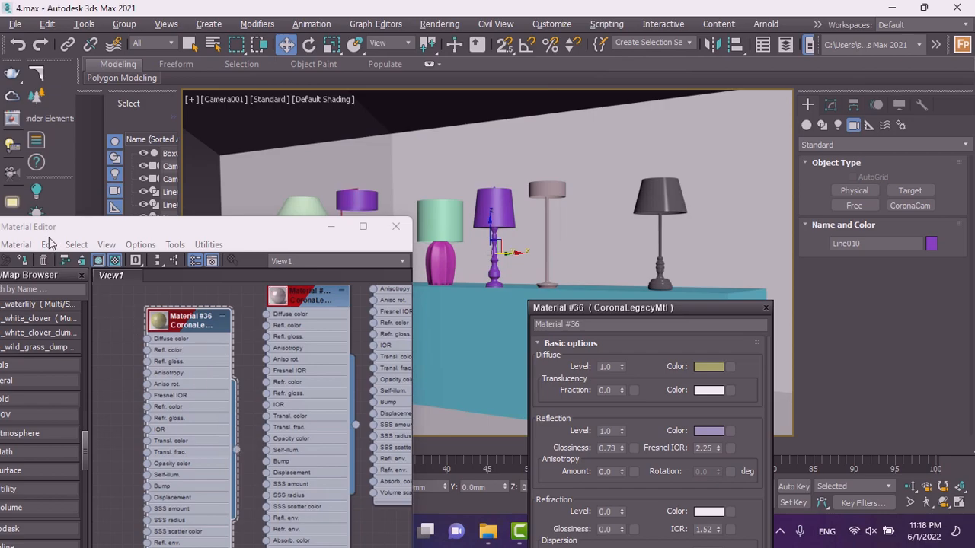
Assign Material #36 to the selected purple lamp, then select the teal lamp beside it.
left_click(25, 261)
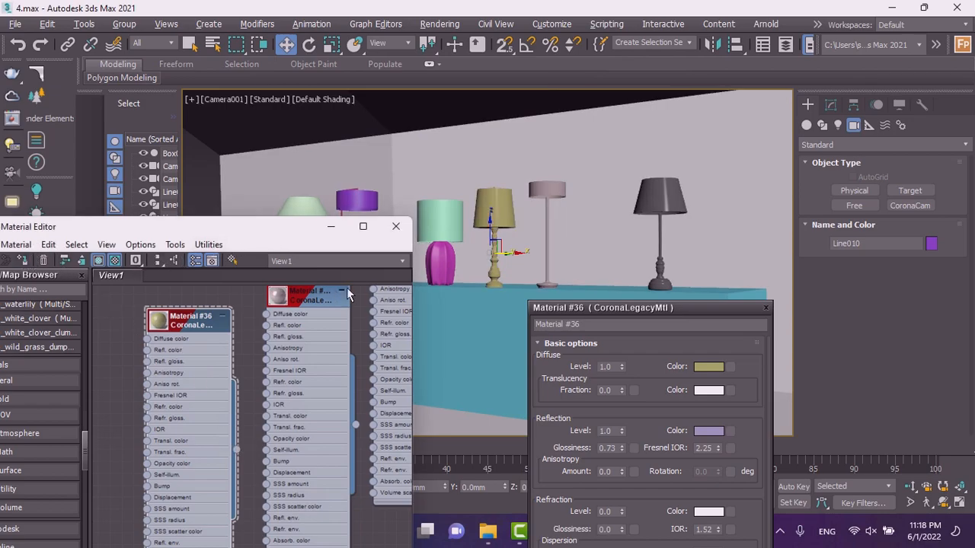
left_click(439, 219)
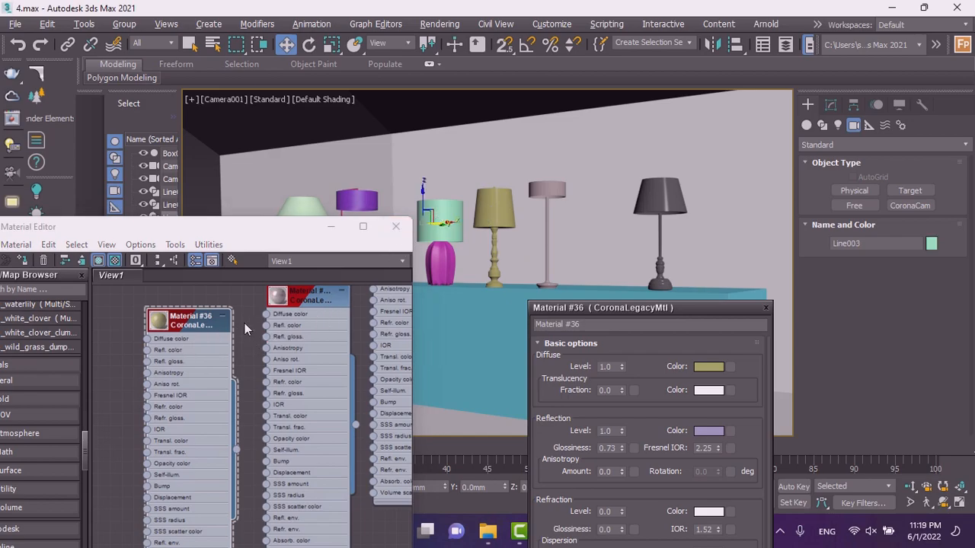
Duplicate Material #36 into a new Material #37 and open its parameters.
scroll(244, 329, "down", 3)
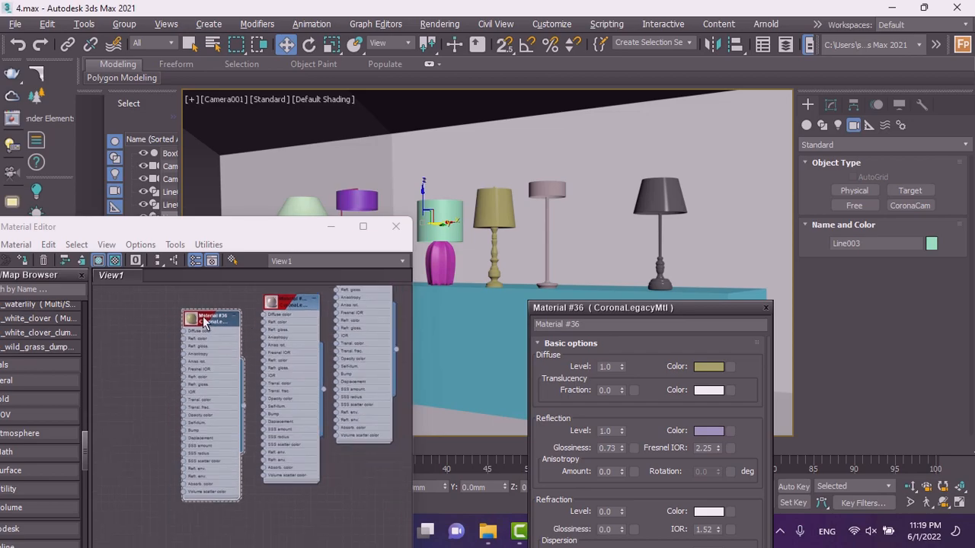
left_click_drag(202, 321, 131, 324, "shift")
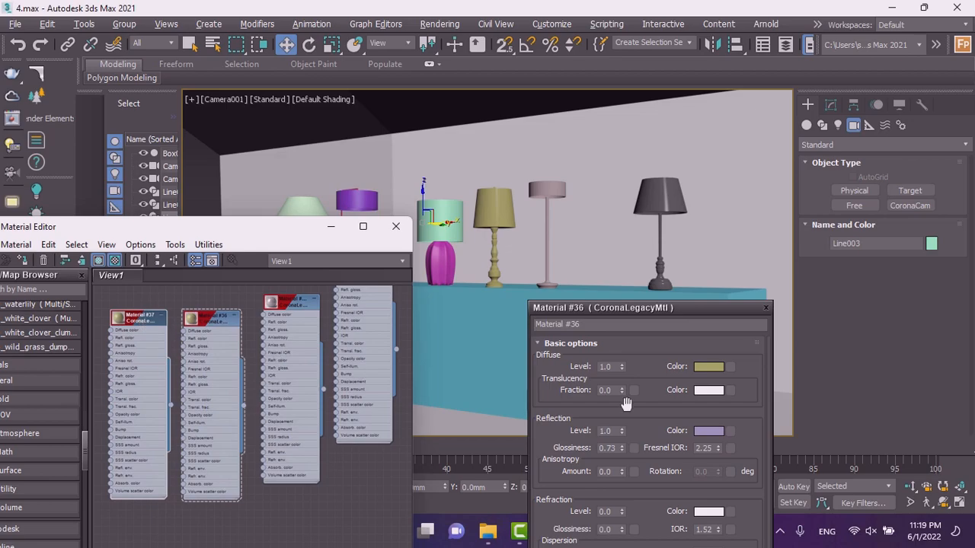
double_click(129, 318)
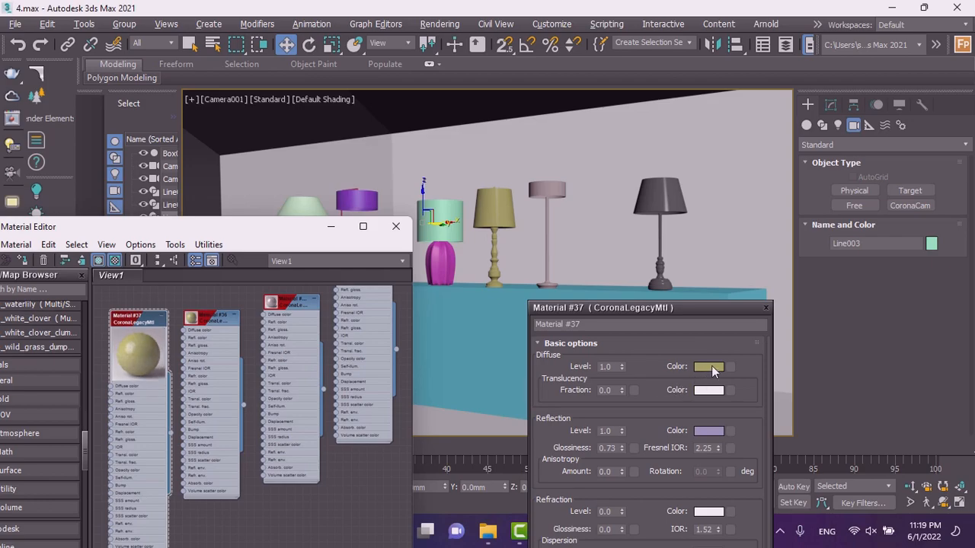
Set Material #37's diffuse color to white.
left_click(710, 366)
left_click_drag(416, 183, 421, 202)
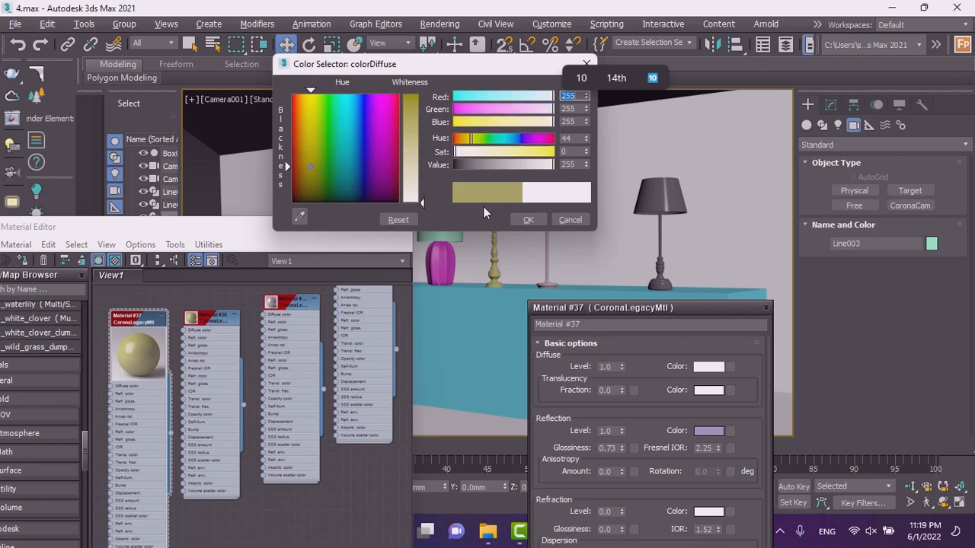
left_click(528, 220)
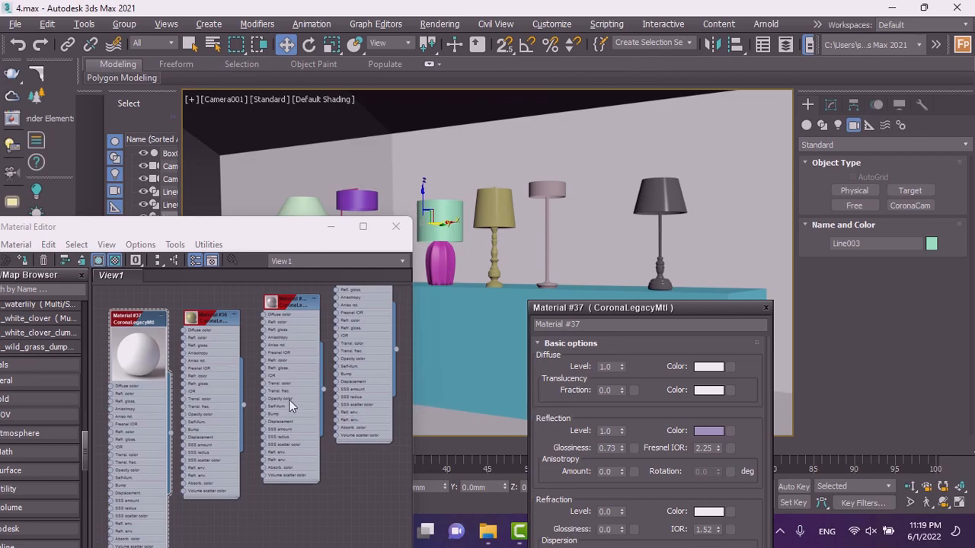
Set Material #37's diffuse color to a pale aqua of RGB 195, 255, 243.
left_click(710, 367)
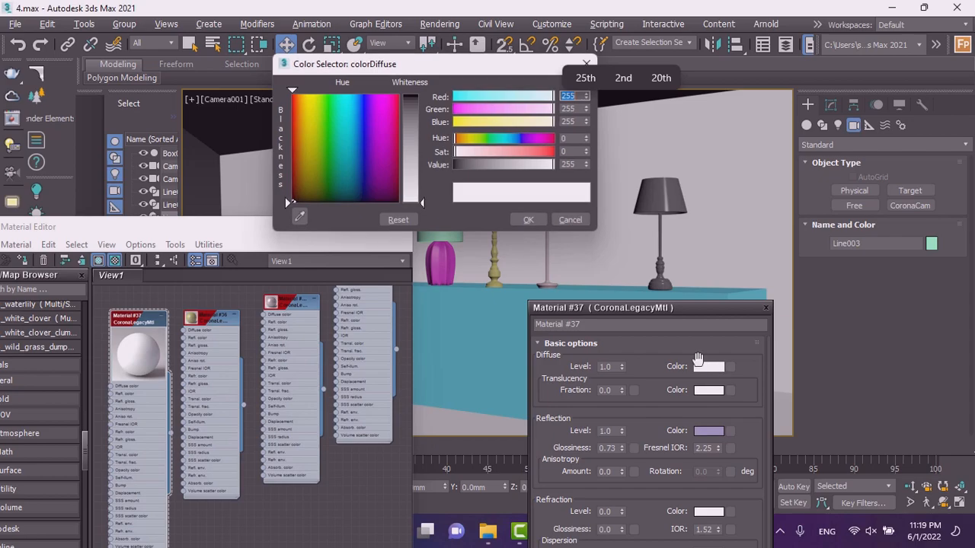
left_click(322, 161)
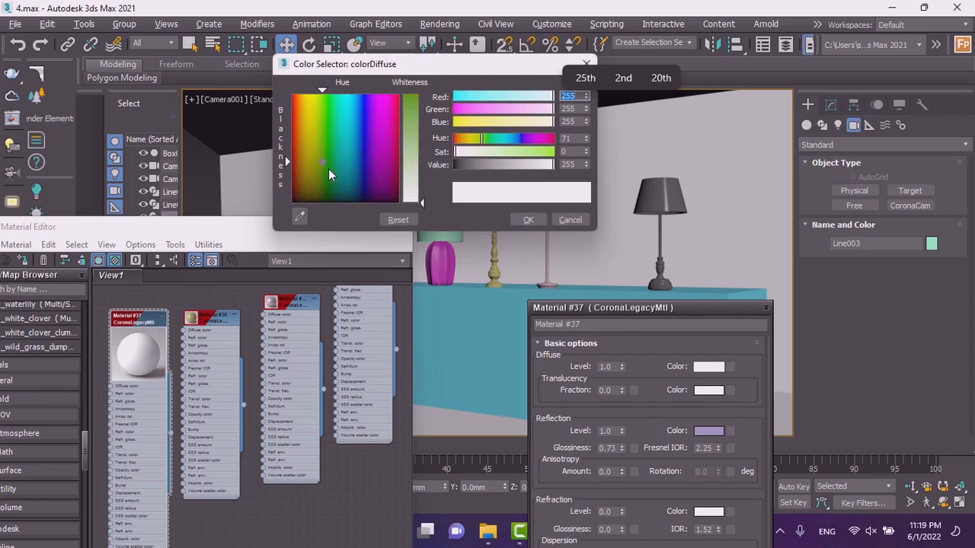
left_click(342, 174)
left_click(342, 165)
left_click(476, 152)
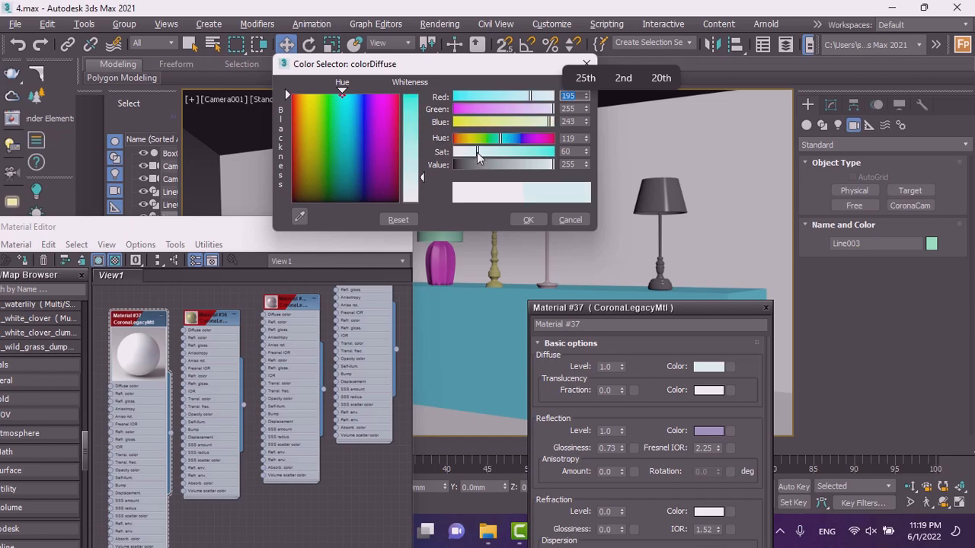
left_click(527, 220)
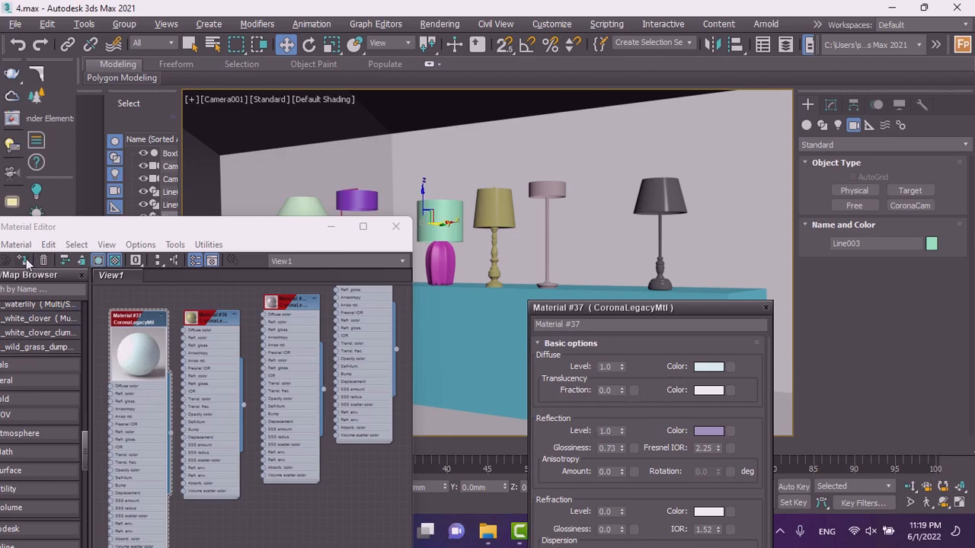
Assign Material #37 to the selected teal lamp shade, then select the magenta vase below it.
left_click(446, 261)
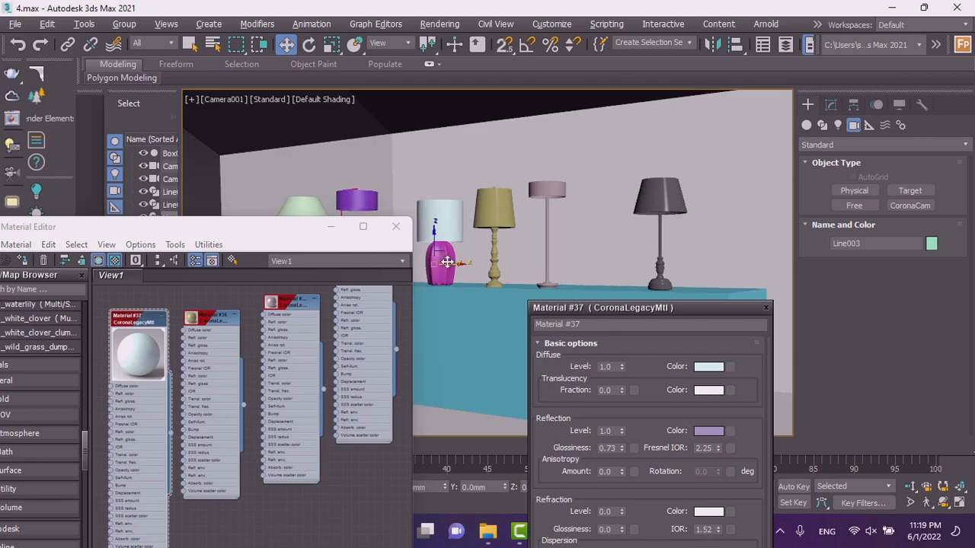
scroll(212, 334, "down", 1)
scroll(212, 333, "down", 3)
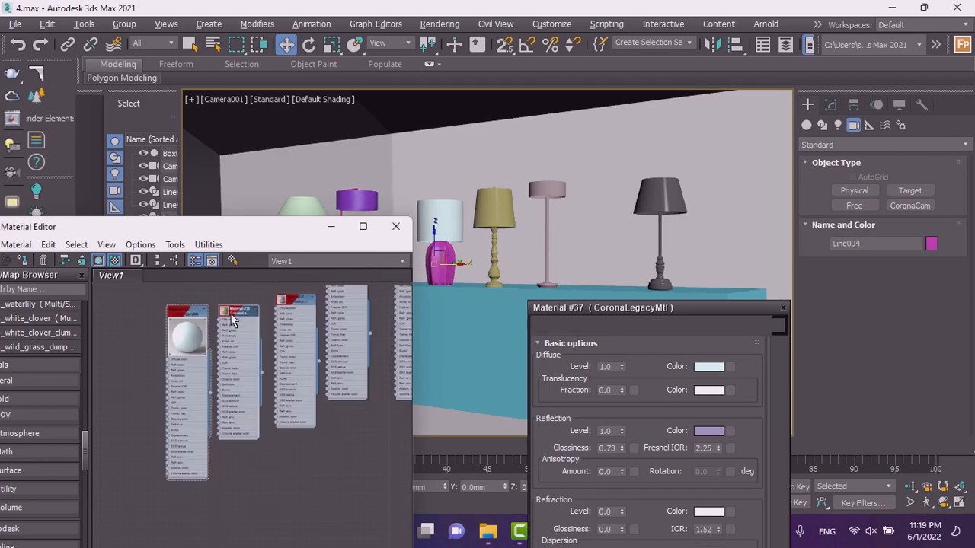
Open Material #36 and the neighbouring material nodes to examine their parameters.
double_click(234, 341)
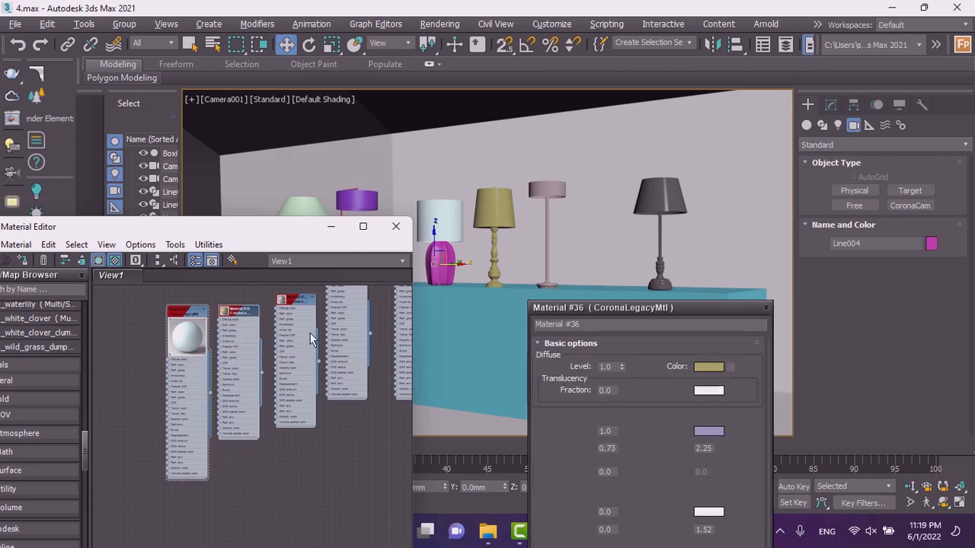
scroll(310, 339, "down", 5)
scroll(228, 335, "up", 8)
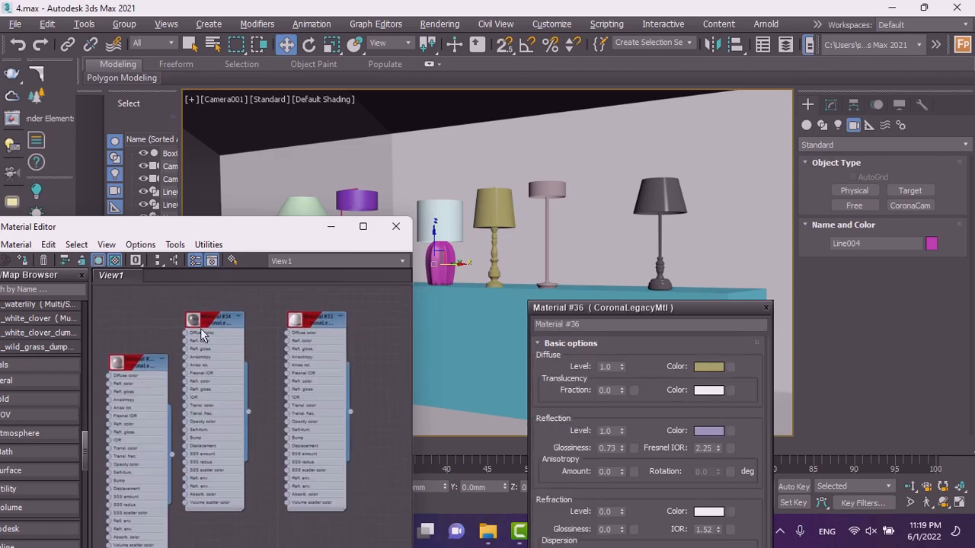
scroll(134, 370, "up", 2)
double_click(136, 359)
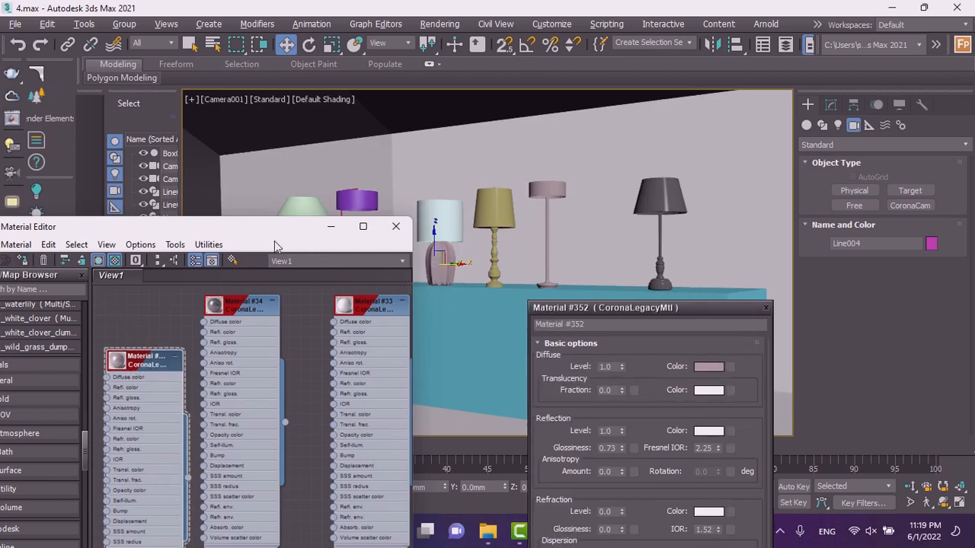
double_click(329, 289)
left_click_drag(307, 237, 681, 114)
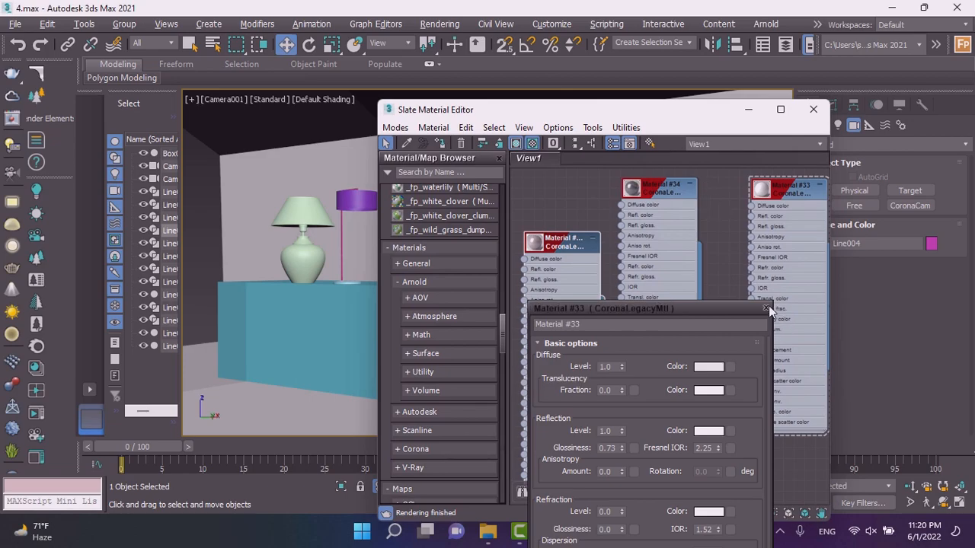
left_click(768, 306)
left_click(766, 308)
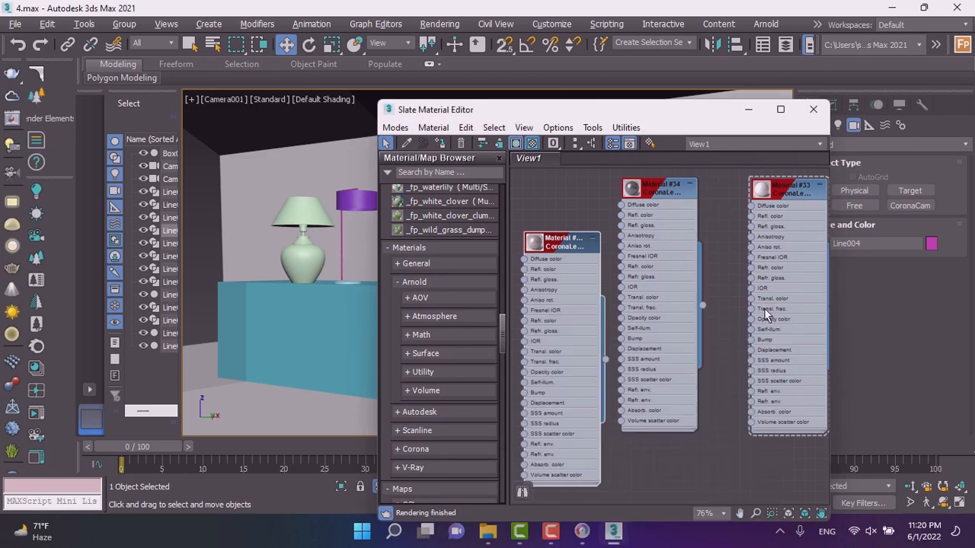
Move the material editor beside the viewport and select the purple lamp's shade.
scroll(652, 320, "down", 3)
scroll(652, 321, "down", 4)
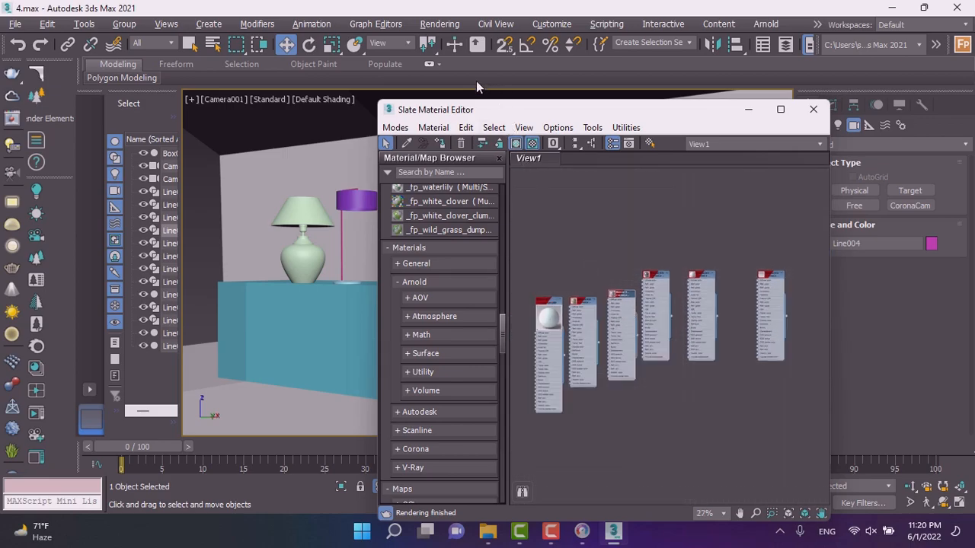
left_click_drag(483, 115, 616, 112)
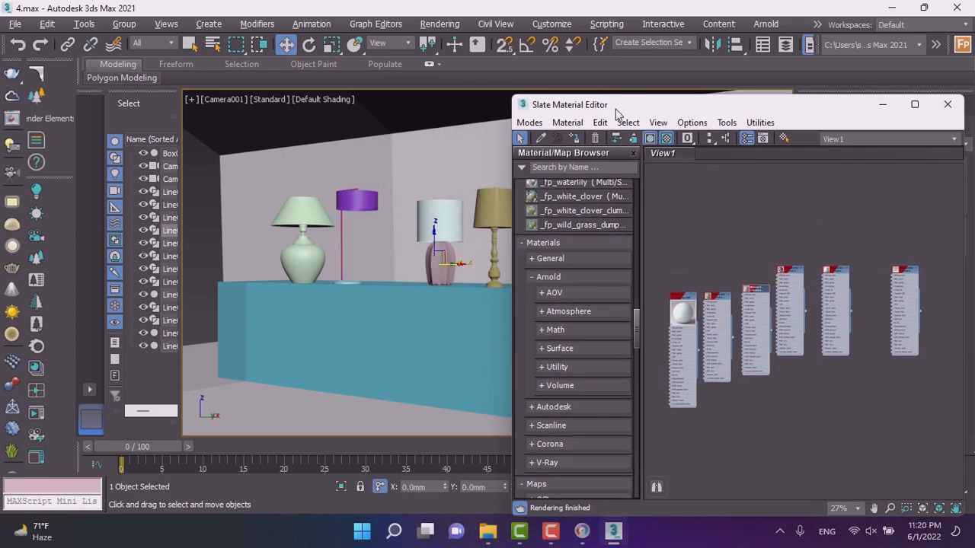
left_click(351, 201)
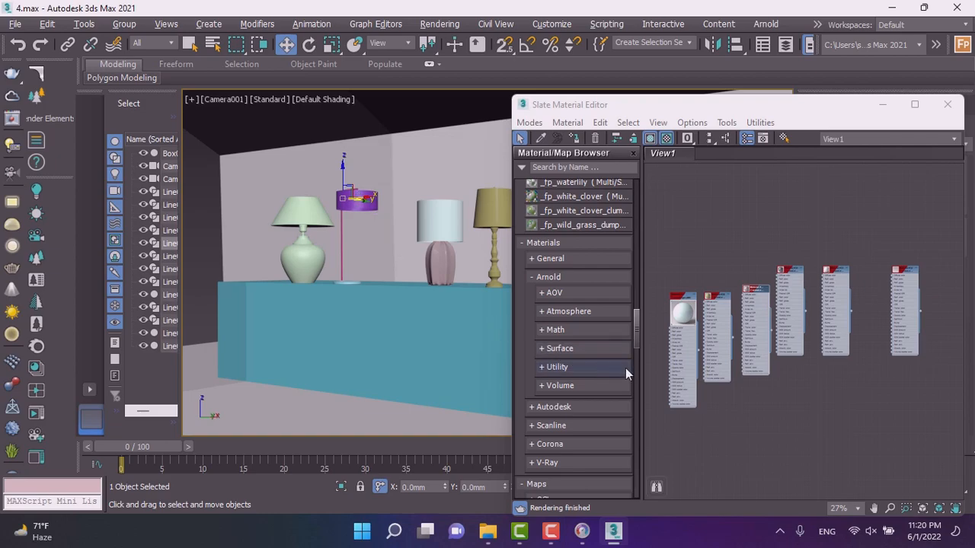
Rearrange the material nodes so Material #37 sits beside Material #36 in the editor view.
scroll(702, 318, "up", 6)
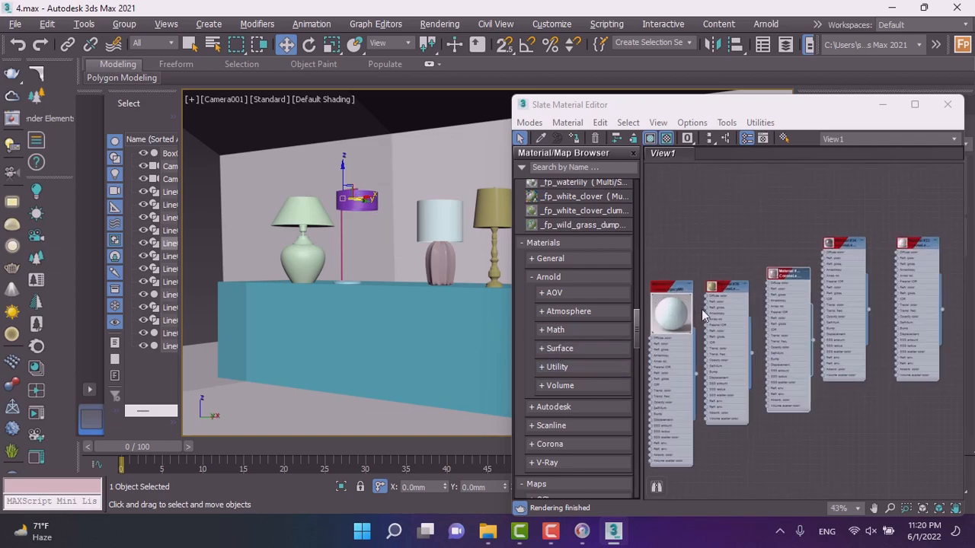
scroll(742, 295, "down", 2)
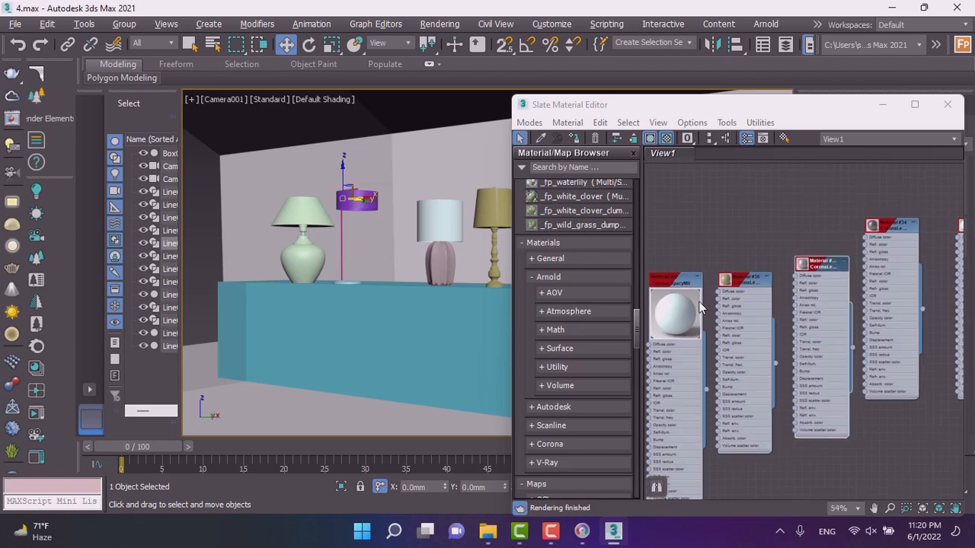
scroll(692, 303, "up", 5)
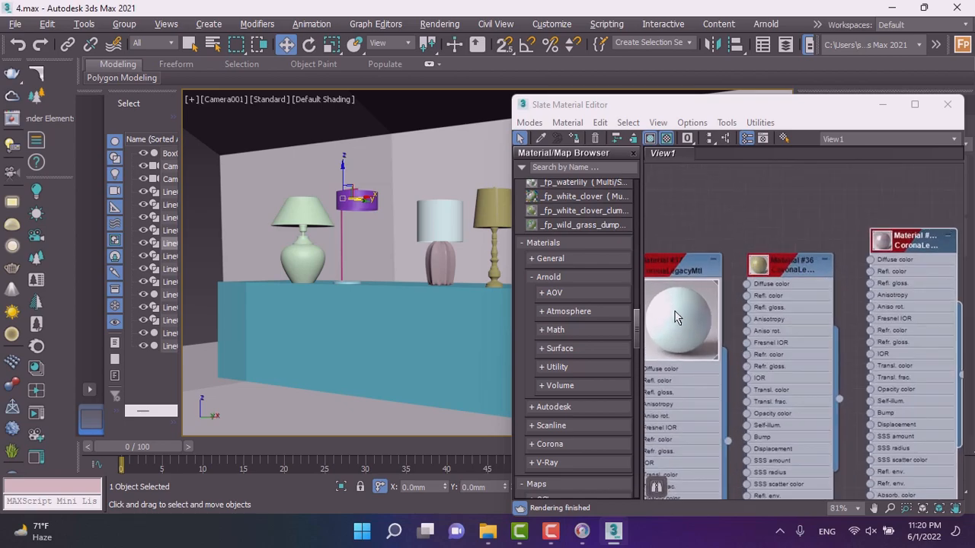
scroll(677, 319, "down", 4)
middle_click_drag(869, 279, 778, 307)
scroll(855, 280, "up", 2)
scroll(707, 311, "up", 6)
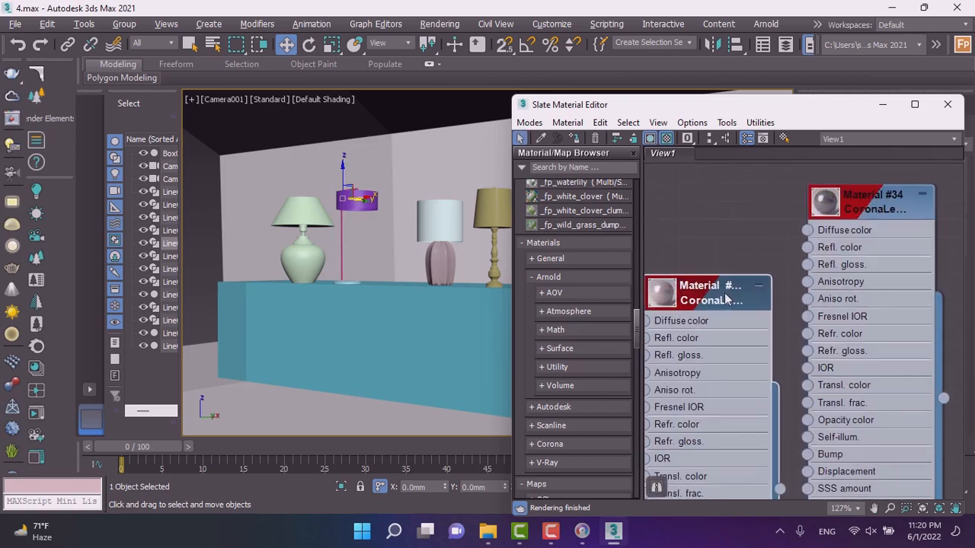
scroll(775, 279, "down", 2)
scroll(801, 299, "down", 10)
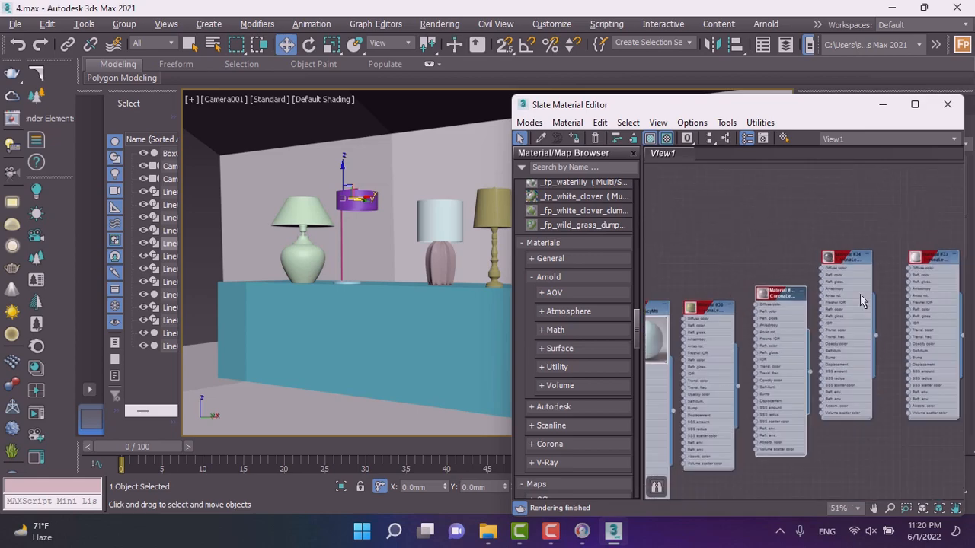
scroll(769, 313, "up", 5)
Duplicate Material #37 into a new Material #38 and open its parameters.
double_click(736, 303)
left_click(764, 309)
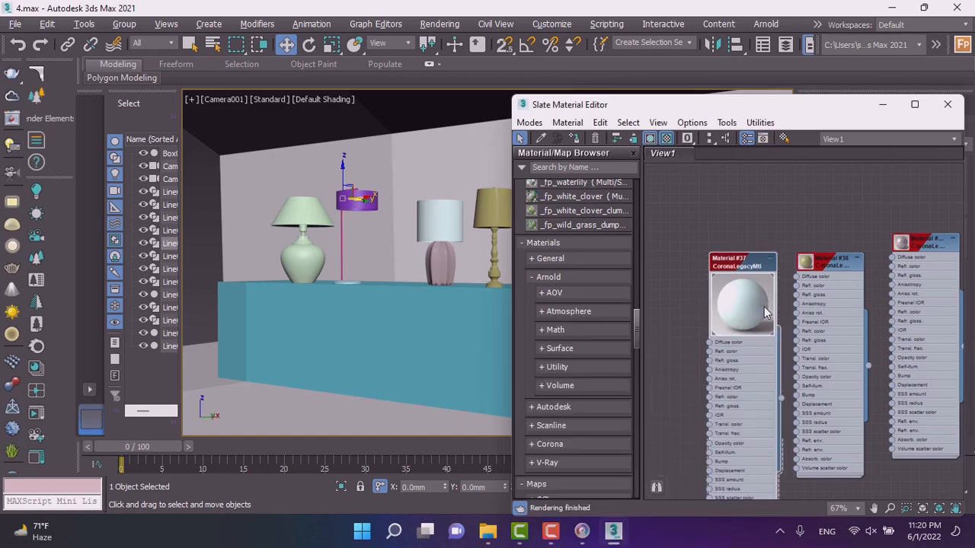
mouse_move(747, 298)
left_mouse_down("shift")
mouse_move(652, 299)
mouse_move(662, 307)
left_mouse_up("shift")
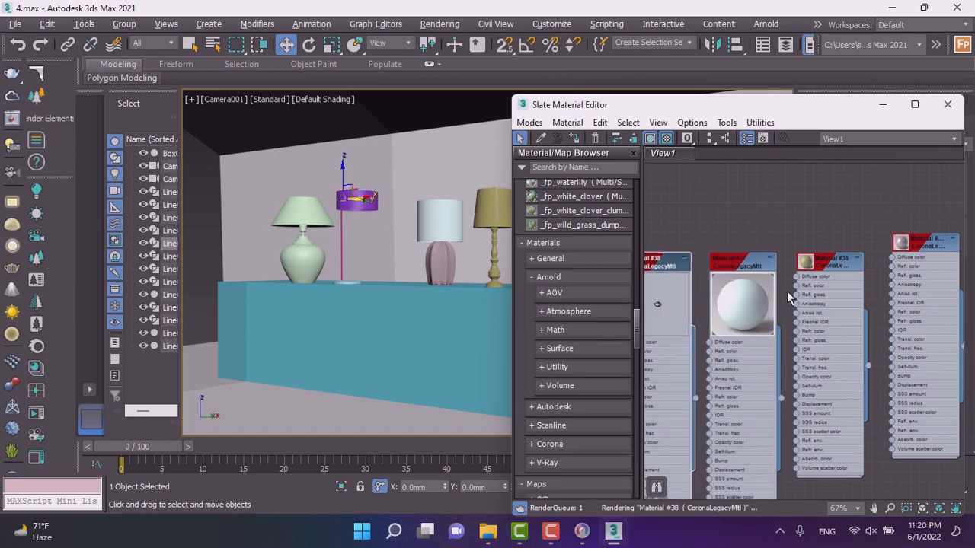
scroll(779, 303, "down", 3)
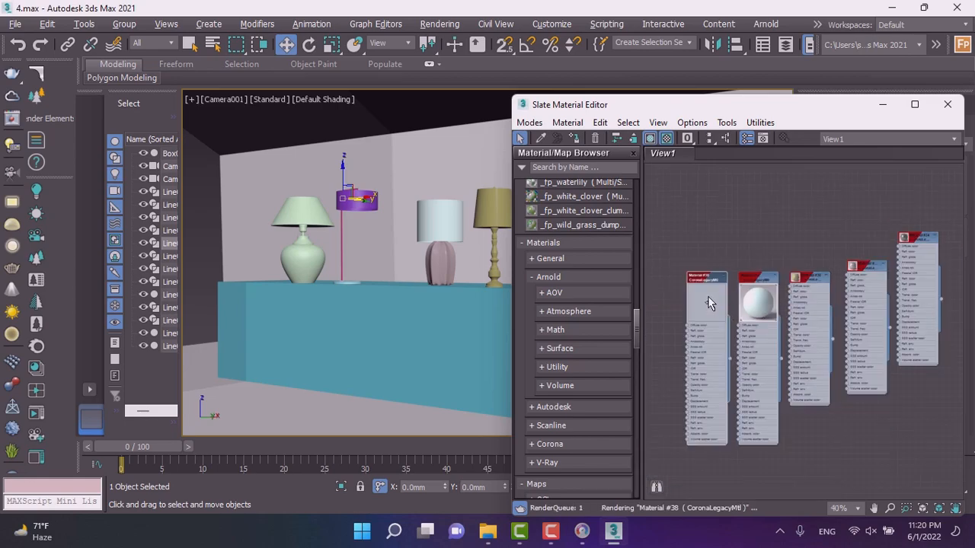
double_click(708, 303)
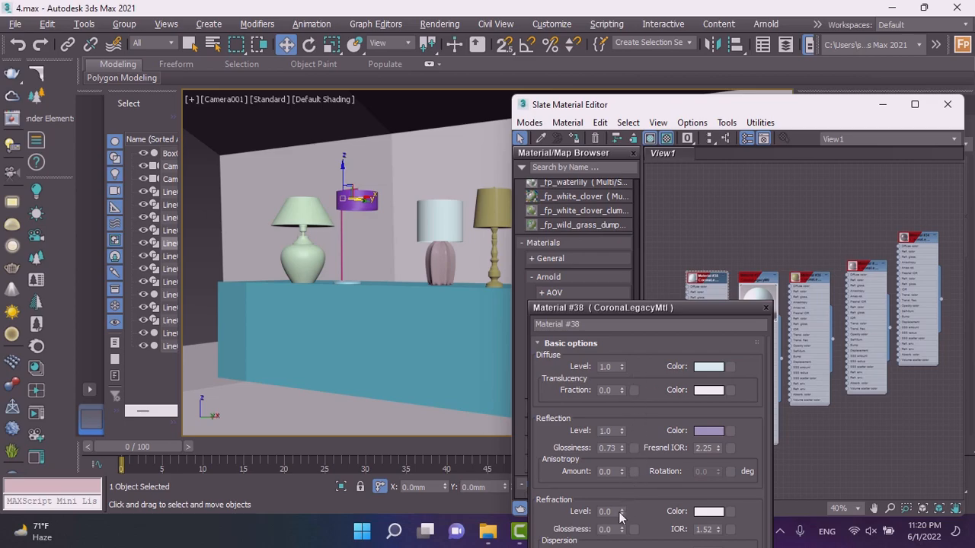
Set Material #38's refraction level to 1 and refraction glossiness to 0.6.
left_click_drag(623, 512, 622, 431)
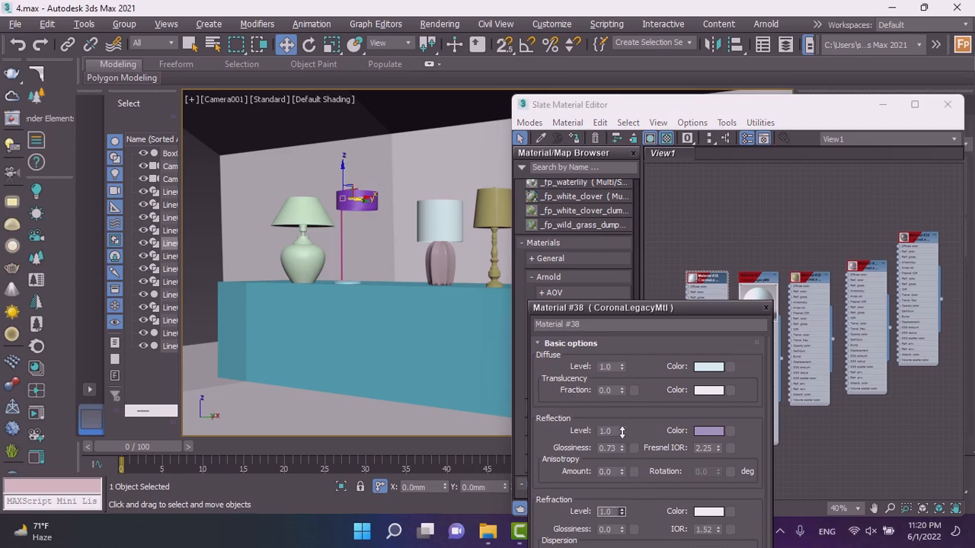
left_click_drag(625, 476, 627, 488)
left_click_drag(623, 512, 623, 431)
left_click_drag(625, 528, 625, 534)
double_click(614, 512)
type("1")
double_click(615, 530)
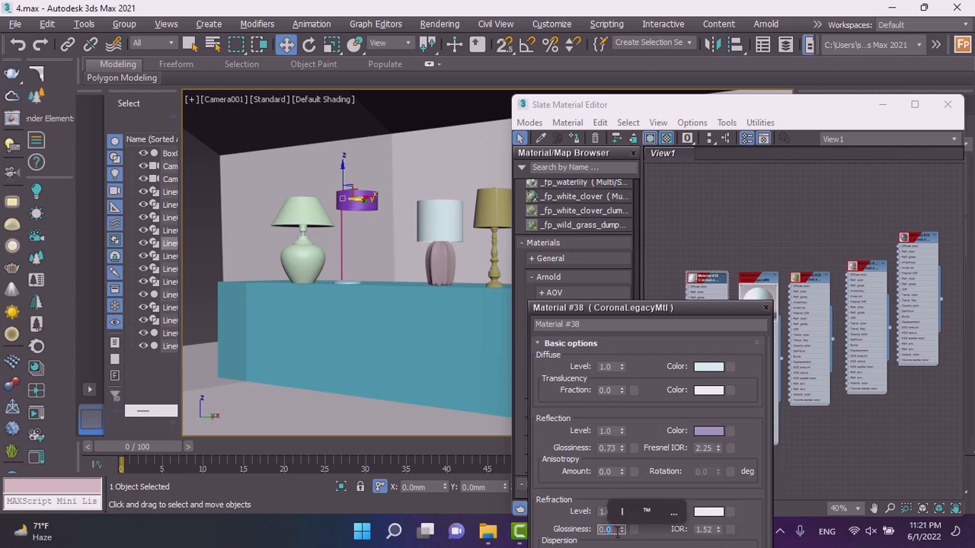
type("0.6")
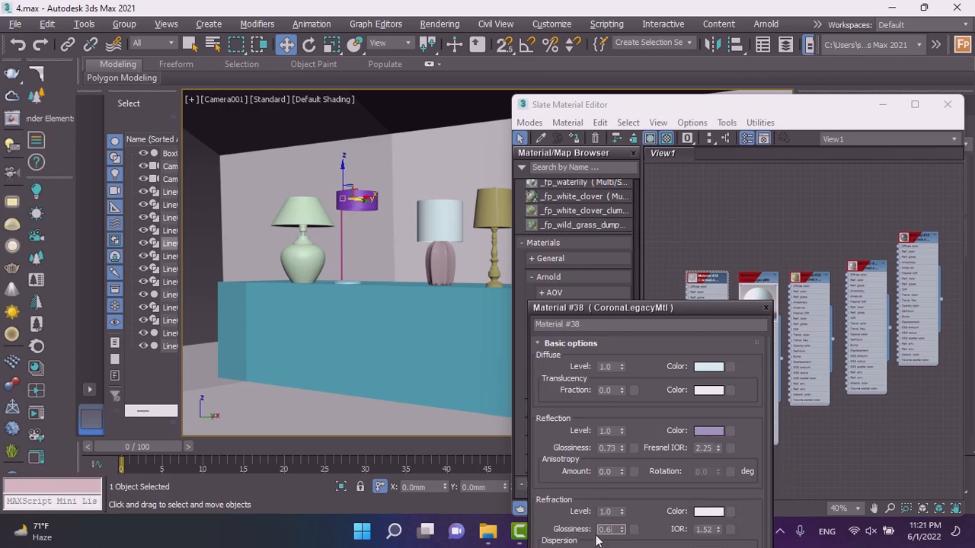
key("Return")
Reopen Material #38's parameters and lower its refraction level to 0.42.
left_click_drag(728, 305, 435, 121)
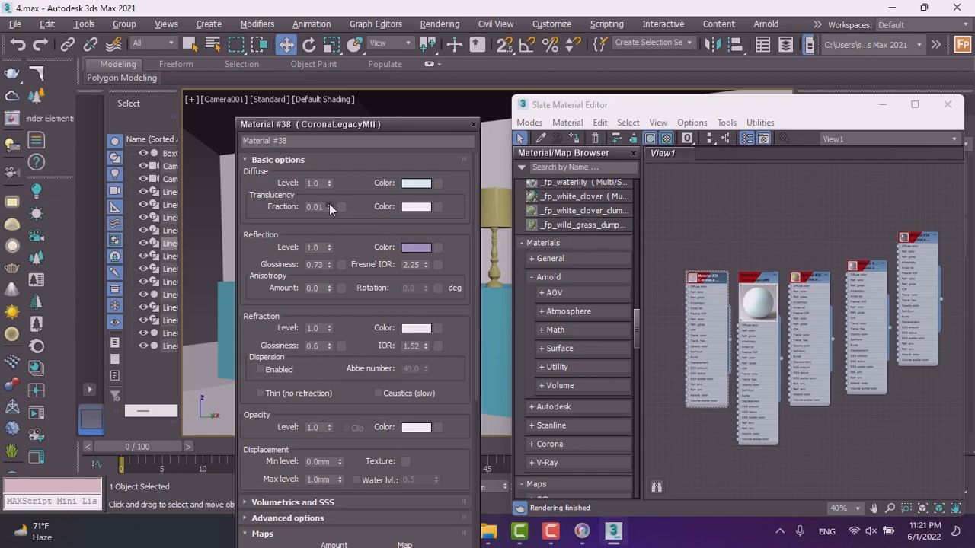
left_click(473, 125)
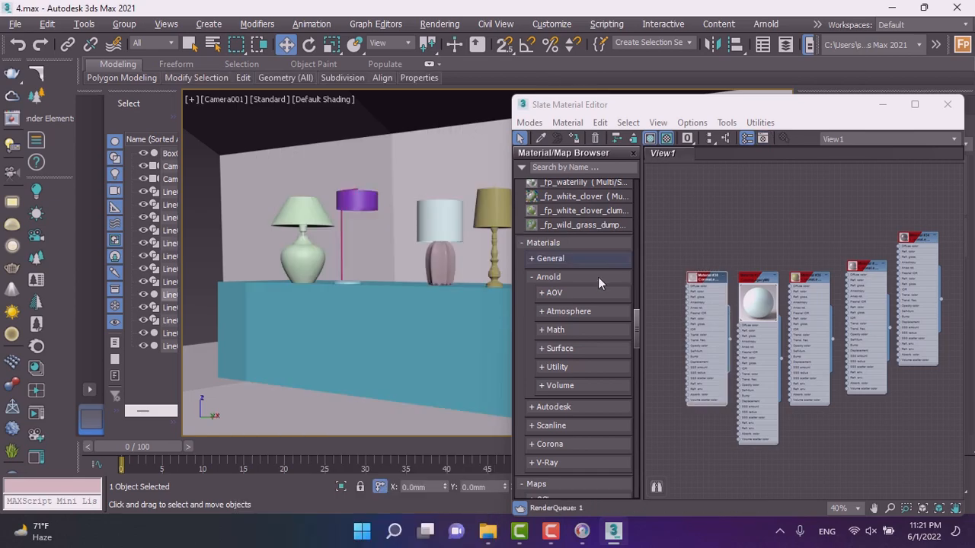
double_click(701, 280)
scroll(702, 282, "up", 3)
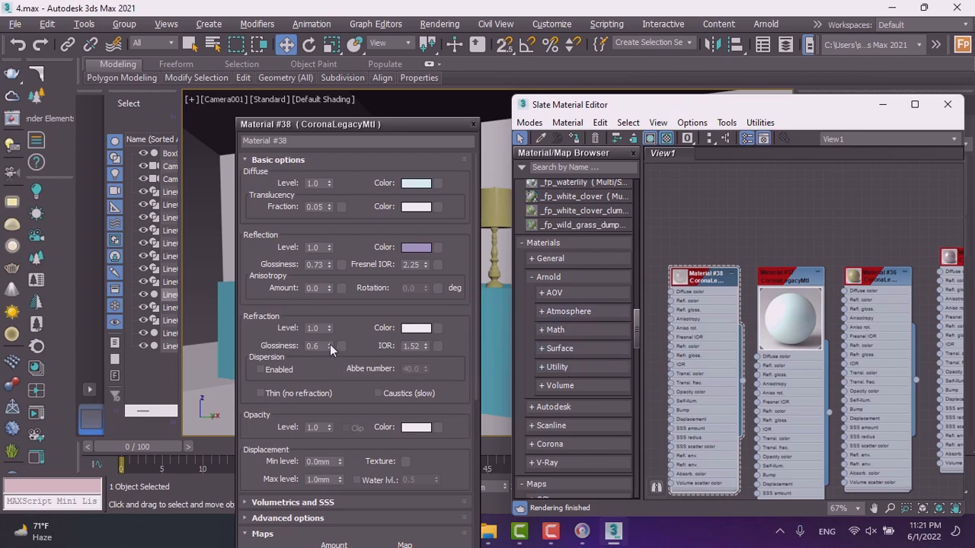
left_click_drag(329, 330, 335, 379)
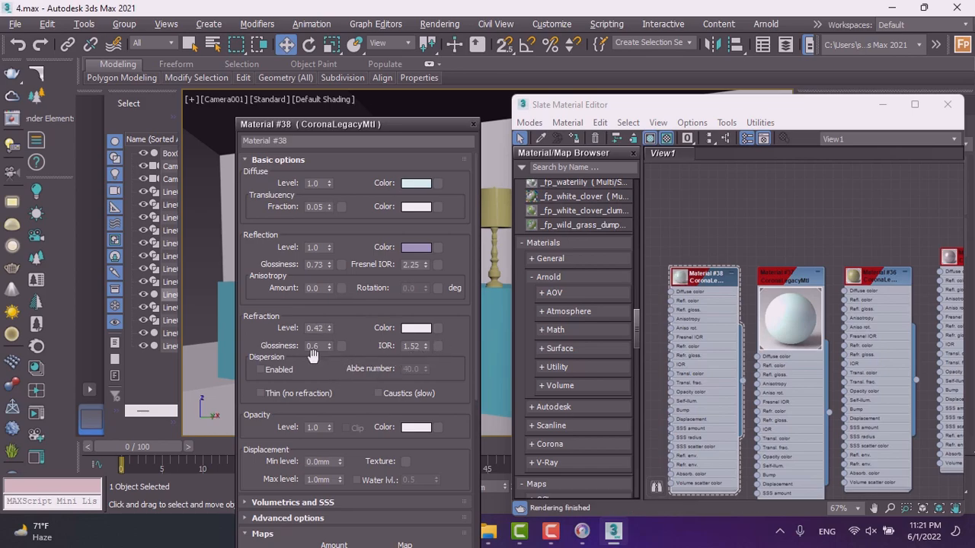
Fine-tune Material #38's refraction glossiness and close its parameters.
left_click_drag(331, 328, 329, 354)
left_click_drag(329, 349, 330, 372)
left_click(473, 124)
Assign Material #38 to the white cylindrical lampshade and to the tall lamp's purple shade.
left_click_drag(740, 379, 431, 221)
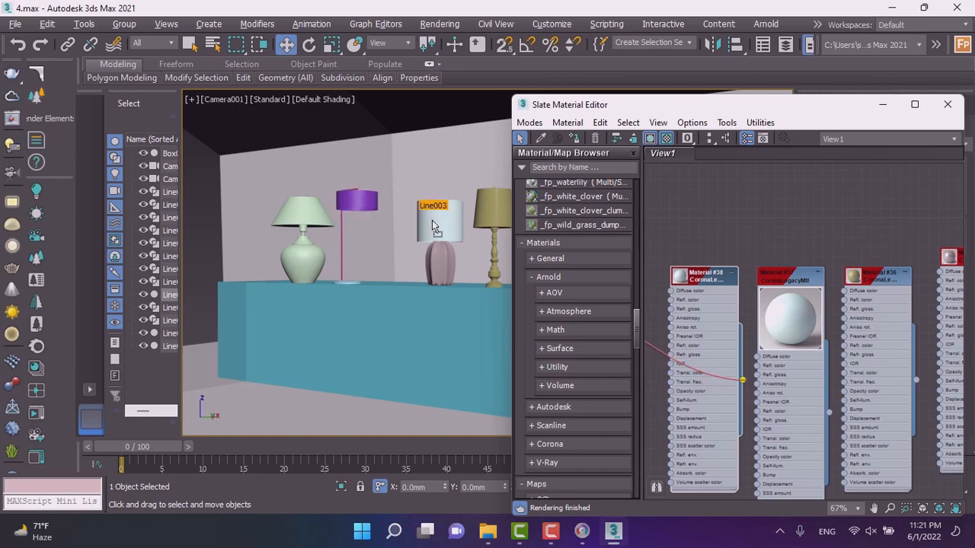
left_click_drag(432, 220, 432, 220)
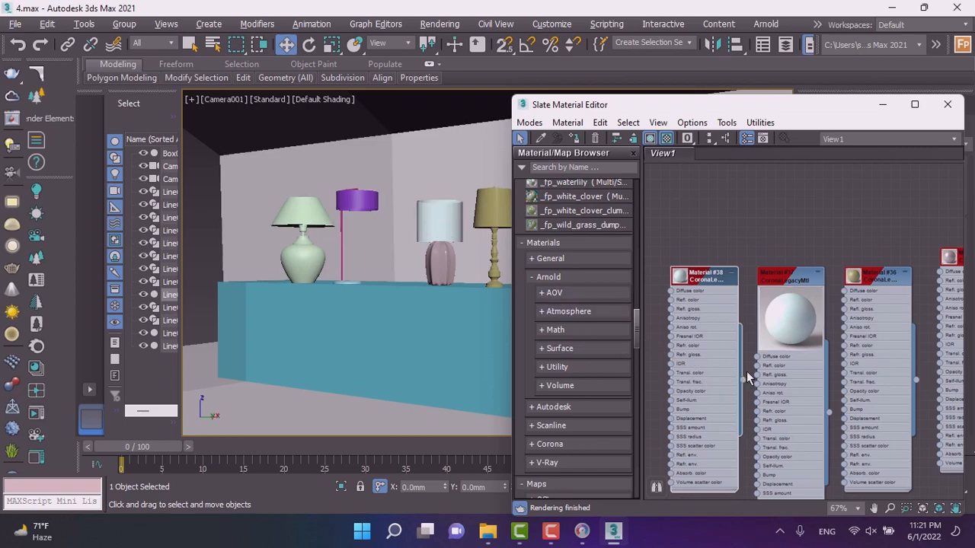
left_click_drag(744, 380, 358, 208)
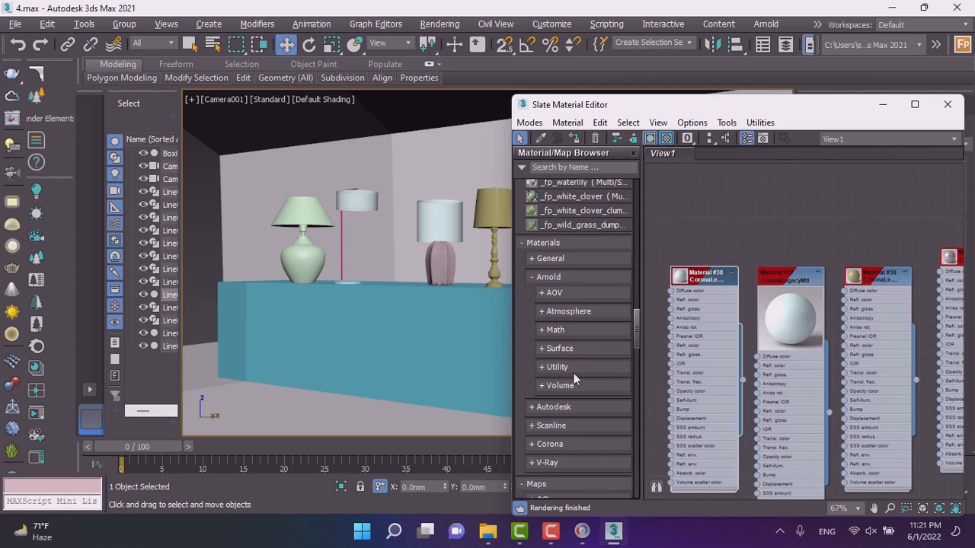
Assign Material #34 to the tall floor-style lamp's pole.
double_click(876, 278)
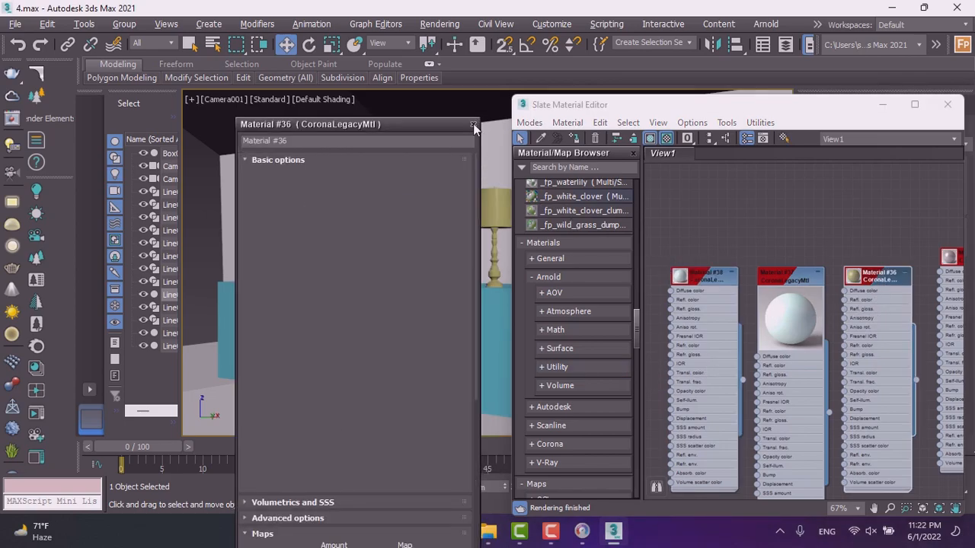
left_click(473, 123)
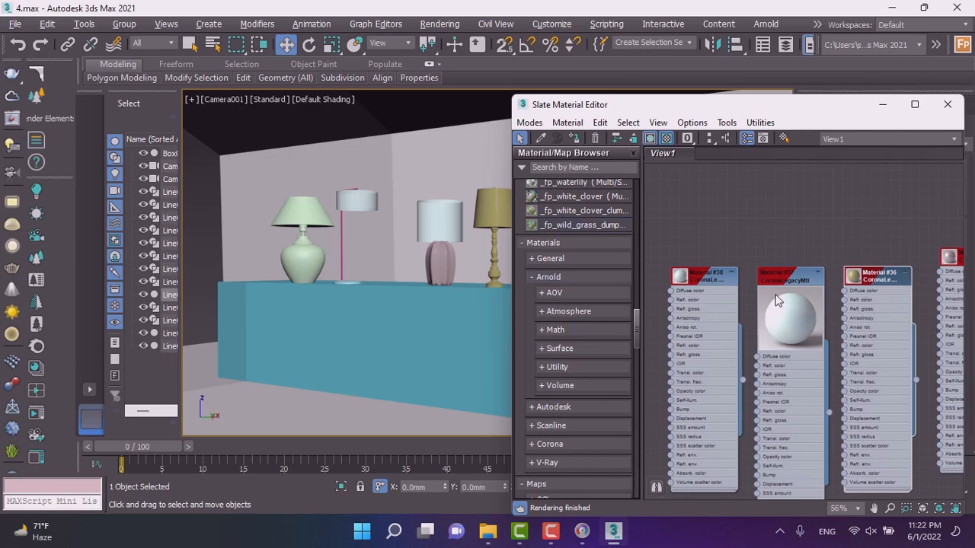
scroll(734, 300, "down", 2)
scroll(916, 252, "up", 4)
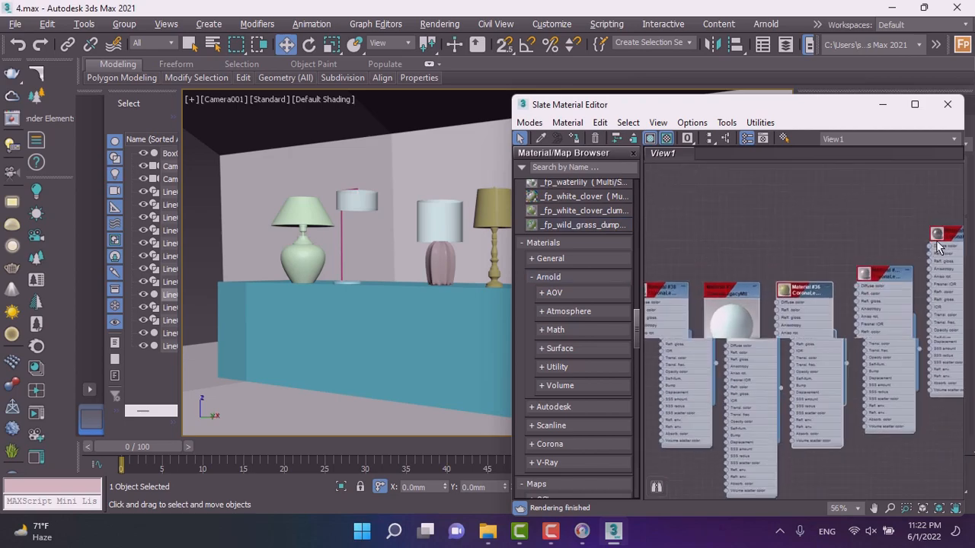
middle_click_drag(826, 238, 765, 255)
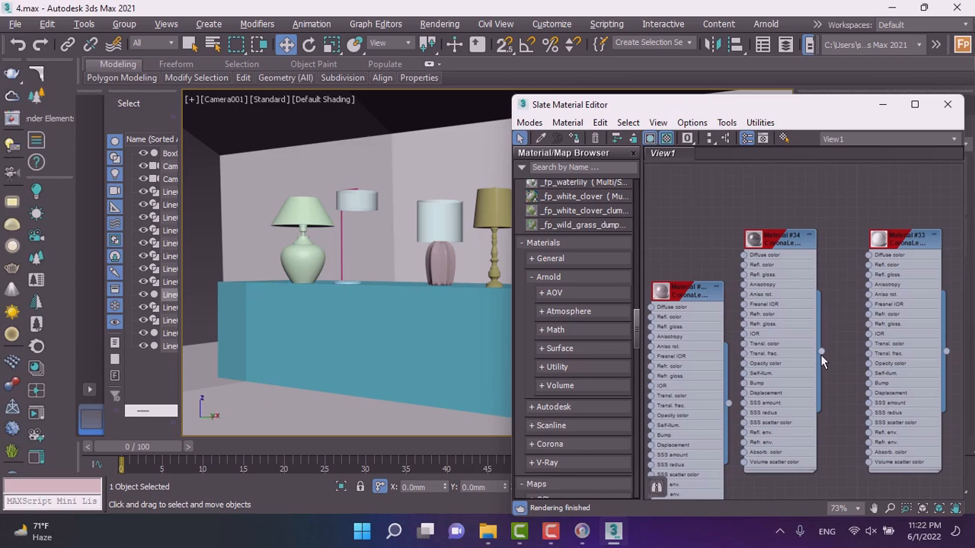
left_click_drag(820, 351, 340, 236)
Apply Material #352 to the tall lamp's base disc and select the base.
scroll(750, 378, "up", 3)
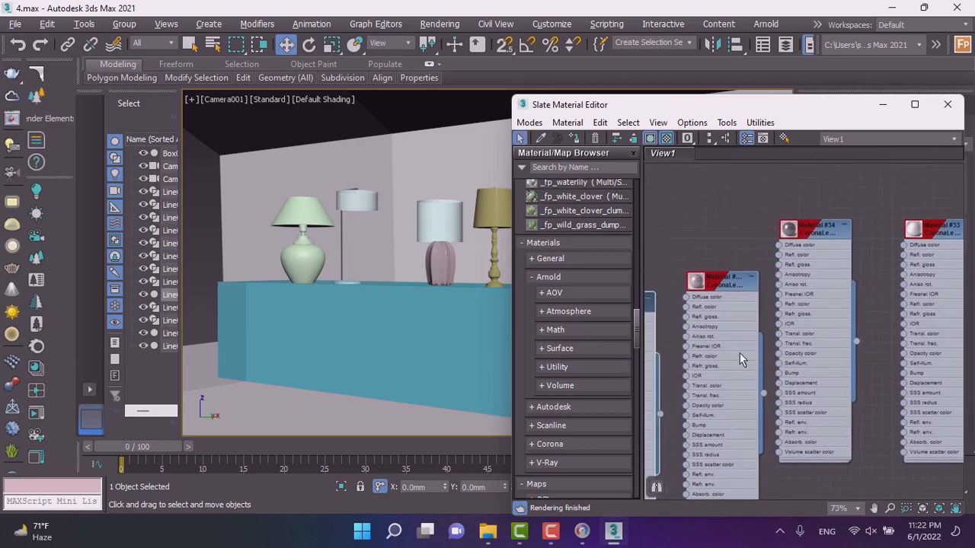
left_click_drag(764, 405, 341, 288)
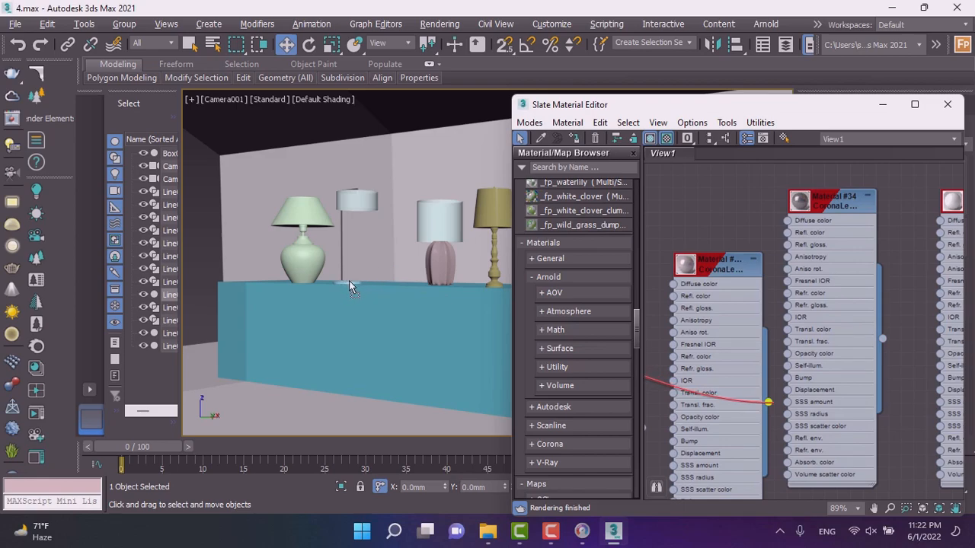
left_click_drag(348, 285, 347, 284)
left_click(364, 253)
left_click(359, 279)
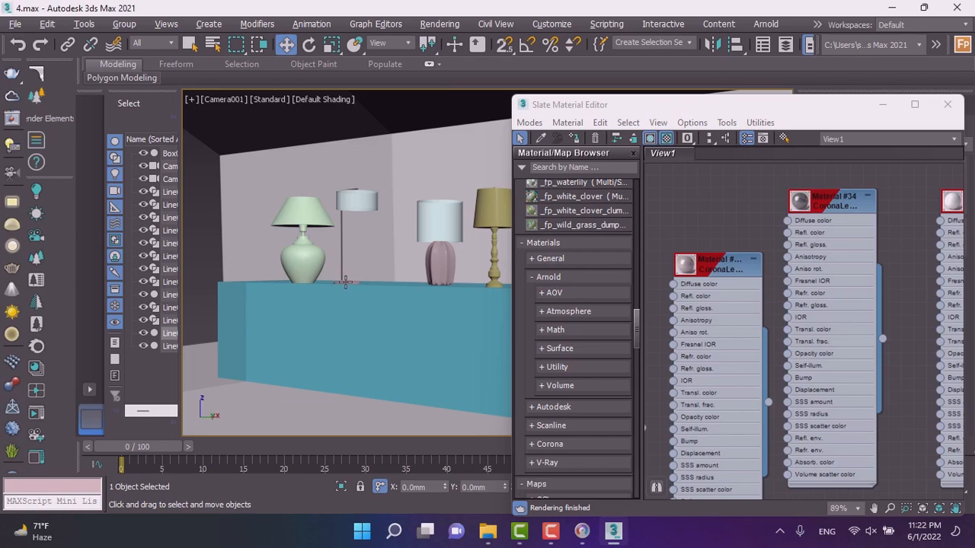
Zoom in on the selected lamp base in front and orthographic views to inspect it.
key("f")
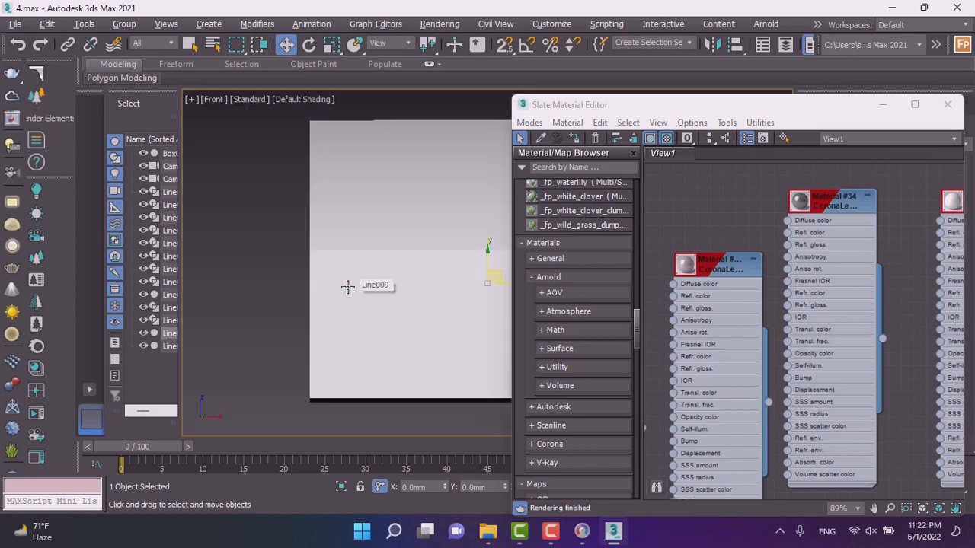
scroll(262, 272, "up", 8)
scroll(257, 283, "up", 4)
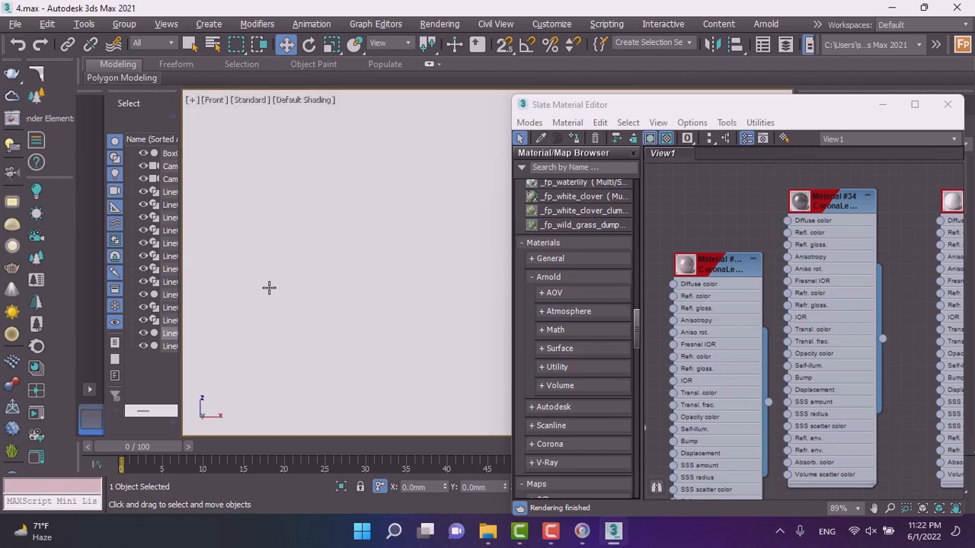
scroll(336, 282, "down", 10)
middle_click_drag(337, 278, 332, 306, "alt")
scroll(332, 311, "up", 12)
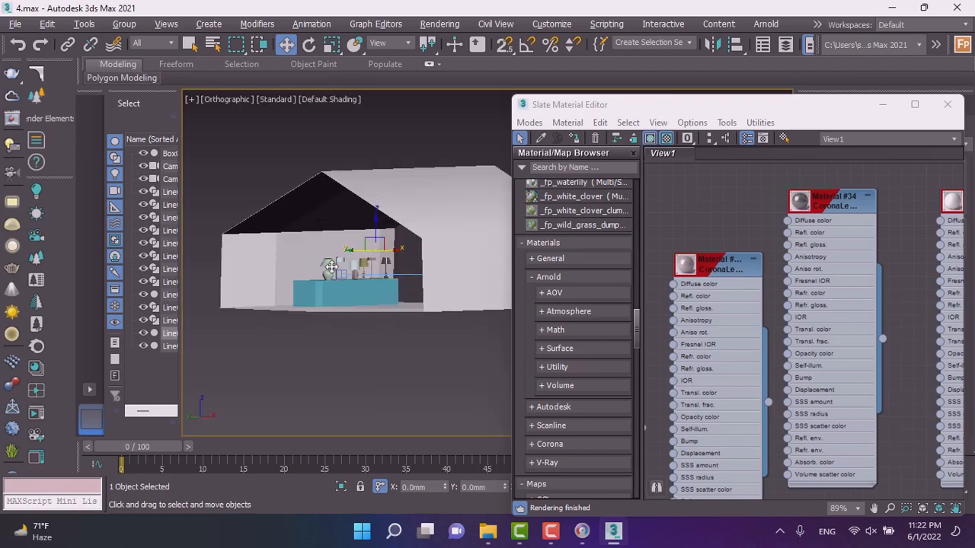
scroll(314, 344, "up", 6)
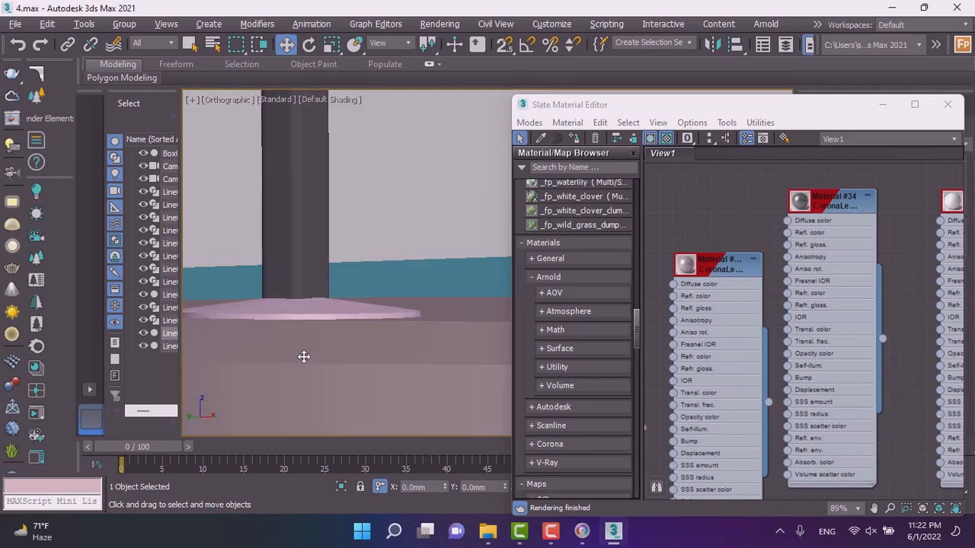
Review Material #352's parameters and apply it again to the lamp's base disc.
double_click(694, 273)
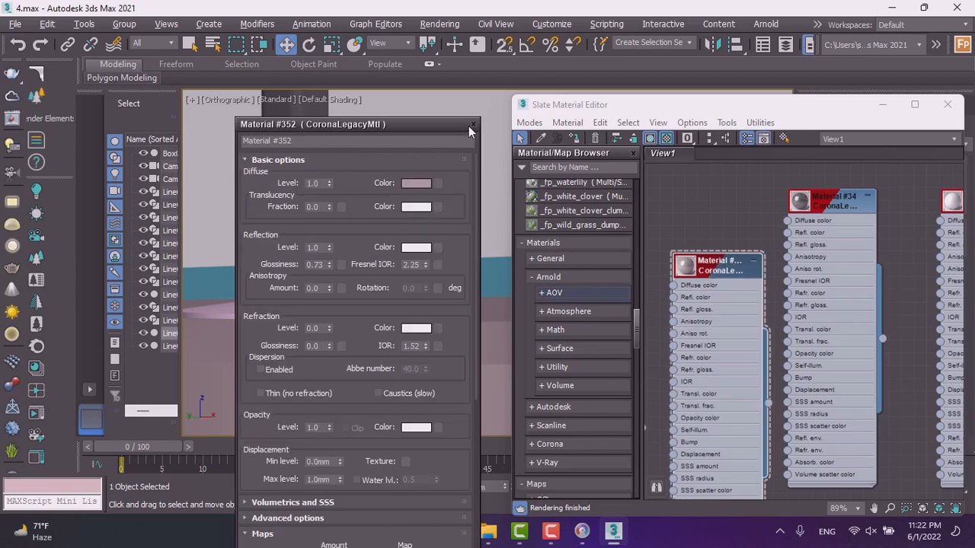
left_click(472, 124)
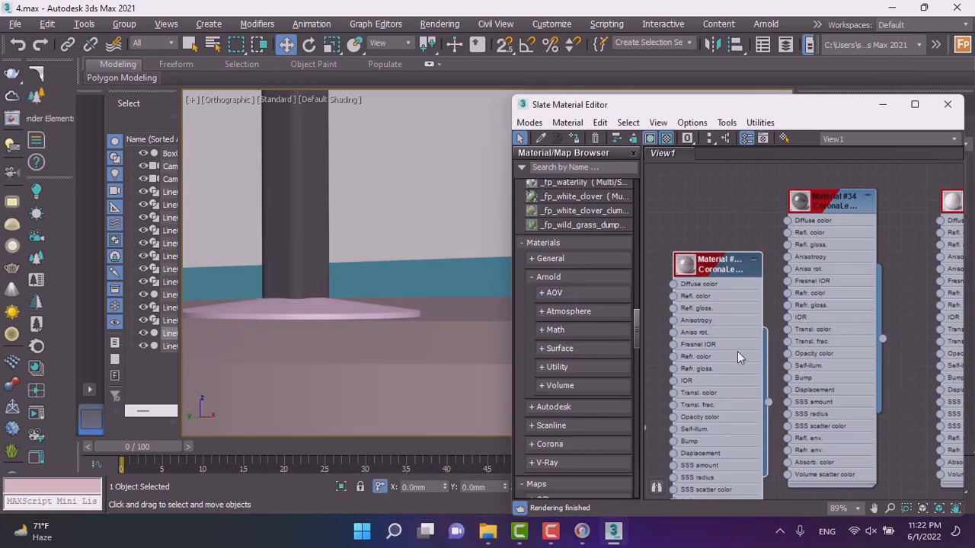
left_click_drag(767, 404, 327, 317)
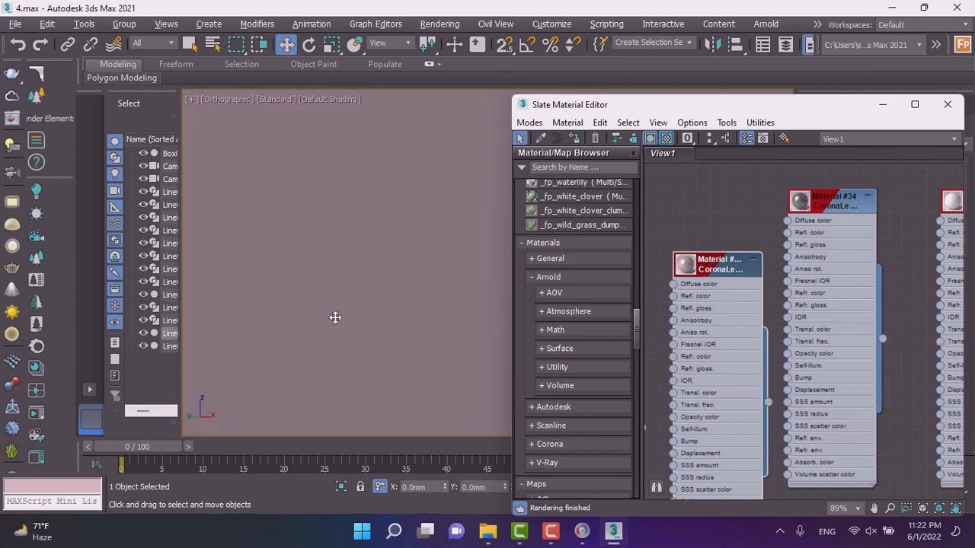
scroll(335, 318, "down", 2)
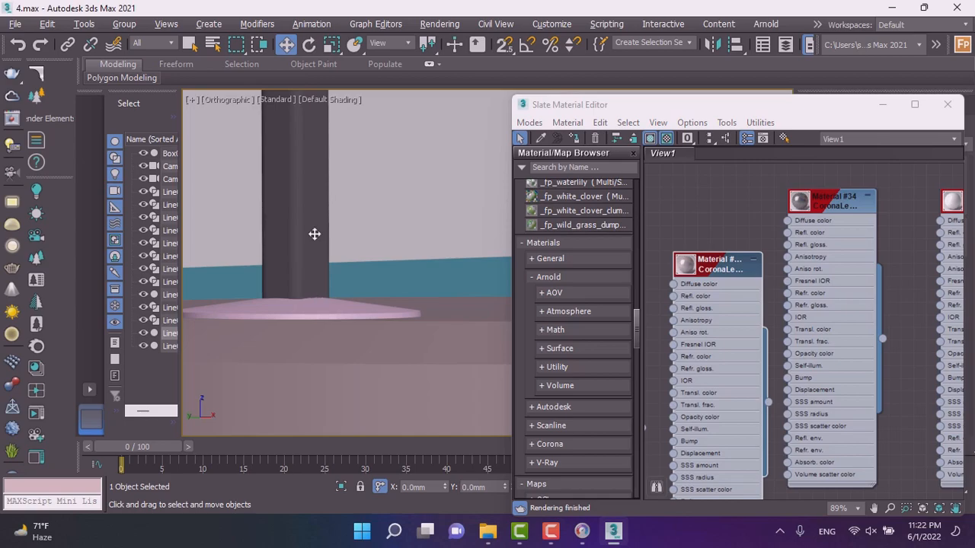
scroll(305, 293, "down", 1)
scroll(304, 293, "down", 1)
key("c")
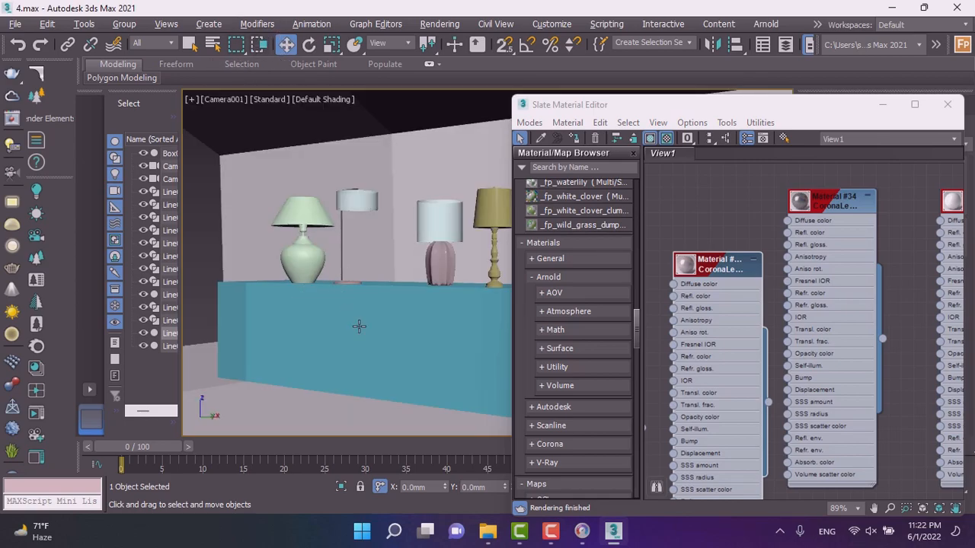
Inspect the tall lamp's base closely in the camera view and review Material #352's parameters.
left_click_drag(752, 111, 38, 169)
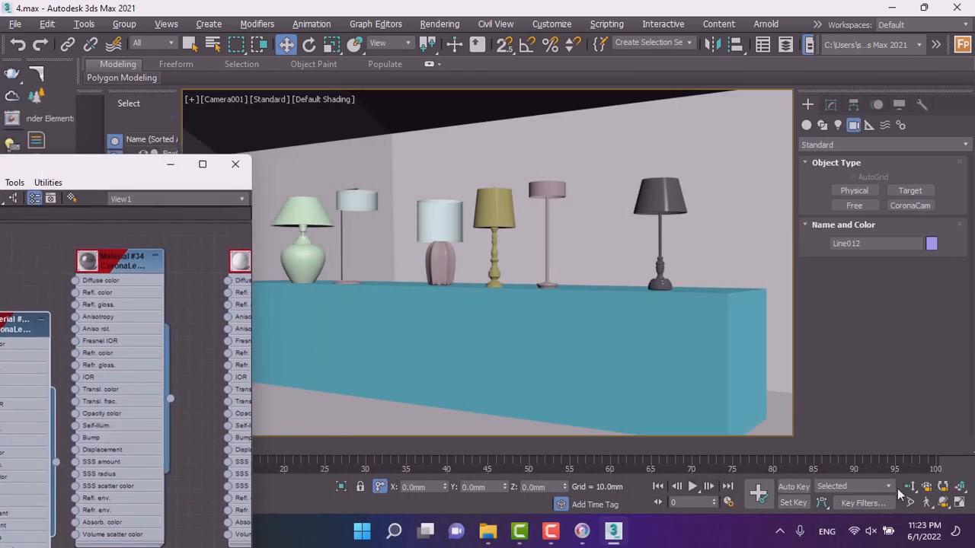
scroll(354, 290, "up", 6)
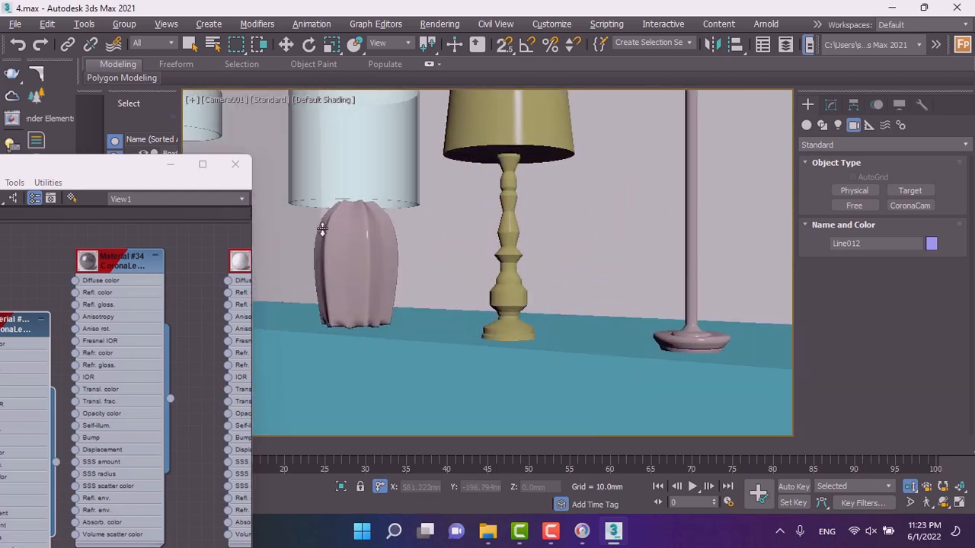
middle_click_drag(354, 298, 777, 328)
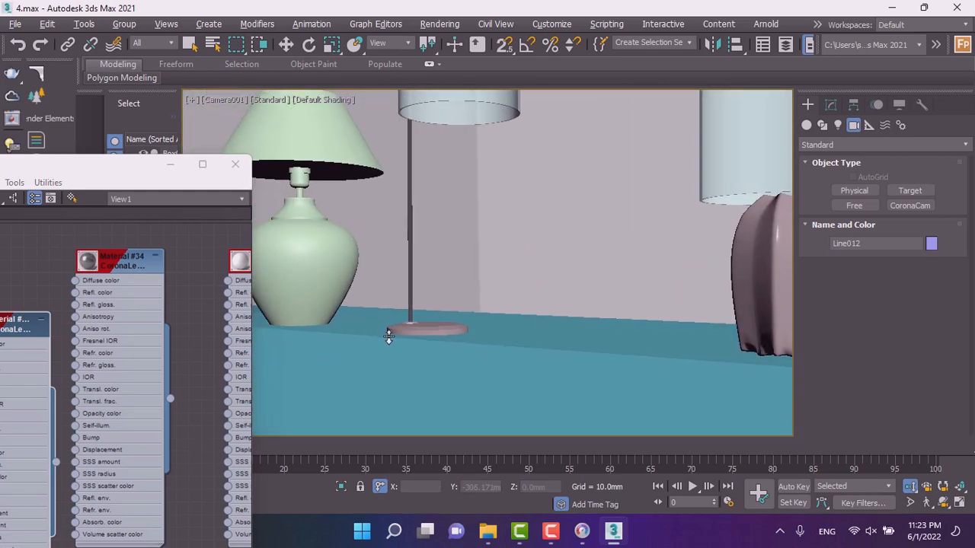
scroll(374, 333, "up", 5)
middle_click_drag(379, 329, 541, 301)
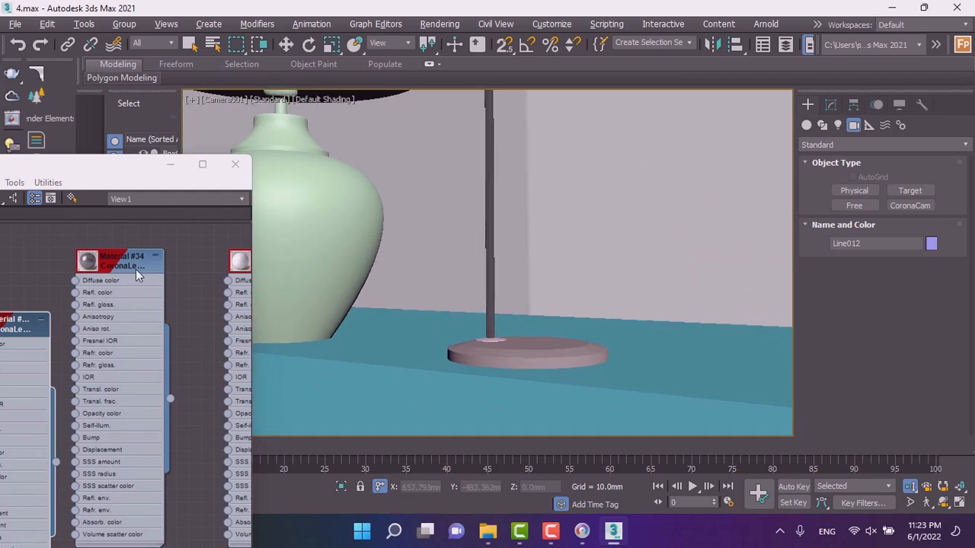
scroll(33, 333, "down", 1)
left_click_drag(117, 271, 159, 271)
scroll(176, 291, "down", 1)
middle_click_drag(115, 318, 139, 318)
scroll(61, 320, "up", 1)
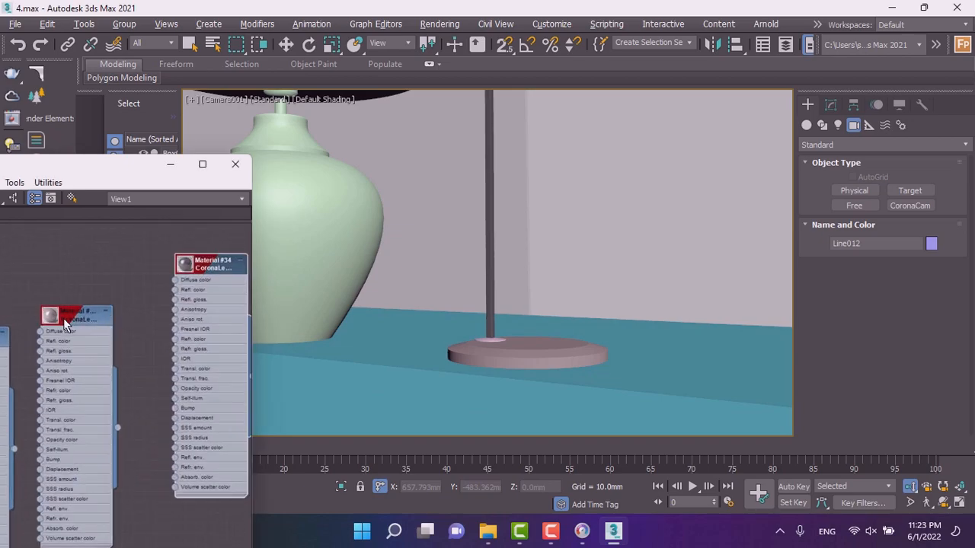
double_click(64, 319)
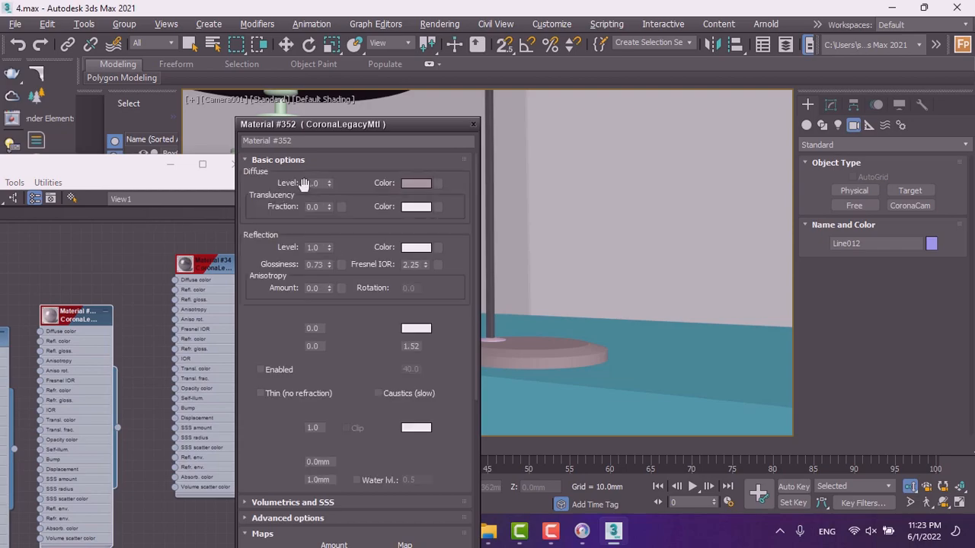
left_click(473, 124)
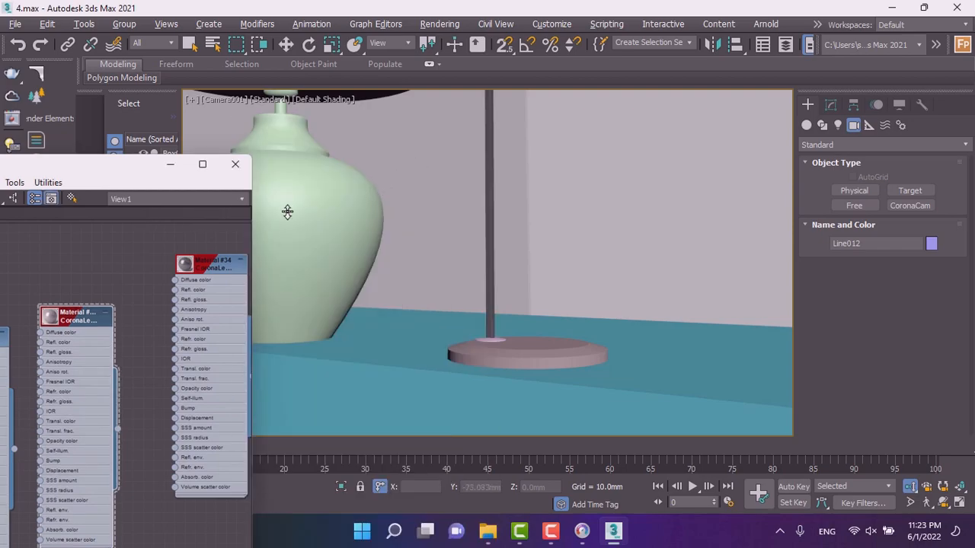
Select the tall lamp's base disc and check Material #352's parameters.
left_click_drag(105, 169, 786, 165)
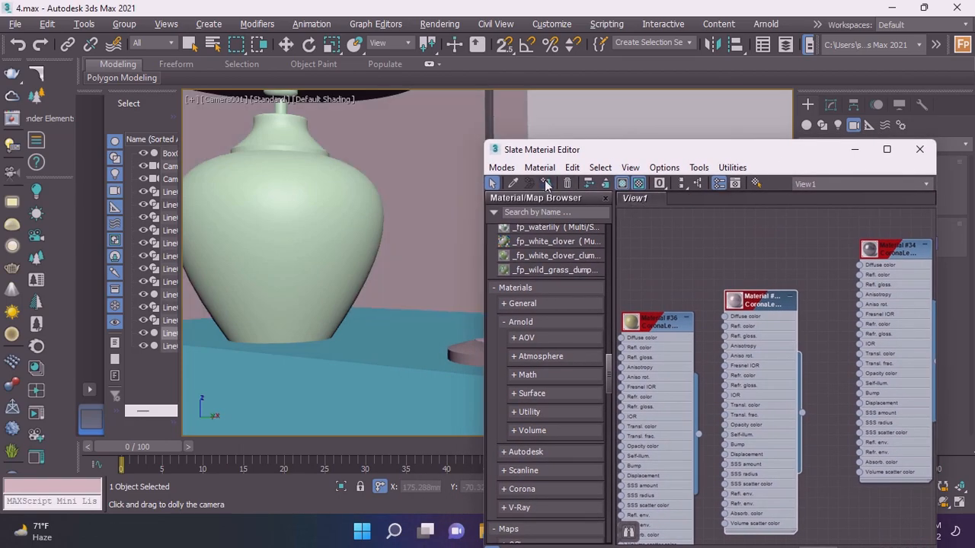
left_click_drag(597, 150, 675, 144)
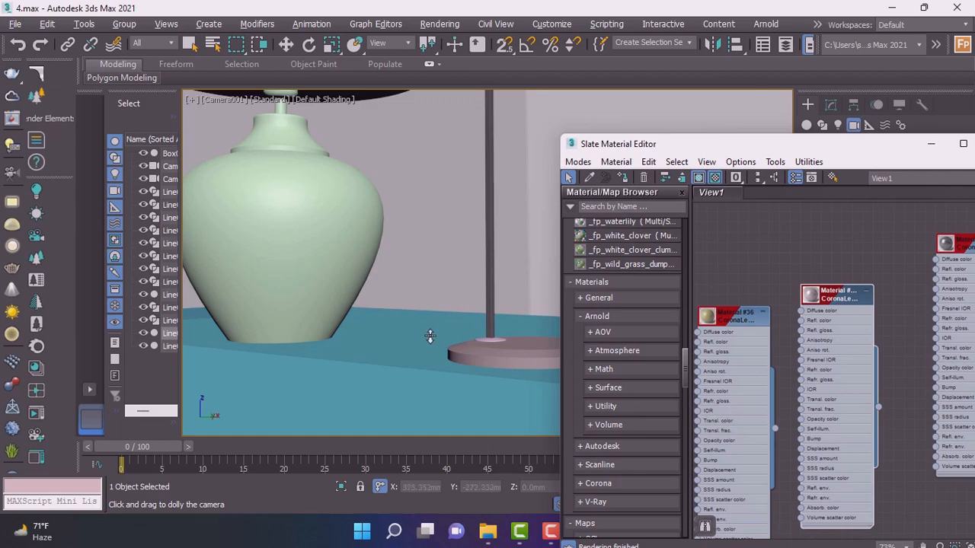
key("w")
left_click(488, 339)
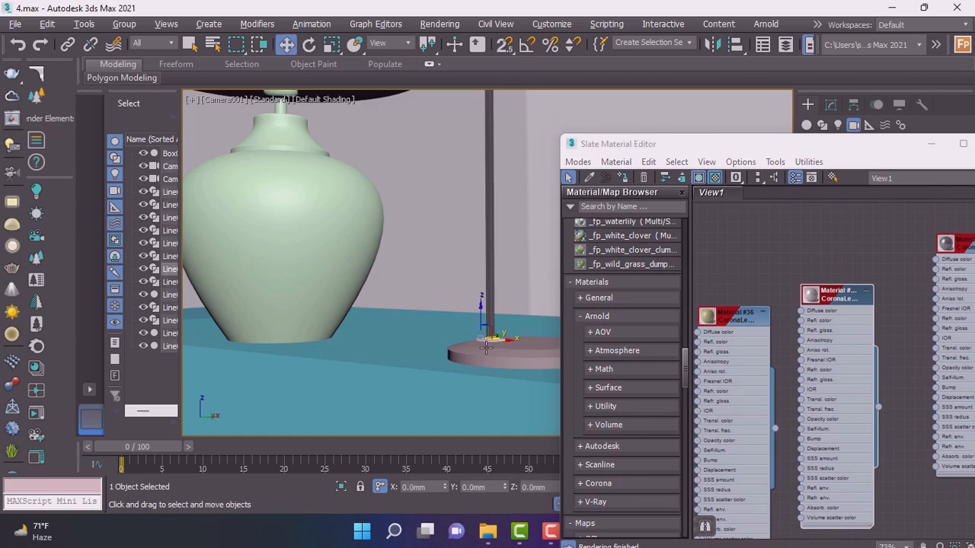
double_click(838, 294)
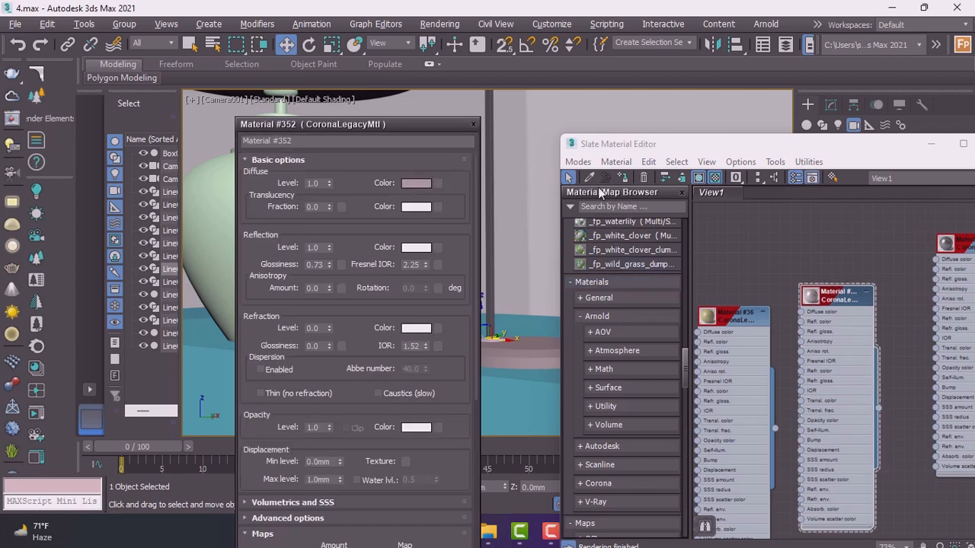
left_click(471, 124)
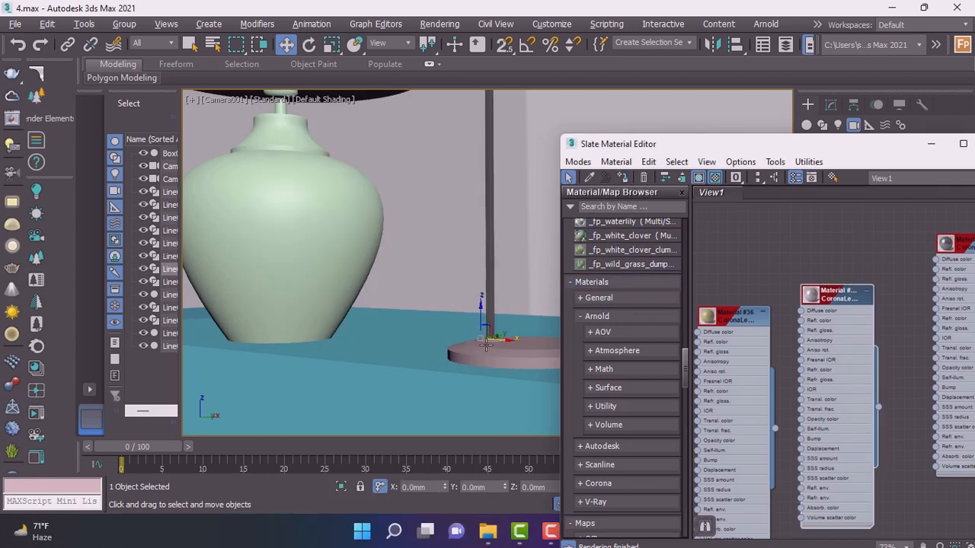
Select the green vase-shaped lamp body and assign Material #36 to it.
left_click(303, 272)
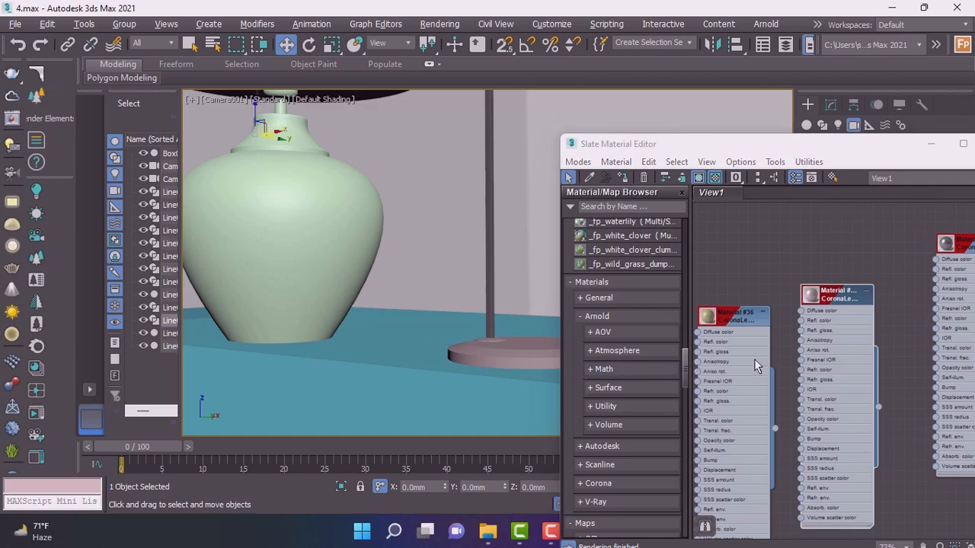
scroll(753, 358, "down", 10)
scroll(761, 344, "up", 12)
double_click(764, 304)
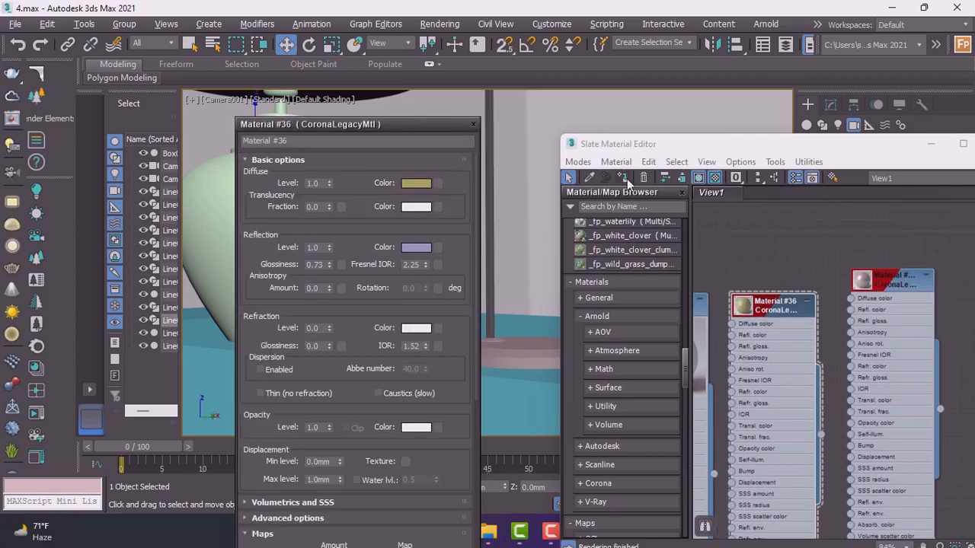
left_click(623, 178)
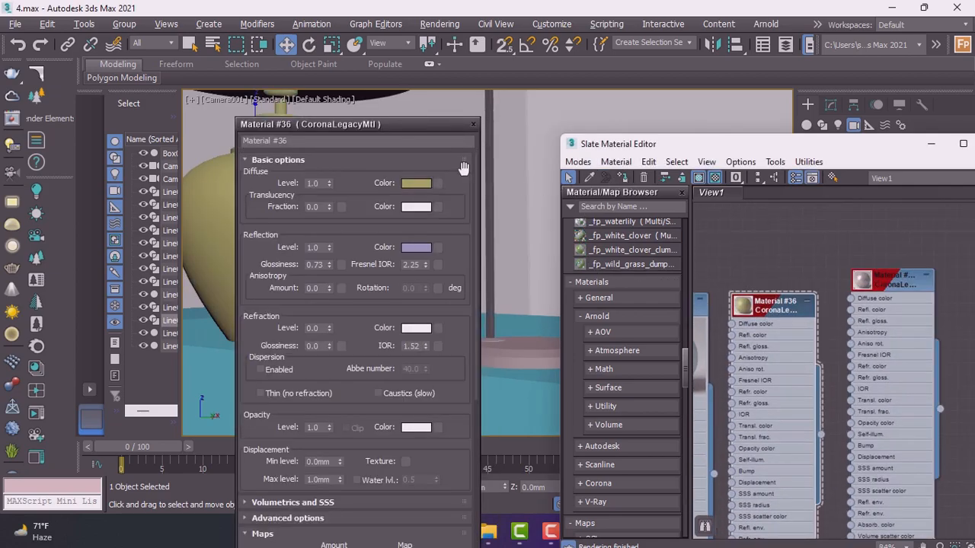
left_click(473, 125)
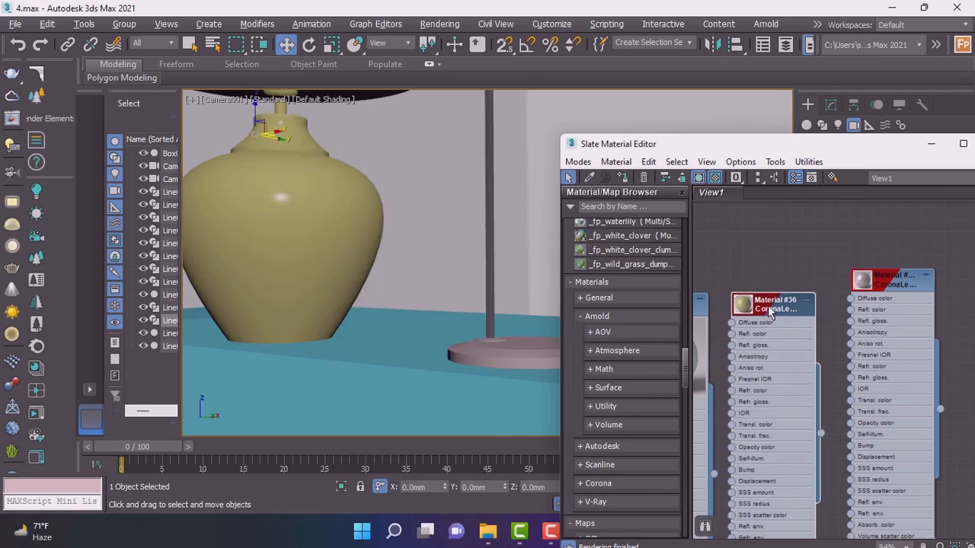
Open Material #36's parameters for review and close them again.
double_click(769, 309)
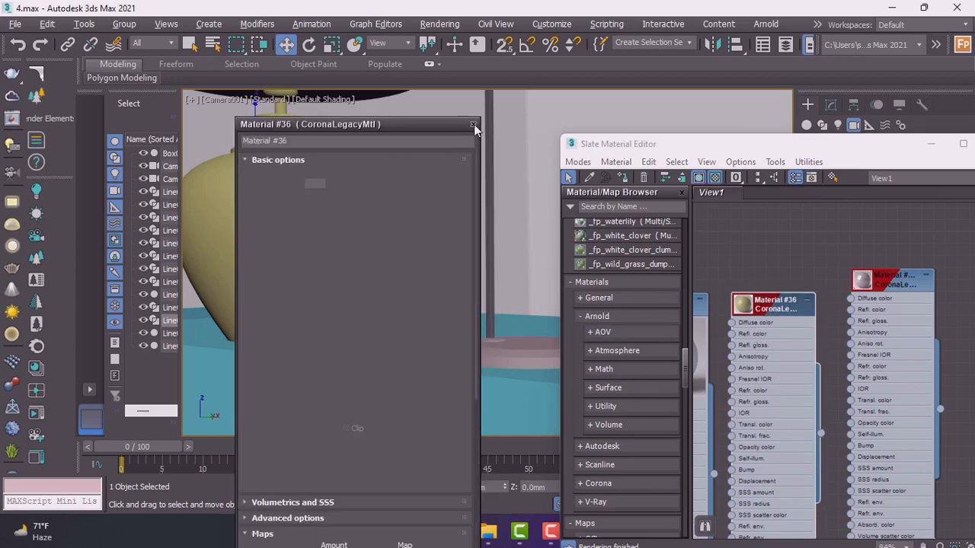
left_click(473, 124)
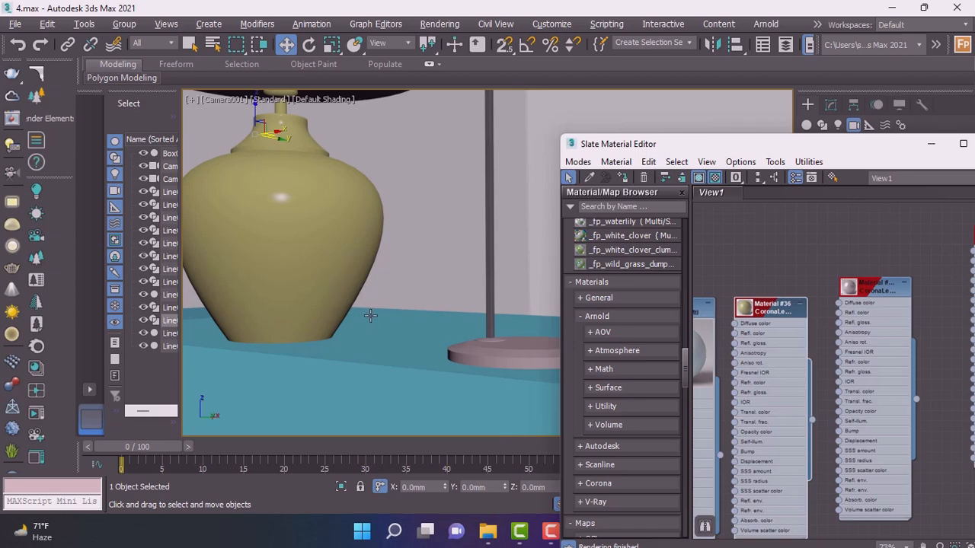
Add an Edit Poly modifier on top of the Lathe on the tall lamp's object Line011.
middle_click_drag(459, 343, 432, 413)
middle_click_drag(305, 218, 401, 371)
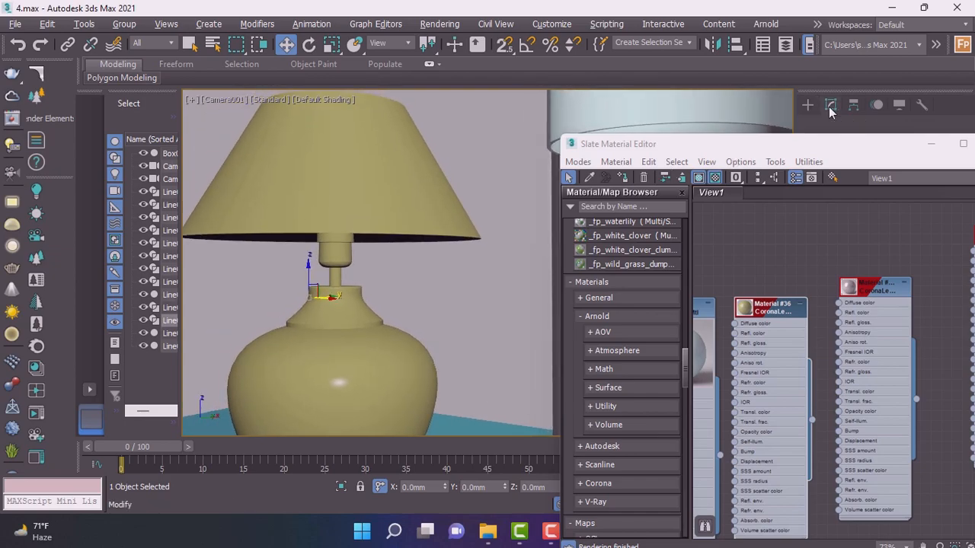
left_click(830, 105)
left_click_drag(801, 149, 334, 374)
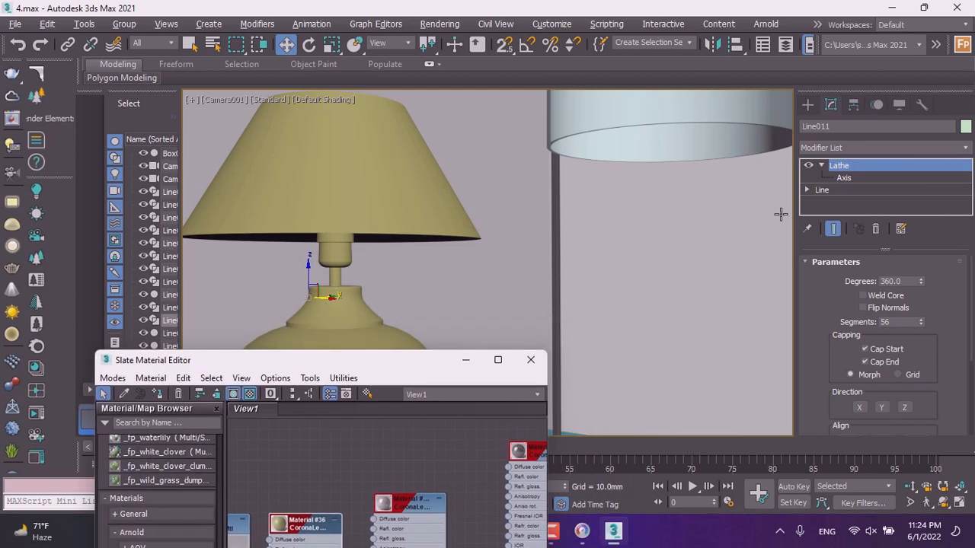
left_click(837, 150)
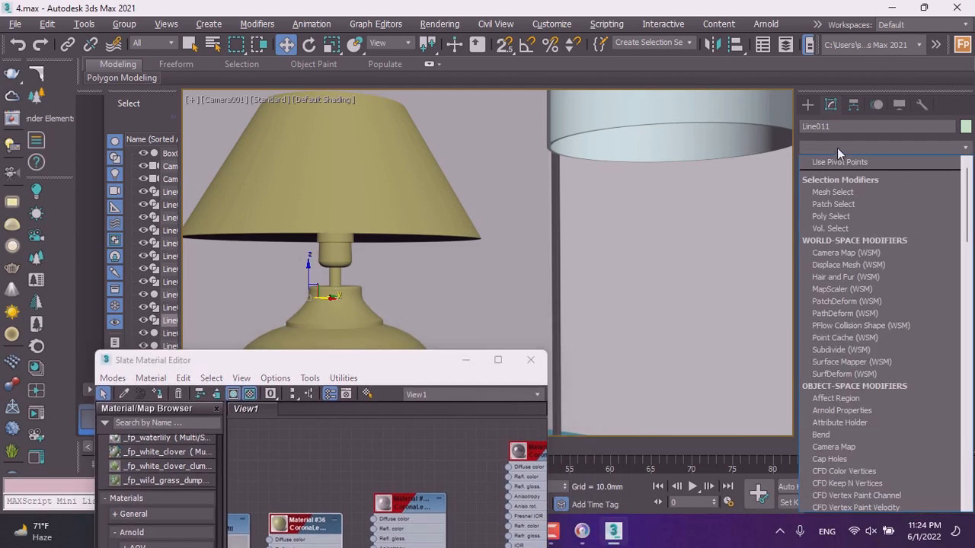
key("e")
left_click(850, 198)
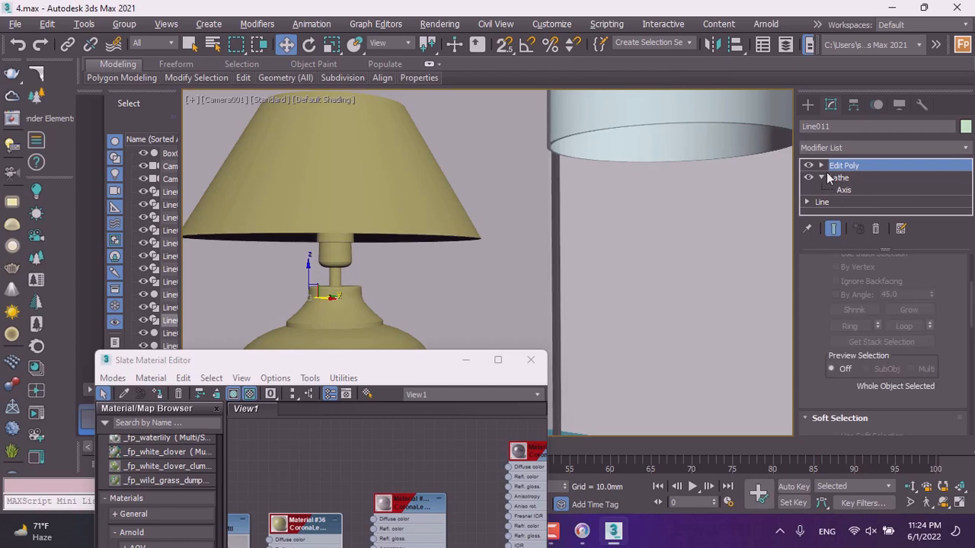
Switch to Polygon sub-object level and select all polygons of the lampshade.
left_click(821, 166)
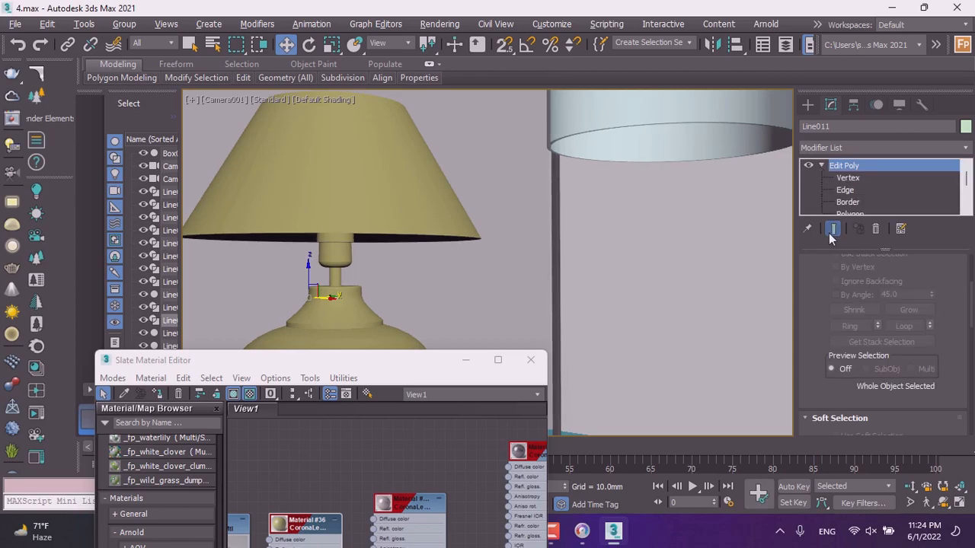
scroll(849, 205, "down", 5)
scroll(857, 200, "up", 3)
left_click(856, 191)
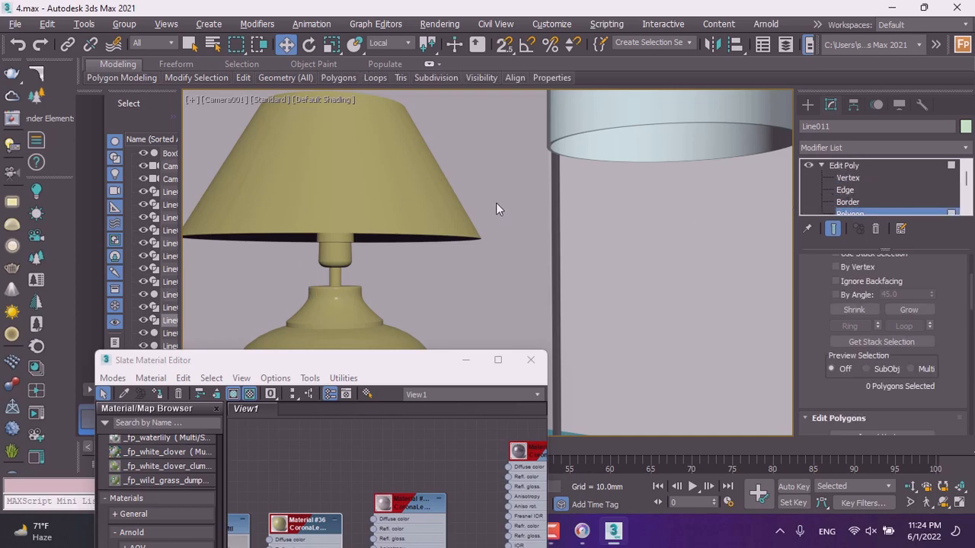
left_click_drag(205, 162, 199, 160)
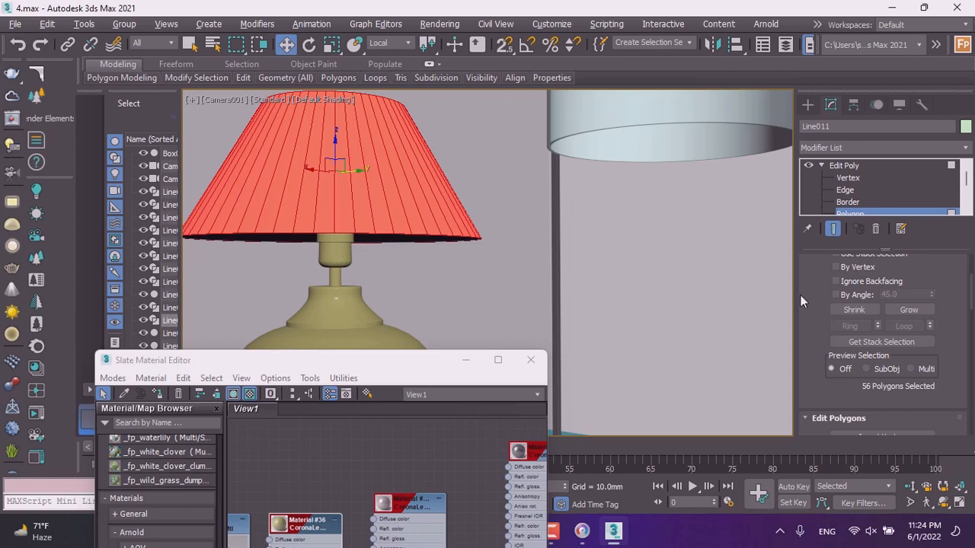
Scroll through the Edit Poly rollouts to examine the polygon editing options.
scroll(809, 298, "down", 3)
scroll(819, 356, "down", 2)
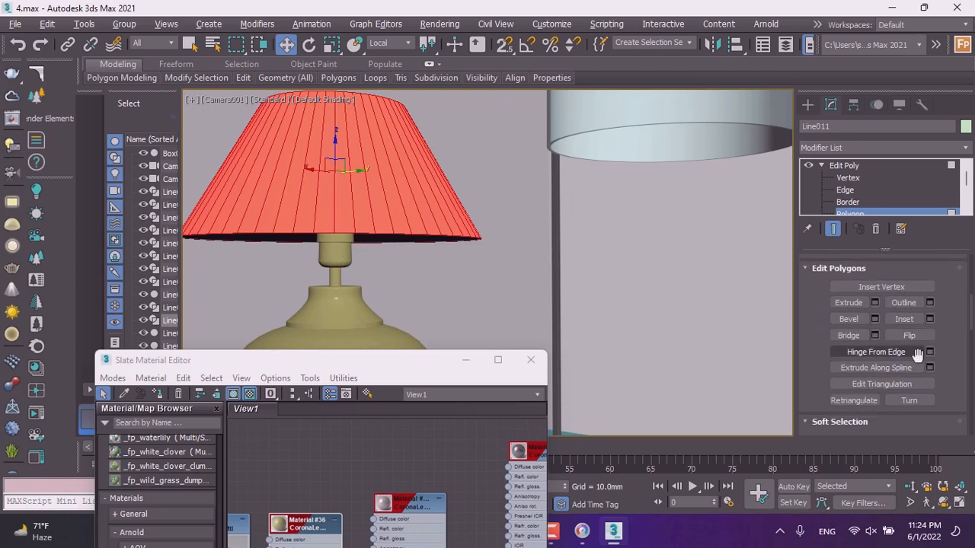
scroll(822, 343, "down", 3)
scroll(820, 335, "down", 9)
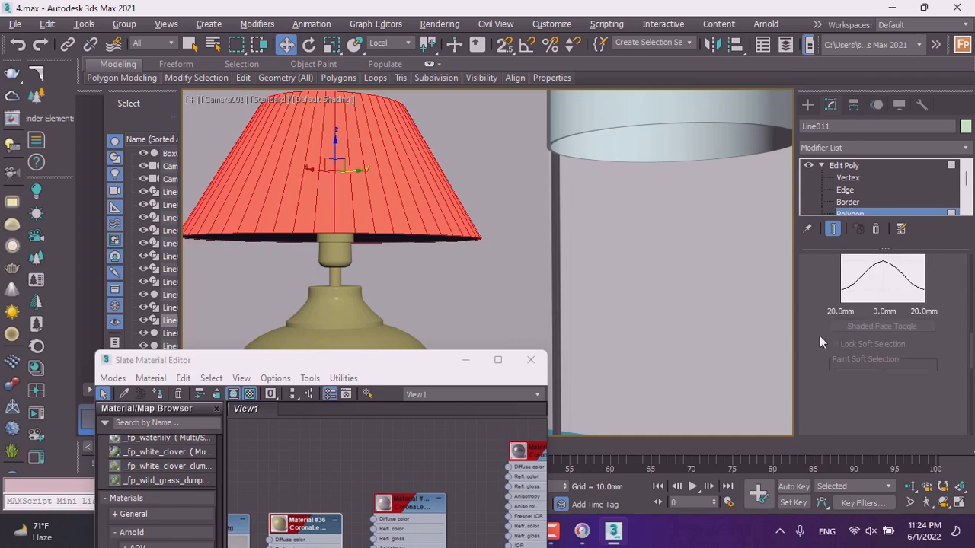
scroll(820, 337, "down", 4)
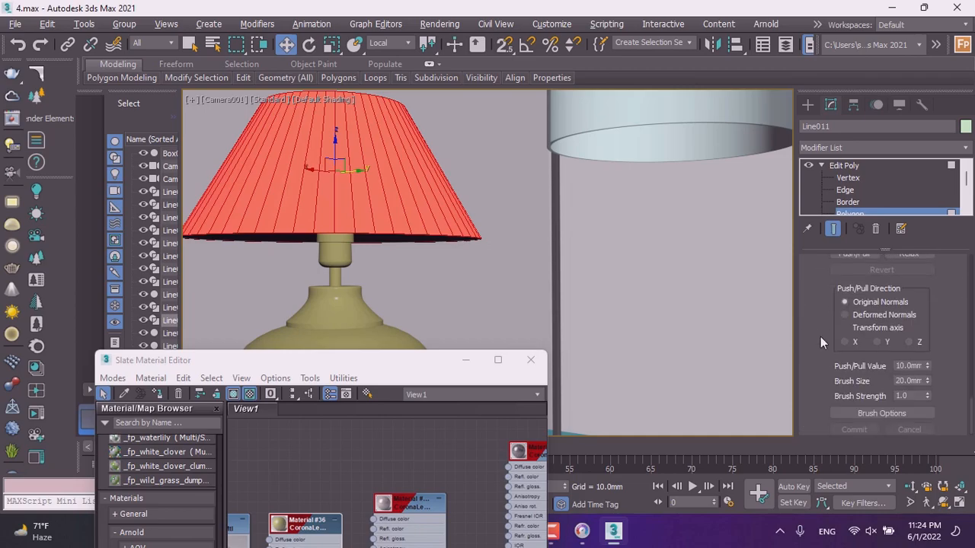
scroll(820, 337, "up", 6)
scroll(830, 339, "up", 10)
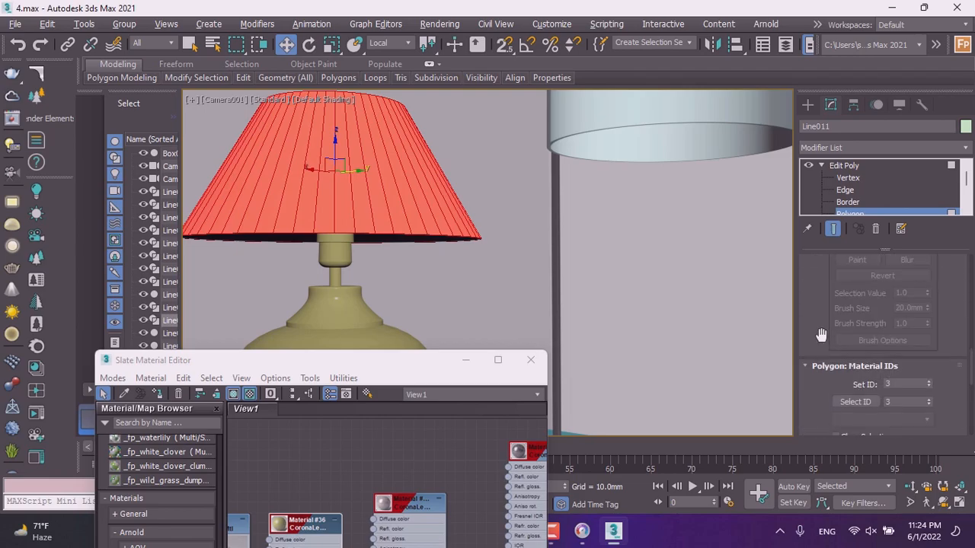
scroll(819, 335, "up", 6)
scroll(817, 335, "down", 3)
scroll(817, 335, "down", 5)
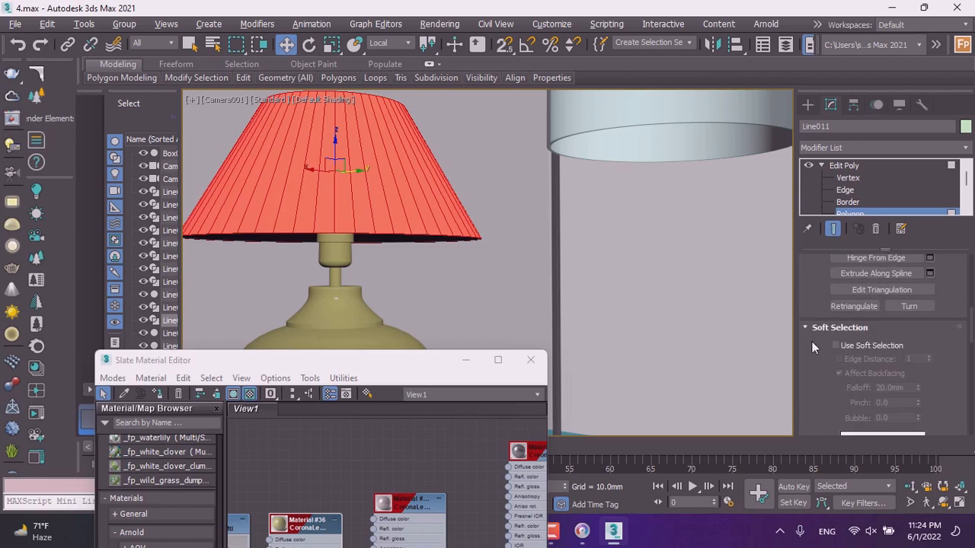
scroll(810, 347, "down", 2)
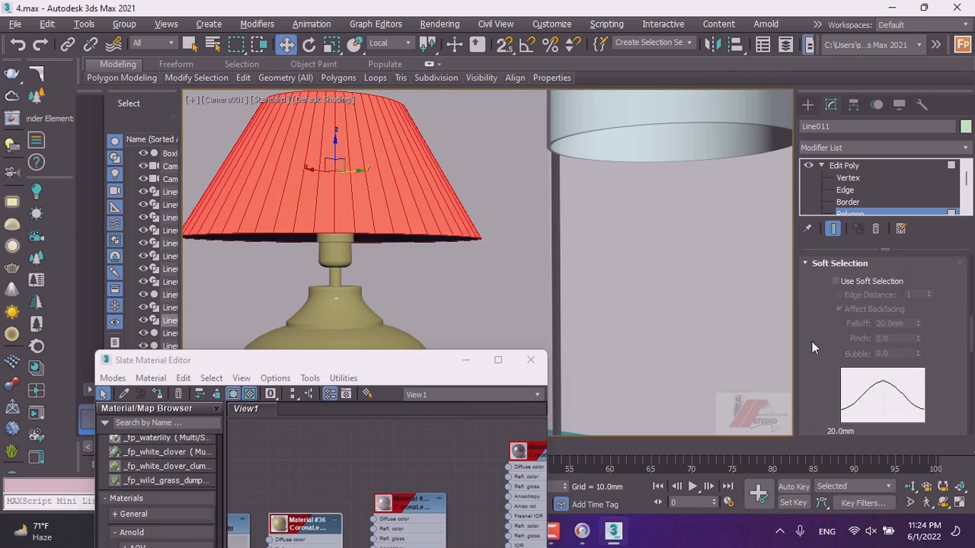
Detach the selected lampshade polygons from the tall lamp into a separate object.
left_click(811, 263)
left_click(811, 279)
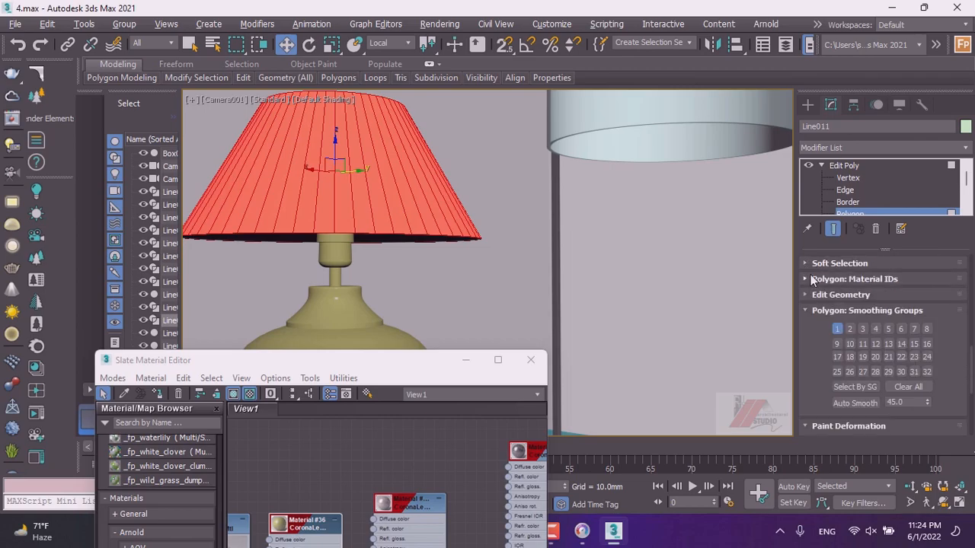
left_click(815, 312)
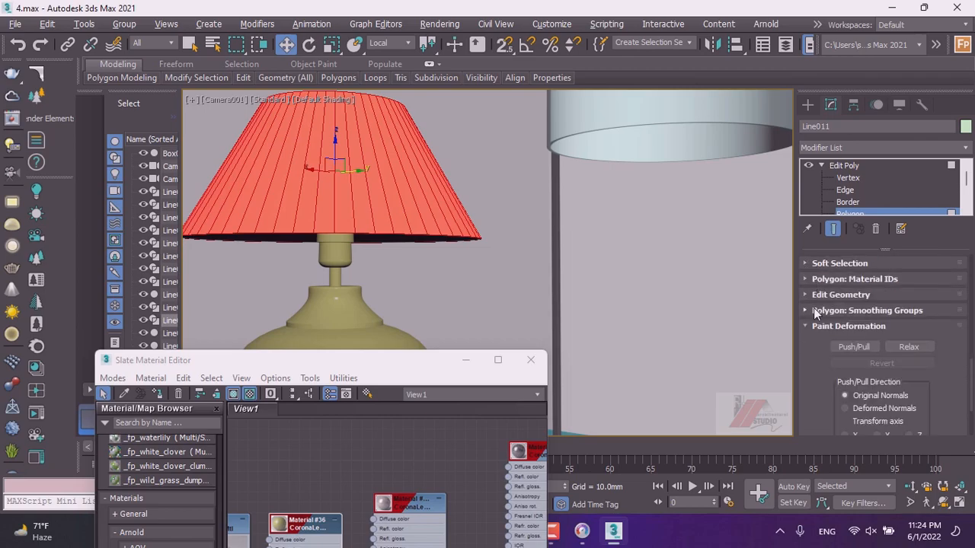
scroll(816, 350, "down", 3)
scroll(816, 356, "up", 4)
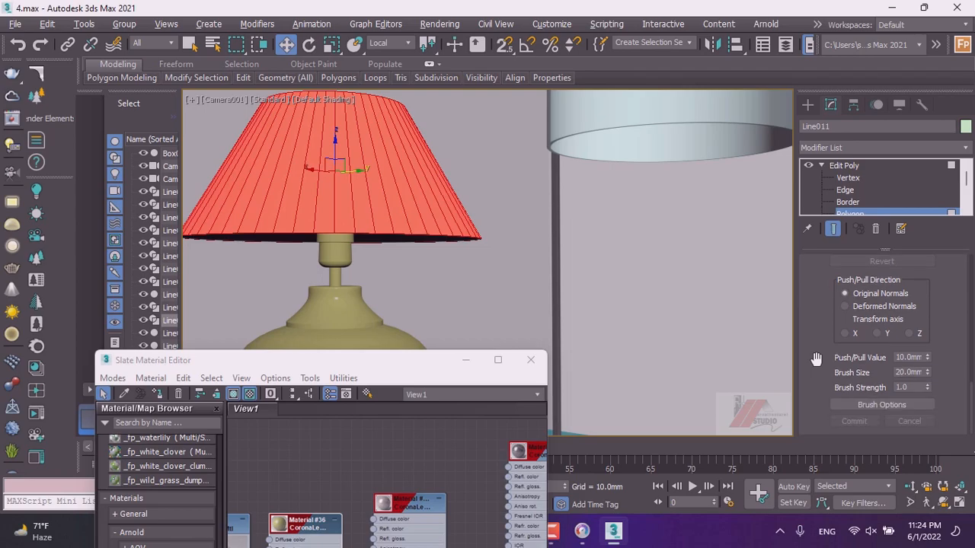
scroll(822, 347, "up", 3)
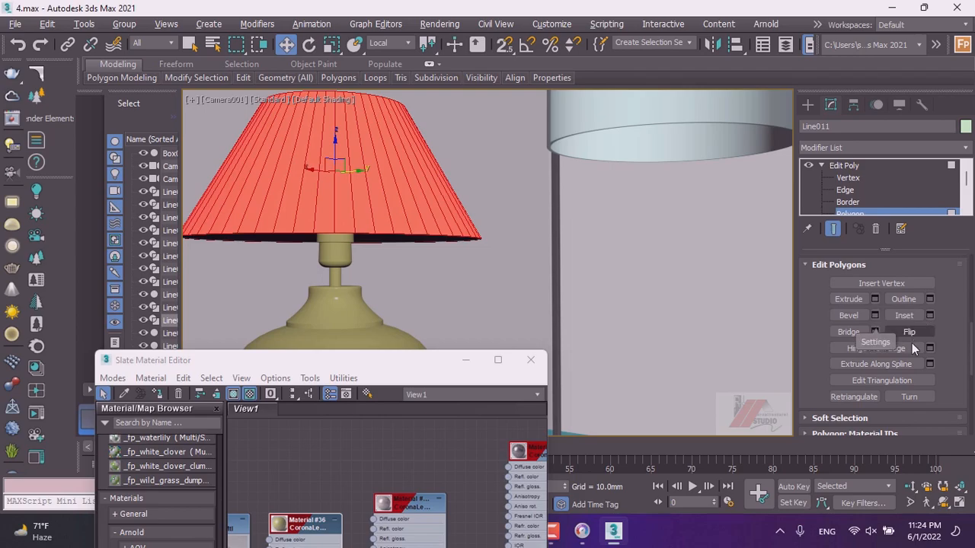
scroll(811, 371, "down", 3)
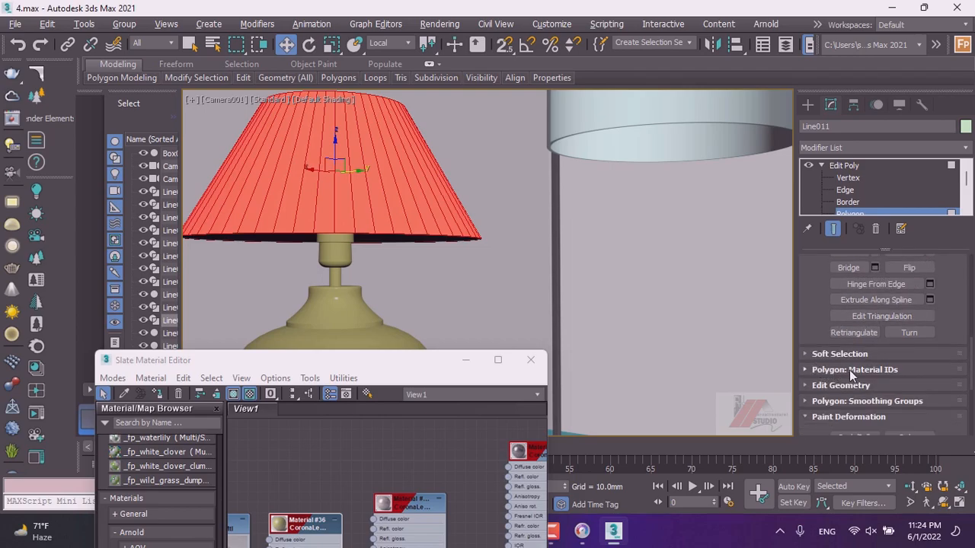
left_click(848, 386)
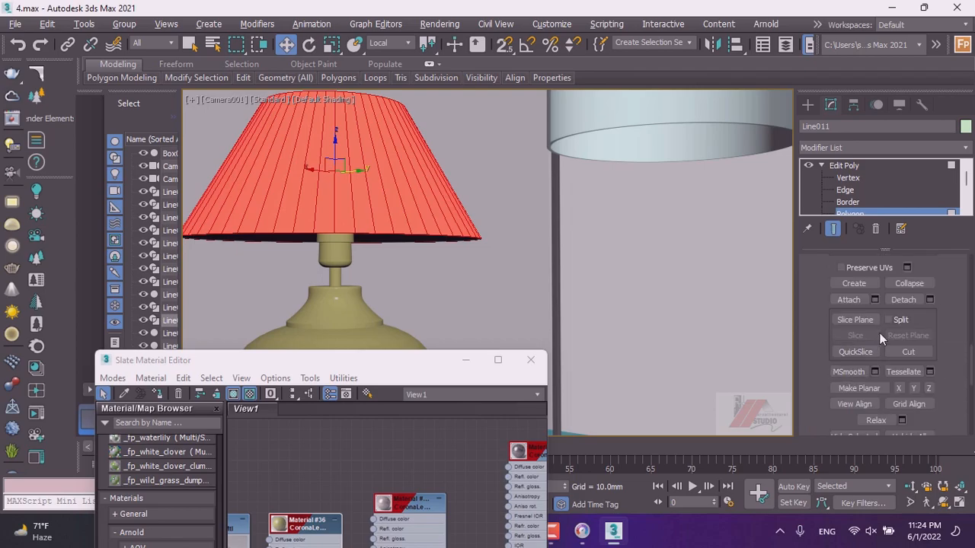
left_click(903, 300)
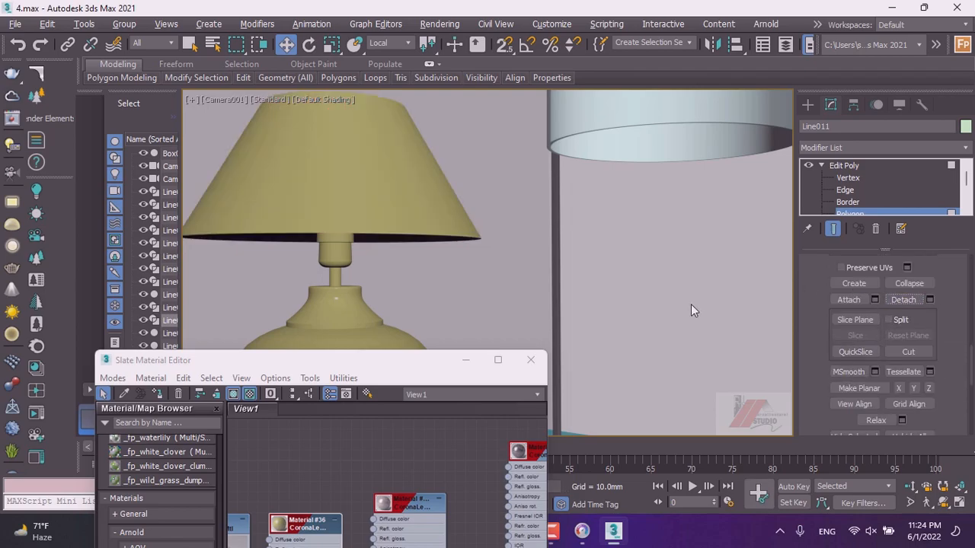
Select the detached lampshade object and assign Material #37 to it, then close the material editor.
left_click(807, 104)
left_click(386, 186)
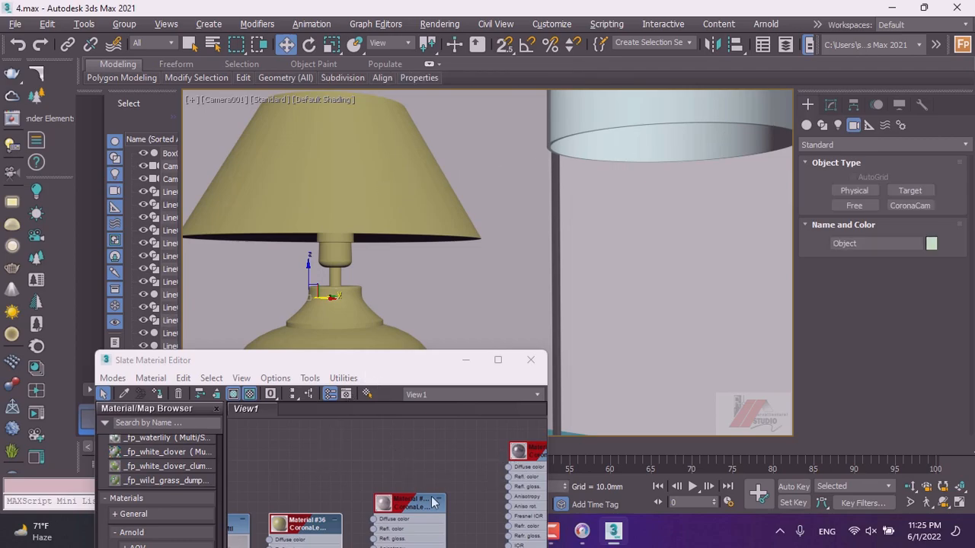
scroll(421, 446, "down", 3)
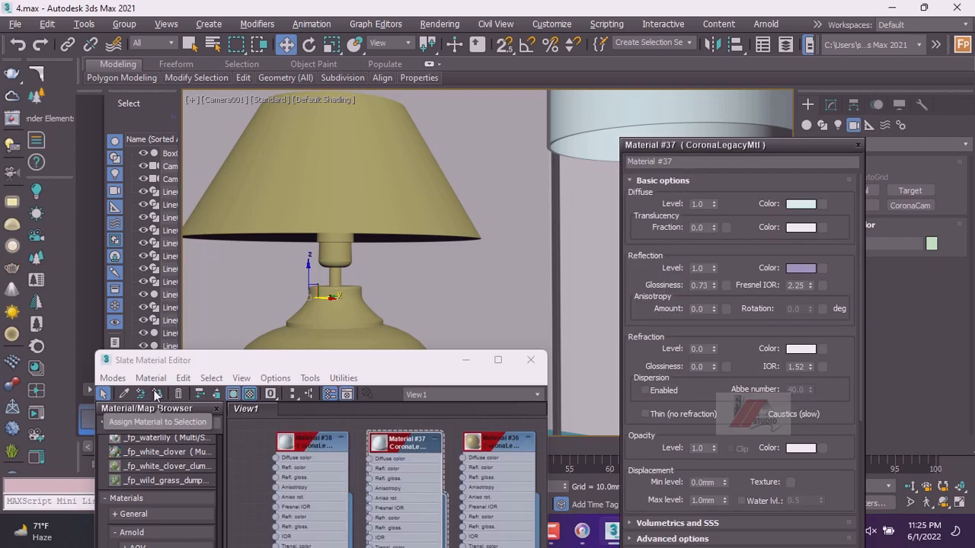
left_click(156, 393)
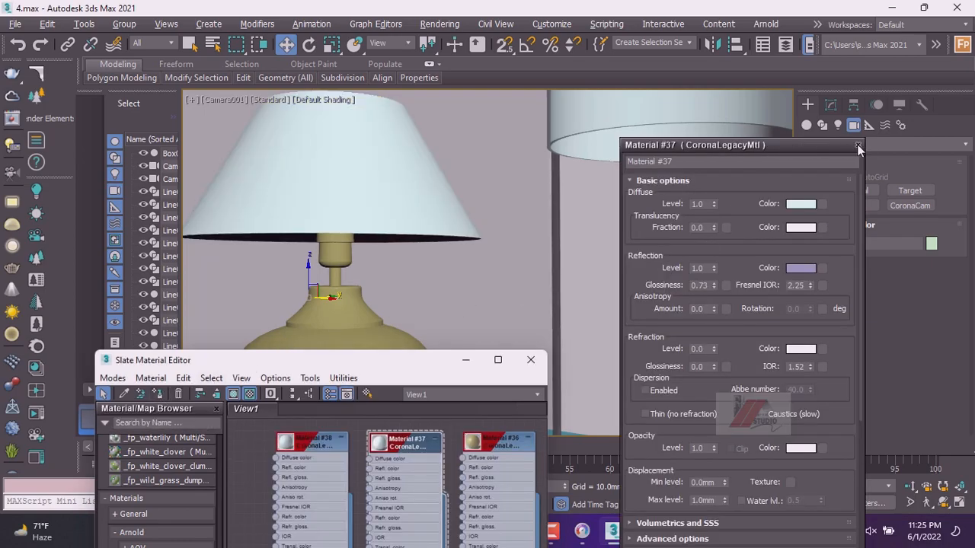
left_click(857, 144)
left_click(530, 359)
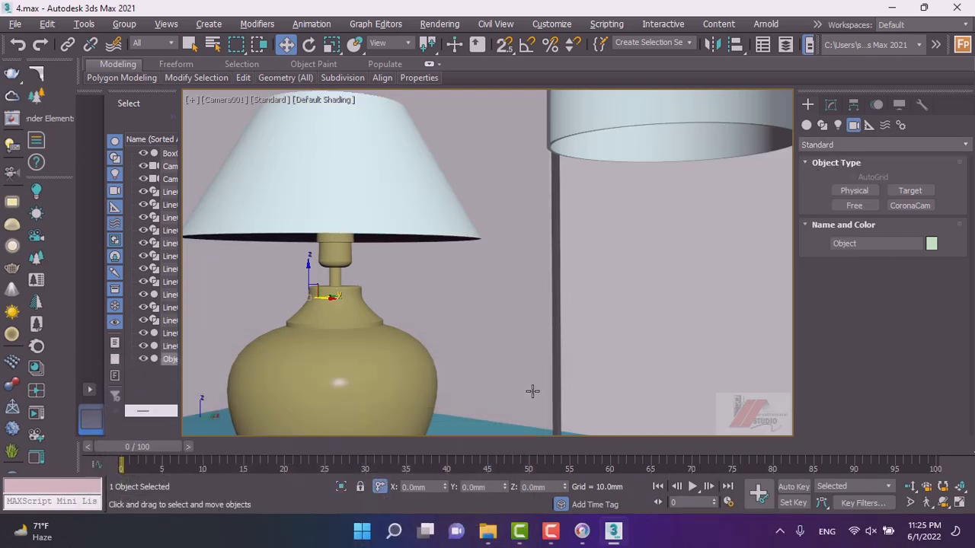
left_click(582, 531)
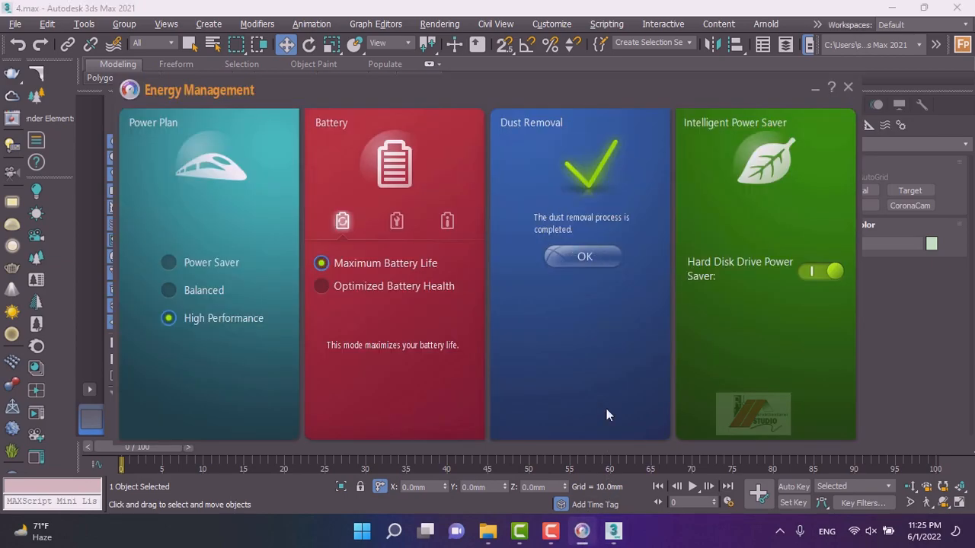
left_click(580, 256)
left_click(561, 265)
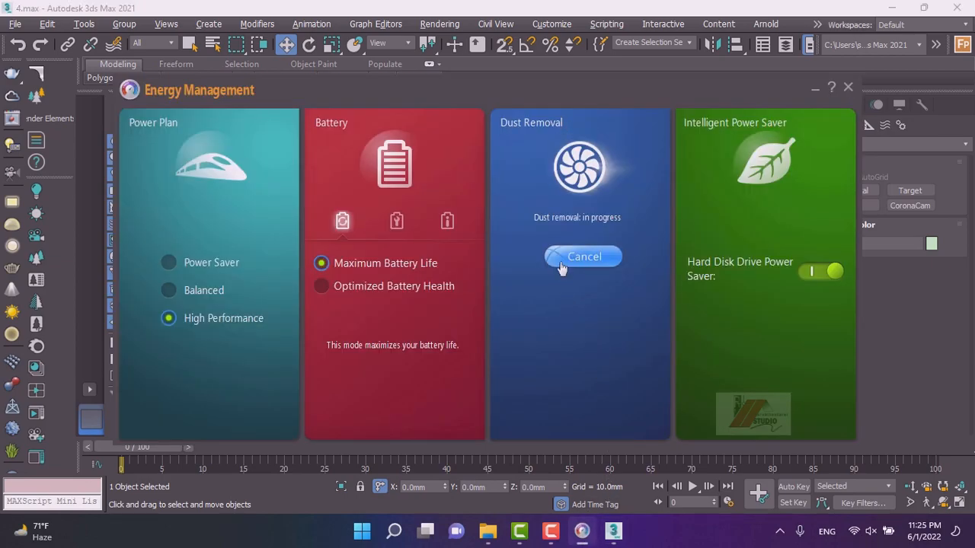
left_click(814, 91)
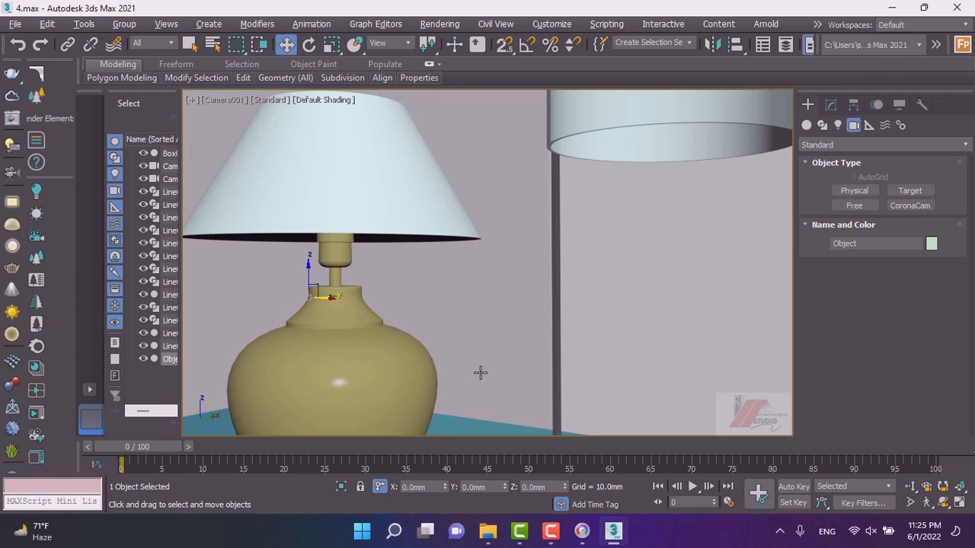
Dolly the camera view back to frame the whole shelf, select the shelf box and open the Slate Material Editor maximized.
left_click(910, 487)
left_click_drag(429, 309, 419, 416)
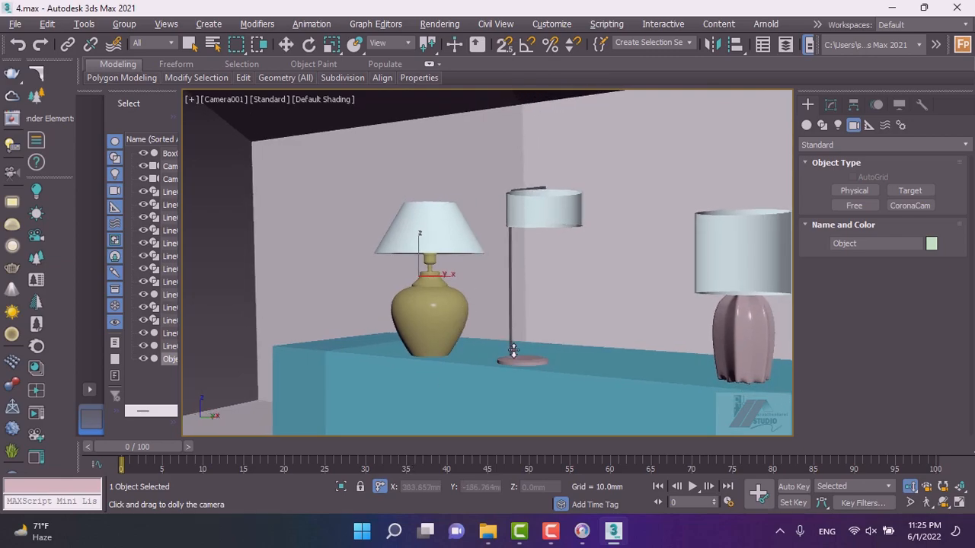
left_click_drag(437, 299, 452, 352)
middle_click_drag(524, 365, 398, 348)
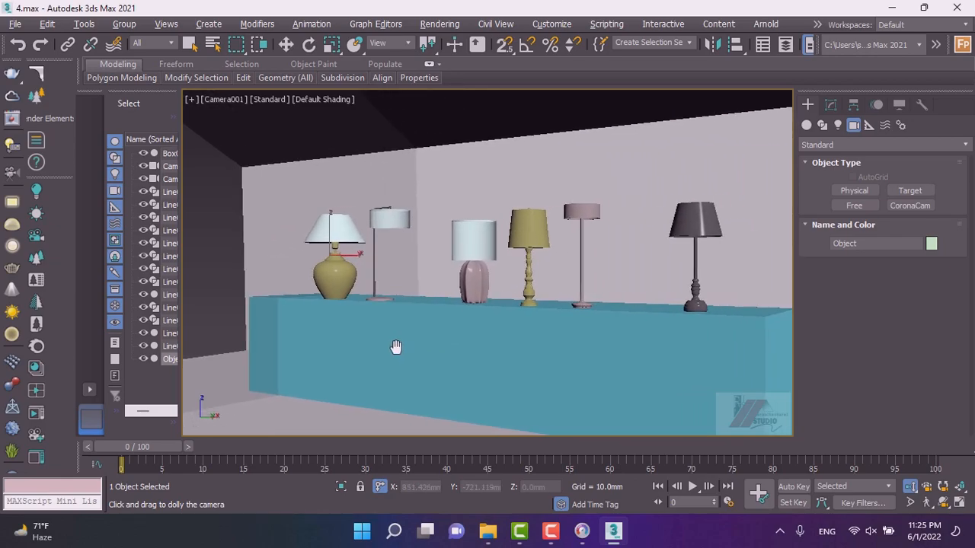
key("w")
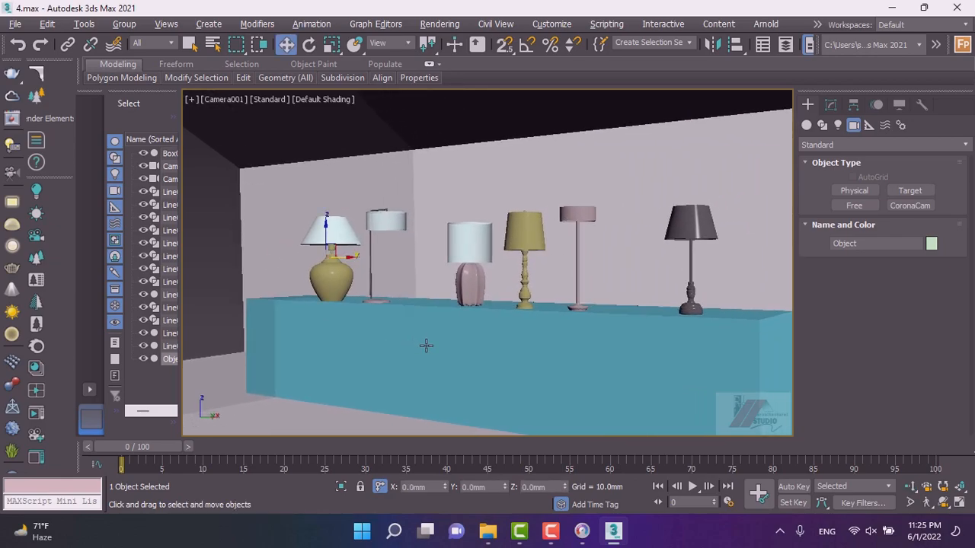
left_click(426, 346)
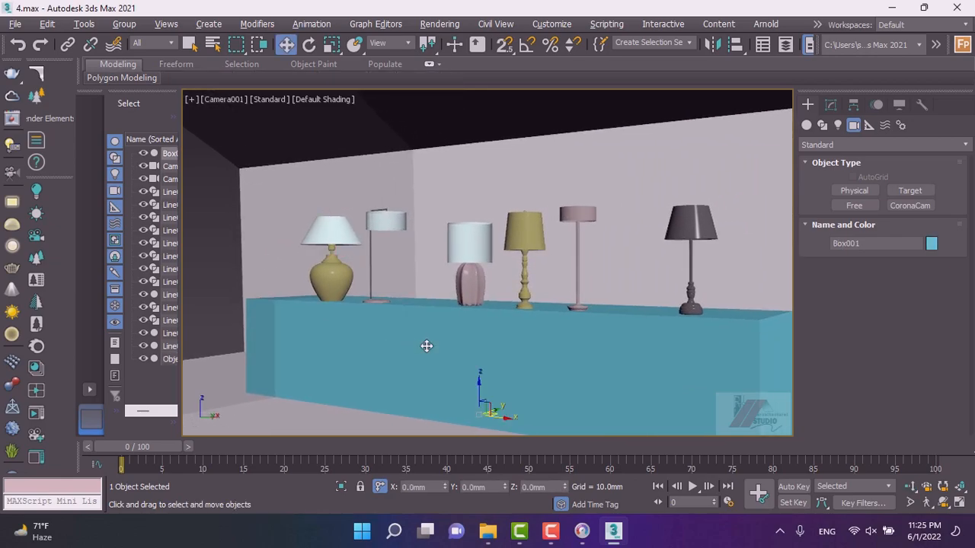
key("m")
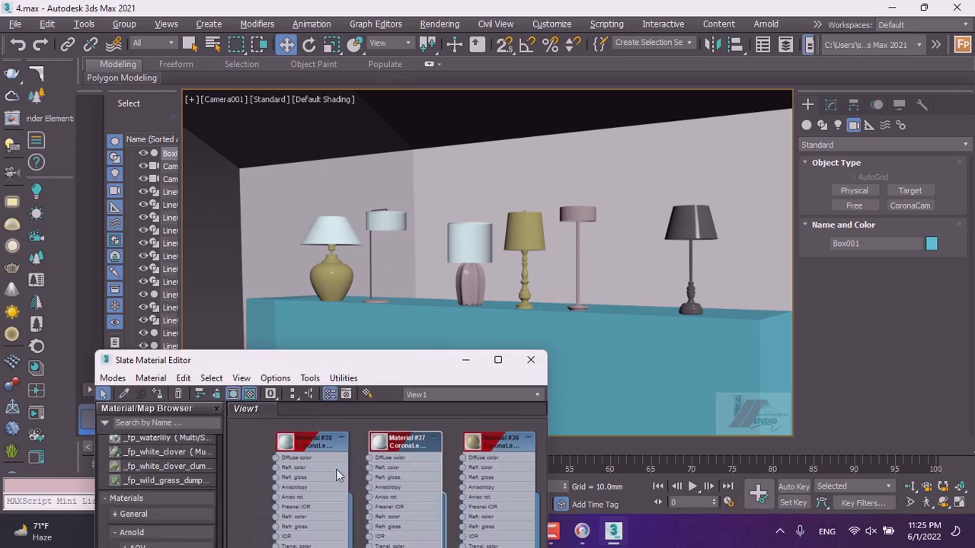
scroll(268, 460, "down", 2)
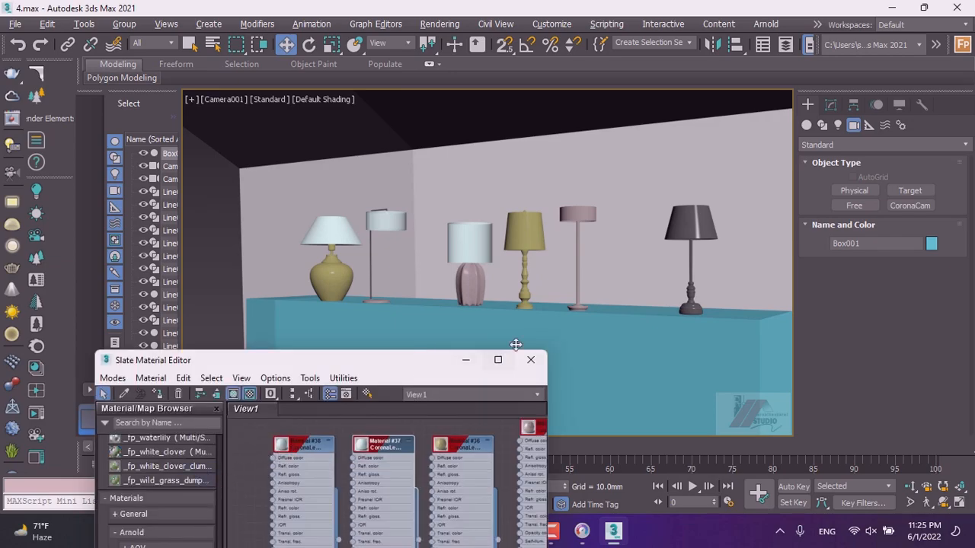
left_click(497, 361)
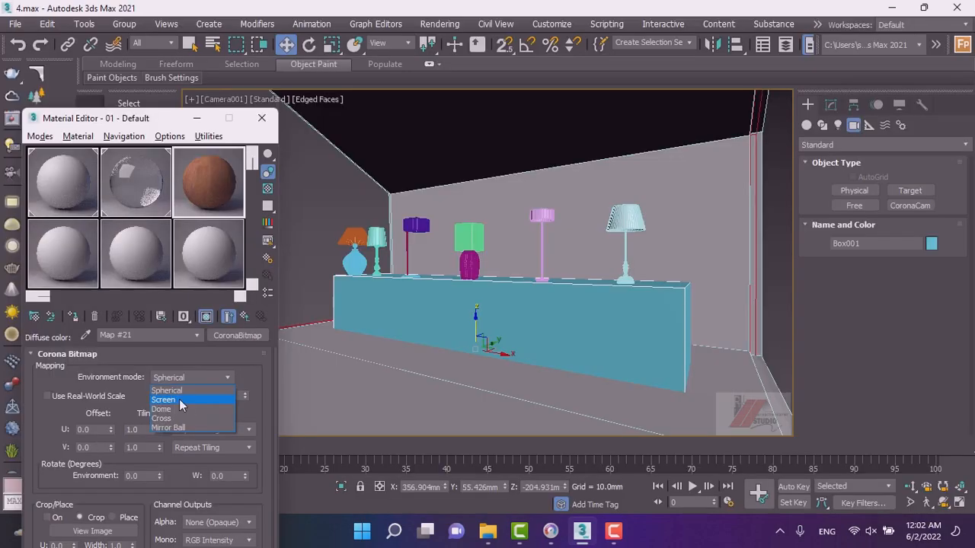
left_click(179, 399)
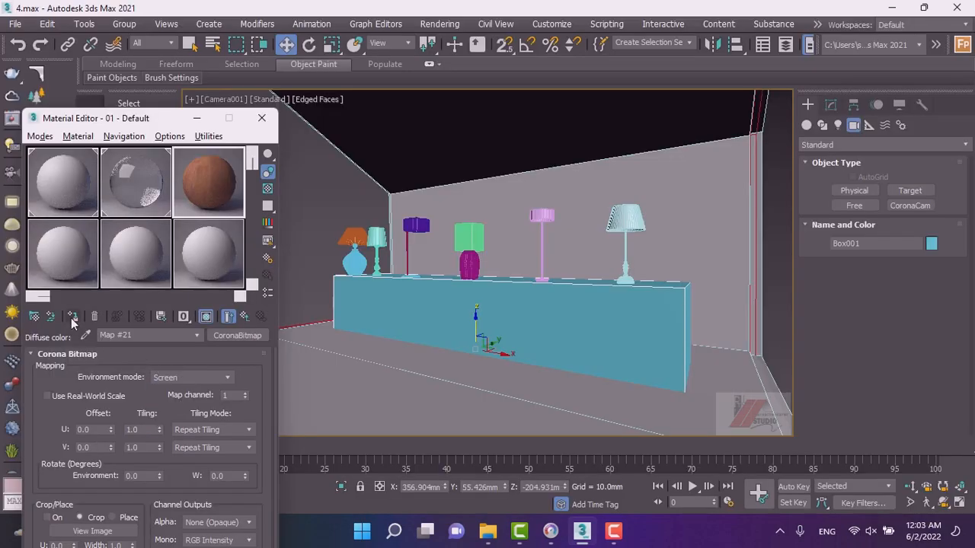
Assign the wood Corona Bitmap material to the shelf box, renaming it 01 dfd.
left_click(72, 317)
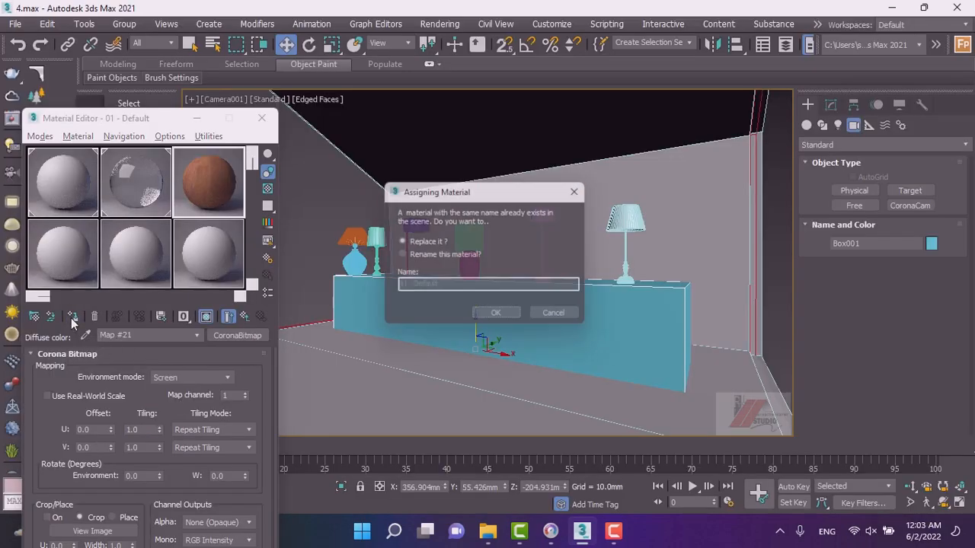
left_click(431, 257)
left_click(443, 289)
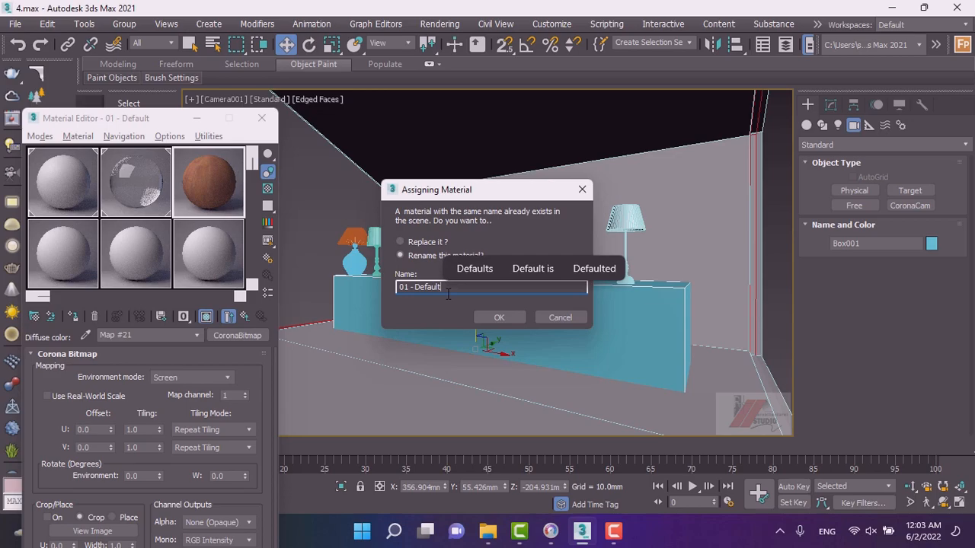
left_click_drag(440, 289, 416, 289)
type("dfd")
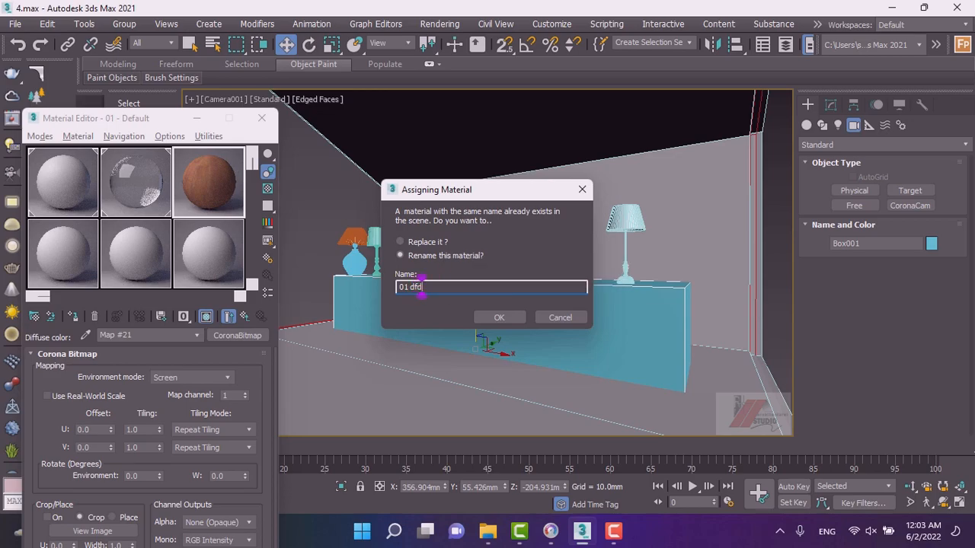
left_click(494, 322)
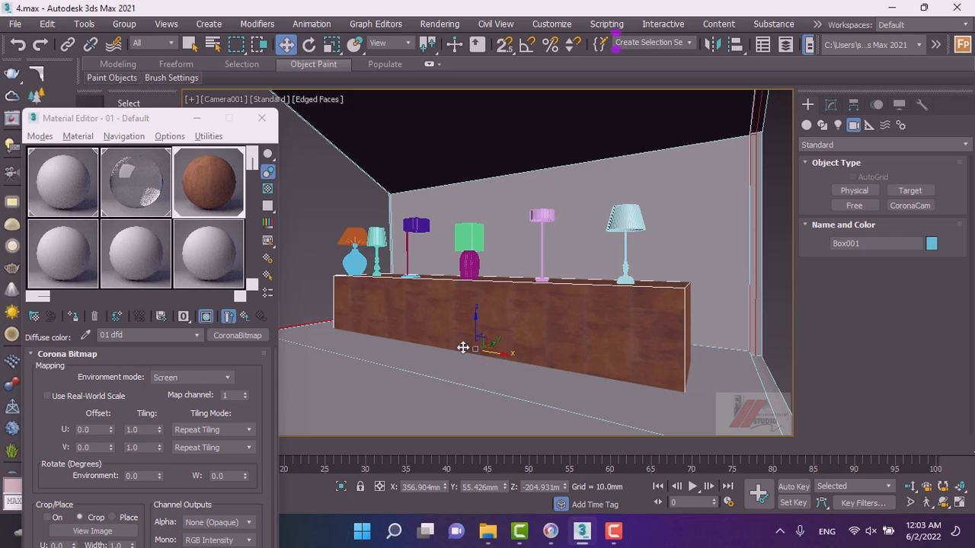
Add a UVW Map modifier to the shelf box.
left_click(830, 105)
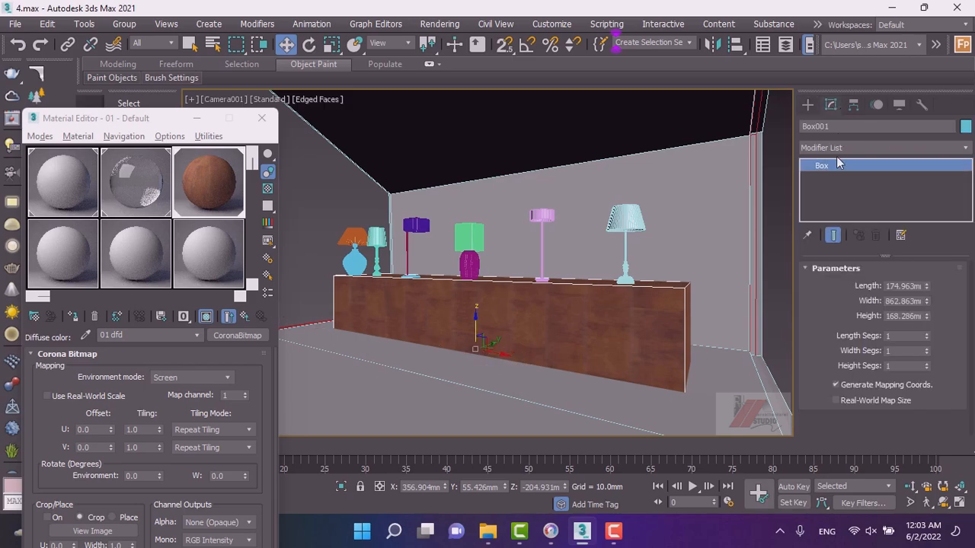
left_click(825, 147)
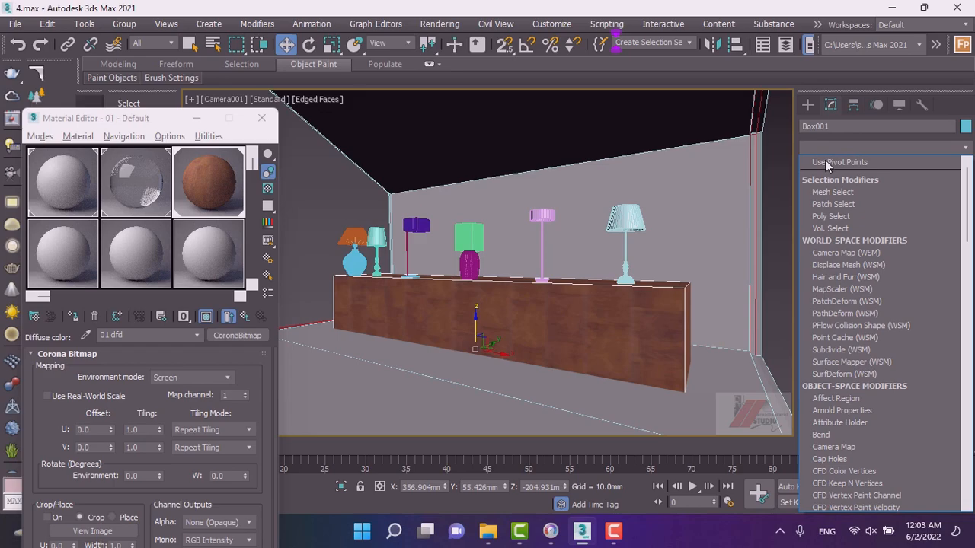
type("u")
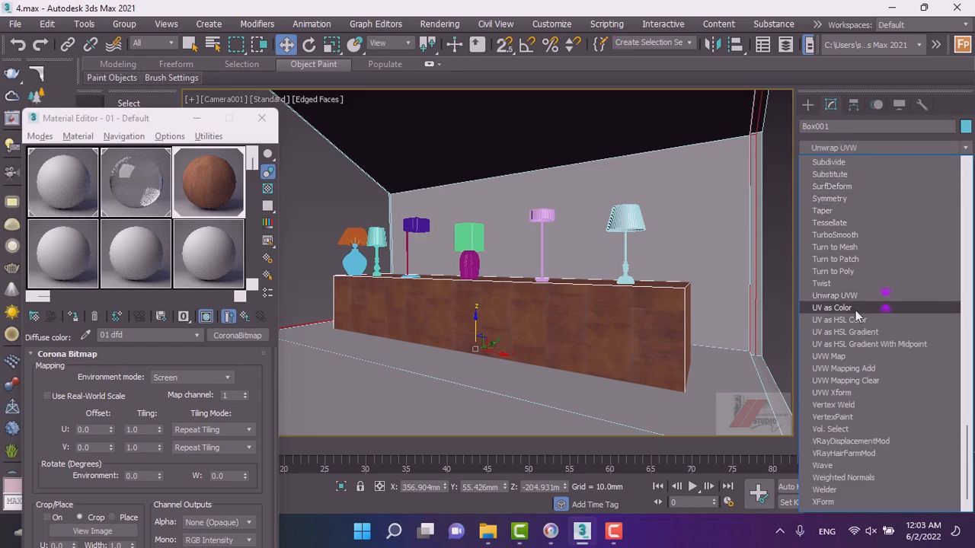
left_click(859, 357)
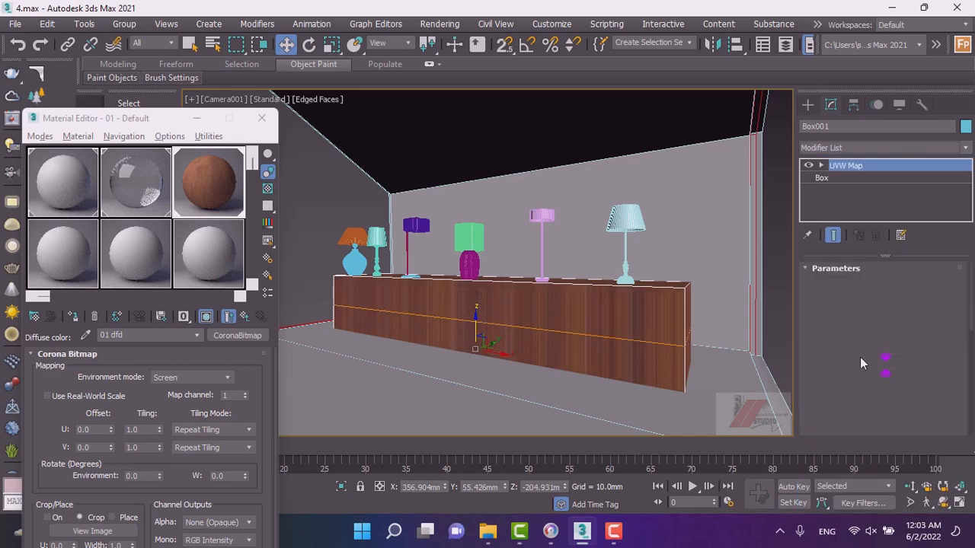
Set the shelf's UVW Map to Box mapping with length, width and height of 333 mm.
left_click(858, 349)
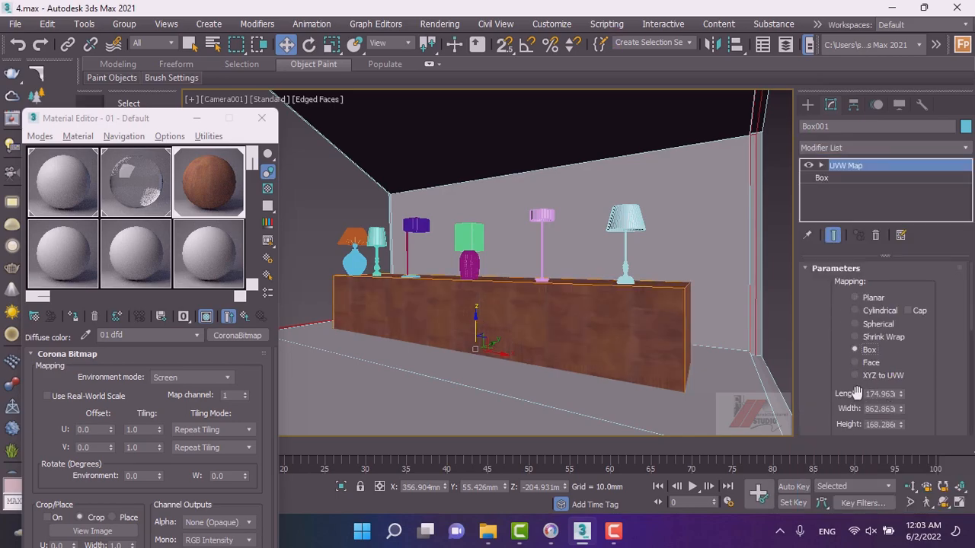
left_click_drag(845, 383, 856, 335)
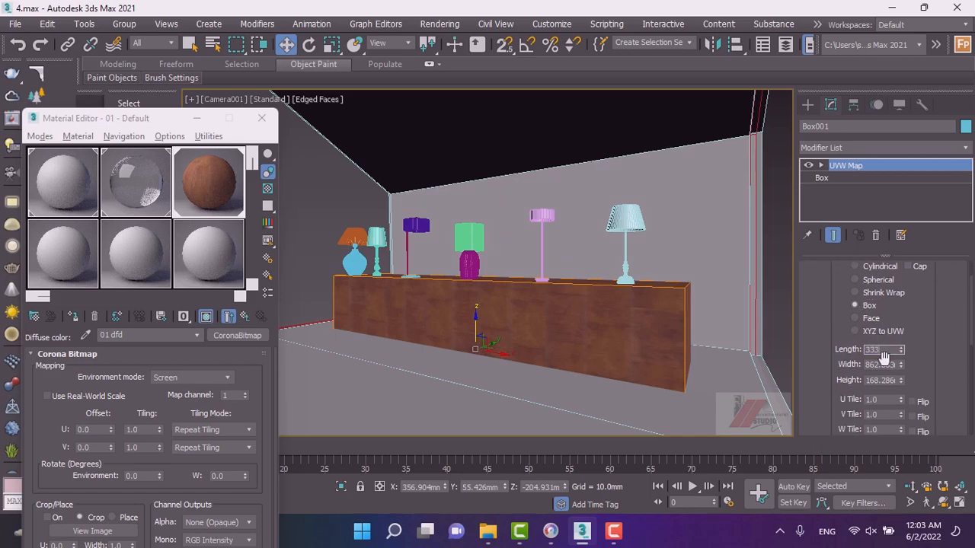
double_click(885, 365)
type("333")
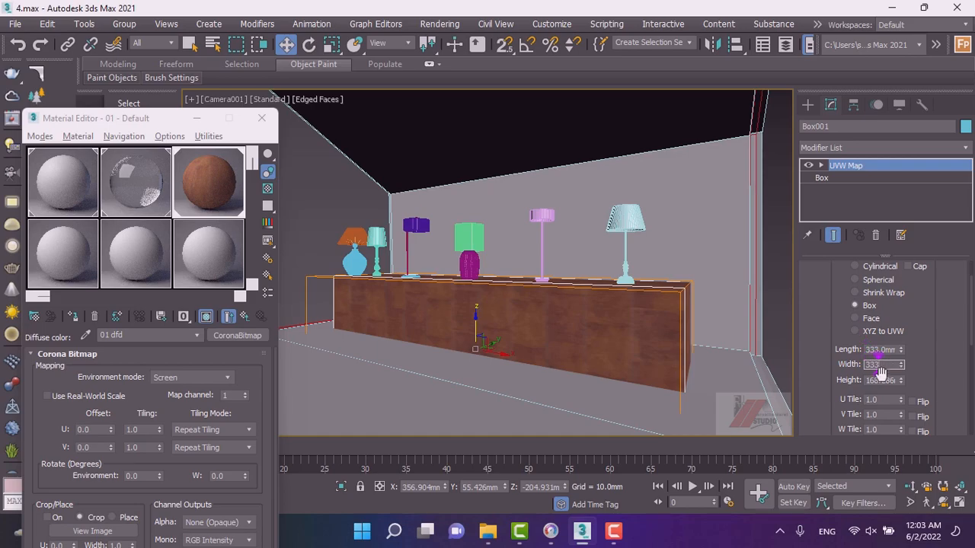
double_click(881, 381)
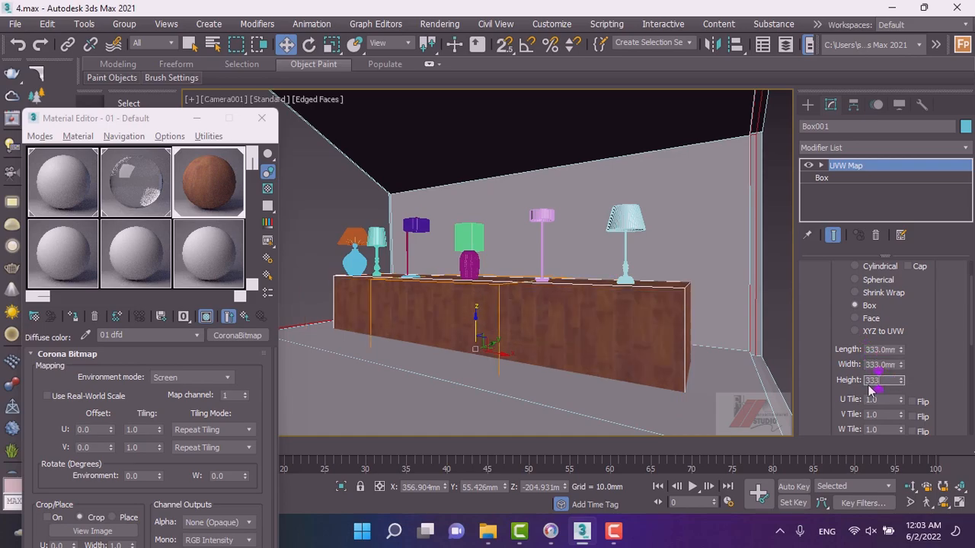
key("Return")
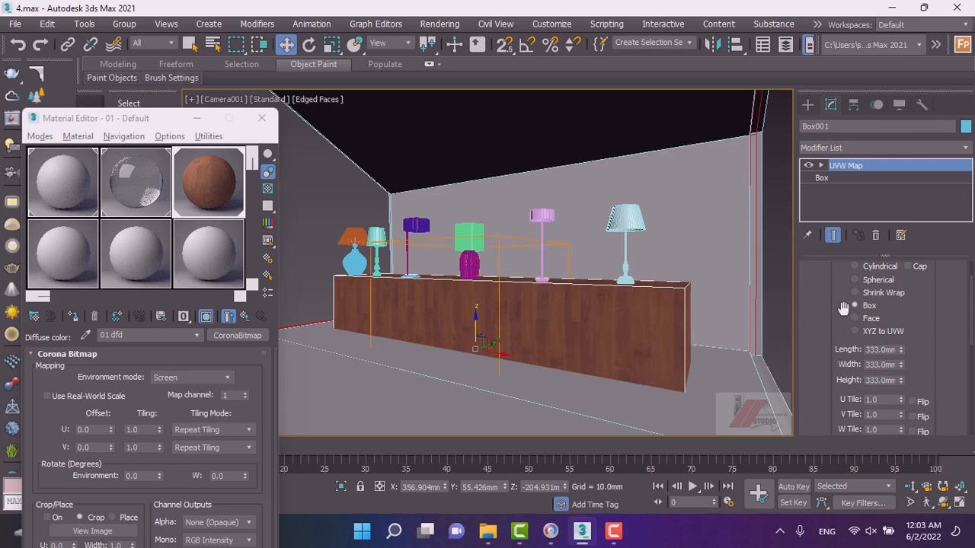
scroll(843, 303, "up", 2)
scroll(843, 306, "down", 3)
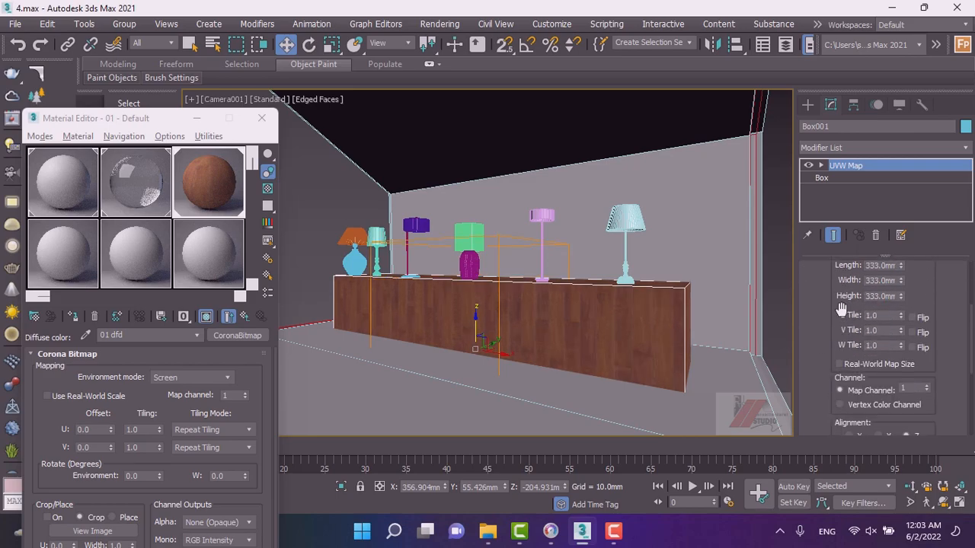
Try scaling, rotating and moving the UVW Map gizmo, then undo all of those changes.
left_click(821, 165)
left_click(844, 177)
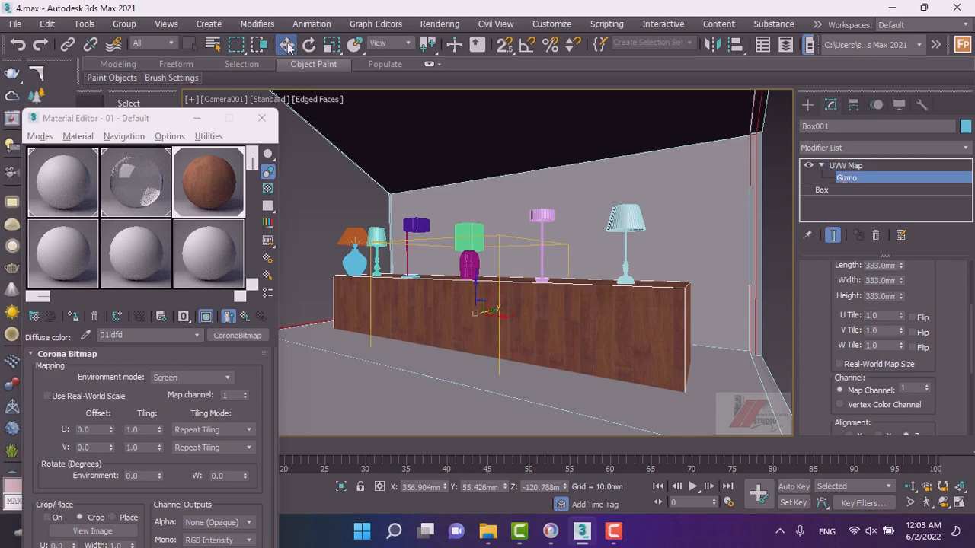
left_click(332, 44)
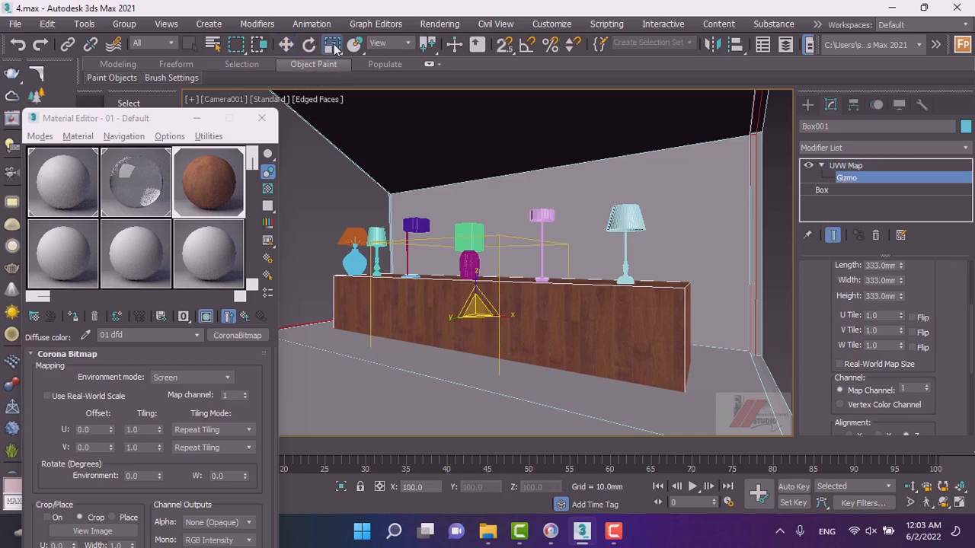
left_click_drag(481, 310, 451, 227)
left_click_drag(505, 313, 516, 338)
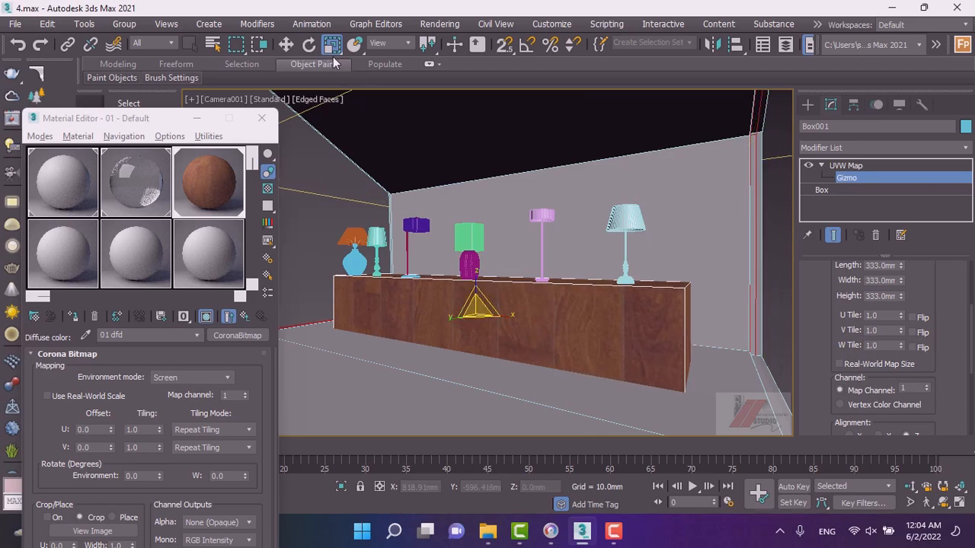
left_click(310, 45)
left_click_drag(514, 304, 374, 77)
left_click(331, 44)
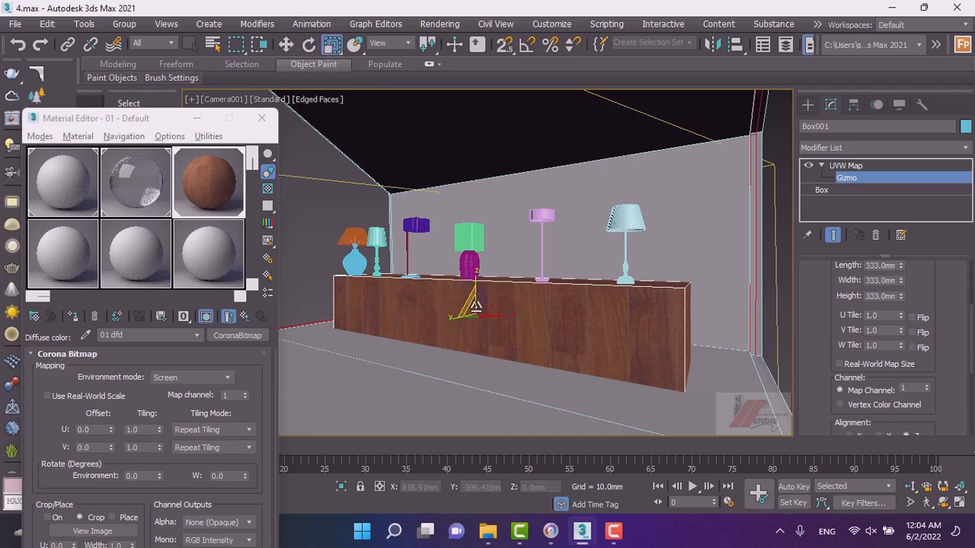
left_click_drag(479, 310, 499, 298)
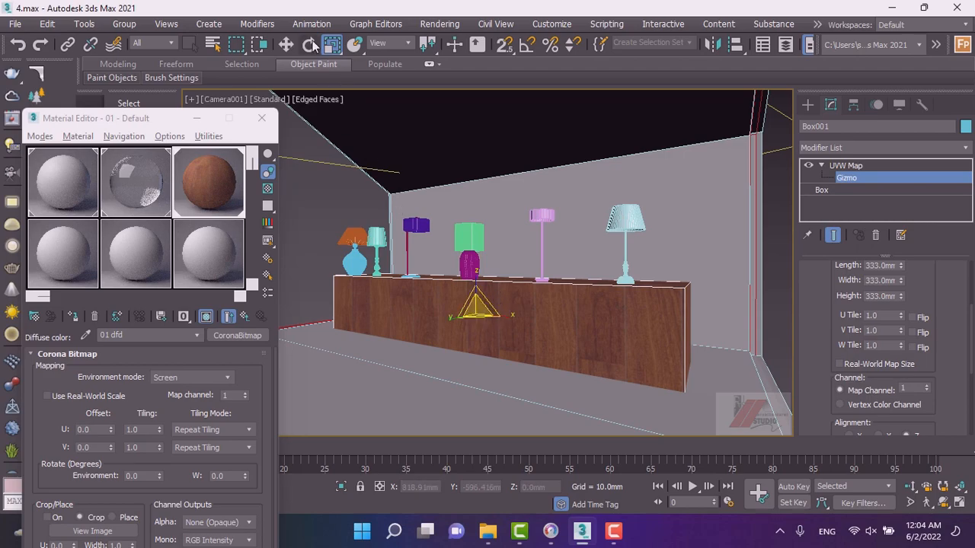
left_click(286, 45)
mouse_move(473, 301)
left_mouse_down()
mouse_move(469, 279)
mouse_move(475, 316)
left_mouse_up()
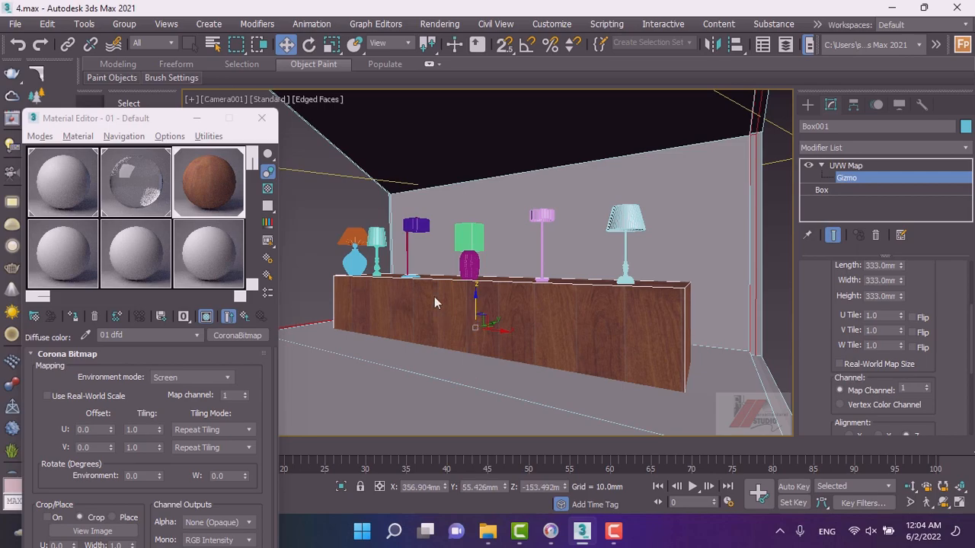
left_click(310, 44)
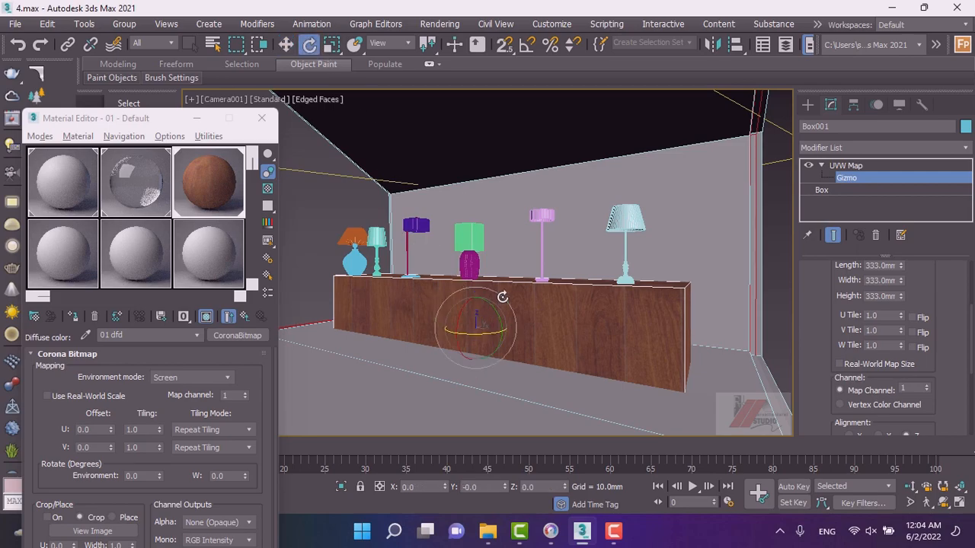
left_click_drag(513, 309, 474, 224)
key("ctrl+z")
key("ctrl+z")
key("ctrl+z")
key("ctrl+z")
key("ctrl+z")
key("ctrl+z")
key("ctrl+z")
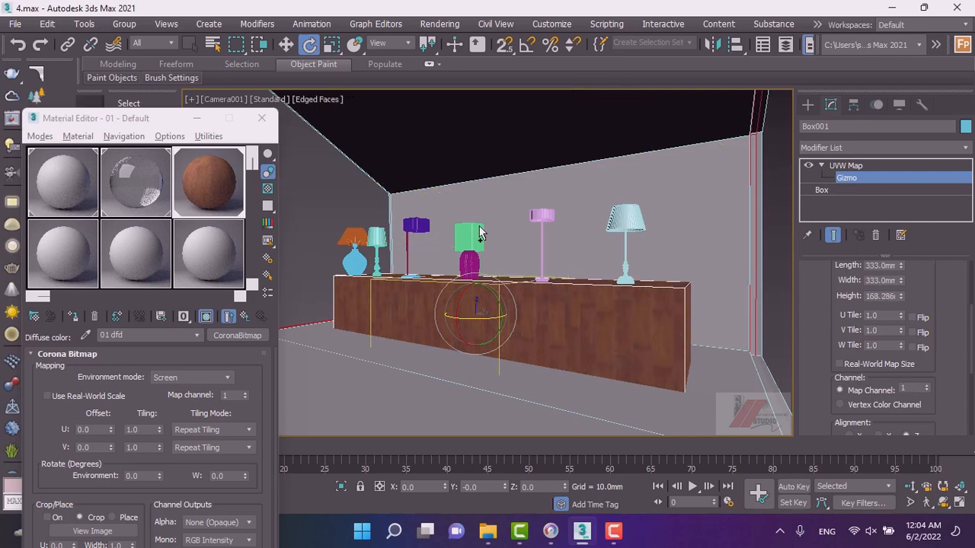
Rotate and scale the UVW Map gizmo to reorient the wood texture on the shelf.
left_click_drag(515, 303, 481, 197)
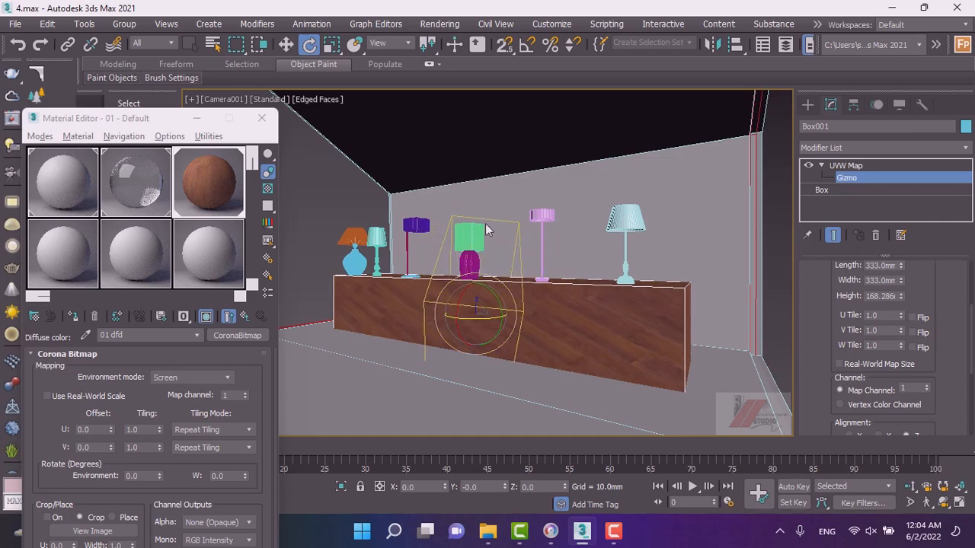
key("ctrl+z")
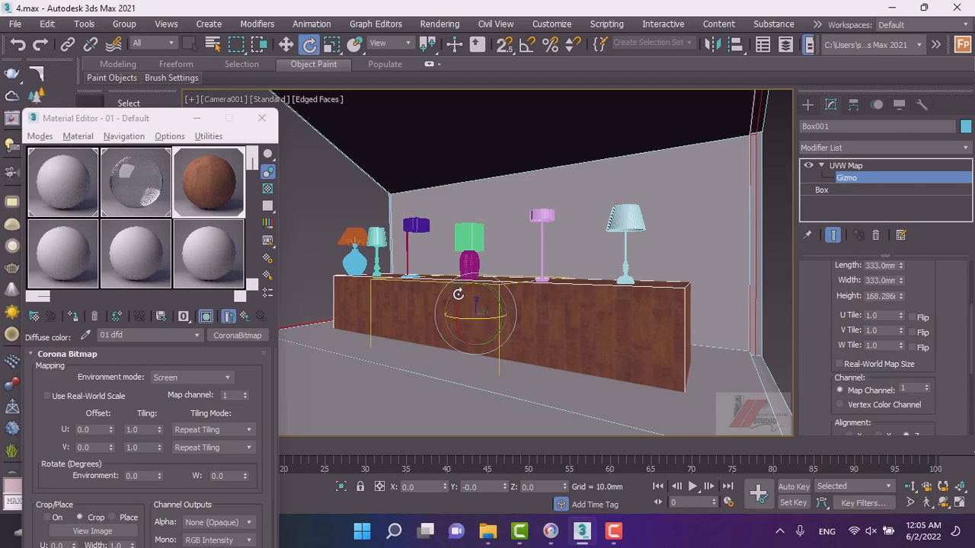
left_click_drag(472, 252, 449, 235)
left_click_drag(459, 317, 498, 278)
left_click_drag(460, 323, 506, 281)
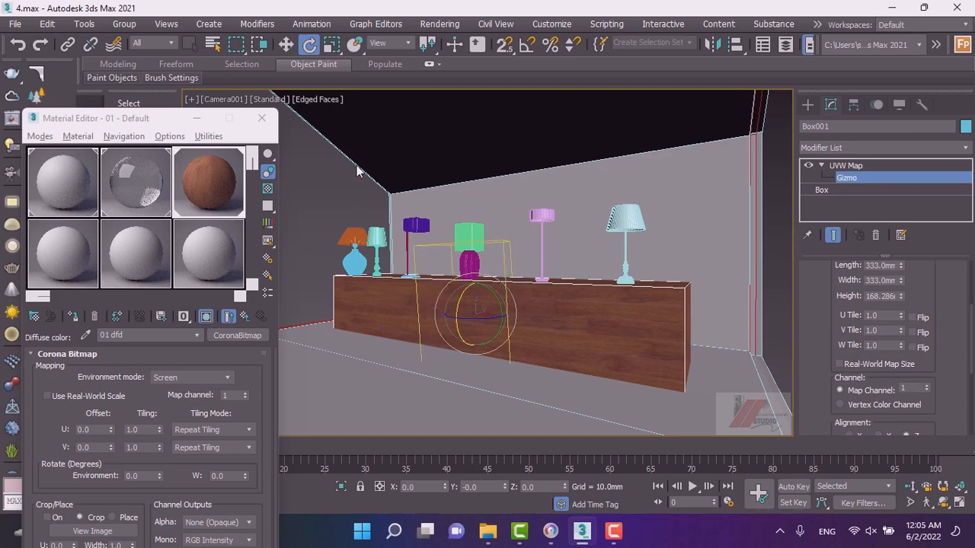
left_click(337, 46)
left_click_drag(474, 306, 475, 291)
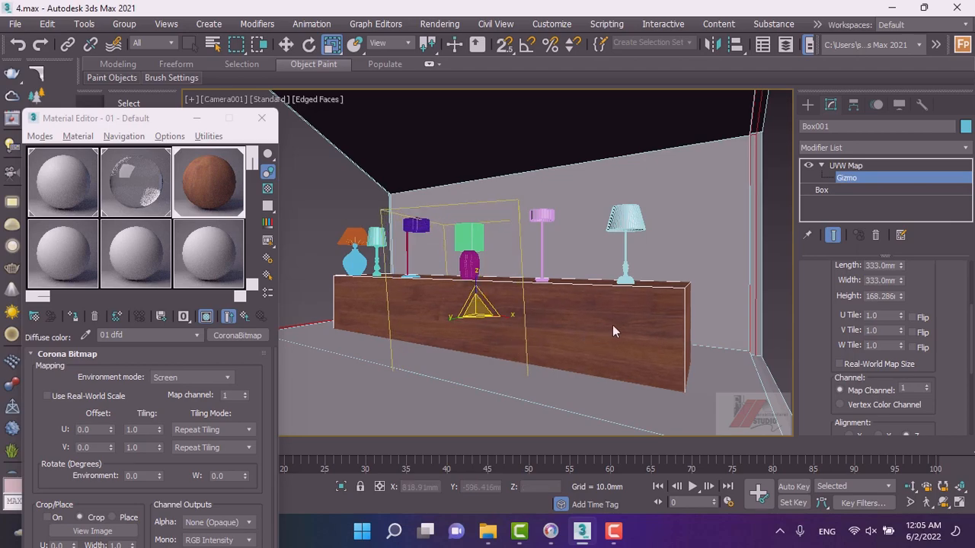
Select the camera from the camera viewport and set its lens to the 20mm stock lens.
left_click(808, 105)
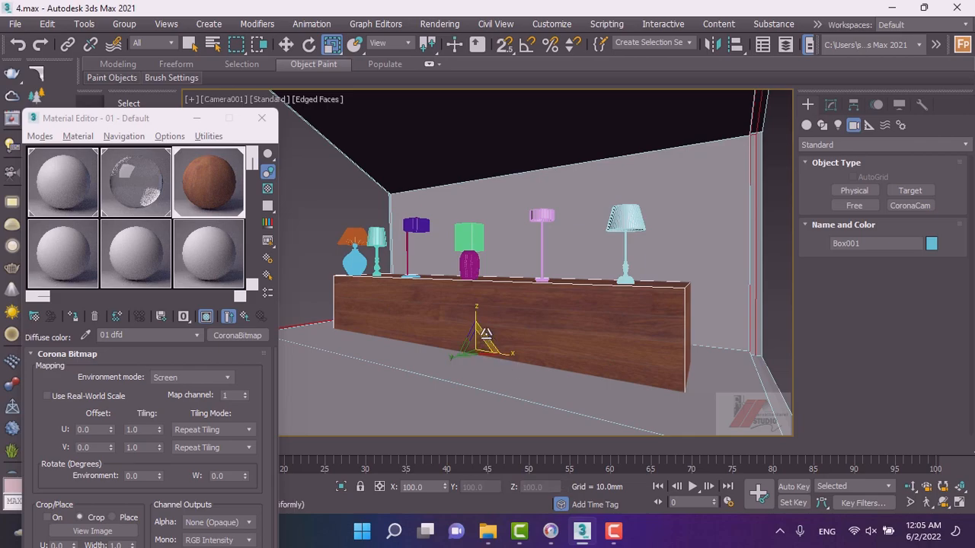
left_click(217, 102)
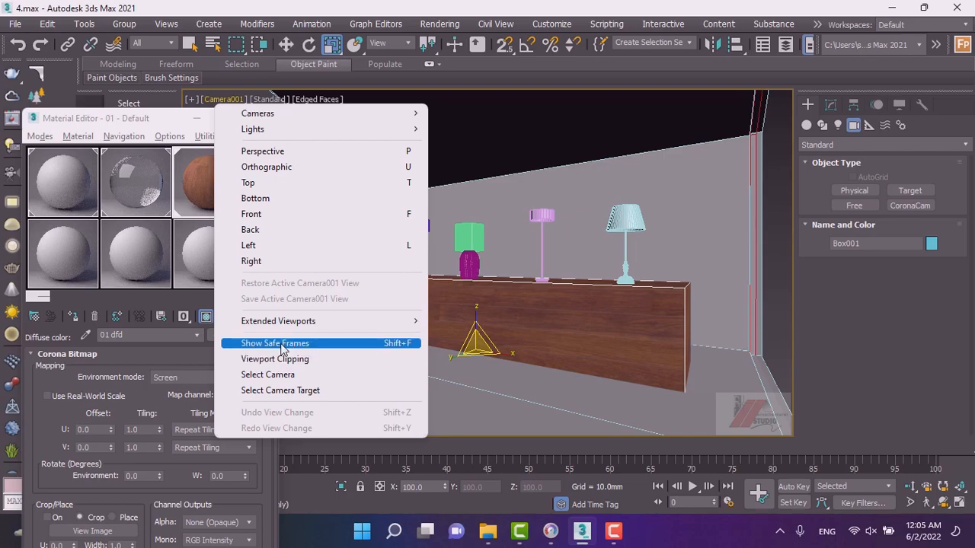
left_click(274, 375)
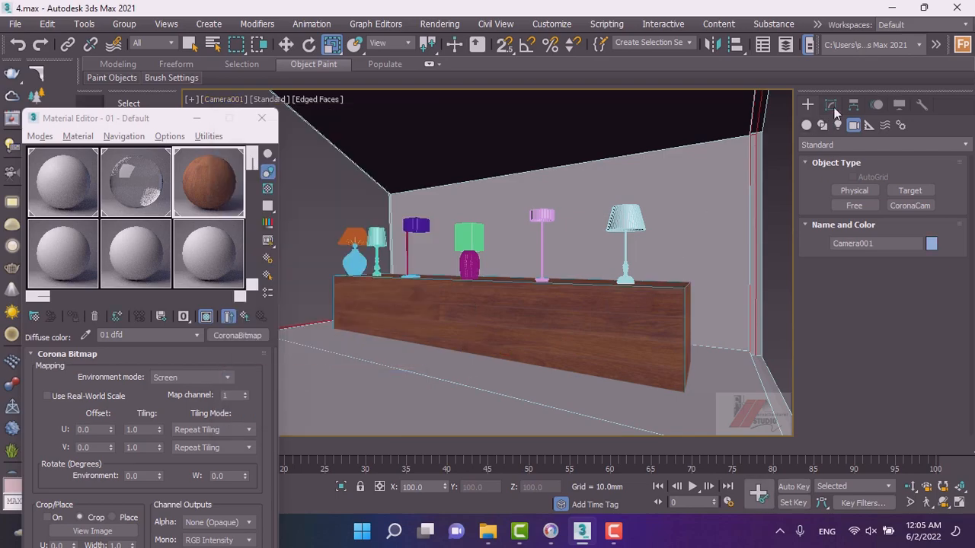
left_click(833, 104)
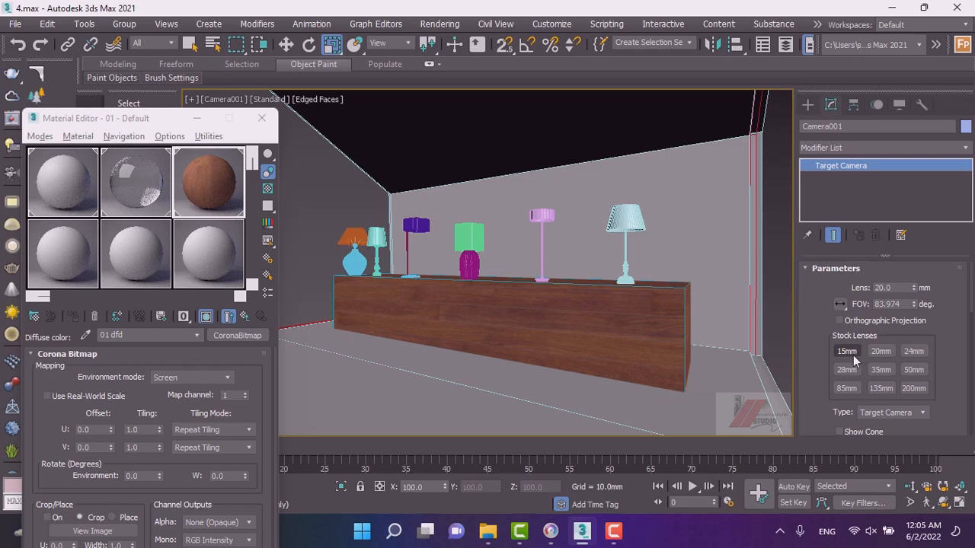
left_click(875, 351)
Dolly the camera and adjust its field of view to frame the shelf and lamps more closely.
left_click(943, 504)
mouse_move(542, 338)
left_mouse_down()
mouse_move(561, 333)
mouse_move(548, 279)
mouse_move(556, 343)
mouse_move(539, 335)
left_mouse_up()
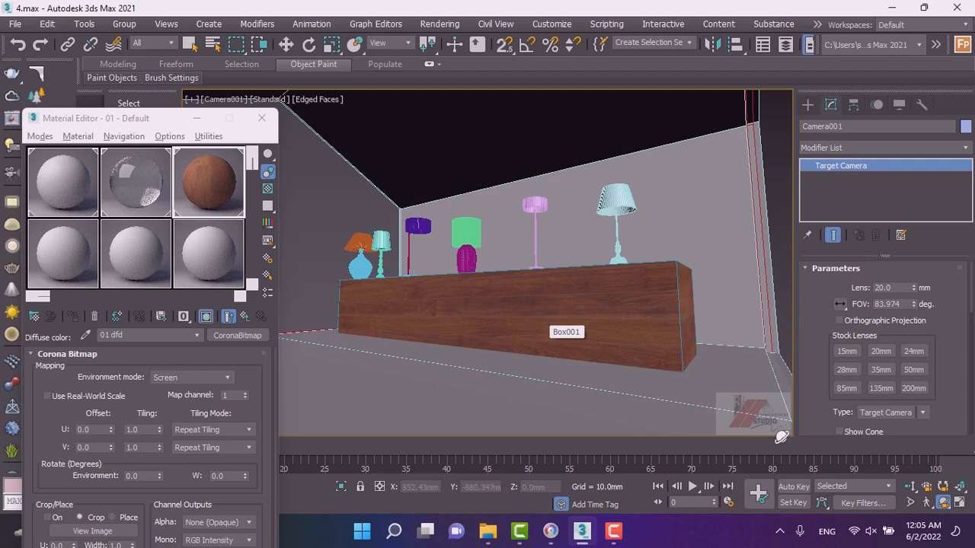
left_click(909, 486)
mouse_move(542, 313)
left_mouse_down()
mouse_move(544, 322)
mouse_move(536, 298)
left_mouse_up()
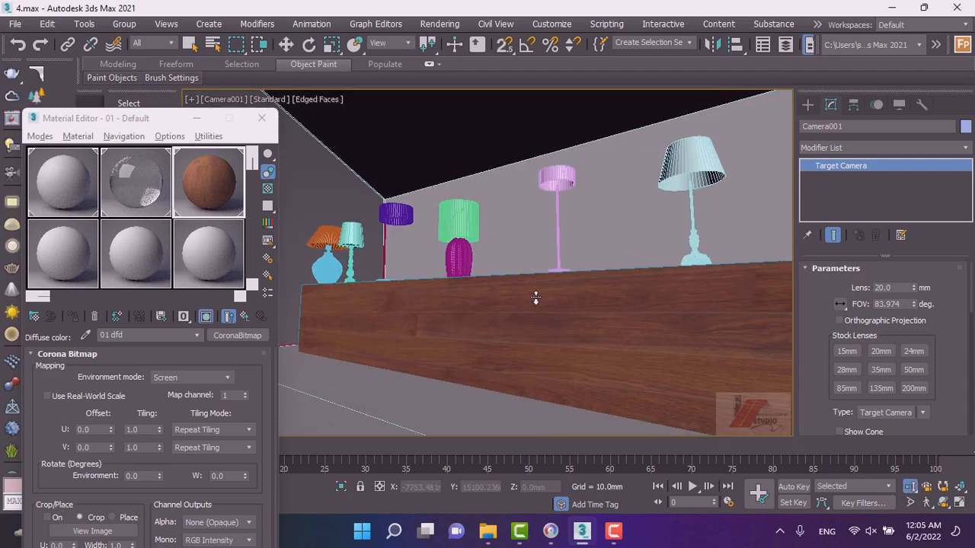
left_click(943, 503)
left_click_drag(553, 372, 586, 374)
right_click(550, 375)
key("f")
scroll(551, 348, "up", 3)
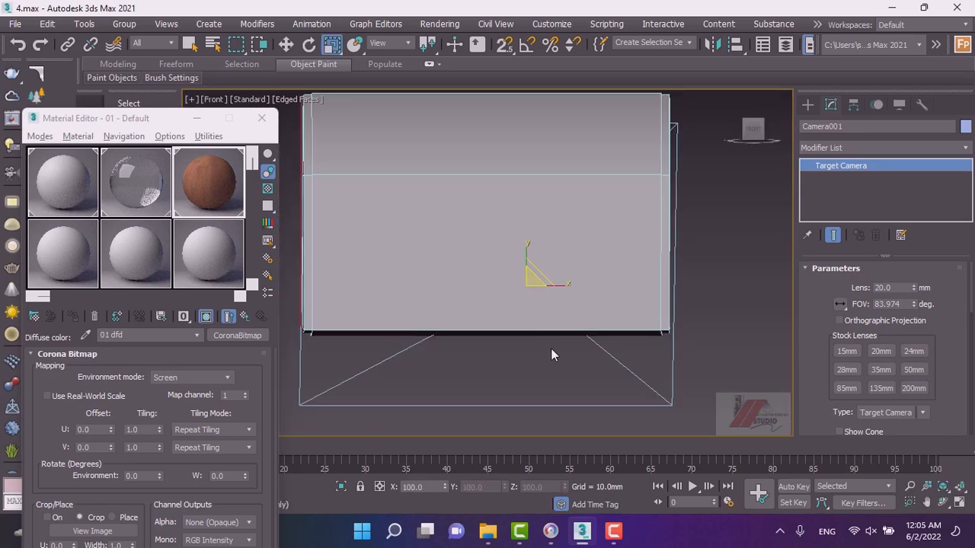
key("t")
scroll(556, 353, "down", 4)
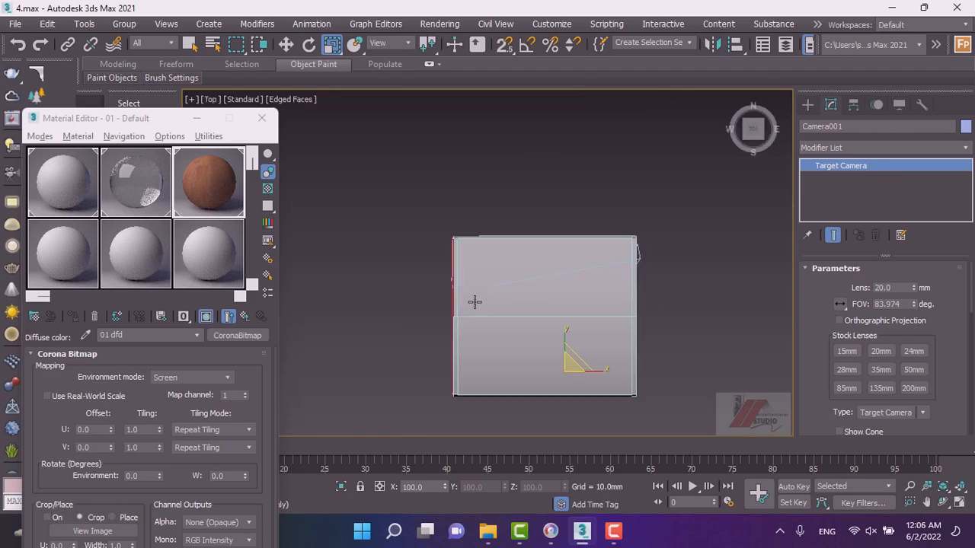
key("c")
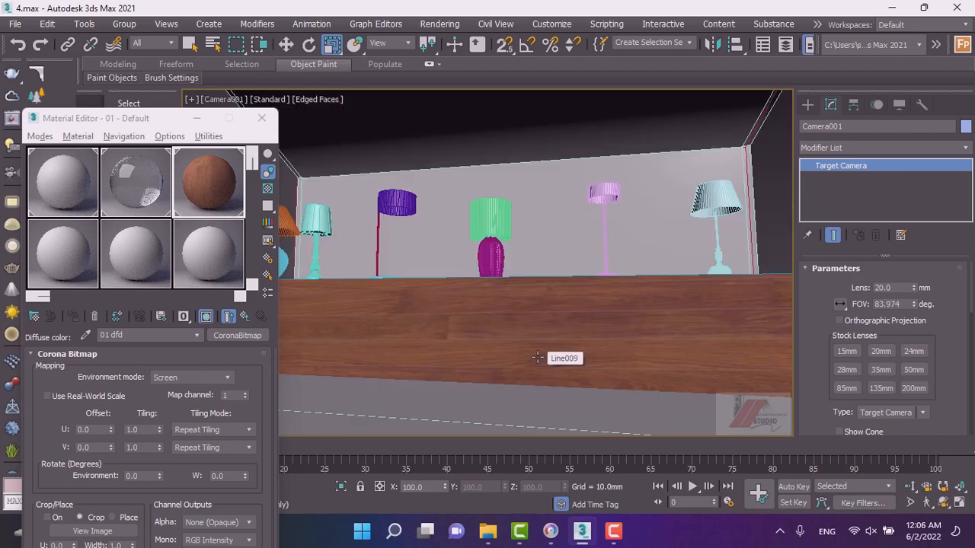
left_click(807, 104)
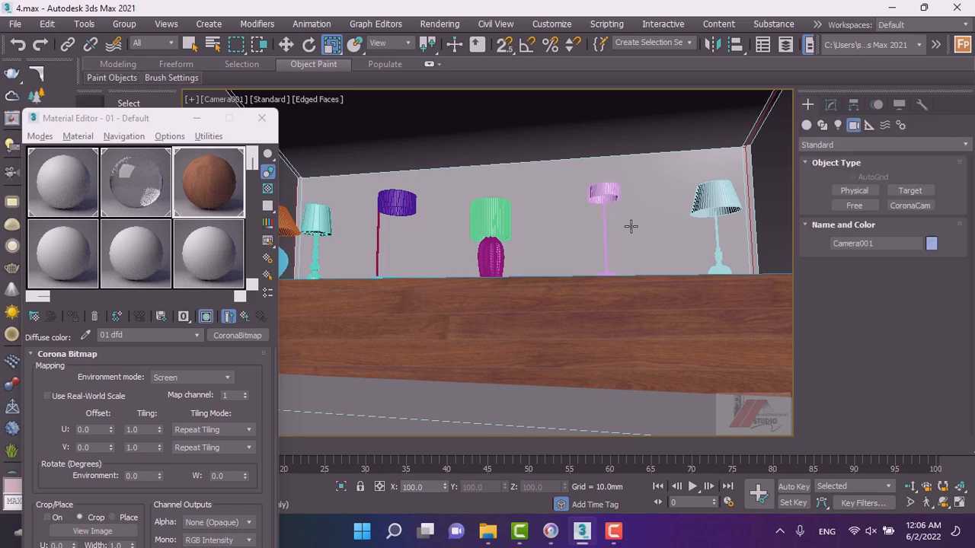
key("t")
scroll(587, 285, "down", 5)
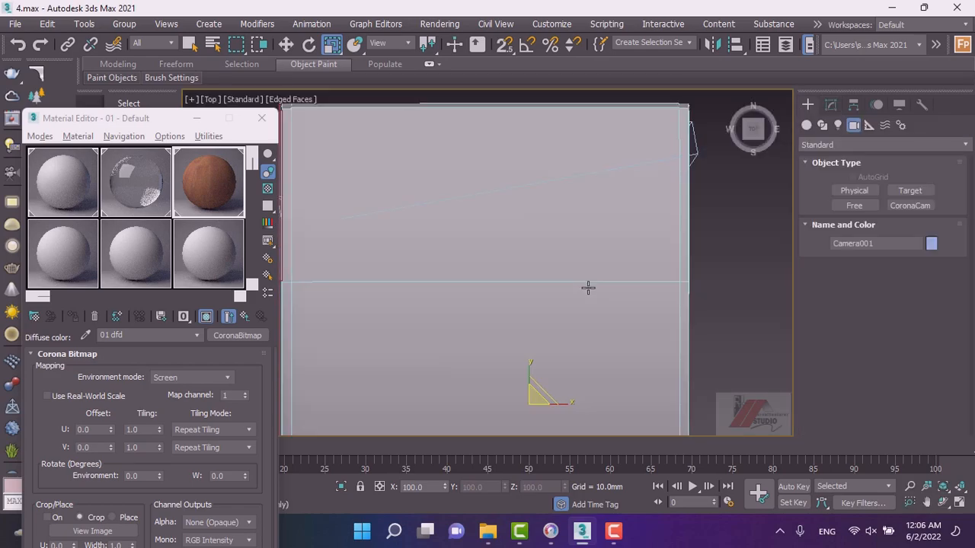
scroll(550, 313, "up", 3)
scroll(550, 313, "down", 3)
key("Delete")
key("ctrl+z")
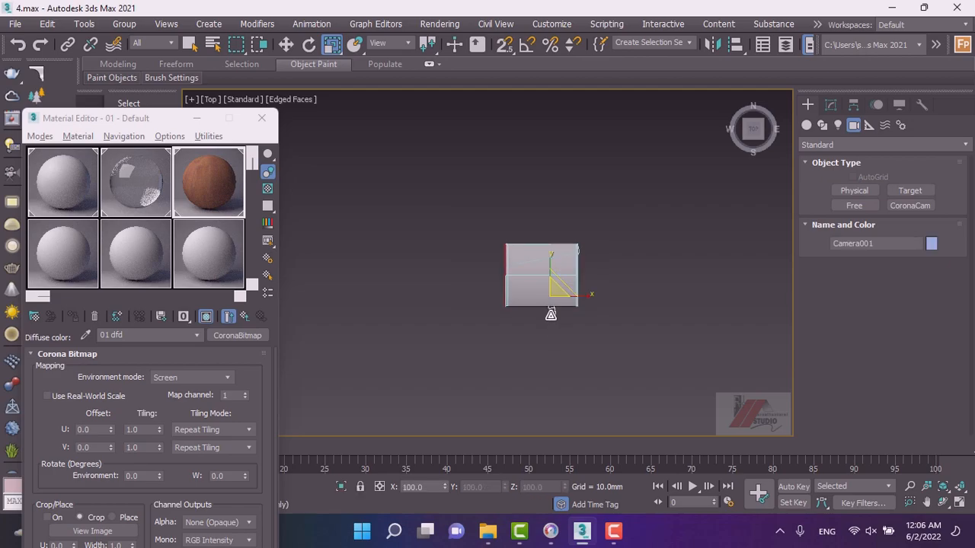
Delete the existing camera in the top view.
left_click(287, 45)
scroll(518, 342, "up", 2)
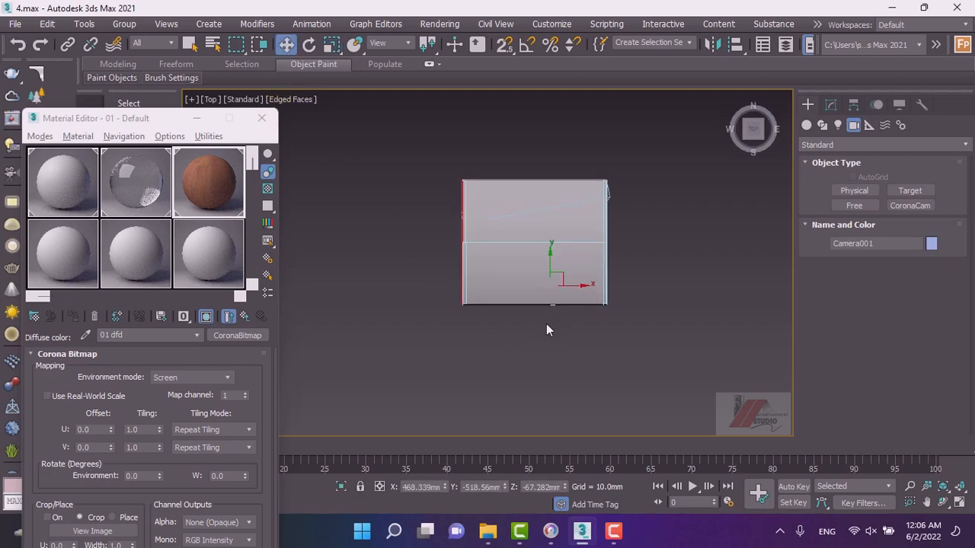
scroll(548, 320, "down", 2)
key("Delete")
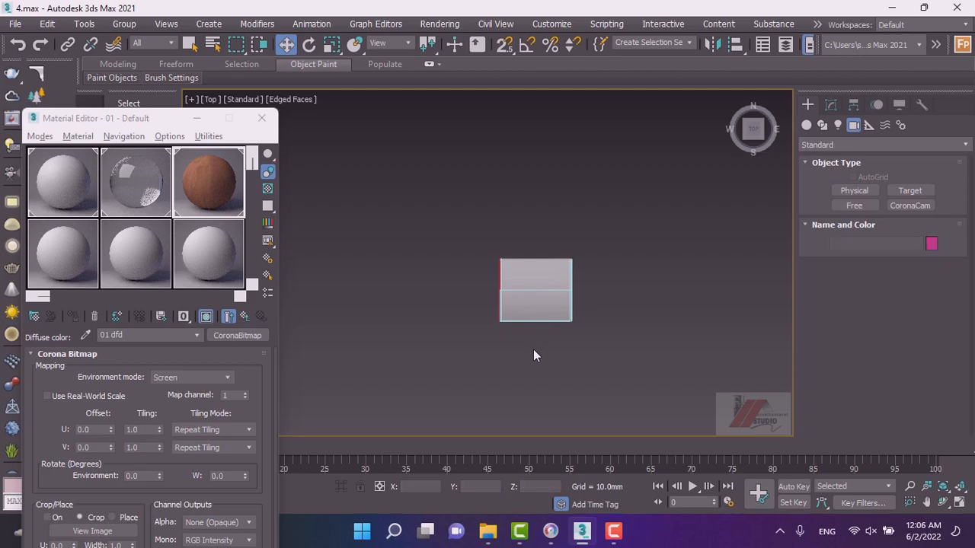
Create a new target camera in the top view, placed in front of the room and aimed into it.
left_click(909, 190)
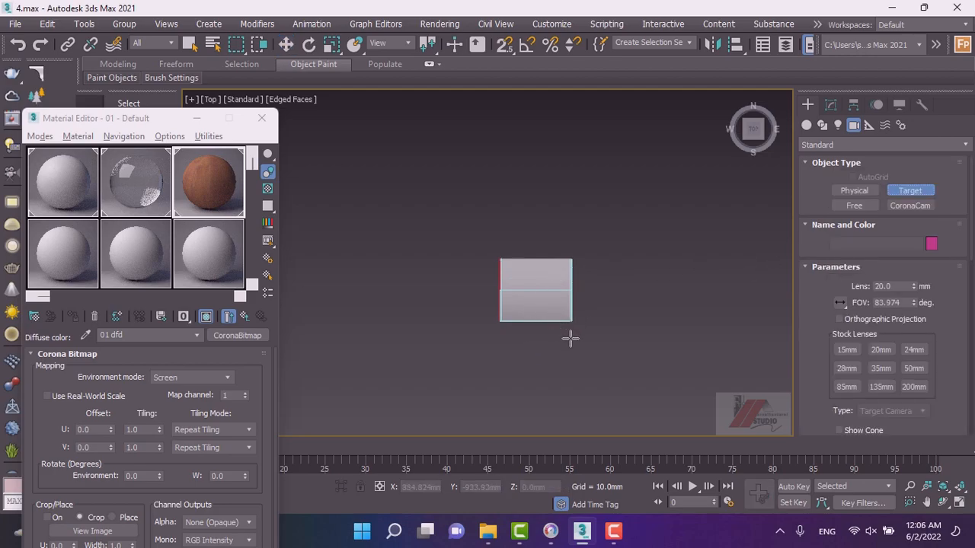
left_click_drag(571, 342, 542, 282)
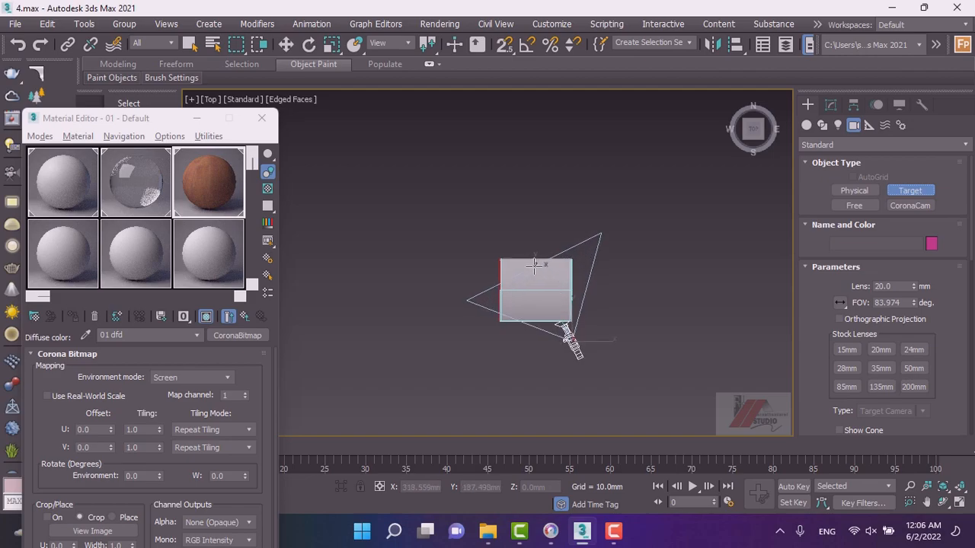
key("w")
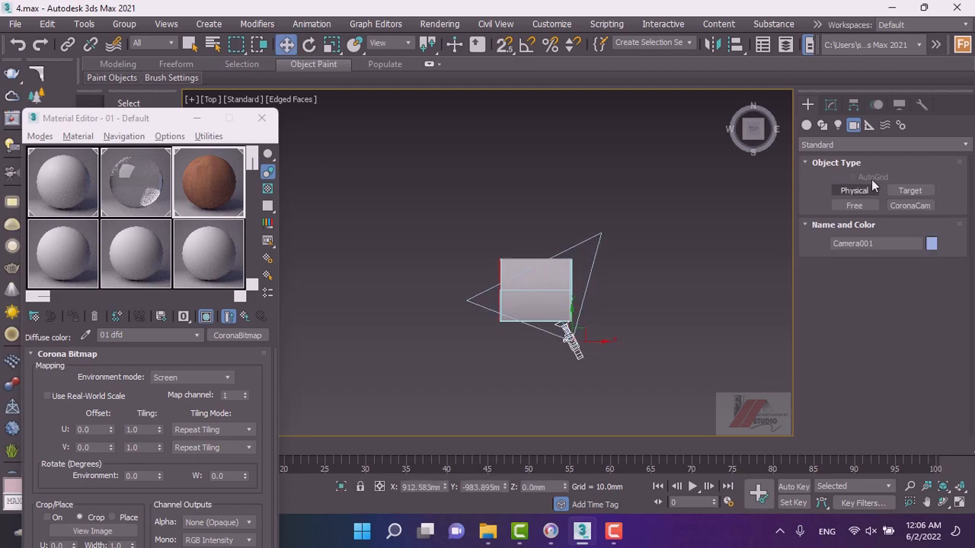
Set the new camera's lens to the 35mm stock lens and move the camera forward toward the shelf in the top view.
left_click(830, 107)
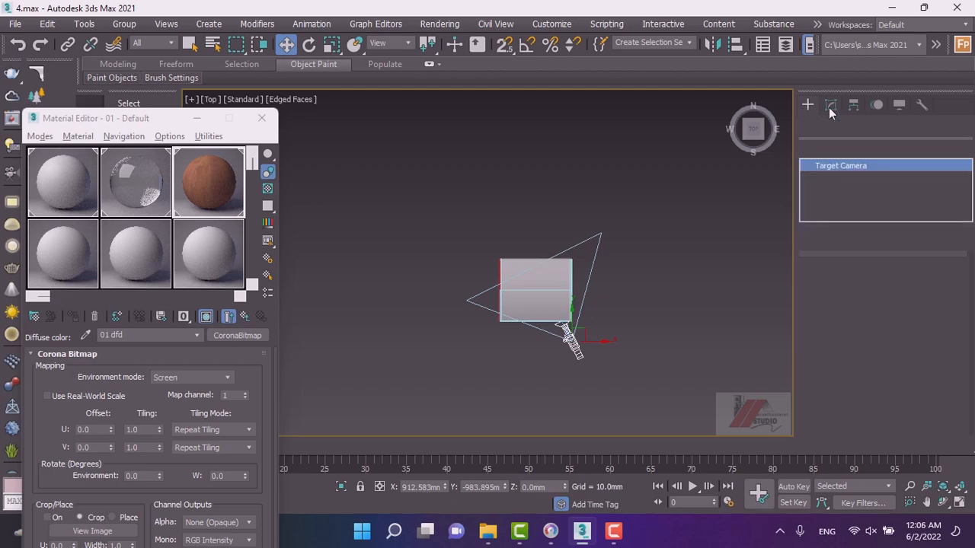
left_click(884, 370)
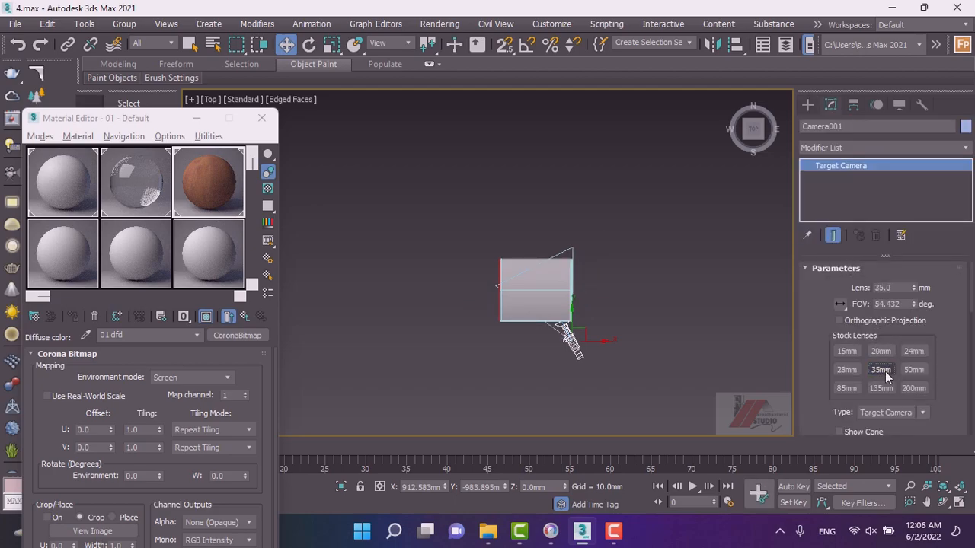
scroll(565, 336, "up", 4)
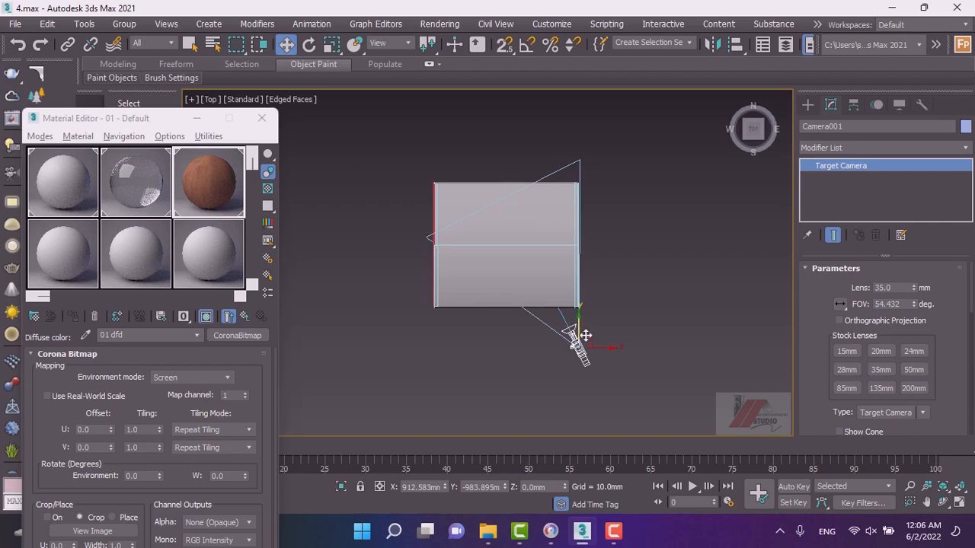
left_click_drag(577, 318, 567, 284)
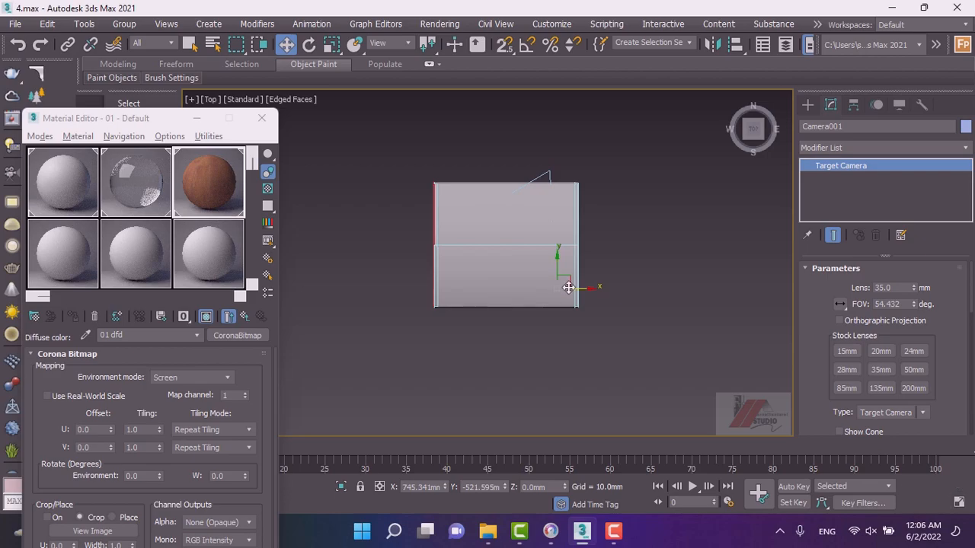
Switch to the camera view and dolly the camera to frame the shelf and lamps.
key("c")
left_click(262, 118)
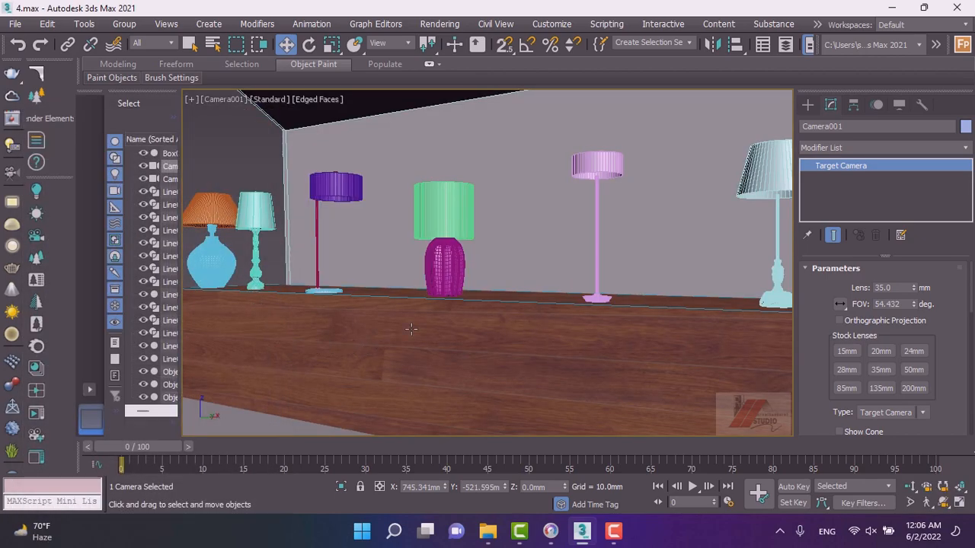
middle_click_drag(408, 328, 381, 326)
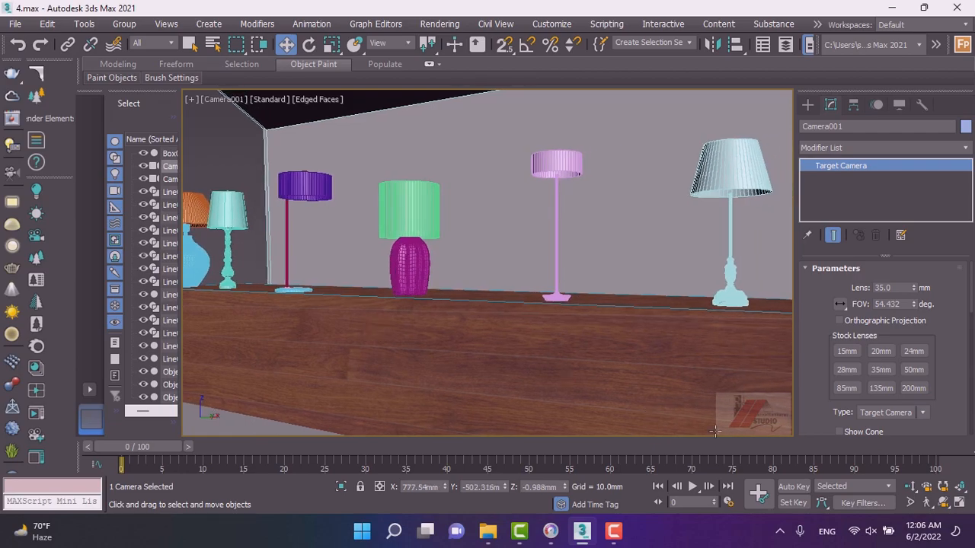
left_click(909, 487)
left_click_drag(487, 351, 506, 359)
middle_click_drag(496, 358, 516, 358)
left_click_drag(500, 350, 506, 351)
middle_click_drag(558, 359, 544, 353)
left_click_drag(537, 350, 530, 347)
middle_click_drag(529, 351, 523, 328)
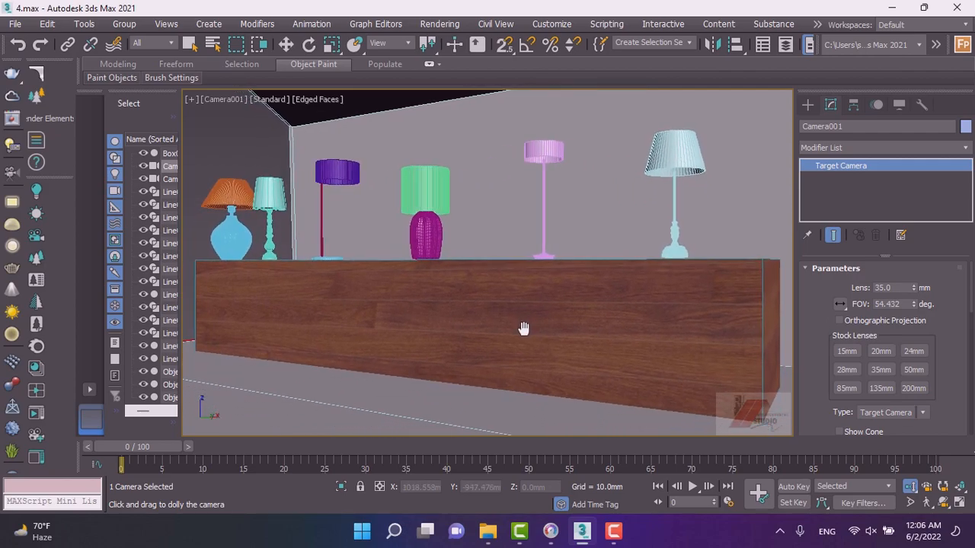
right_click(521, 320)
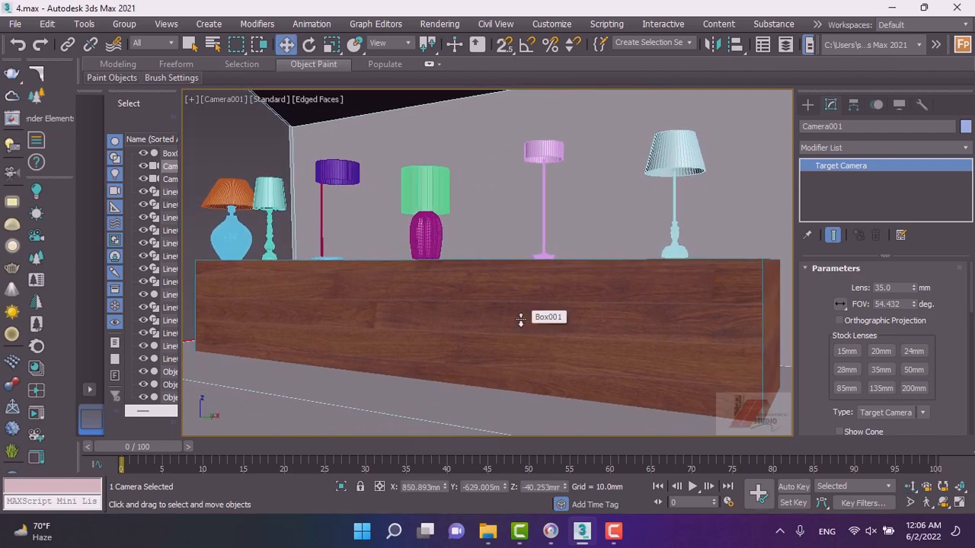
Select the six lamp shades and open the Material Editor.
left_click(807, 105)
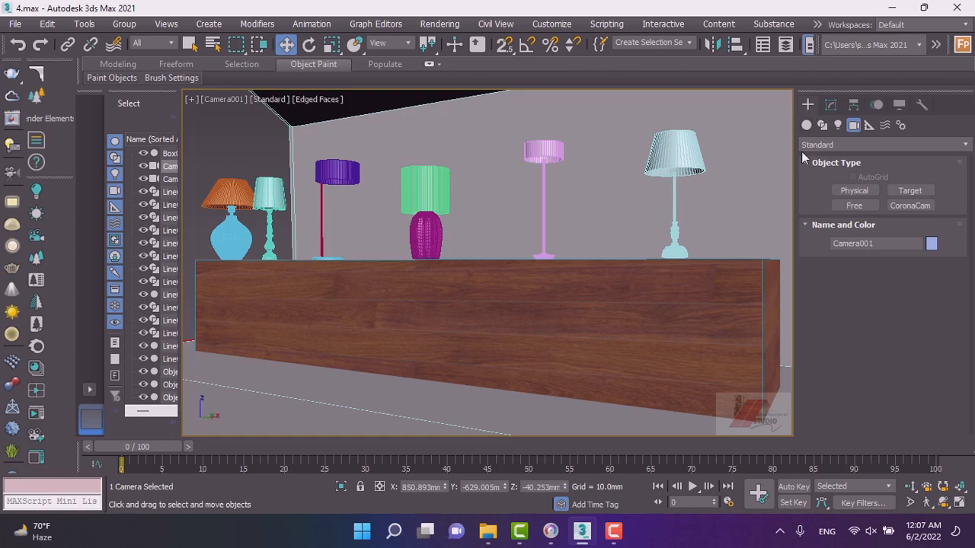
left_click(542, 153)
left_click(666, 152, "ctrl")
left_click(423, 190, "ctrl")
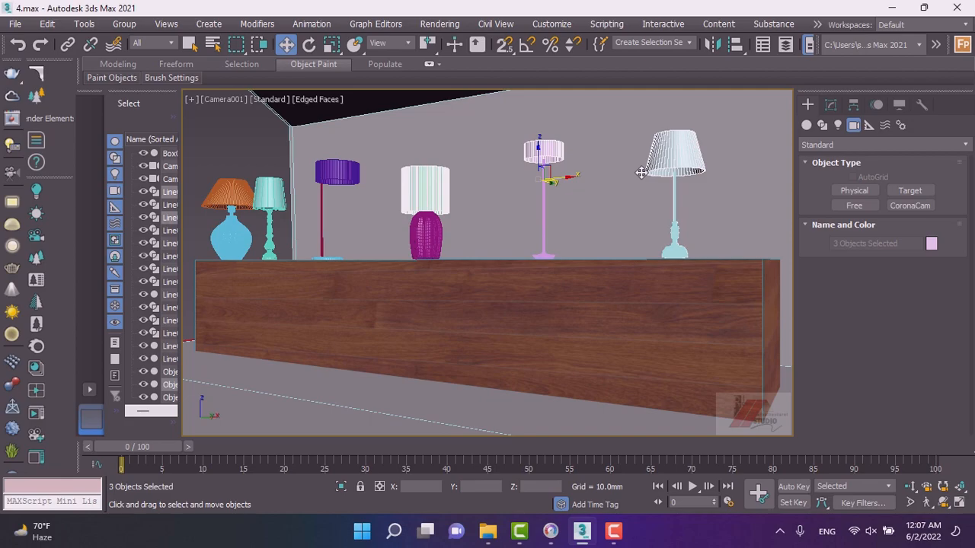
left_click(335, 174, "ctrl")
left_click(274, 195, "ctrl")
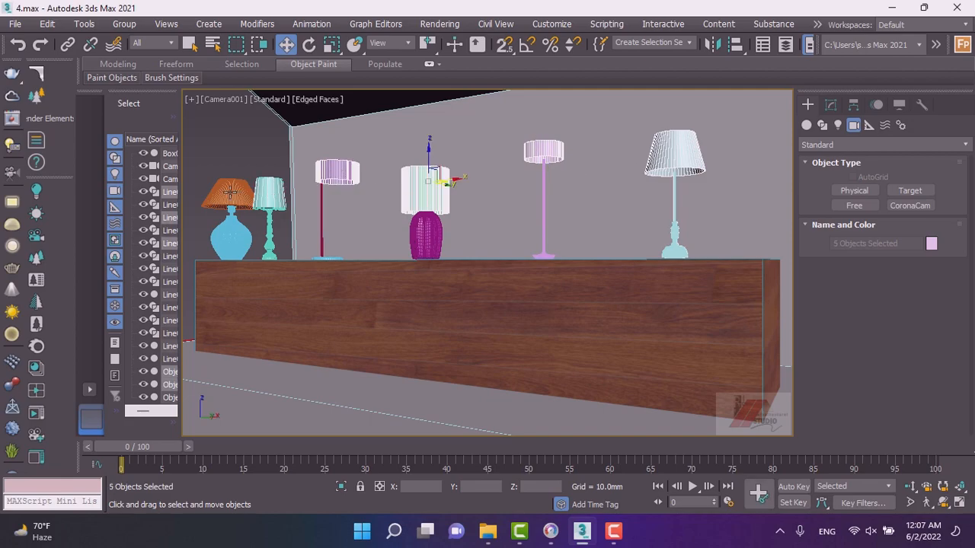
left_click(229, 193, "ctrl")
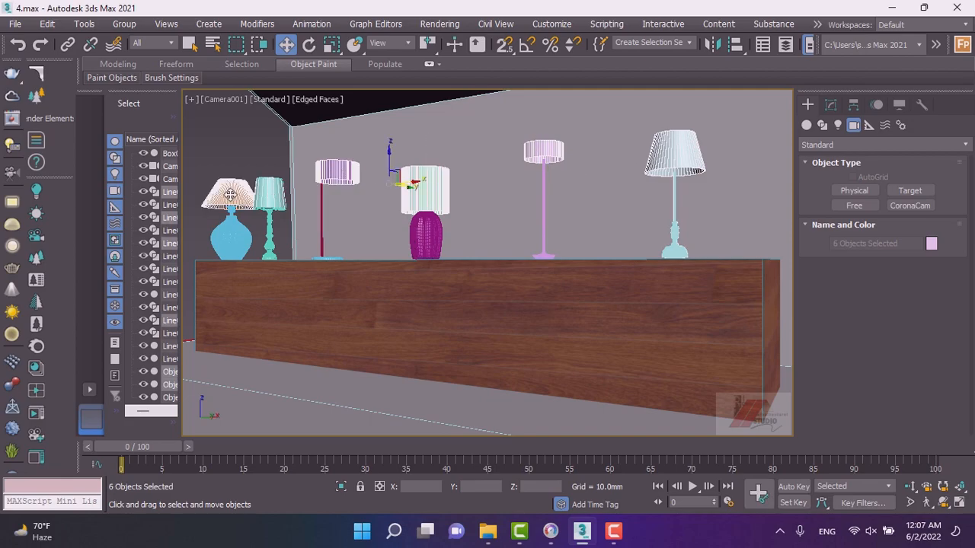
key("m")
left_click_drag(158, 122, 433, 80)
Pick an unused Corona sample slot and set its translucency fraction to 0.6.
left_click(332, 211)
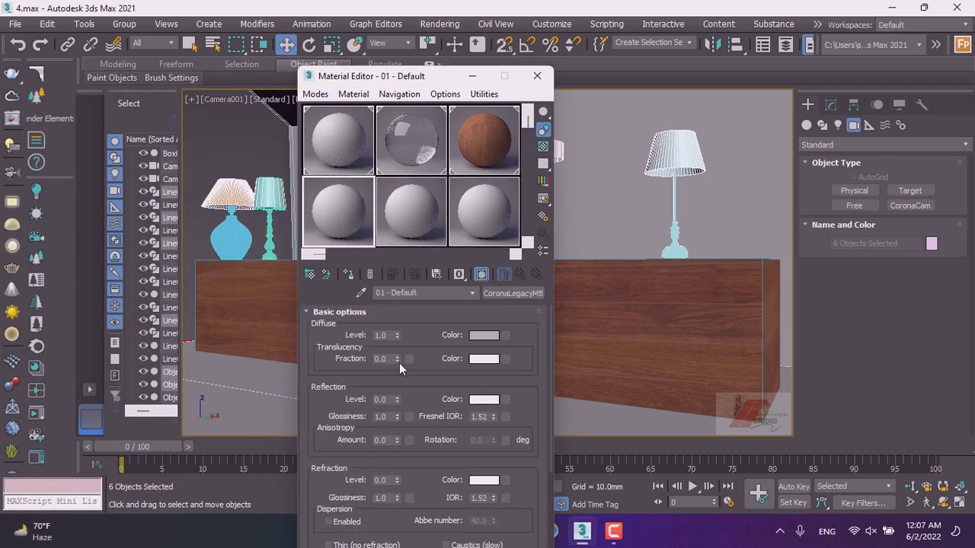
left_click_drag(398, 358, 397, 271)
left_click_drag(392, 356, 396, 383)
left_click_drag(391, 358, 362, 360)
left_click(393, 358)
type("6")
key("Return")
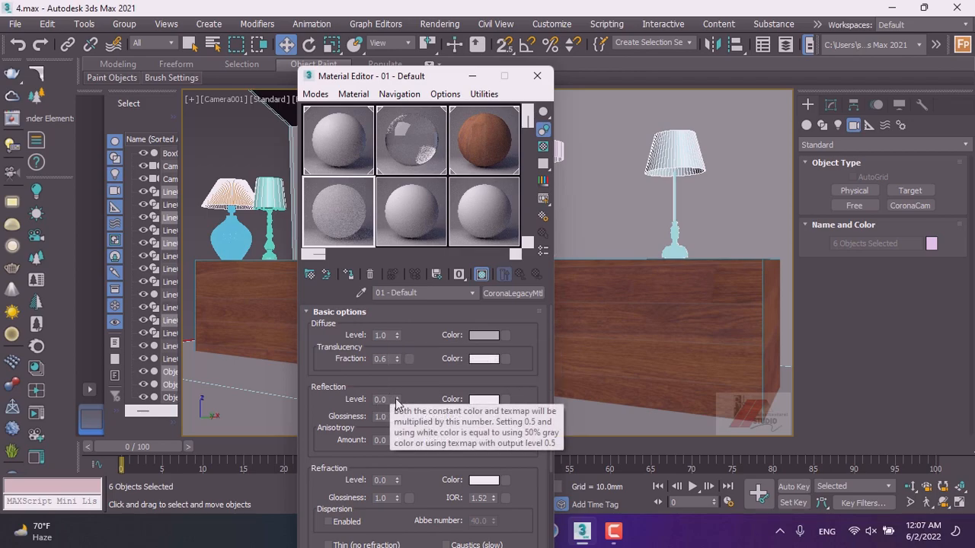
Set reflection level 0.17, glossiness 0.31, anisotropy 0.19, and refraction level 0.4 with glossiness 0.96.
left_click_drag(396, 401, 396, 388)
left_click_drag(397, 440, 396, 425)
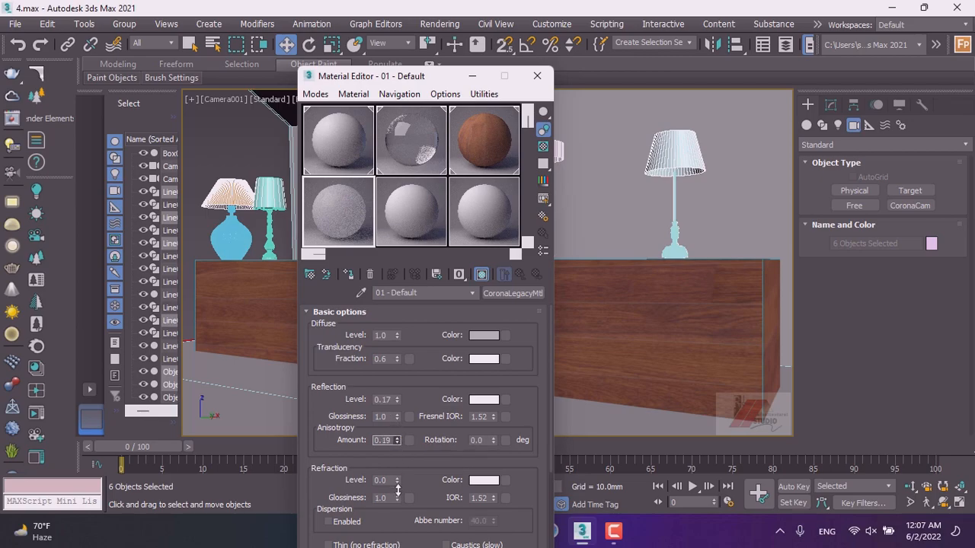
left_click_drag(397, 480, 396, 468)
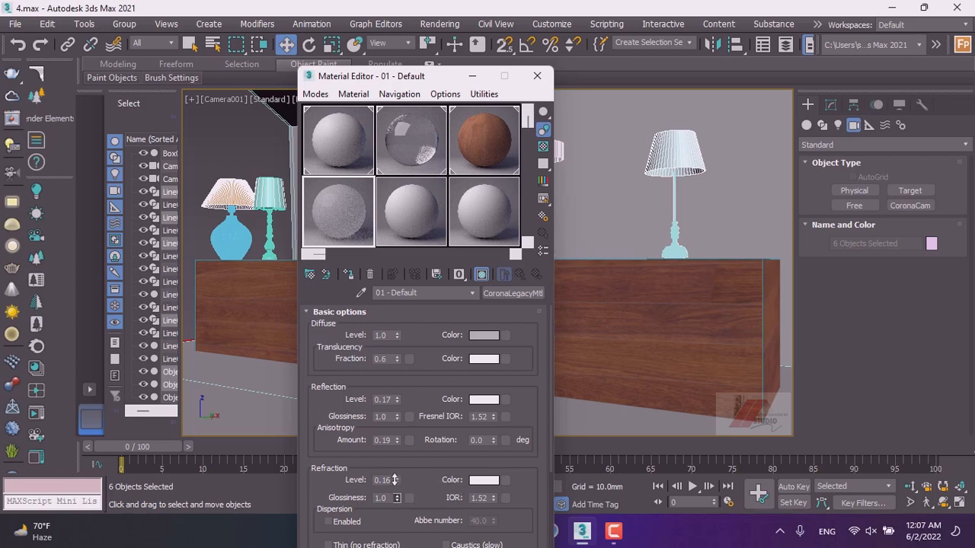
left_click_drag(396, 497, 396, 445)
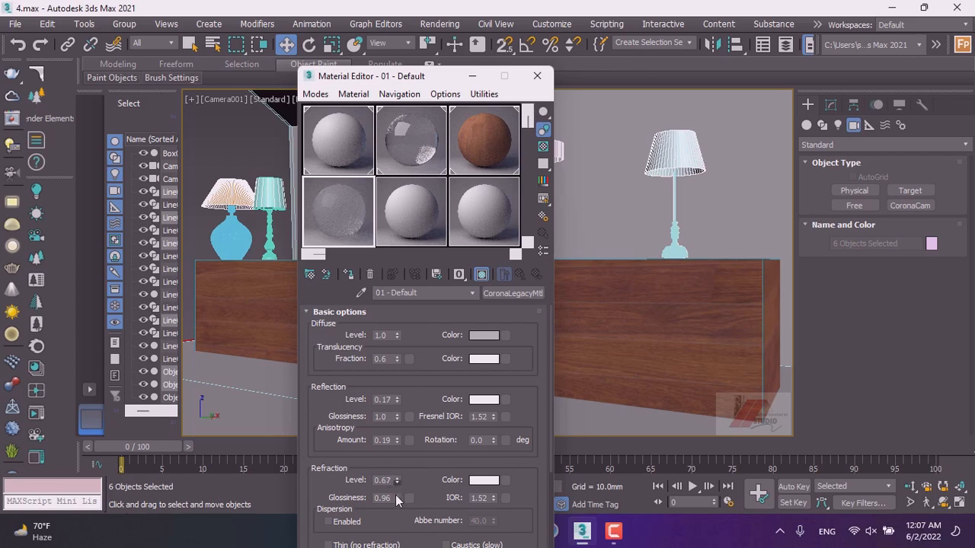
mouse_move(396, 479)
left_mouse_down()
mouse_move(398, 533)
mouse_move(399, 11)
mouse_move(399, 479)
left_mouse_up()
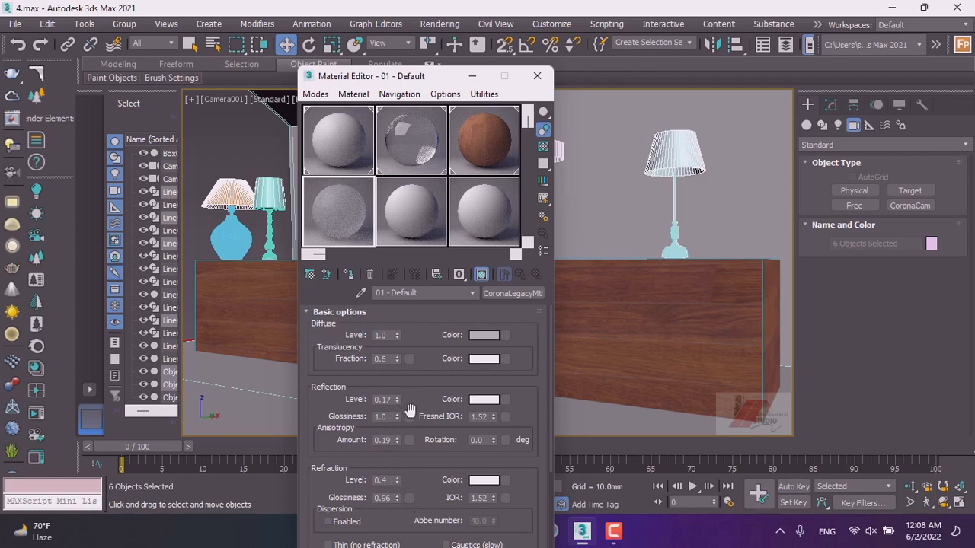
left_click_drag(396, 418, 395, 466)
Set the material's diffuse color to light brown (RGB 148, 98, 65).
left_click(485, 335)
left_click_drag(385, 182, 304, 157)
left_click(409, 147)
left_click(409, 121)
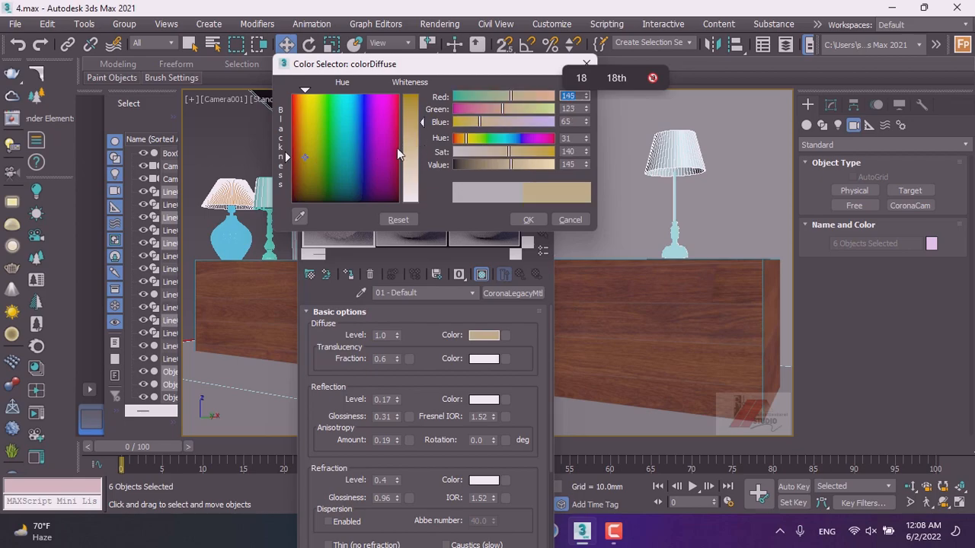
left_click_drag(297, 143, 335, 162)
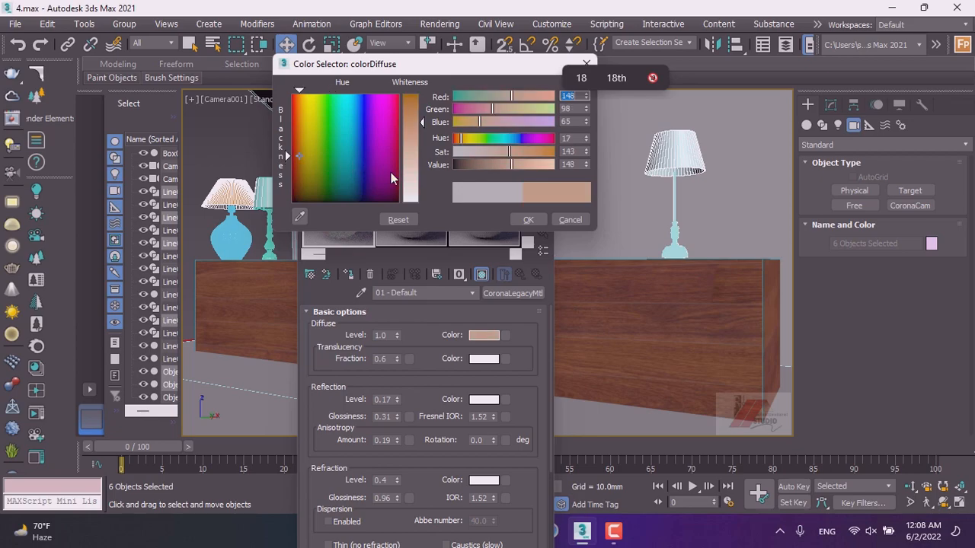
left_click(528, 220)
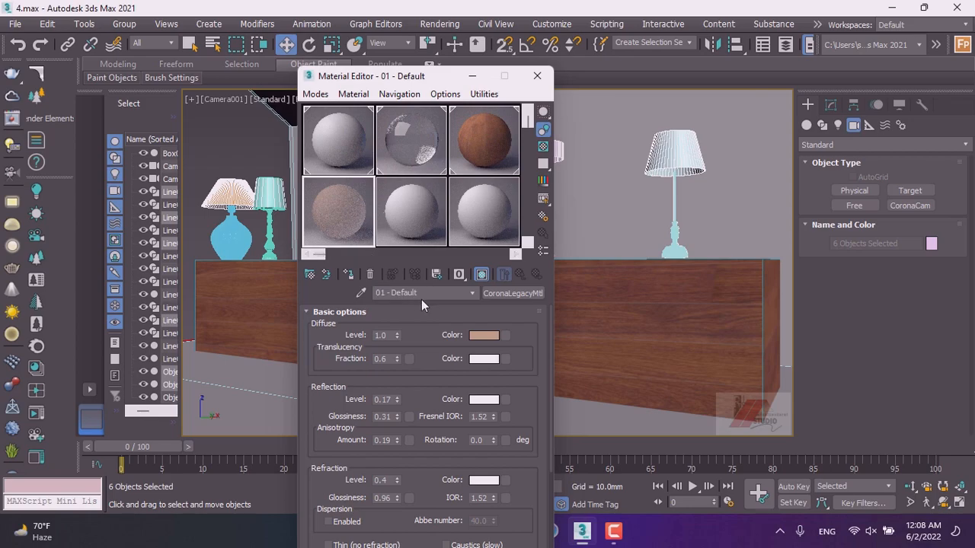
Assign the material to the selected lamp shades, renaming it 1212.
left_click(350, 277)
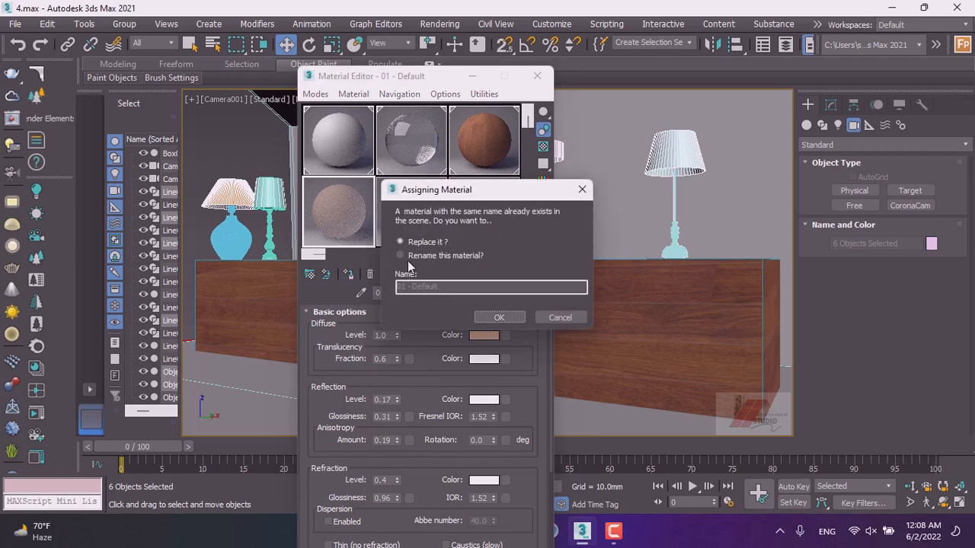
left_click(400, 256)
left_click_drag(442, 287, 388, 292)
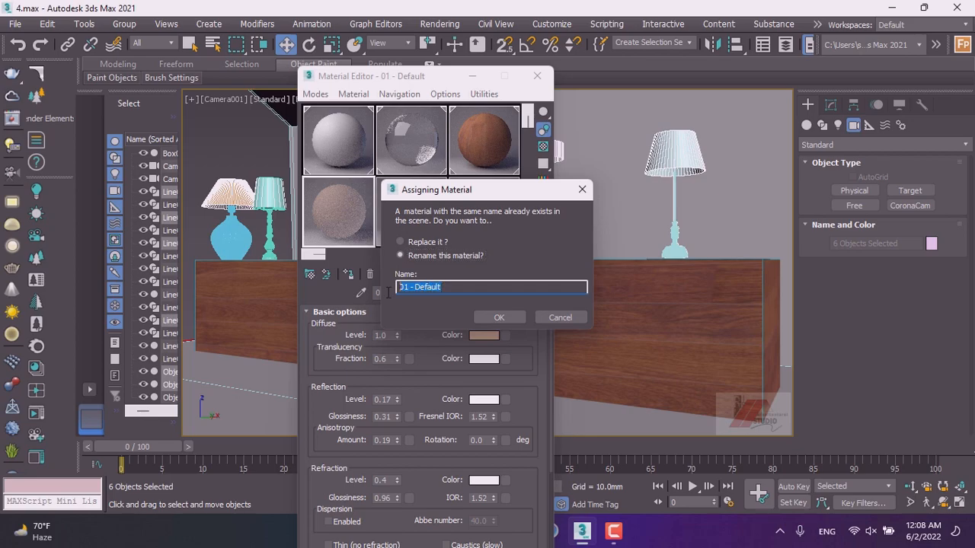
type("1212")
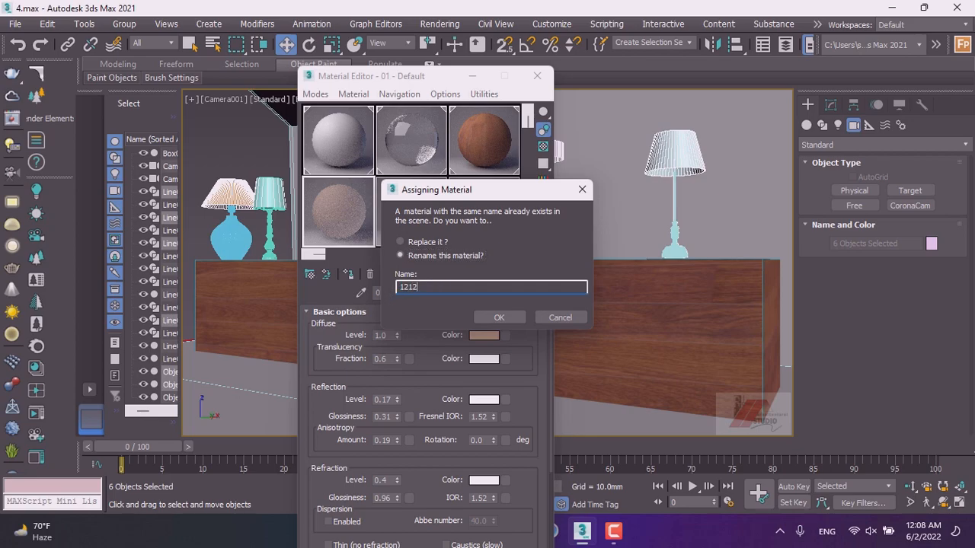
left_click(497, 317)
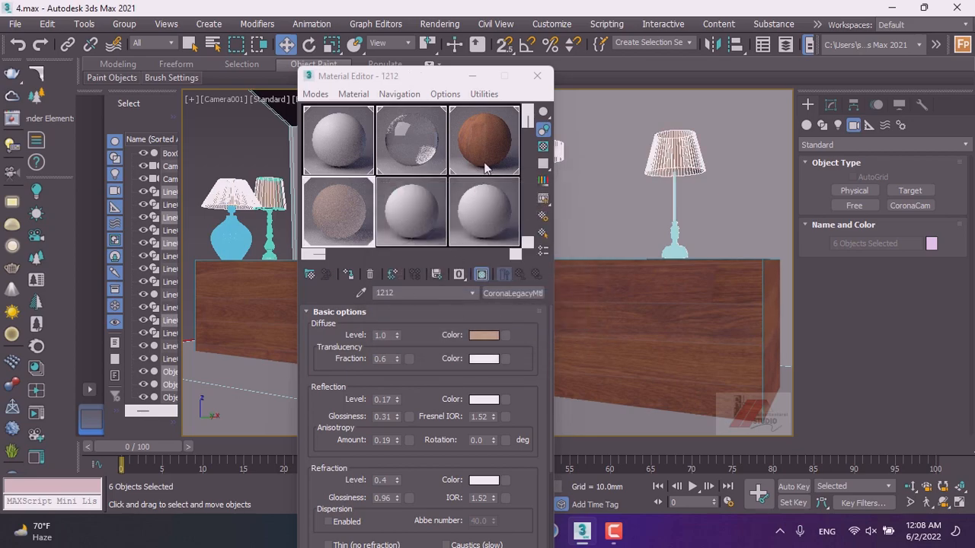
Copy the 1212 material's diffuse color into its reflection and refraction colors.
left_click(395, 228)
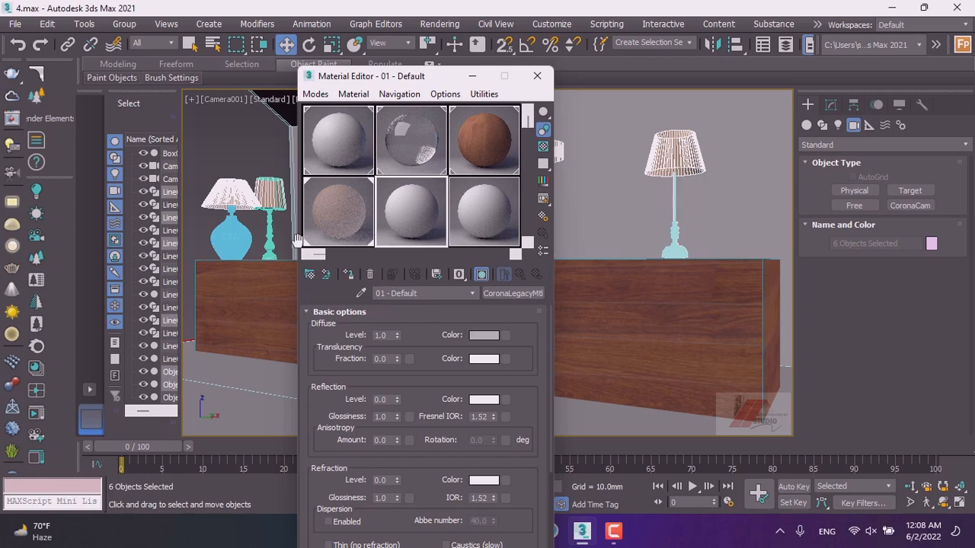
left_click(328, 217)
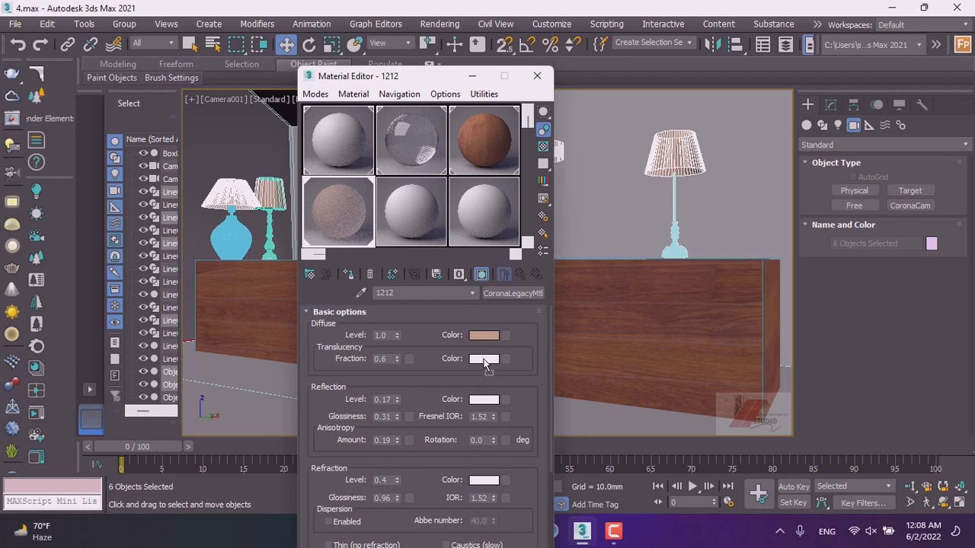
left_click_drag(485, 364, 479, 408)
left_click(488, 365)
left_click(409, 367)
left_click_drag(481, 406, 475, 488)
left_click(420, 368)
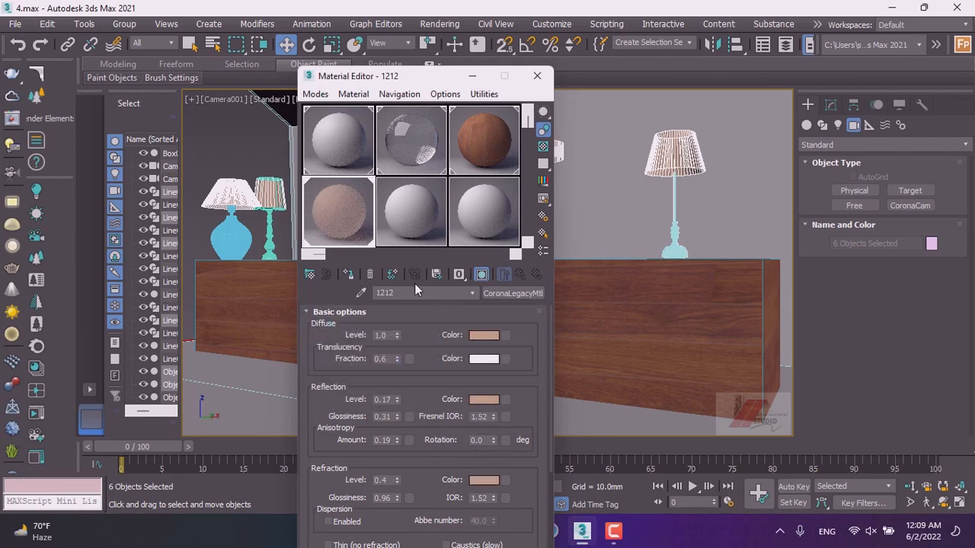
Select the next sample slot and set its diffuse color to dark gray (RGB 32, 32, 32).
left_click(407, 227)
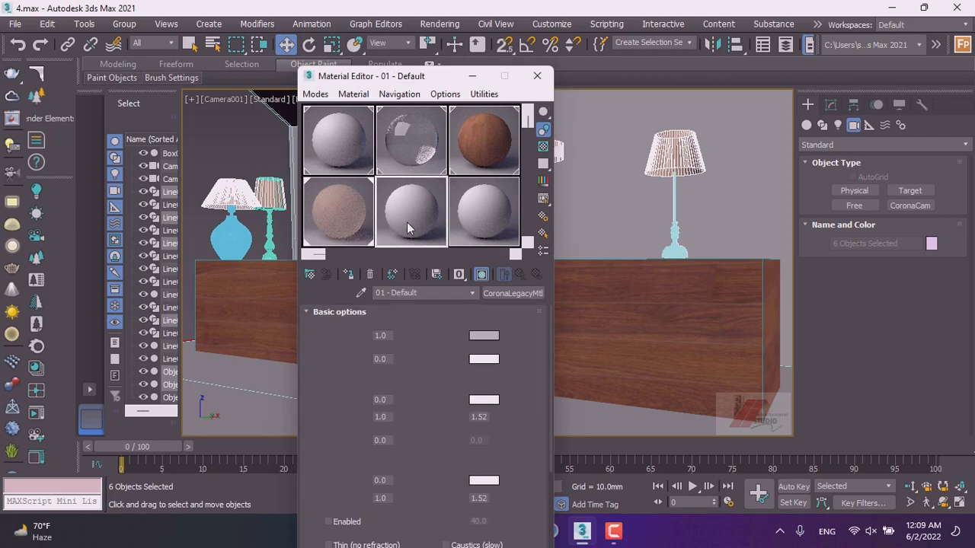
left_click(479, 337)
left_click_drag(423, 150, 423, 109)
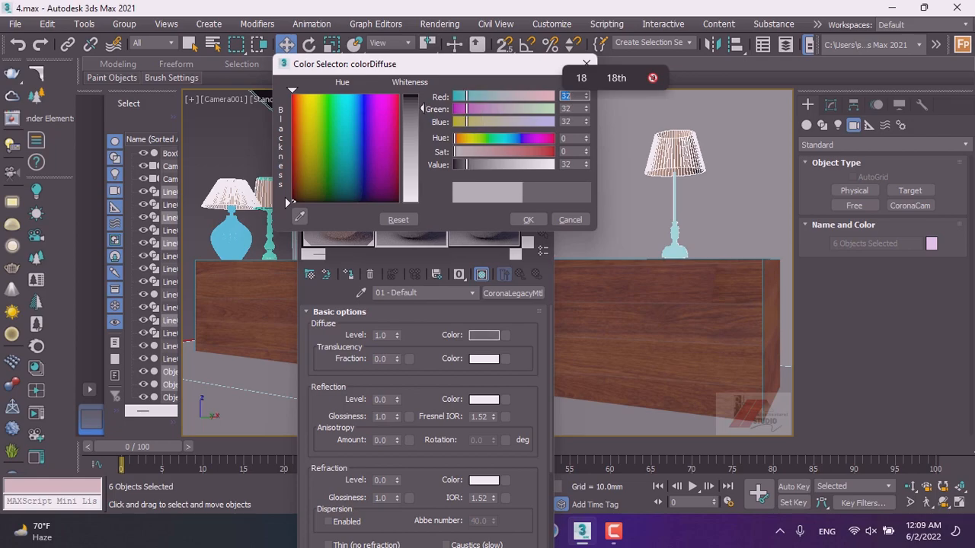
left_click(525, 220)
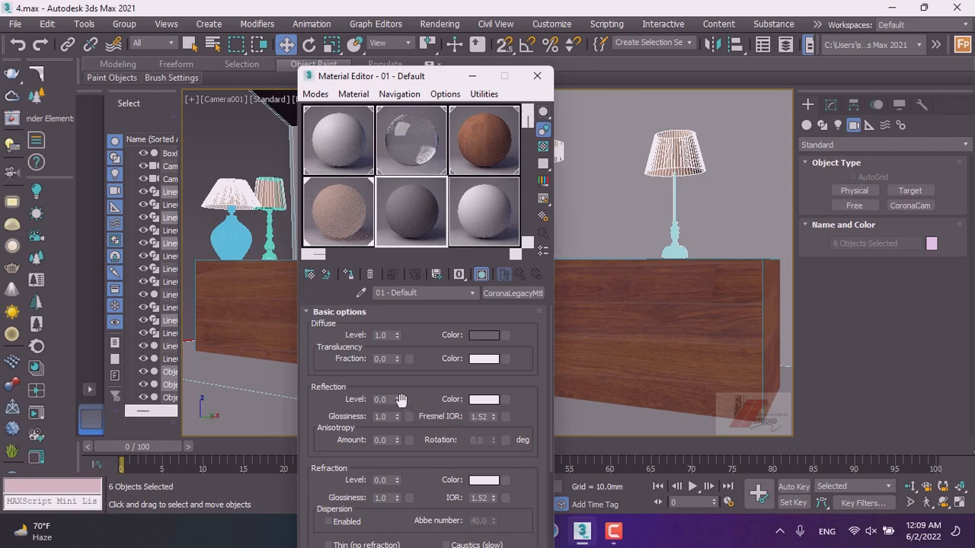
Set this material's reflection level to 0.21 and reset its refraction level to 0.
left_click_drag(393, 382, 396, 415)
left_click_drag(396, 479, 394, 417)
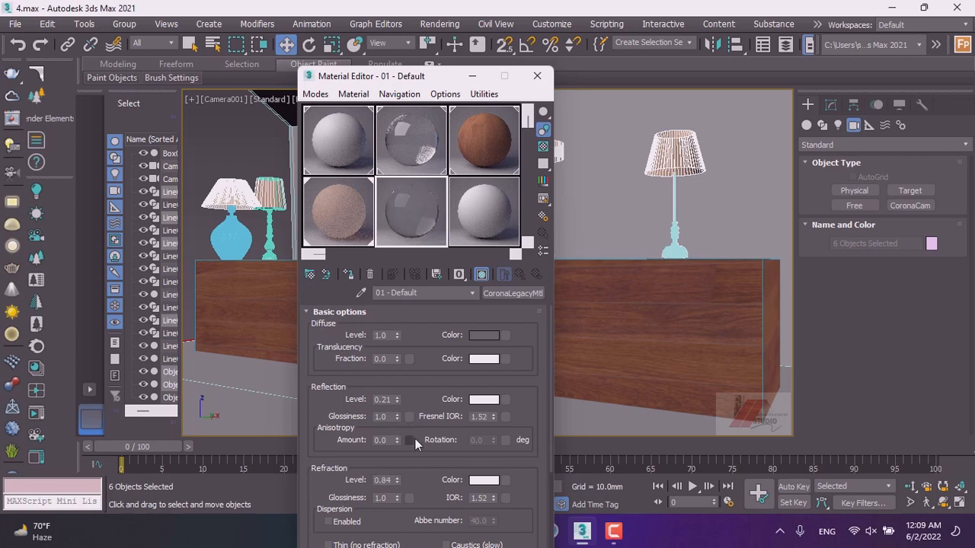
right_click(395, 484)
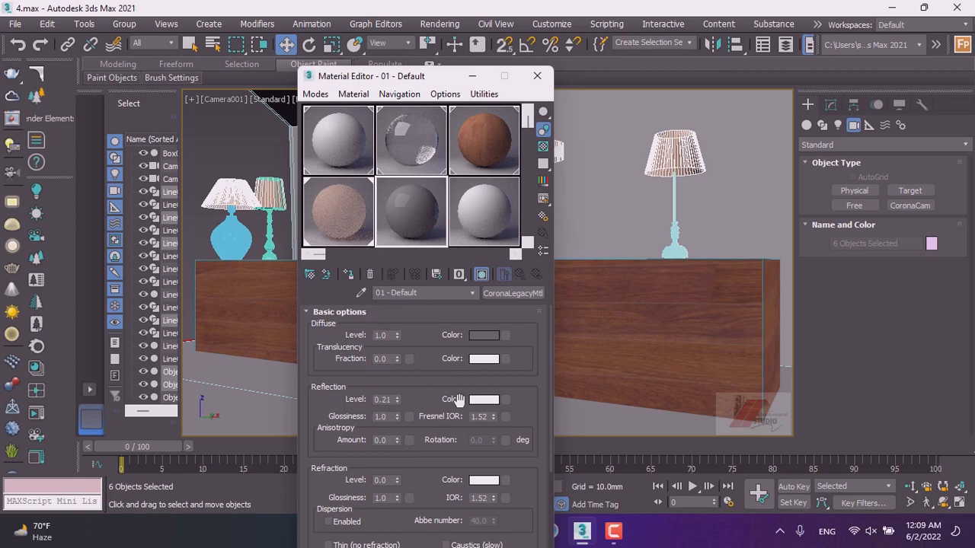
Set the material's diffuse color to a dark brown (RGB 55, 29, 12).
left_click(491, 338)
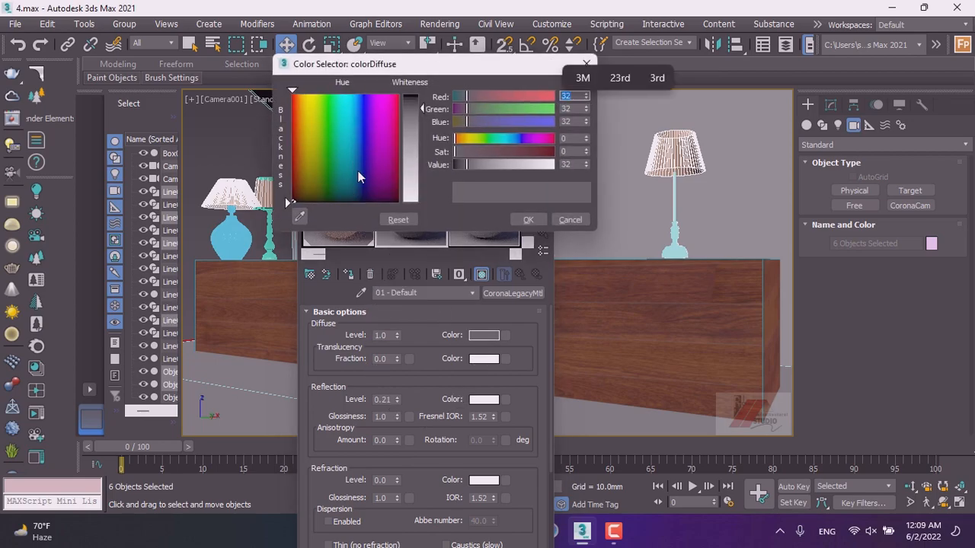
left_click_drag(302, 140, 301, 157)
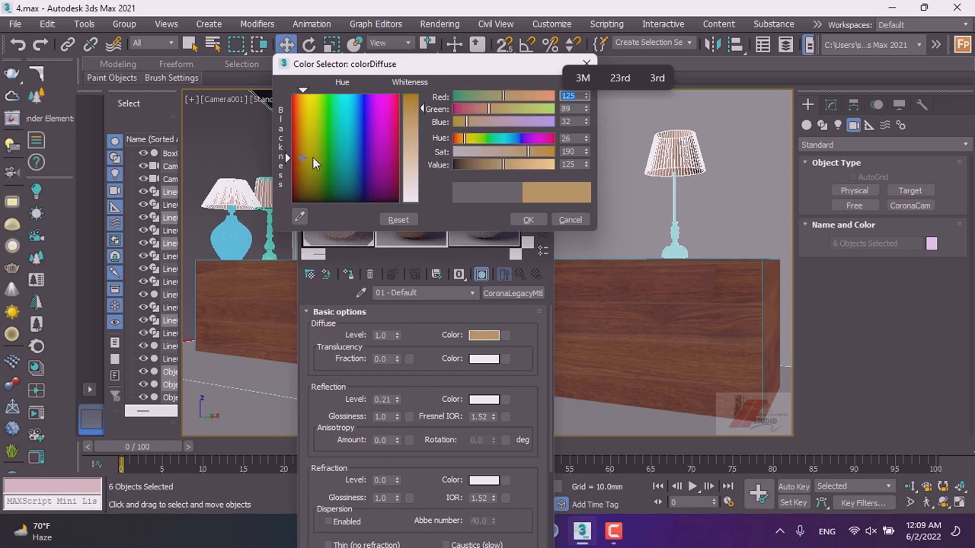
left_click(297, 156)
mouse_move(297, 156)
left_mouse_down()
mouse_move(304, 161)
mouse_move(307, 143)
mouse_move(294, 158)
mouse_move(303, 152)
mouse_move(305, 169)
mouse_move(288, 139)
mouse_move(294, 148)
left_mouse_up()
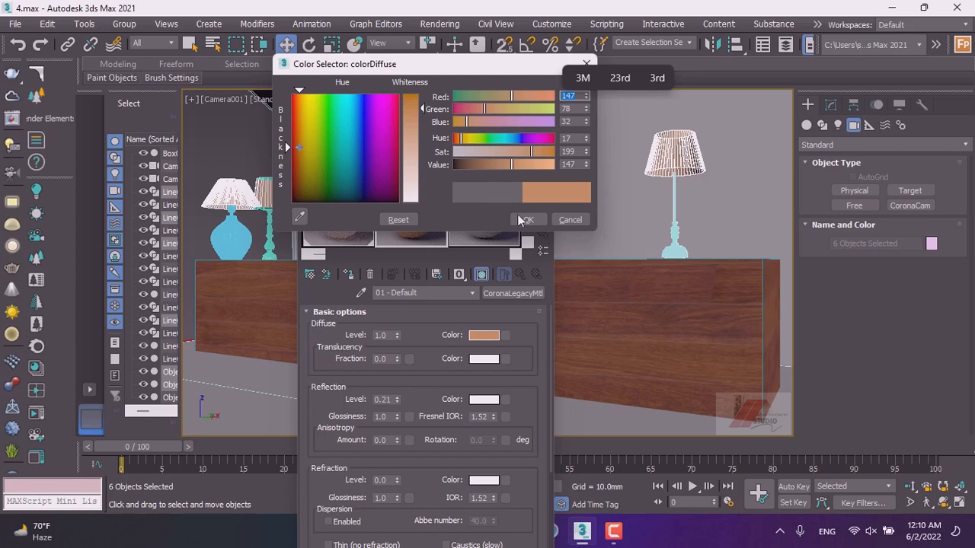
left_click_drag(512, 164, 474, 164)
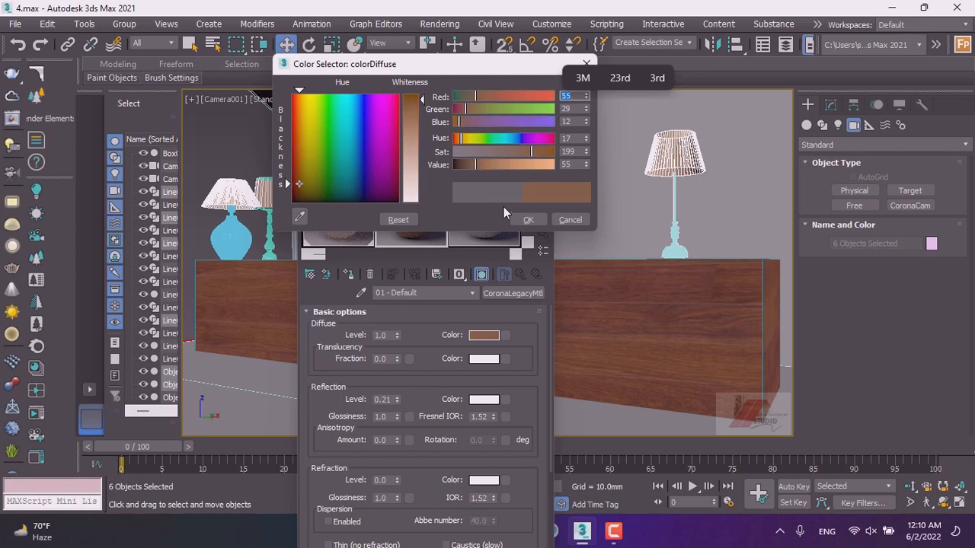
left_click(522, 221)
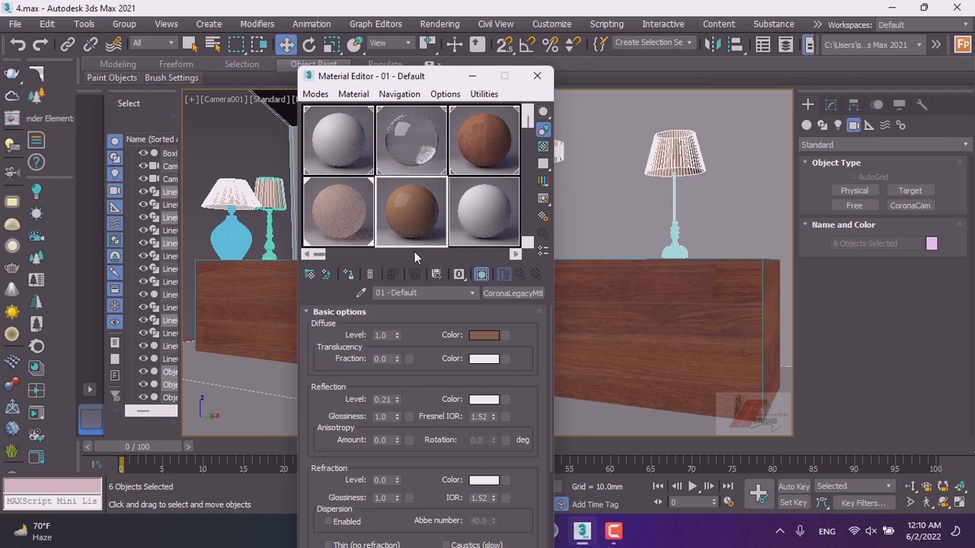
Lighten the diffuse color to a grayish brown (RGB 99, 79, 65).
left_click(486, 336)
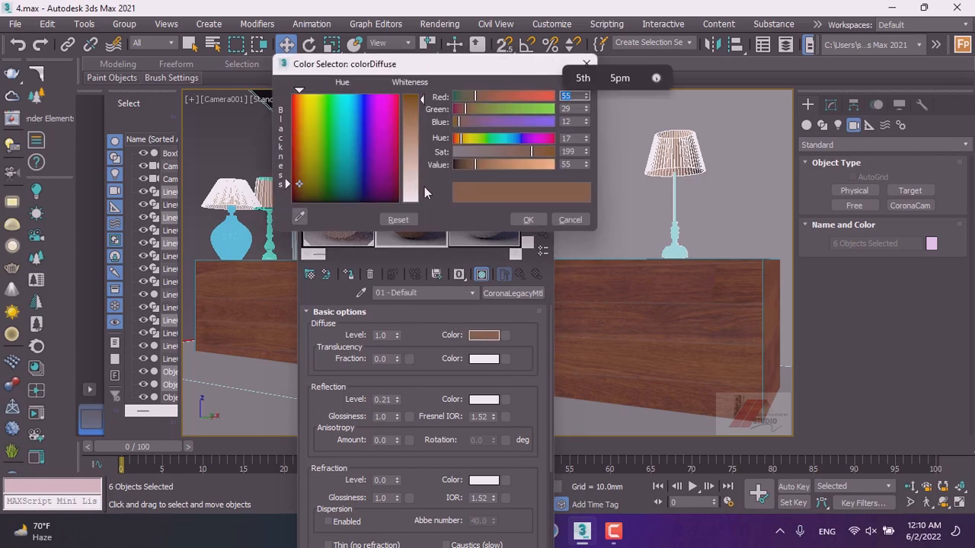
left_click_drag(419, 108, 420, 138)
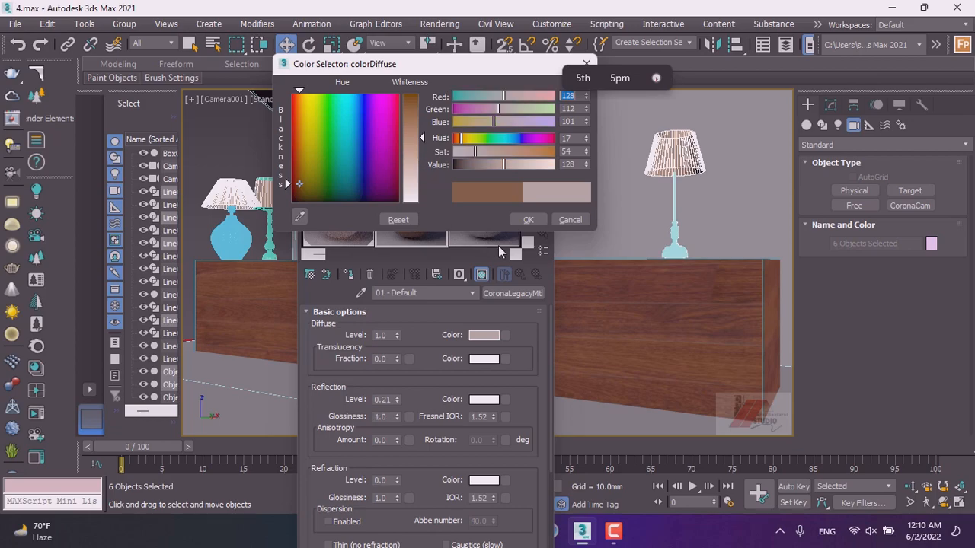
left_click(527, 220)
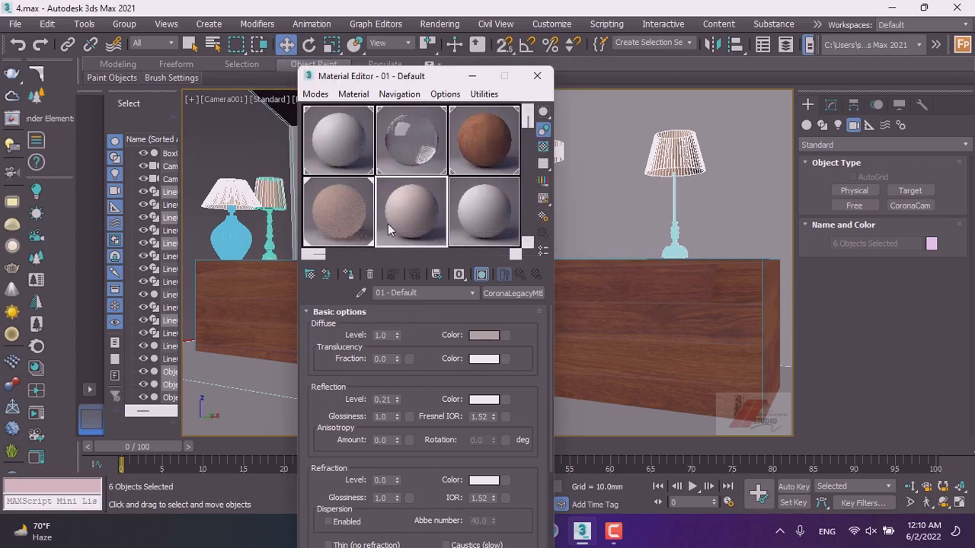
left_click(483, 335)
left_click_drag(416, 147, 417, 122)
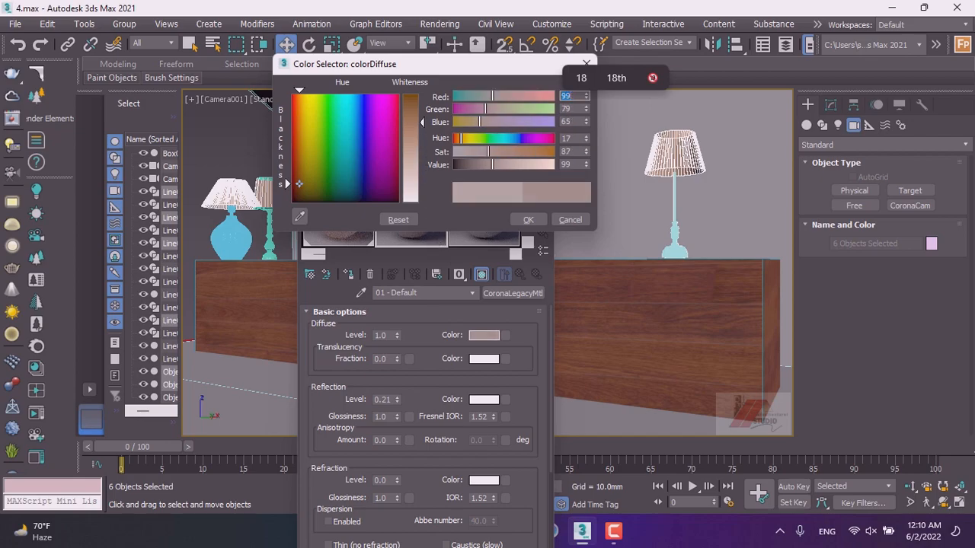
left_click(526, 221)
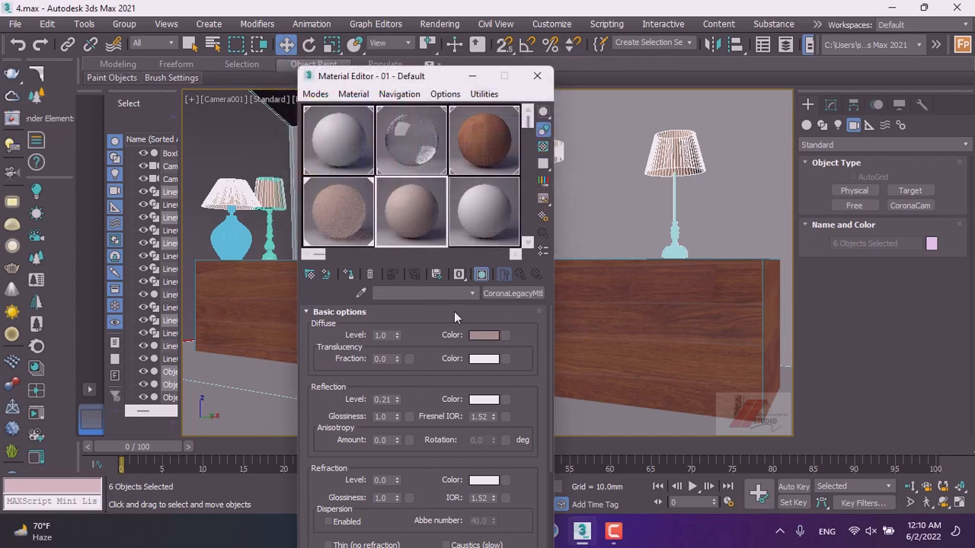
Darken the diffuse color to RGB 53, 42, 35.
left_click(488, 338)
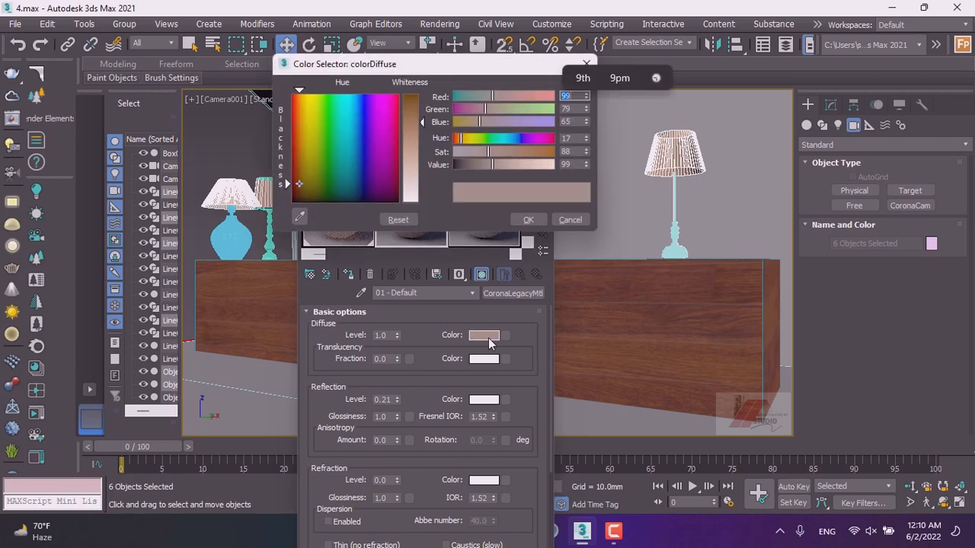
left_click(473, 165)
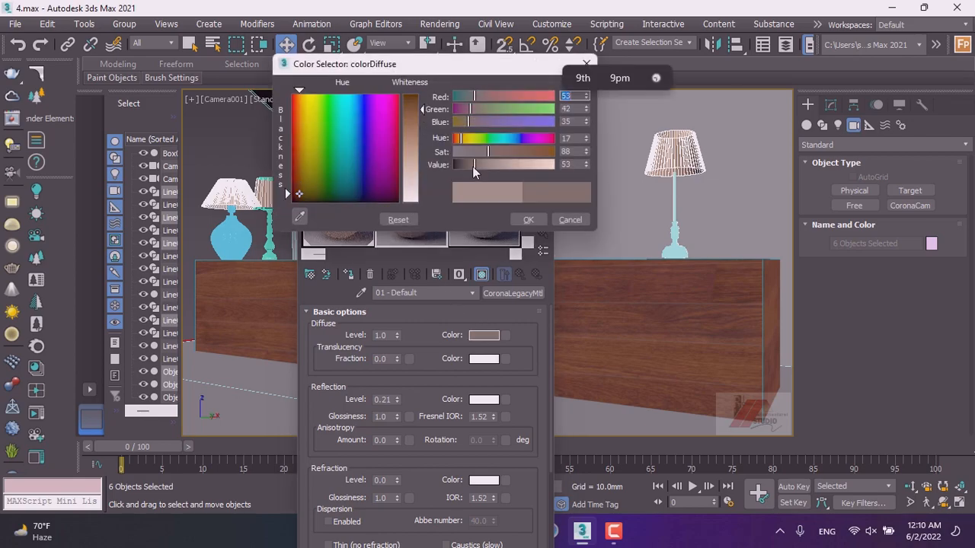
left_click(526, 219)
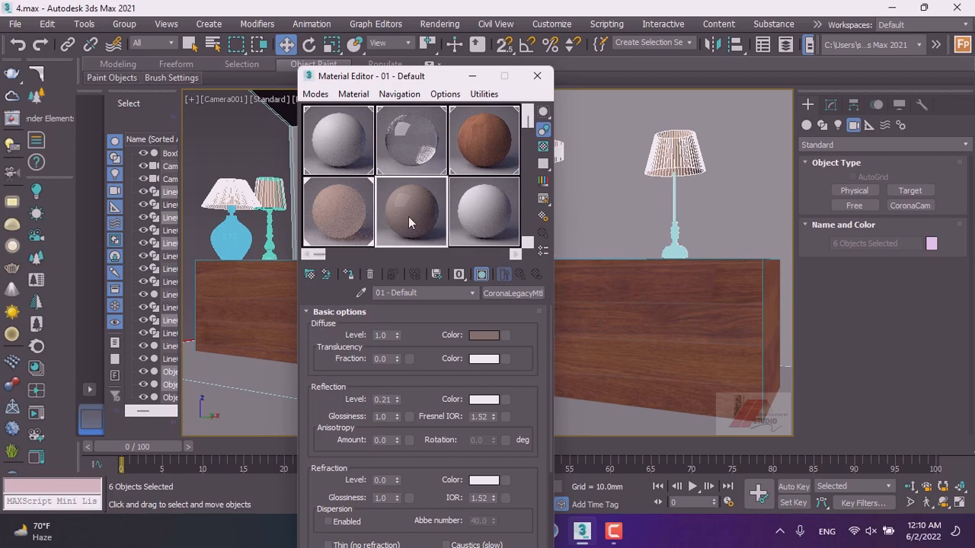
Set the reflection color to light gray (RGB 186, 186, 186).
left_click(484, 399)
left_click_drag(422, 104, 422, 103)
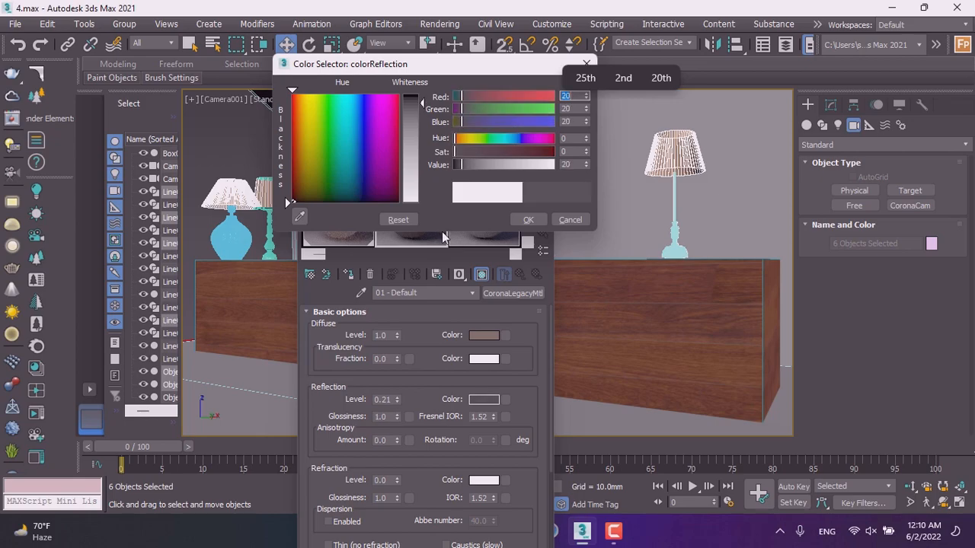
left_click(528, 221)
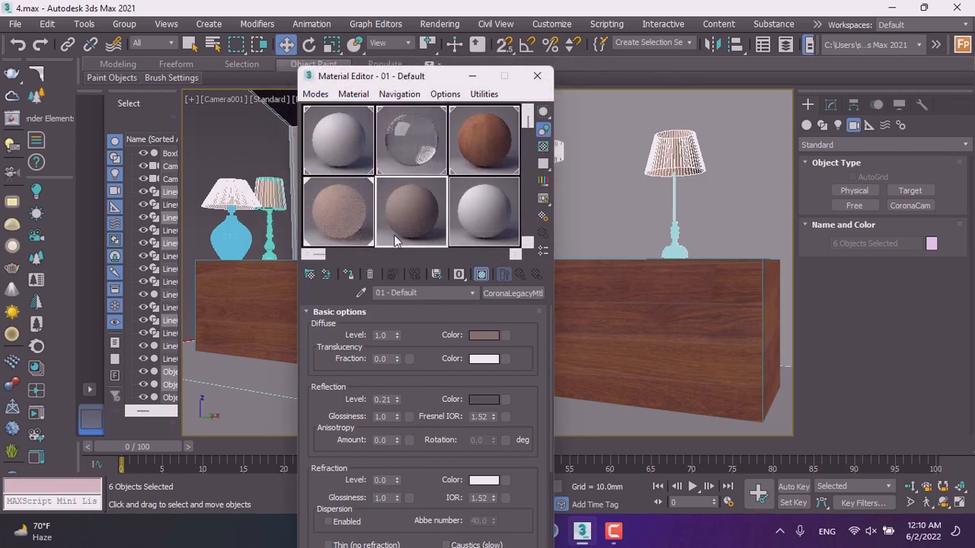
left_click(482, 398)
left_click_drag(415, 130, 415, 179)
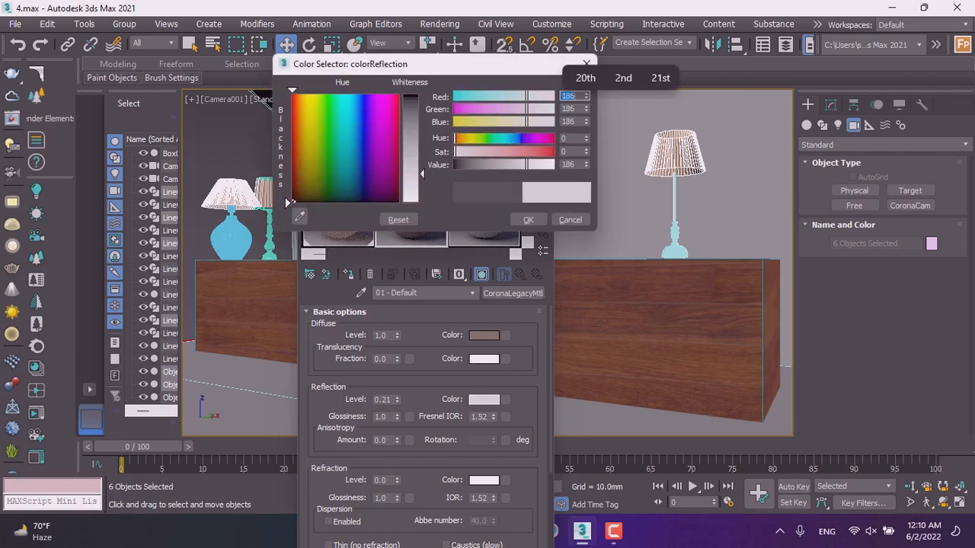
left_click(515, 220)
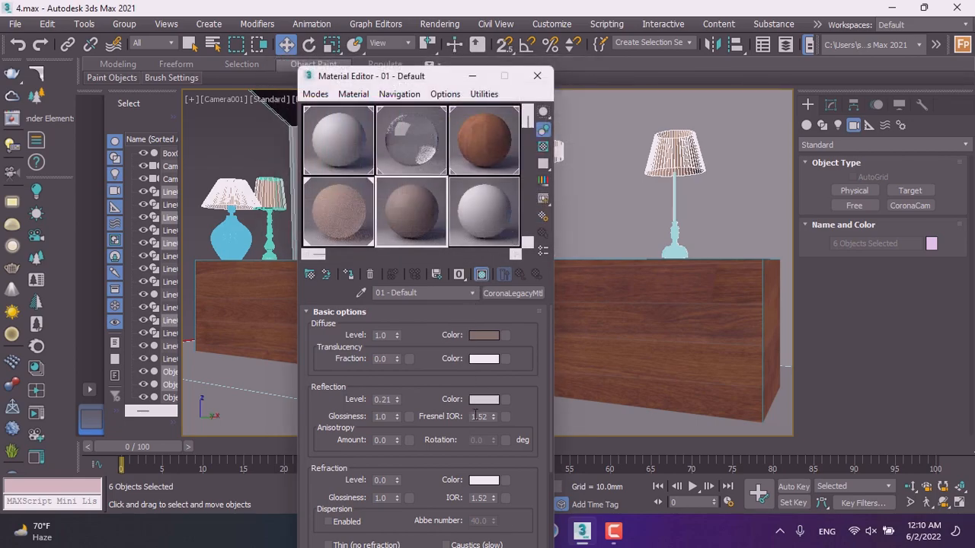
Set the refraction color to mid gray (RGB 112, 112, 112).
left_click(484, 481)
left_click(411, 147)
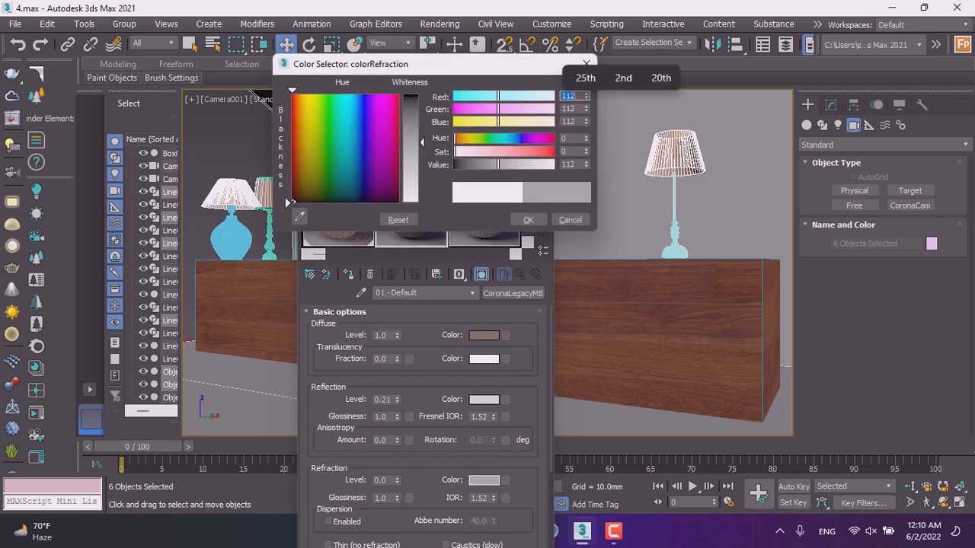
left_click(517, 220)
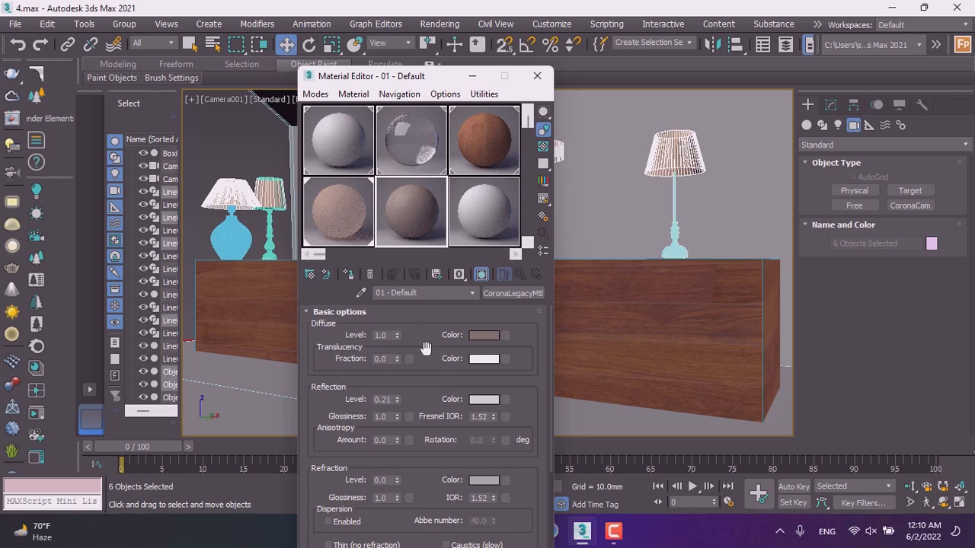
Assign the material to the white lamp's base, replacing the existing material with the same name.
left_click_drag(676, 232, 675, 233)
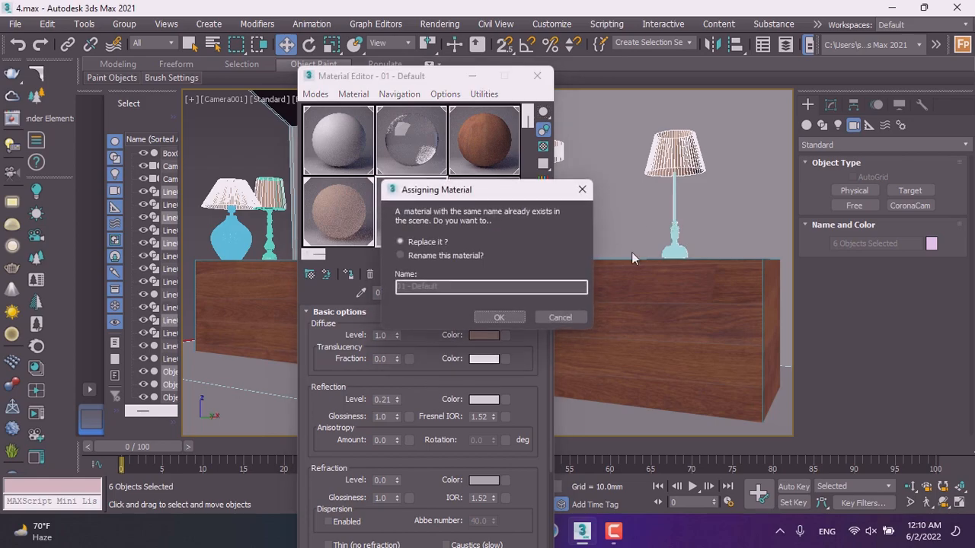
left_click(415, 256)
left_click(415, 241)
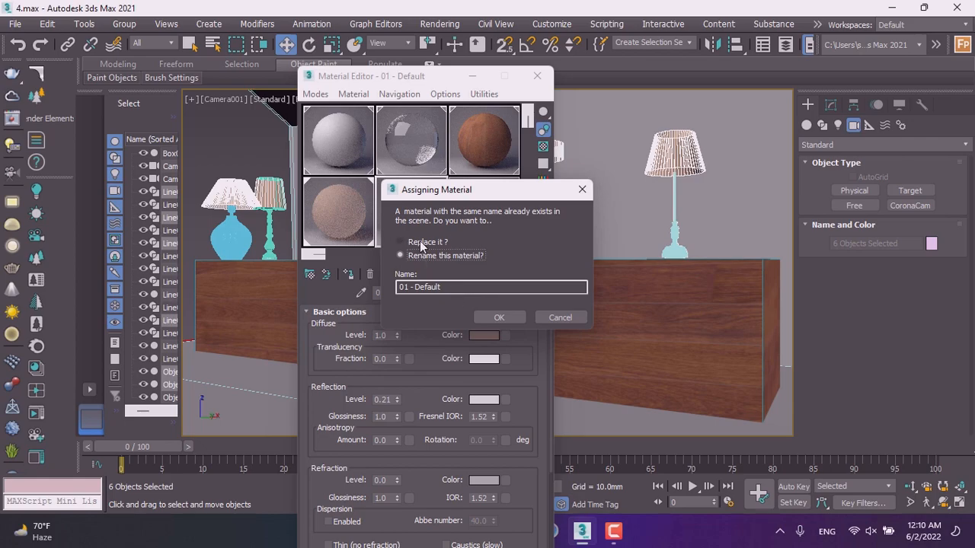
left_click(498, 317)
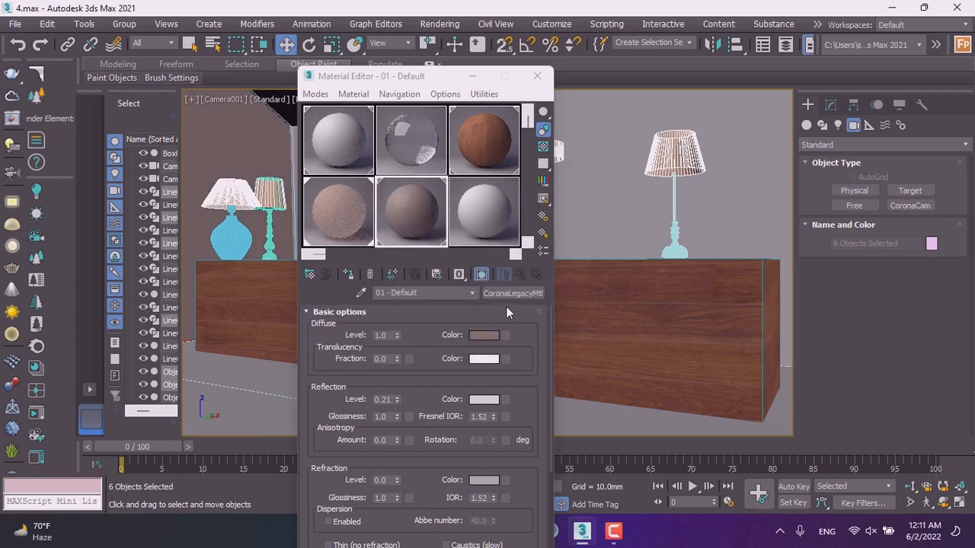
Rename the lamp base material as 222.
left_click(680, 249)
double_click(413, 227)
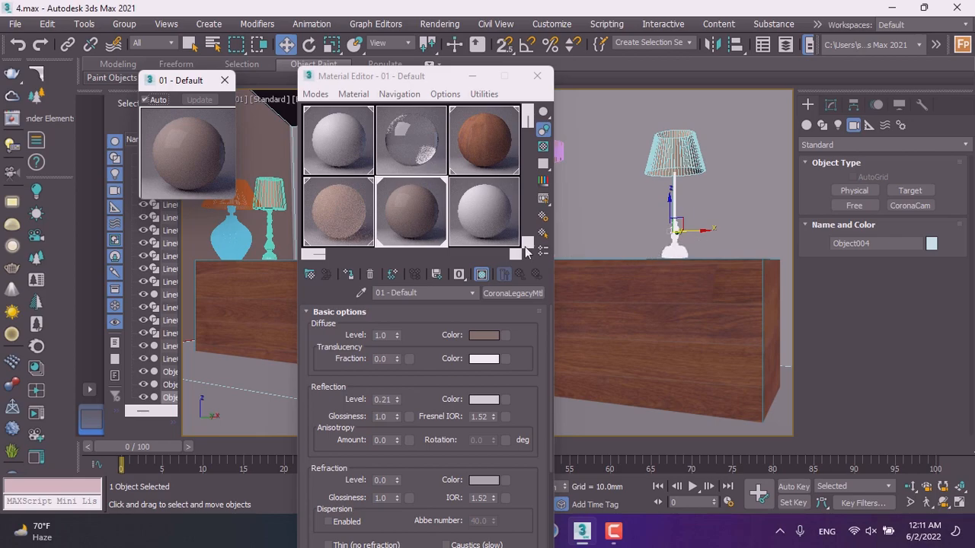
left_click(428, 294)
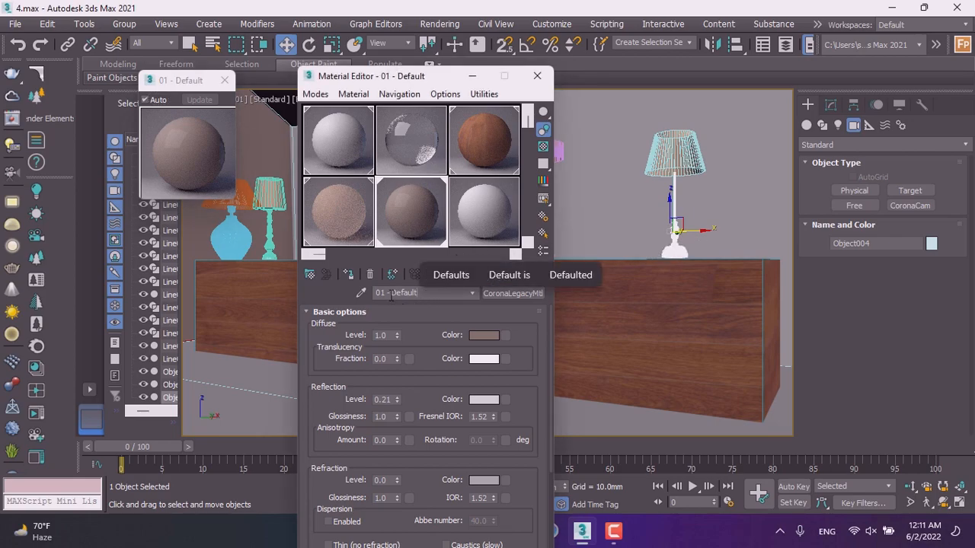
key("BackSpace")
key("BackSpace")
key("BackSpace")
key("BackSpace")
key("BackSpace")
key("BackSpace")
key("BackSpace")
key("BackSpace")
key("BackSpace")
key("BackSpace")
key("BackSpace")
key("BackSpace")
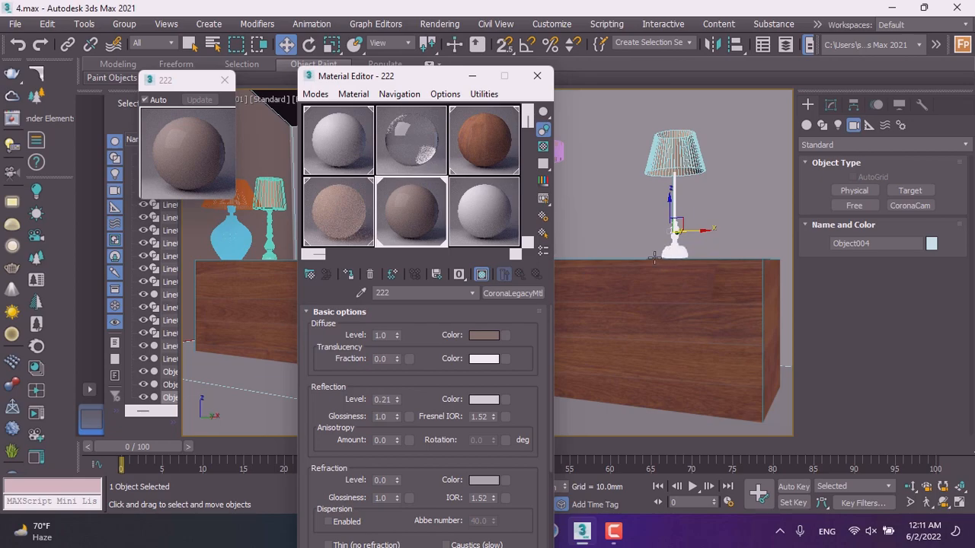
Assign the 222 material to the bases of the pink, magenta and blue lamps.
left_click_drag(404, 82, 741, 89)
left_click_drag(728, 228, 543, 260)
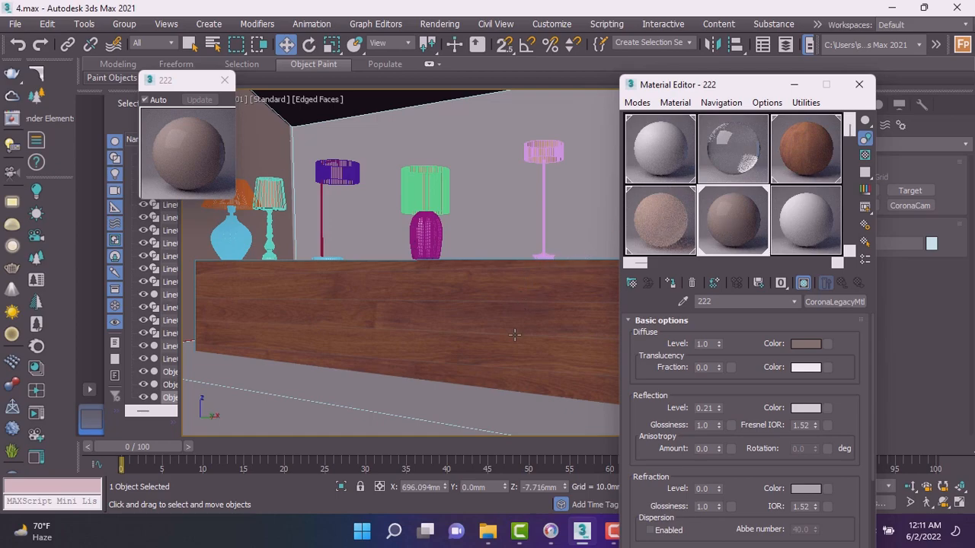
left_click_drag(723, 224, 428, 239)
left_click_drag(725, 221, 230, 242)
Isolate the purple lamp's base and switch the viewport to wireframe override.
left_click(270, 259)
left_click(744, 224)
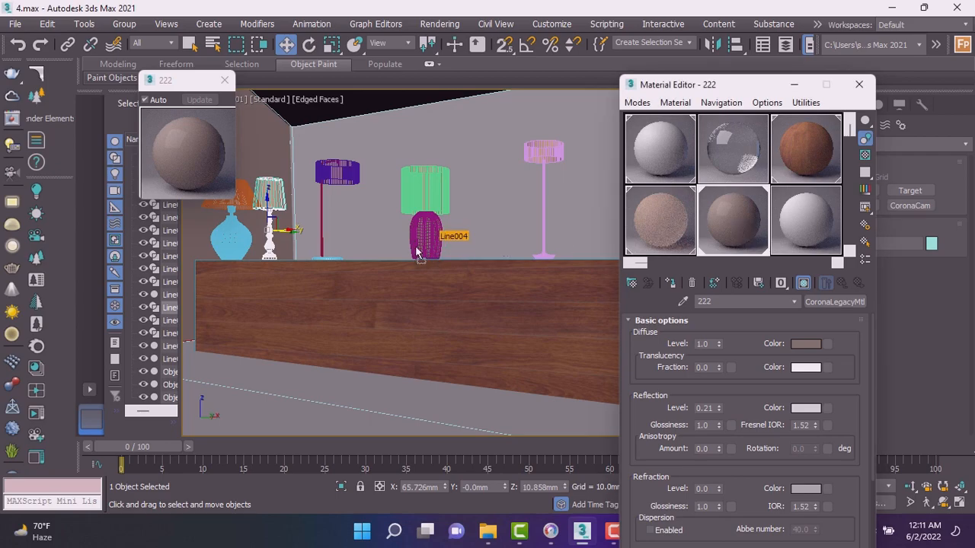
left_click_drag(319, 254, 321, 249)
left_click(329, 259)
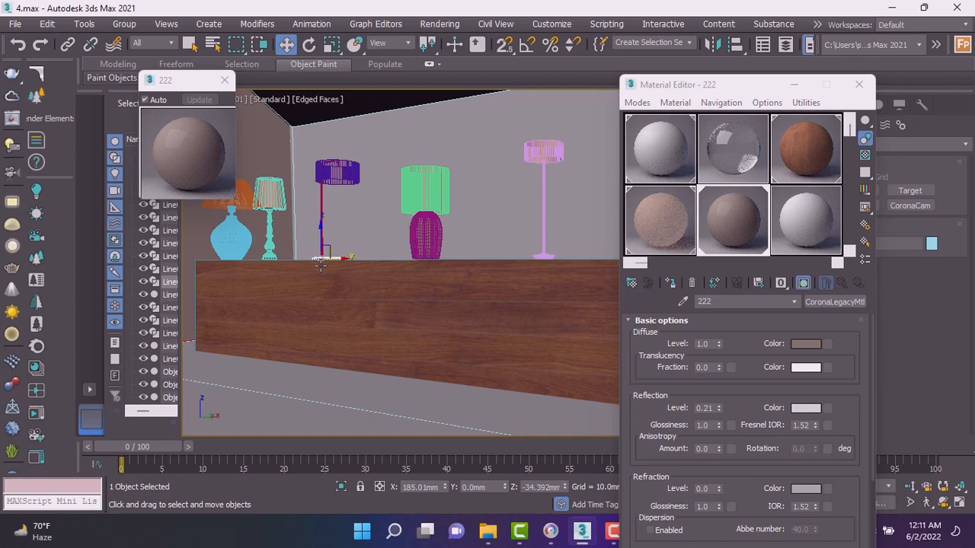
key("alt+q")
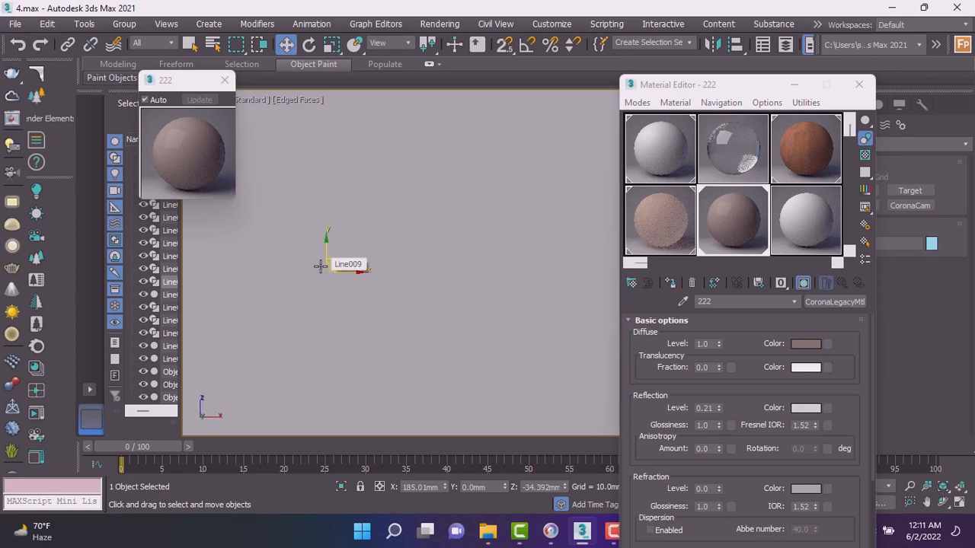
left_click(297, 99)
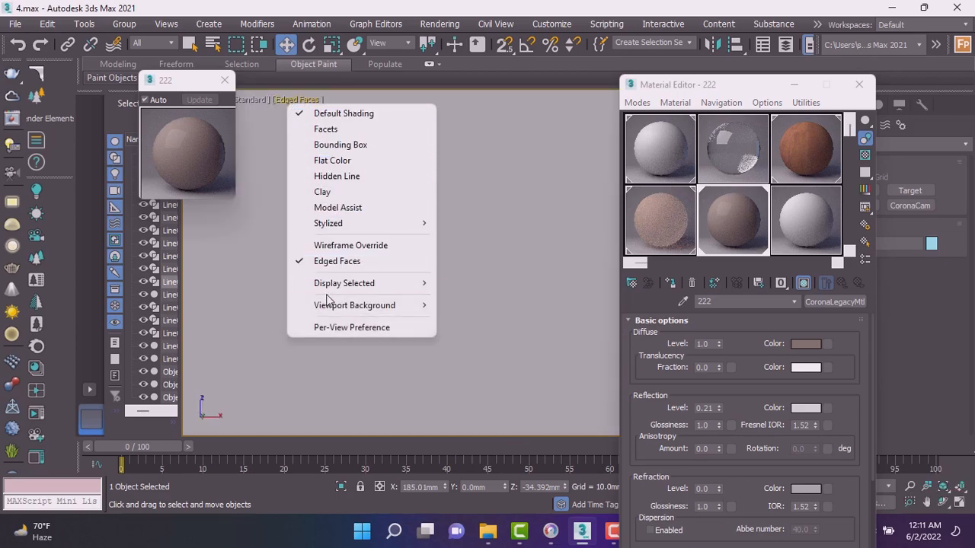
left_click(338, 245)
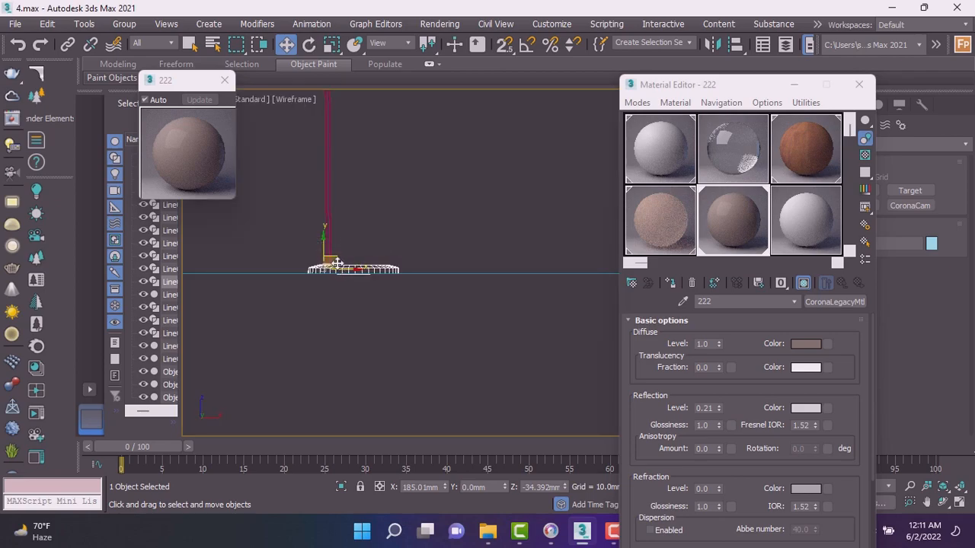
Zoom and orbit around the isolated lamp base to inspect its geometry.
scroll(337, 264, "down", 2)
middle_click_drag(337, 263, 359, 314, "alt")
scroll(336, 266, "up", 9)
left_click(320, 265)
left_click_drag(344, 276, 328, 267)
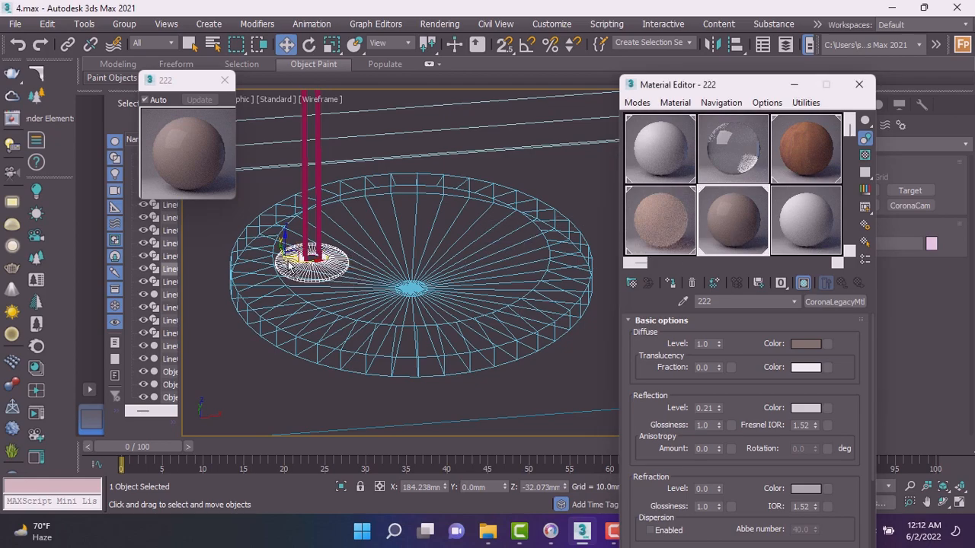
scroll(303, 266, "down", 3)
scroll(303, 267, "down", 4)
scroll(390, 263, "up", 7)
scroll(313, 267, "down", 6)
scroll(441, 342, "up", 8)
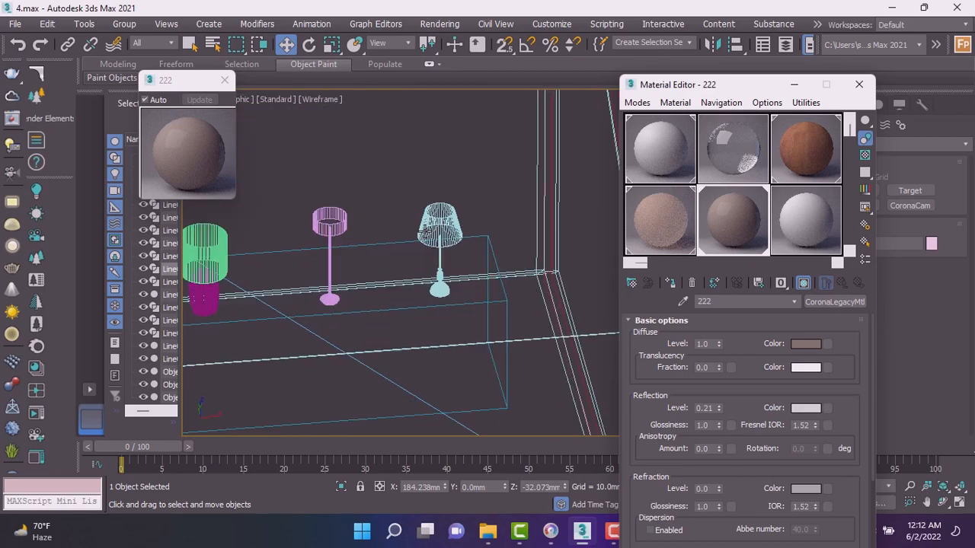
left_click(442, 343)
scroll(442, 343, "up", 5)
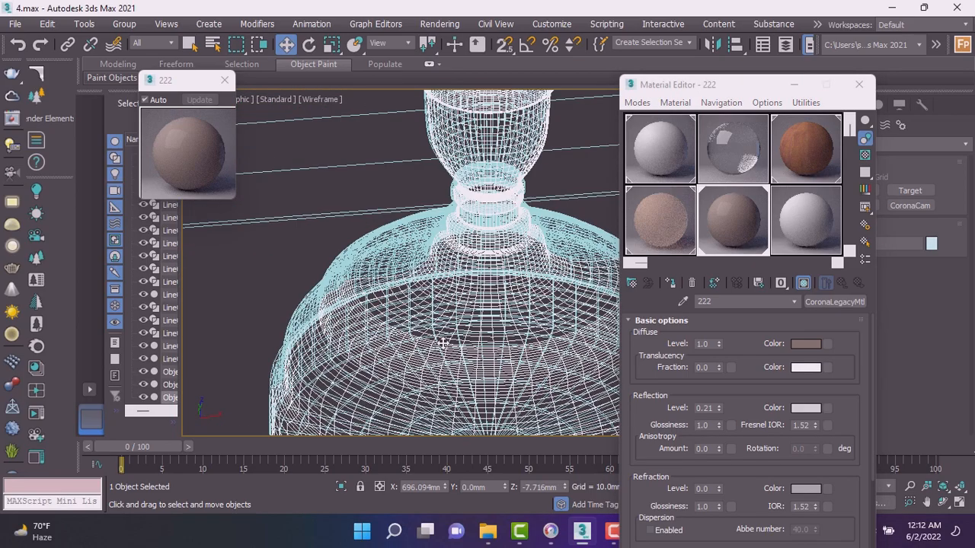
scroll(428, 299, "down", 7)
scroll(451, 307, "down", 2)
Leave the isolated lamp base and return to viewing the whole scene.
left_click(320, 99)
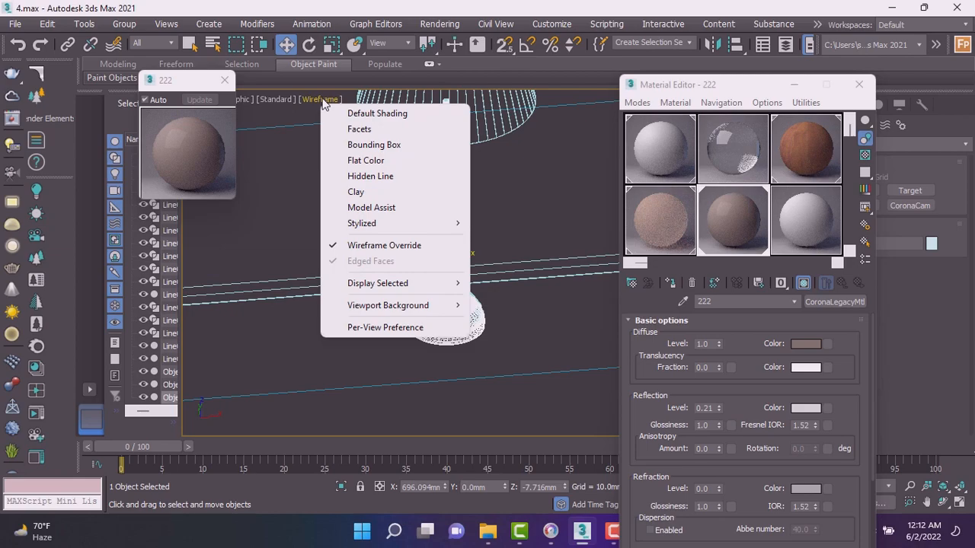
left_click(466, 322)
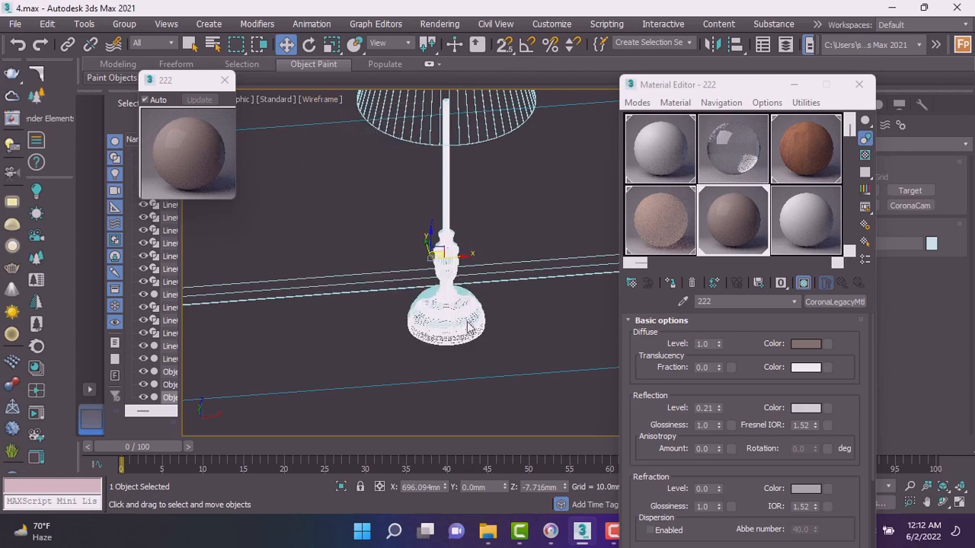
left_click_drag(722, 222, 438, 320)
scroll(456, 310, "down", 5)
scroll(468, 274, "down", 2)
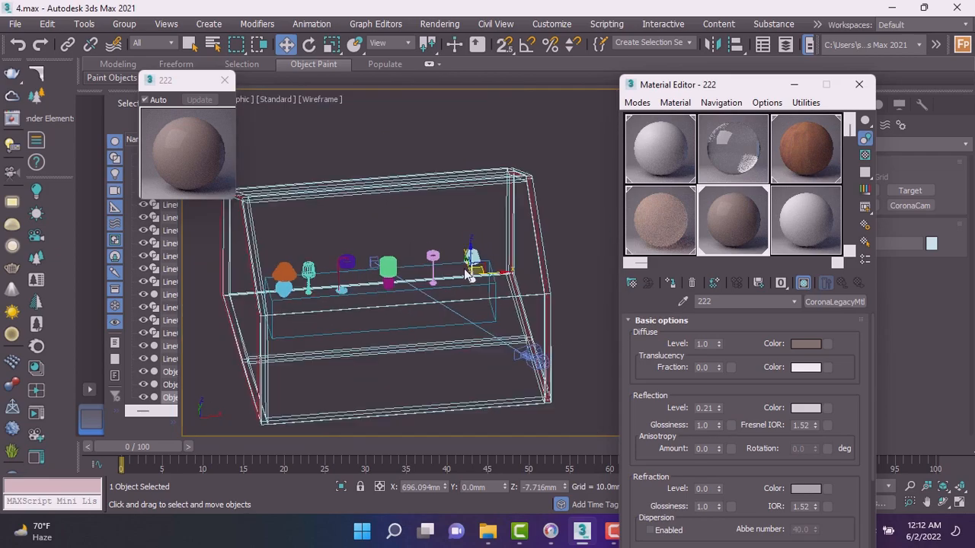
scroll(459, 292, "up", 4)
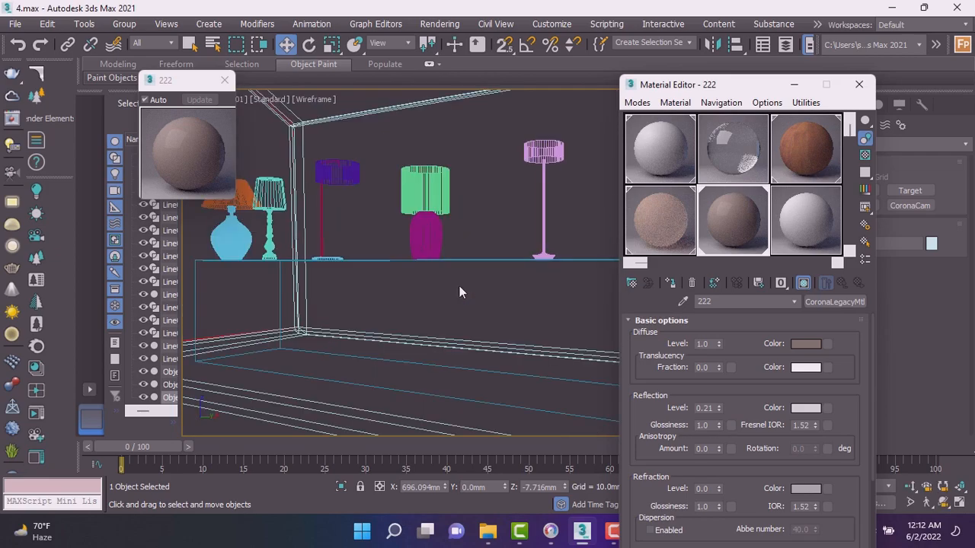
Turn off the wireframe override in the camera viewport and close the Material Editor.
left_click(309, 100)
left_click(343, 111)
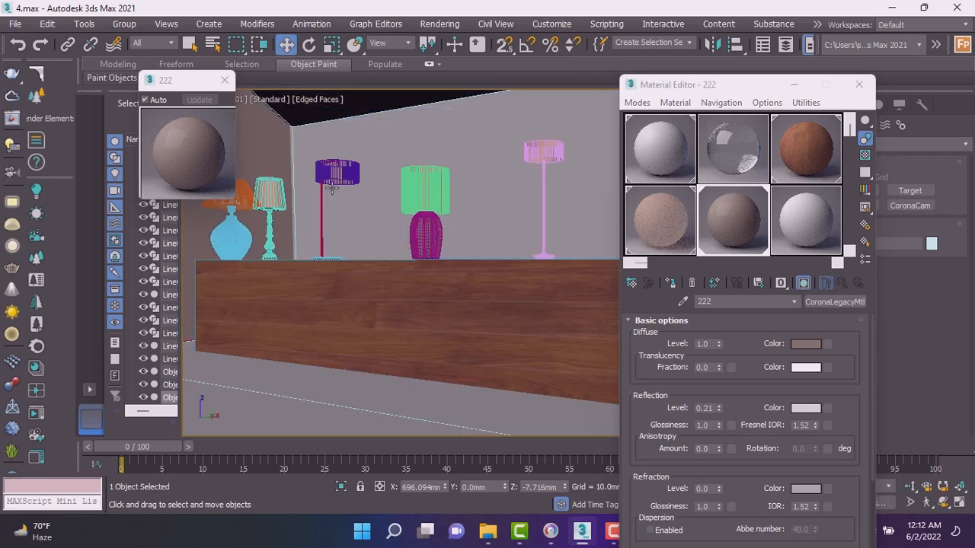
left_click(859, 85)
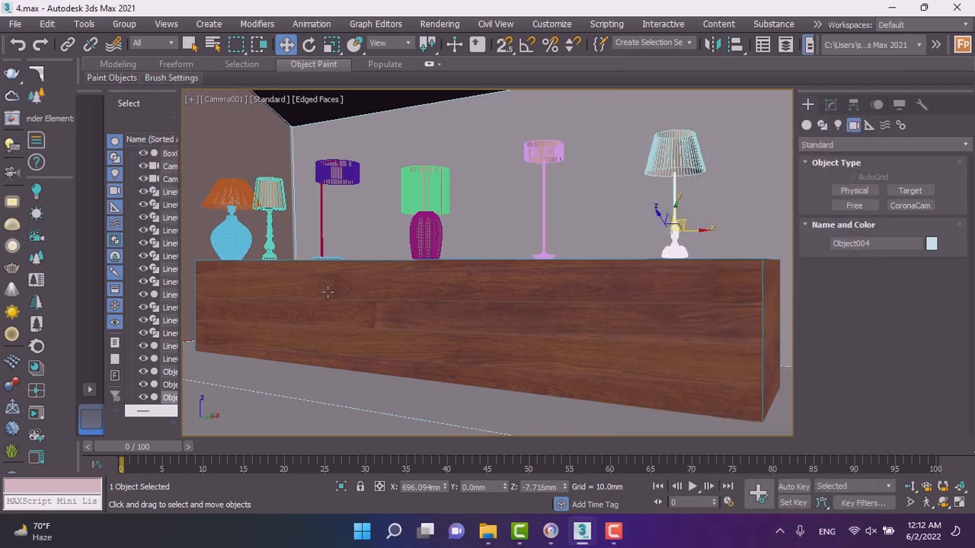
Switch to the Top view with wireframe override and zoom in on the row of lamps.
key("t")
scroll(355, 270, "down", 6)
scroll(506, 238, "down", 4)
scroll(475, 253, "up", 2)
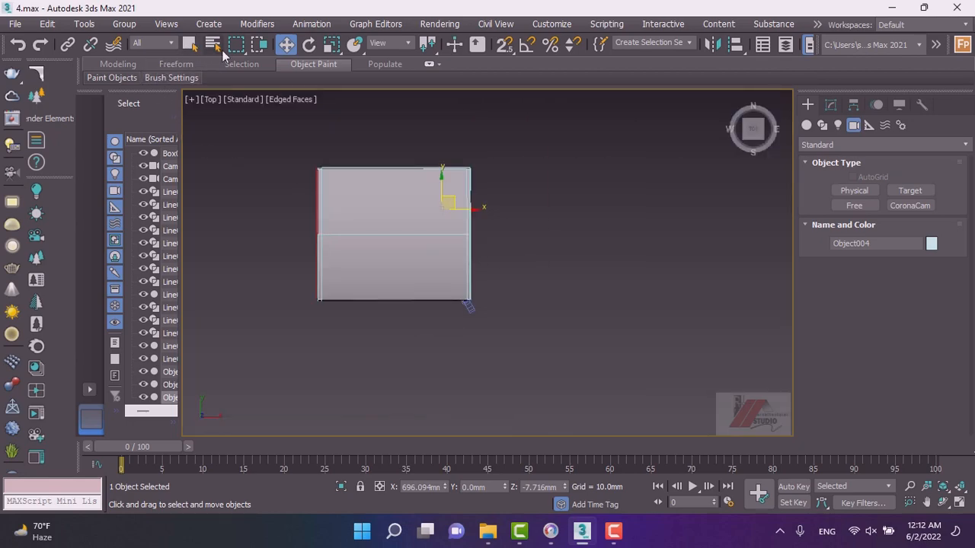
left_click(300, 102)
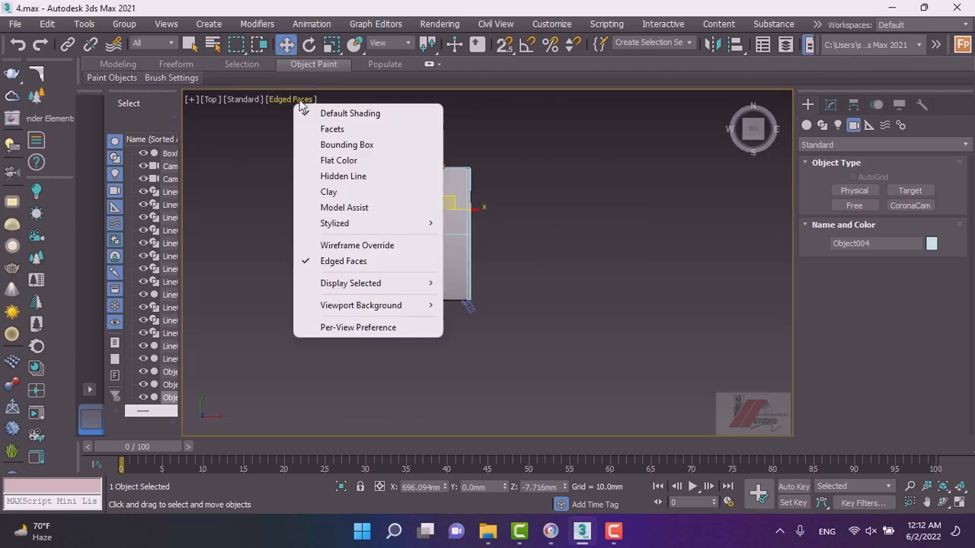
left_click(351, 246)
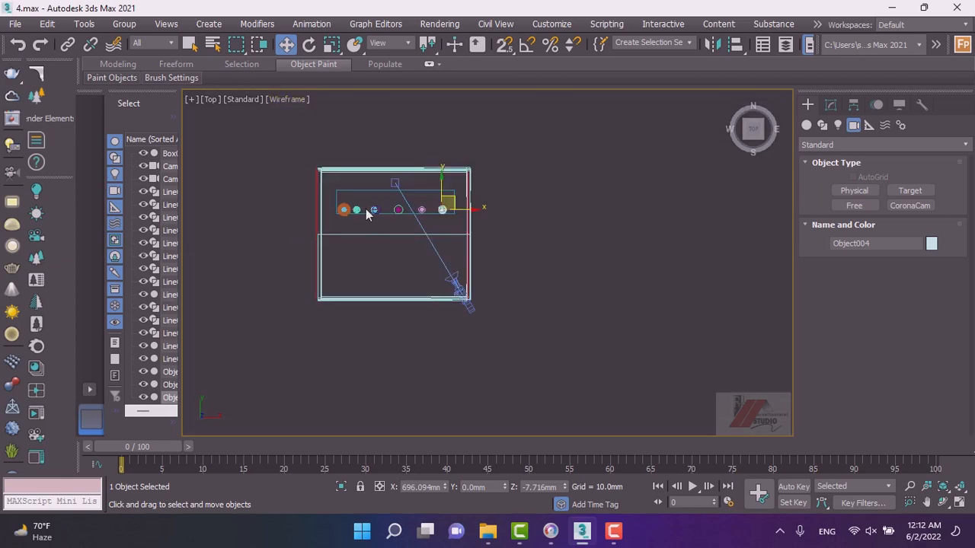
scroll(341, 222, "up", 4)
Create a Corona sphere light in the Top view next to the orange lamp.
left_click(906, 204)
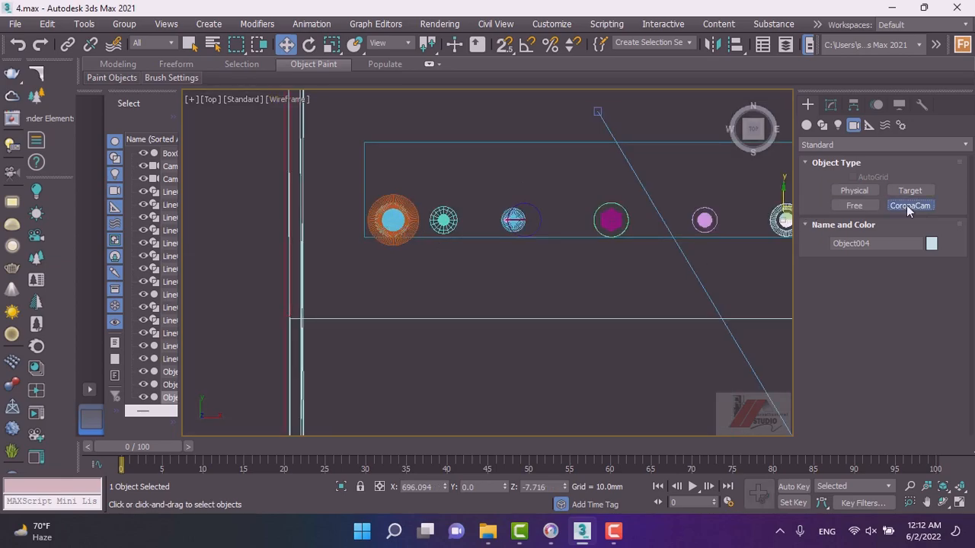
left_click(839, 127)
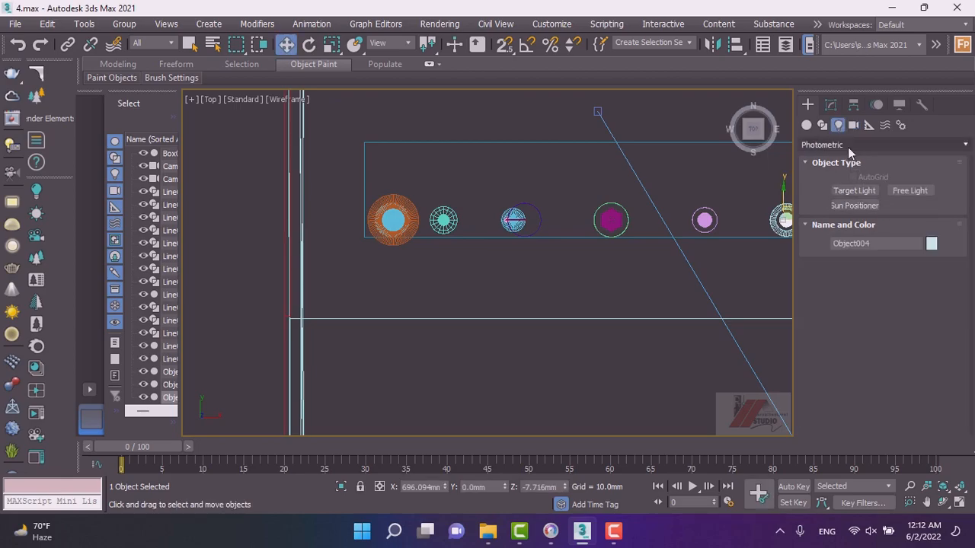
left_click(848, 146)
left_click(814, 185)
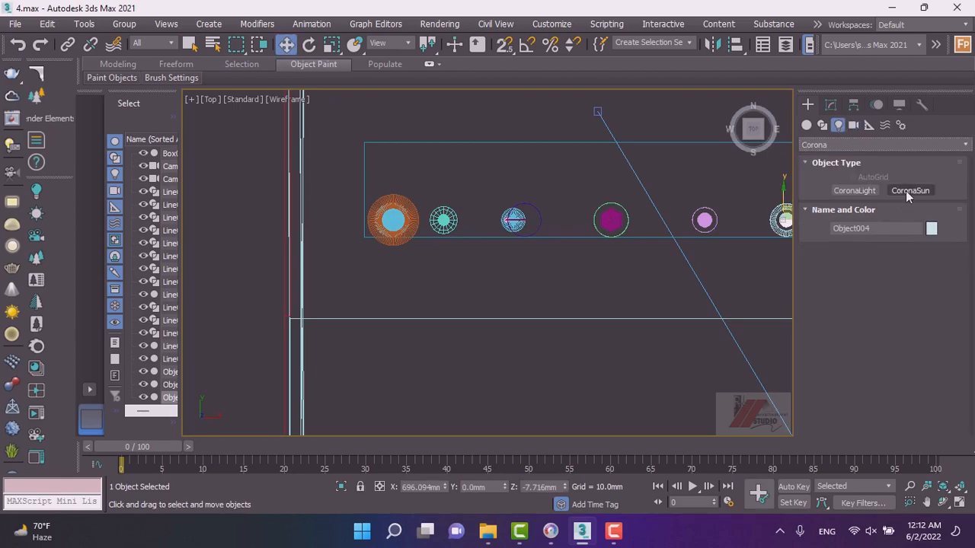
left_click(857, 190)
scroll(396, 224, "up", 3)
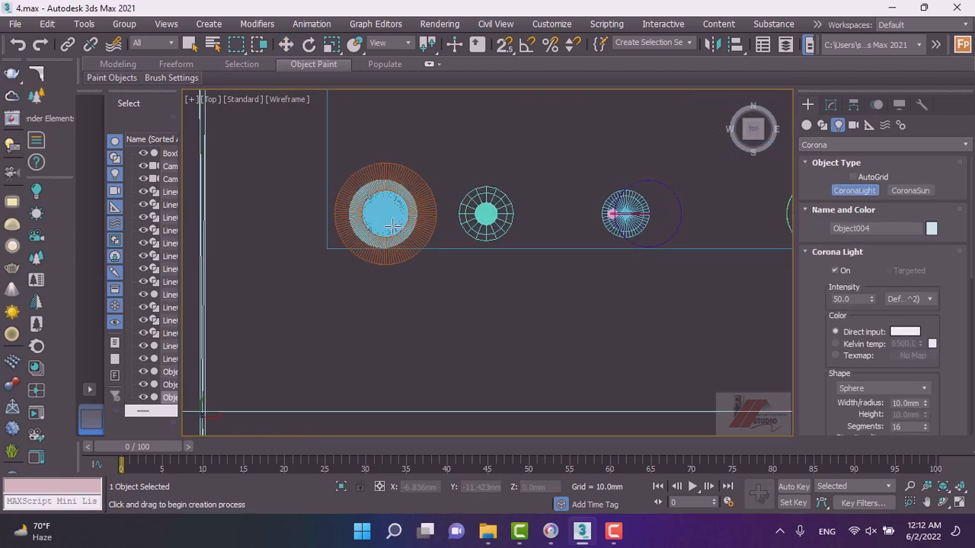
scroll(382, 214, "up", 2)
scroll(385, 270, "up", 2)
left_click_drag(394, 337, 418, 369)
key("w")
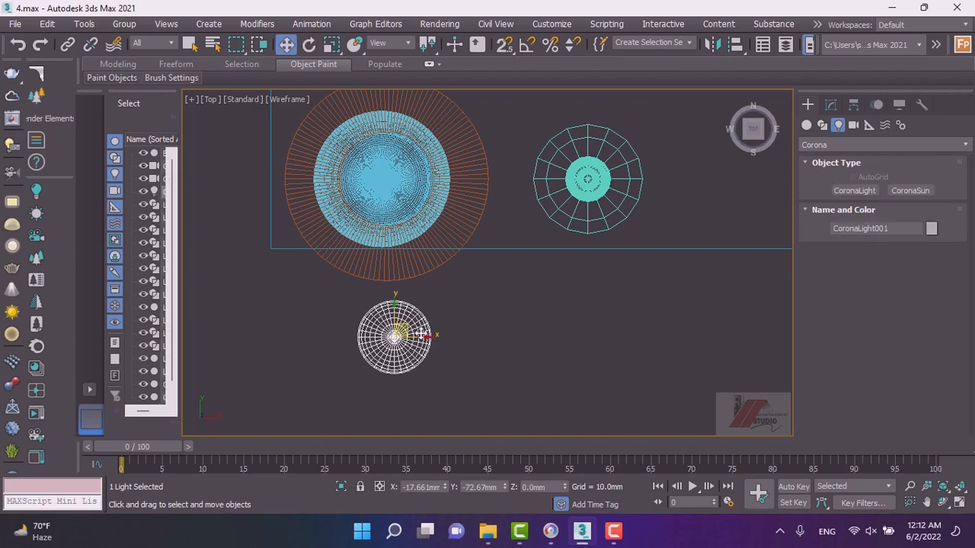
Move the light up into the orange lamp's shade and centre it over the lamp.
scroll(436, 284, "down", 7)
key("f")
key("z")
scroll(430, 251, "down", 12)
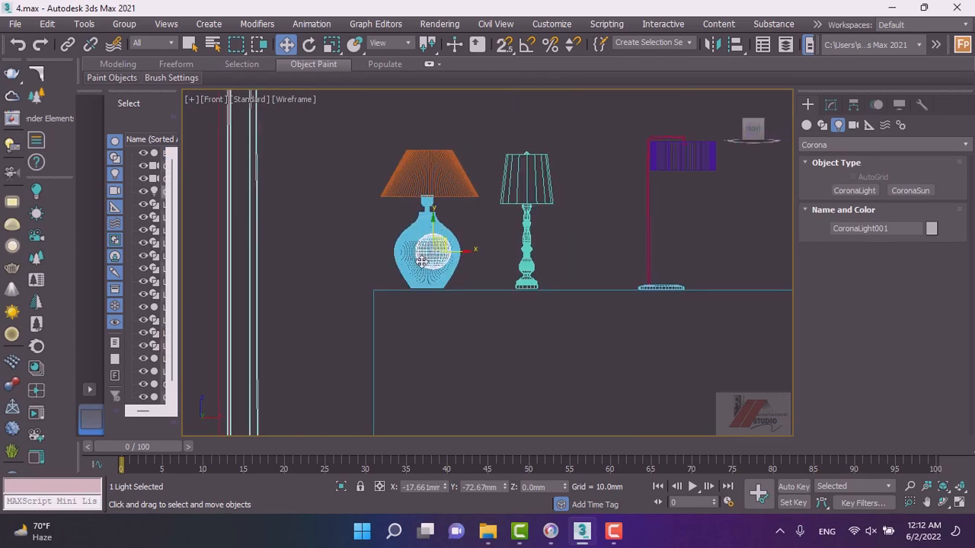
scroll(434, 242, "up", 5)
left_click_drag(418, 259, 419, 181)
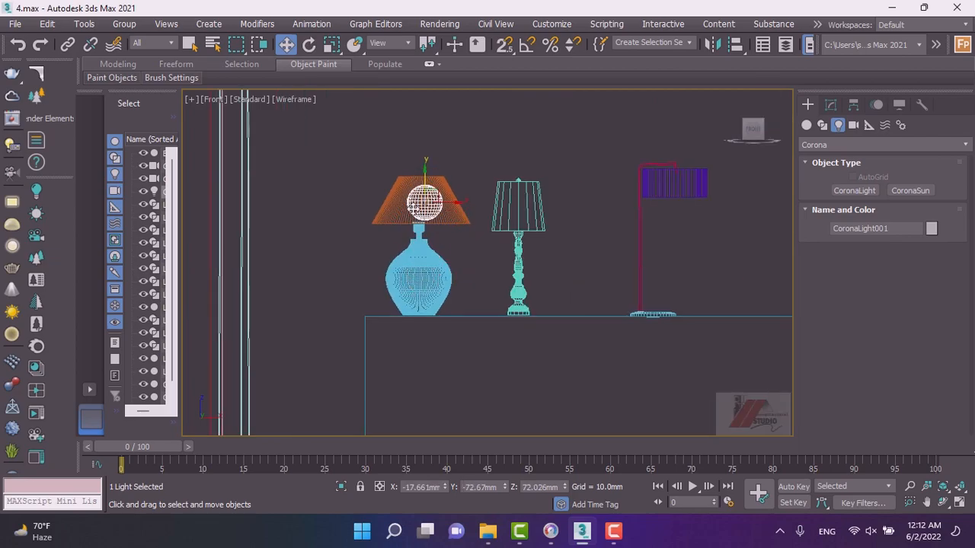
key("t")
scroll(421, 261, "up", 5)
left_click_drag(446, 323, 446, 213)
scroll(440, 217, "up", 4)
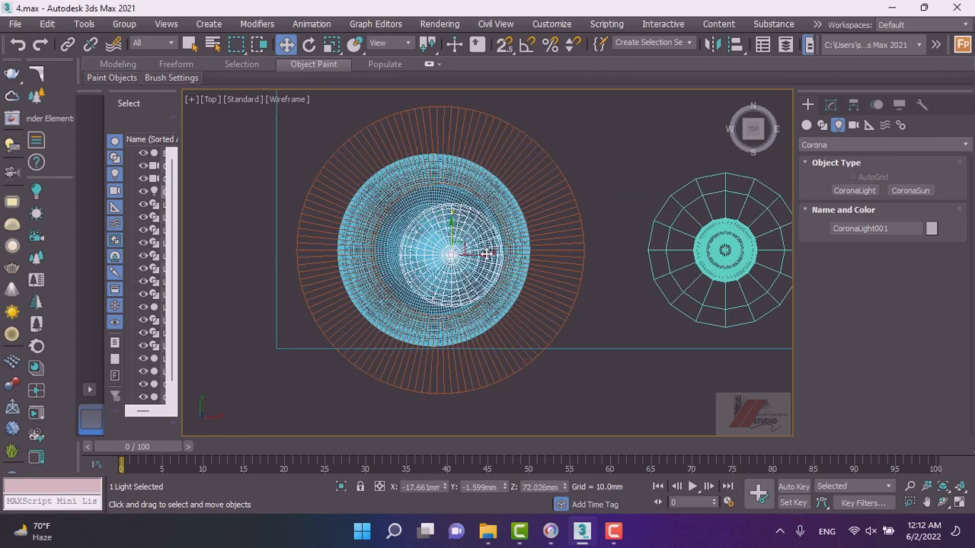
left_click_drag(486, 259, 452, 254)
key("f")
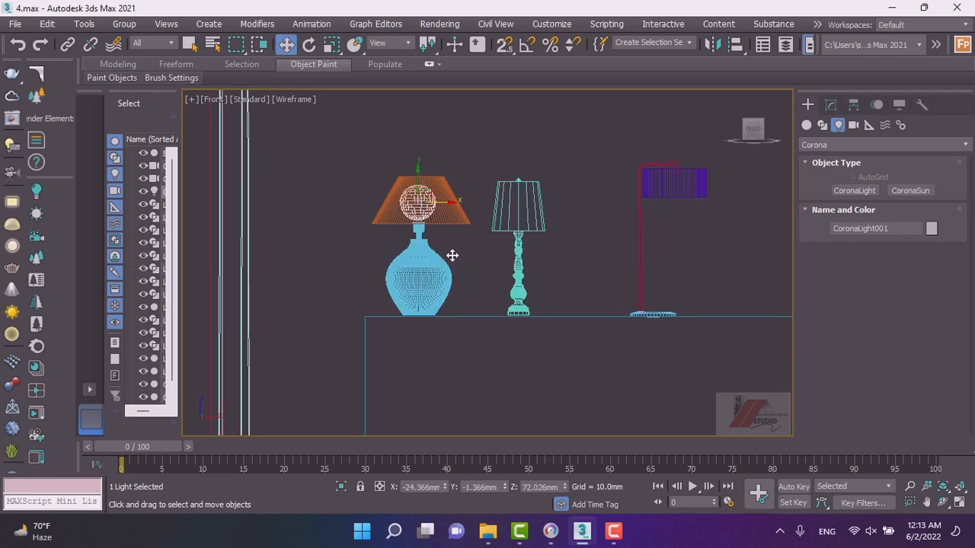
Fine-tune the light's position inside the orange lamp shade and open its parameters for modification.
key("z")
scroll(449, 236, "down", 1)
scroll(449, 237, "down", 4)
scroll(463, 241, "down", 2)
scroll(463, 239, "up", 3)
scroll(462, 239, "down", 2)
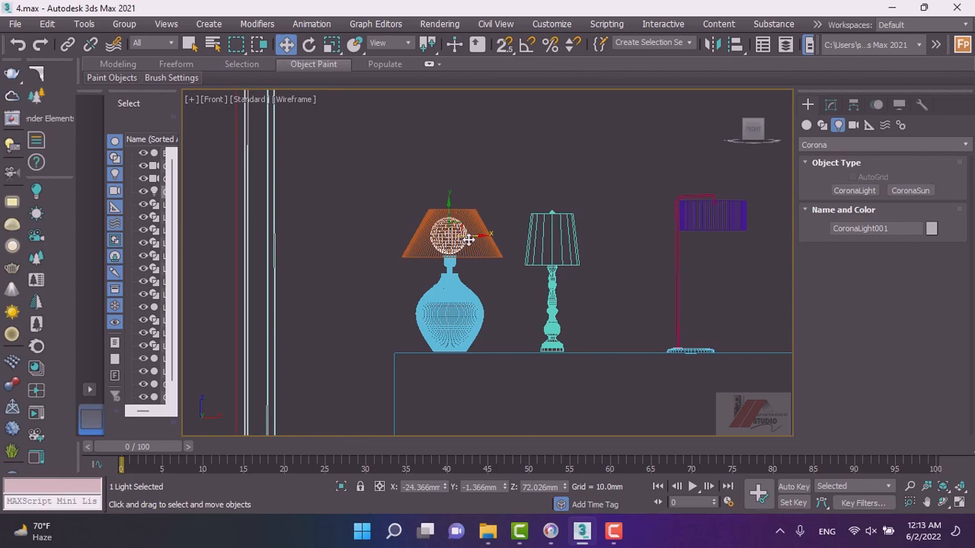
scroll(468, 239, "up", 4)
scroll(469, 235, "down", 1)
left_click_drag(465, 233, 430, 214)
scroll(430, 216, "down", 3)
left_click(831, 105)
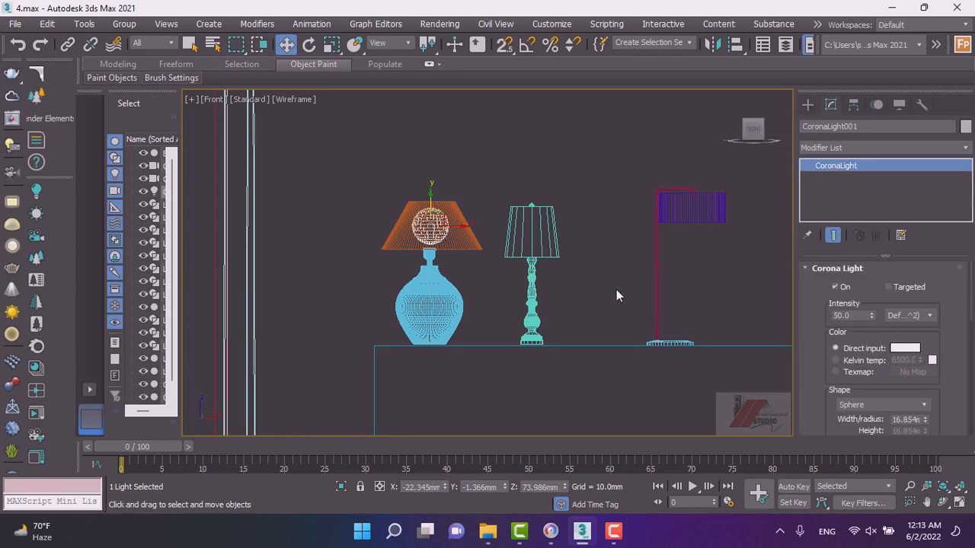
Copy the light into the teal lamp's shade and reduce its radius to about 13.65 mm.
left_click_drag(457, 228, 556, 246, "shift")
left_click(488, 325)
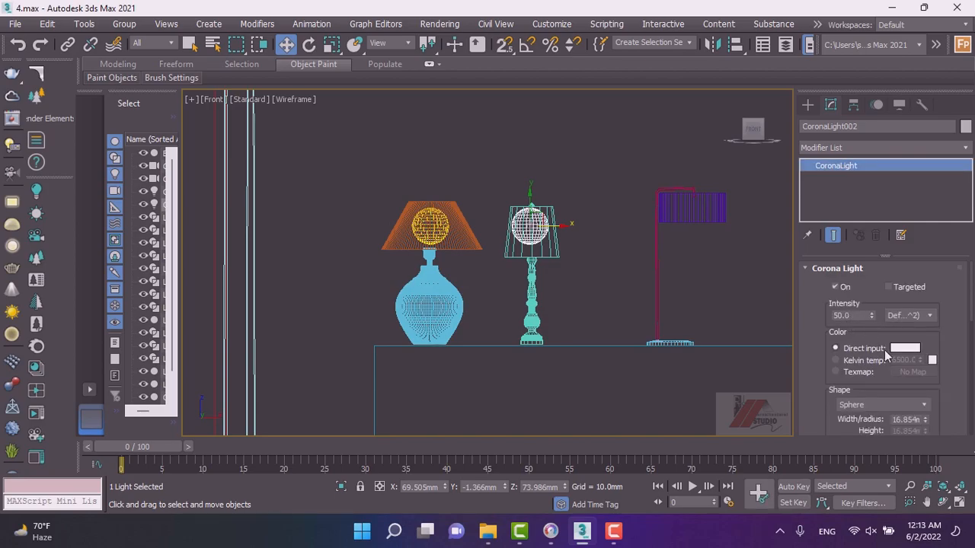
scroll(883, 351, "down", 2)
left_click_drag(925, 379, 887, 380)
scroll(545, 227, "up", 4)
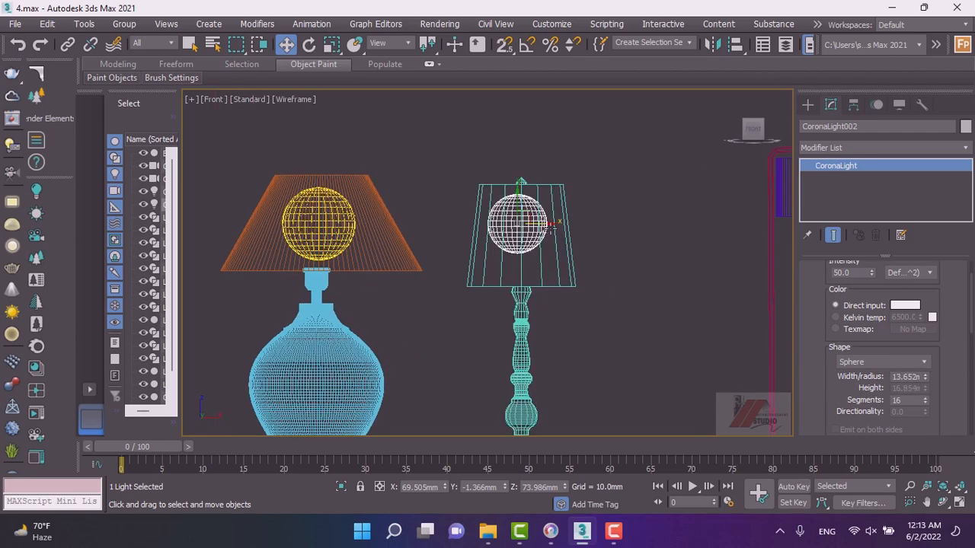
Copy the light into the purple lamp's shade and change its shape to Cylinder.
mouse_move(551, 225)
left_mouse_down()
mouse_move(526, 207)
mouse_move(584, 233)
mouse_move(624, 232)
left_mouse_up()
scroll(453, 248, "down", 6)
left_click(491, 325)
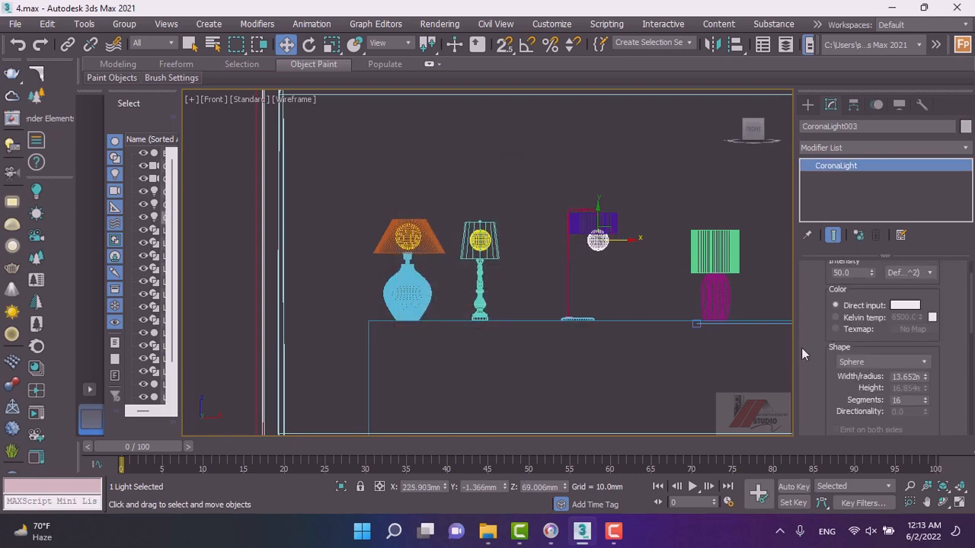
left_click(884, 363)
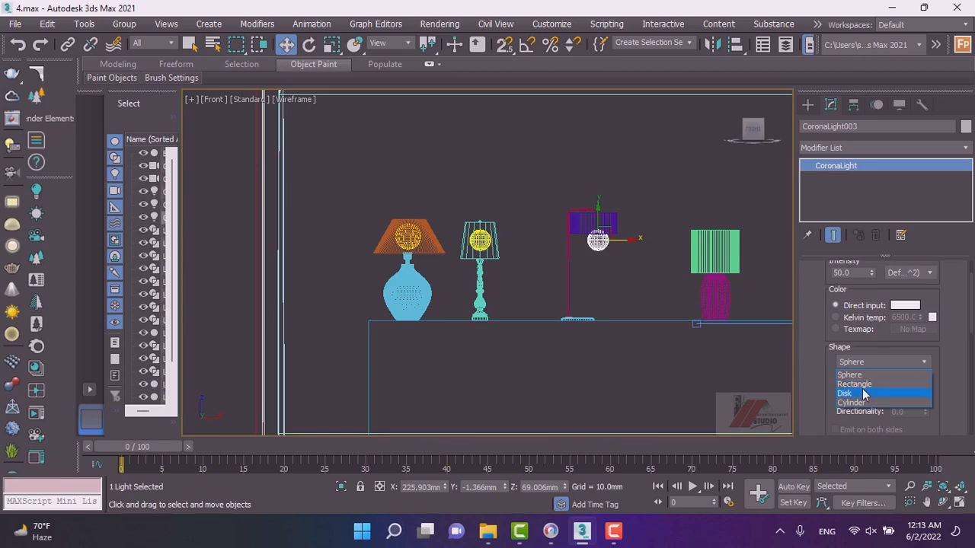
left_click(859, 403)
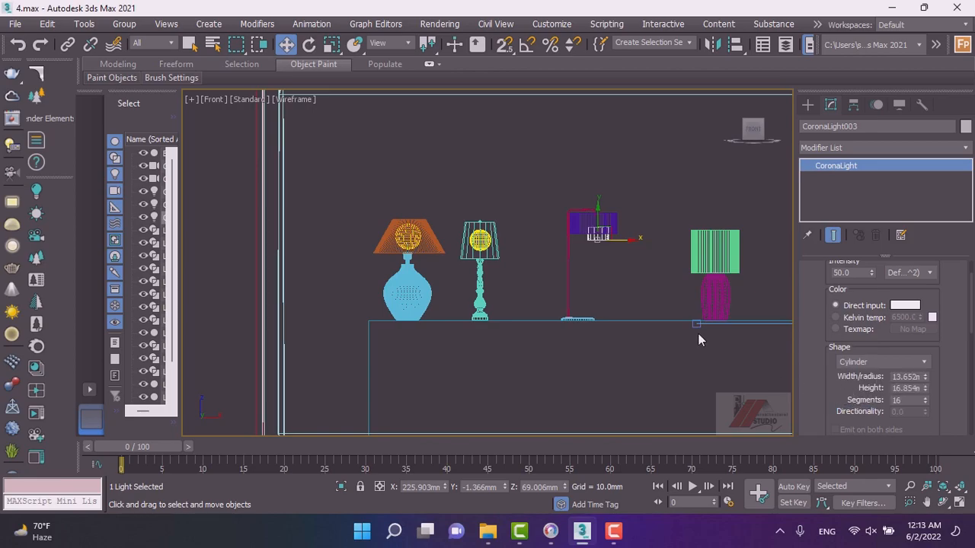
Raise the cylinder light slightly inside the purple lamp's shade.
scroll(603, 227, "up", 5)
left_click_drag(603, 226, 605, 214)
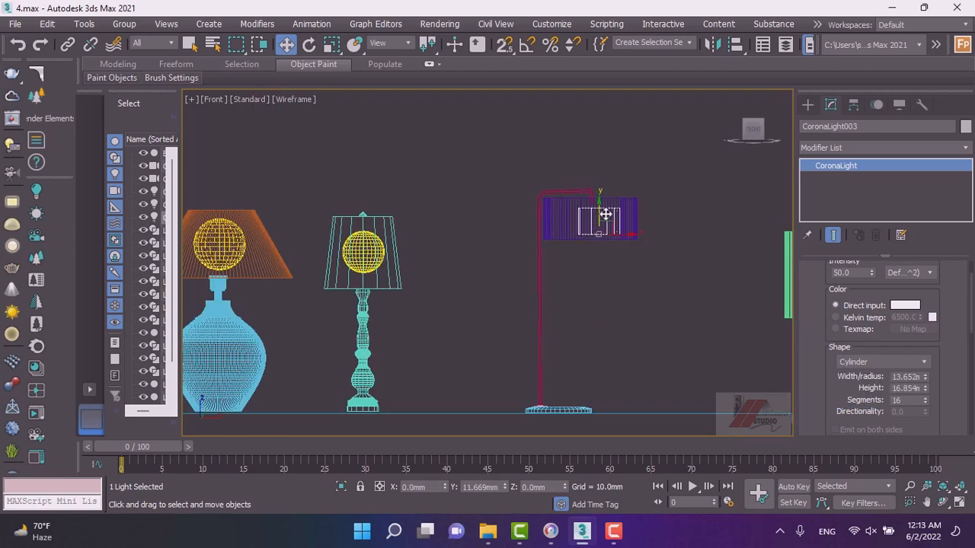
scroll(594, 218, "up", 4)
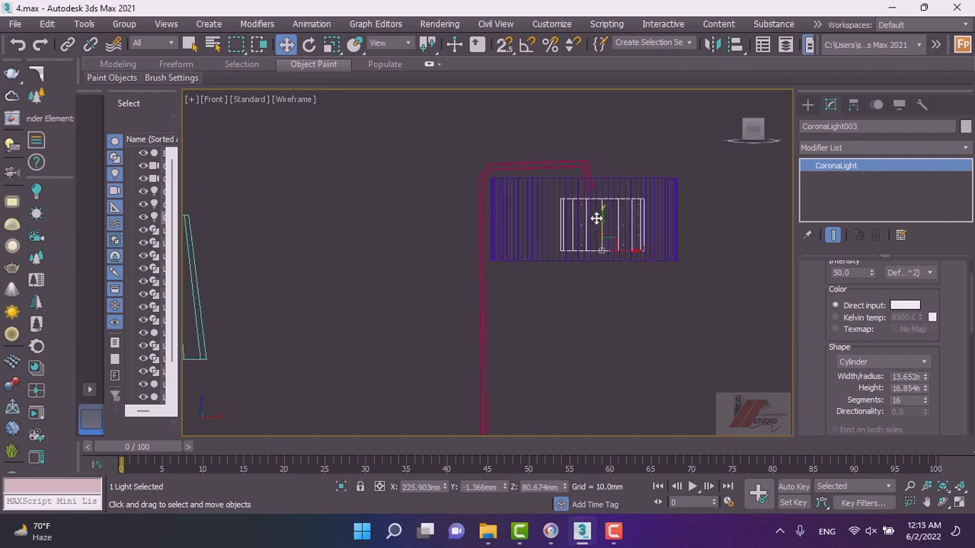
scroll(601, 224, "down", 3)
scroll(586, 243, "down", 5)
scroll(587, 249, "up", 3)
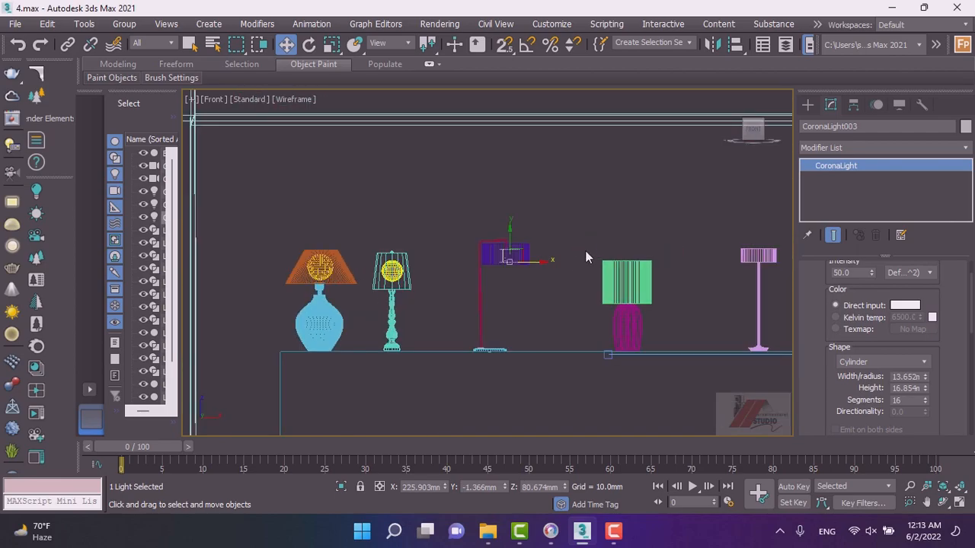
Copy the cylinder light into the green lamp's shade and lower it into place.
left_click_drag(540, 263, 640, 273)
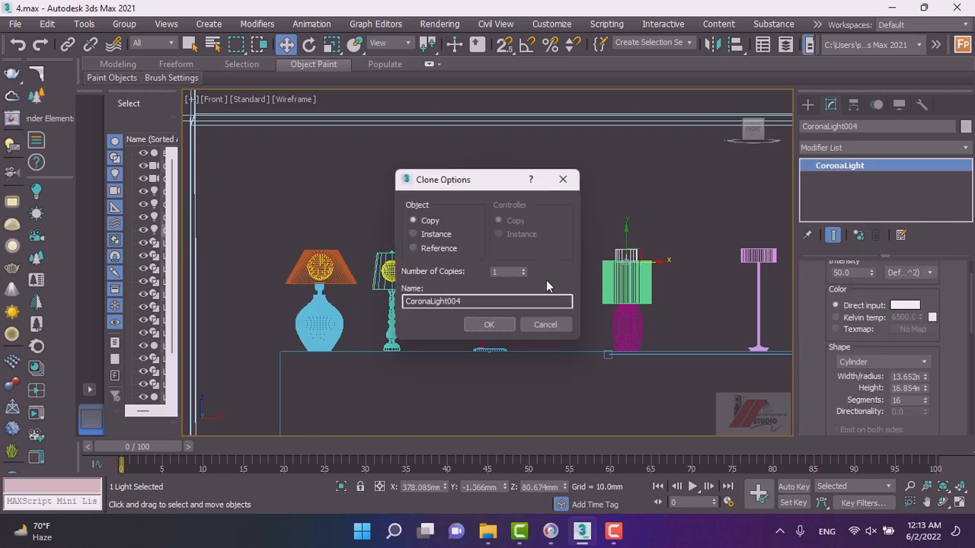
left_click(492, 325)
scroll(613, 246, "up", 2)
left_click_drag(623, 259, 625, 281)
scroll(472, 302, "down", 4)
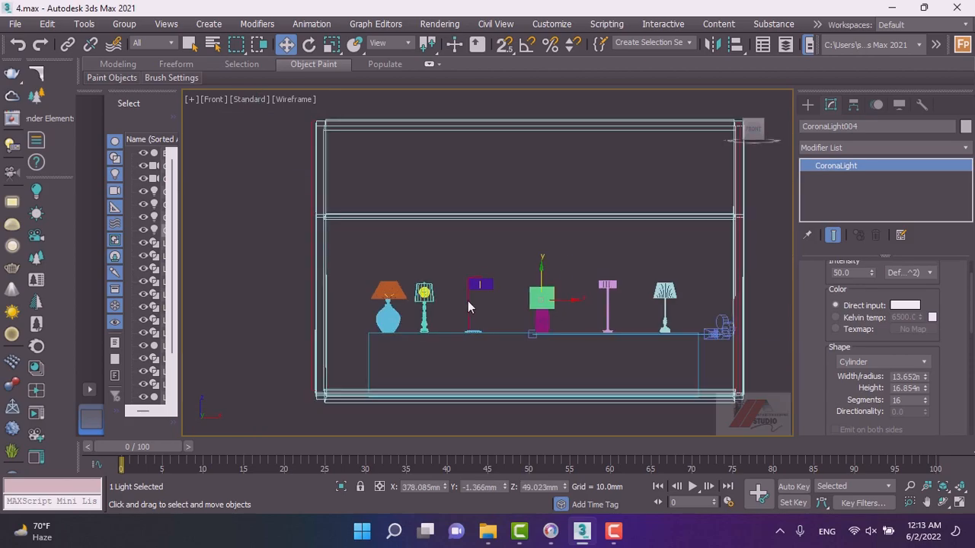
Copy the cylinder light up into the pink lamp's shade and reduce its height to about 9.44 mm.
scroll(556, 295, "up", 3)
left_click_drag(557, 292, 689, 288, "shift")
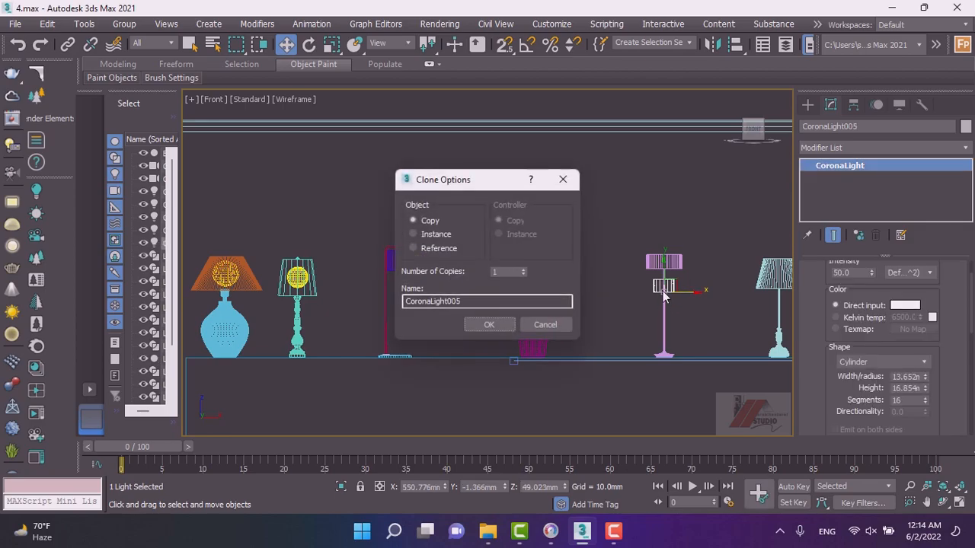
left_click(490, 324)
scroll(664, 283, "up", 2)
left_click_drag(664, 284, 663, 239)
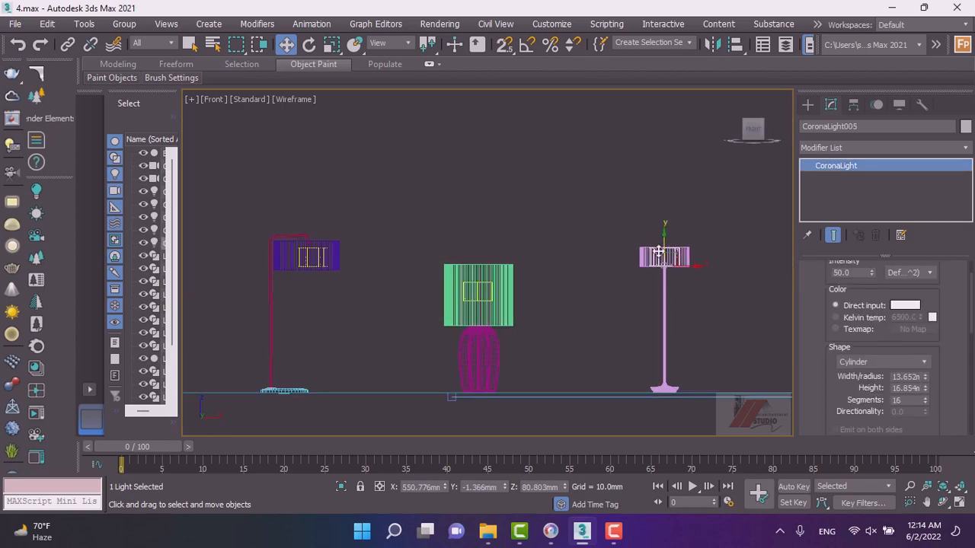
scroll(665, 245, "up", 1)
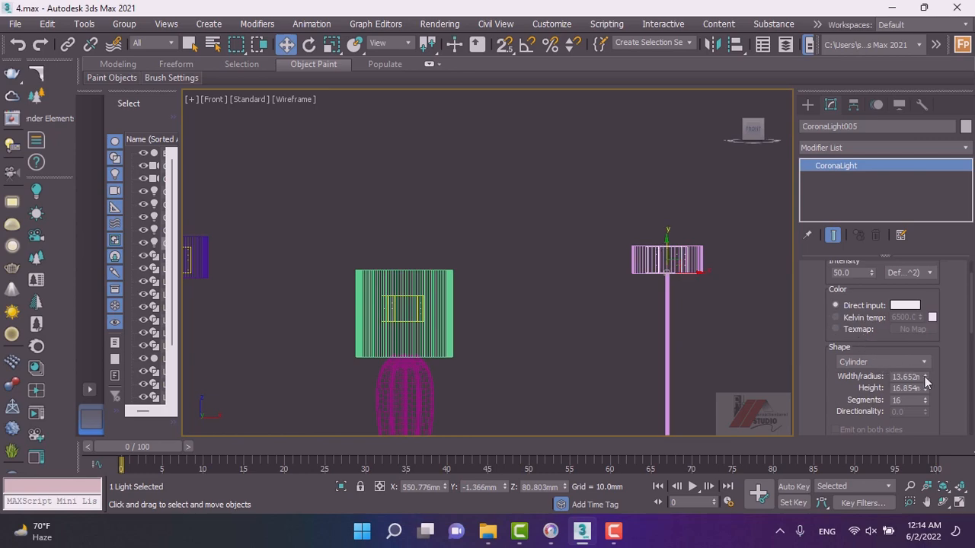
left_click_drag(924, 391, 921, 417)
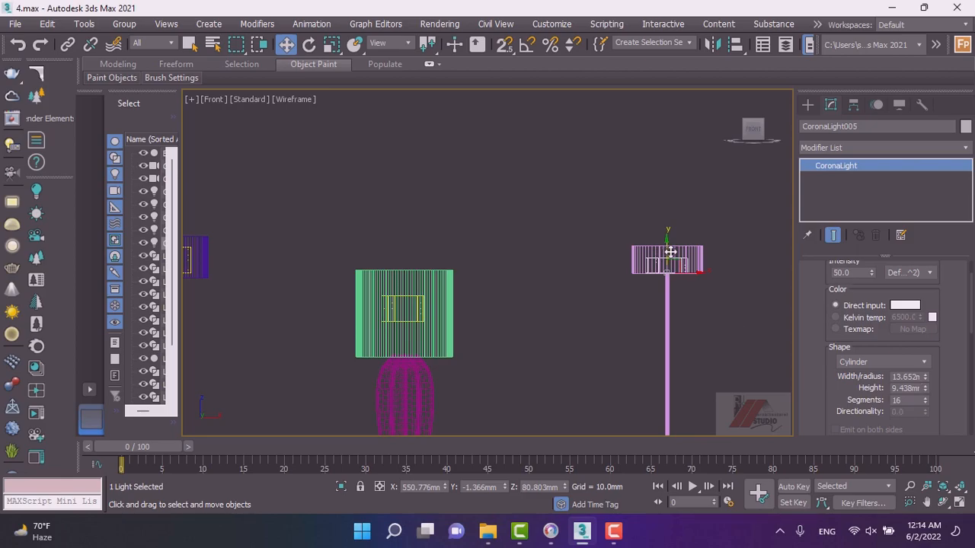
scroll(659, 271, "up", 3)
scroll(563, 258, "down", 5)
scroll(466, 288, "up", 2)
scroll(467, 252, "up", 2)
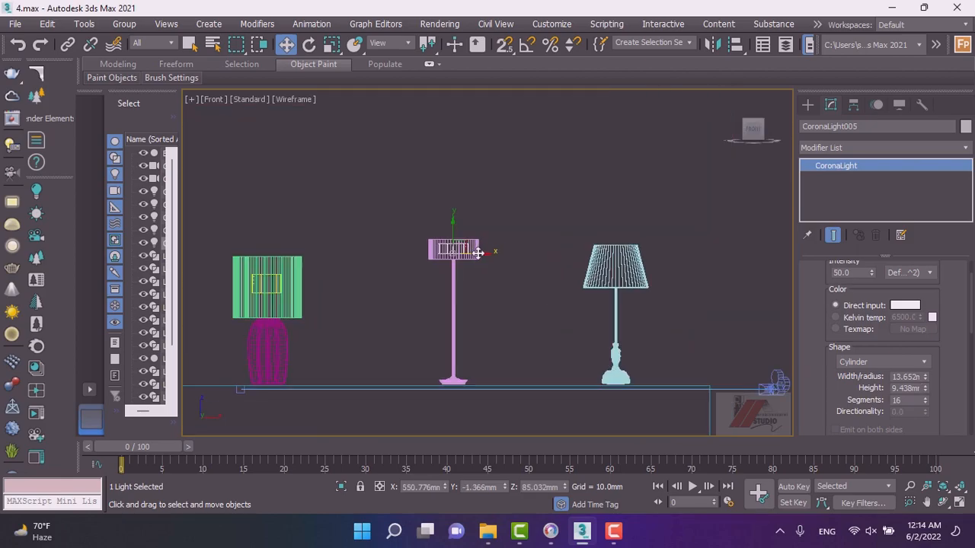
Copy the cylinder light into the blue lamp's shade, lower it into place and set its height to about 21.33 mm.
mouse_move(482, 253)
left_mouse_down("shift")
mouse_move(583, 260)
mouse_move(643, 281)
left_mouse_up("shift")
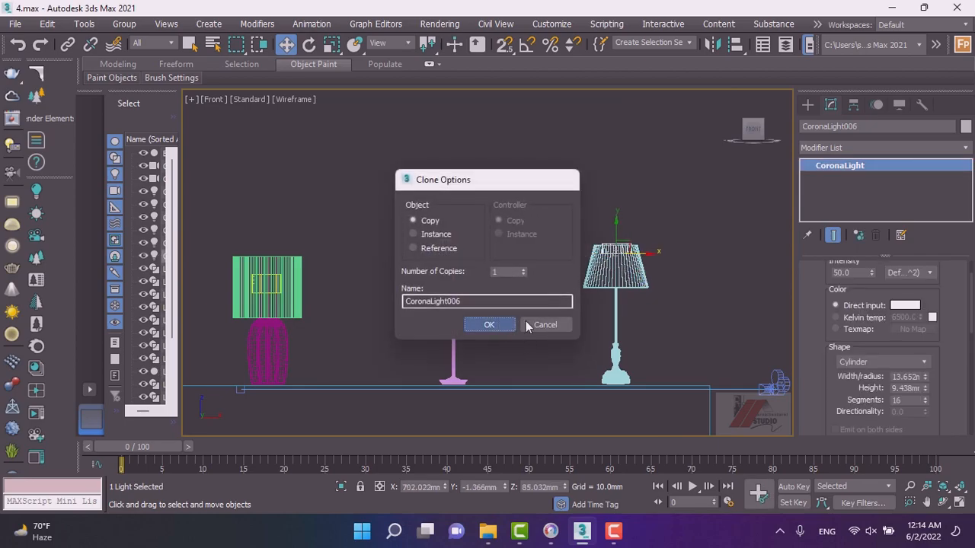
left_click(489, 324)
left_click_drag(616, 229, 618, 260)
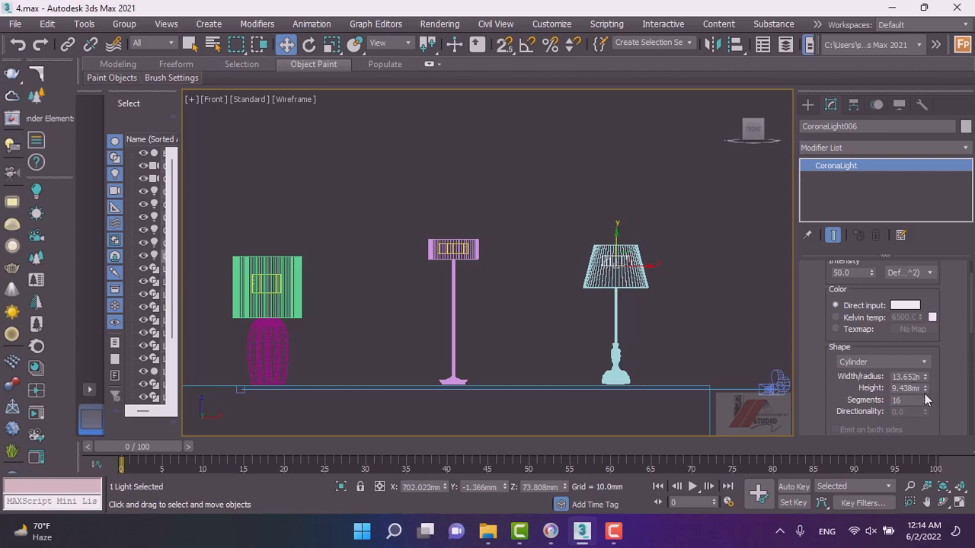
left_click_drag(927, 391, 915, 290)
left_click_drag(613, 235, 614, 243)
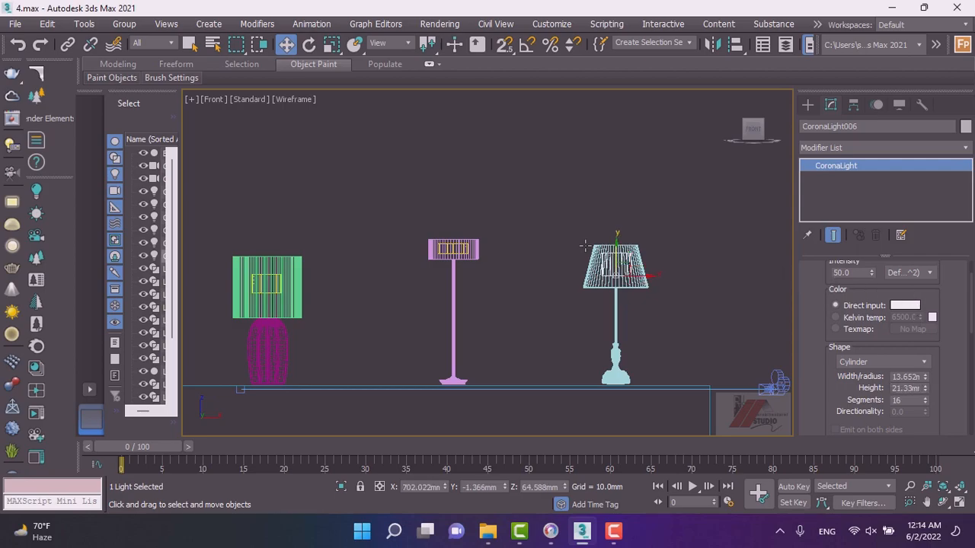
Scale the cylinder light to fit inside the blue lamp's shade.
left_click(331, 44)
scroll(643, 271, "up", 6)
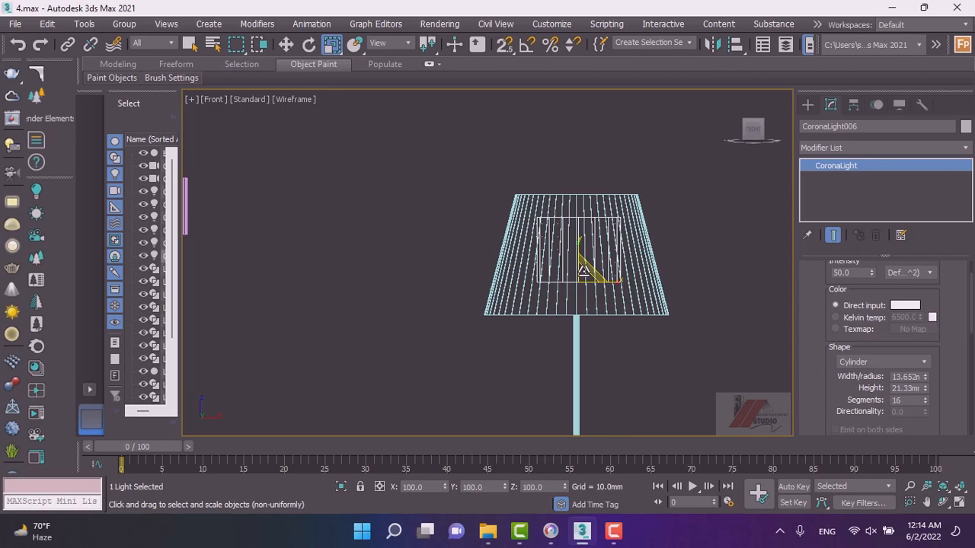
left_click_drag(579, 247, 579, 245)
mouse_move(613, 282)
left_mouse_down()
mouse_move(624, 281)
mouse_move(614, 285)
left_mouse_up()
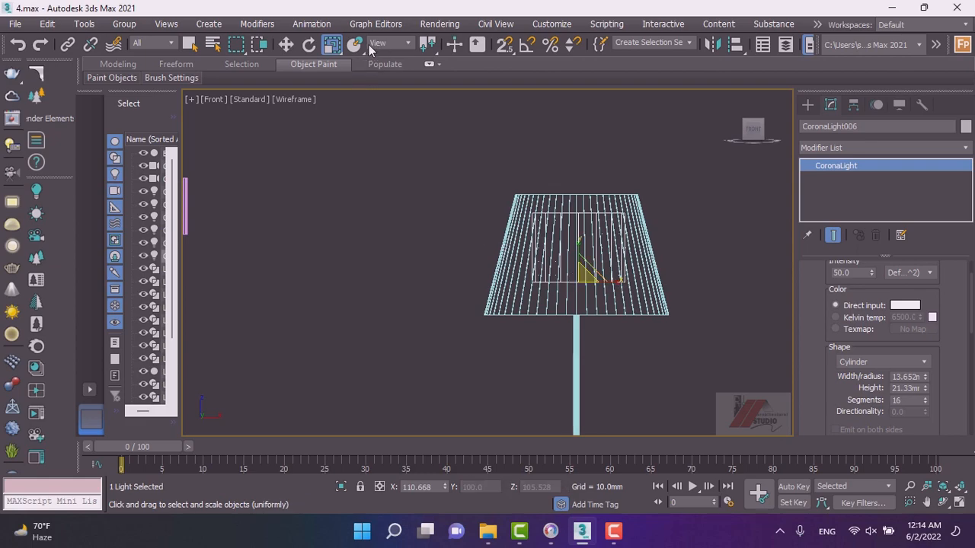
left_click_drag(332, 44, 335, 95)
left_click_drag(579, 244, 575, 242)
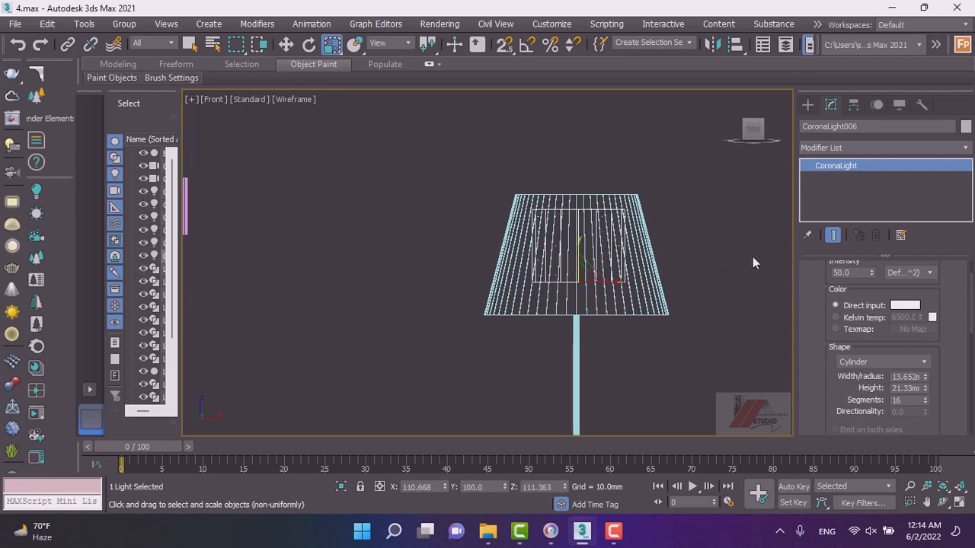
left_click(818, 148)
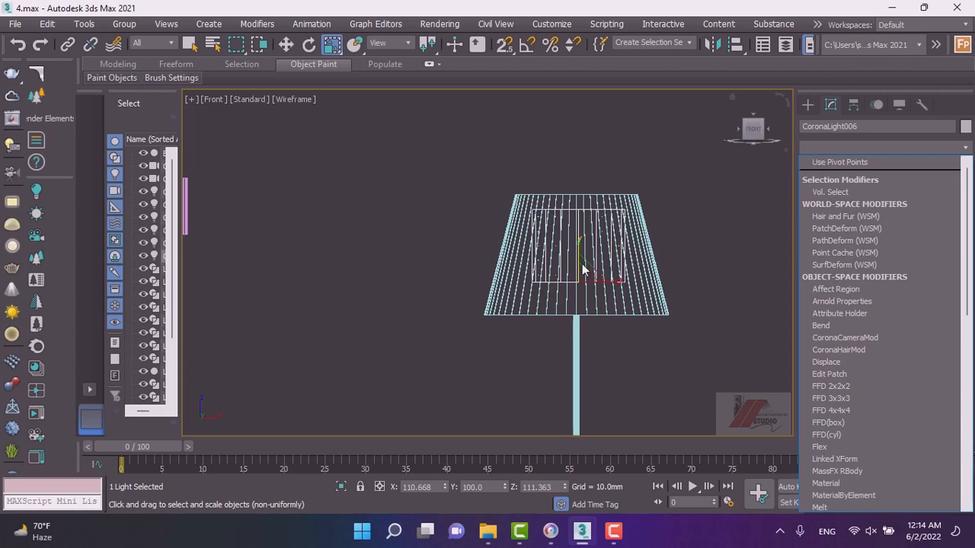
left_click(561, 196)
scroll(547, 239, "down", 5)
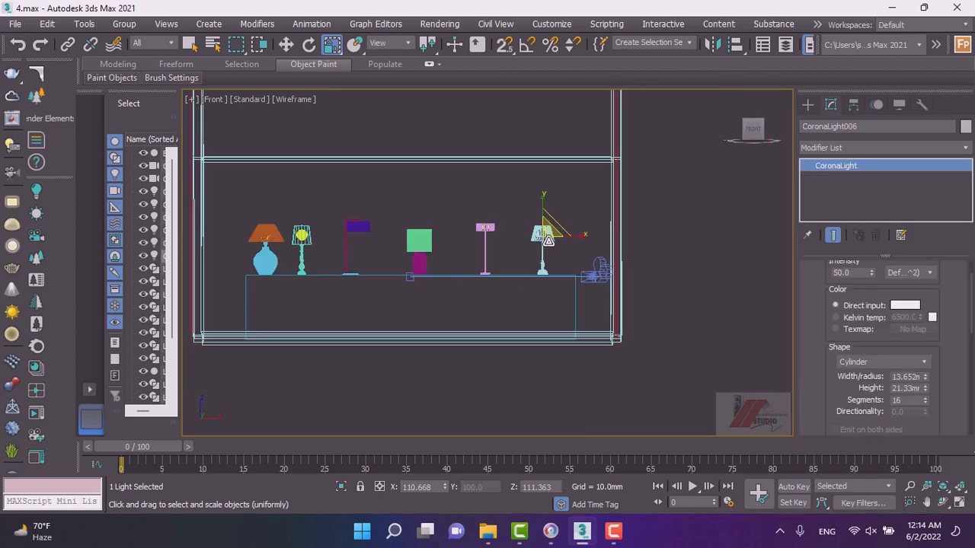
Switch the viewport to the camera view with default shading.
key("c")
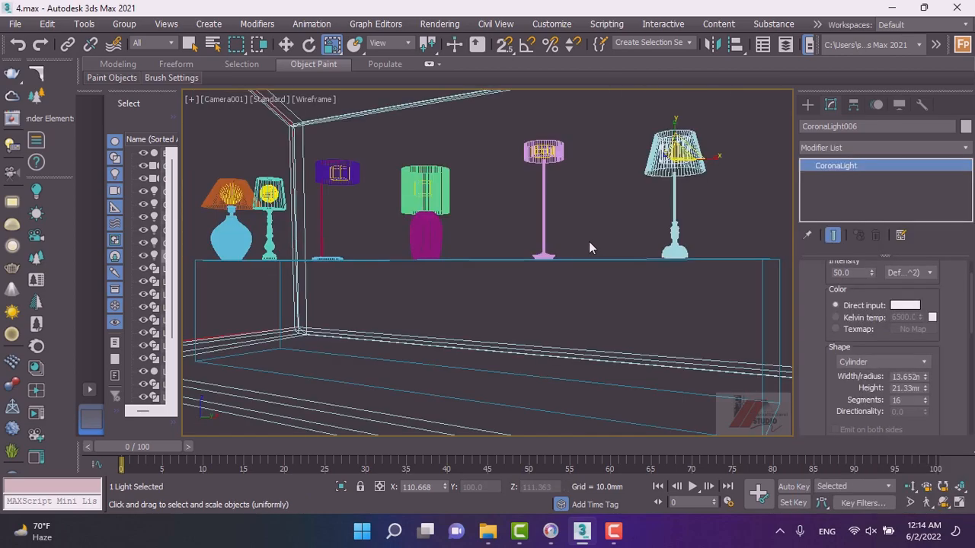
left_click(308, 99)
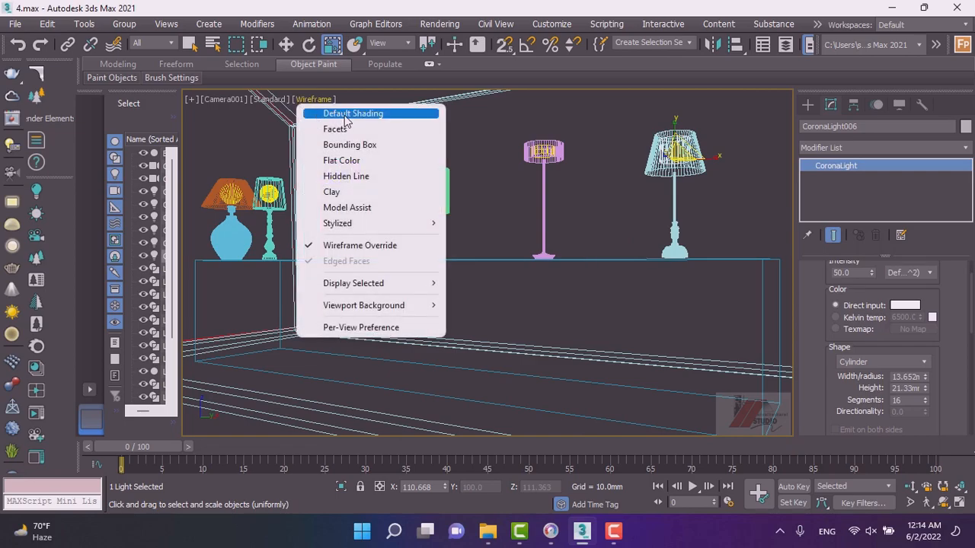
left_click(343, 113)
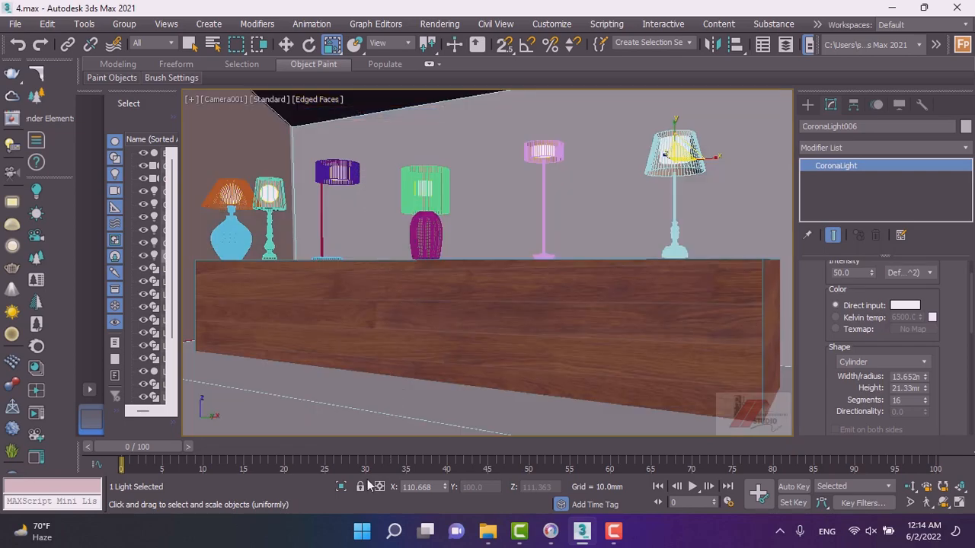
left_click(550, 530)
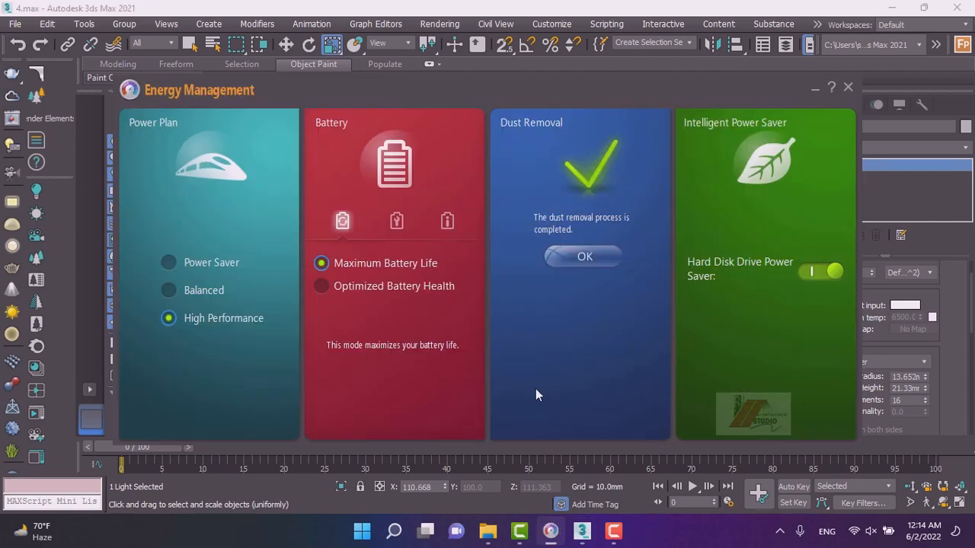
left_click(571, 259)
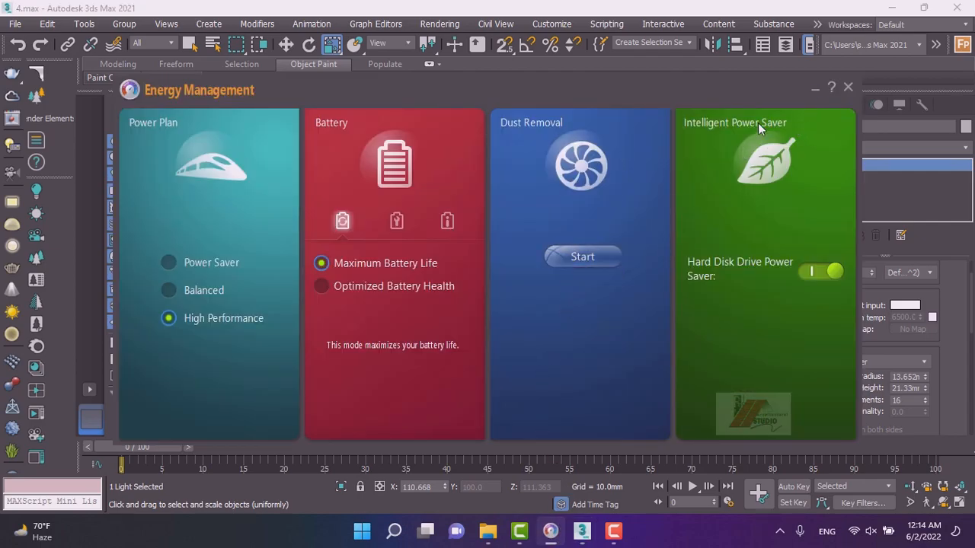
left_click(581, 257)
left_click(813, 91)
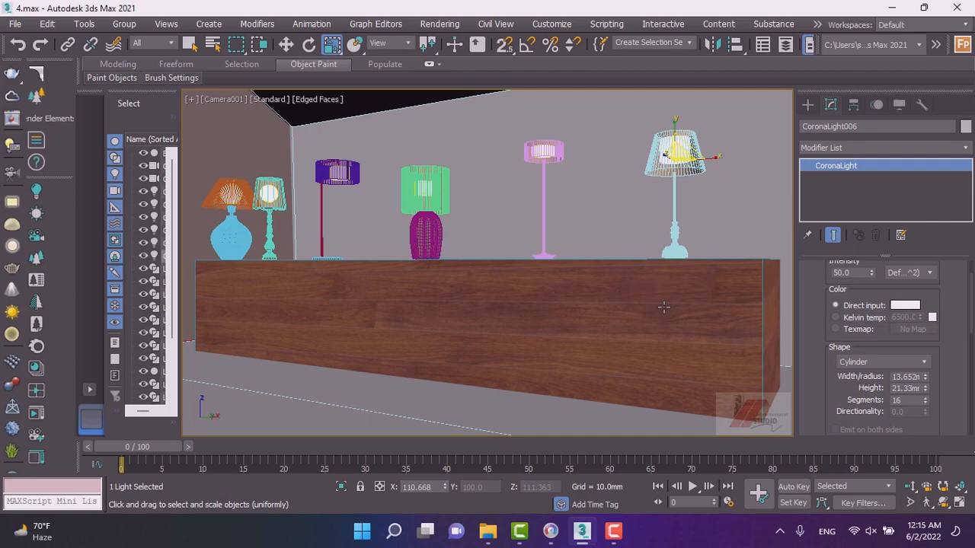
Select the room's wall shell and examine it from orthographic, front and right views.
key("shift+f")
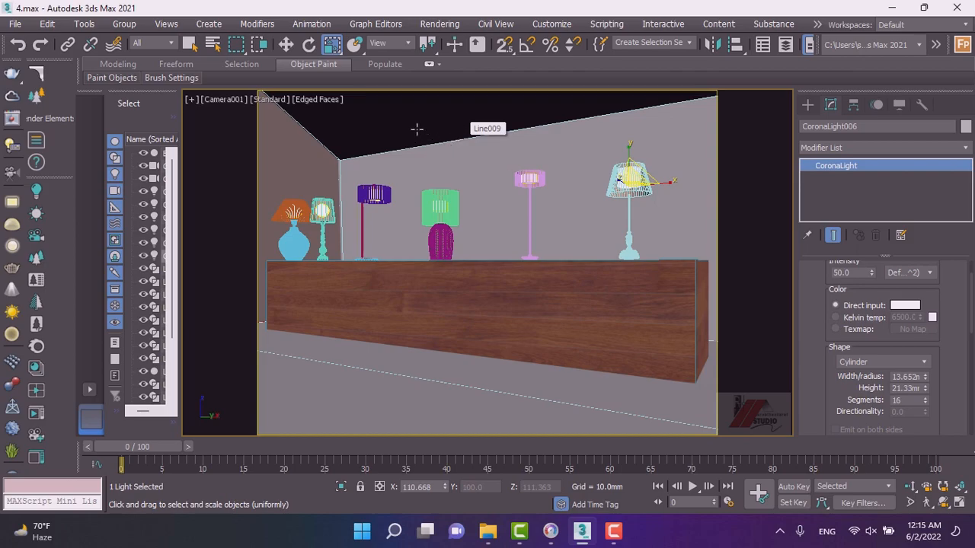
left_click(338, 139)
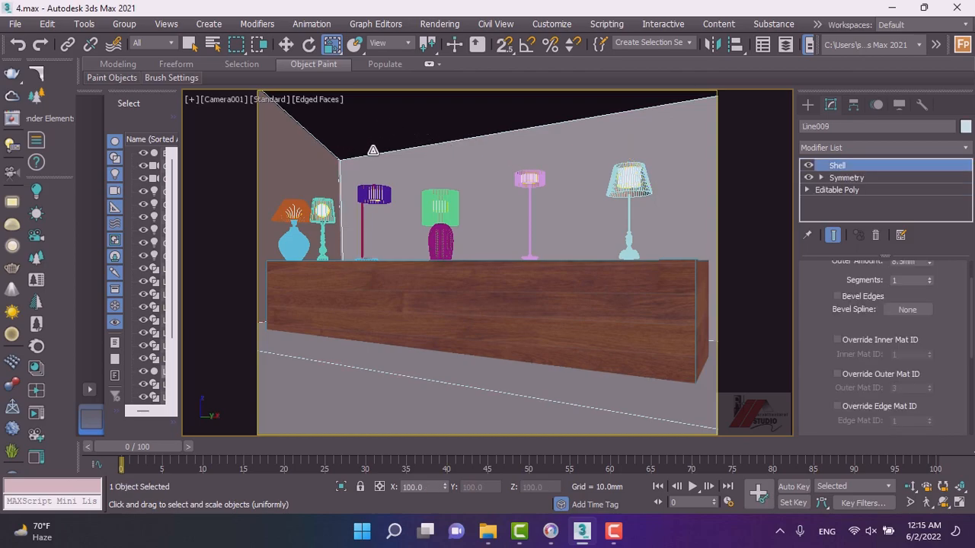
left_click(807, 105)
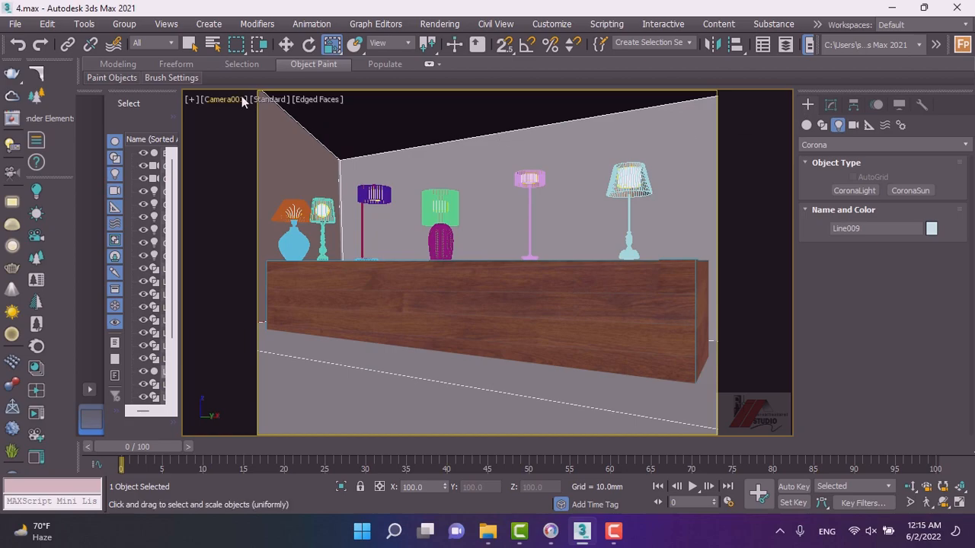
left_click(287, 45)
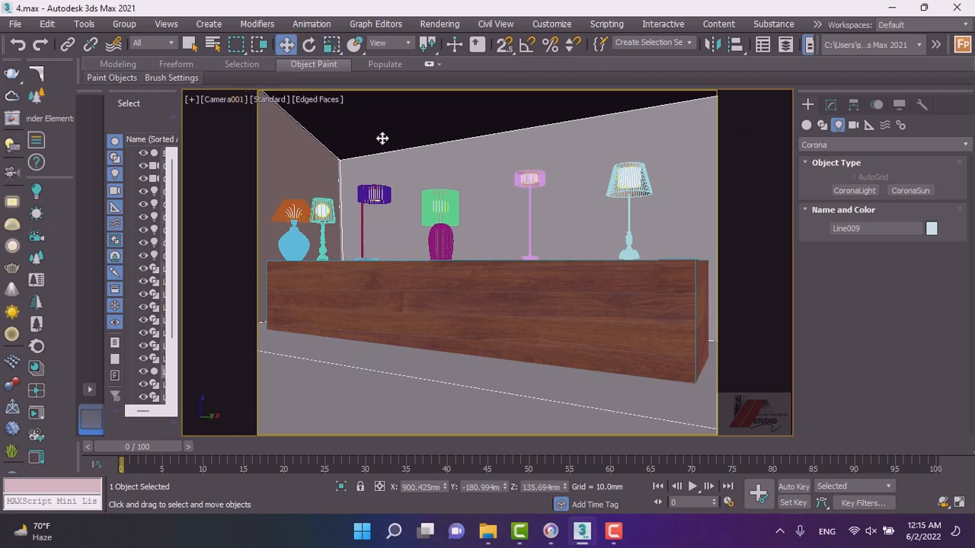
key("f")
key("z")
middle_click_drag(395, 187, 500, 172, "alt")
scroll(496, 114, "up", 3)
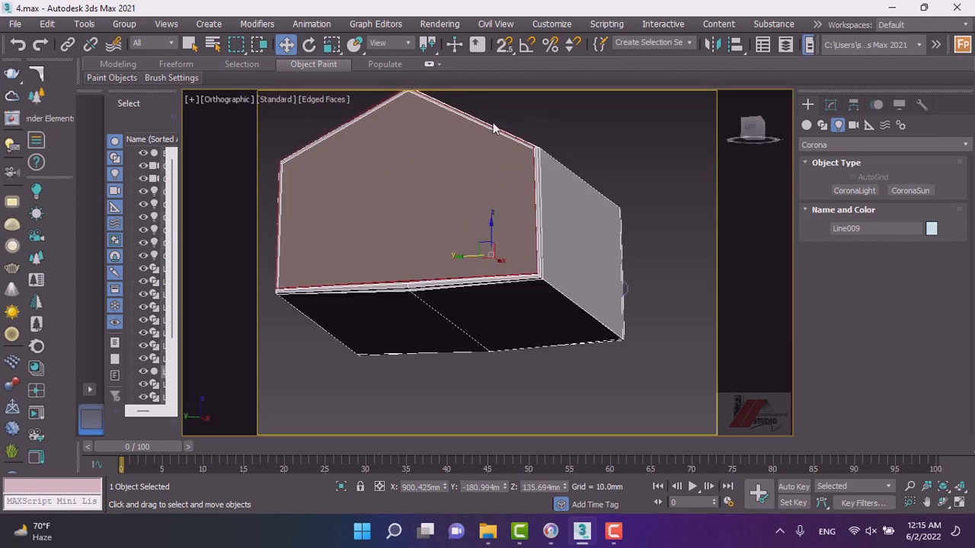
scroll(495, 137, "up", 3)
scroll(507, 159, "down", 6)
scroll(537, 204, "up", 2)
key("f")
scroll(518, 213, "down", 4)
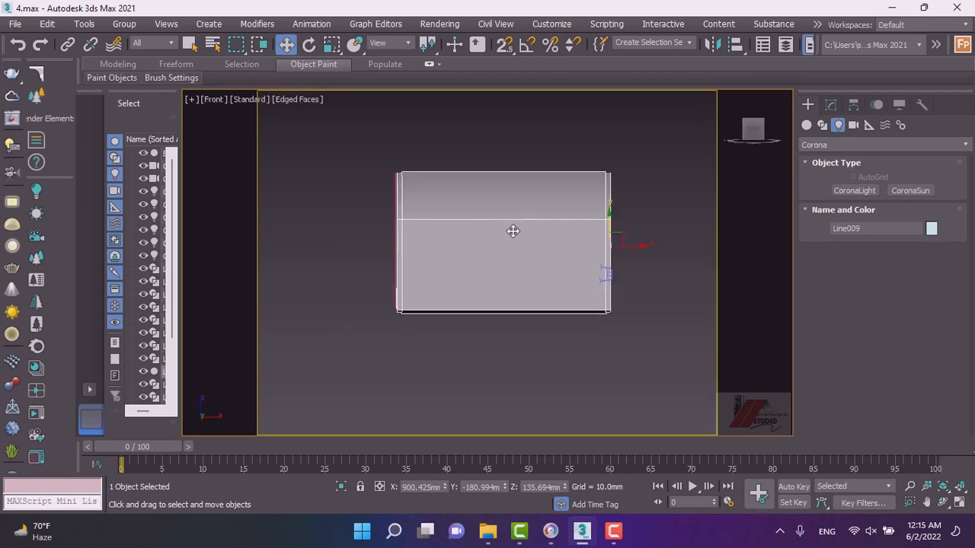
scroll(512, 230, "down", 2)
middle_click_drag(509, 252, 617, 196, "alt")
left_click(751, 130)
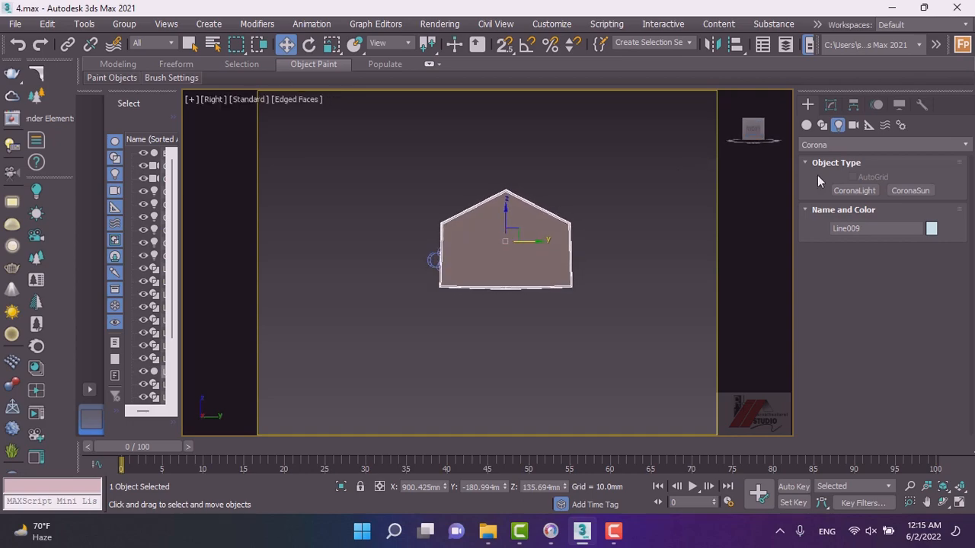
Draw a snapped line along the roof edge from the left wall top through the peak to the right wall top.
left_click(822, 126)
left_click(850, 204)
scroll(472, 217, "up", 4)
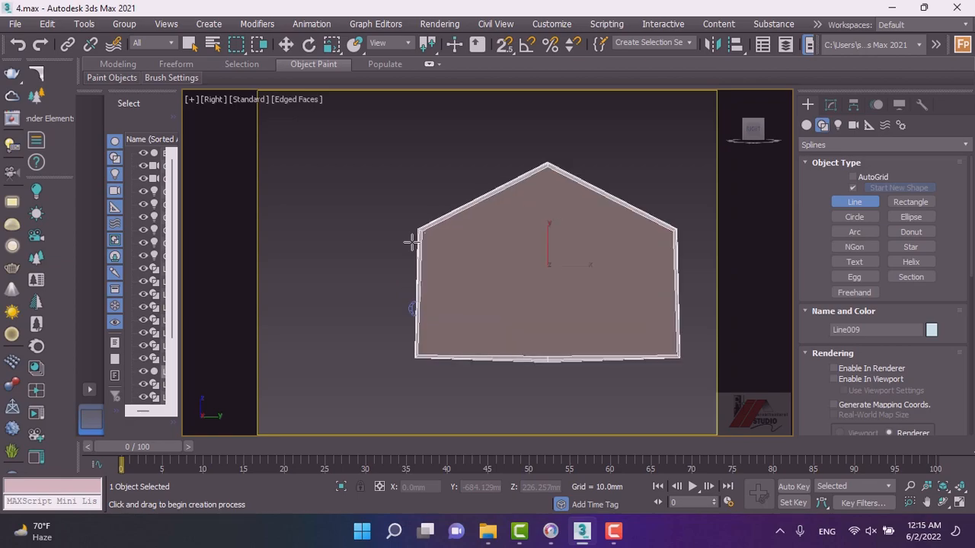
key("s")
scroll(418, 239, "up", 2)
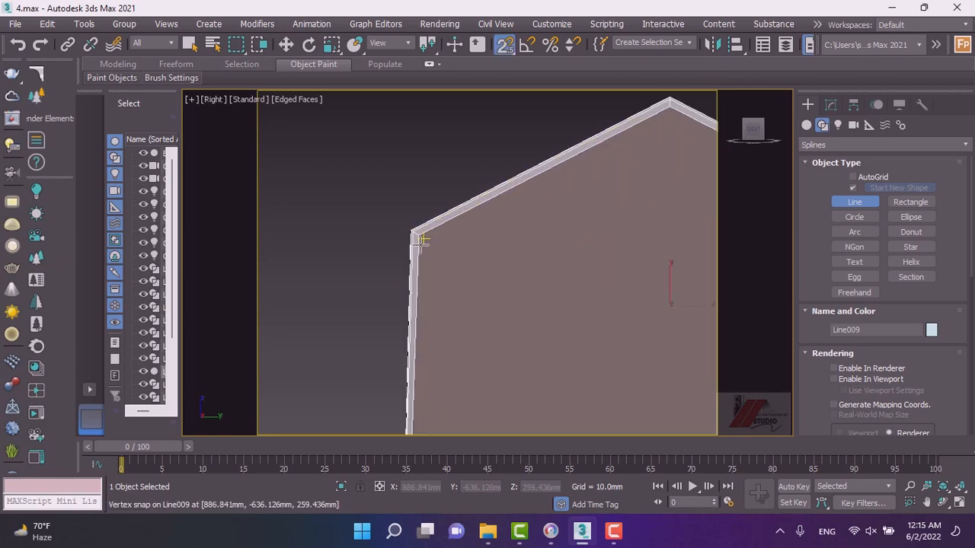
left_click(420, 241)
scroll(418, 246, "down", 3)
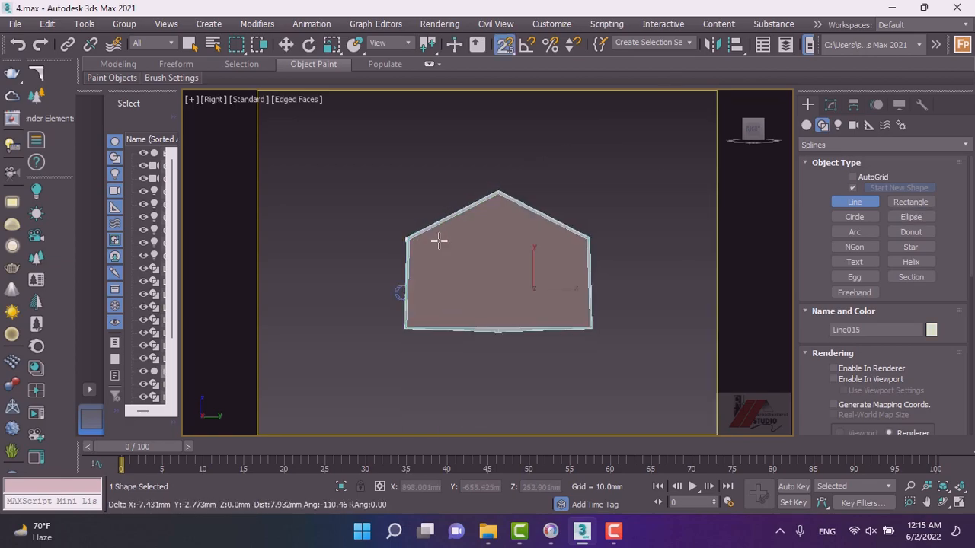
scroll(499, 196, "up", 5)
scroll(469, 189, "down", 5)
left_click(468, 189)
scroll(554, 230, "up", 4)
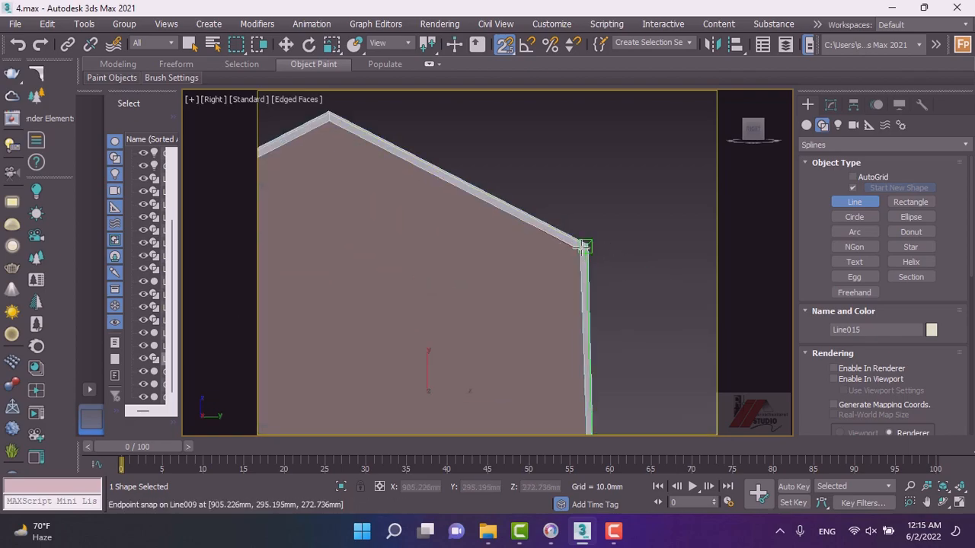
left_click(587, 246)
right_click(586, 246)
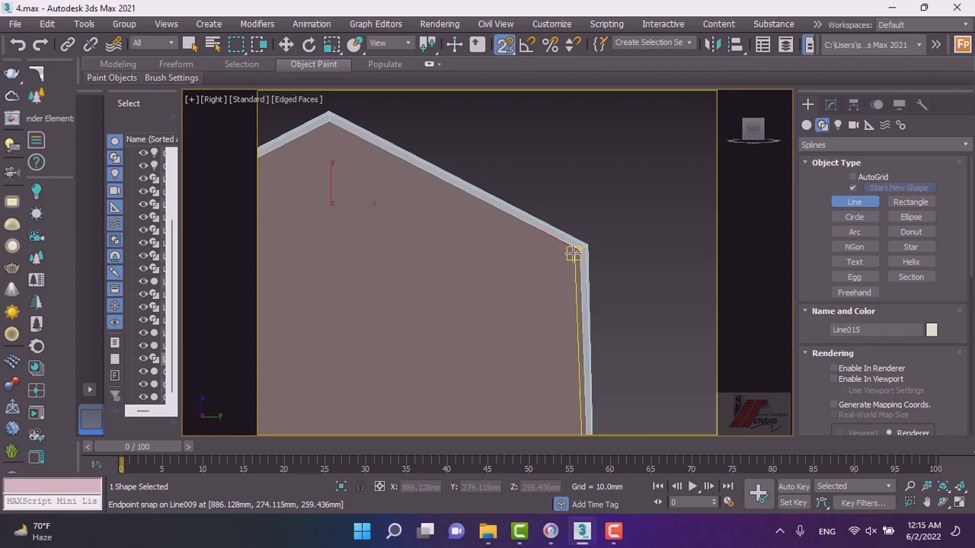
scroll(567, 256, "down", 4)
key("3")
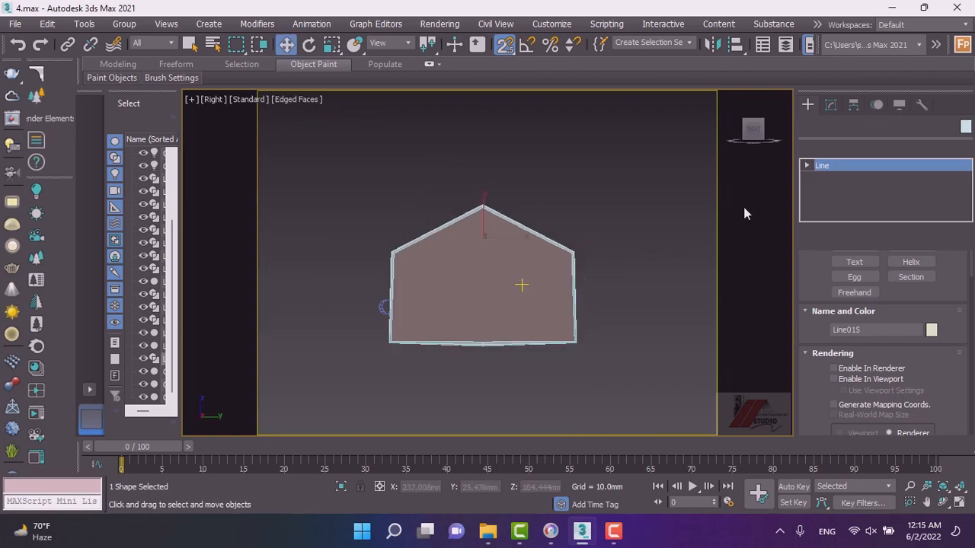
Apply a Sweep modifier to the new roof line.
left_click(831, 148)
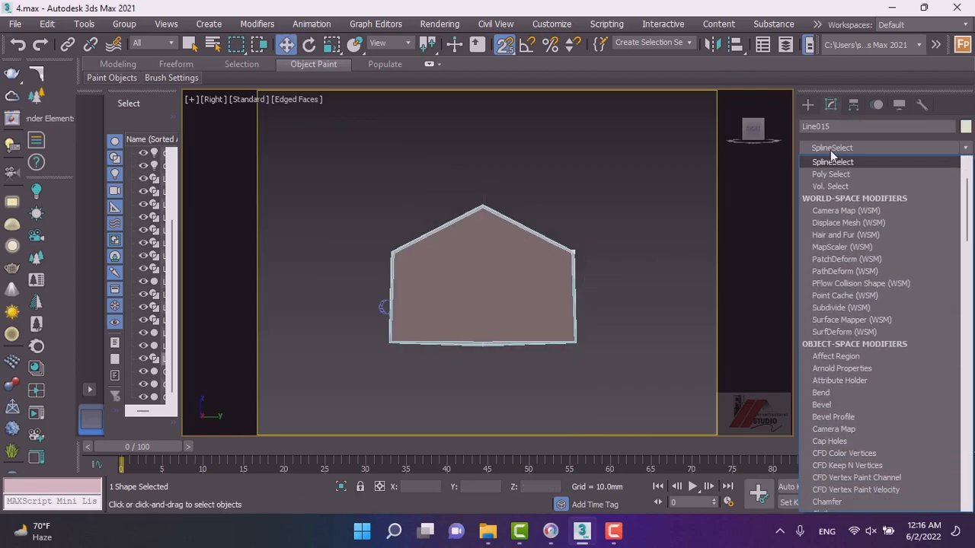
key("s")
key("s")
key("s")
key("s")
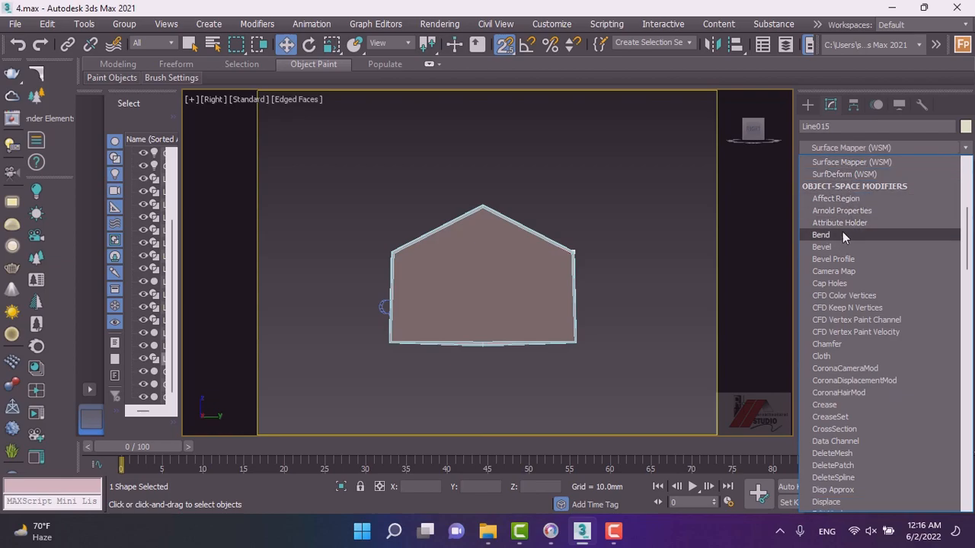
key("s")
key("s")
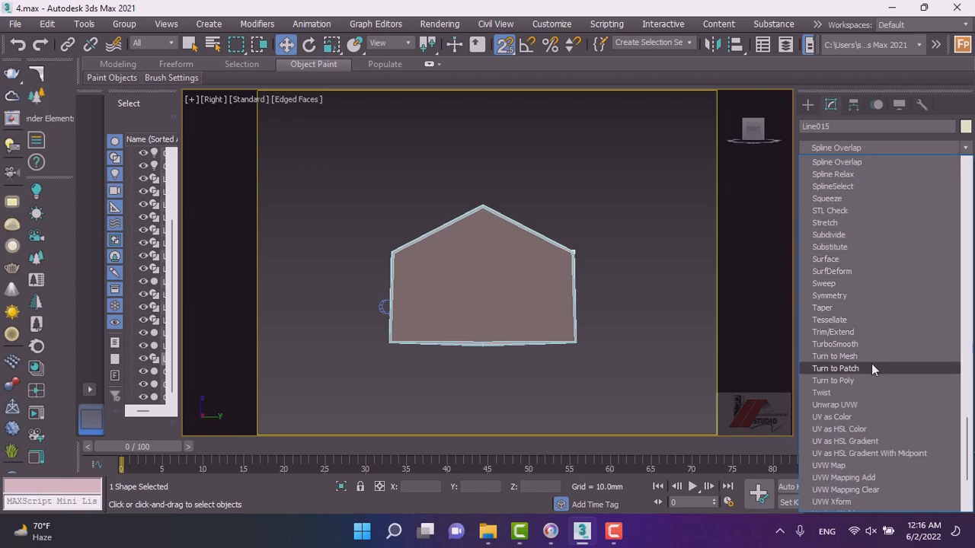
scroll(915, 272, "down", 3)
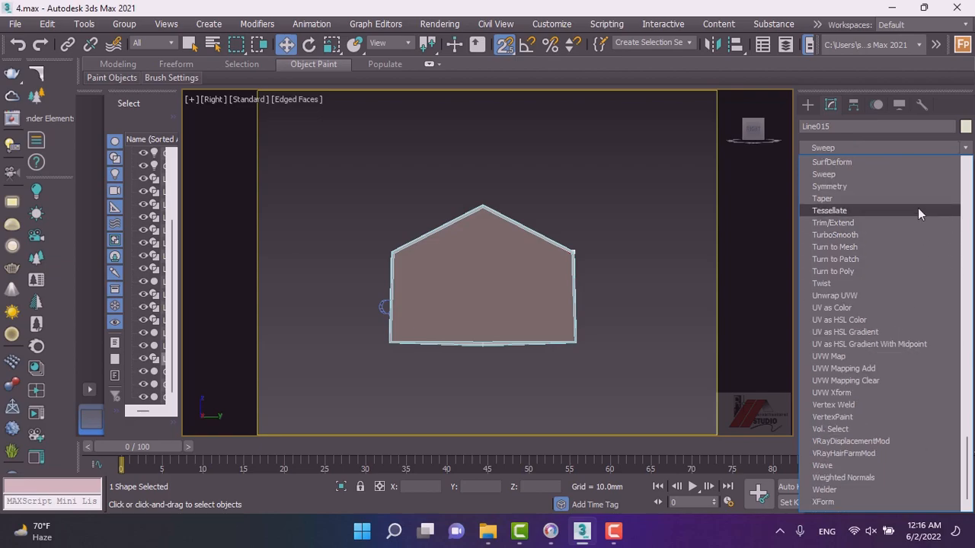
left_click(883, 178)
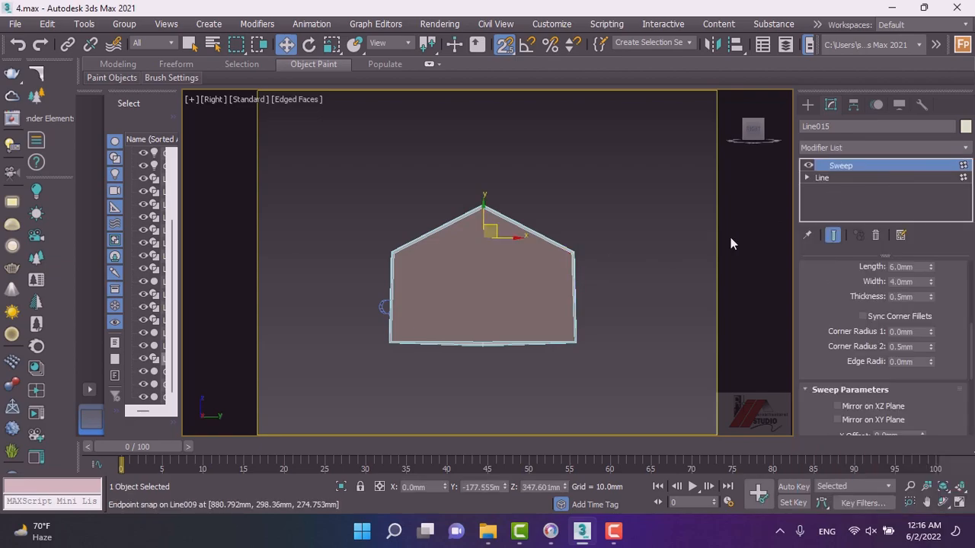
Switch the viewport to wireframe override to see the swept roof trim.
scroll(604, 292, "down", 2)
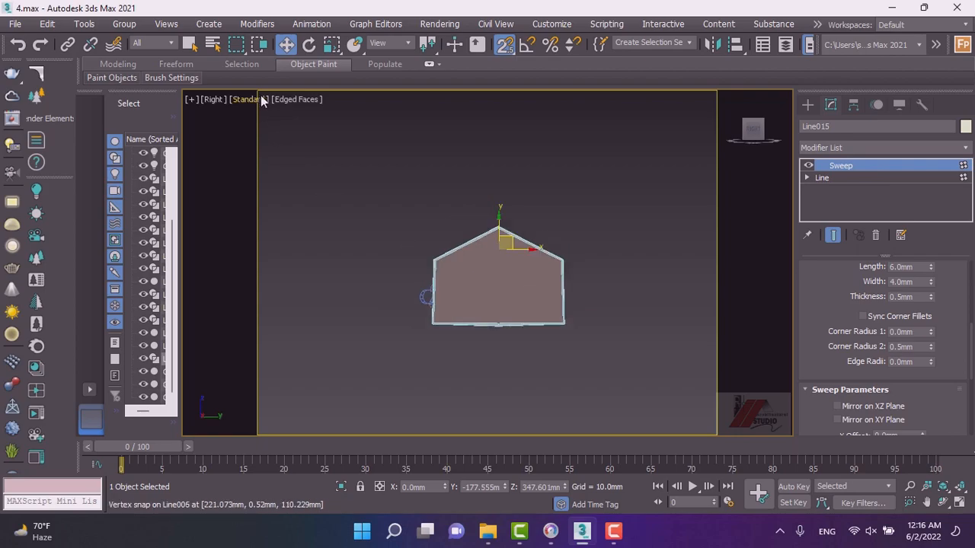
left_click(304, 99)
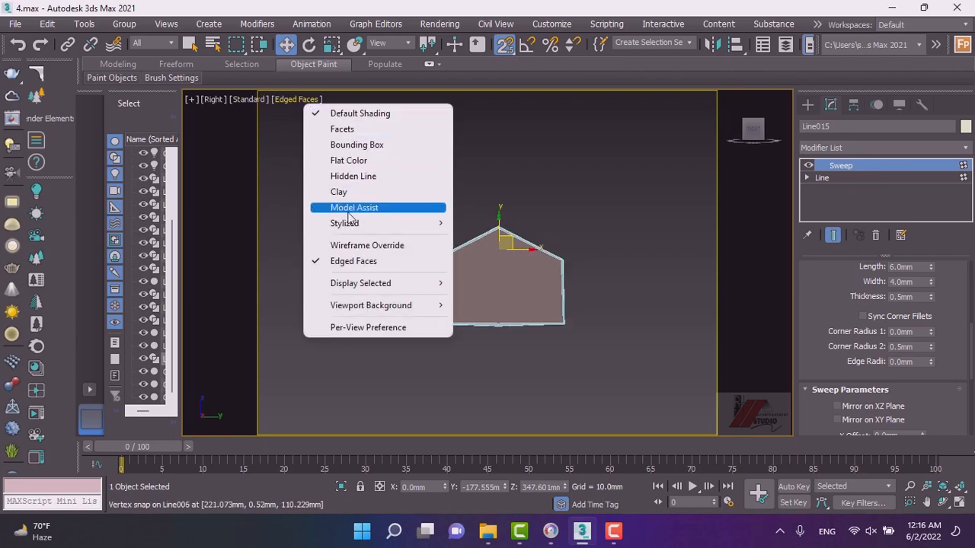
left_click(350, 245)
scroll(500, 236, "up", 5)
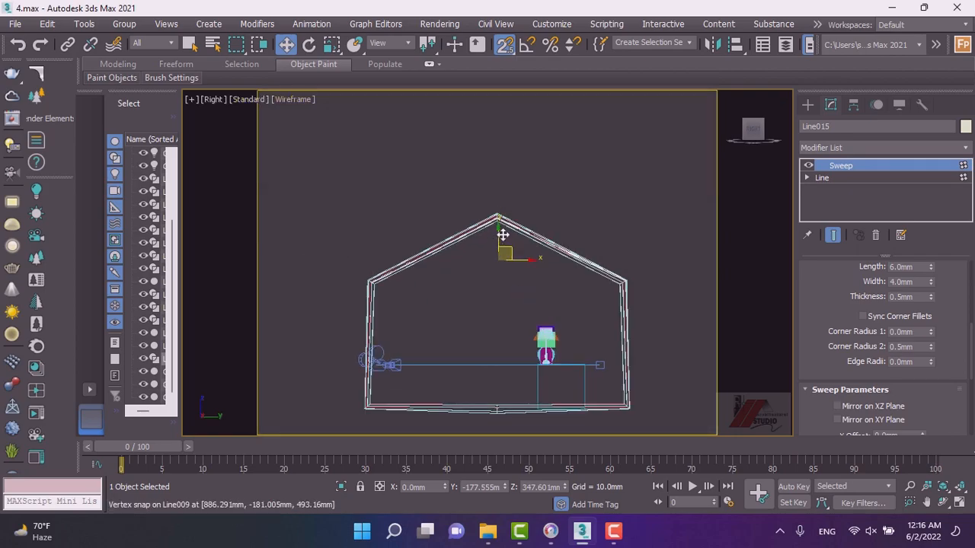
Set the sweep's bar section to length 20.82 mm, width 7.0 mm and thickness 12.48 mm.
scroll(500, 230, "down", 2)
left_click_drag(489, 280, 492, 320)
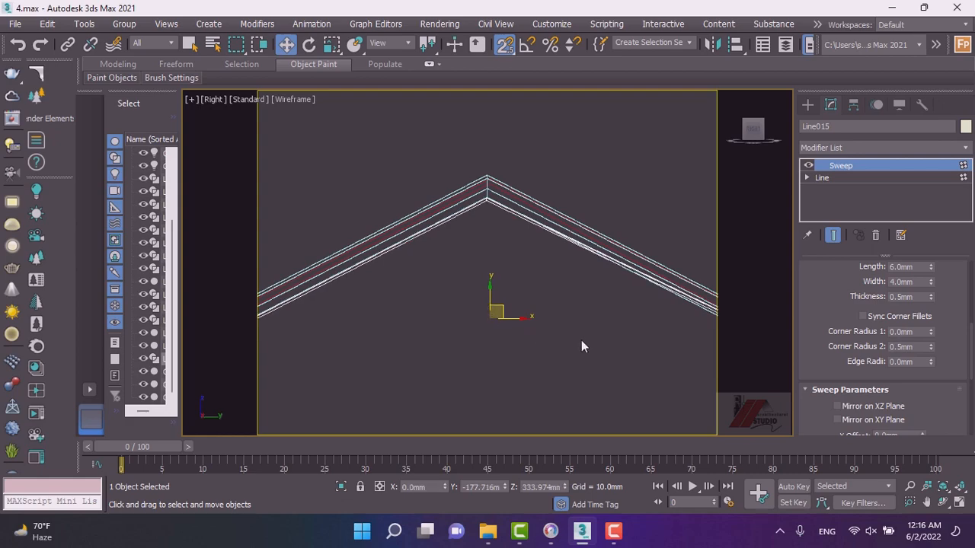
scroll(845, 296, "up", 1)
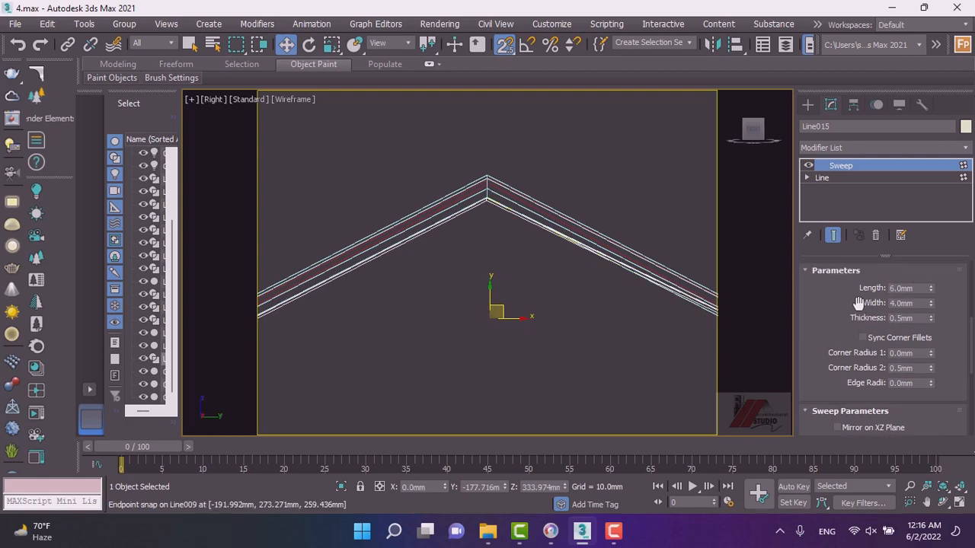
left_click_drag(930, 238, 899, 113)
left_click_drag(931, 307, 922, 250)
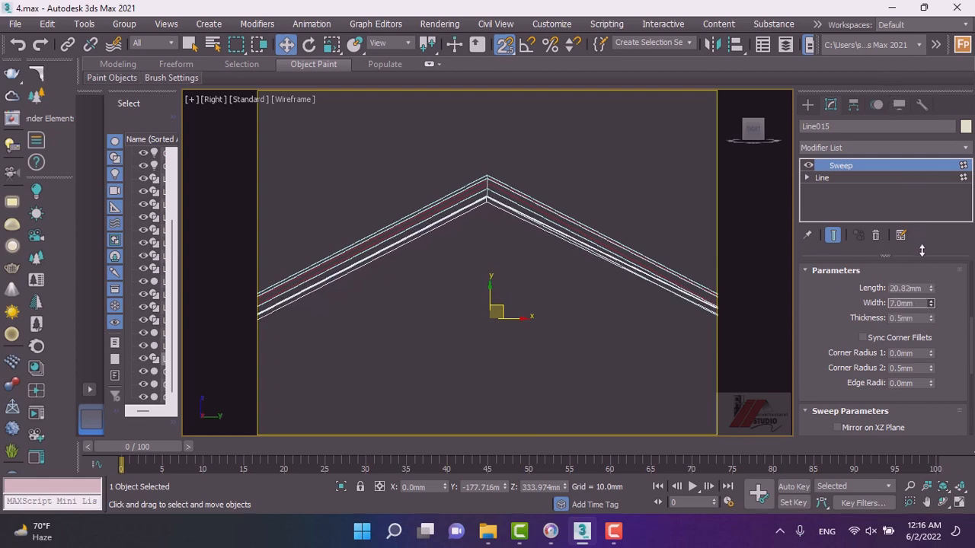
left_click_drag(930, 319, 853, 476)
Open the Material Editor, copy the wood material into a new slot and rename it 23232.
scroll(536, 284, "down", 4)
middle_click_drag(536, 284, 626, 390, "alt")
scroll(568, 306, "up", 3)
scroll(470, 271, "down", 3)
scroll(472, 272, "down", 3)
scroll(483, 261, "up", 2)
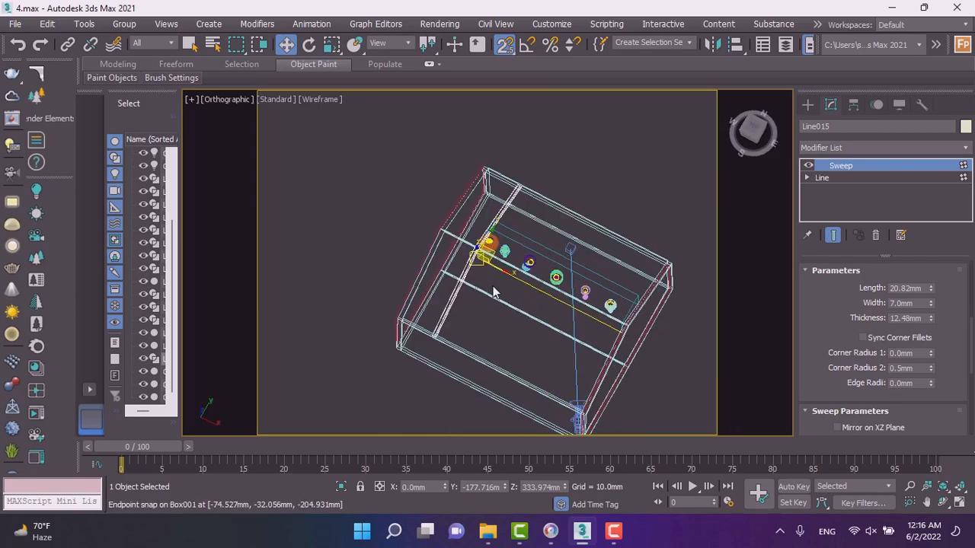
scroll(491, 264, "up", 1)
left_click_drag(495, 268, 464, 242)
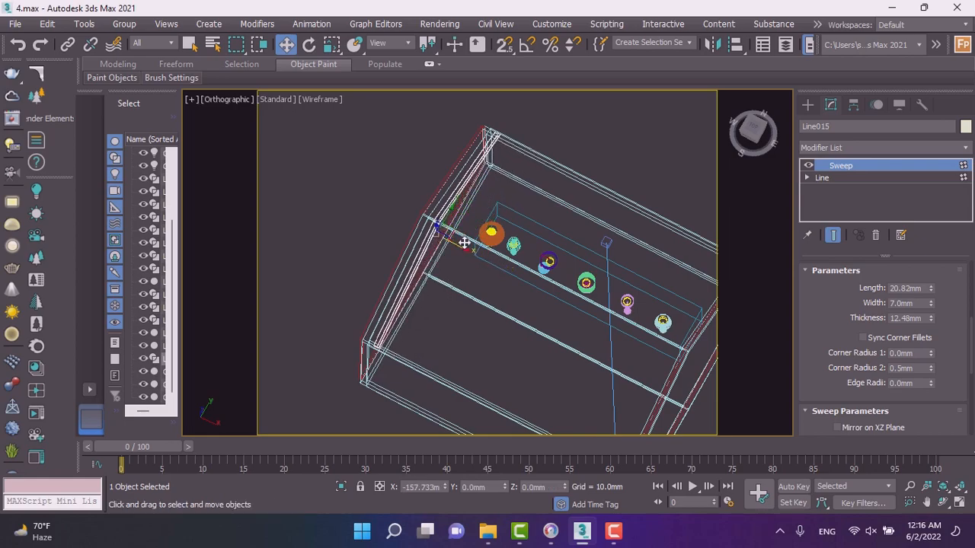
scroll(464, 242, "up", 2)
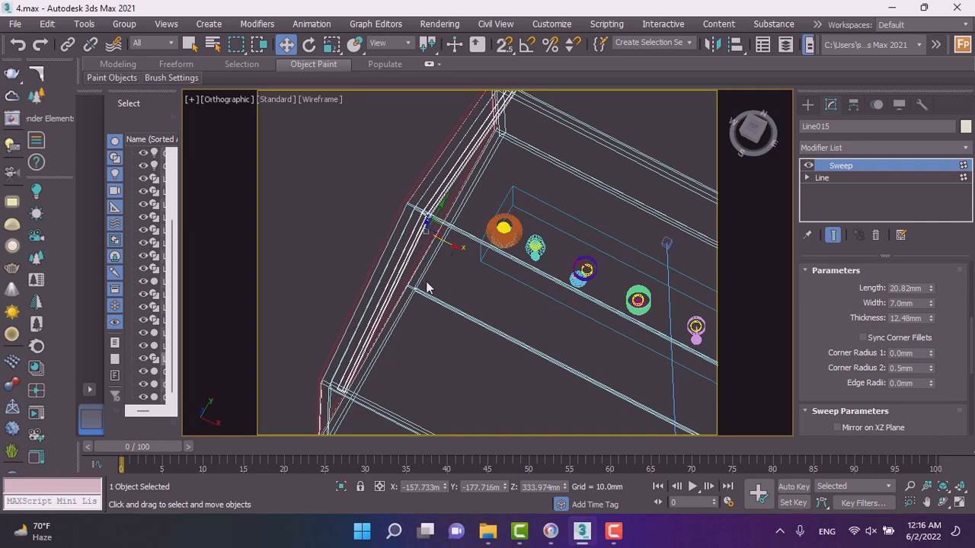
key("m")
scroll(427, 284, "down", 4)
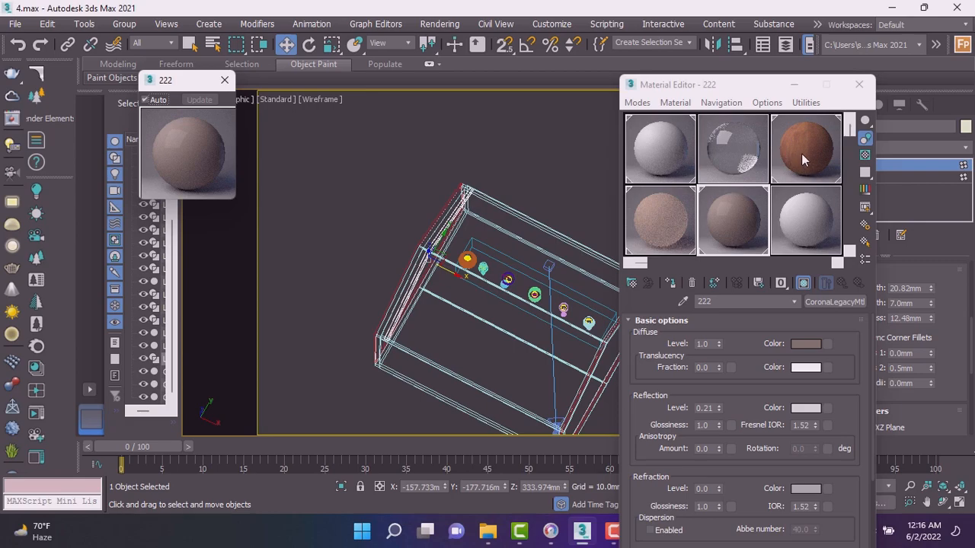
left_click(804, 159)
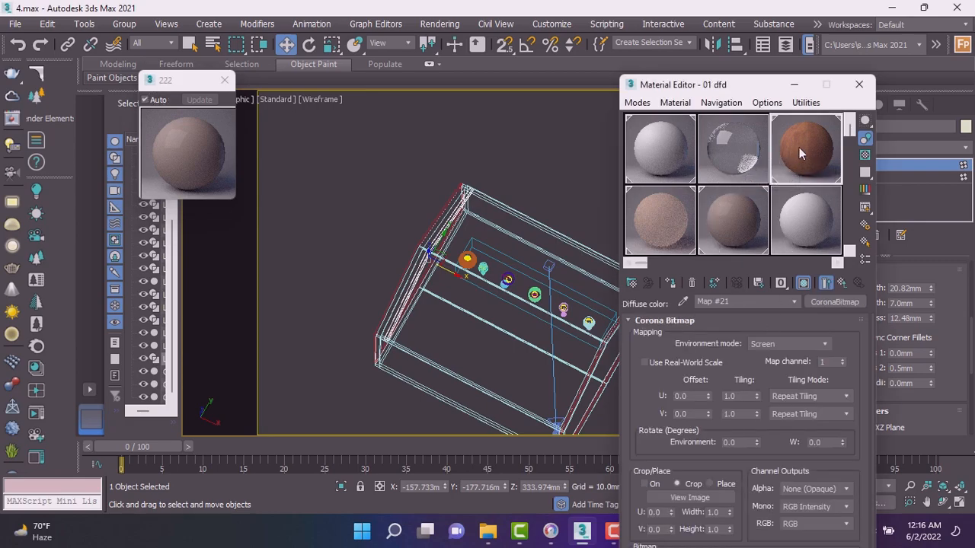
left_click(797, 224)
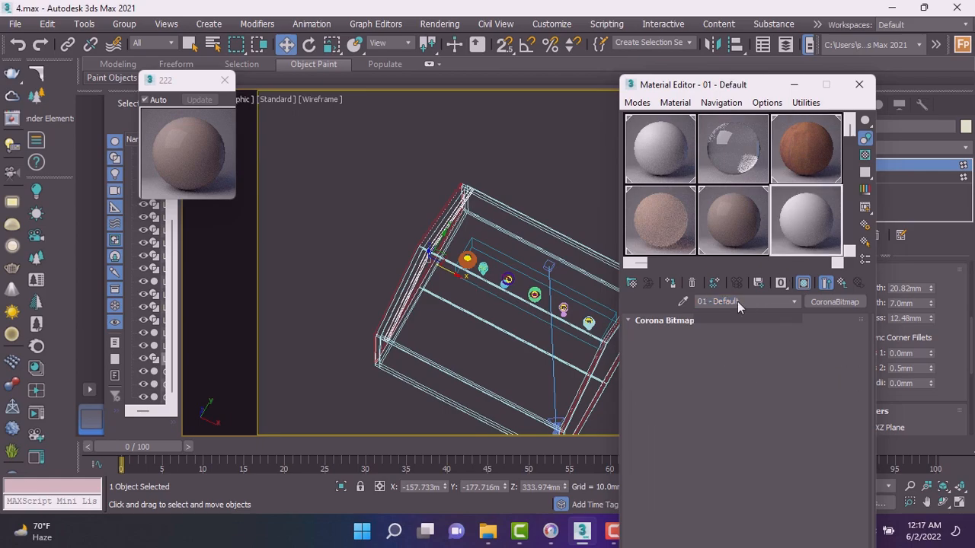
left_click_drag(738, 302, 709, 302)
type("dfd")
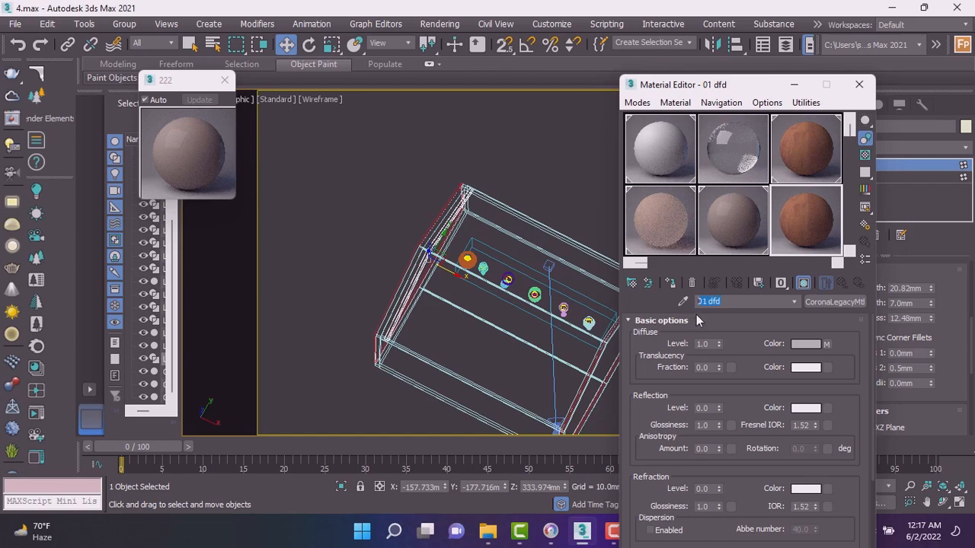
type("23232")
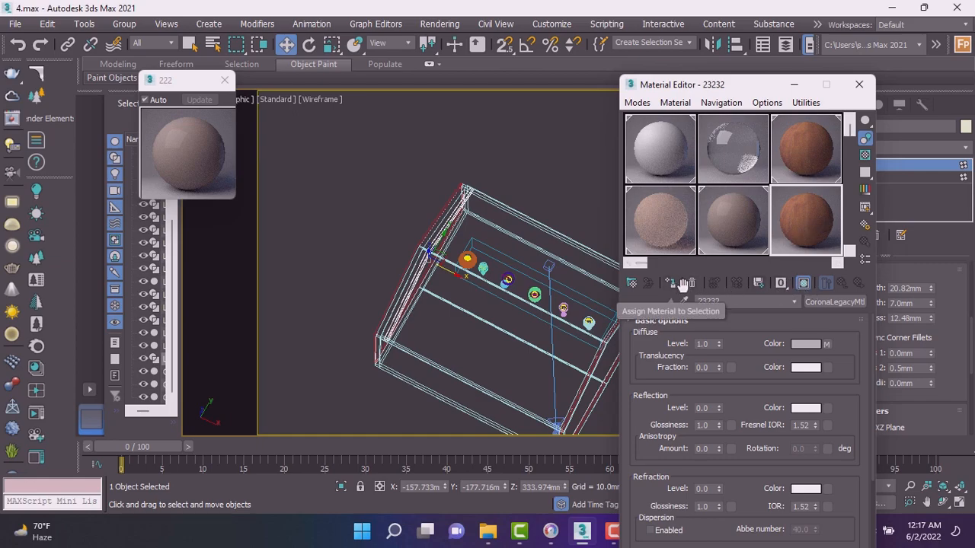
Assign the 23232 material to the roof trim, show it in the viewport and close the editor.
left_click(803, 287)
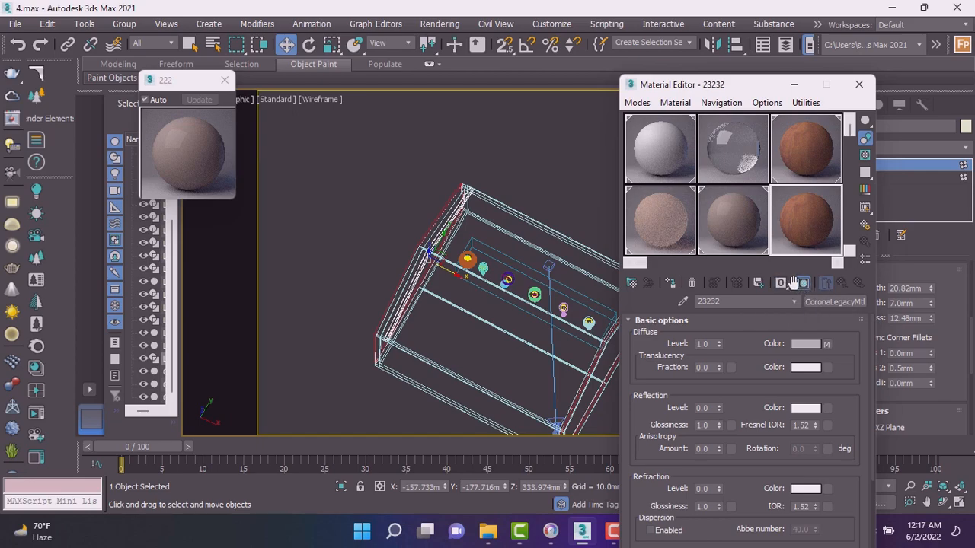
left_click(671, 284)
left_click(859, 84)
Examine the roof trim from the camera view in shaded display, then switch the top view to wireframe override.
scroll(438, 261, "up", 5)
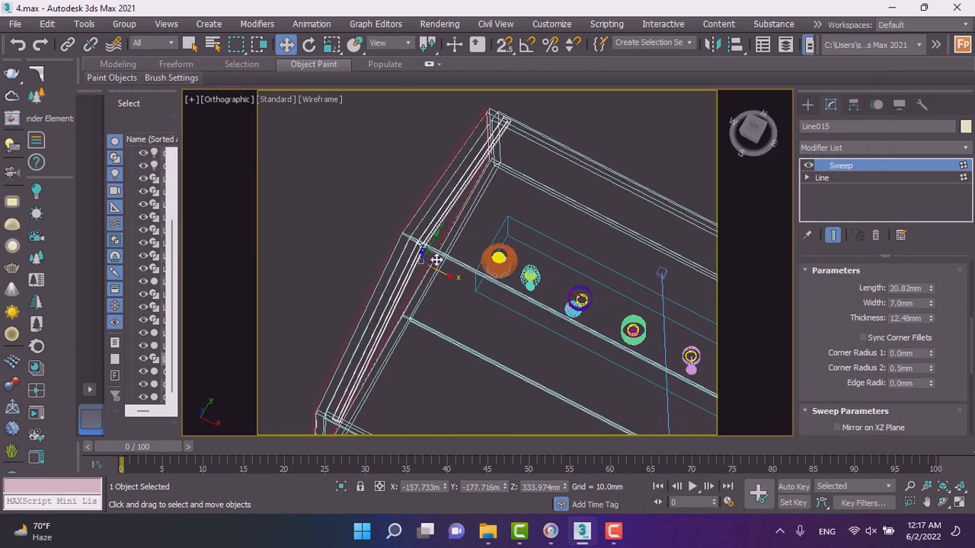
scroll(408, 268, "down", 2)
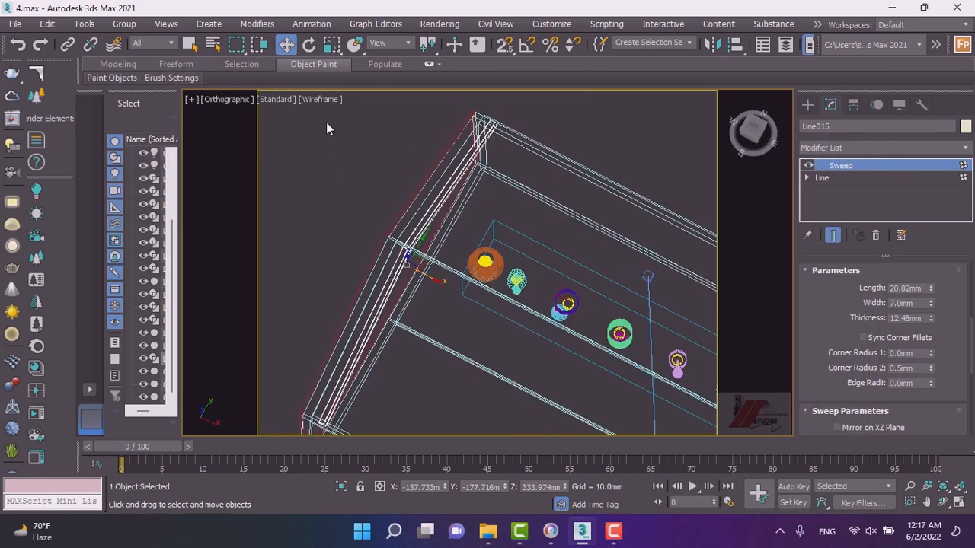
scroll(379, 202, "down", 2)
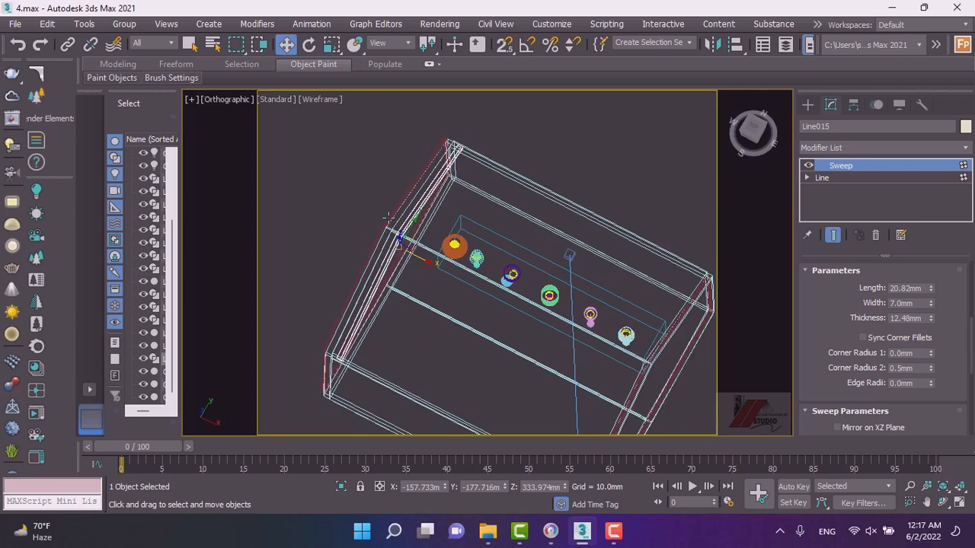
key("c")
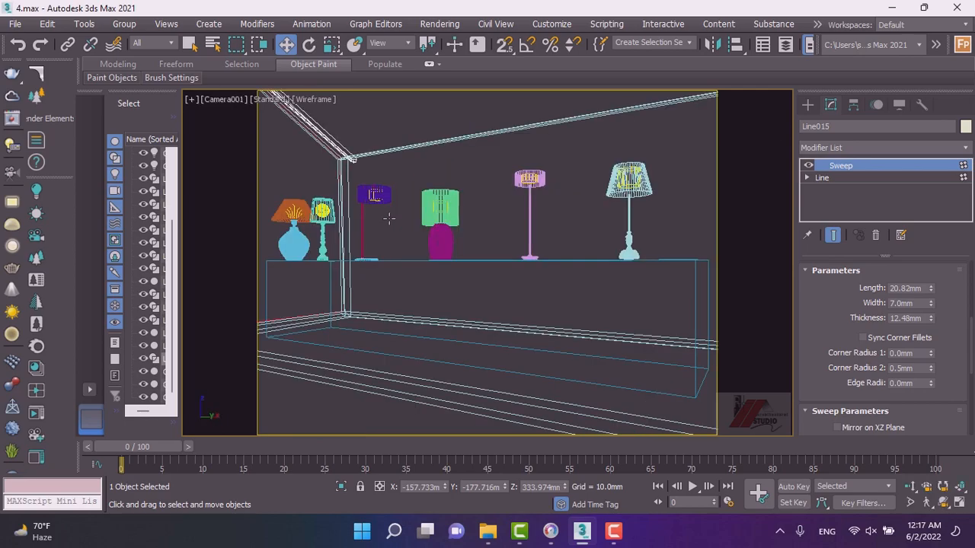
left_click(321, 101)
left_click(358, 114)
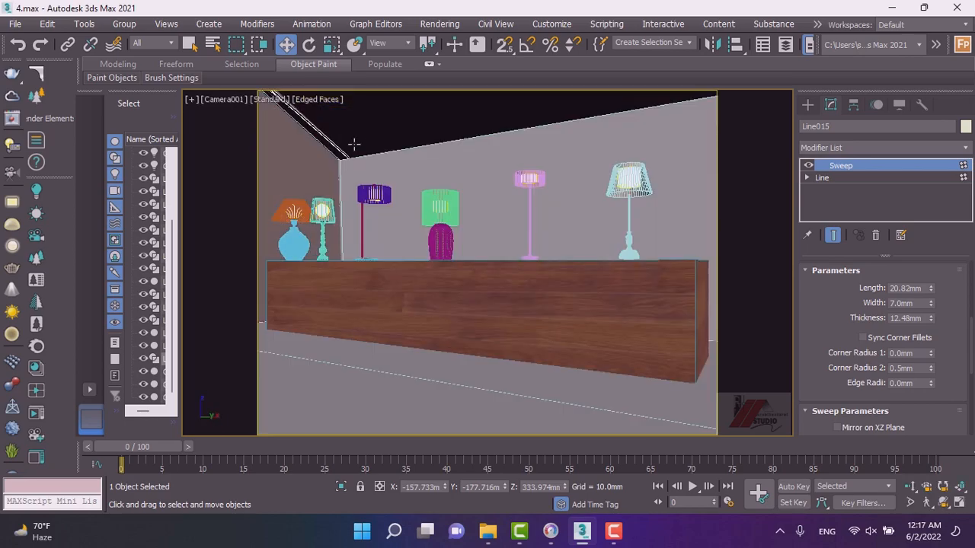
left_click(326, 138)
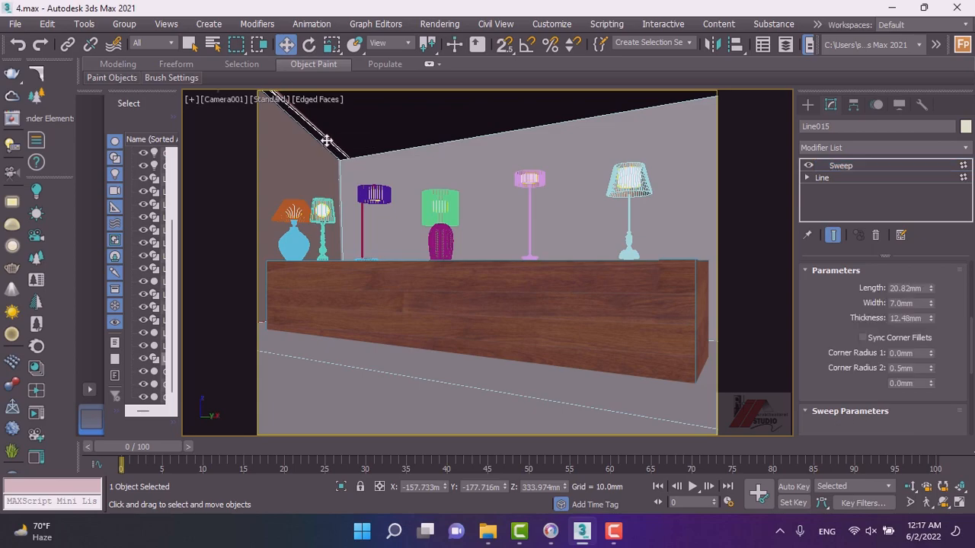
left_click(340, 147)
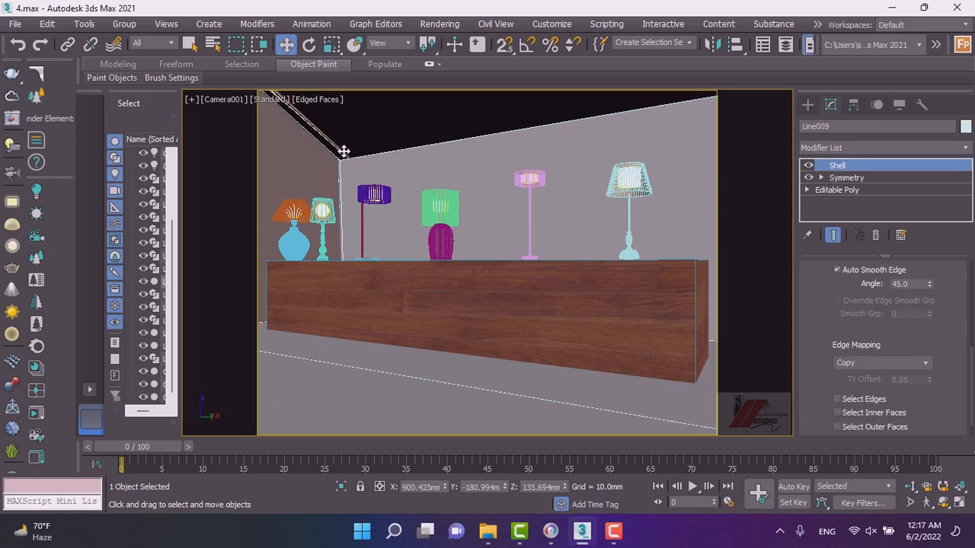
key("t")
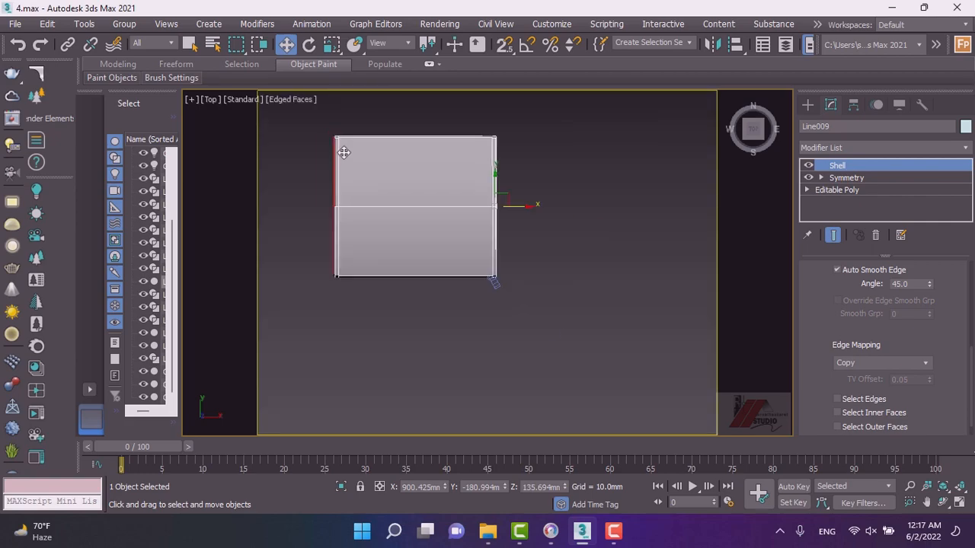
left_click(293, 101)
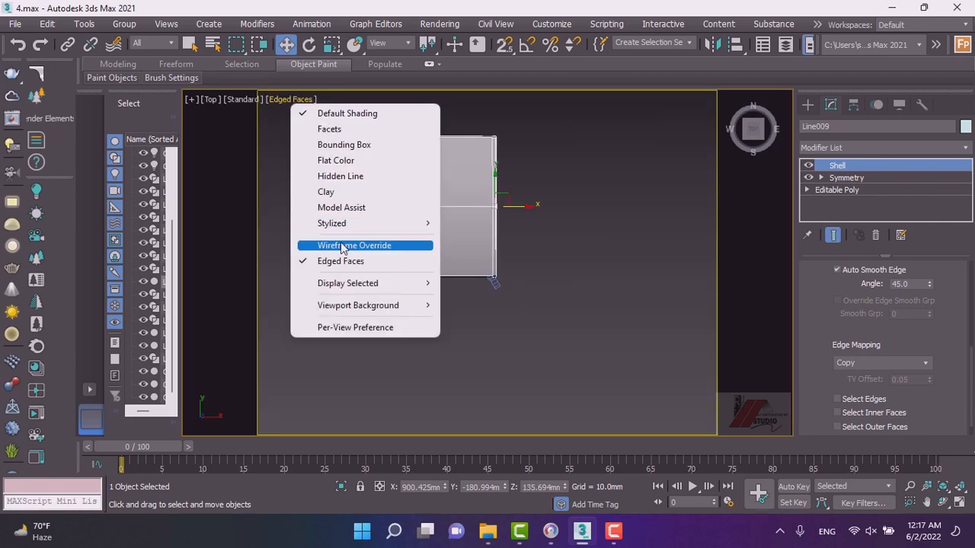
left_click(340, 245)
Select the roof trim and clone it as 70 copies spaced along the roof.
scroll(350, 213, "up", 8)
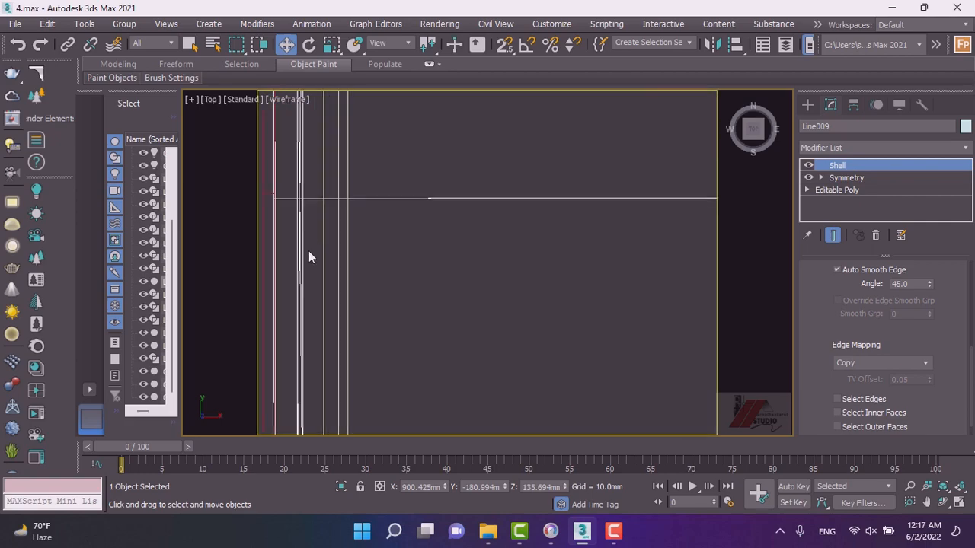
scroll(299, 253, "down", 2)
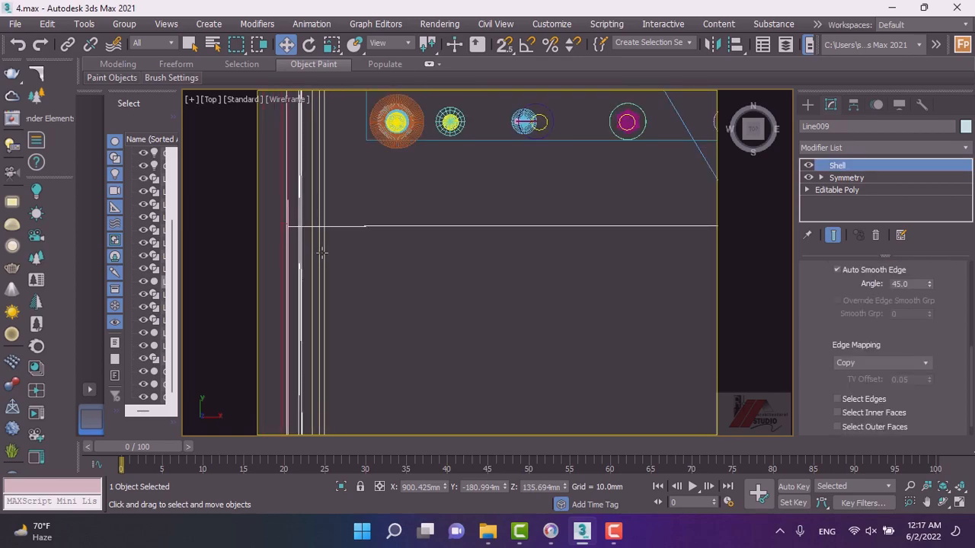
scroll(327, 254, "down", 3)
scroll(340, 255, "down", 2)
middle_click_drag(355, 272, 327, 204, "alt")
scroll(335, 205, "up", 5)
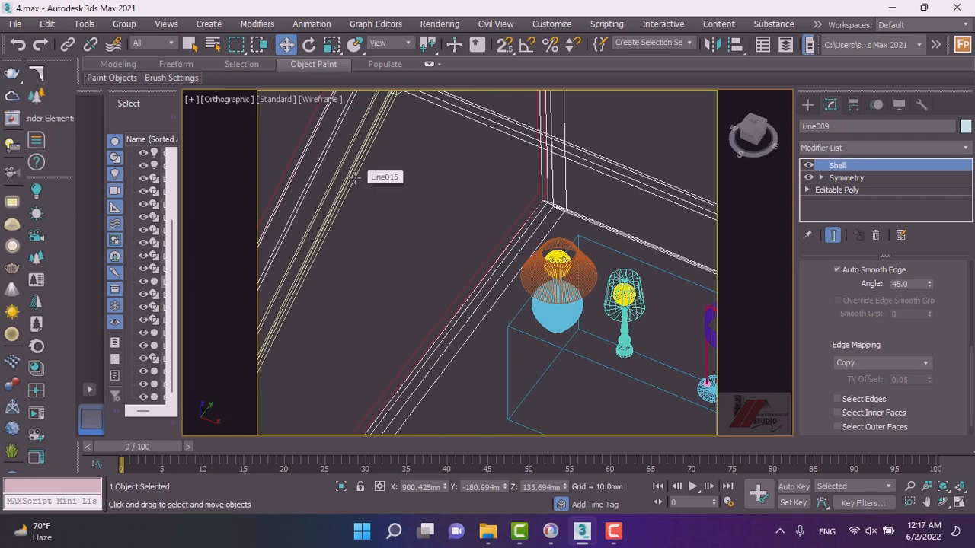
left_click(355, 180)
scroll(353, 194, "down", 4)
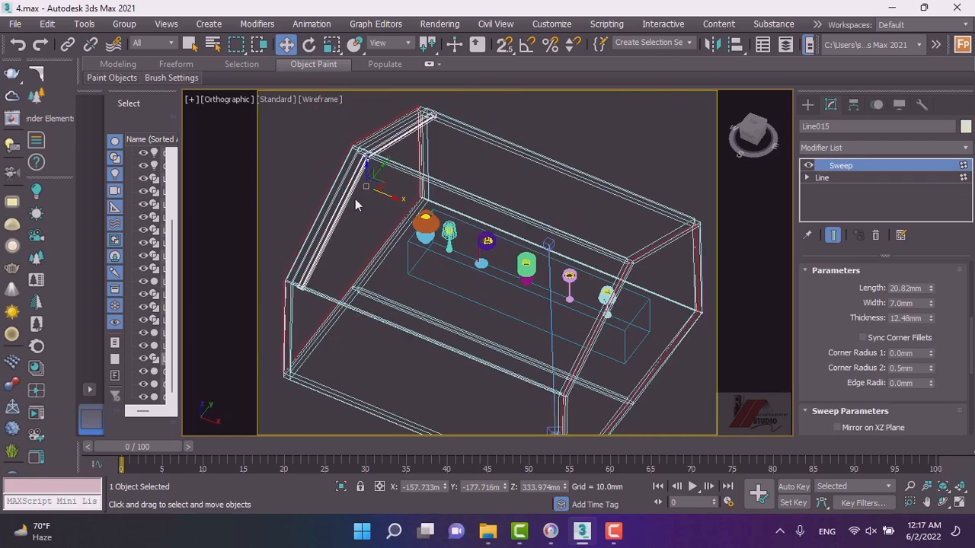
left_click(385, 195)
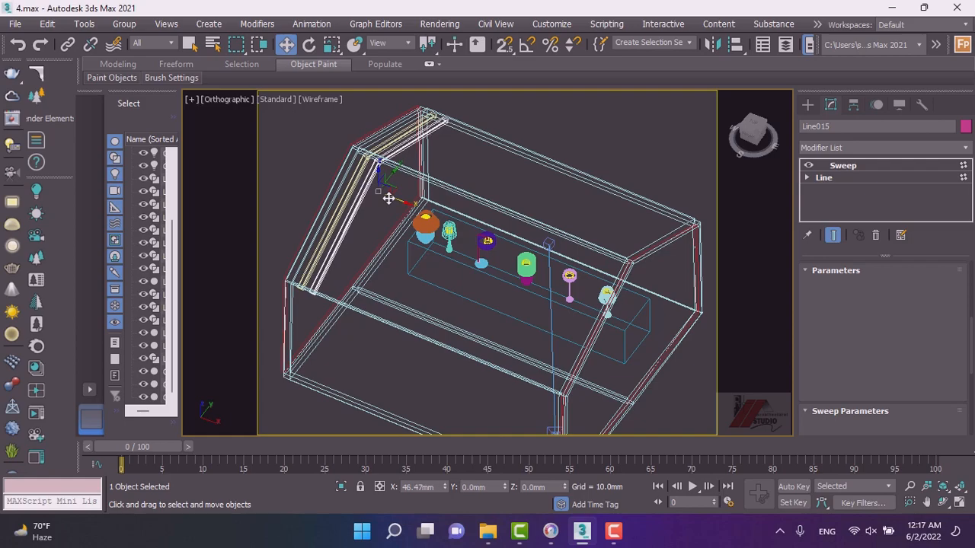
left_click_drag(389, 199, 390, 214, "shift")
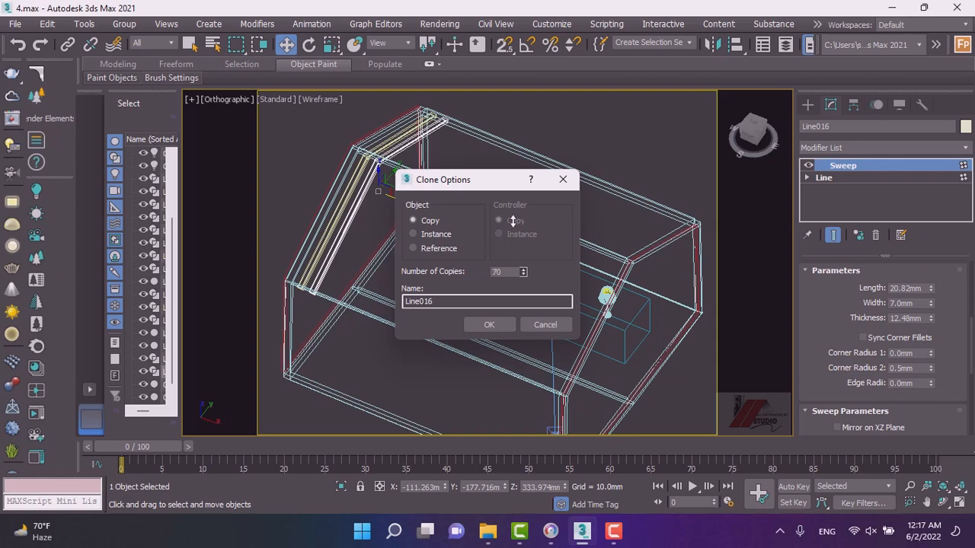
left_click(489, 325)
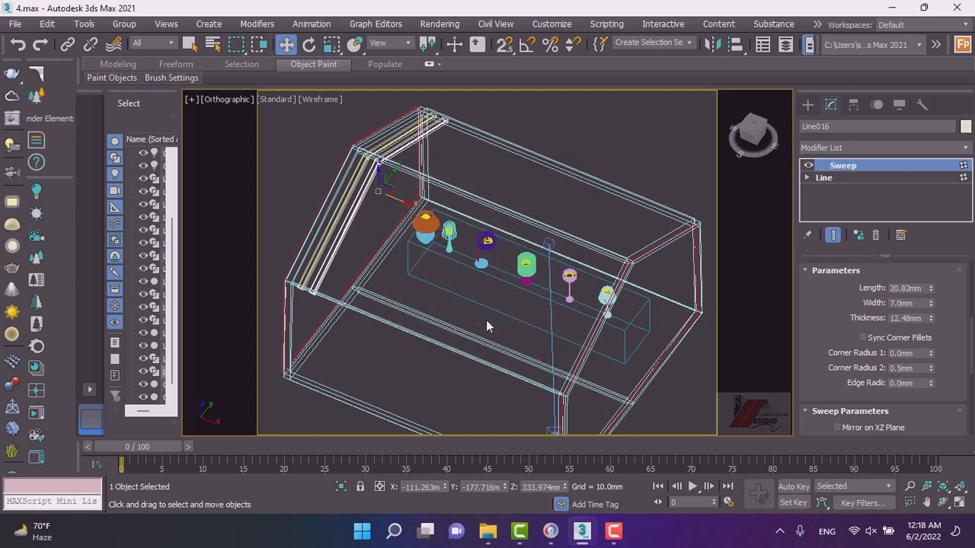
Select and delete the trim copies extending past the far end of the room.
scroll(533, 311, "down", 4)
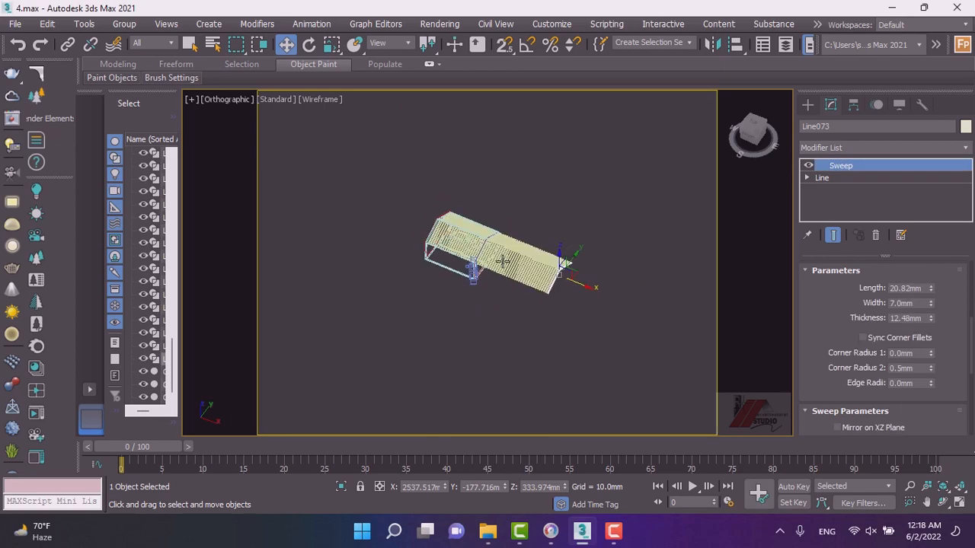
scroll(534, 311, "up", 2)
left_click_drag(525, 236, 500, 148)
left_click(502, 152)
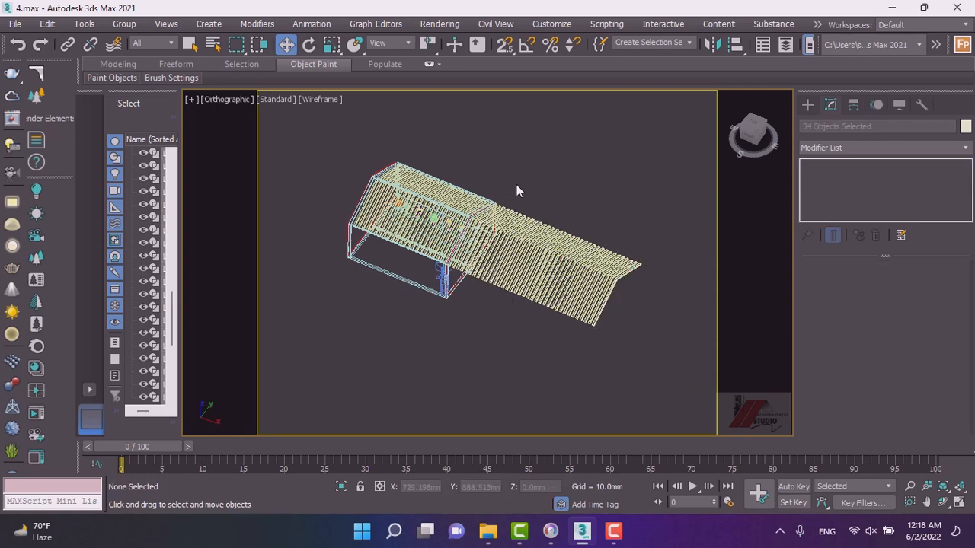
left_click_drag(641, 373, 506, 169)
left_click(512, 170)
left_click_drag(634, 350, 496, 144)
left_click(511, 154)
scroll(508, 181, "up", 3)
scroll(501, 171, "down", 3)
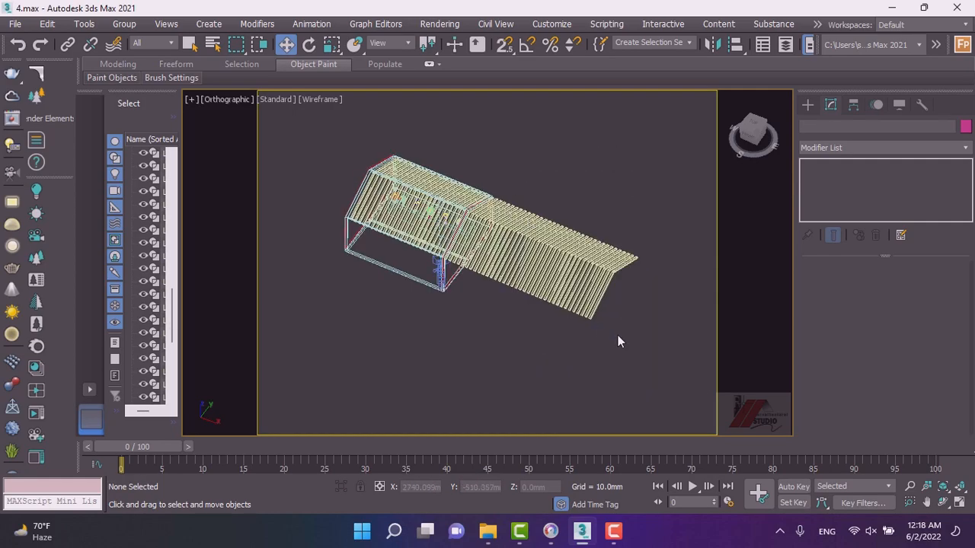
left_click_drag(519, 169, 517, 167)
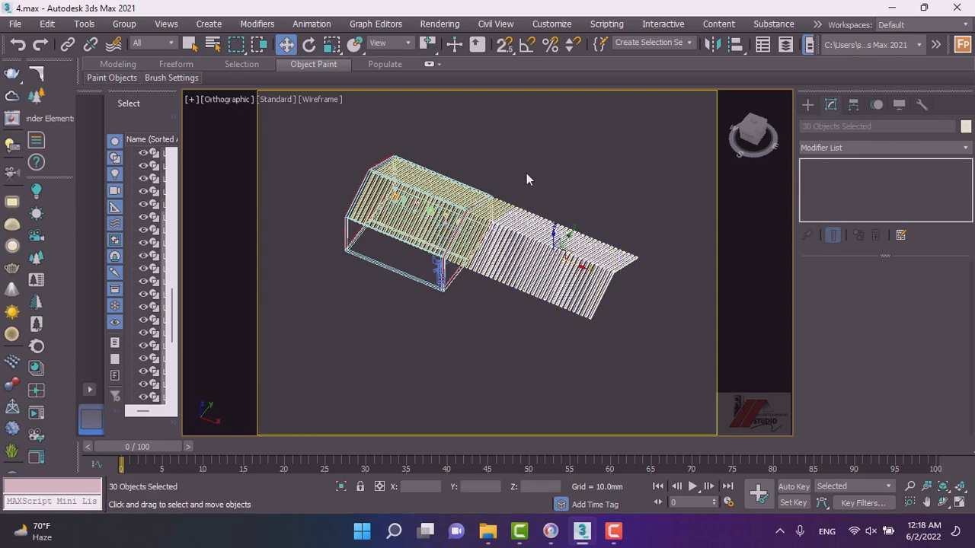
key("Delete")
Delete the remaining overhanging trim copies beyond the room's end wall.
scroll(532, 194, "up", 3)
scroll(455, 211, "up", 4)
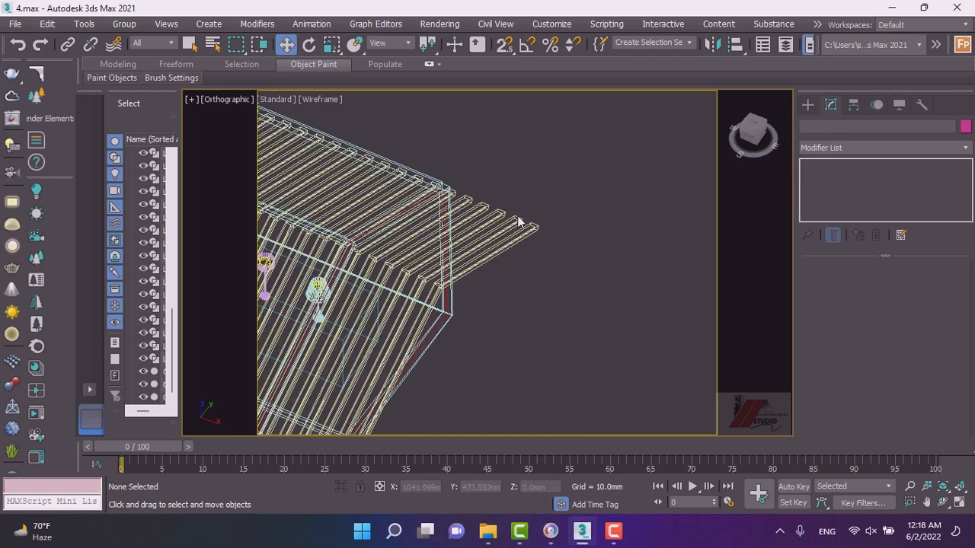
left_click_drag(477, 152, 476, 147)
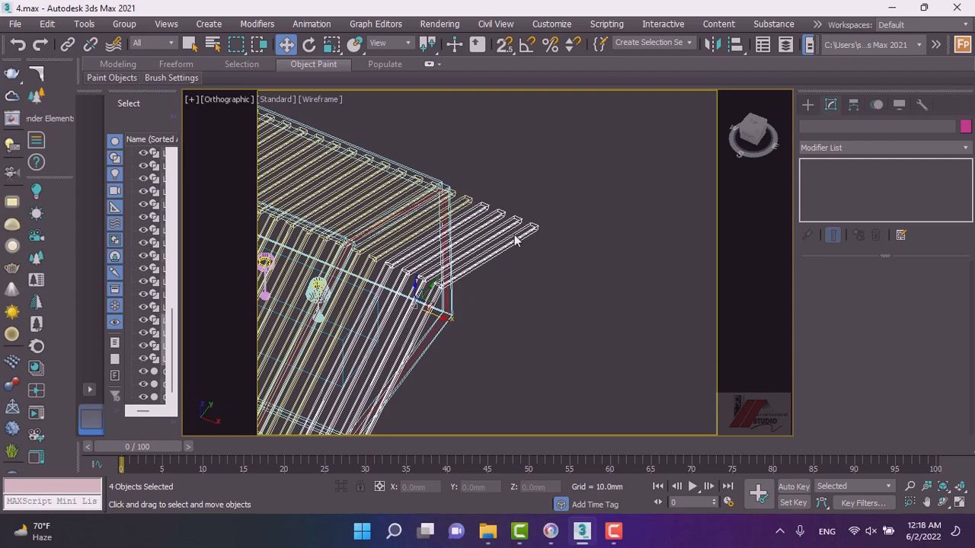
key("Delete")
scroll(536, 251, "up", 2)
scroll(424, 155, "up", 4)
left_click(444, 209)
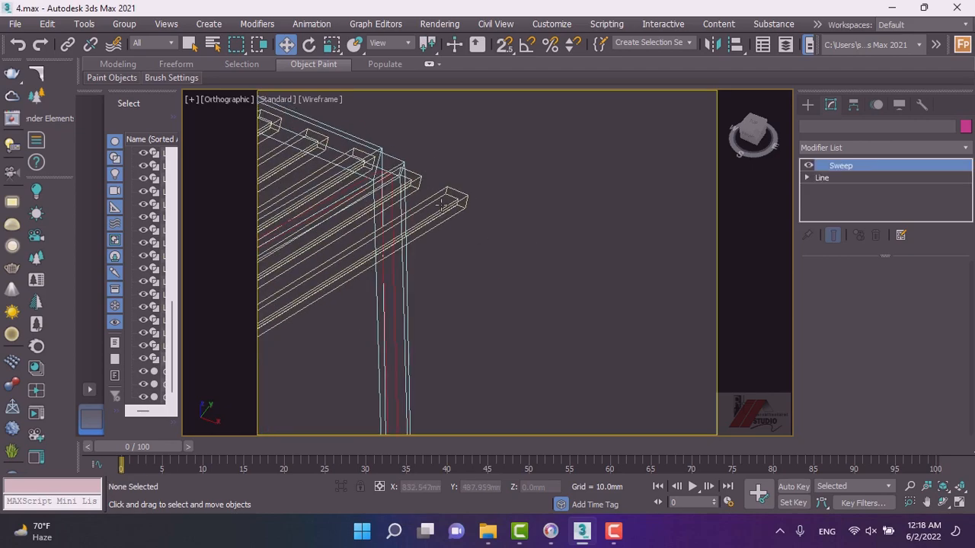
key("Delete")
left_click(417, 182)
scroll(527, 173, "down", 2)
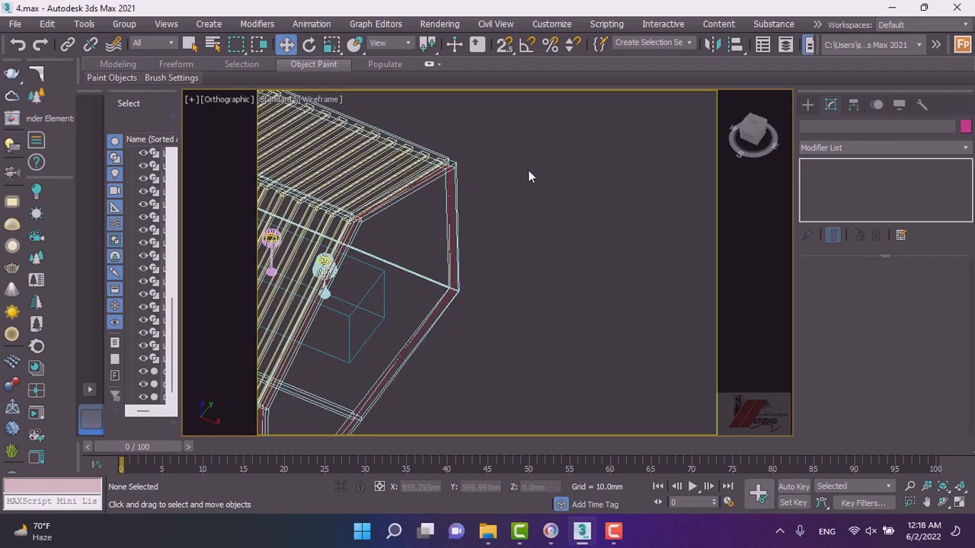
Switch the viewport to the camera view with default shading and start a Corona render of it.
scroll(529, 194, "down", 4)
key("c")
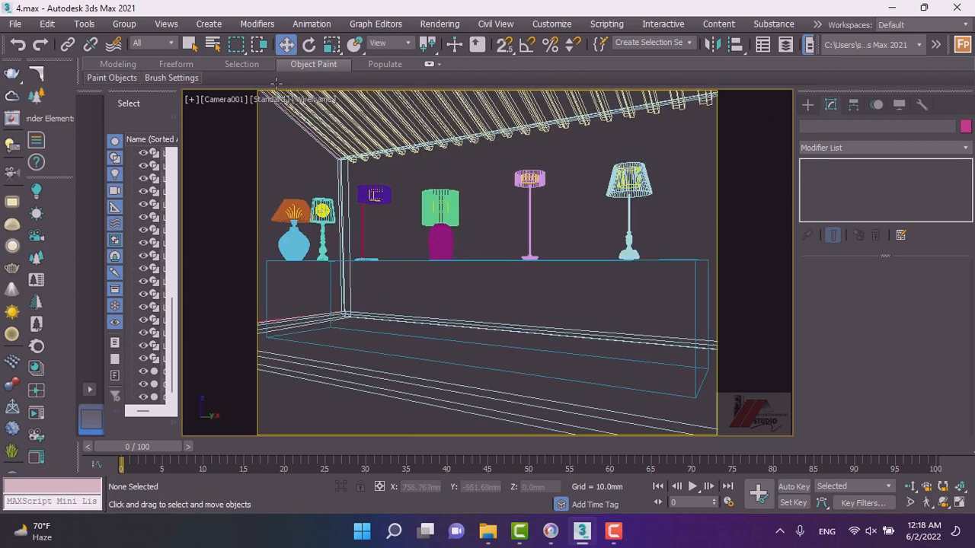
left_click(311, 100)
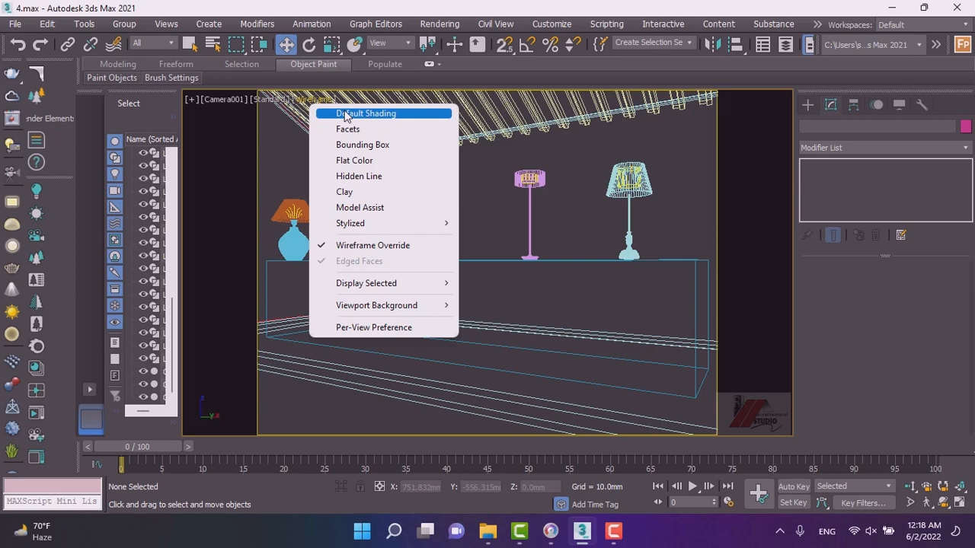
left_click(368, 115)
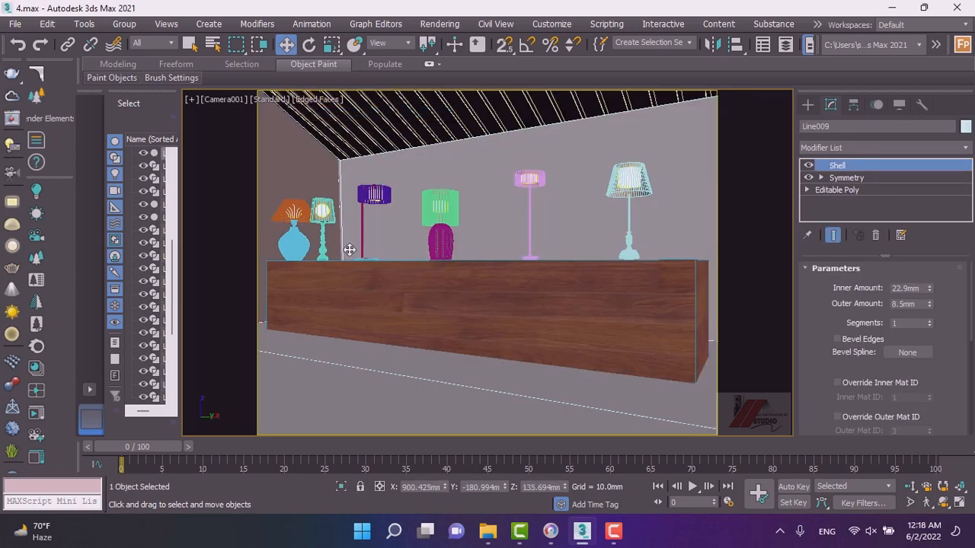
key("shift+q")
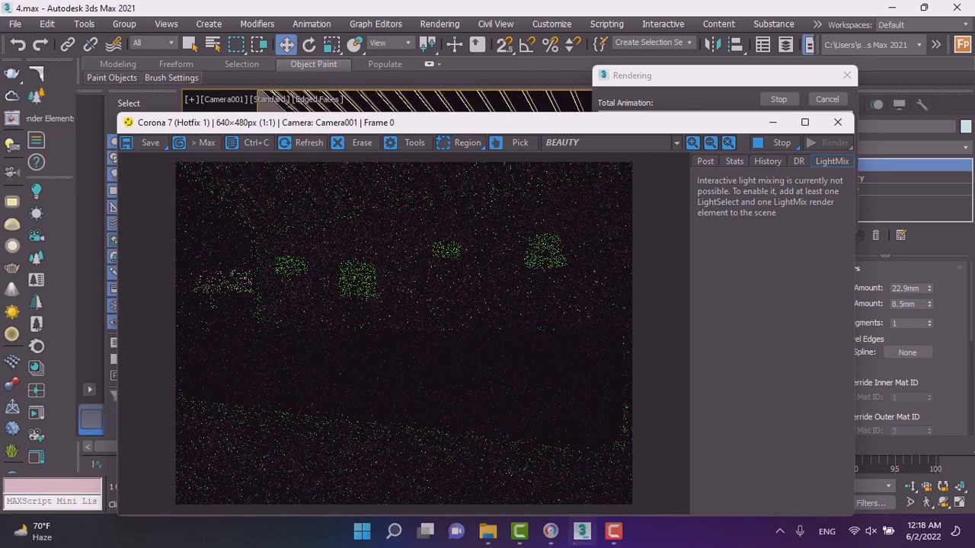
left_click(550, 533)
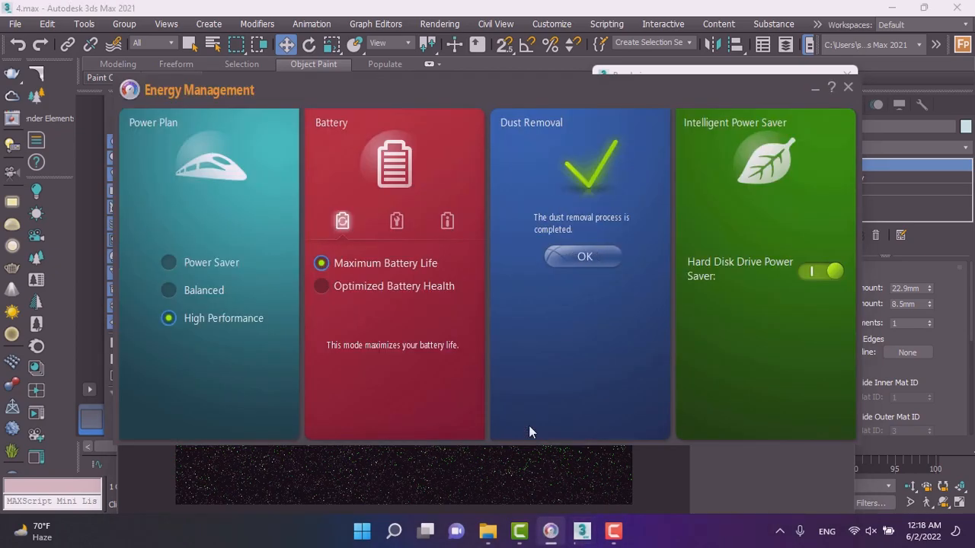
left_click(580, 258)
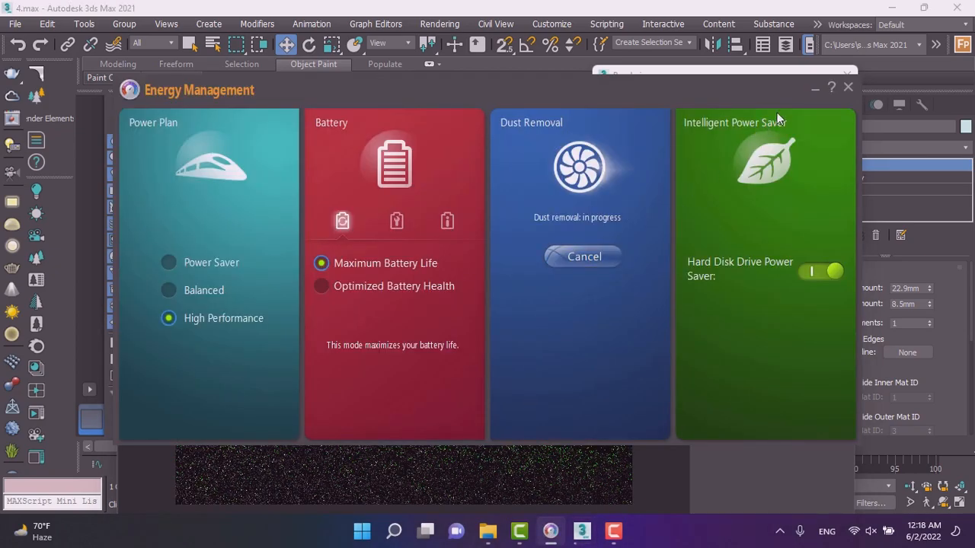
left_click(816, 89)
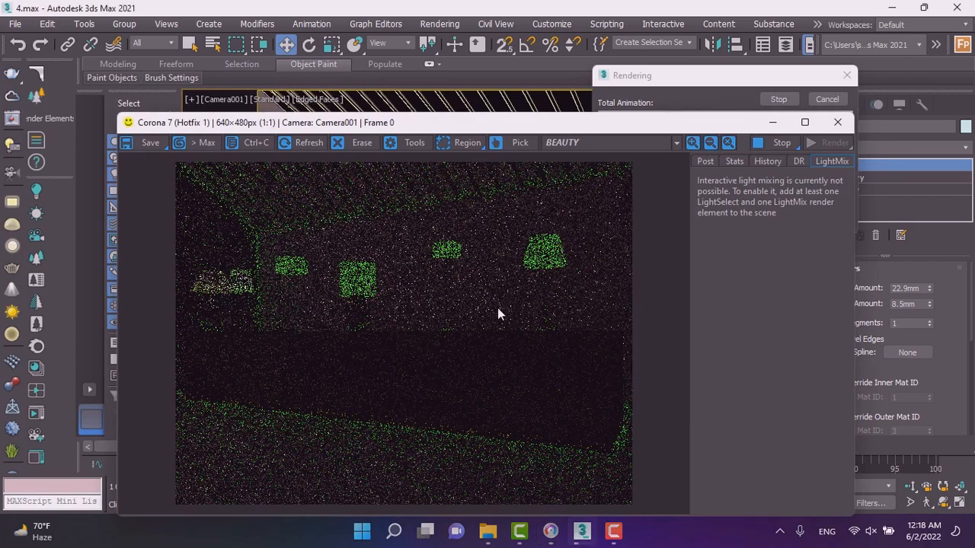
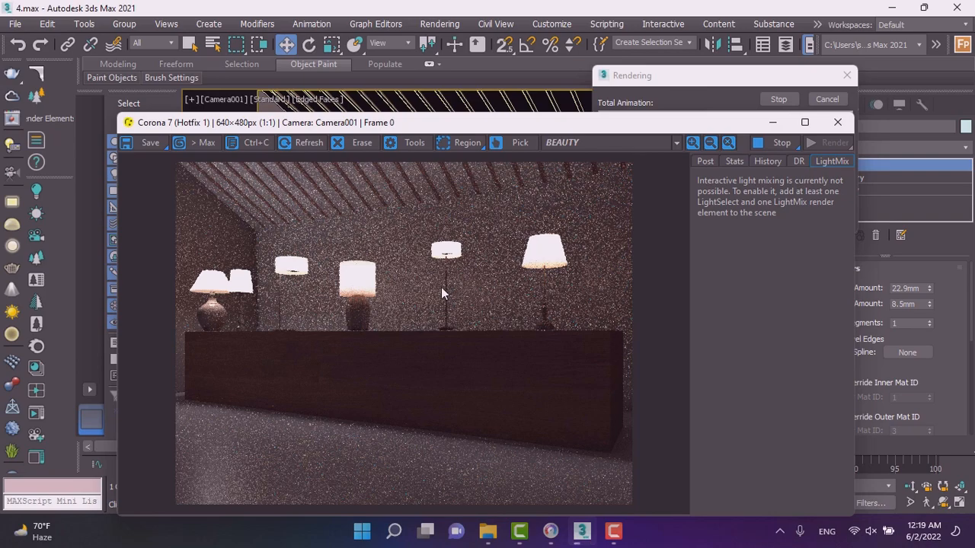
Maximize the render frame buffer and set the tone-mapping exposure to -3 EV.
left_click(804, 123)
scroll(263, 158, "up", 1)
scroll(346, 171, "down", 1)
scroll(256, 236, "up", 1)
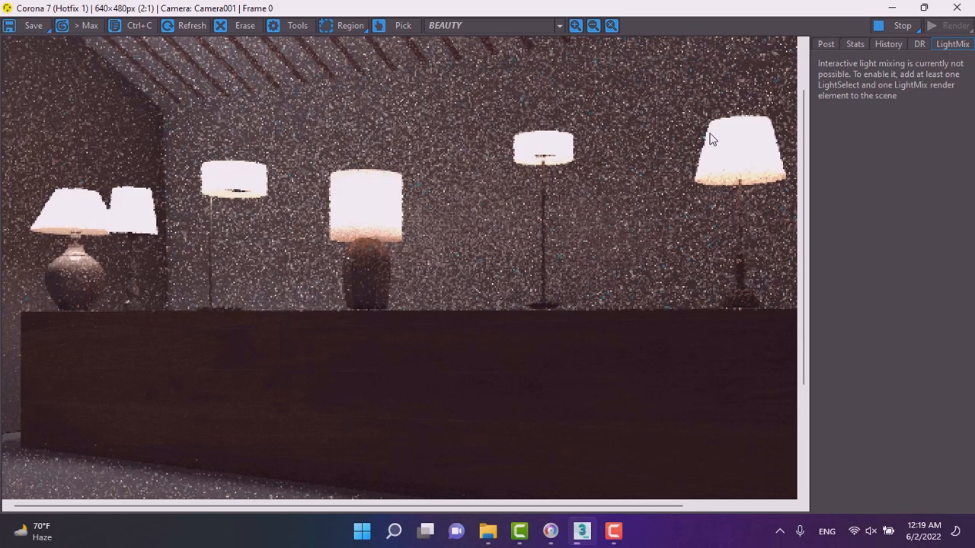
left_click(826, 44)
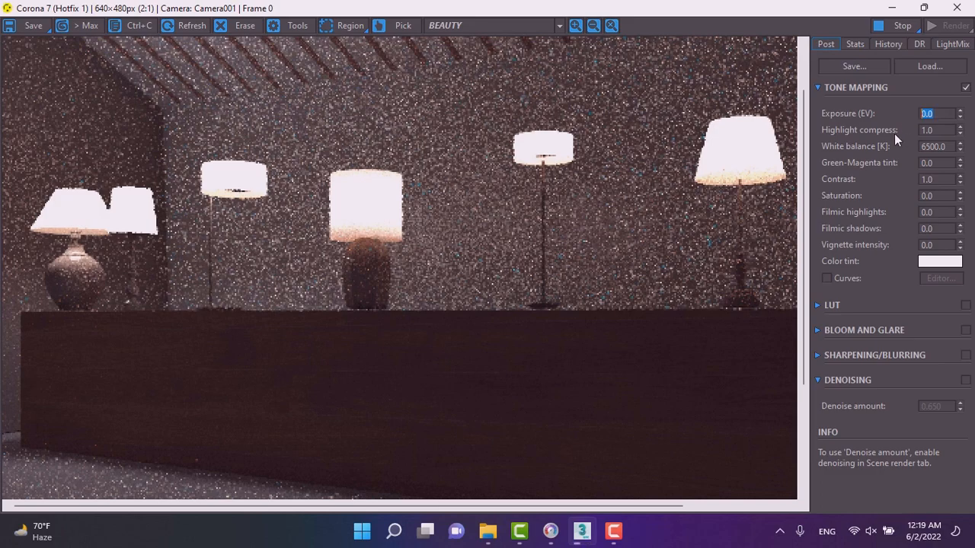
type("-3")
key("Return")
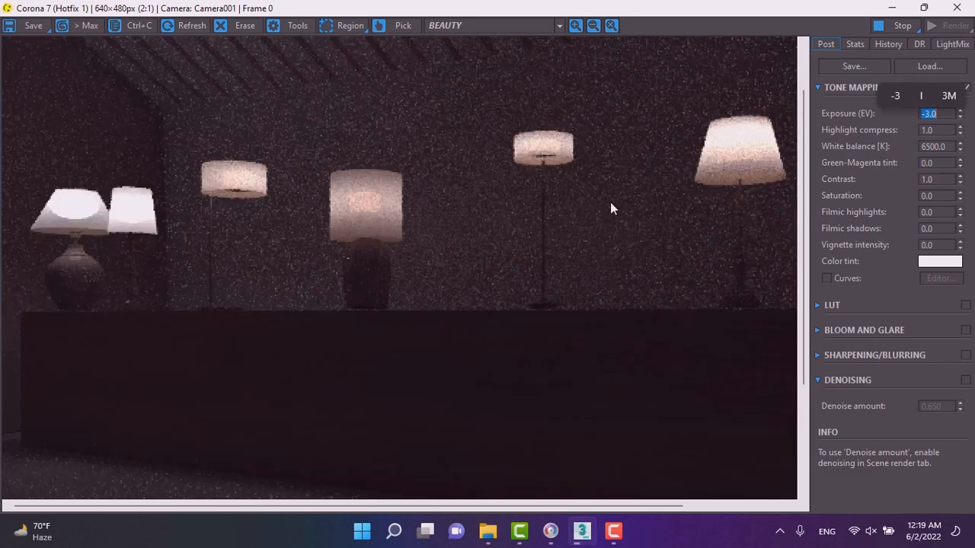
Set the tone-mapping exposure to 1 EV.
scroll(392, 242, "down", 1)
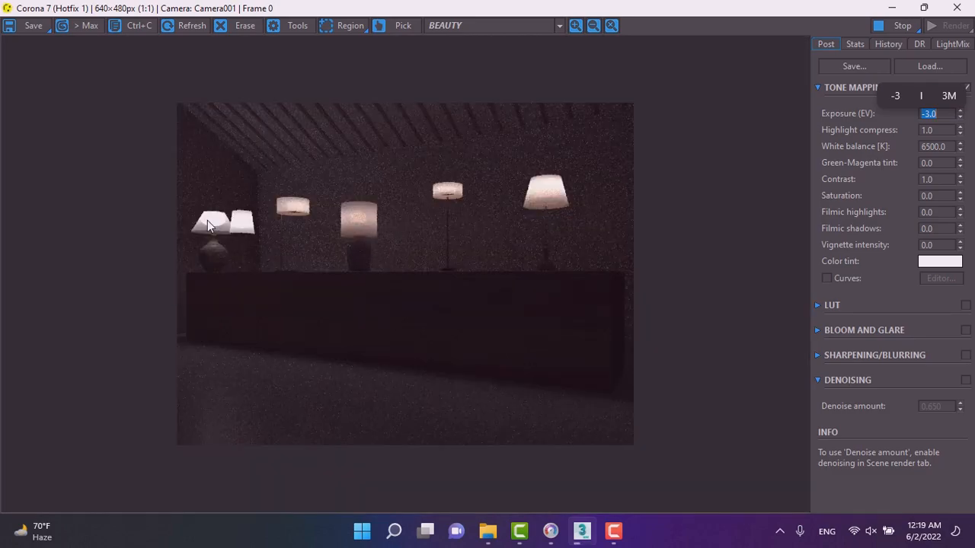
scroll(209, 221, "up", 1)
scroll(259, 210, "down", 1)
type("1")
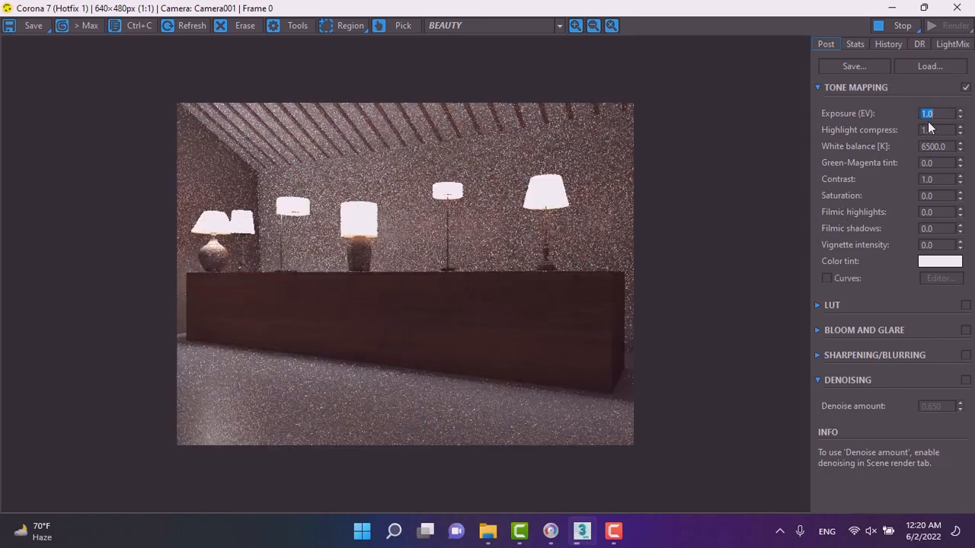
Lower the tone-mapping exposure to about -0.192 EV.
left_click_drag(959, 114, 961, 332)
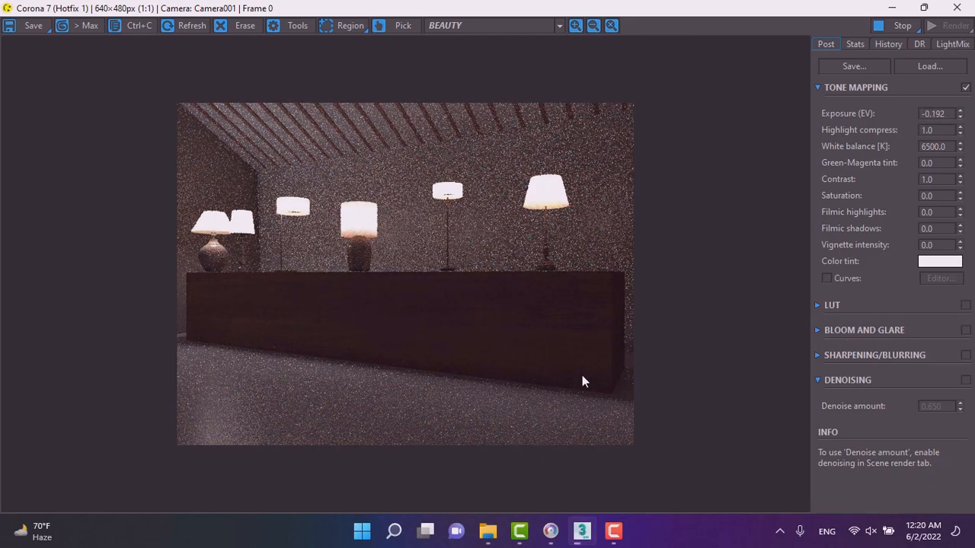
scroll(398, 144, "up", 1)
scroll(420, 228, "down", 1)
scroll(337, 110, "up", 1)
scroll(338, 109, "down", 1)
scroll(328, 107, "up", 1)
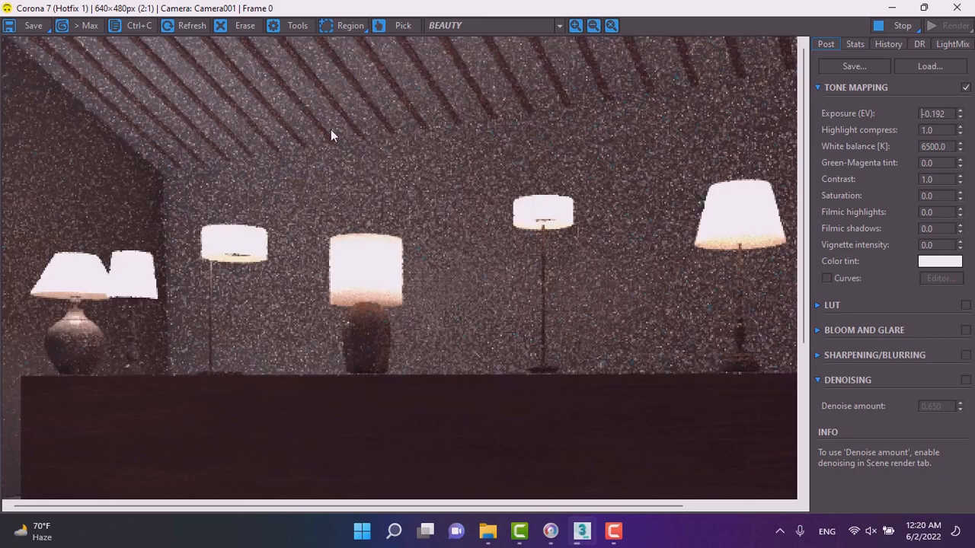
scroll(330, 129, "down", 1)
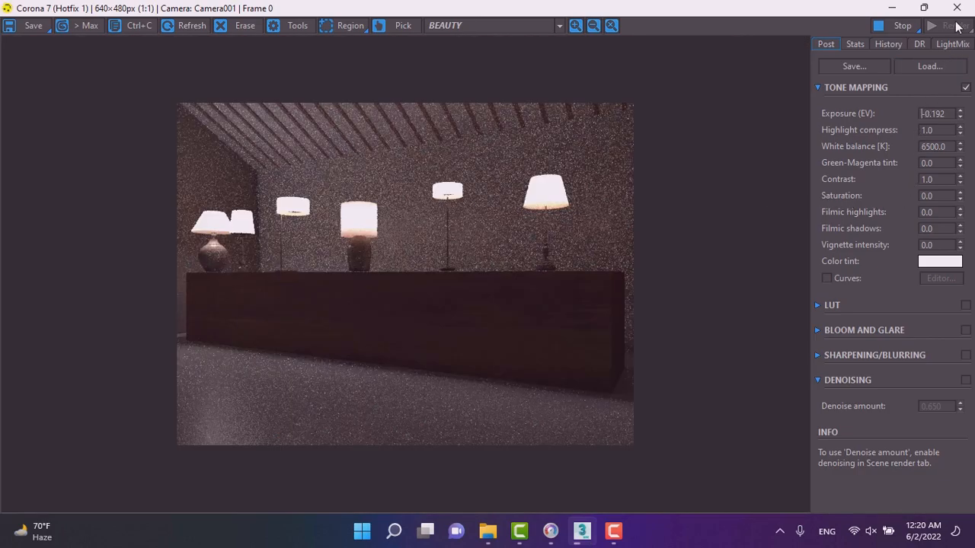
Stop the render and close the frame buffer window.
left_click(896, 25)
left_click(957, 8)
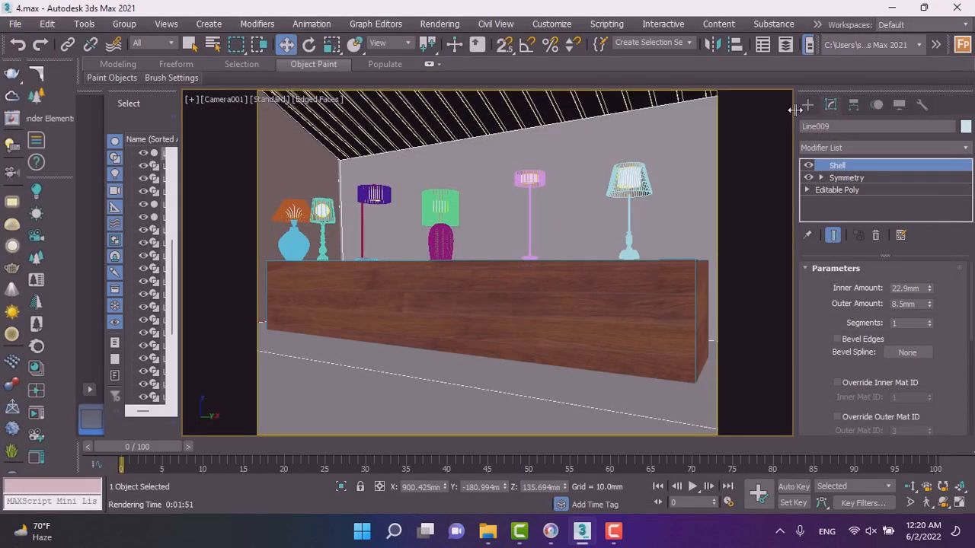
left_click(815, 107)
left_click(600, 319)
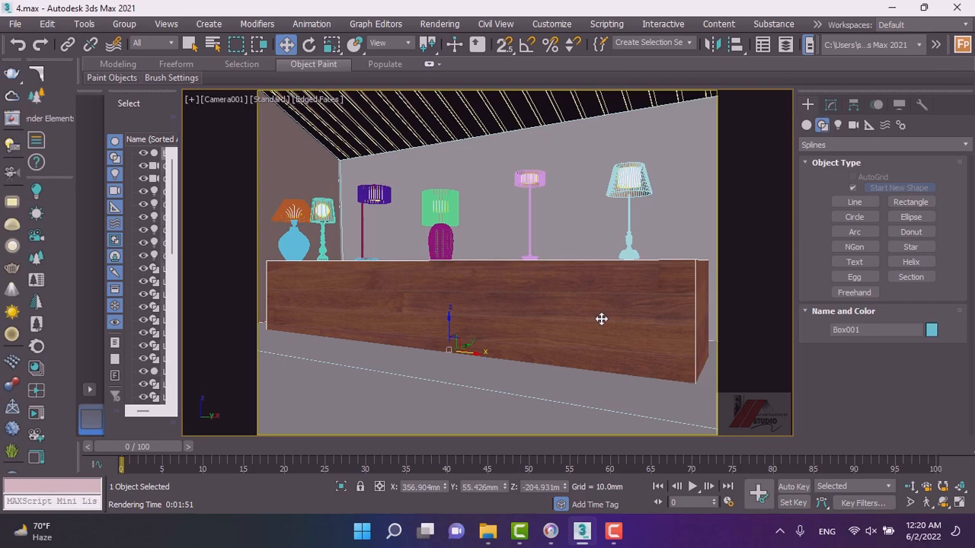
Select the camera in the top view and switch back to the camera view.
key("t")
scroll(601, 319, "down", 5)
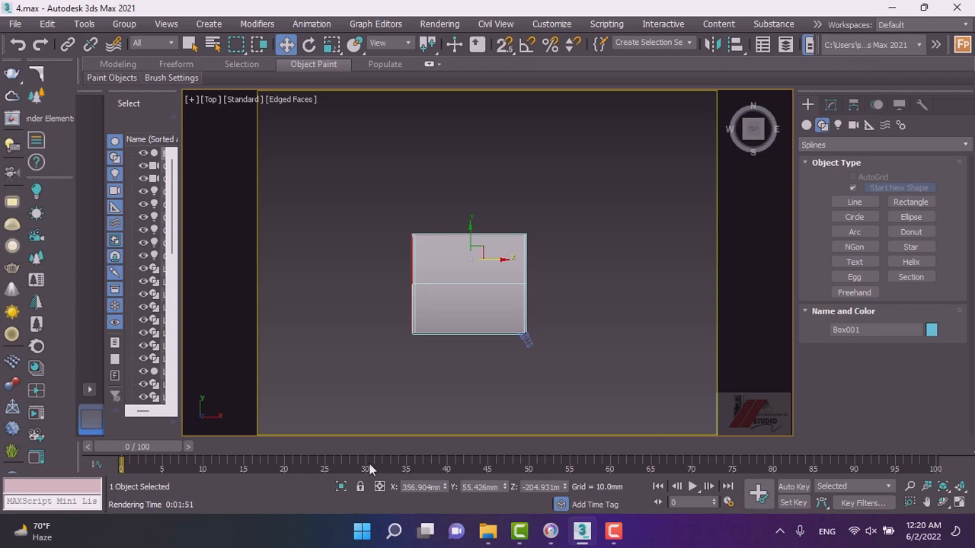
left_click(525, 339)
scroll(522, 335, "up", 3)
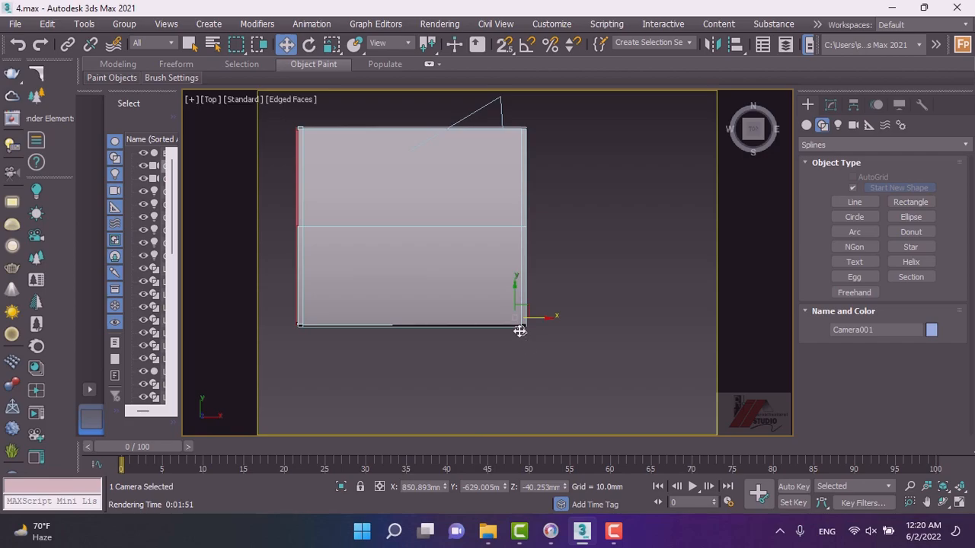
scroll(520, 331, "up", 2)
scroll(520, 329, "down", 2)
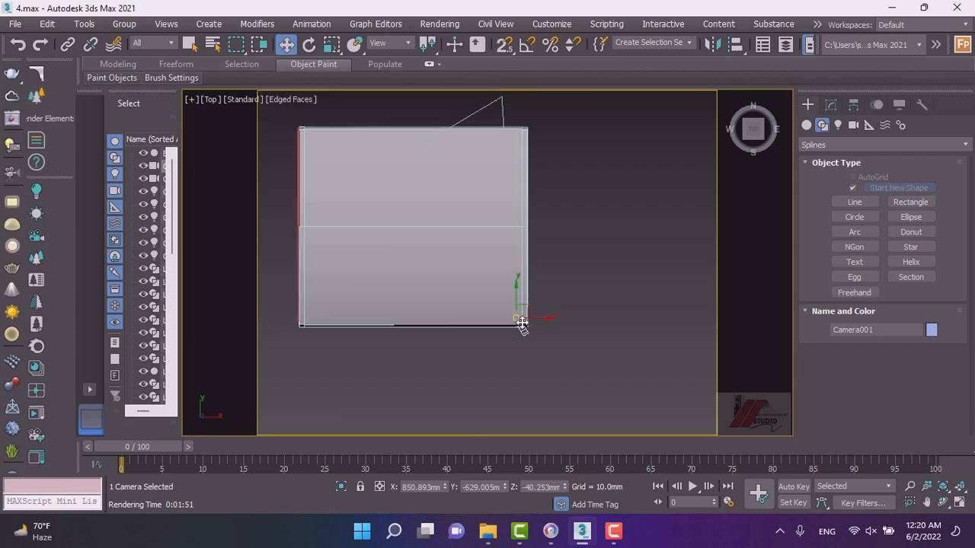
key("c")
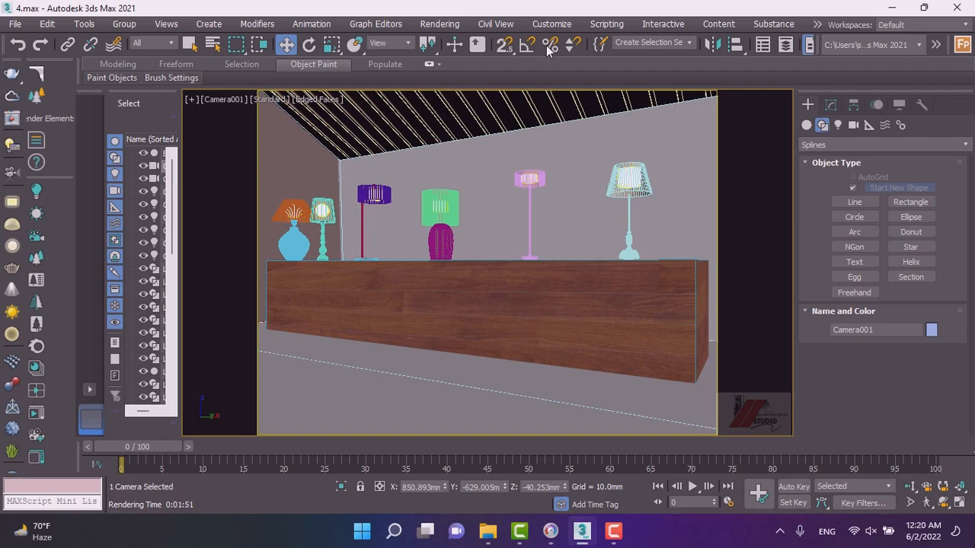
Open Render Setup and try setting up Corona LightMix layers from instanced lights.
left_click(559, 26)
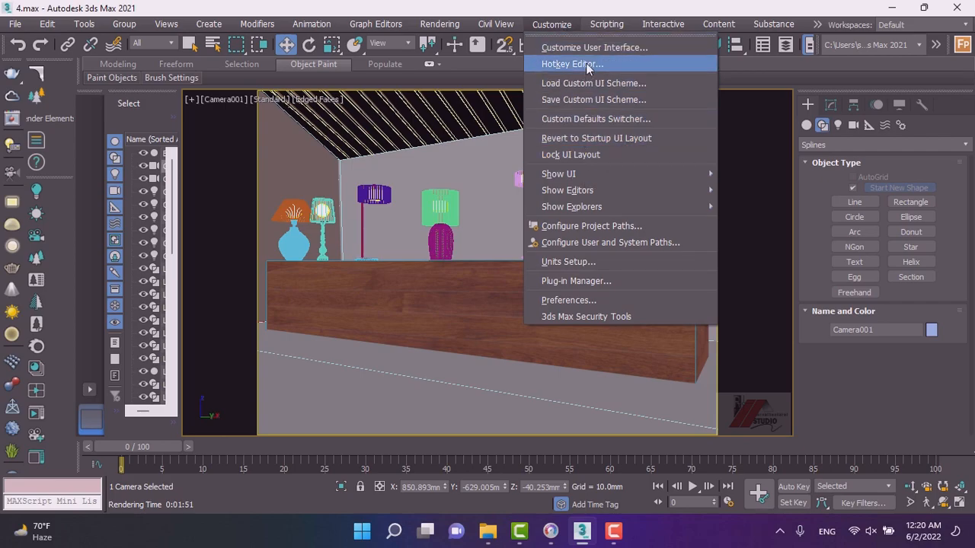
mouse_move(439, 24)
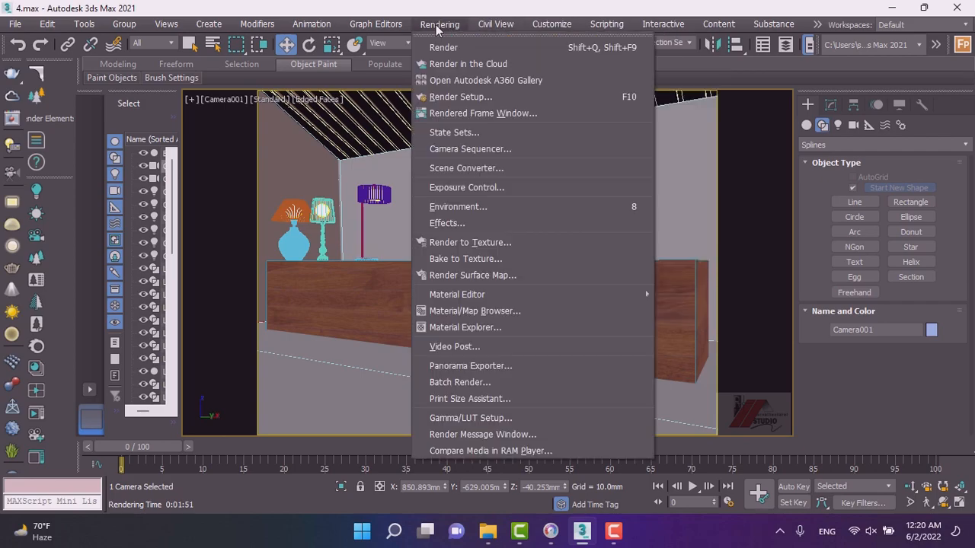
left_click(459, 98)
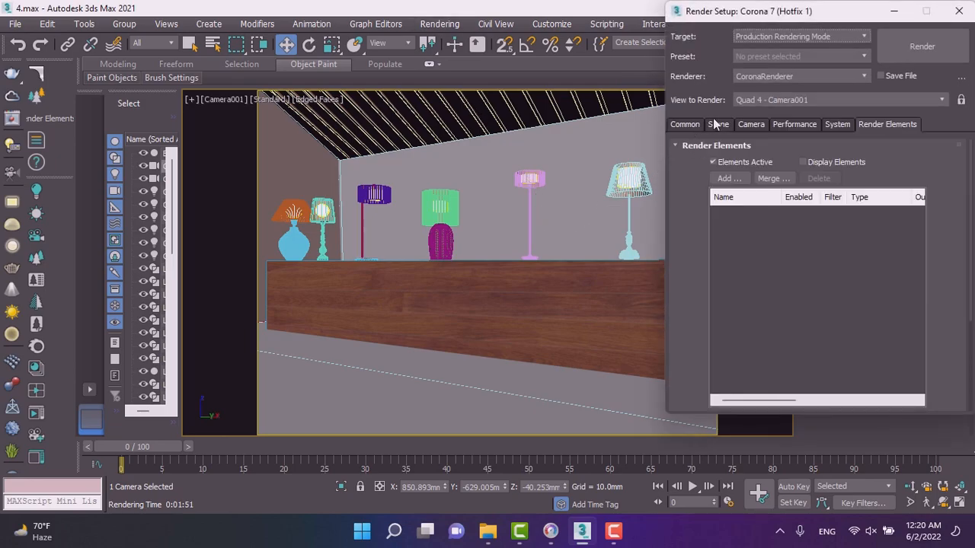
left_click(718, 122)
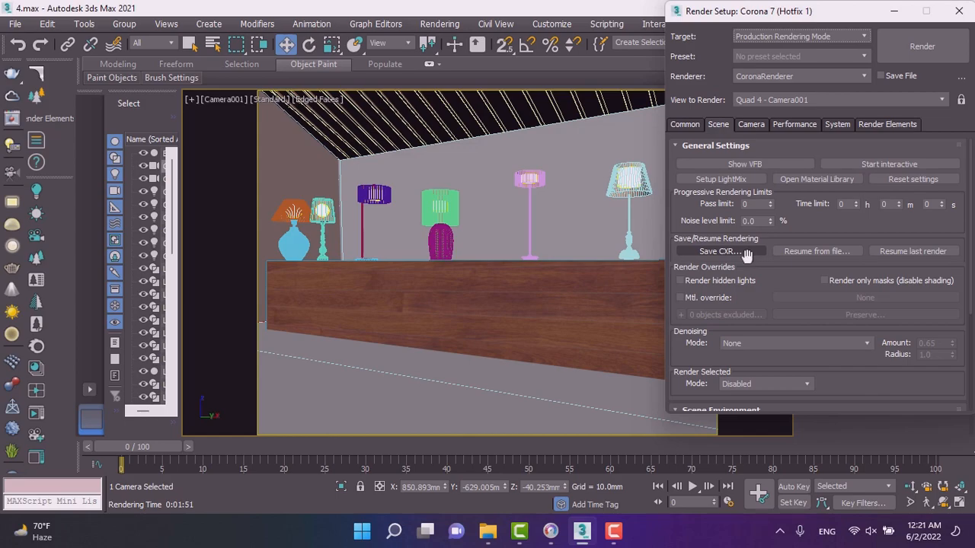
left_click(739, 179)
left_click(738, 179)
left_click(830, 279)
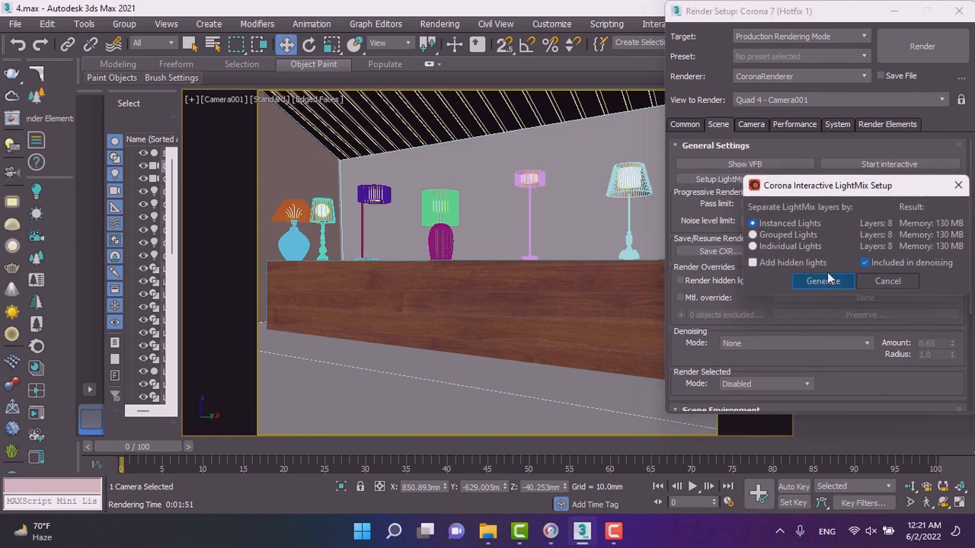
left_click(724, 179)
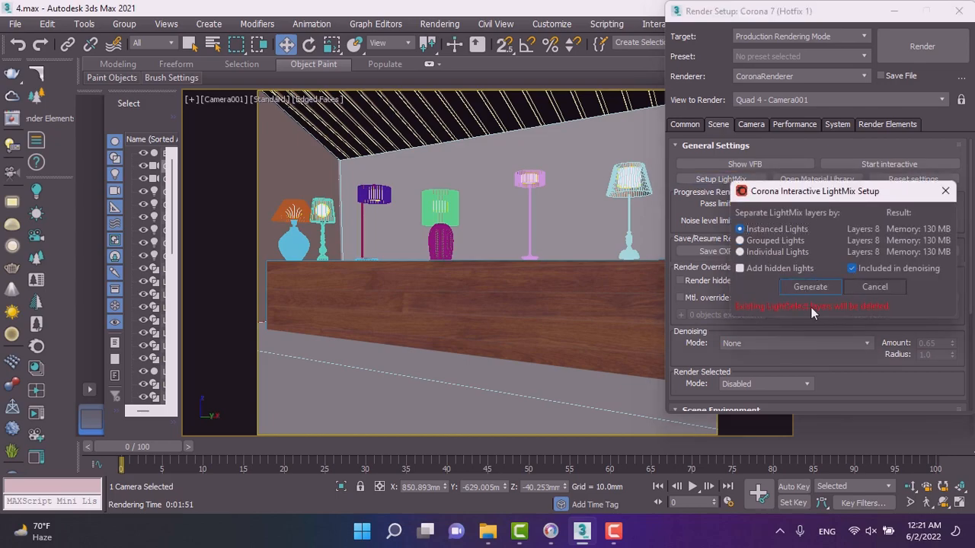
left_click(944, 191)
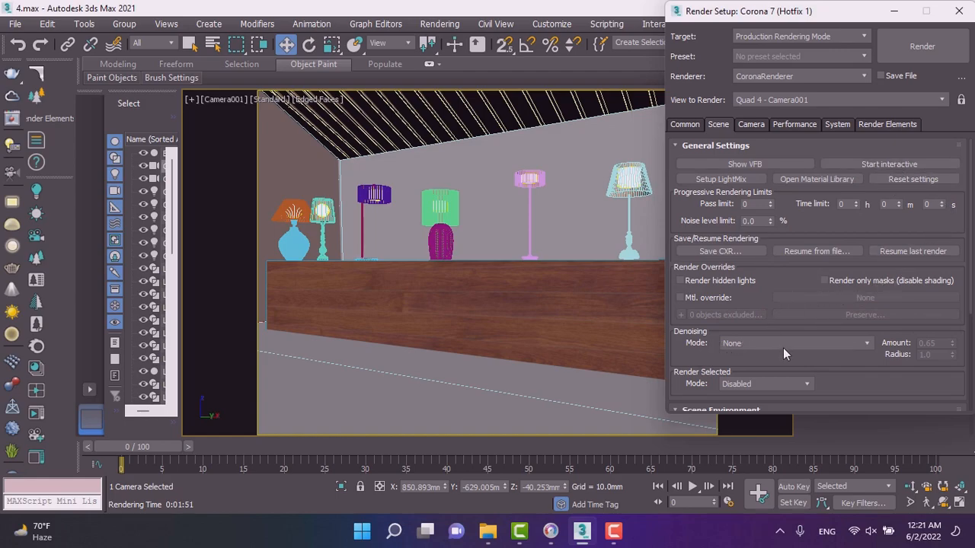
Set the scene denoising mode to Corona High Quality.
scroll(703, 353, "down", 1)
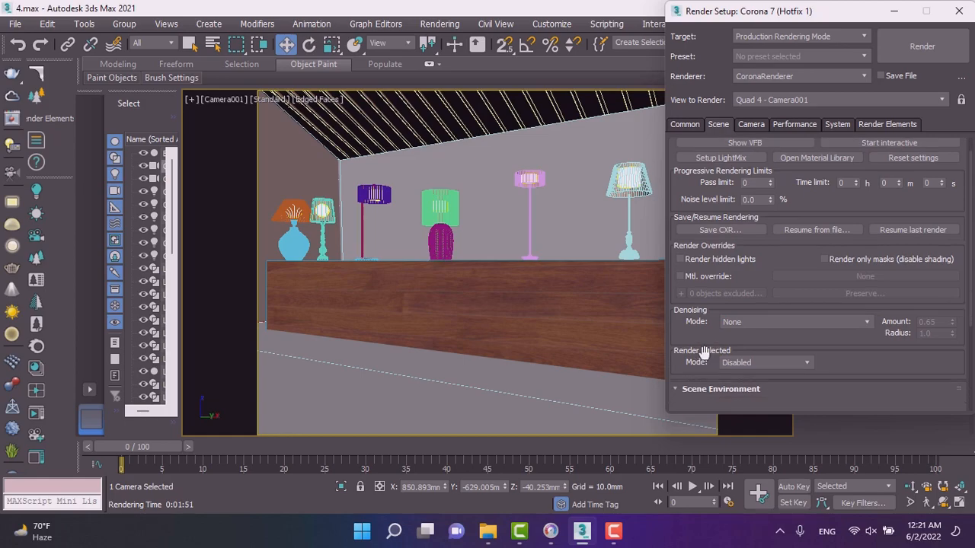
scroll(702, 335, "down", 1)
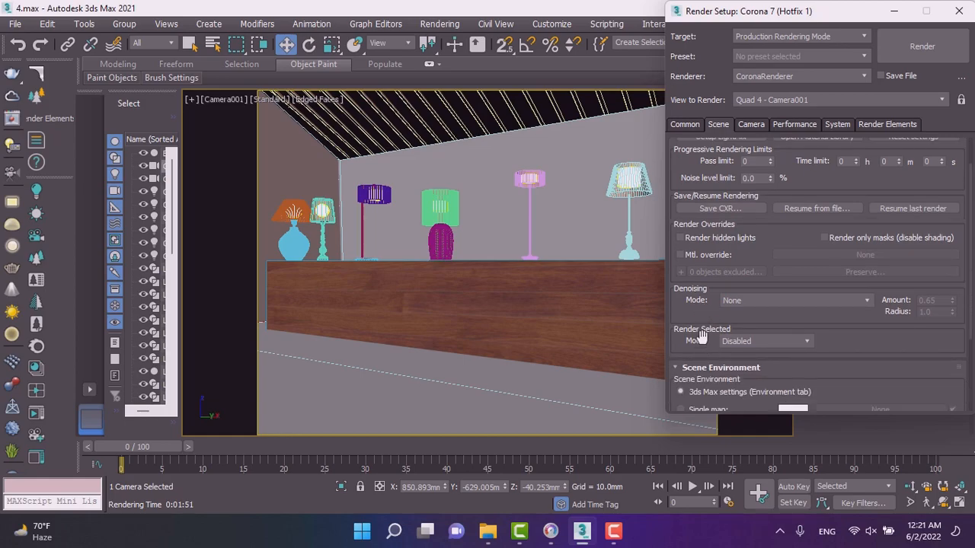
scroll(700, 341, "down", 2)
left_click(753, 261)
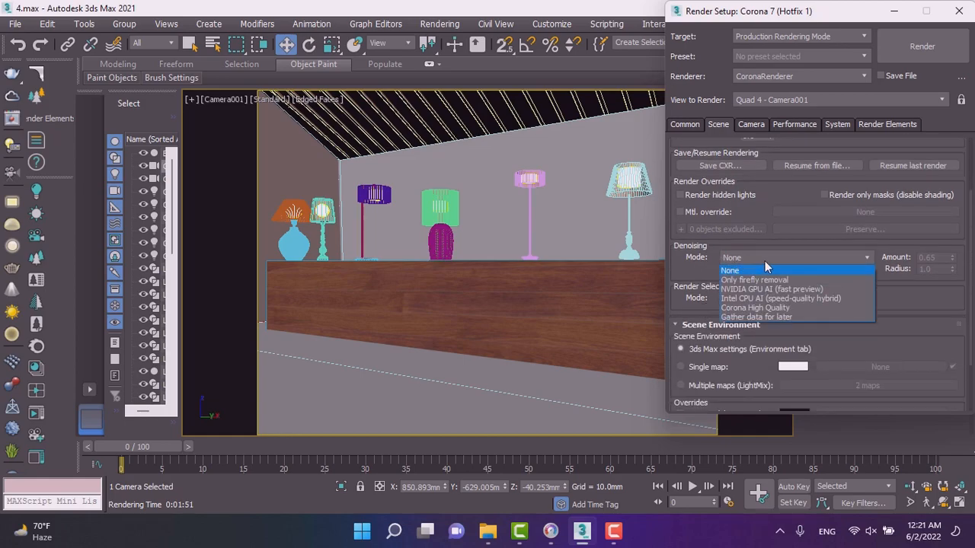
left_click(783, 309)
left_click(769, 298)
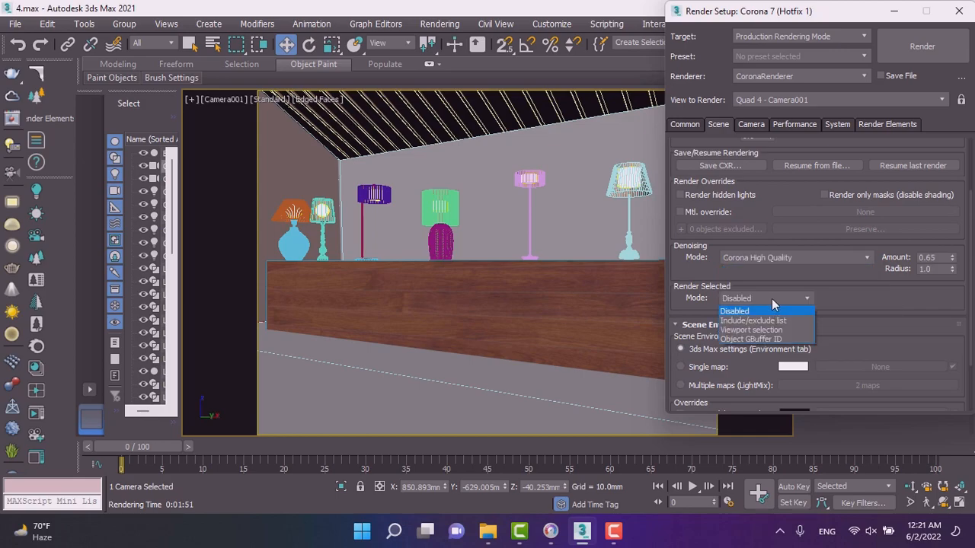
left_click(691, 306)
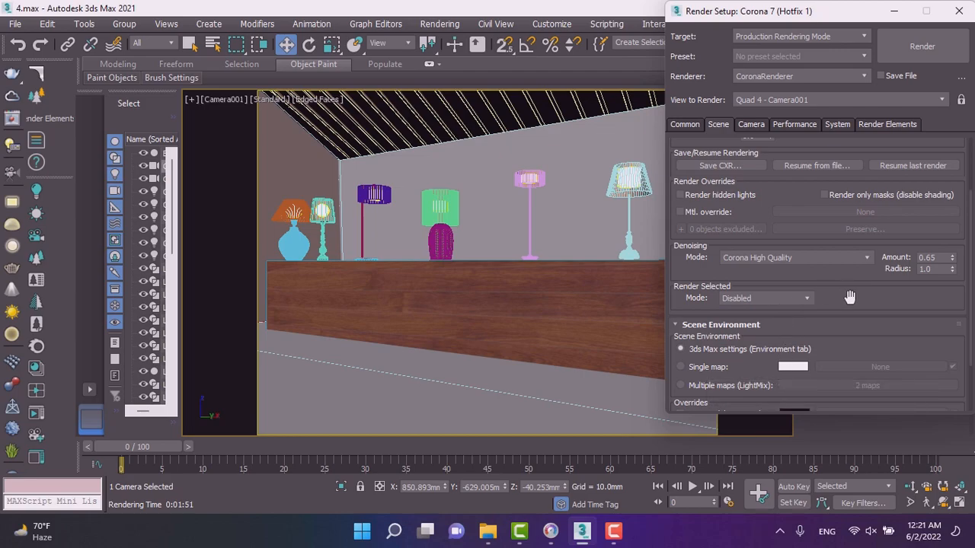
Enable LUT, sharpening/blurring, and bloom and glare in the camera post-processing settings.
scroll(849, 297, "down", 4)
scroll(849, 296, "up", 8)
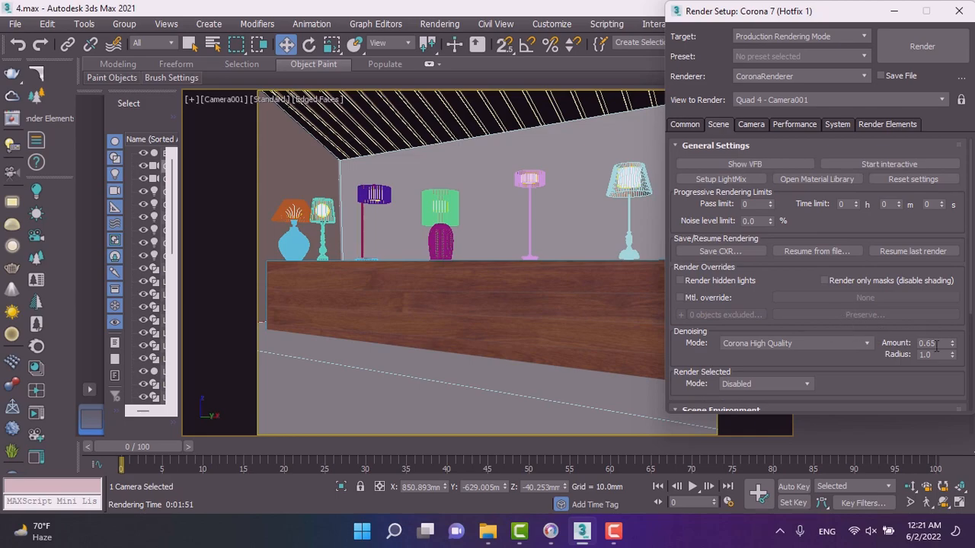
left_click(748, 125)
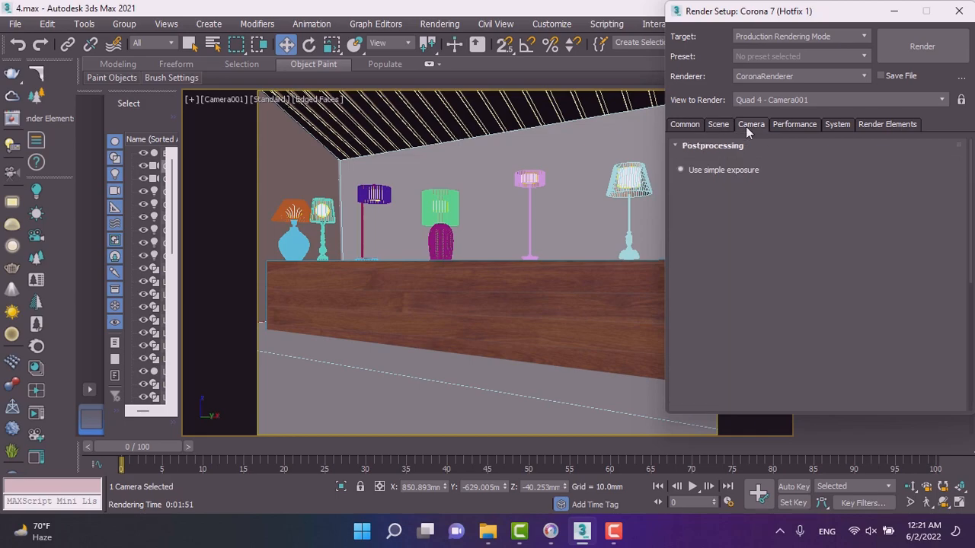
scroll(720, 319, "down", 3)
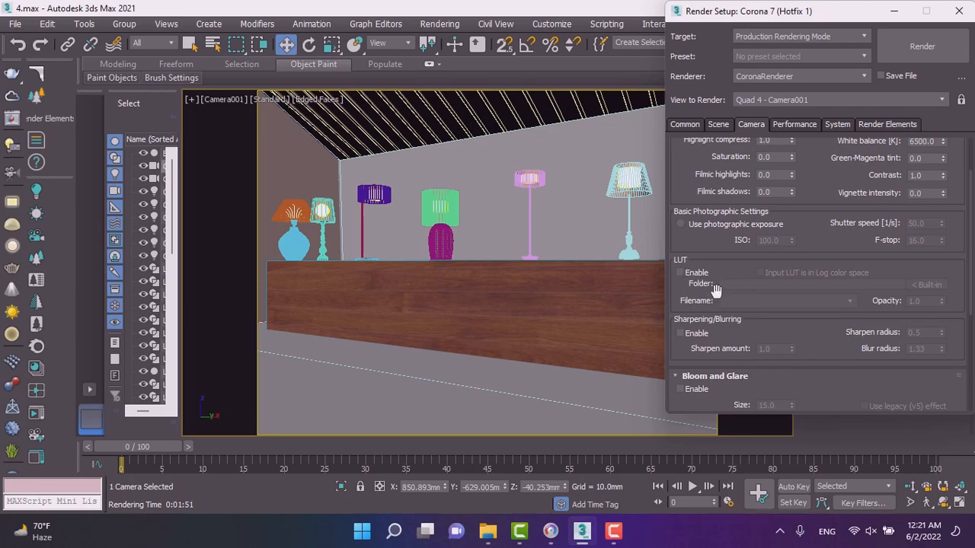
left_click(680, 272)
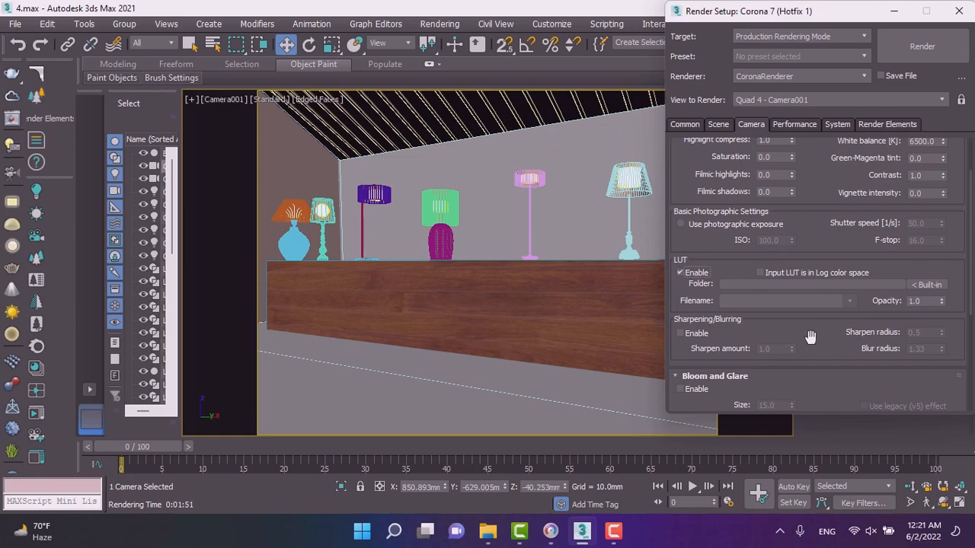
left_click(699, 334)
scroll(777, 334, "down", 3)
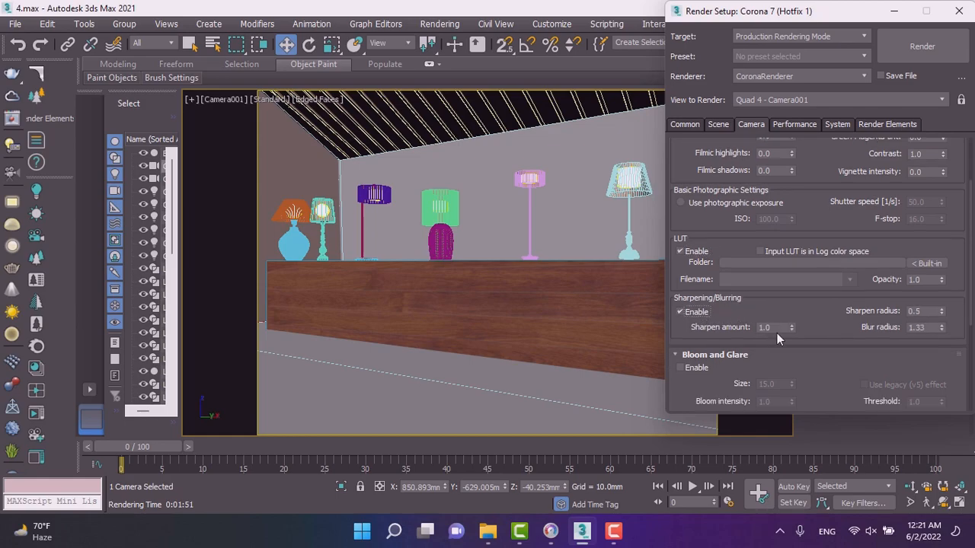
left_click(687, 325)
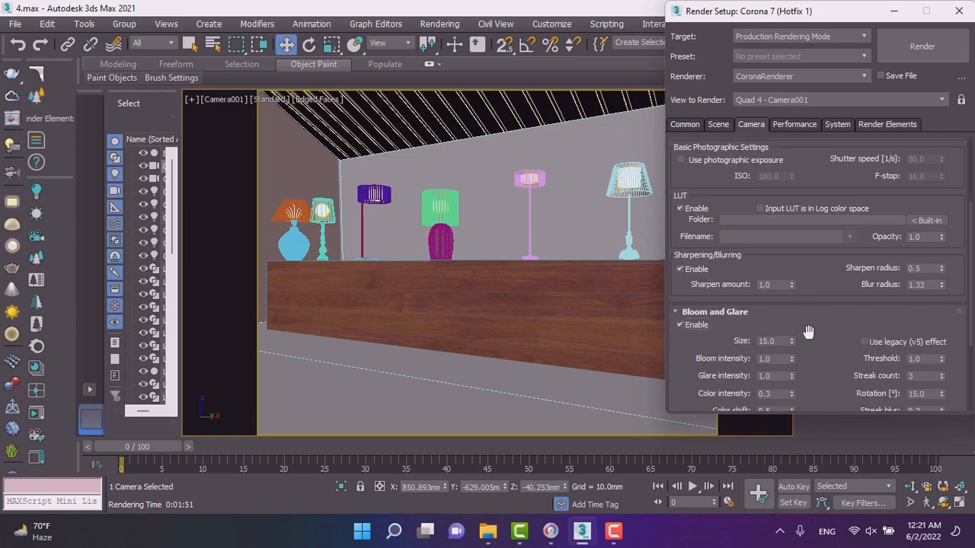
Enable depth of field and camera motion blur in the camera settings.
scroll(809, 332, "down", 3)
scroll(810, 332, "down", 3)
left_click(683, 330)
scroll(769, 333, "down", 3)
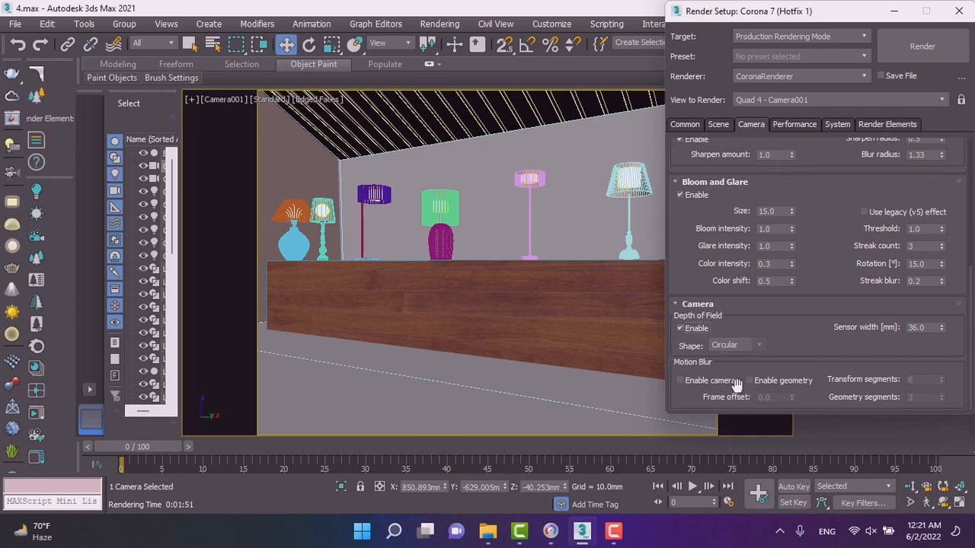
left_click(680, 380)
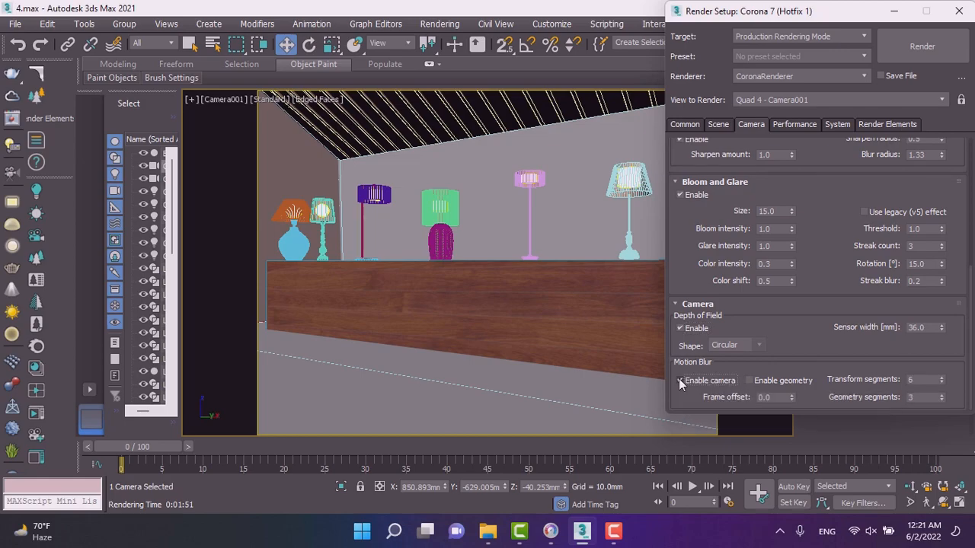
scroll(793, 340, "up", 5)
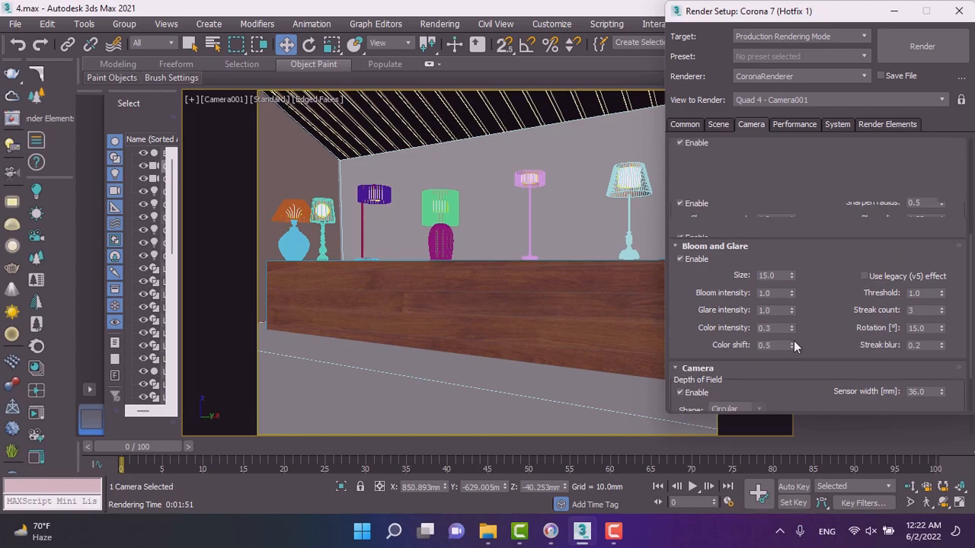
Add the standard Corona render elements, including Direct, Reflect, ZDepth, AO, Alpha, masks, BloomGlare and LightMix, with the Render Elements Manager.
scroll(806, 335, "up", 3)
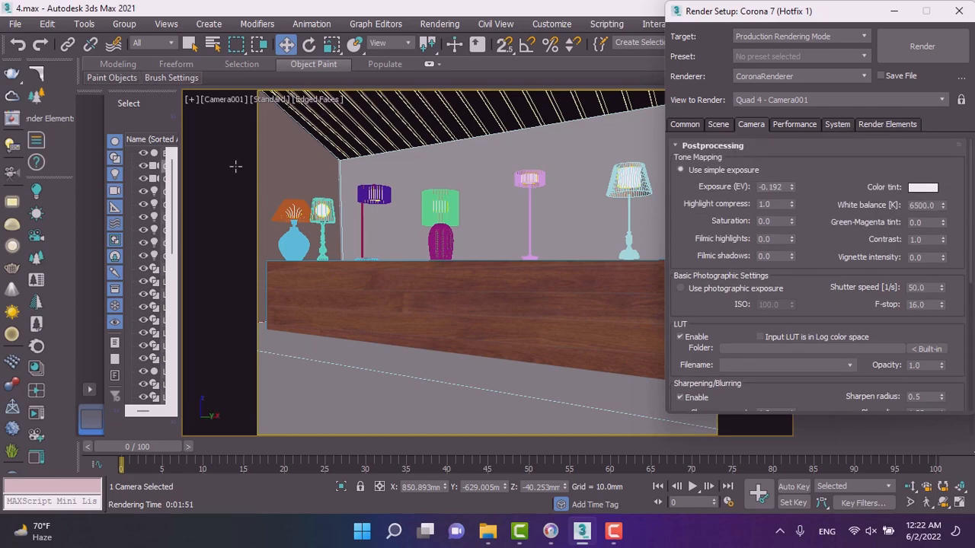
left_click(890, 125)
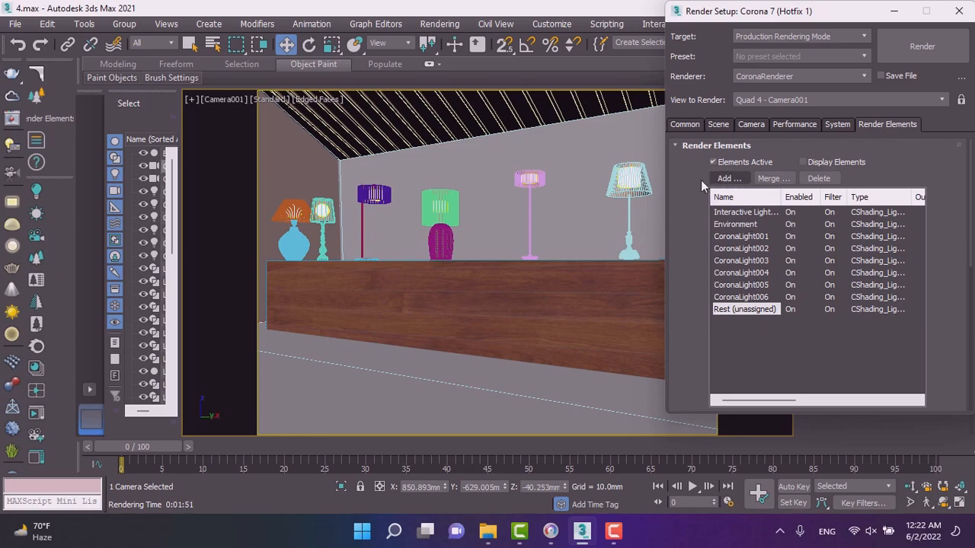
left_click(49, 118)
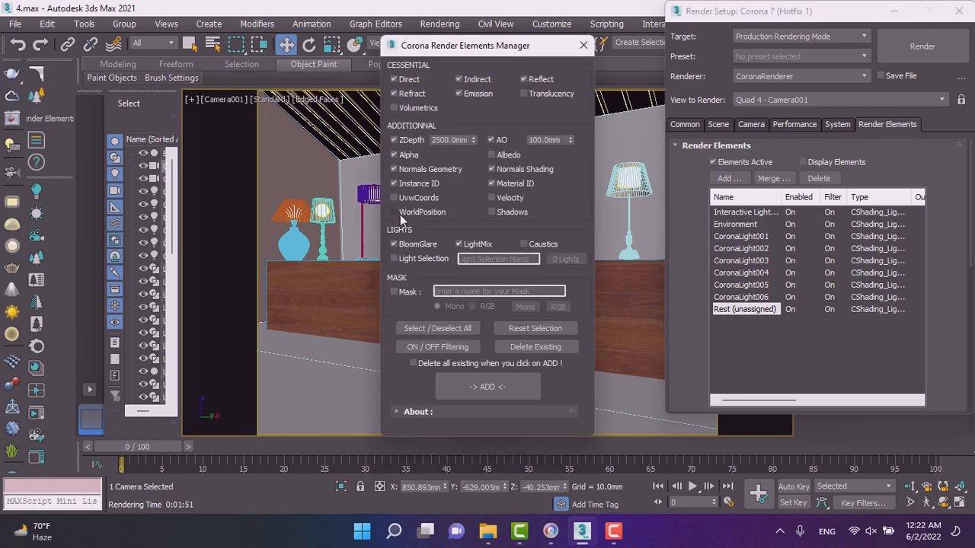
left_click(488, 387)
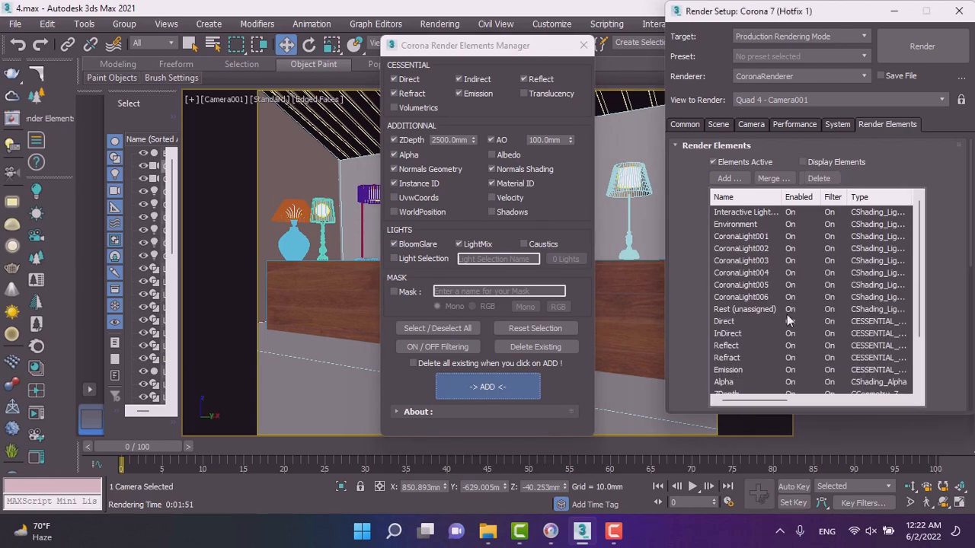
left_click(584, 47)
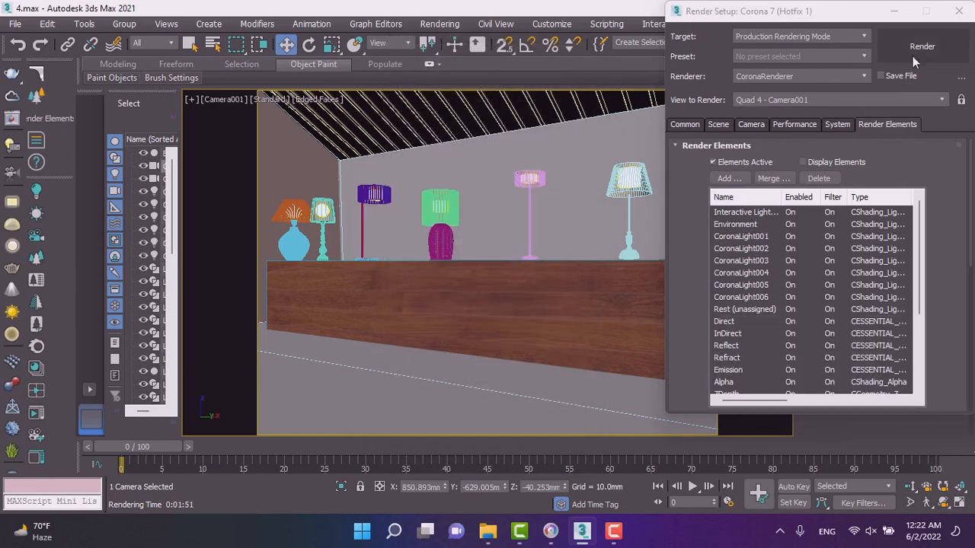
Lock the image and pixel aspect and set the render output size to 1024 × 768.
left_click(685, 123)
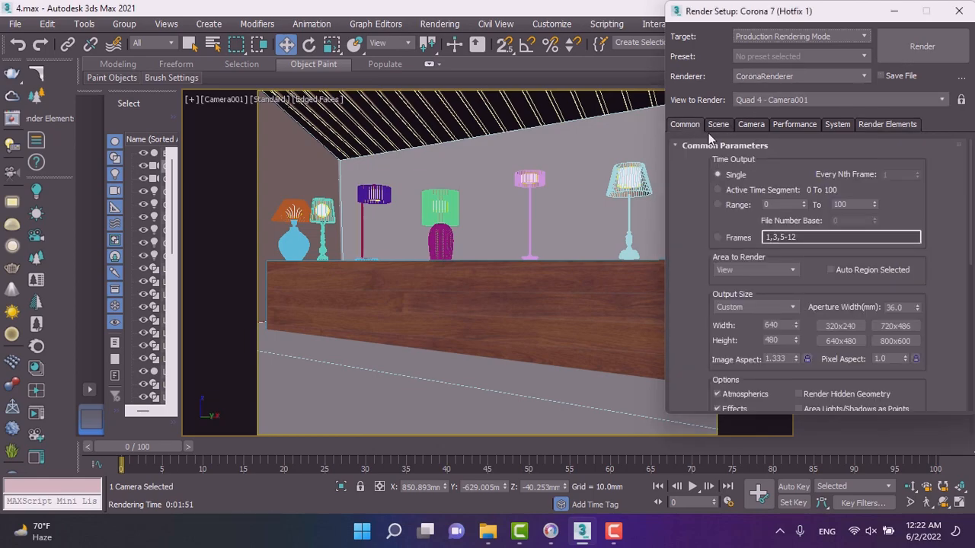
left_click(806, 360)
left_click(914, 359)
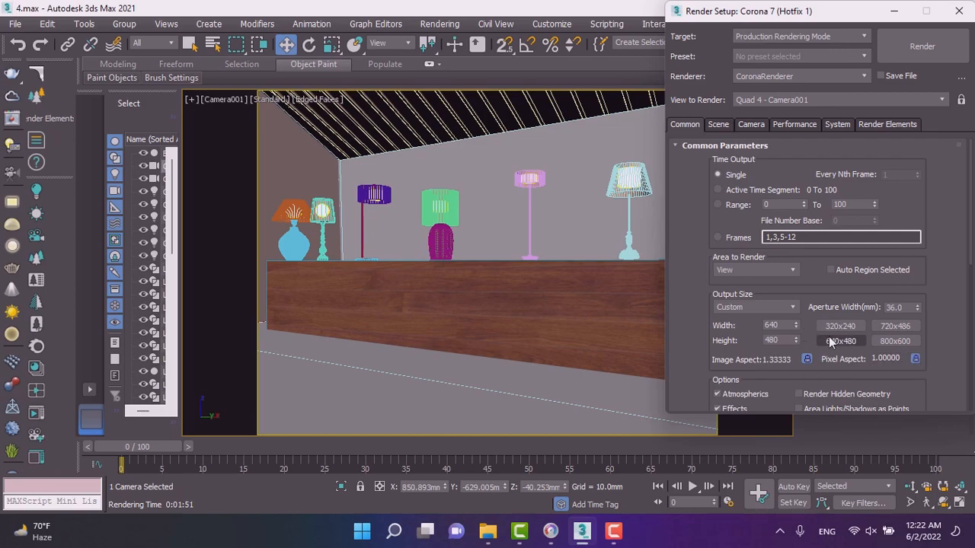
left_click(771, 309)
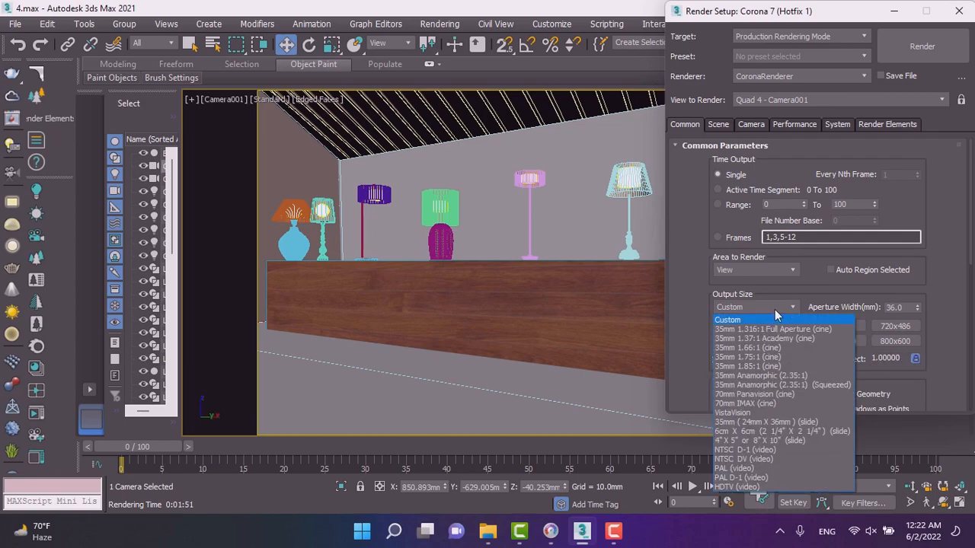
left_click(773, 310)
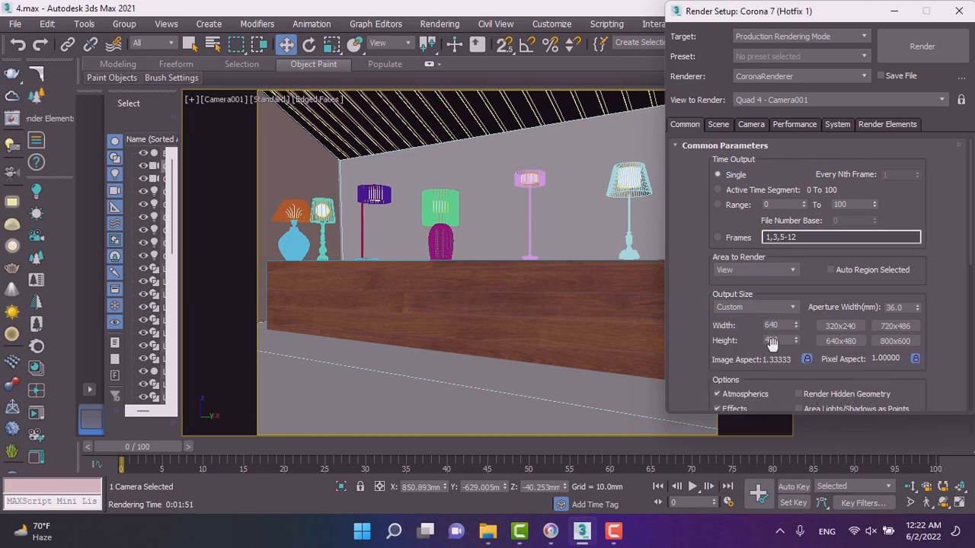
left_click(895, 342)
left_click(735, 307)
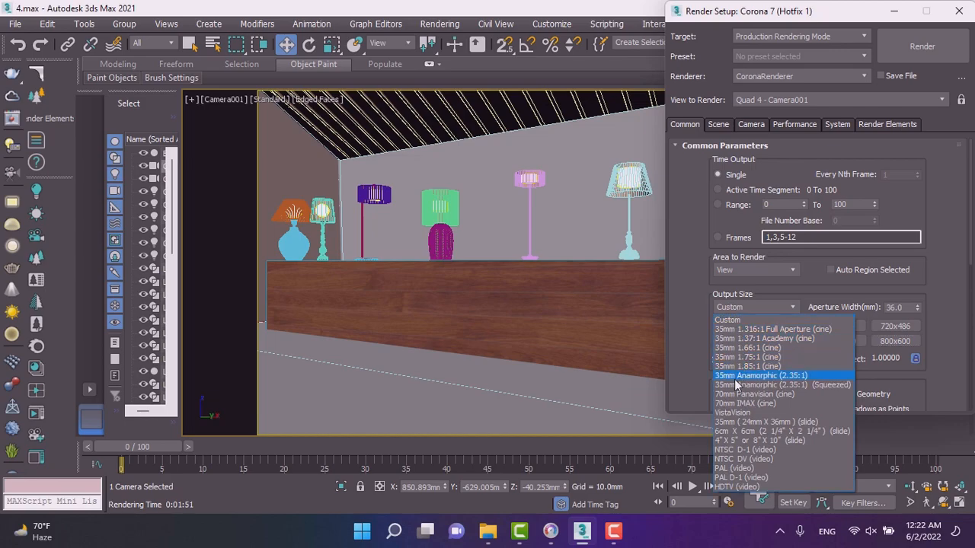
left_click(740, 319)
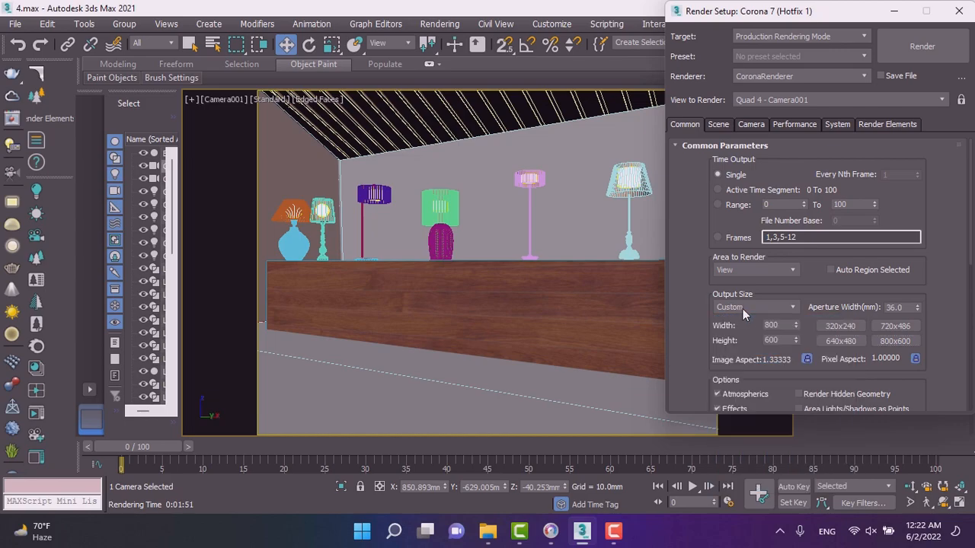
left_click_drag(797, 326, 777, 166)
double_click(785, 324)
type("192")
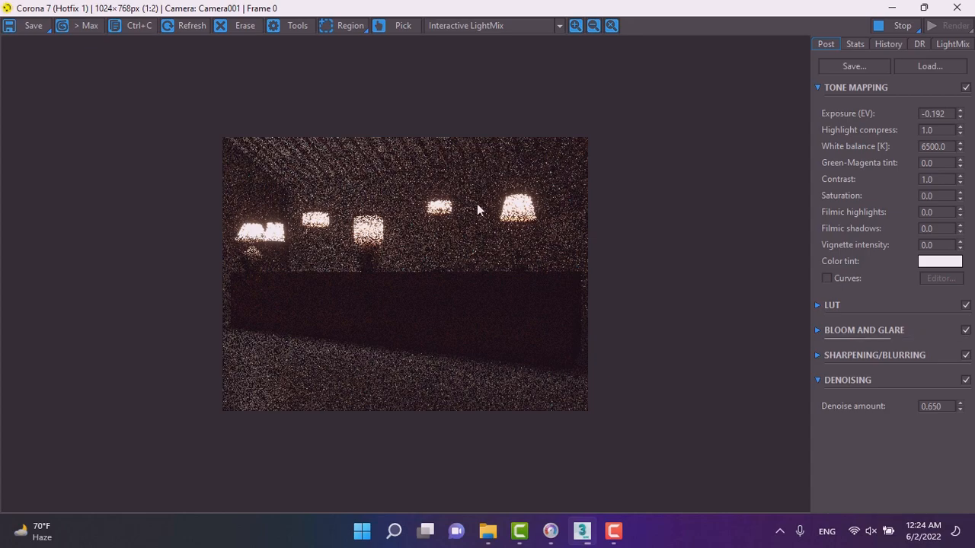
Lower the Environment LightMix layer to about 0.784 and tint its colour cooler with the temperature slider.
scroll(313, 142, "up", 2)
scroll(347, 175, "down", 2)
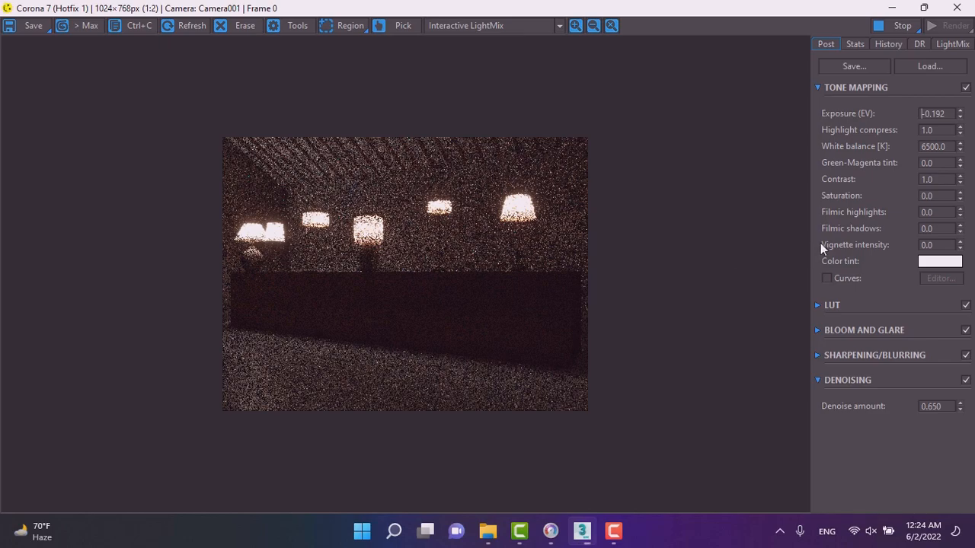
left_click(950, 46)
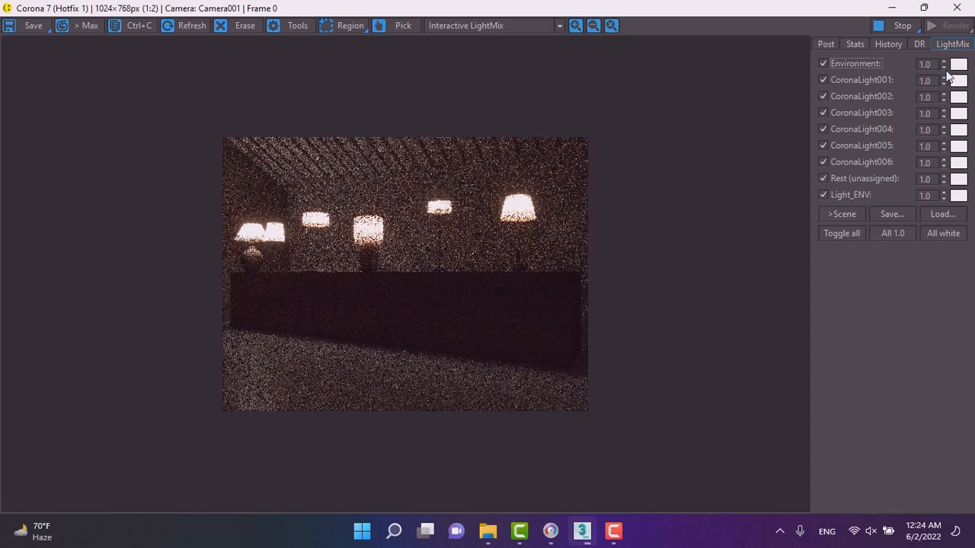
left_click_drag(946, 67, 955, 109)
left_click(957, 66)
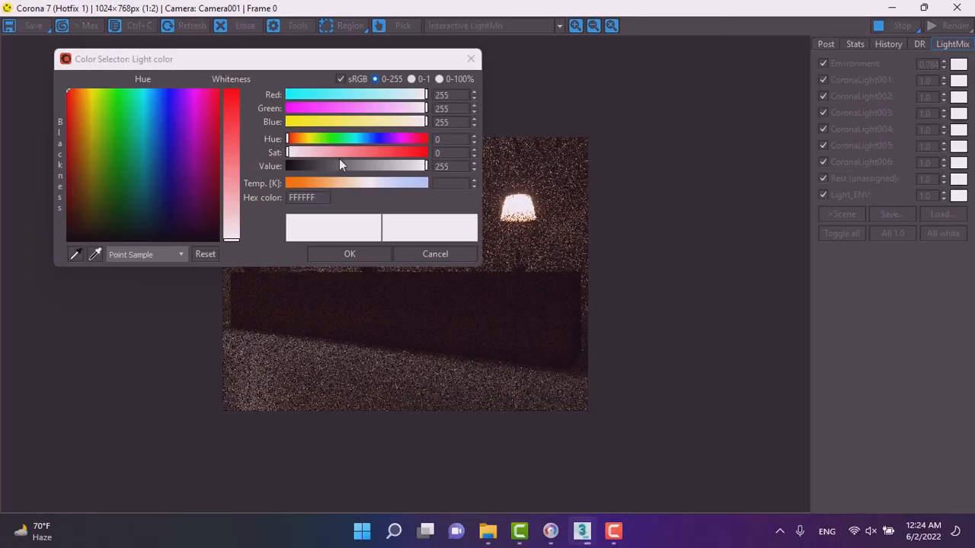
left_click(382, 182)
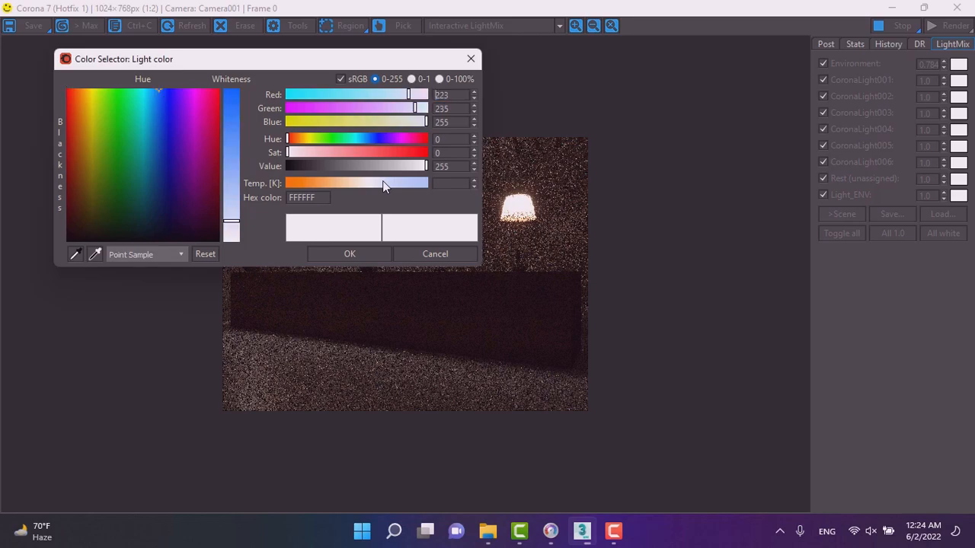
left_click(347, 252)
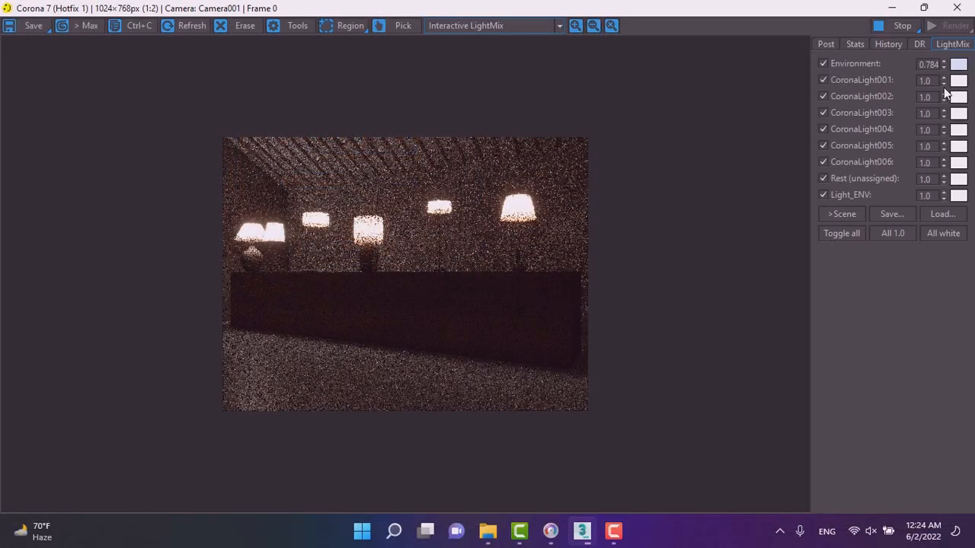
Reduce the intensities of the light and environment LightMix layers to roughly 0.8–0.95.
left_click_drag(944, 83, 951, 236)
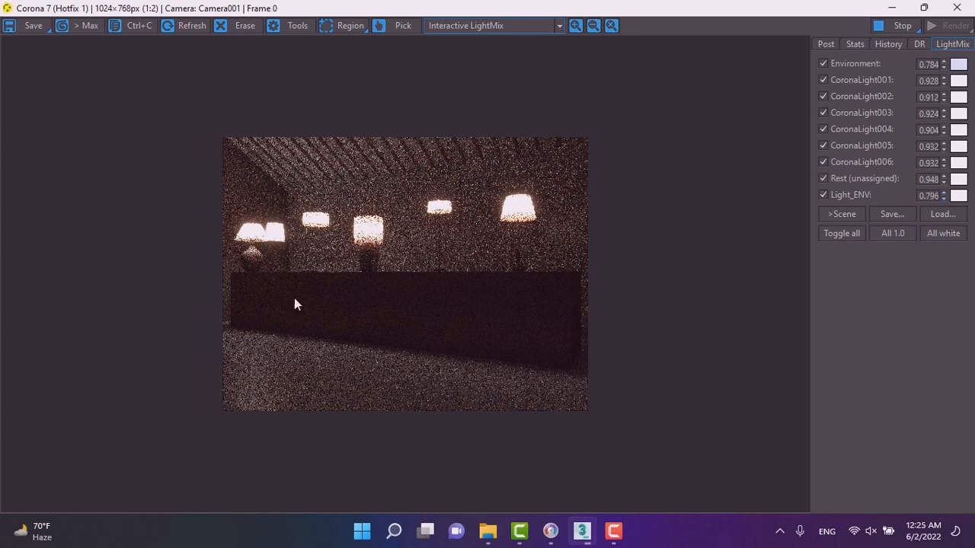
scroll(288, 181, "up", 1)
scroll(367, 189, "down", 1)
Set exposure to about -2 and nudge tone mapping: highlight compress 0.91, filmic highlights 0.196, shadows 0.148, vignette 0.132.
left_click(825, 44)
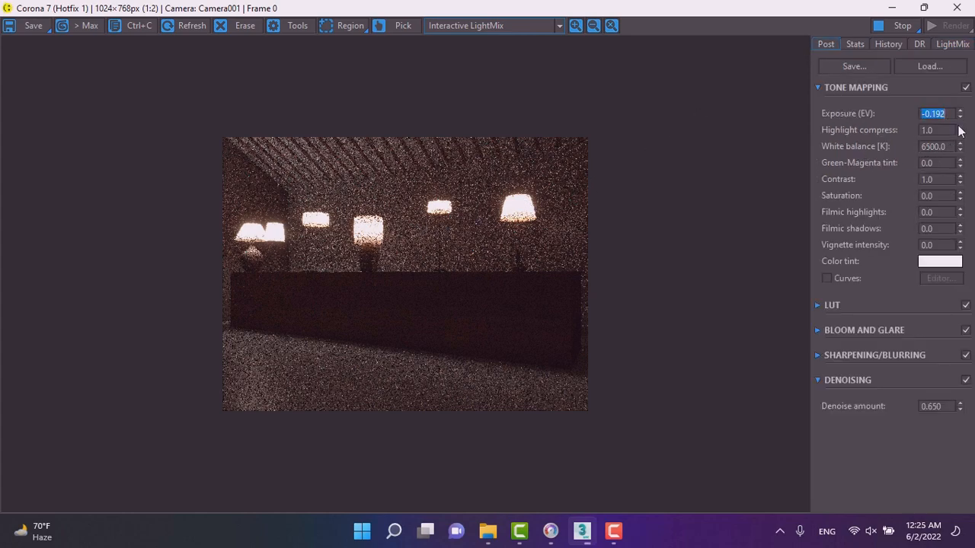
type("-2")
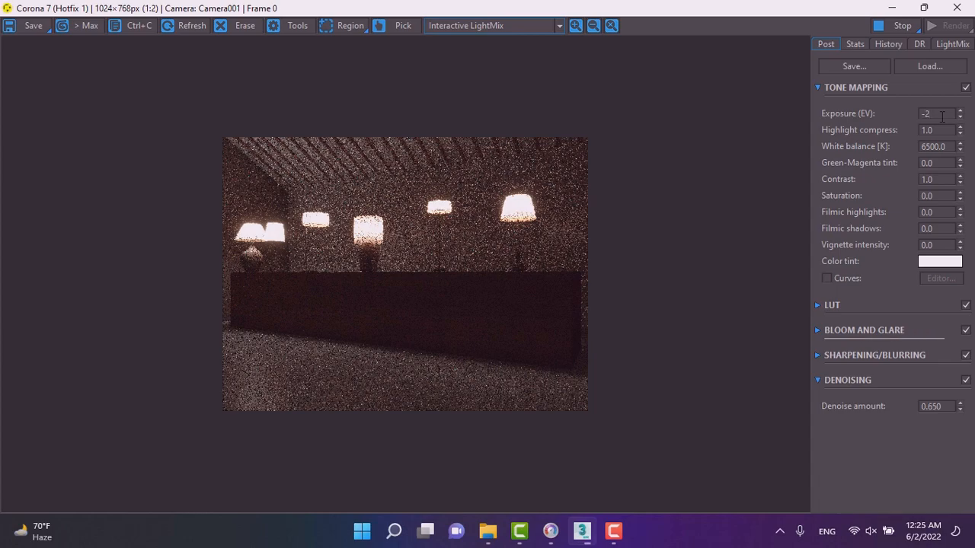
key("Return")
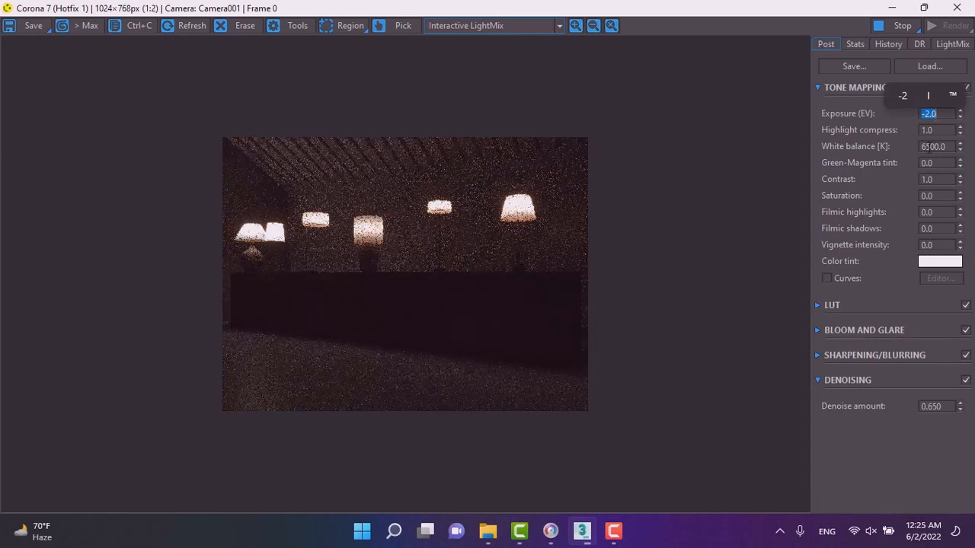
left_click_drag(960, 132, 968, 298)
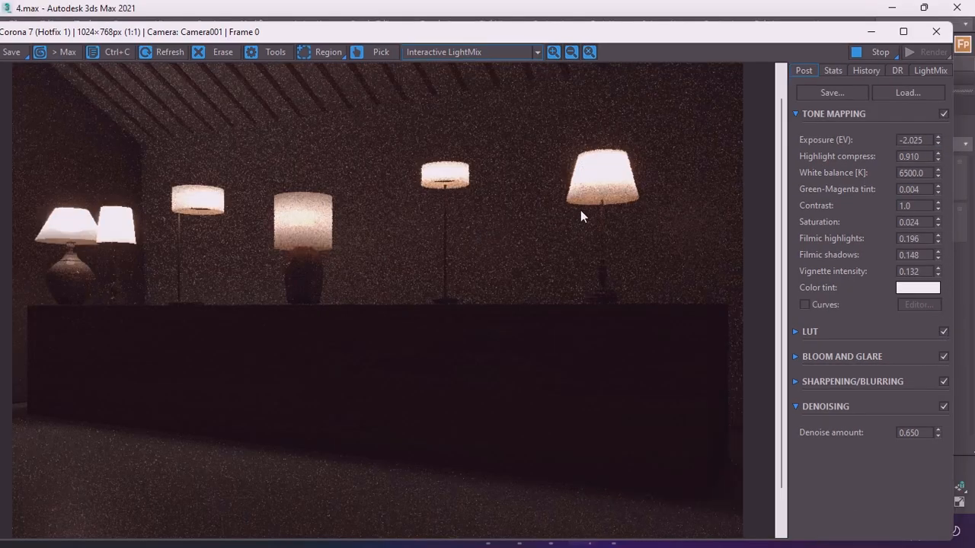
scroll(581, 217, "down", 1)
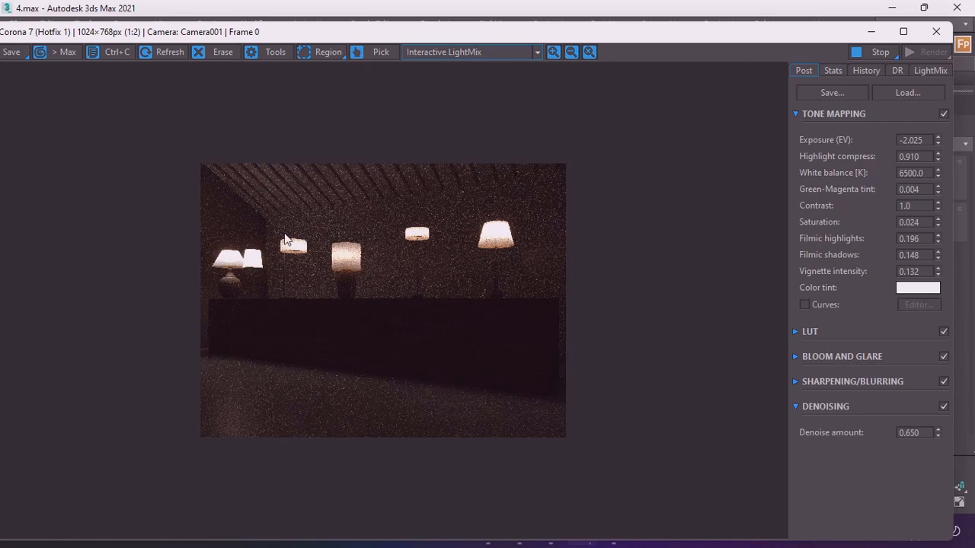
Toggle the first and sixth lamp LightMix layers off and on to compare their contribution.
left_click(915, 69)
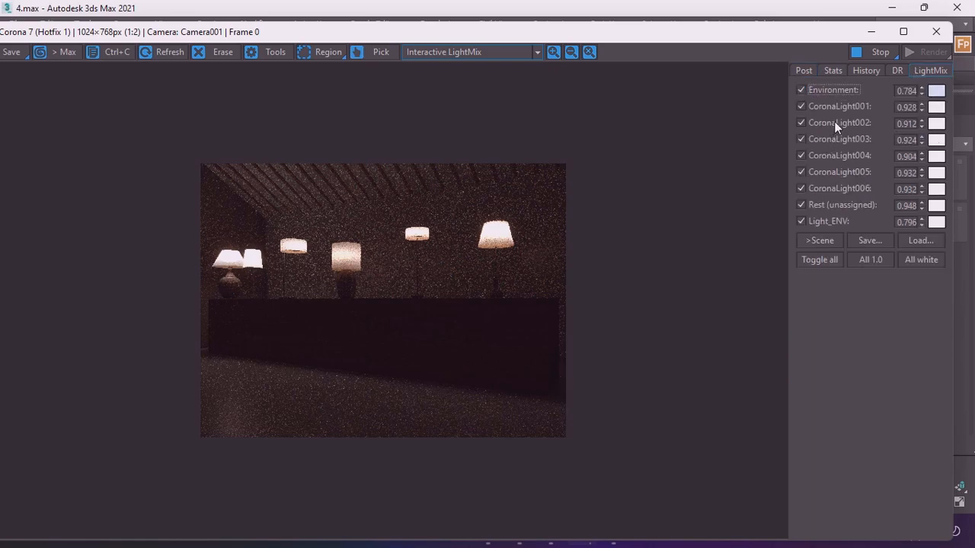
left_click(802, 107)
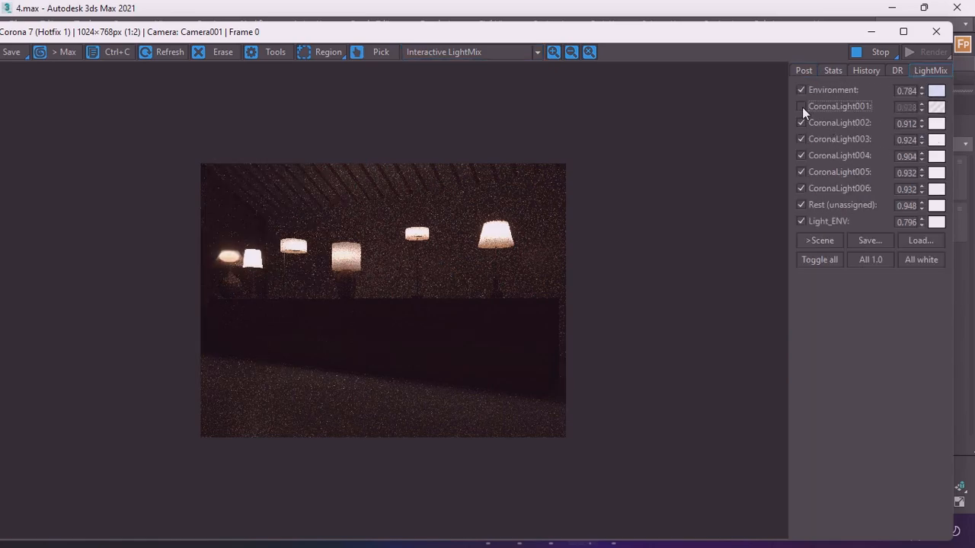
left_click(801, 106)
left_click(801, 106)
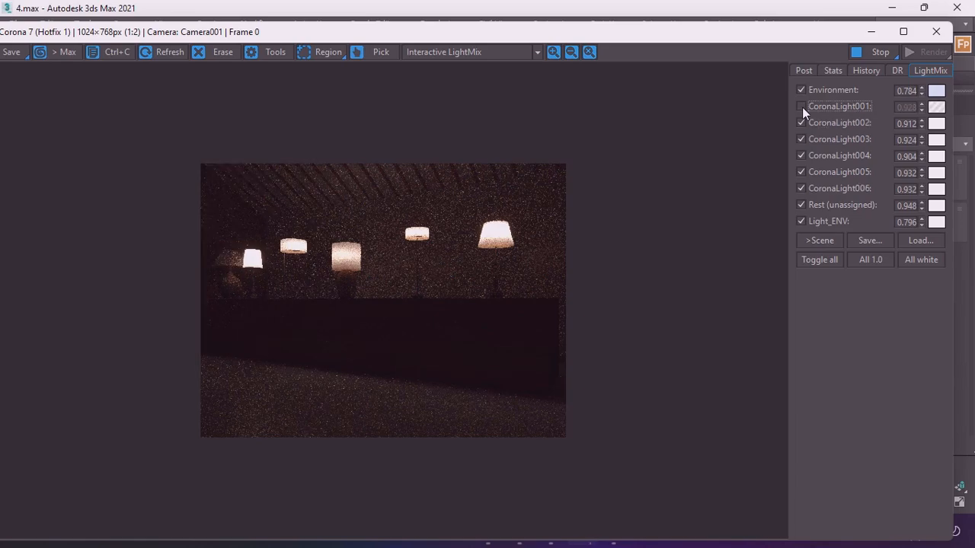
left_click(802, 107)
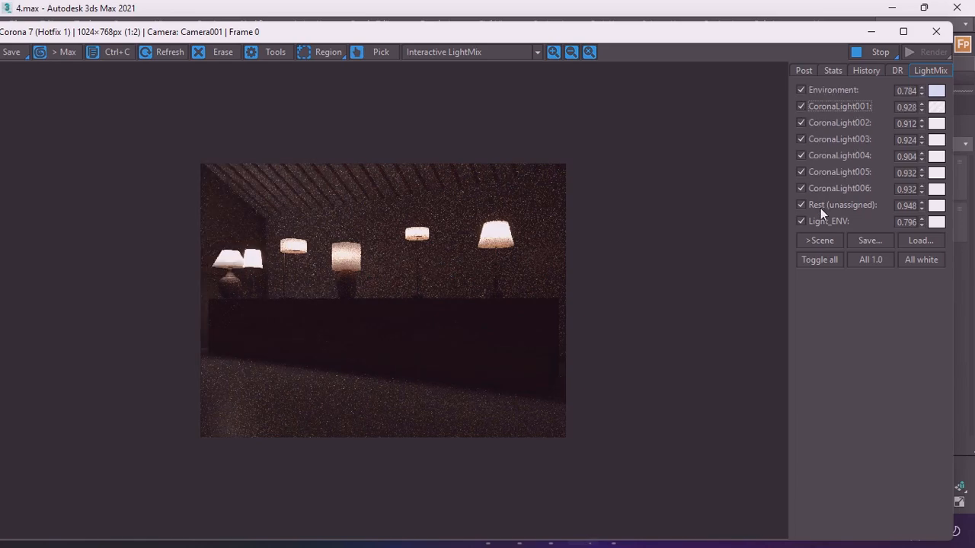
left_click(801, 188)
left_click(801, 188)
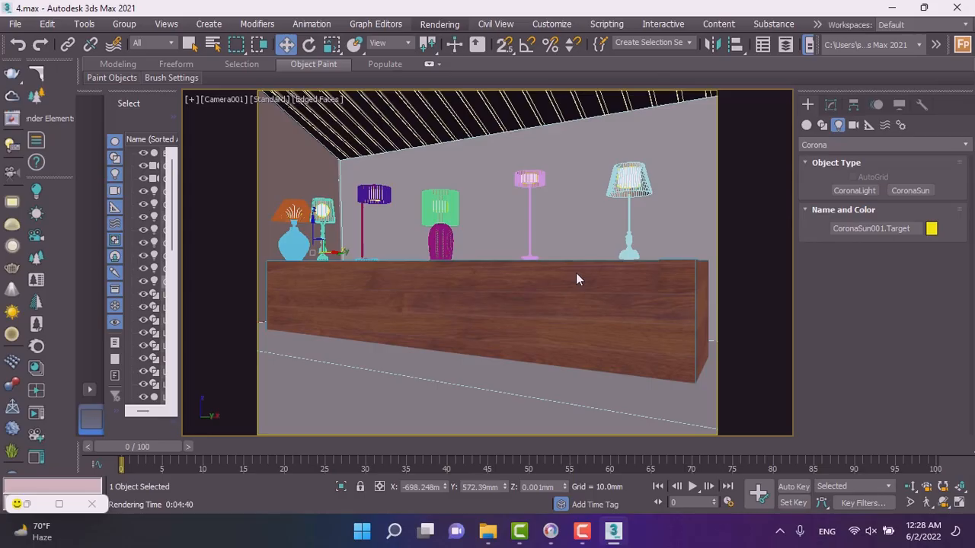
Regenerate the LightMix layers from instanced lights with inclusion in denoising enabled.
key("F10")
left_click(720, 125)
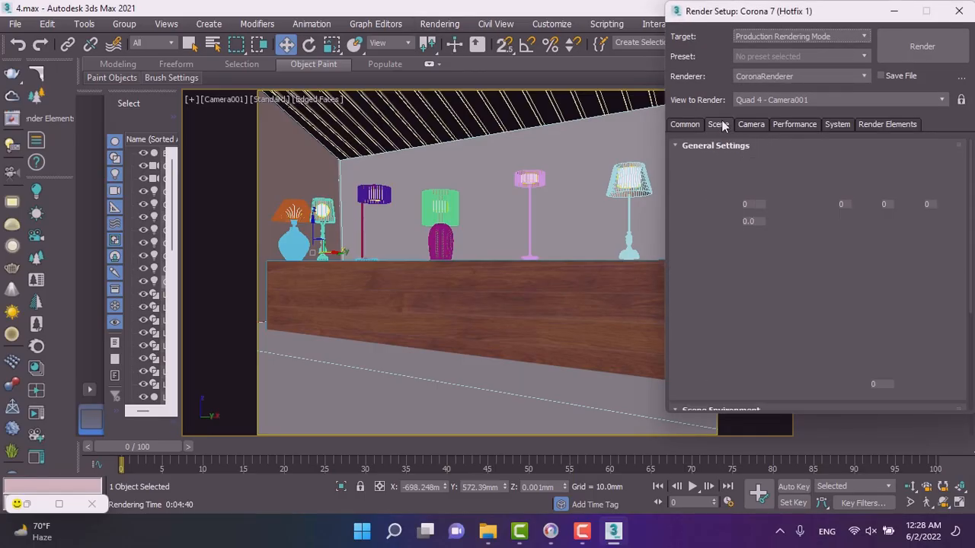
left_click(730, 179)
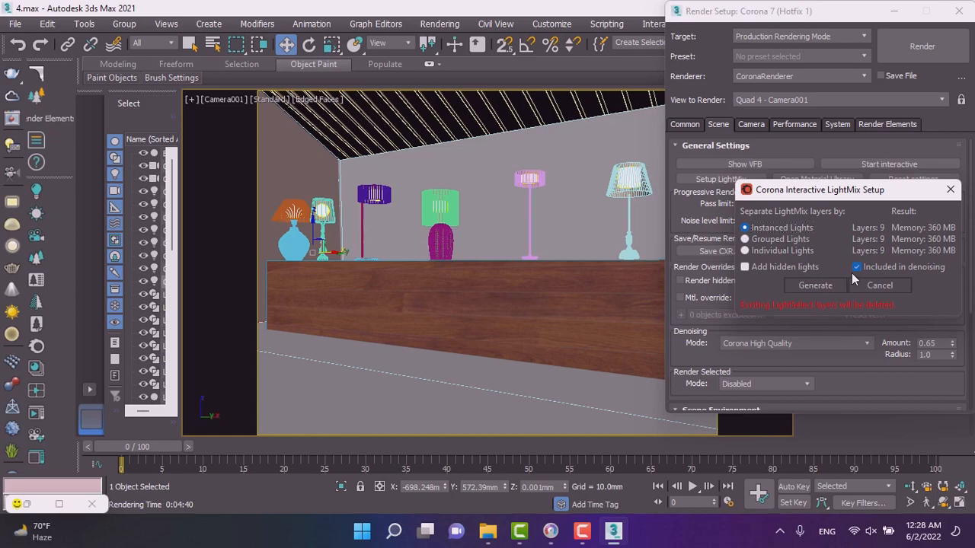
left_click(857, 268)
left_click(858, 268)
left_click(812, 288)
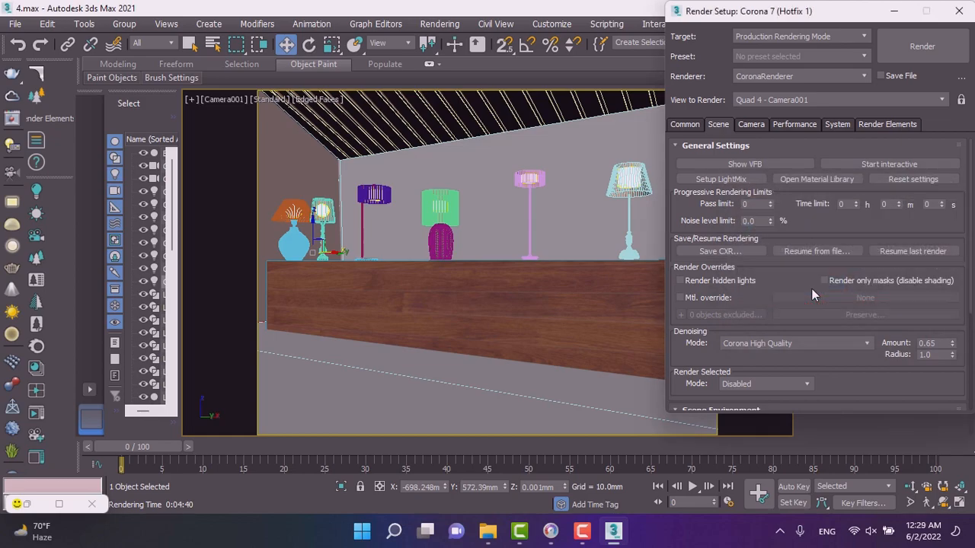
Start a new render and lower the sun's LightMix layer to about 0.412.
left_click(921, 46)
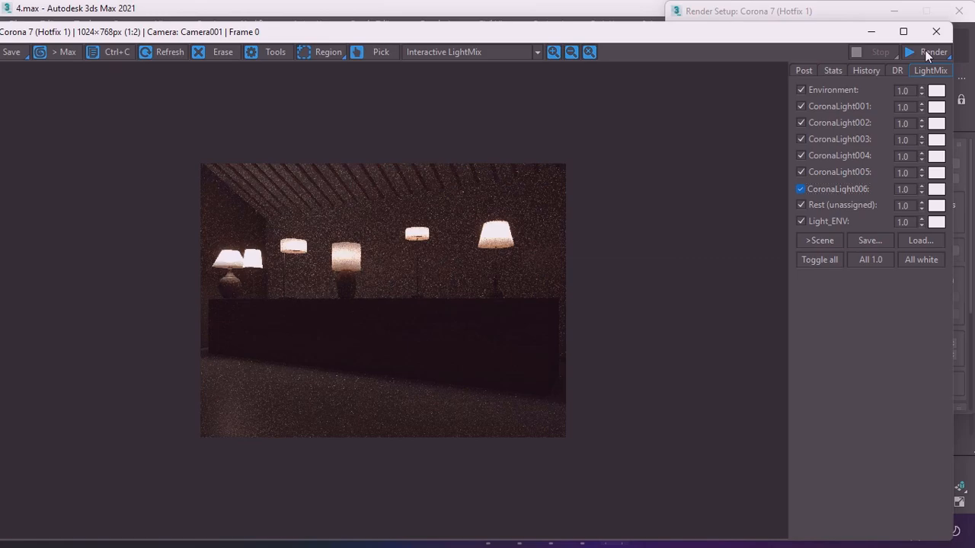
left_click(927, 52)
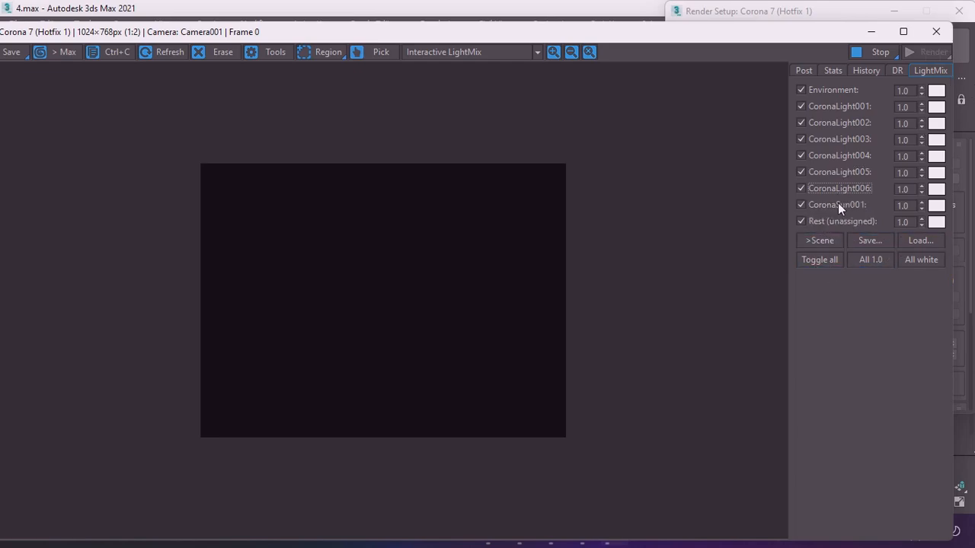
left_click(922, 204)
left_click_drag(923, 210, 926, 217)
left_click_drag(925, 256, 918, 314)
left_click(874, 32)
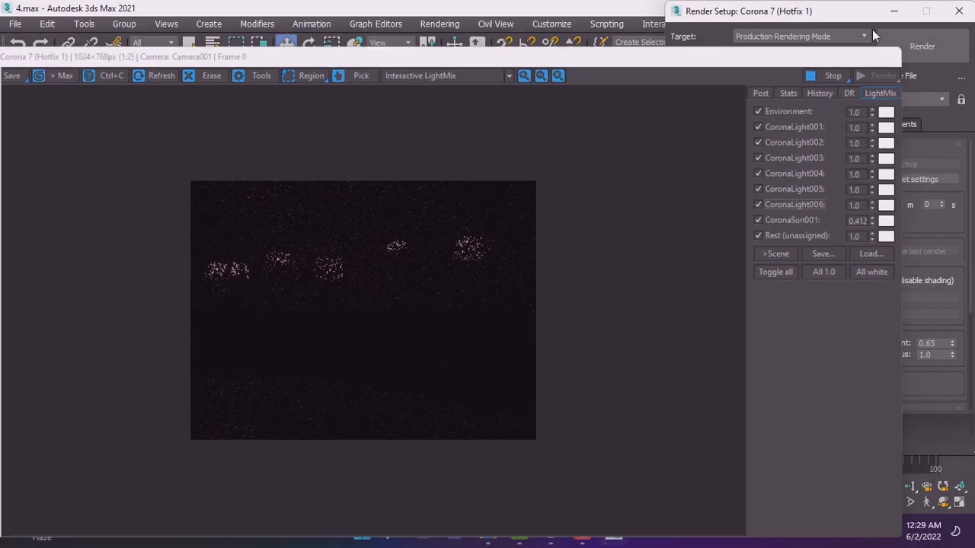
left_click(894, 11)
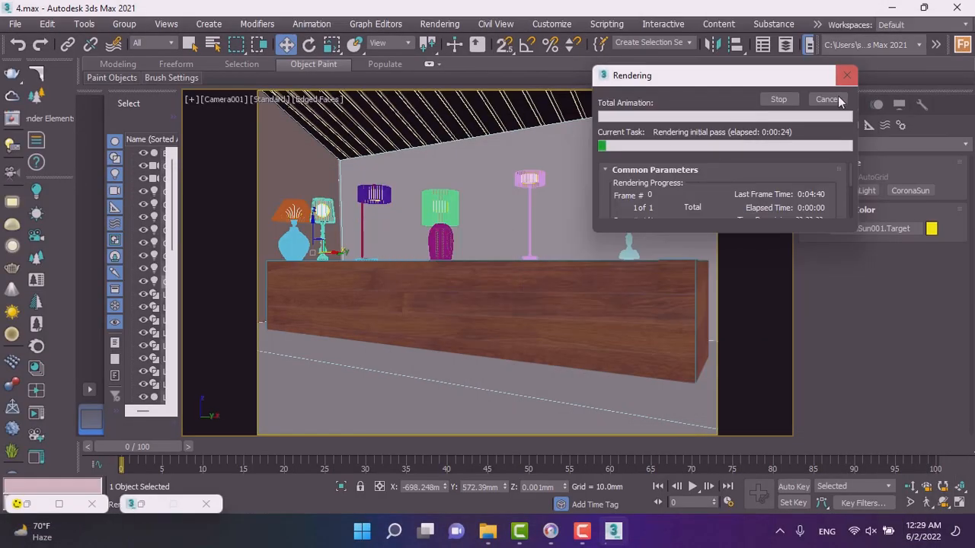
Cancel the running render, select the Corona Sun in the Top view to inspect its parameters, and return to the camera view.
left_click(826, 99)
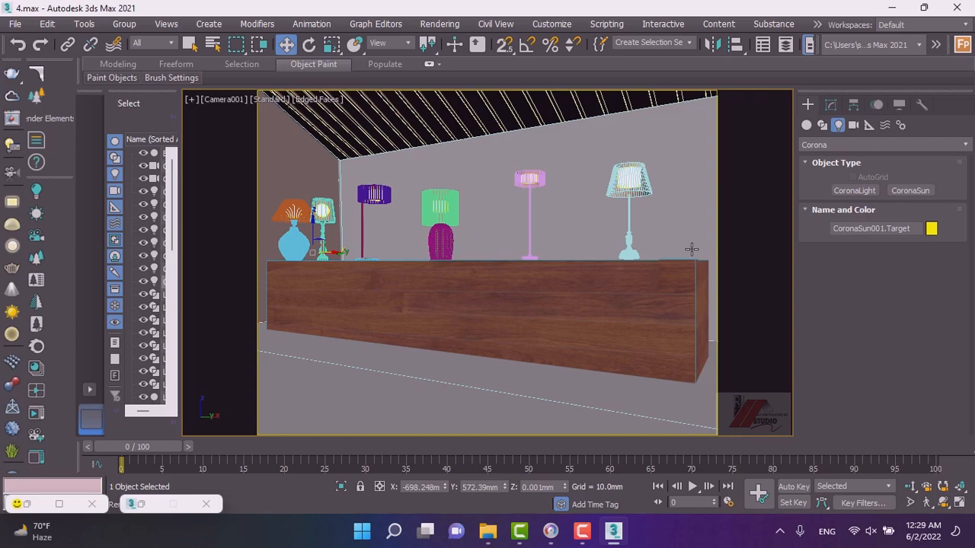
key("t")
scroll(654, 212, "down", 4)
left_click(479, 333)
left_click(830, 105)
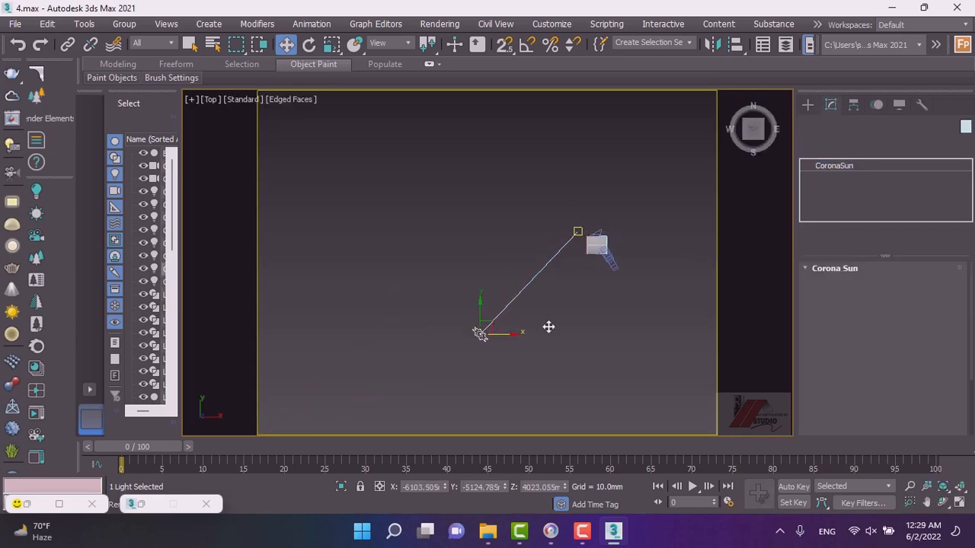
left_click(878, 322)
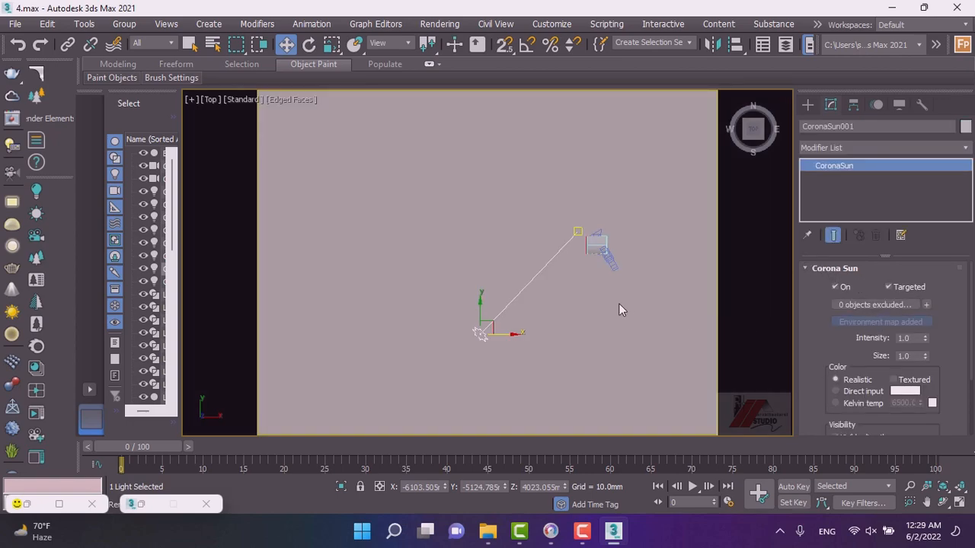
key("c")
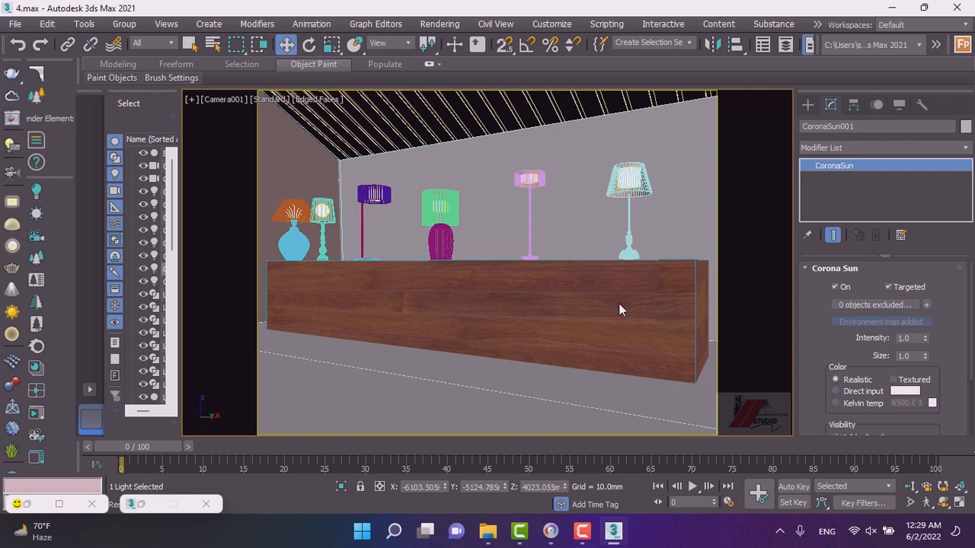
Render again and toggle the CoronaLight001 and CoronaLight005 LightMix layers off and on to compare their effect.
key("shift+q")
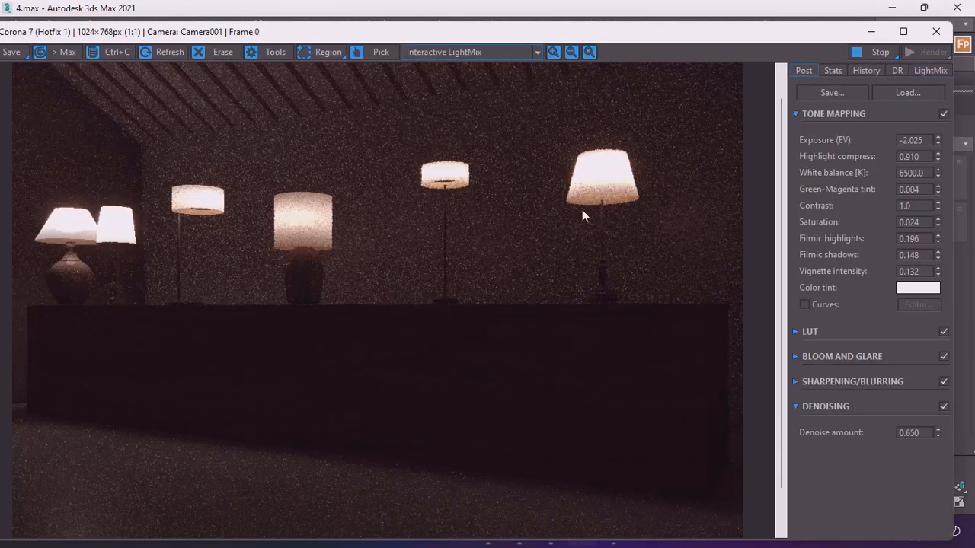
scroll(582, 213, "down", 2)
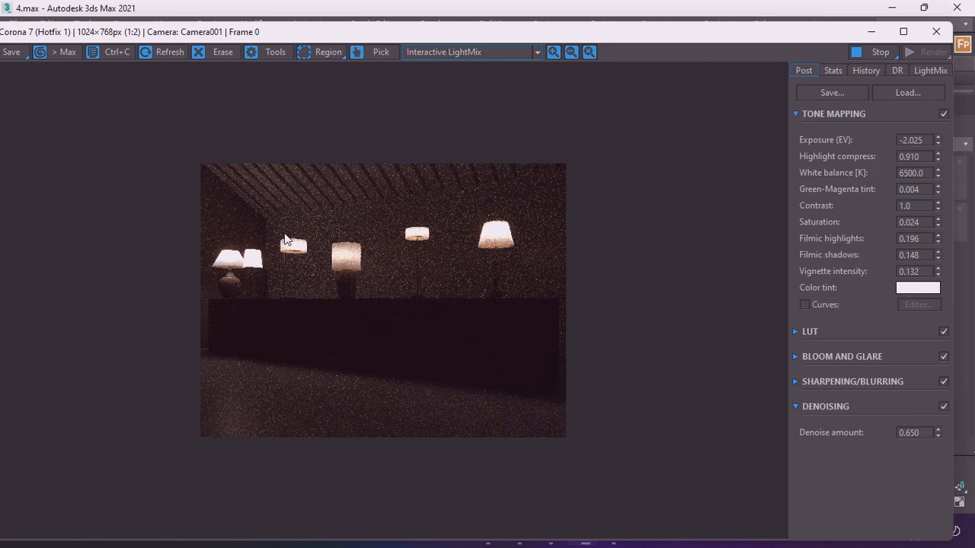
left_click(917, 70)
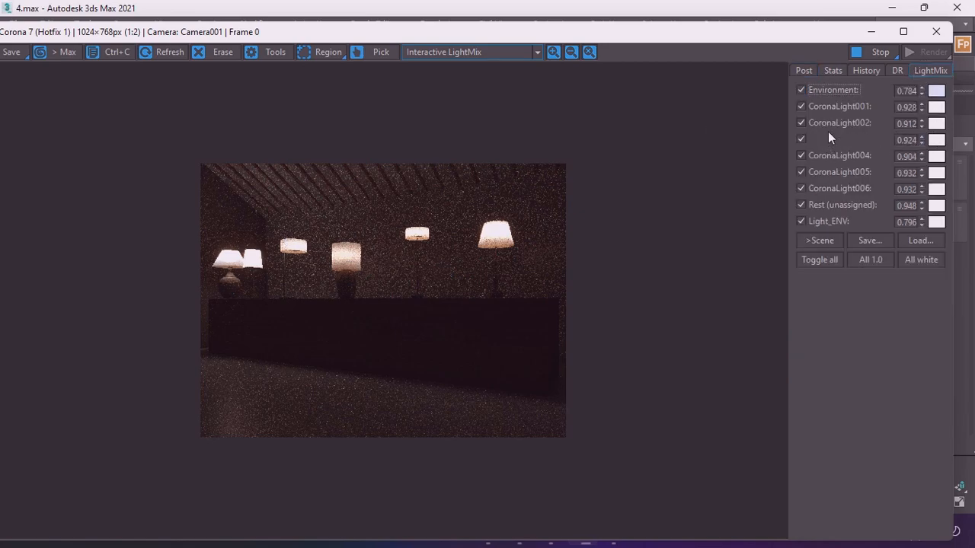
left_click(802, 107)
left_click(801, 107)
left_click(801, 107)
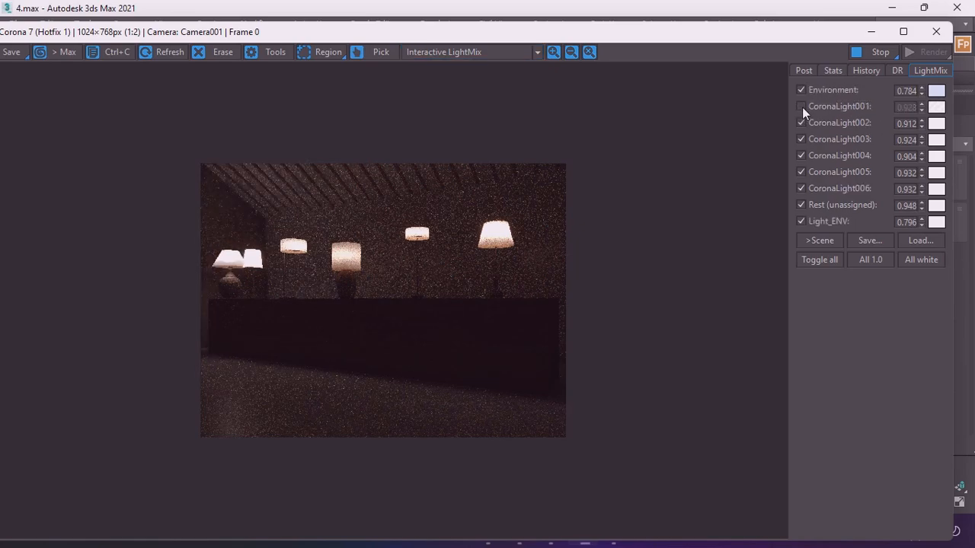
left_click(802, 106)
left_click(802, 188)
left_click(802, 188)
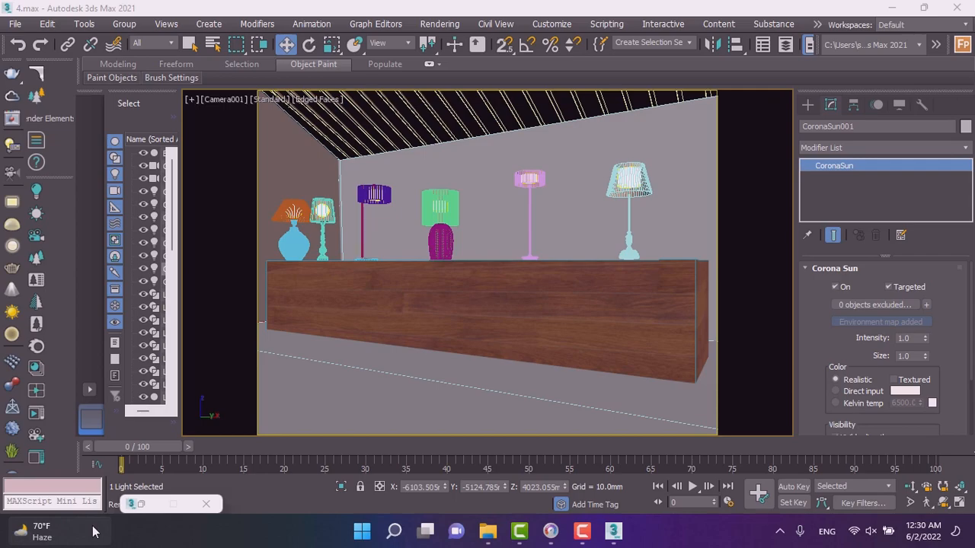
Switch to Photoshop and move the 1_Rest (unassigned) layer to the top of the layer stack.
mouse_move(95, 539)
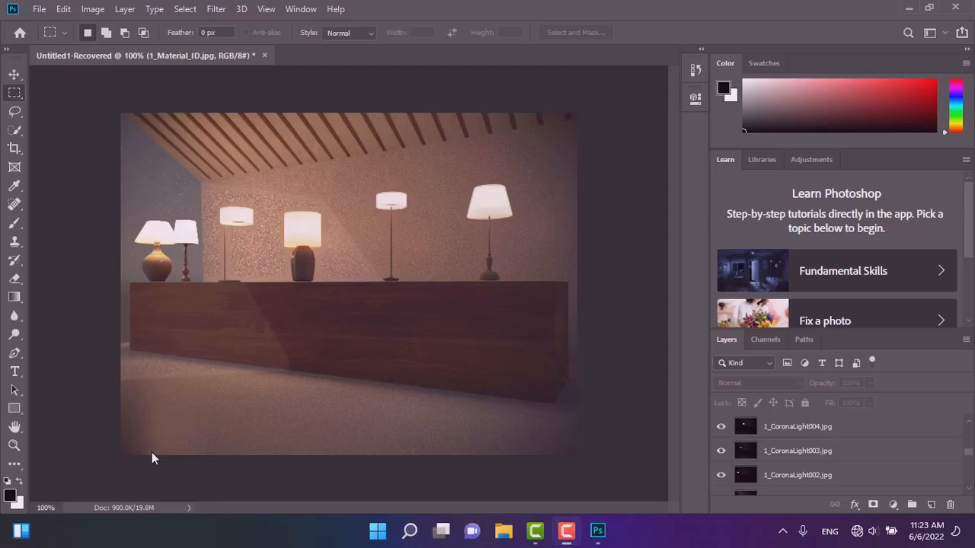
scroll(782, 457, "down", 3)
scroll(782, 460, "down", 5)
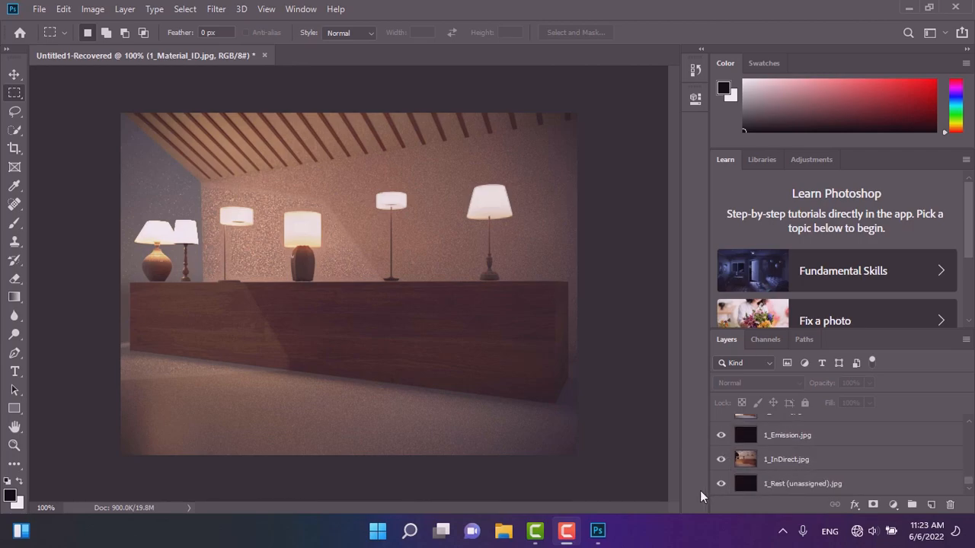
left_click(778, 491)
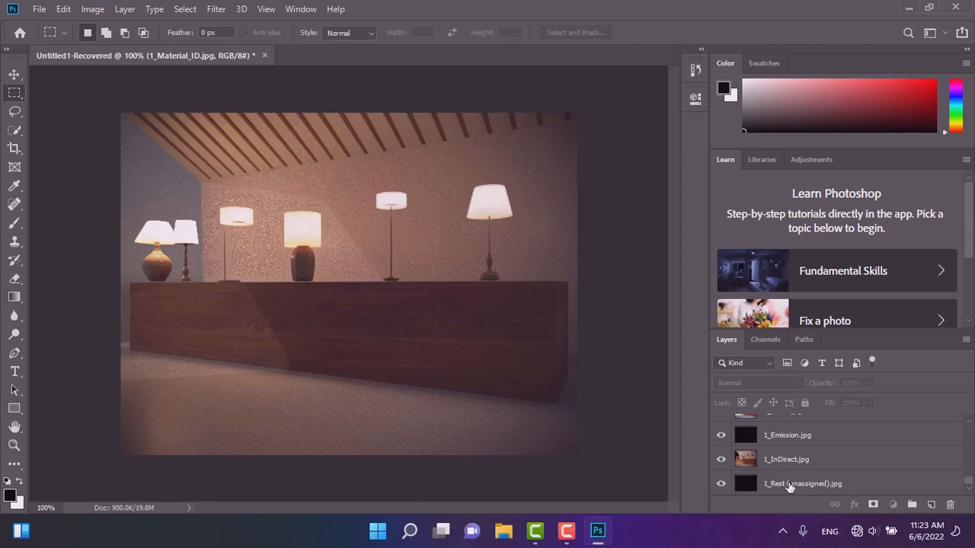
left_click(790, 486)
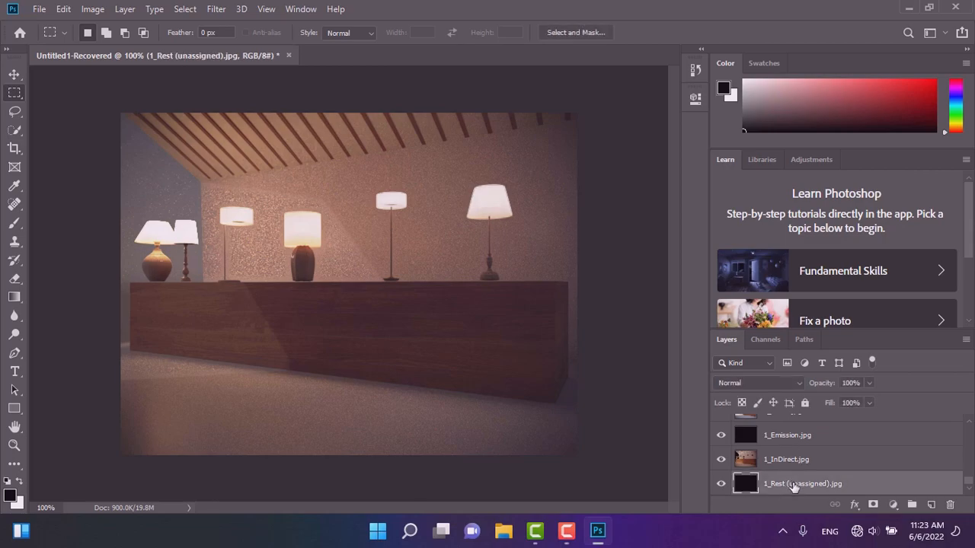
left_click_drag(794, 487, 762, 418)
Set the 1_Rest layer's blend mode to Normal and its opacity to 71%.
left_click(786, 386)
left_click(736, 343)
left_click(752, 384)
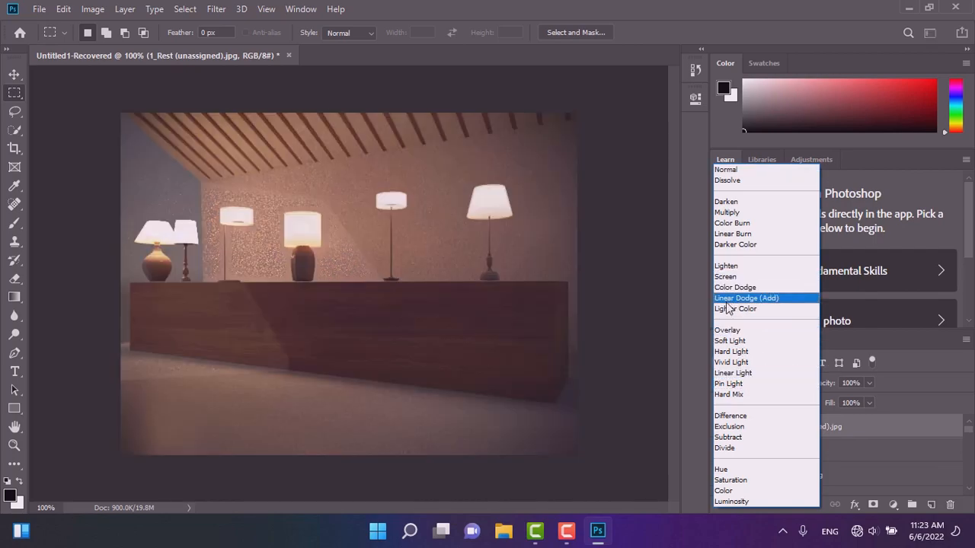
left_click(723, 170)
left_click(868, 383)
left_click(844, 401)
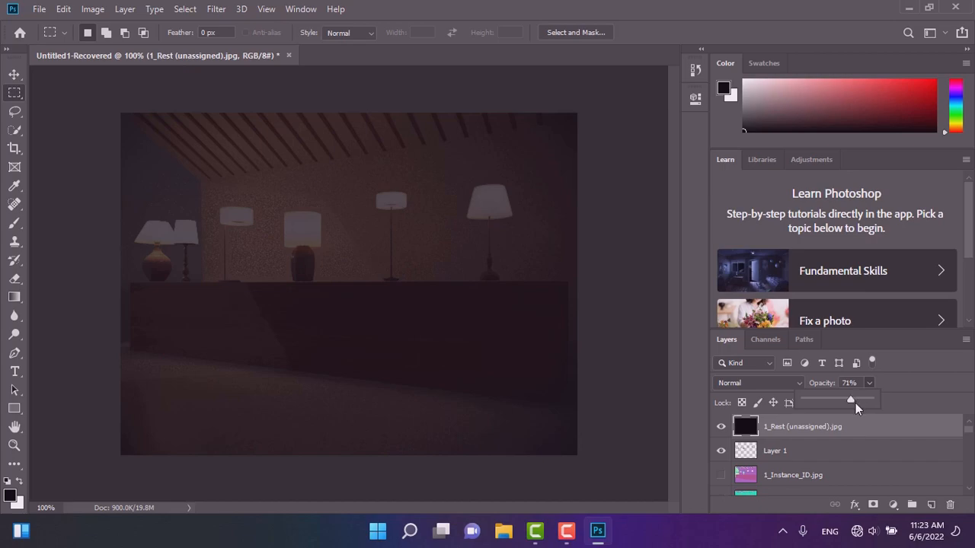
left_click(858, 399)
Cycle through blend modes for the 1_Rest layer to compare, settling on Subtract.
left_click(745, 381)
left_click(745, 379)
left_click(745, 378)
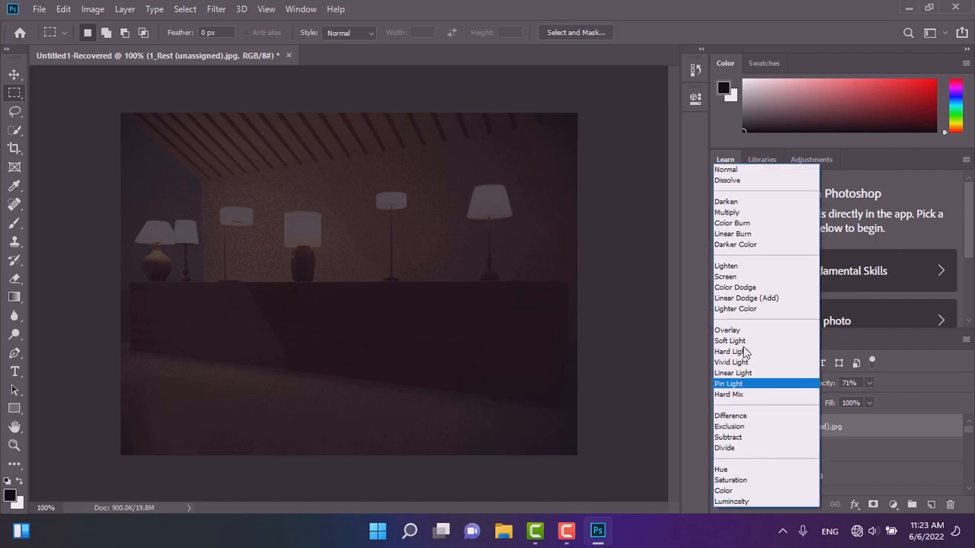
left_click(742, 201)
key("Up")
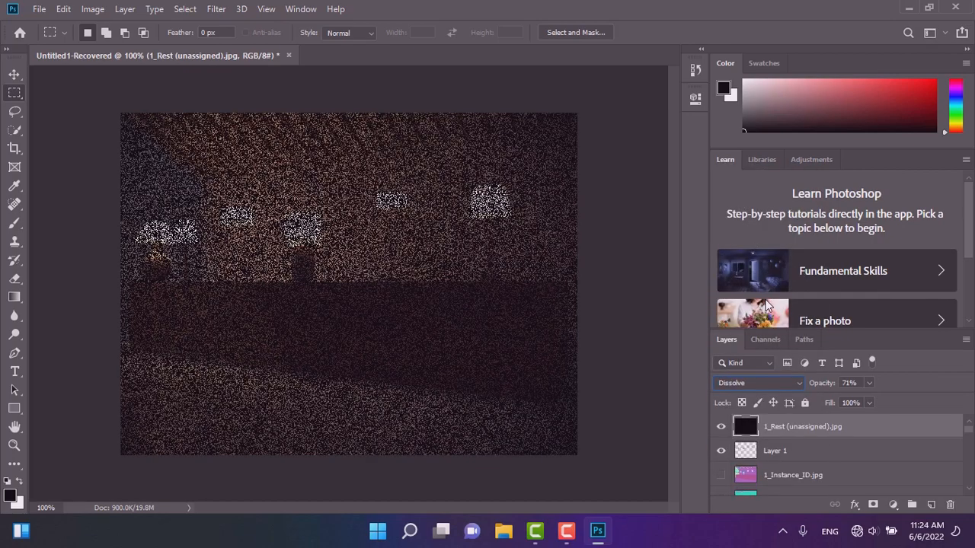
key("Up")
key("Down")
key("Down")
key("Up")
key("Down")
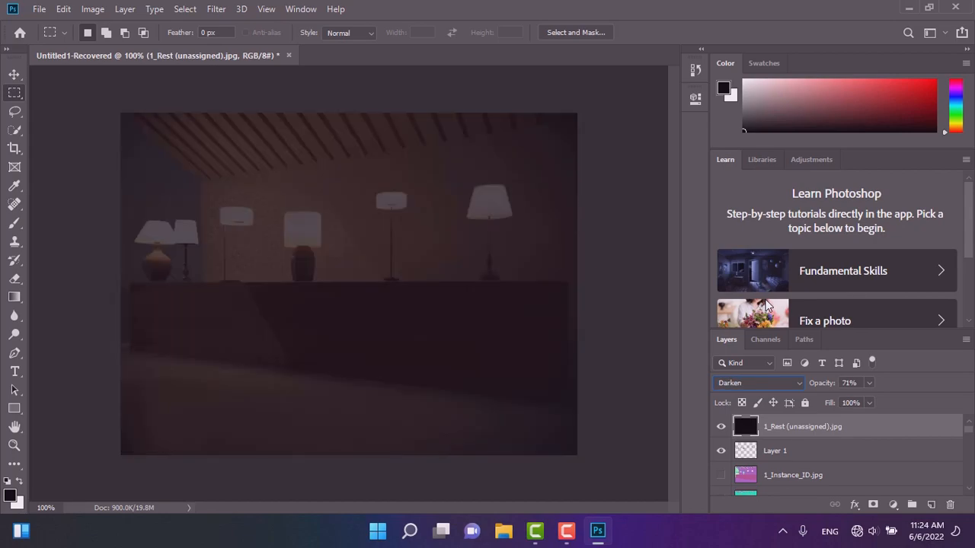
key("Down")
key("Down")
key("Down")
key("Down")
key("Down")
key("Down")
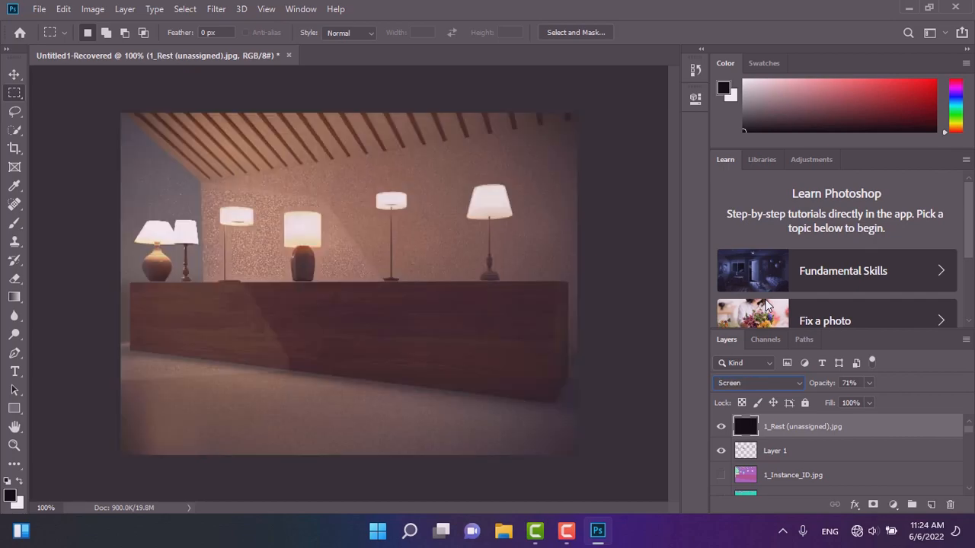
key("Down")
key("Down")
key("Down")
key("Down")
key("Down")
key("Down")
key("Down")
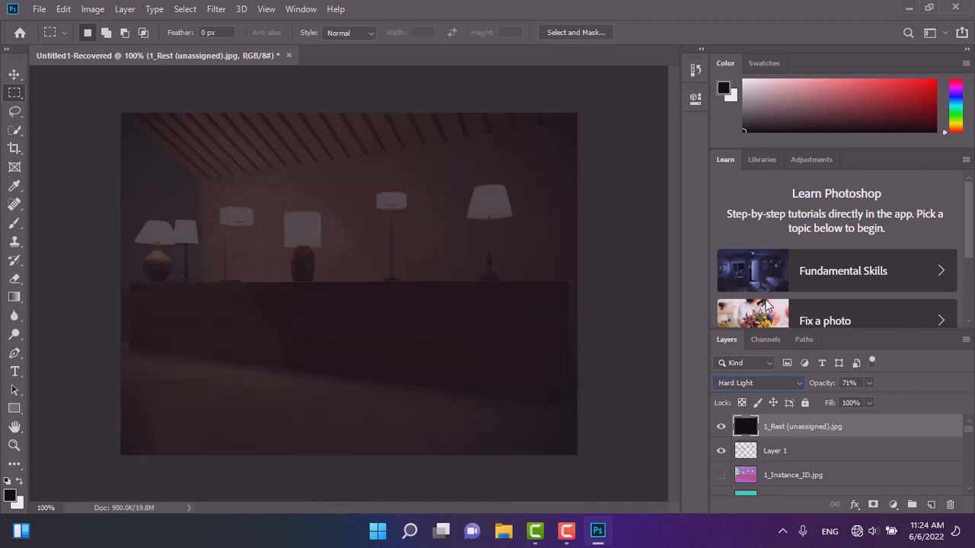
key("Down")
key("Down")
key("Down")
key("Down")
key("Down")
key("Down")
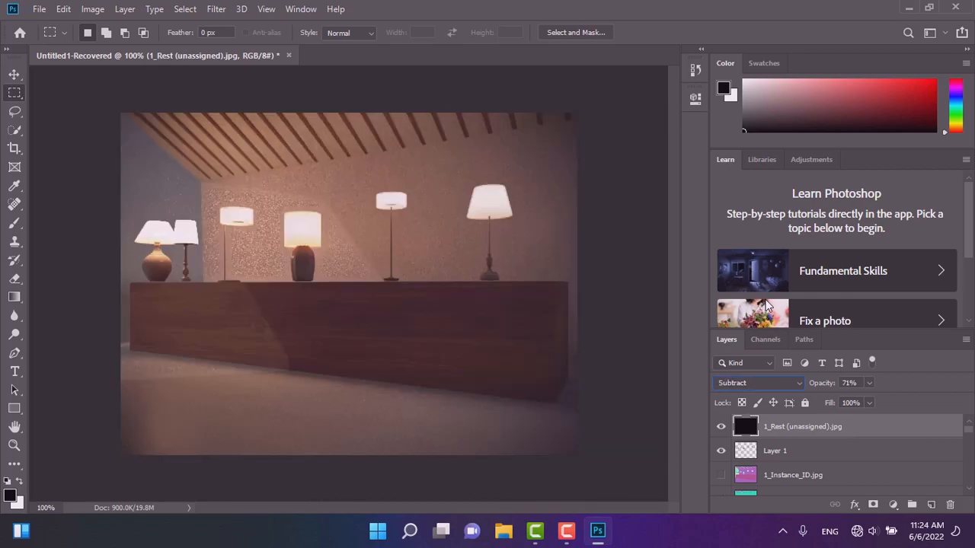
key("Down")
key("Up")
Lower the 1_Rest layer's opacity to 32% and toggle its visibility to compare the result.
left_click(869, 383)
left_click_drag(851, 404, 826, 403)
left_click(720, 432)
left_click(720, 432)
left_click(721, 432)
left_click(720, 432)
left_click(870, 383)
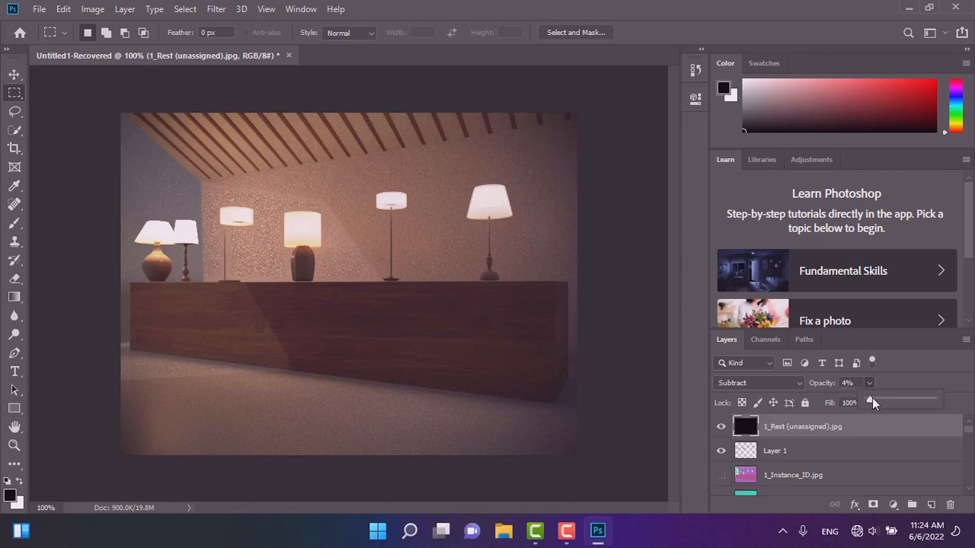
left_click_drag(881, 402, 888, 425)
left_click(721, 428)
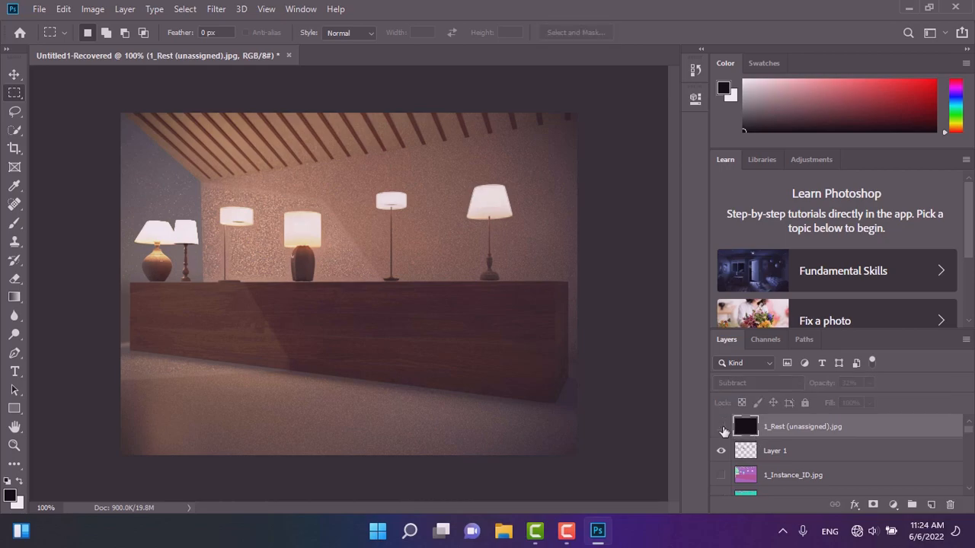
Select the 1_Direct layer and move it to the top of the layer stack.
scroll(789, 474, "down", 2)
scroll(790, 475, "down", 5)
scroll(790, 474, "down", 4)
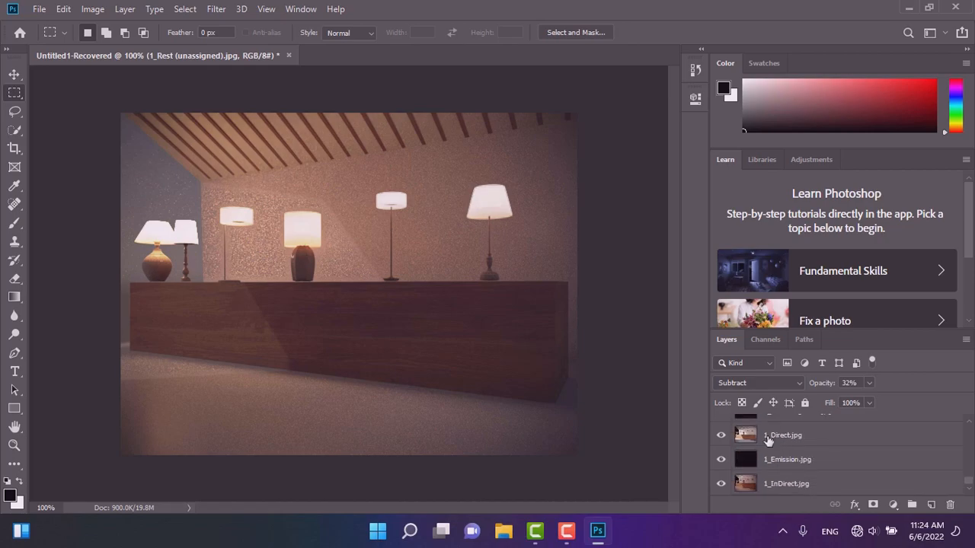
left_click(767, 441)
scroll(807, 442, "up", 1)
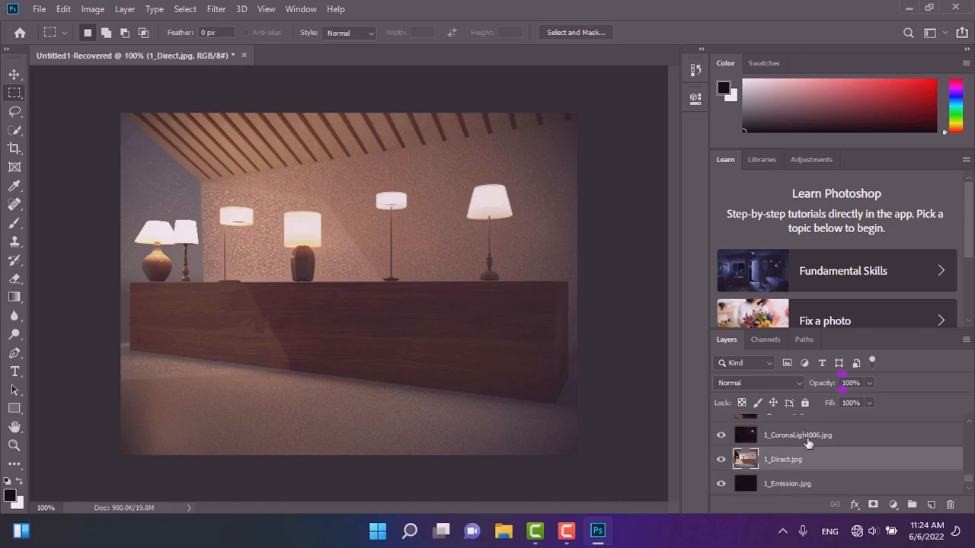
left_click_drag(820, 467, 813, 420)
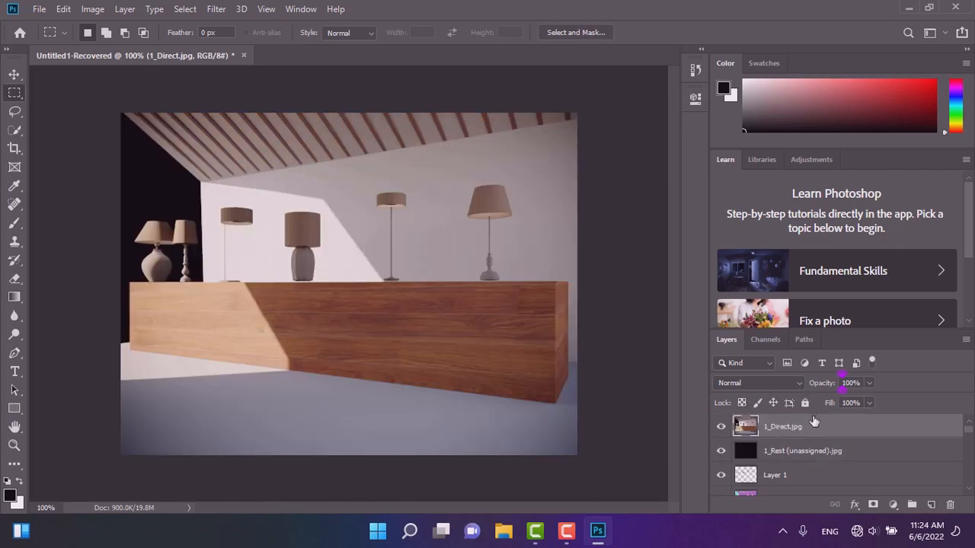
Set the 1_Direct layer's blend mode to Screen and its opacity to 78%.
left_click(868, 384)
left_click_drag(858, 401, 884, 406)
left_click(740, 386)
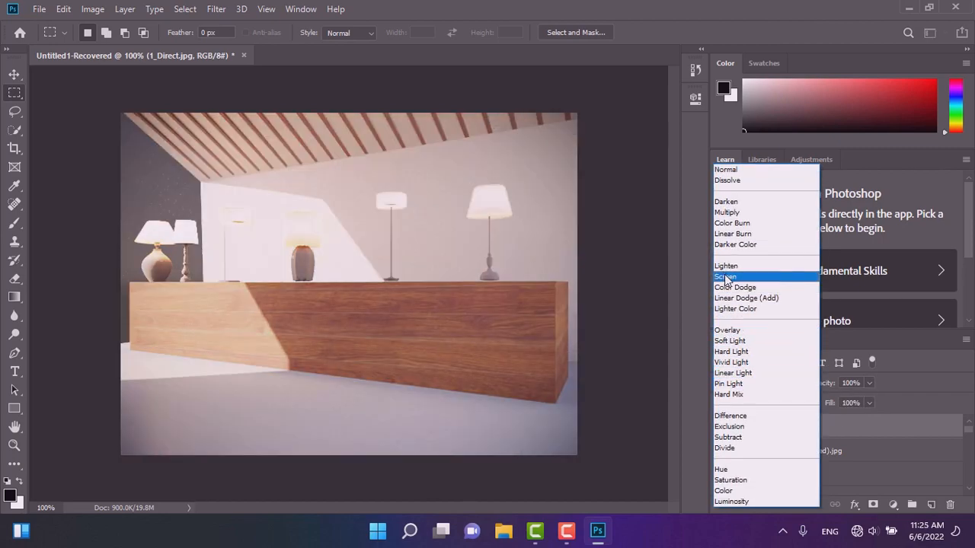
left_click(725, 277)
left_click(870, 382)
mouse_move(845, 401)
left_mouse_down()
mouse_move(814, 401)
mouse_move(856, 408)
left_mouse_up()
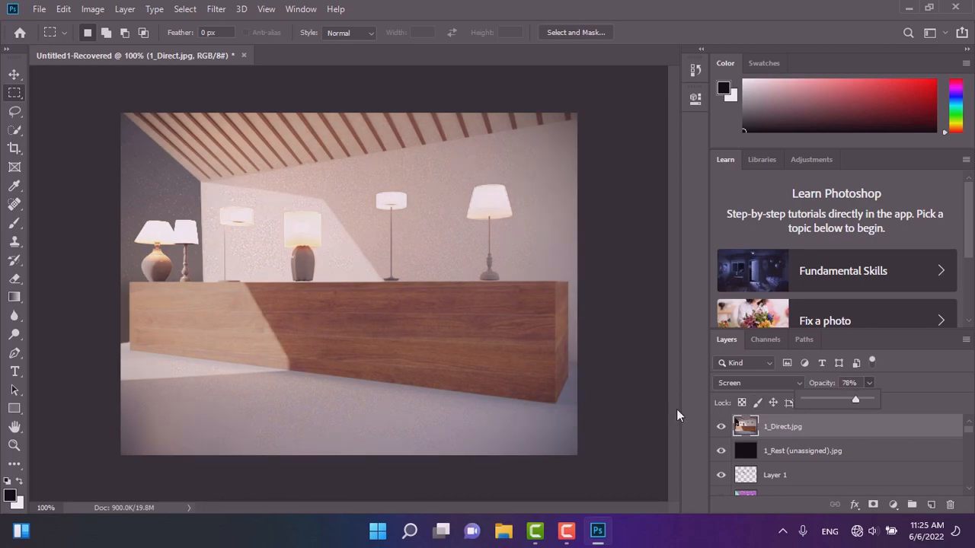
Cycle through blend modes for the 1_Direct layer to compare them, ending on Difference.
left_click(735, 384)
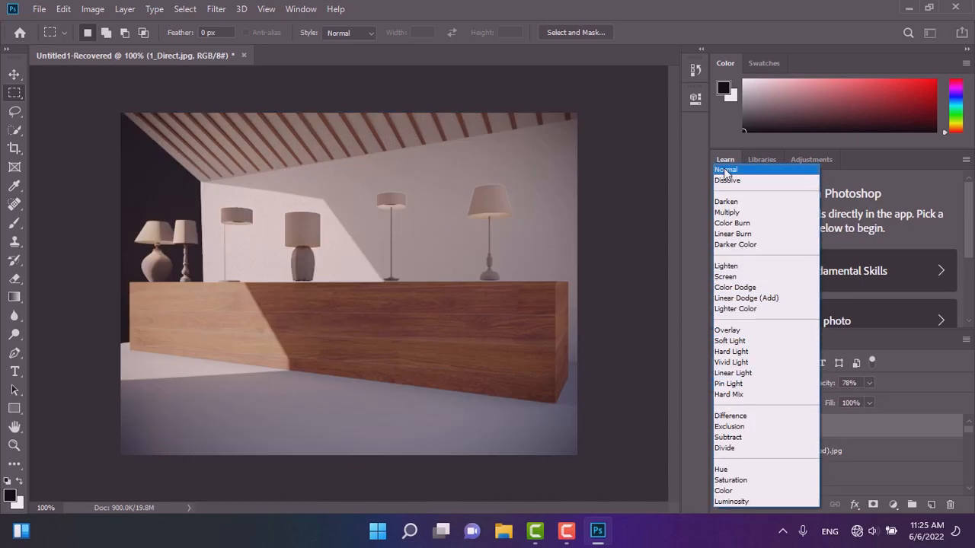
left_click(726, 173)
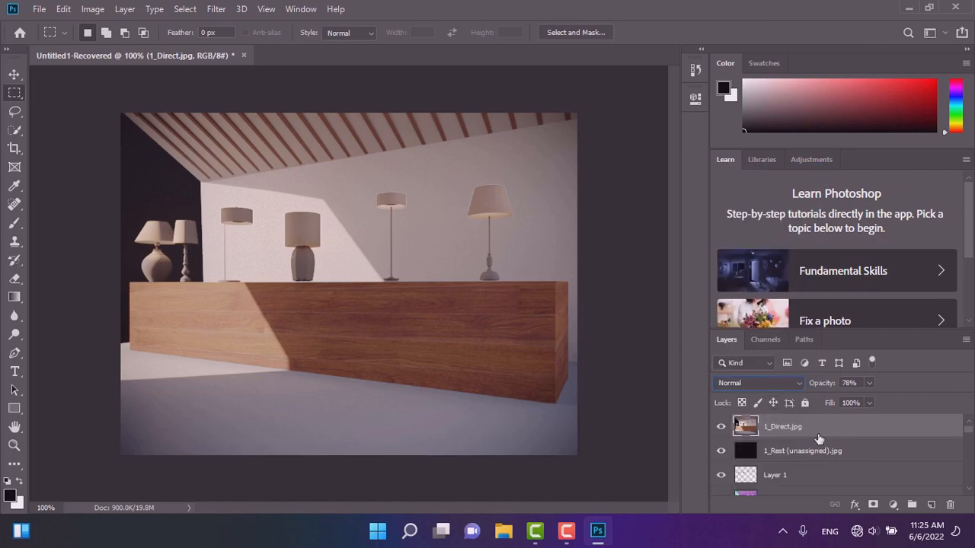
key("Down")
key("Down")
key("Down")
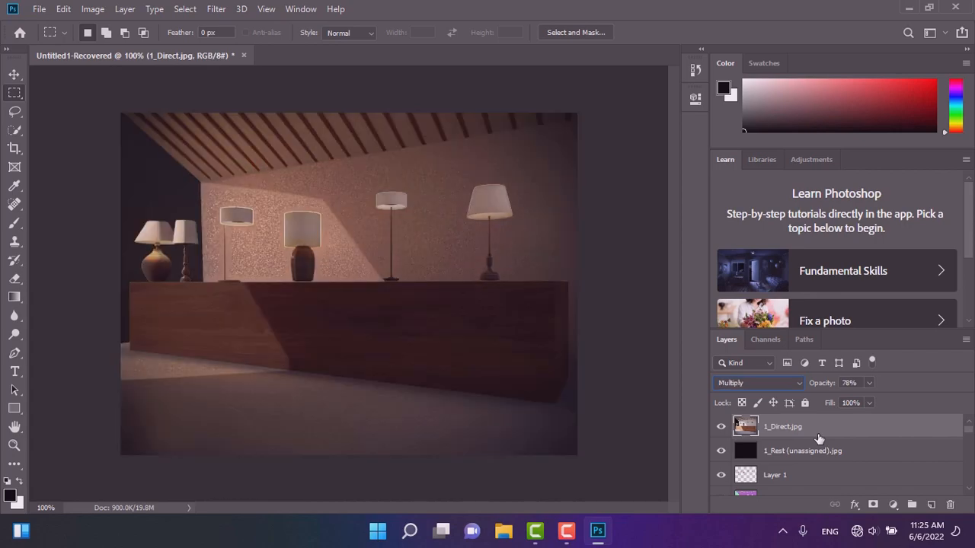
key("Down")
key("Down")
key("Down")
key("Down")
key("Down")
key("Down")
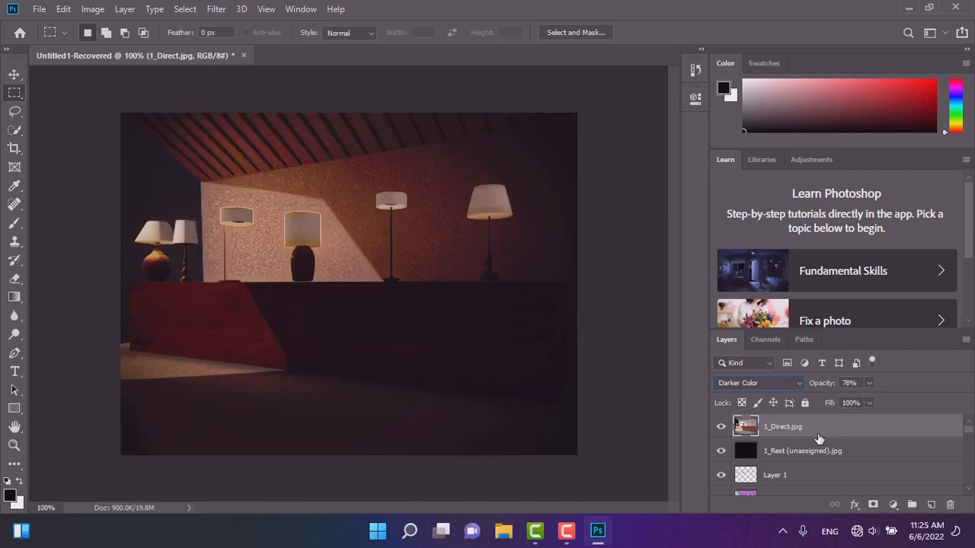
key("Down")
key("Down")
key("Down")
key("Down")
key("Down")
key("Down")
key("Down")
key("Down")
key("Down")
key("Down")
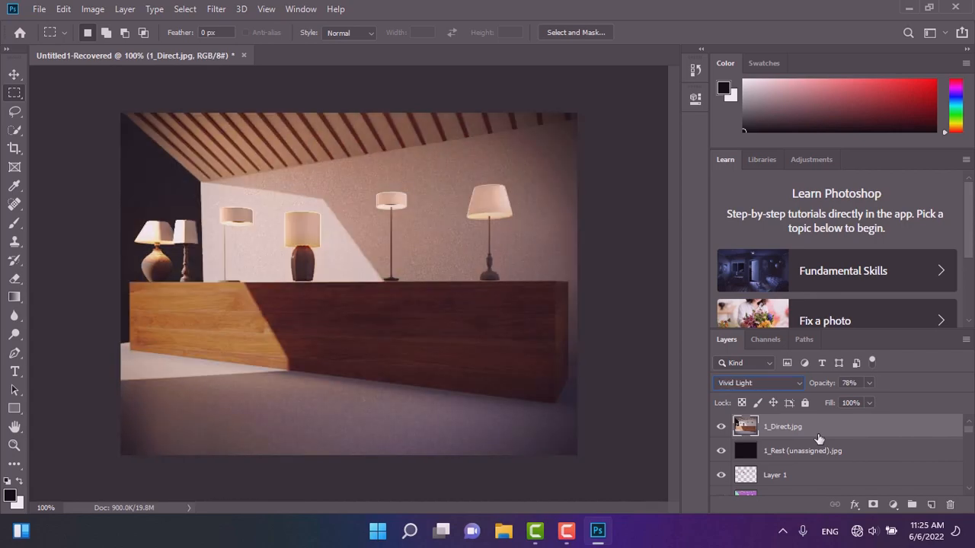
key("Down")
key("Down")
key("Down")
key("Down")
key("Down")
key("Down")
key("Down")
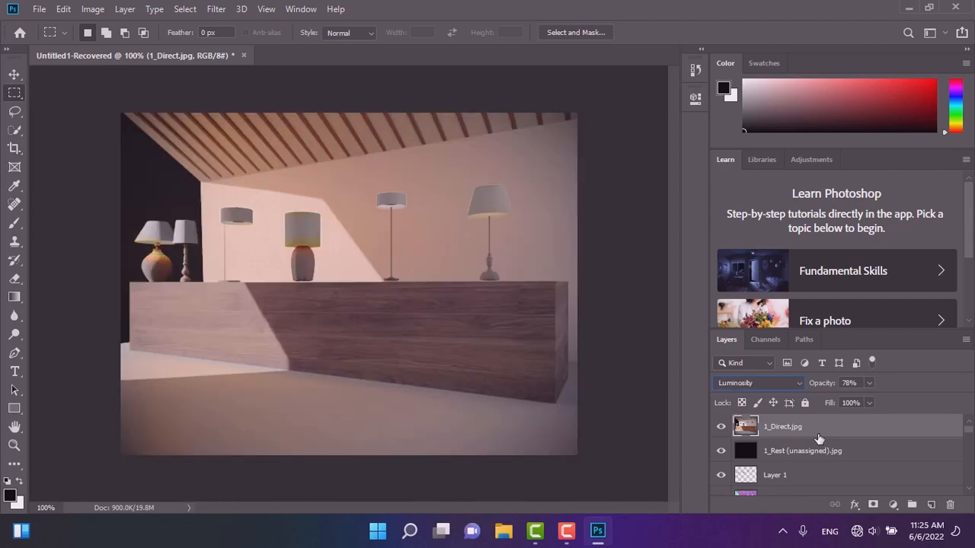
key("Up")
key("Up")
key("Down")
key("Down")
key("Up")
key("Up")
key("Up")
key("Up")
key("Up")
key("shift+plus")
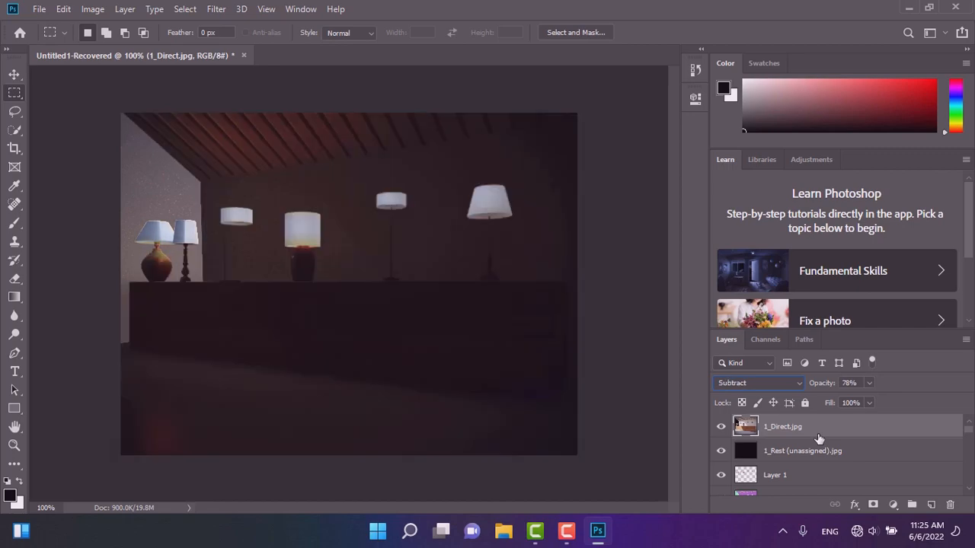
key("shift+minus")
key("shift+minus")
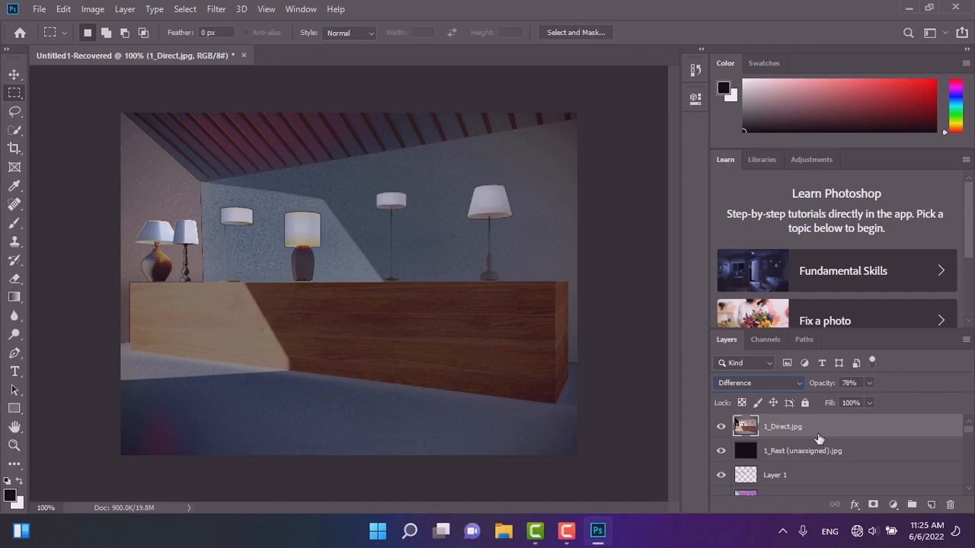
Lower the 1_Direct layer's opacity to 47% and cycle through its blend modes, ending on Normal.
left_click(869, 383)
left_click_drag(831, 404, 849, 422)
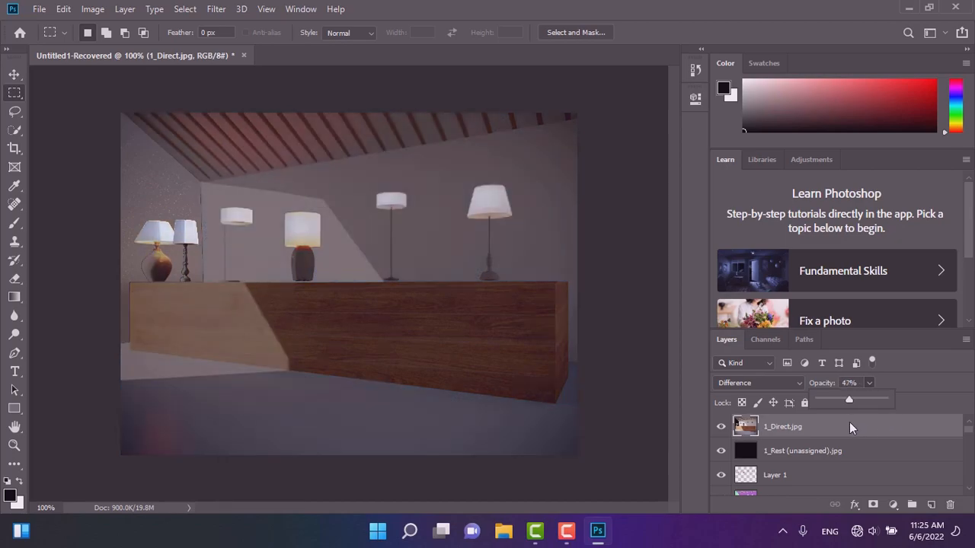
left_click(759, 384)
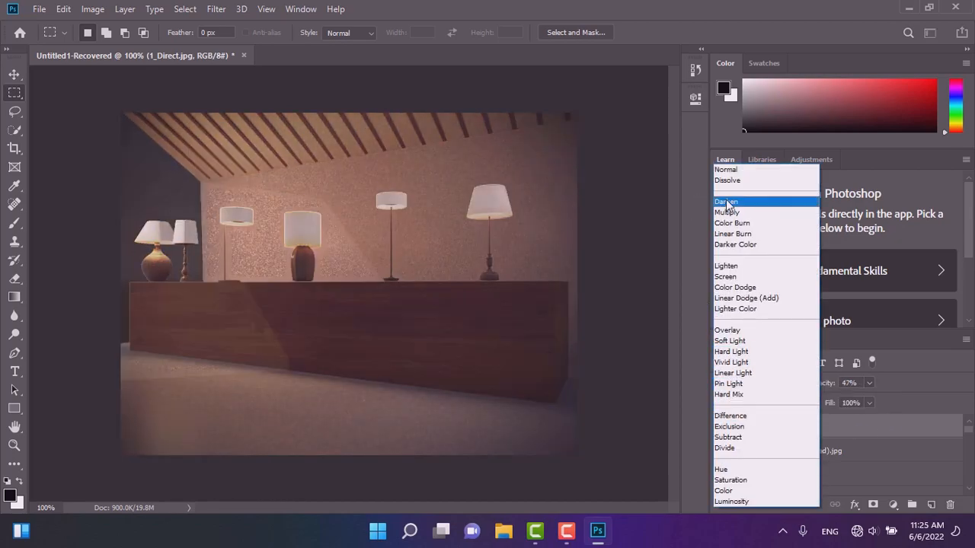
left_click(727, 204)
key("Down")
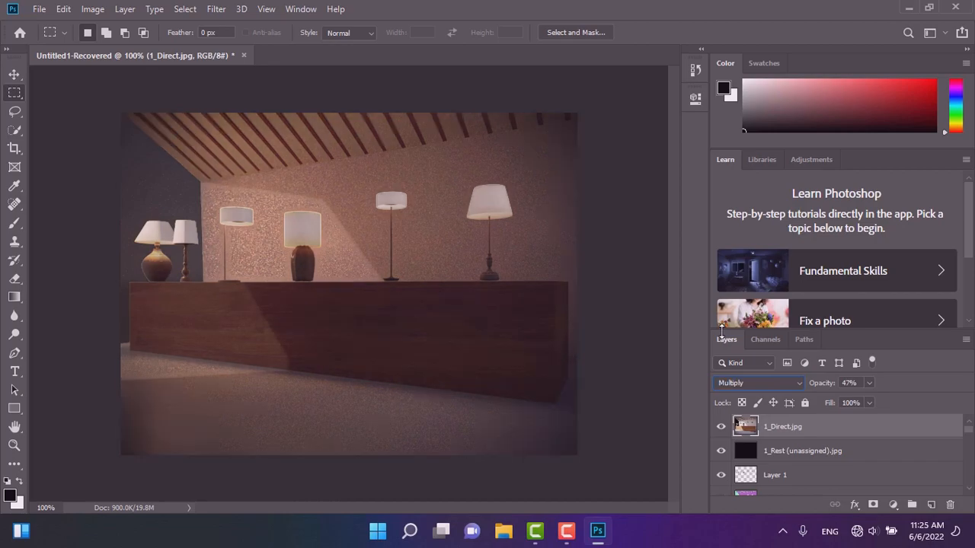
key("Down")
key("Down")
key("Down")
key("Down")
key("Down")
key("Down")
key("Down")
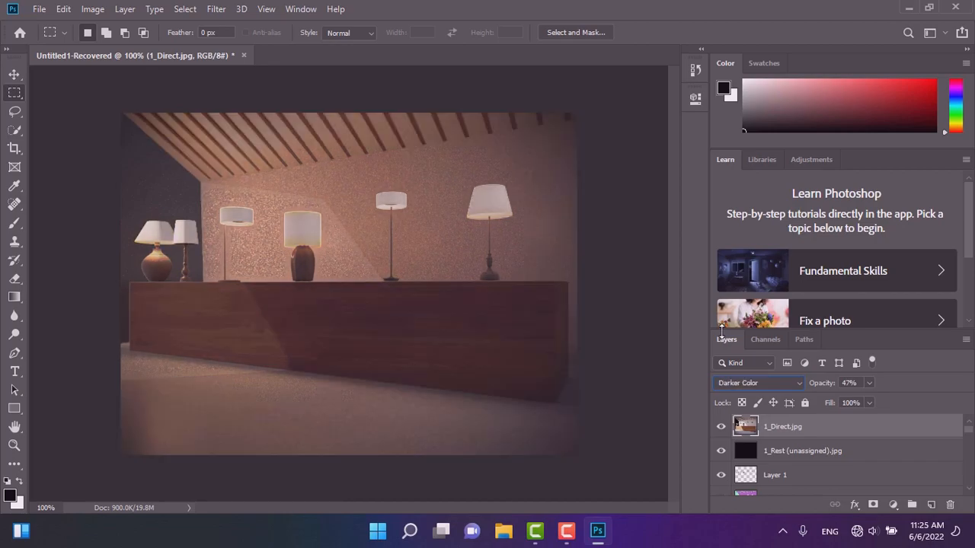
key("Down")
key("Down")
key("Down")
key("Down")
key("Down")
key("Down")
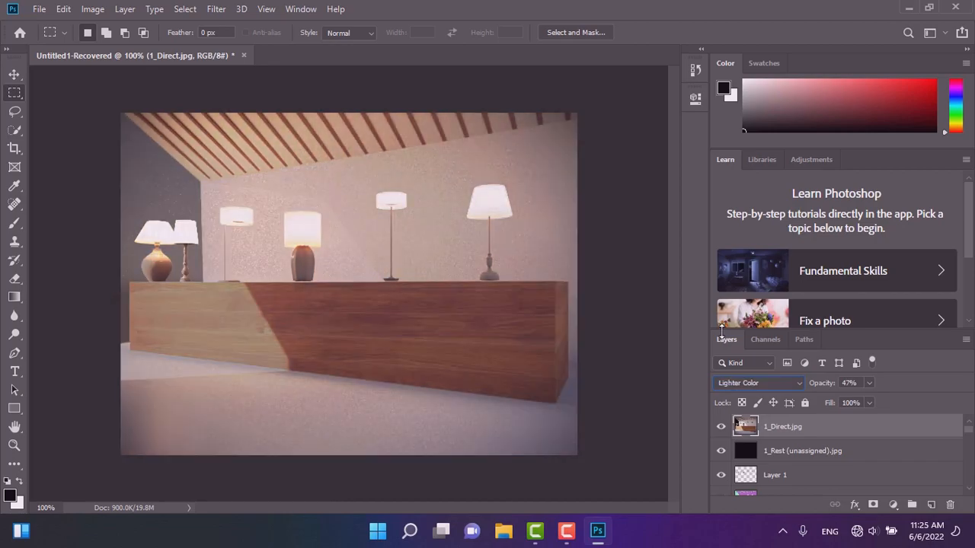
key("Down")
key("Down")
key("Down")
key("Down")
key("Down")
key("Down")
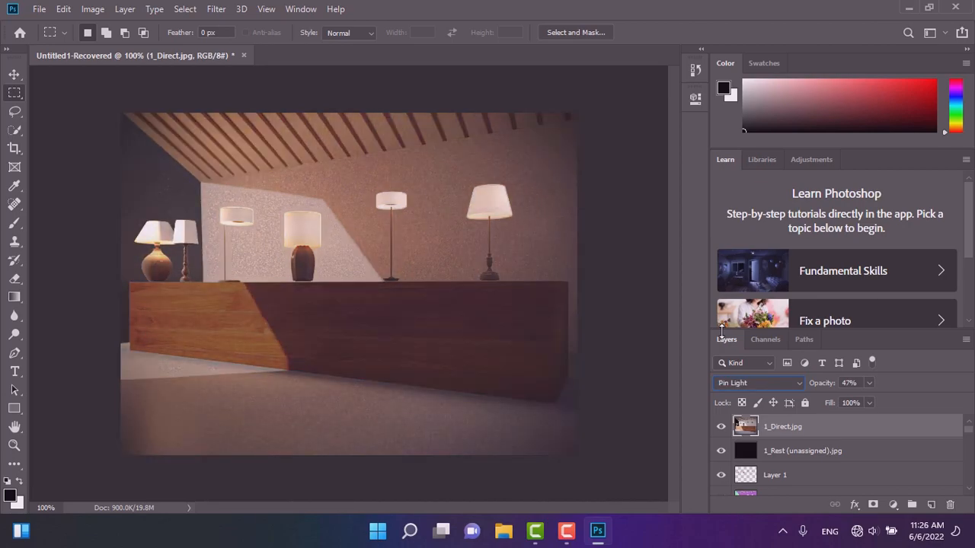
key("Down")
key("Down")
key("Down")
key("Down")
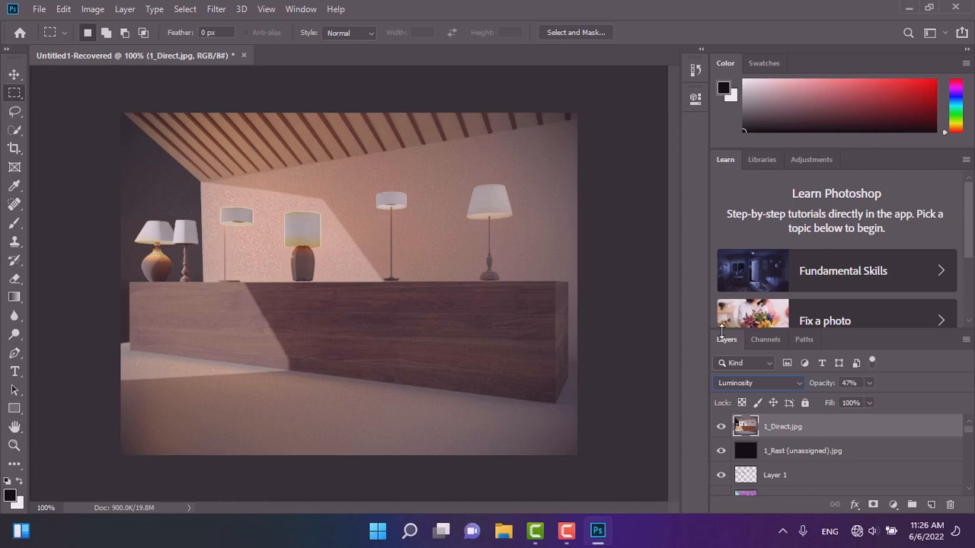
key("Up")
key("Up")
key("Up")
key("Up")
key("Up")
key("Up")
key("Up")
key("Up")
key("Up")
key("Up")
key("Up")
key("Up")
key("Up")
key("Up")
key("Up")
key("Up")
key("Up")
key("Up")
key("Up")
key("Up")
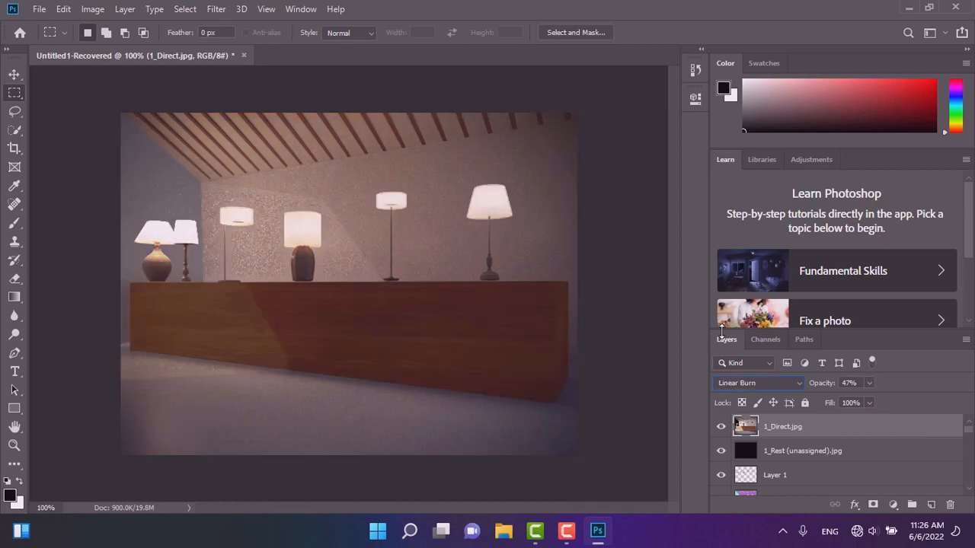
key("Up")
key("Up")
key("Up")
key("Up")
key("Up")
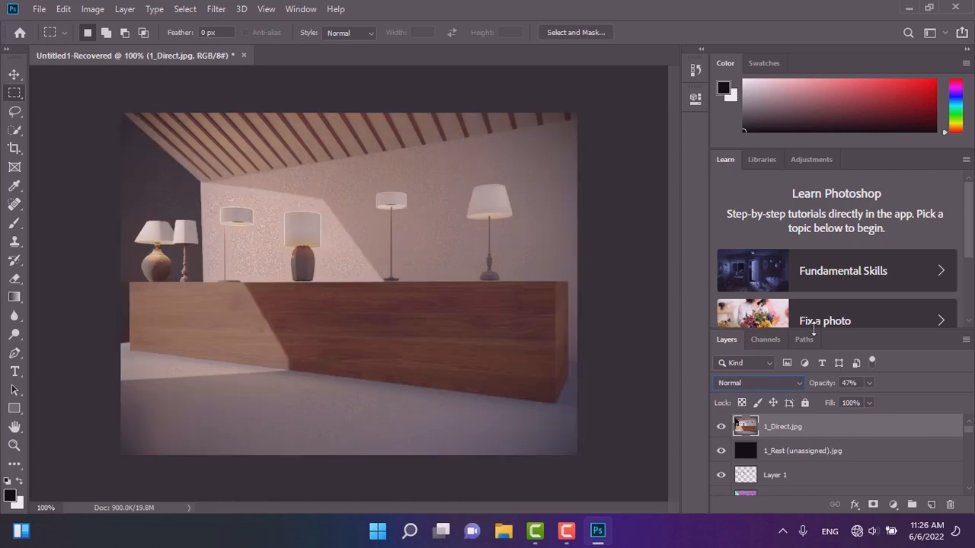
Set the 1_Direct layer's opacity to 100% and hide the layer.
left_click(869, 383)
left_click_drag(872, 399, 912, 419)
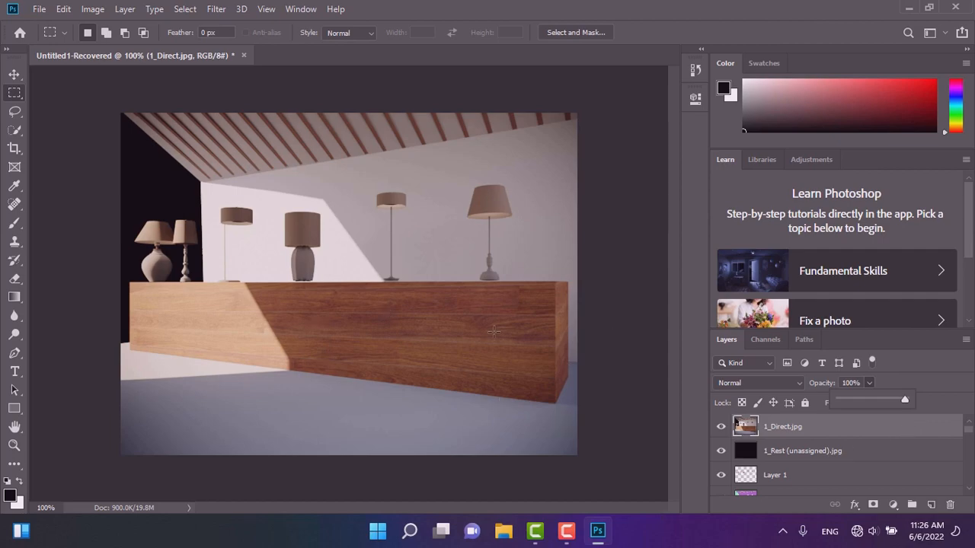
left_click(721, 427)
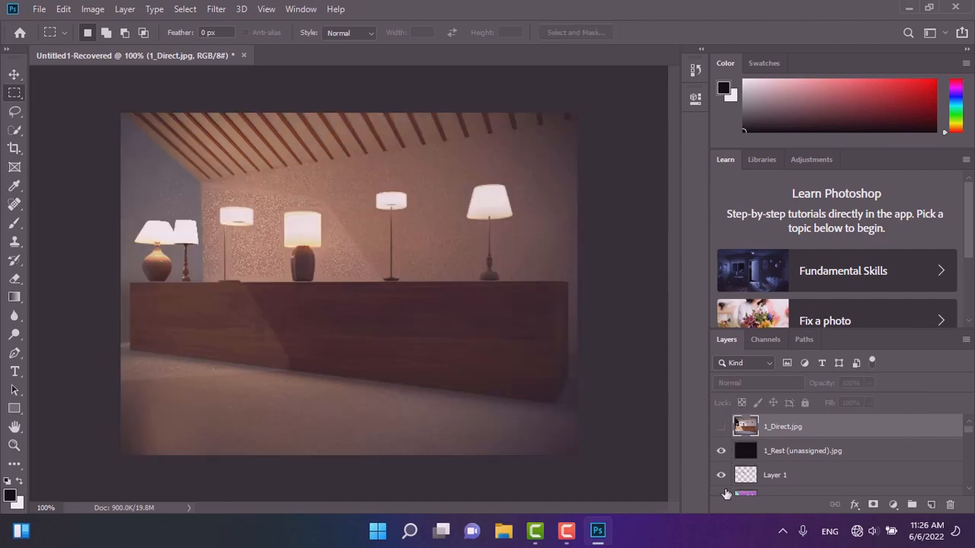
Show the 1_Instance_ID layer and select all six lampshades on it with the Magic Wand tool.
scroll(725, 493, "down", 1)
left_click(720, 475)
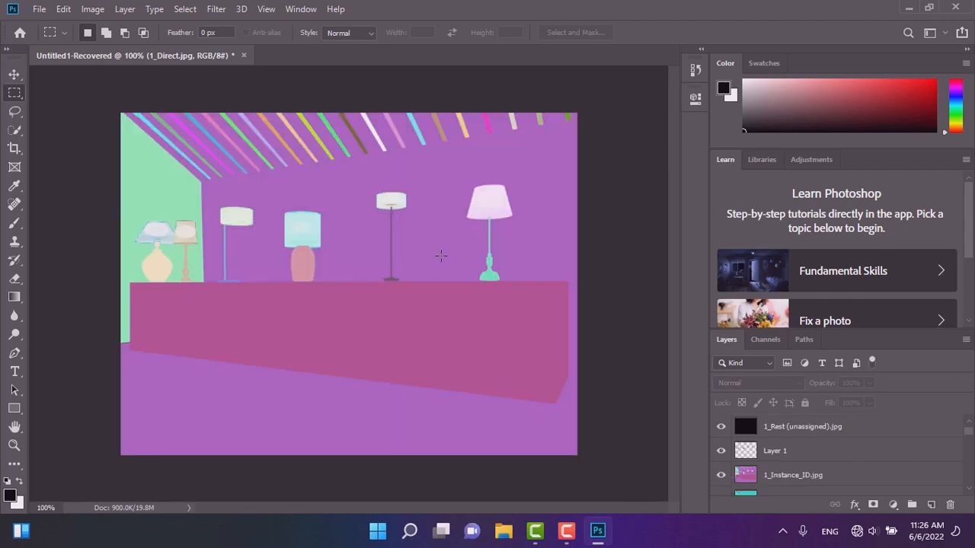
left_click(15, 131)
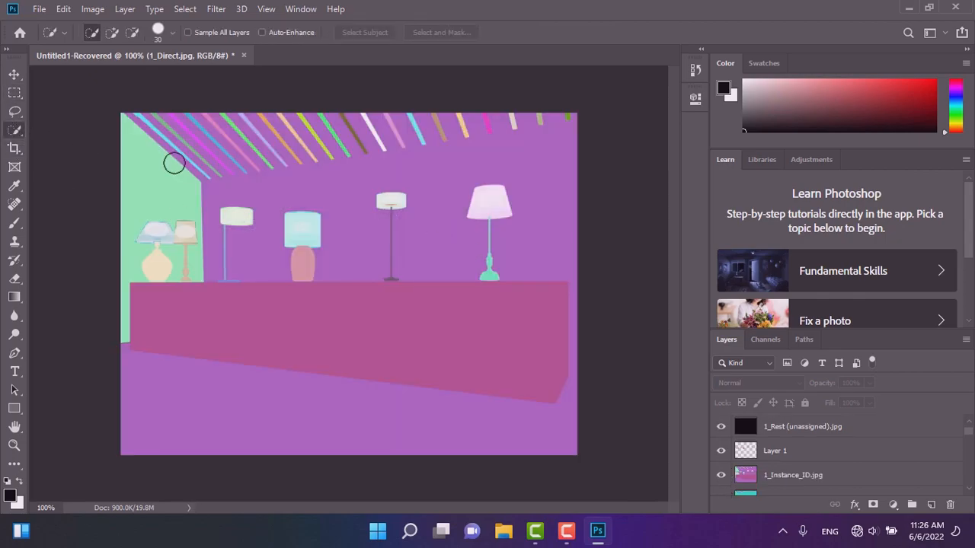
right_click(19, 131)
left_click(55, 144)
left_click(485, 208)
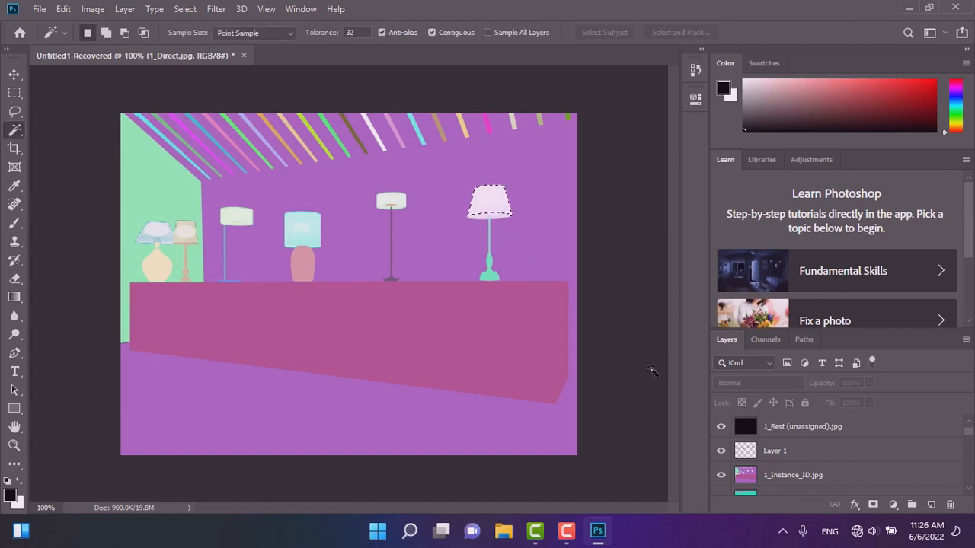
left_click(747, 475)
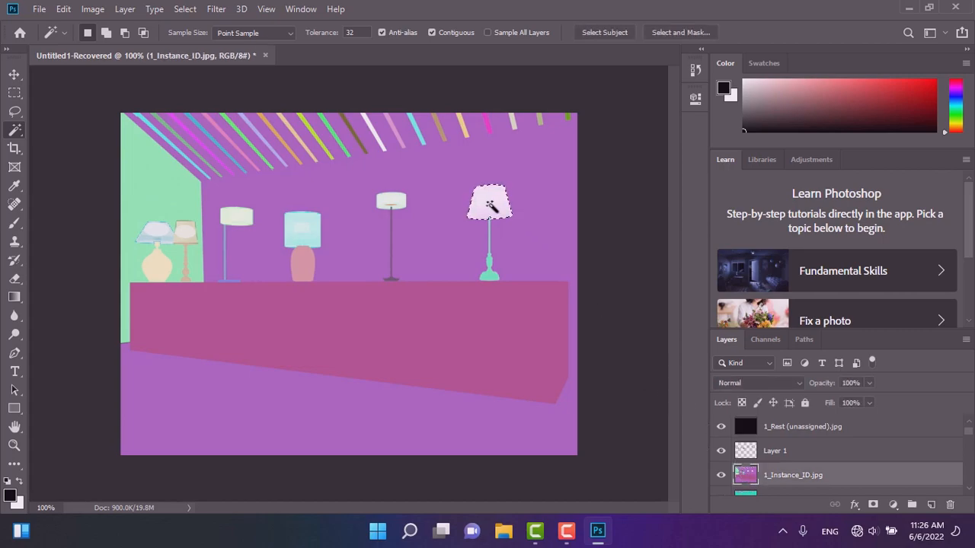
left_click(387, 199, "shift")
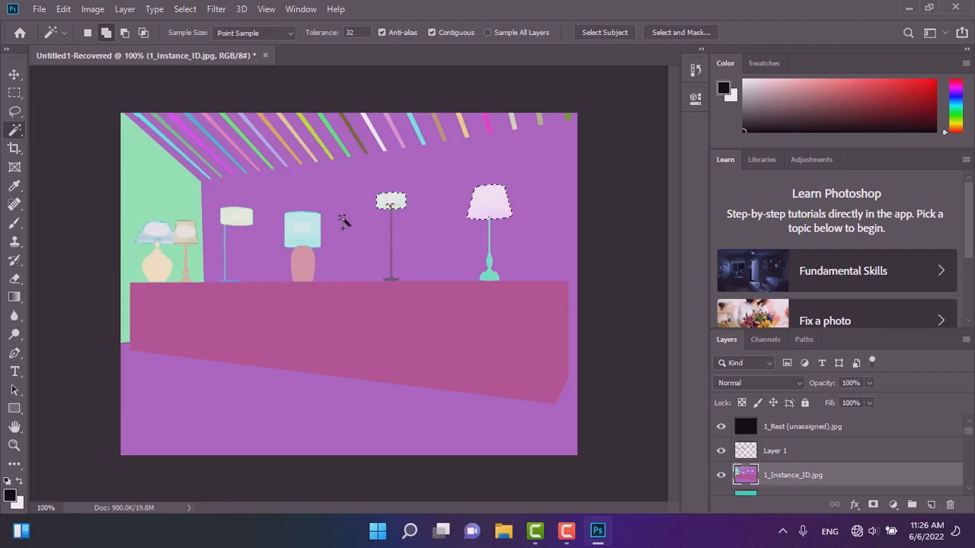
left_click(295, 221, "shift")
left_click(225, 215, "shift")
left_click(186, 230, "shift")
left_click(156, 231, "shift")
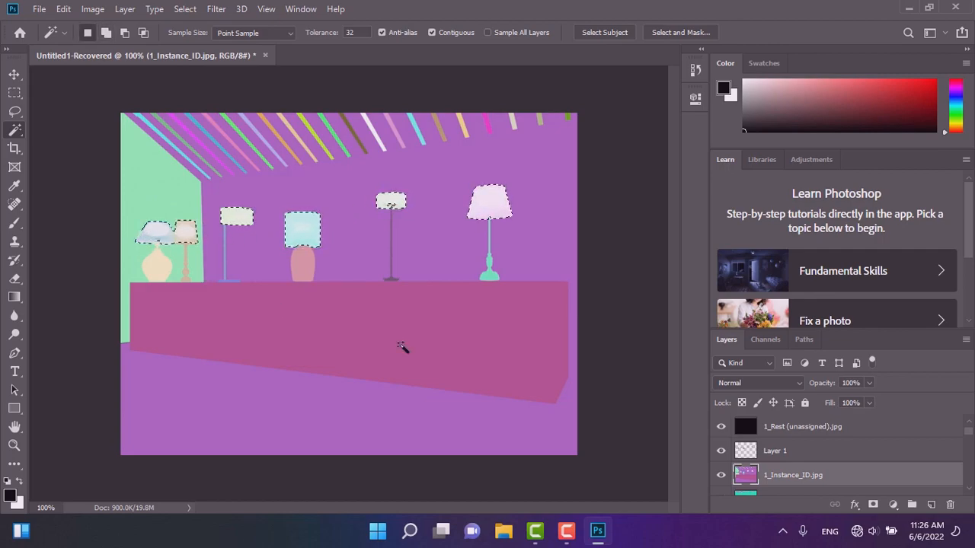
Show the 1_Direct layer and copy the lampshade selection from it onto a new layer.
scroll(779, 445, "up", 1)
left_click(777, 432)
left_click(720, 427)
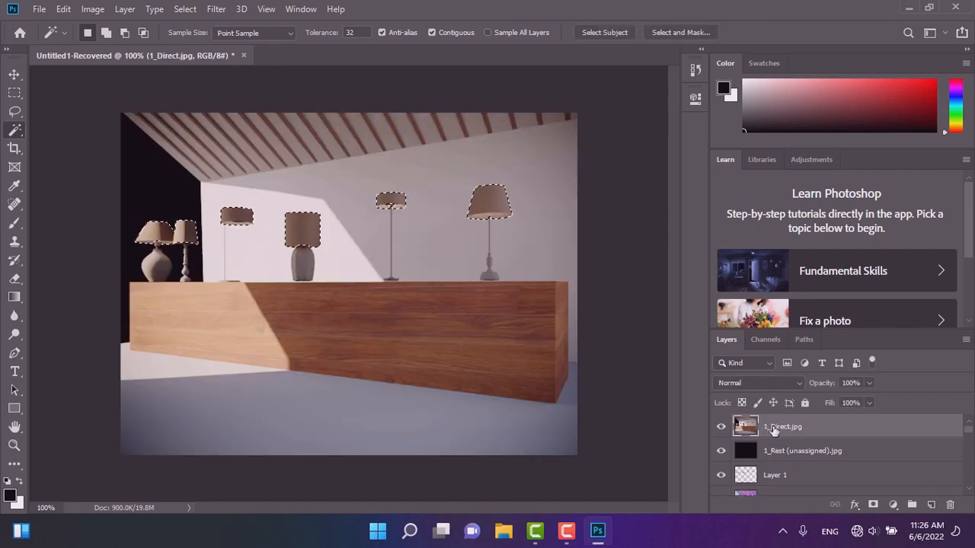
right_click(774, 430)
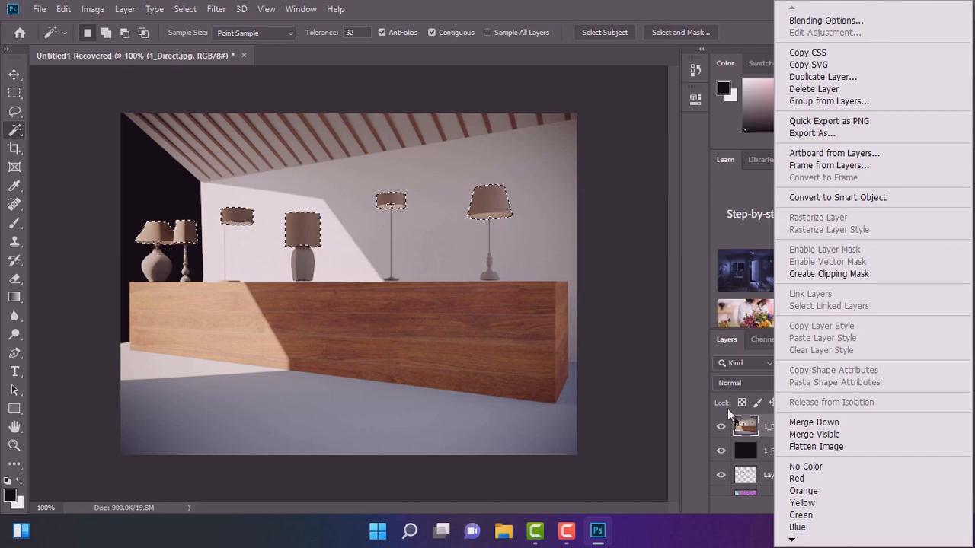
right_click(299, 236)
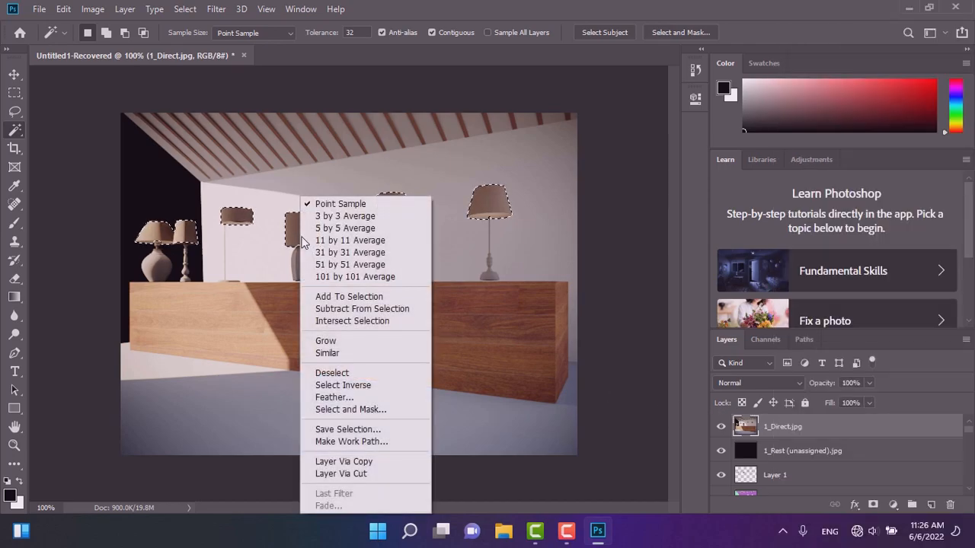
left_click(369, 461)
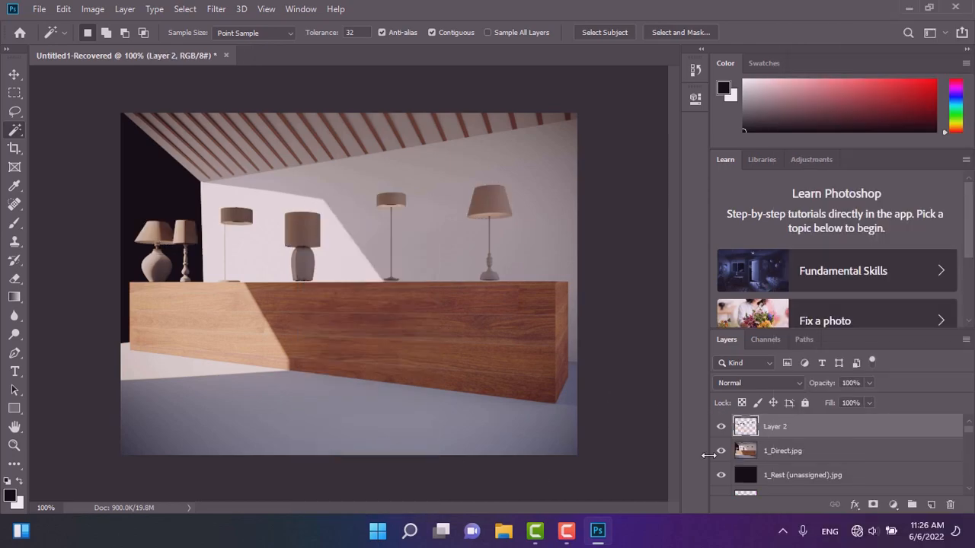
Hide the 1_Direct and 1_Instance_ID layers.
left_click(720, 451)
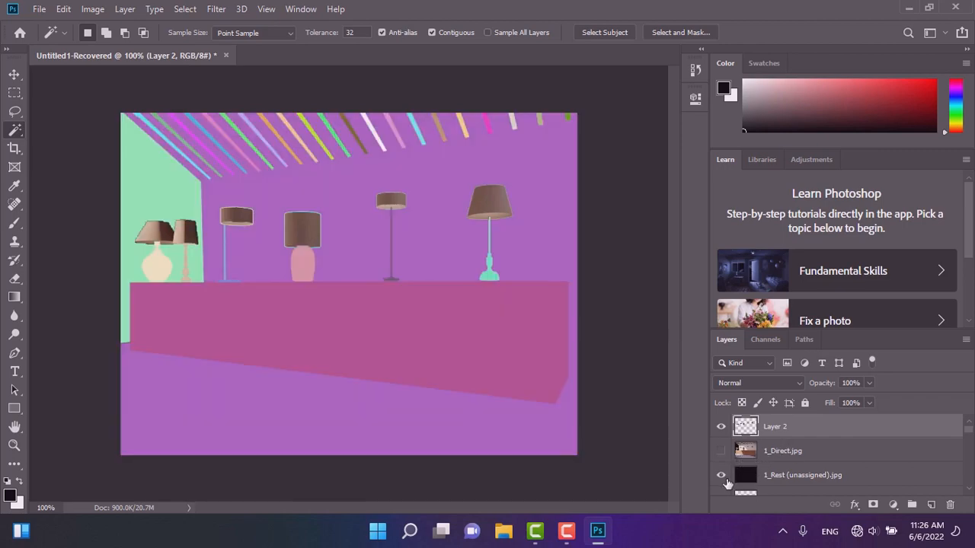
scroll(727, 482, "down", 2)
left_click(720, 475)
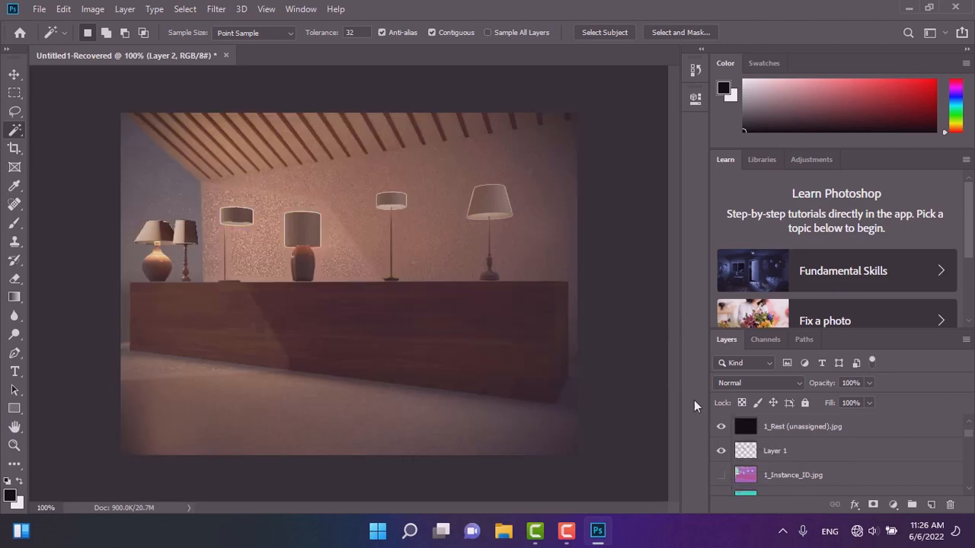
scroll(776, 438, "up", 2)
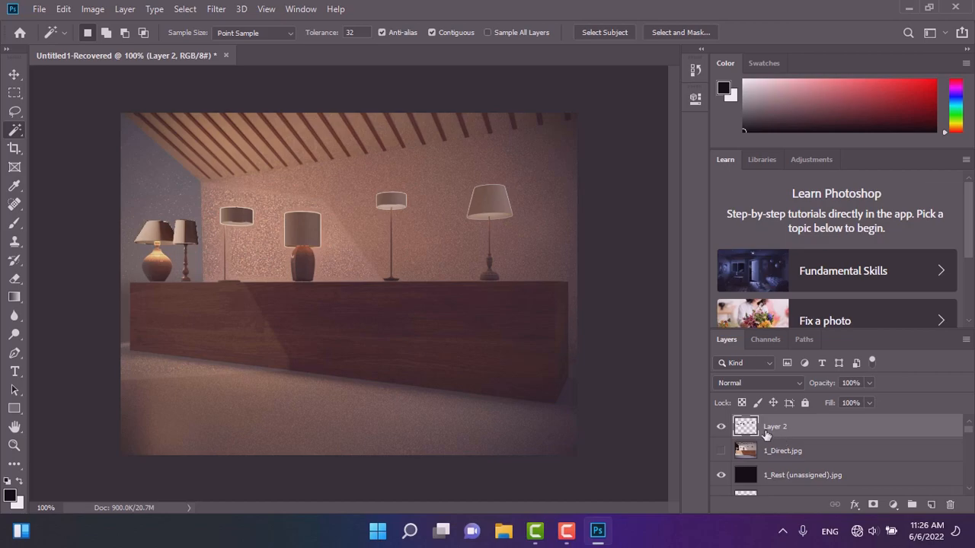
scroll(769, 434, "down", 3)
scroll(784, 440, "up", 3)
Set Layer 2's opacity to 70% and its blend mode to Multiply.
left_click(868, 383)
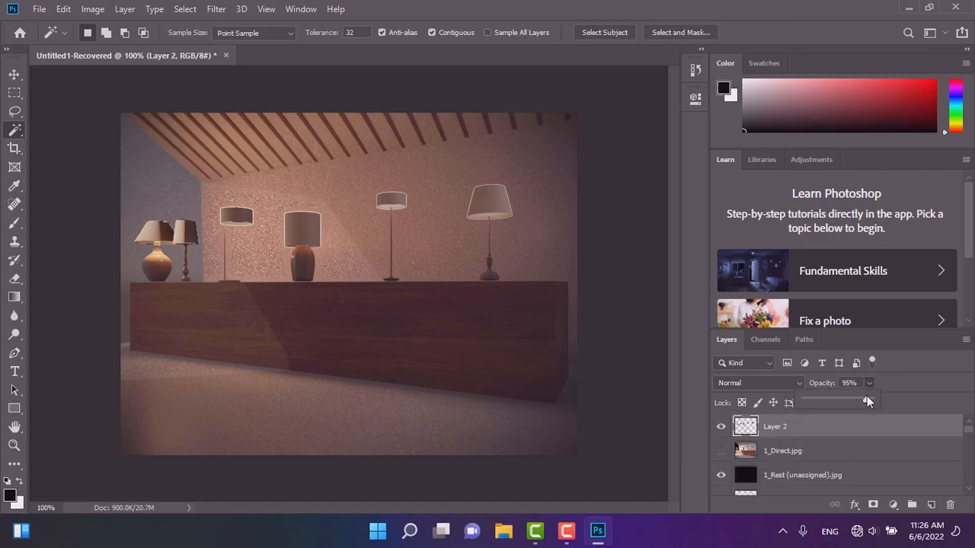
left_click_drag(855, 399, 850, 398)
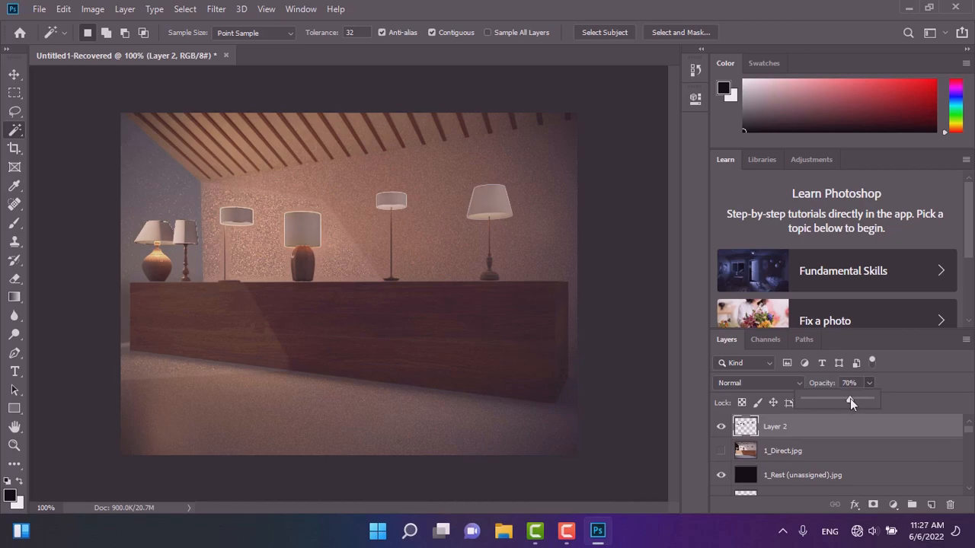
left_click(755, 383)
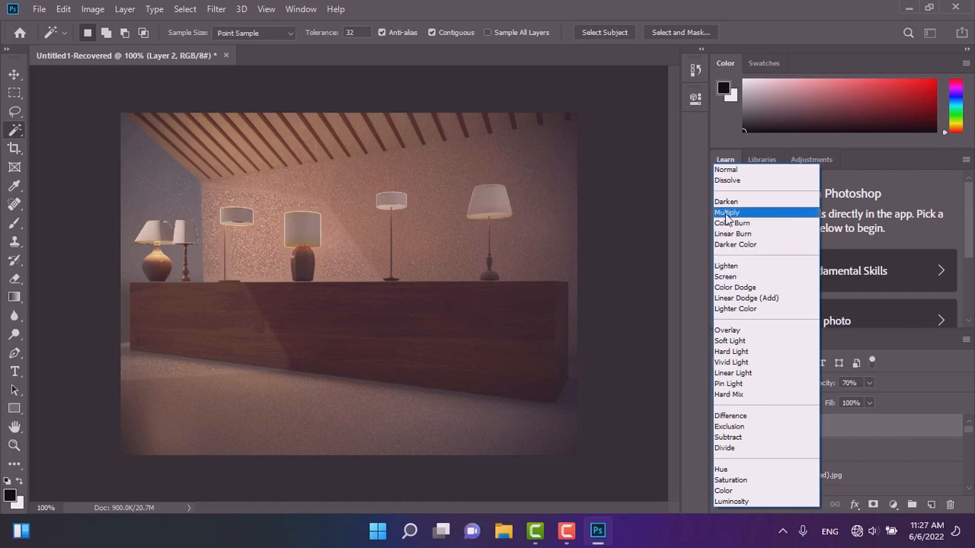
left_click(727, 213)
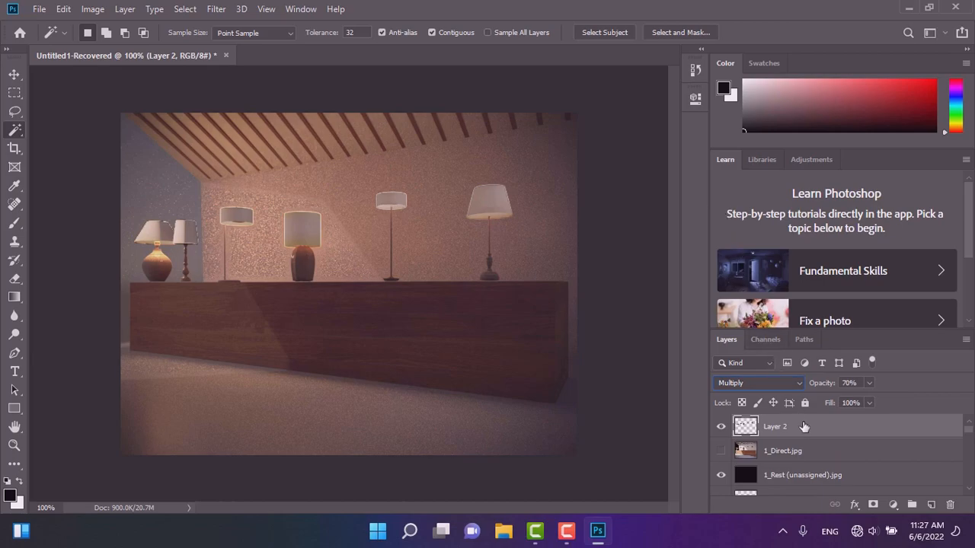
Set Layer 2's opacity to 45% and its blend mode to Linear Burn.
left_click(868, 383)
left_click_drag(857, 396, 847, 396)
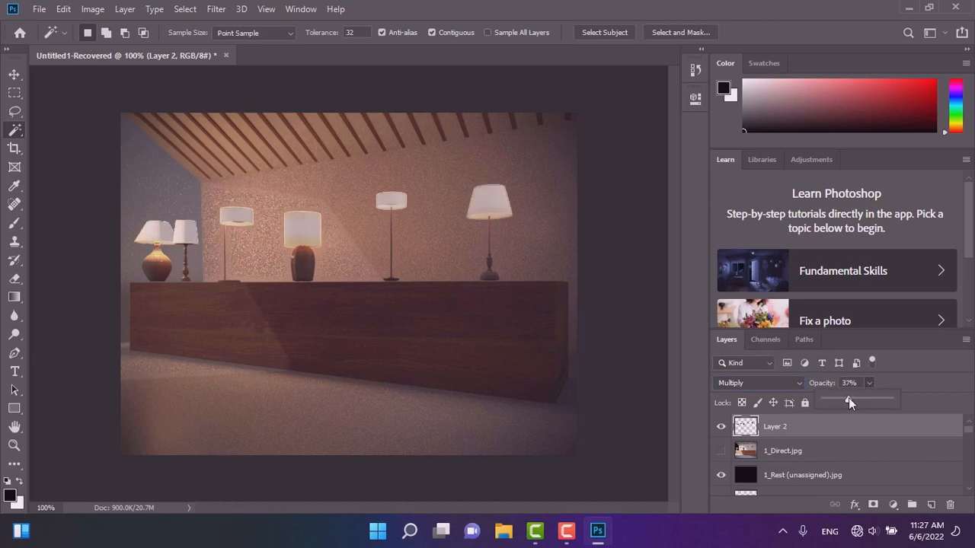
left_click_drag(853, 399, 854, 399)
left_click(762, 383)
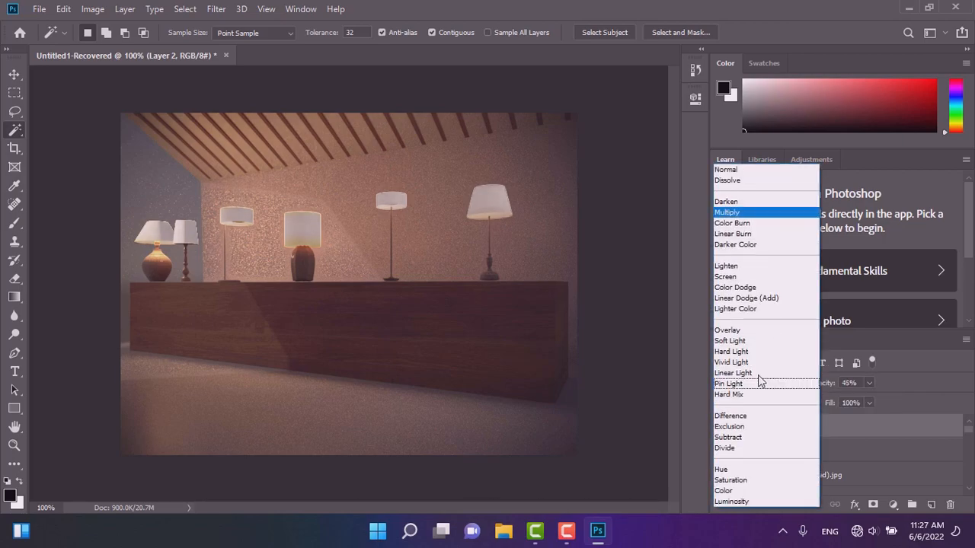
left_click(731, 234)
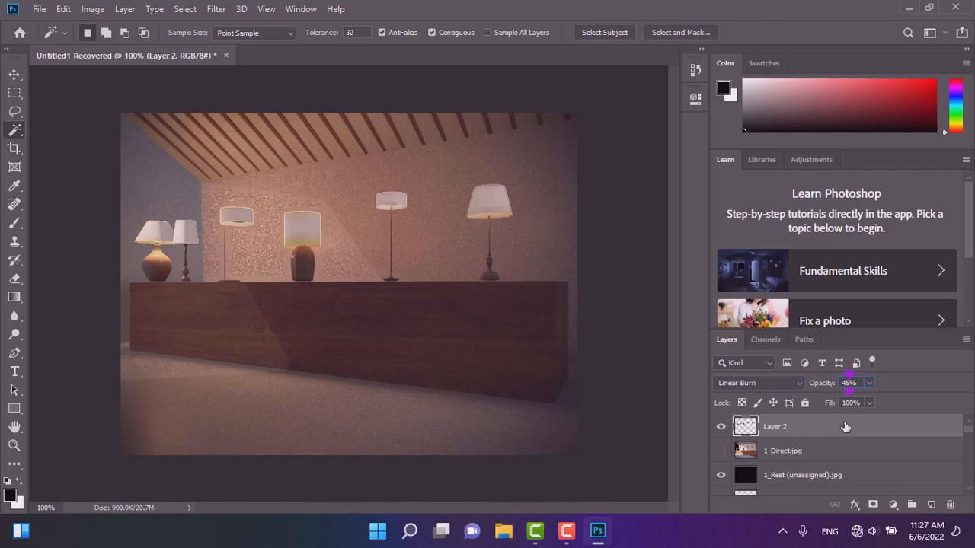
Set Layer 2's opacity to 42% and its blend mode to Darken.
key("BackSpace")
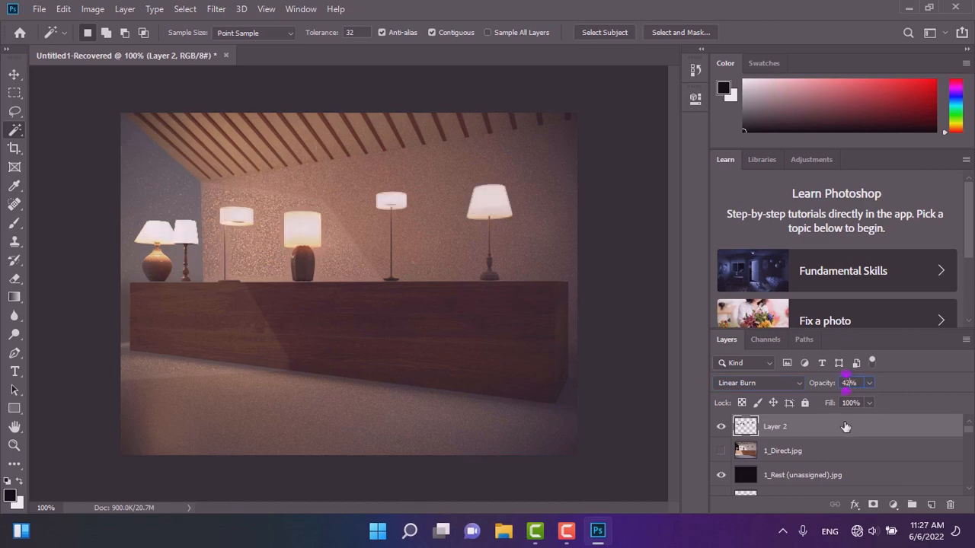
type("2")
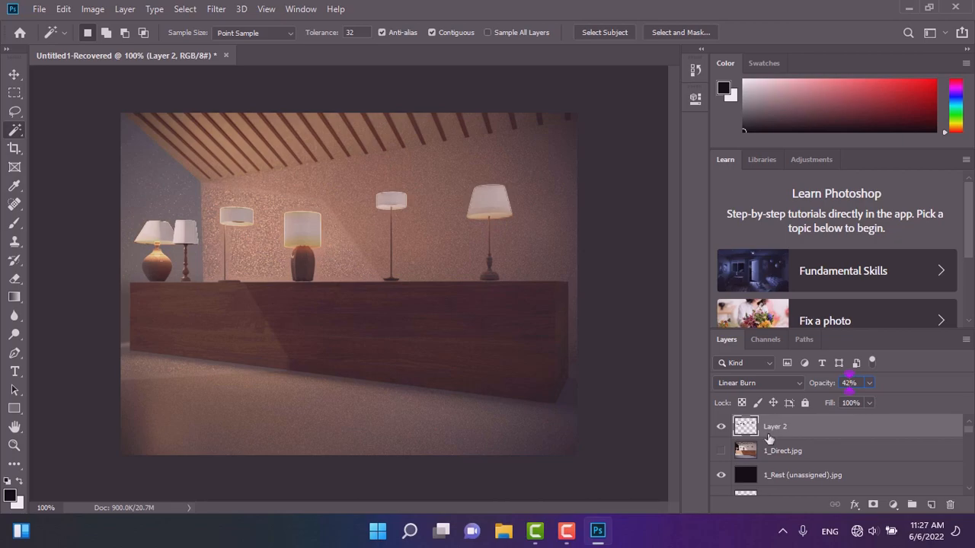
left_click(773, 383)
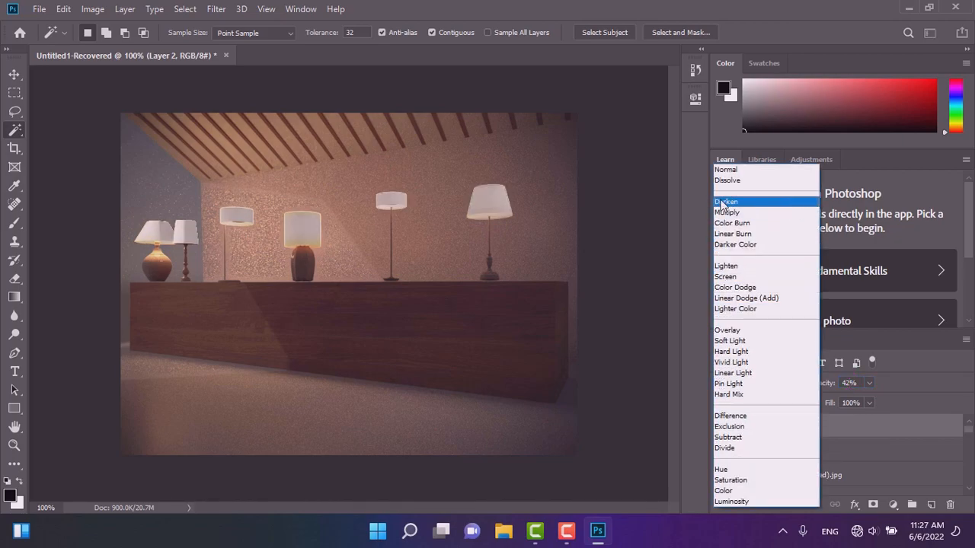
left_click(727, 199)
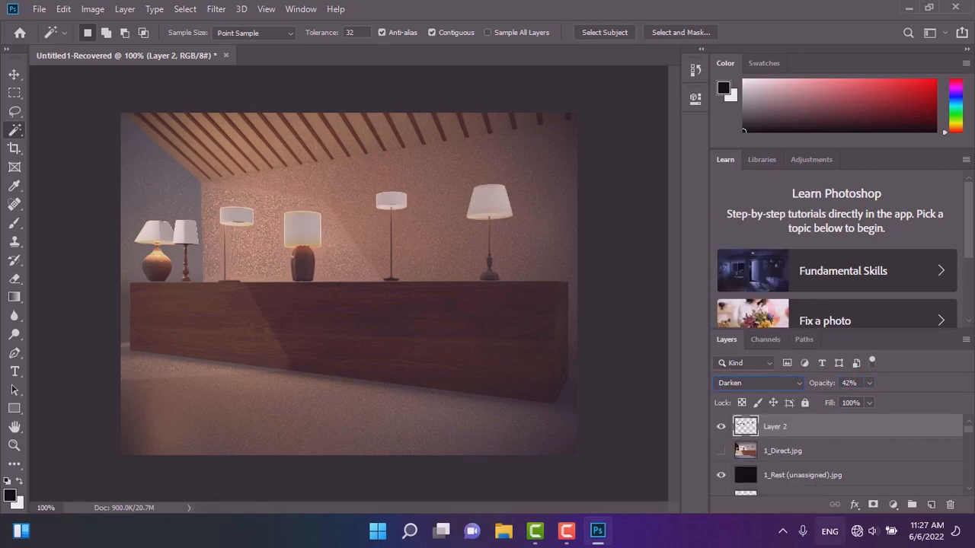
Cycle through Layer 2's blend modes down to Linear Dodge (Add) to preview them.
key("Down")
key("Down")
key("Down")
key("Down")
key("Down")
key("Down")
key("Down")
key("Down")
key("Down")
key("Down")
key("Down")
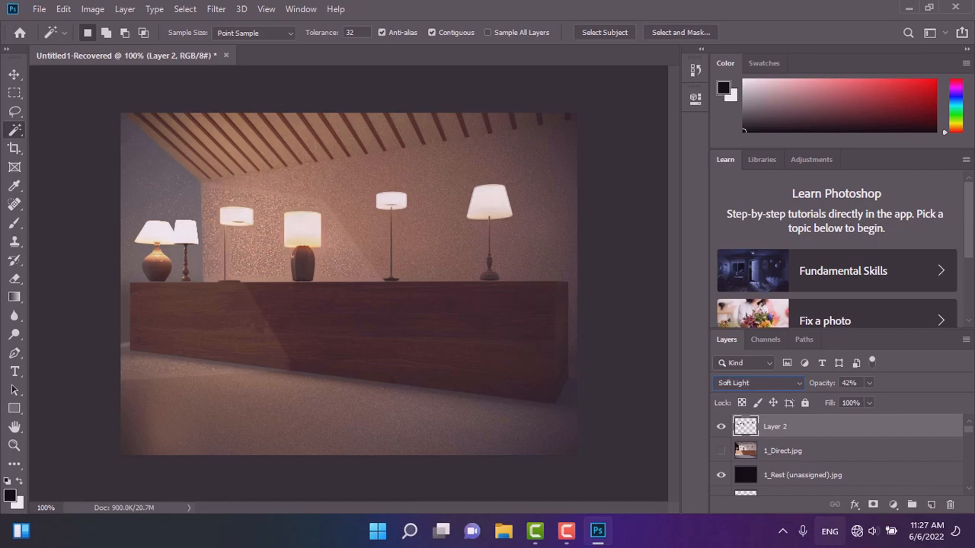
key("Down")
key("Down")
key("Down")
key("Down")
key("Down")
key("Down")
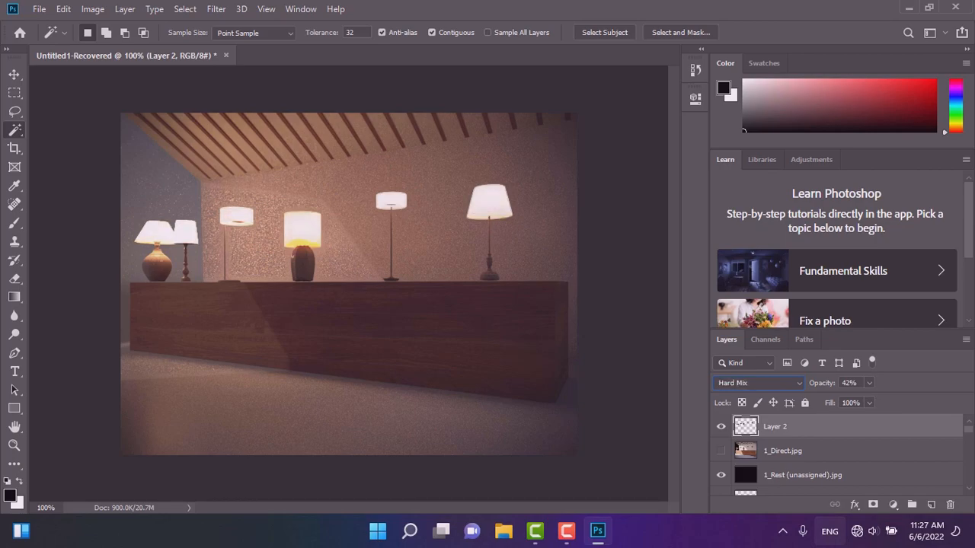
key("Down")
key("Down")
key("Down")
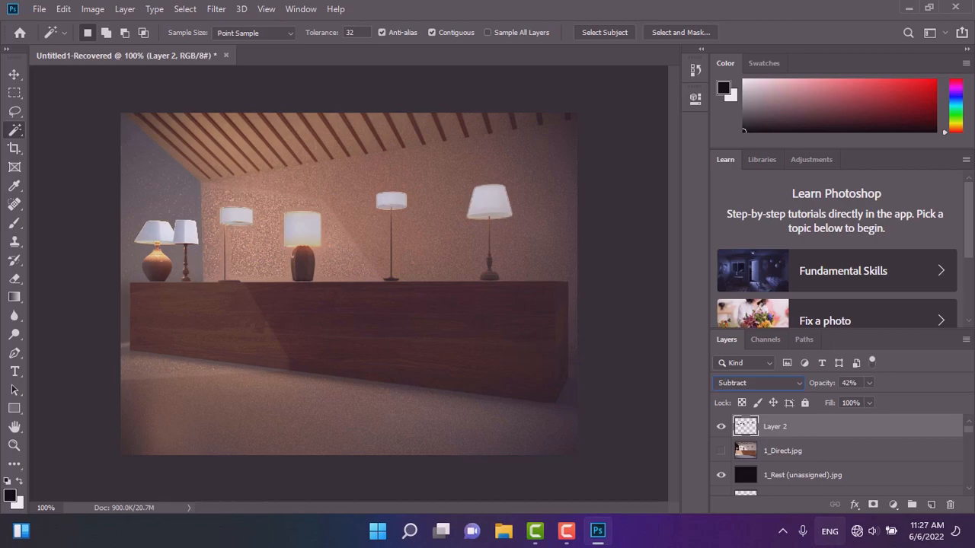
key("Down")
key("Down")
key("Down")
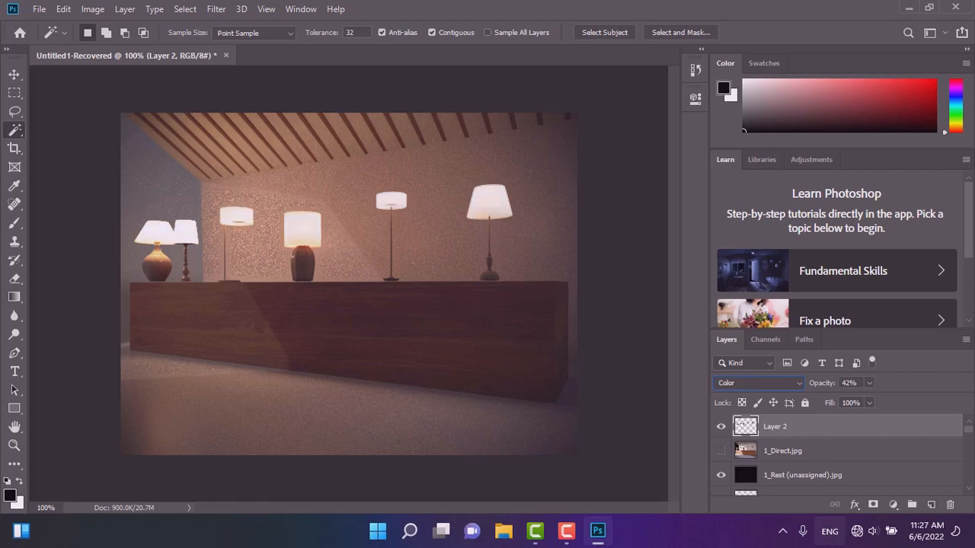
key("Up")
key("Up")
key("Up")
key("Up")
key("Up")
key("Up")
key("Up")
key("Up")
key("Up")
key("Up")
key("Up")
key("Up")
key("Up")
key("Up")
key("Up")
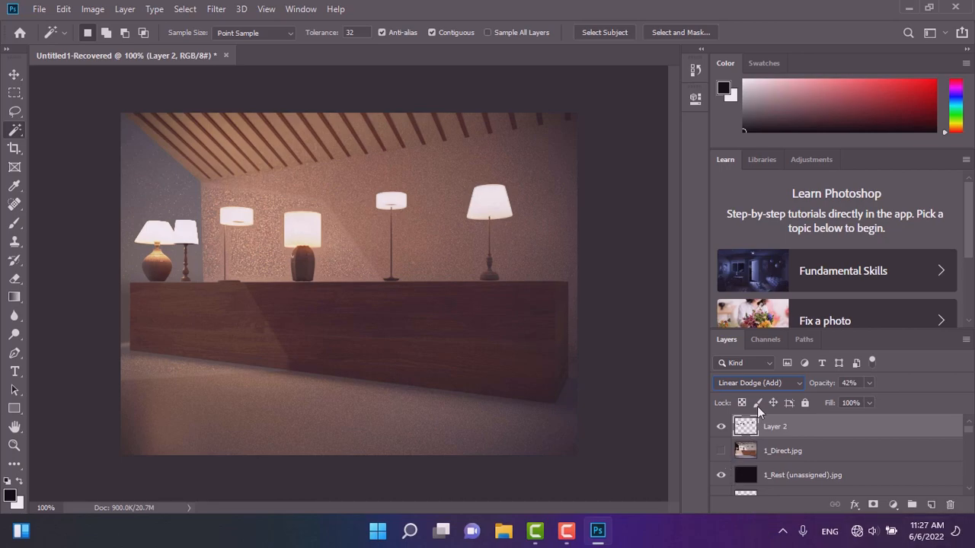
Set Layer 2's blend mode to Normal and its opacity to 53%.
left_click(757, 383)
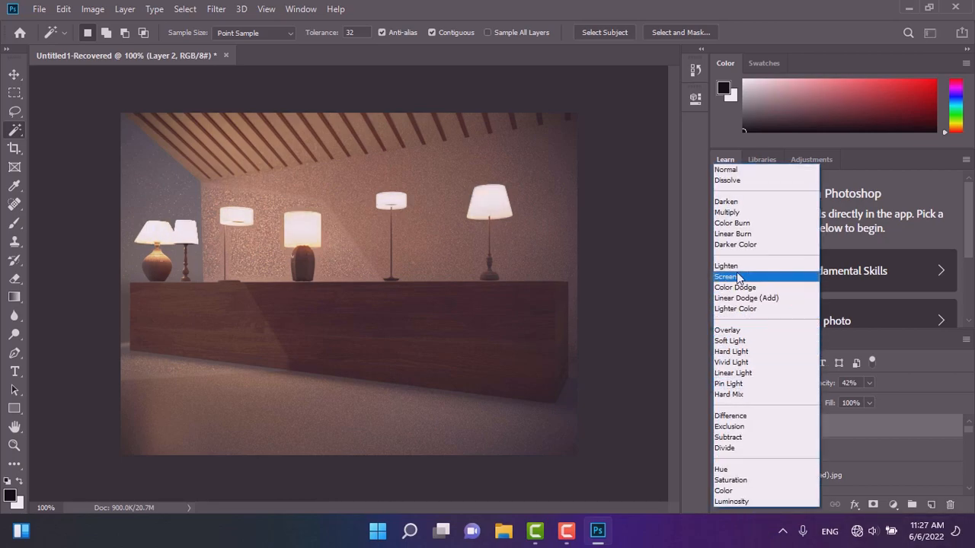
left_click(733, 171)
left_click(869, 383)
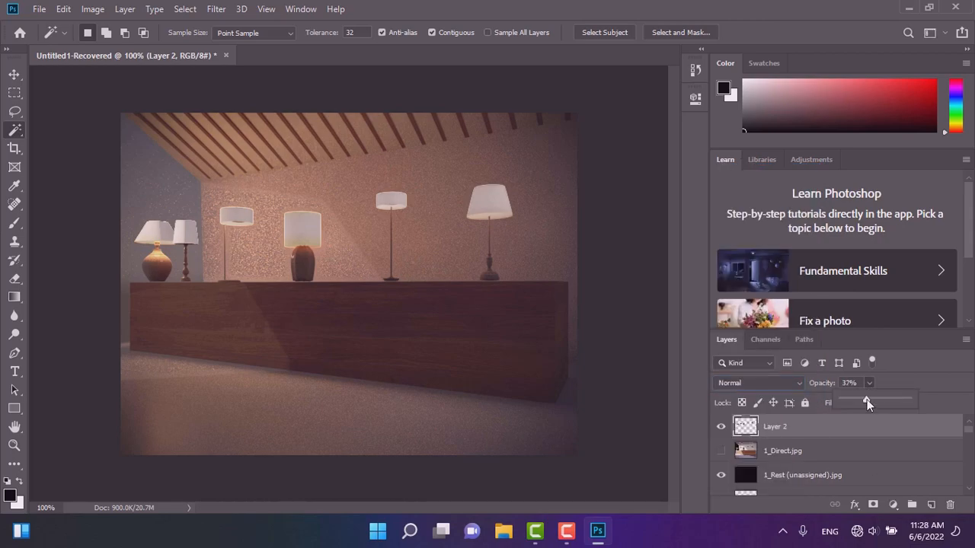
left_click_drag(867, 397, 913, 399)
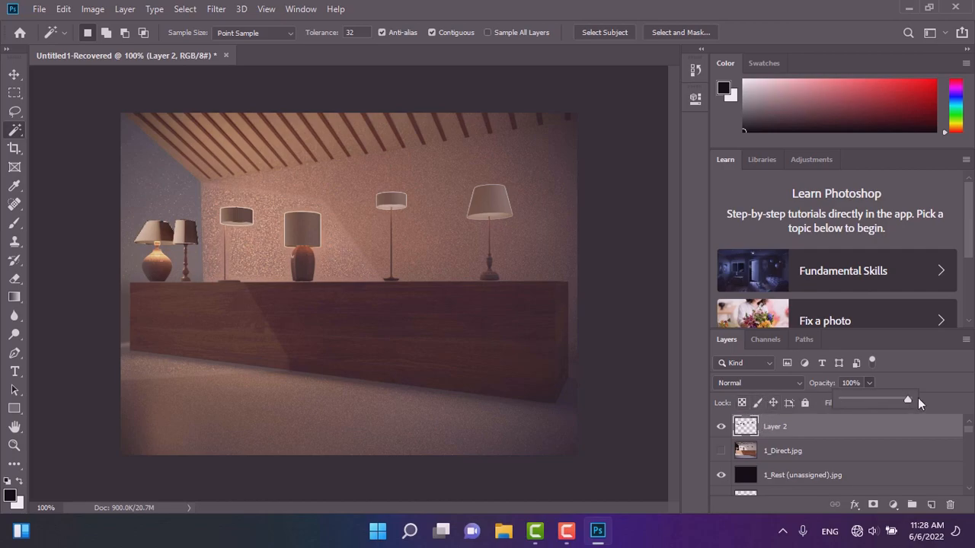
left_click_drag(909, 399, 881, 398)
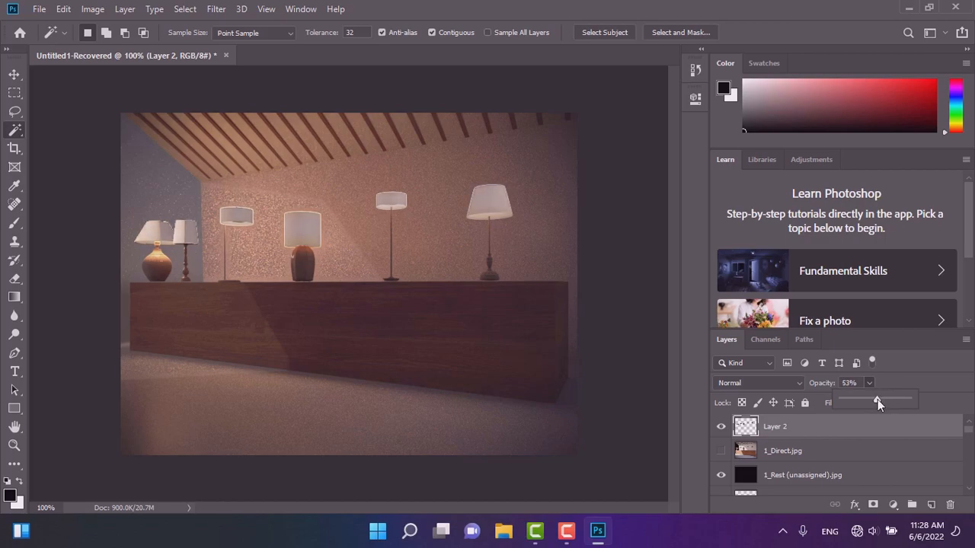
Scroll through the layer stack to review the render pass layers and their visibility.
left_click(801, 454)
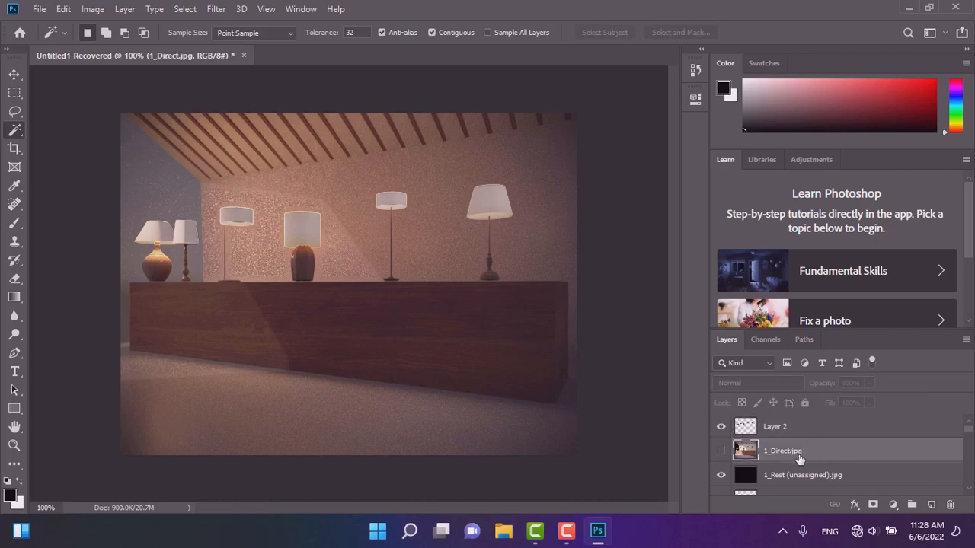
left_click(721, 475)
scroll(722, 480, "down", 1)
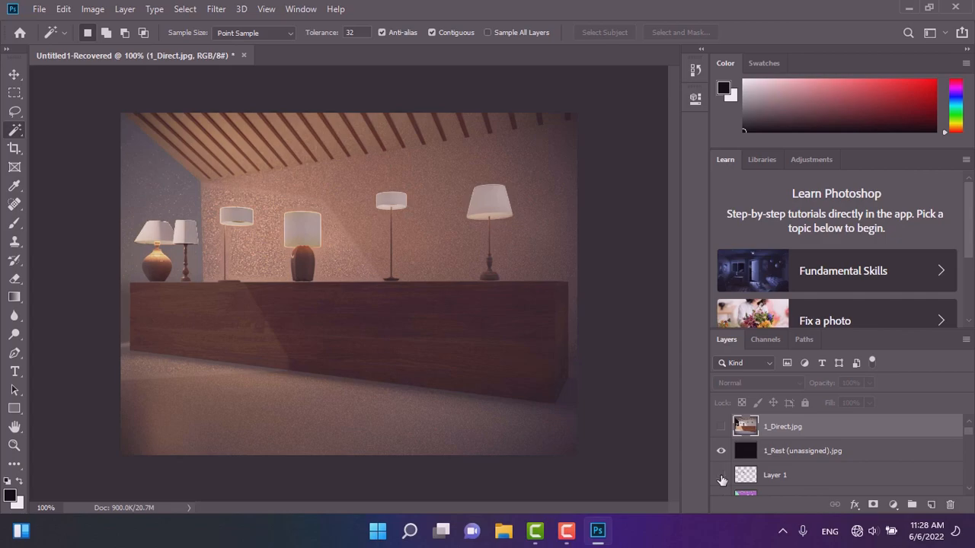
scroll(722, 478, "down", 1)
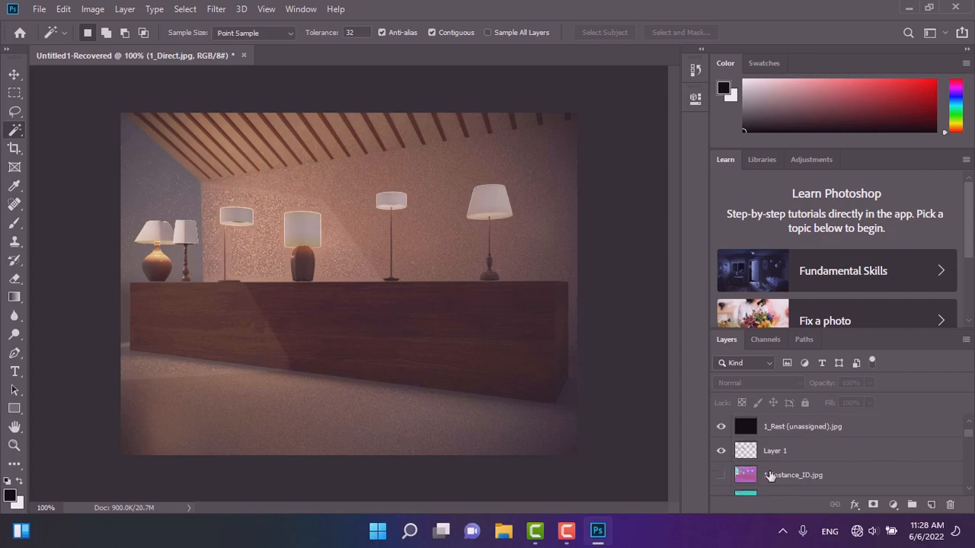
left_click(722, 478)
left_click(722, 479)
scroll(729, 483, "down", 2)
scroll(739, 480, "down", 2)
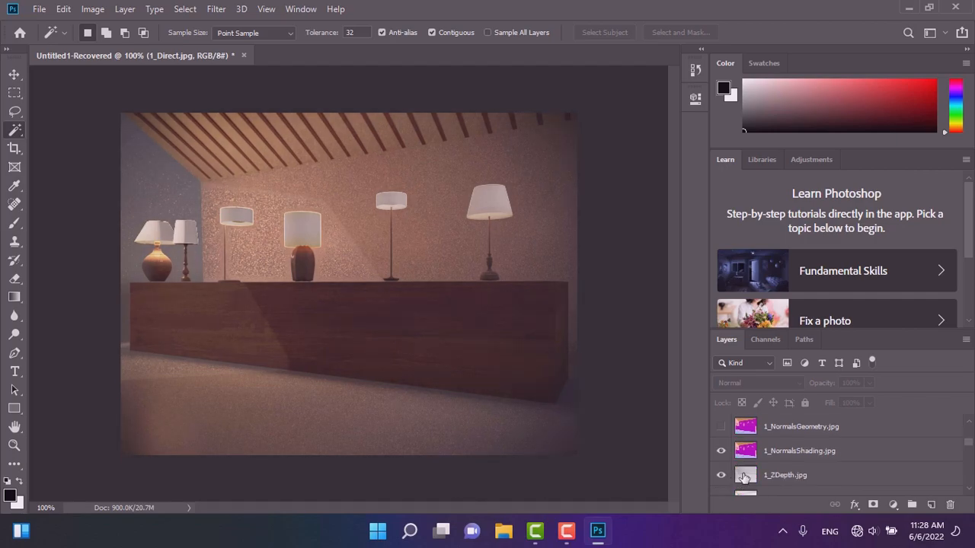
scroll(720, 480, "down", 1)
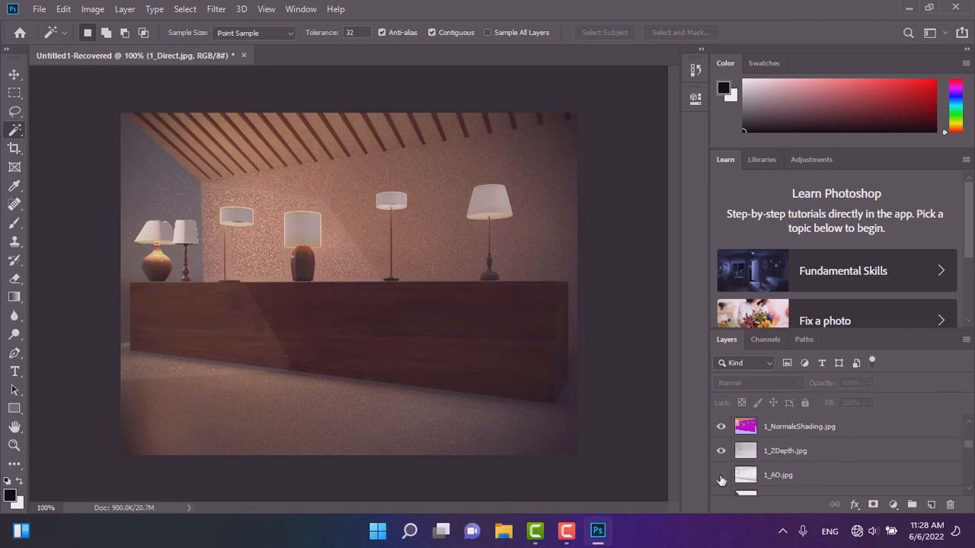
scroll(721, 478, "down", 2)
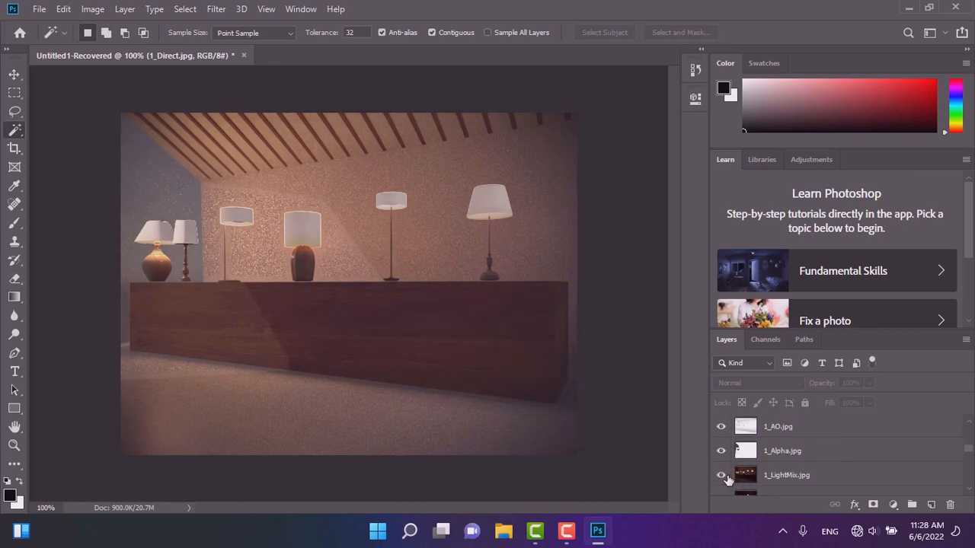
Set the 1_LightMix layer's opacity to 8%.
left_click(720, 476)
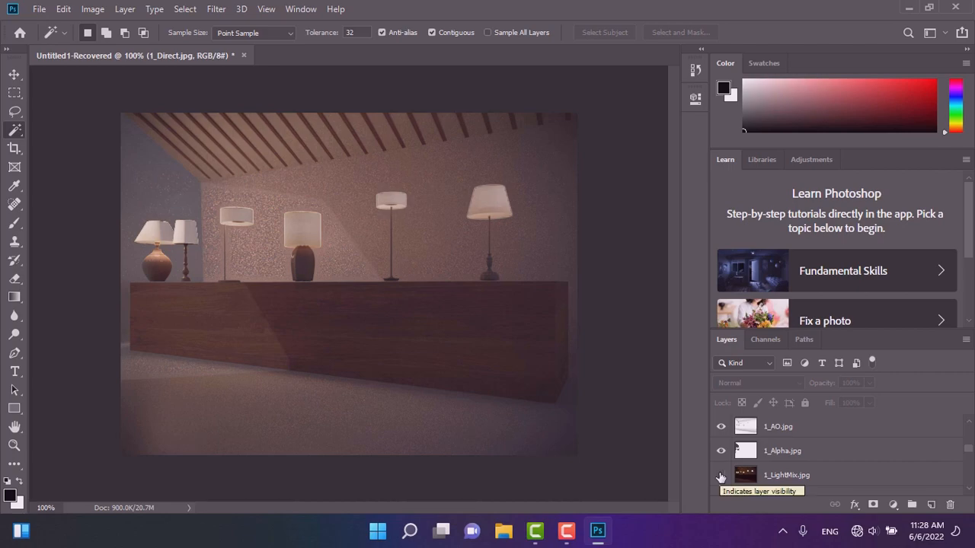
left_click(720, 477)
left_click(782, 477)
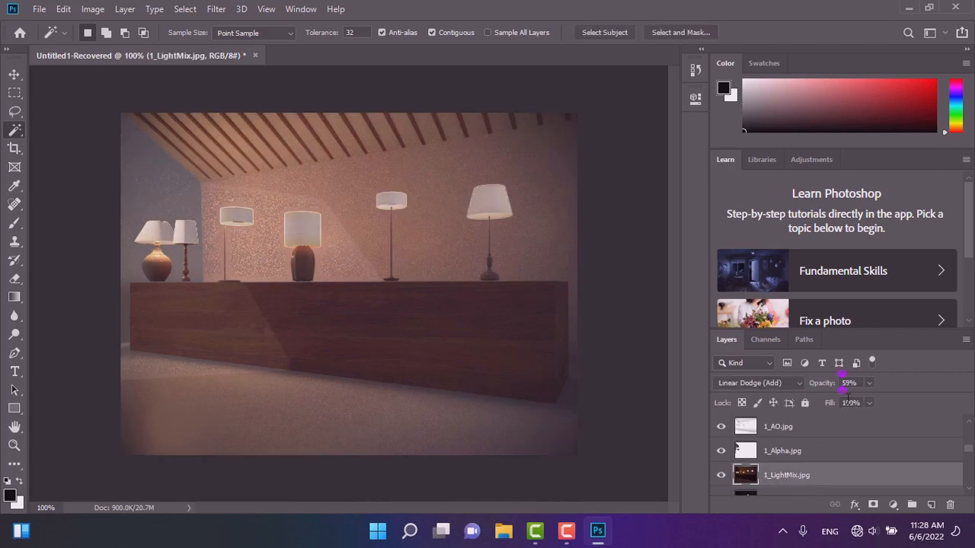
left_click(869, 385)
left_click_drag(846, 403, 838, 404)
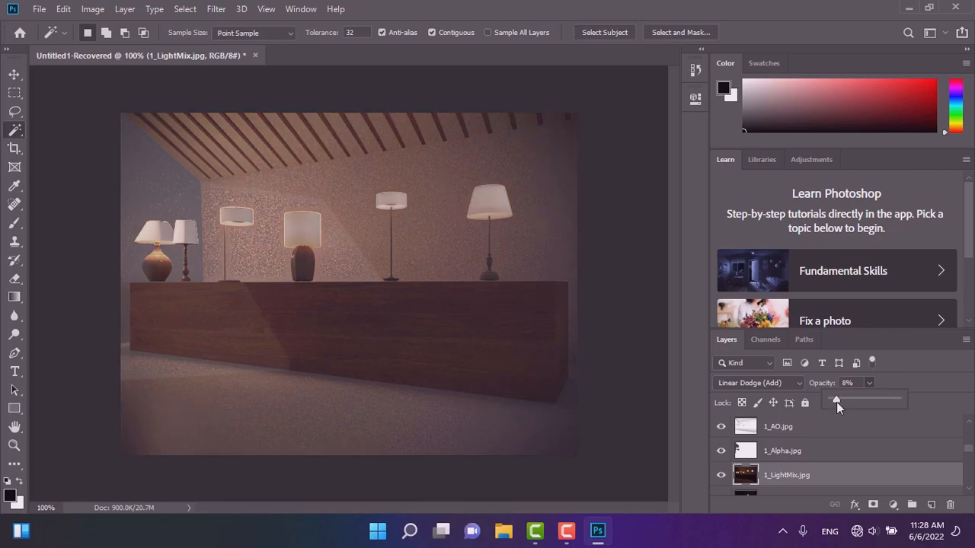
Set the 1_CoronaLight005 and 1_CoronaLight004 layers' opacity to 12%.
scroll(799, 468, "down", 1)
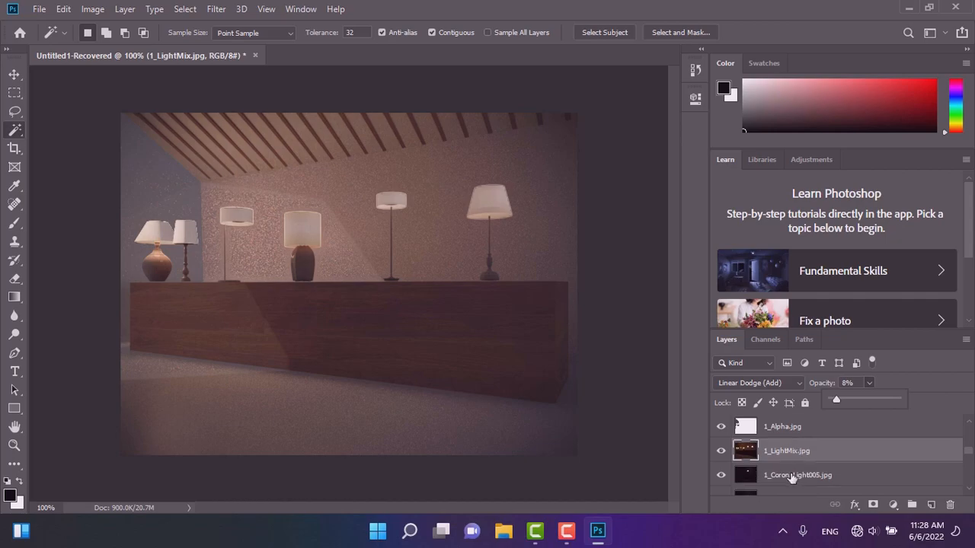
left_click(868, 383)
left_click(781, 476)
left_click(858, 385)
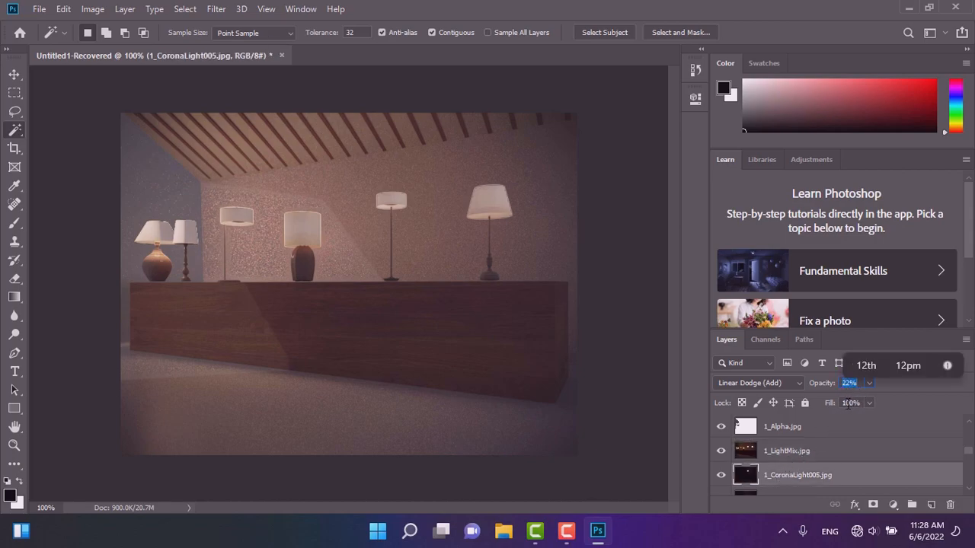
type("12")
key("Return")
scroll(802, 476, "down", 1)
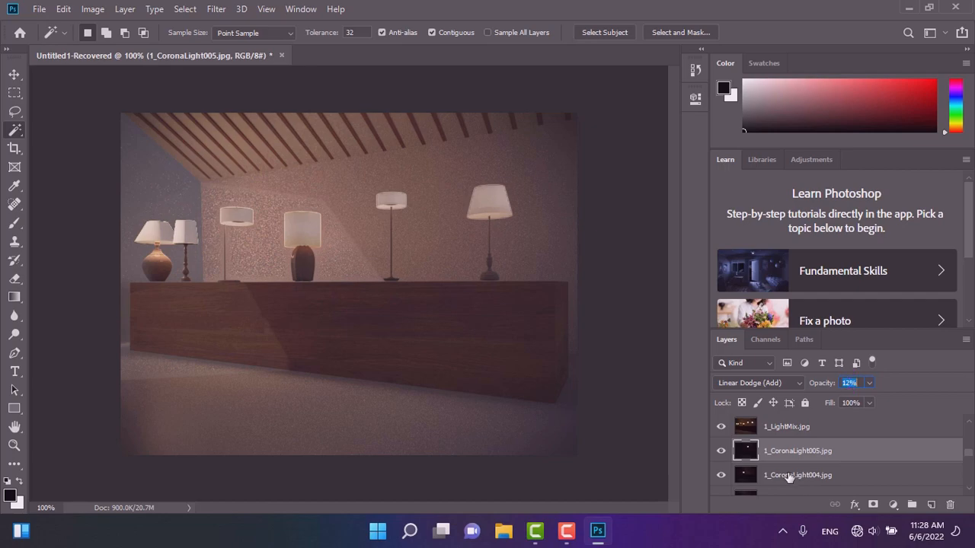
left_click(789, 477)
left_click(851, 383)
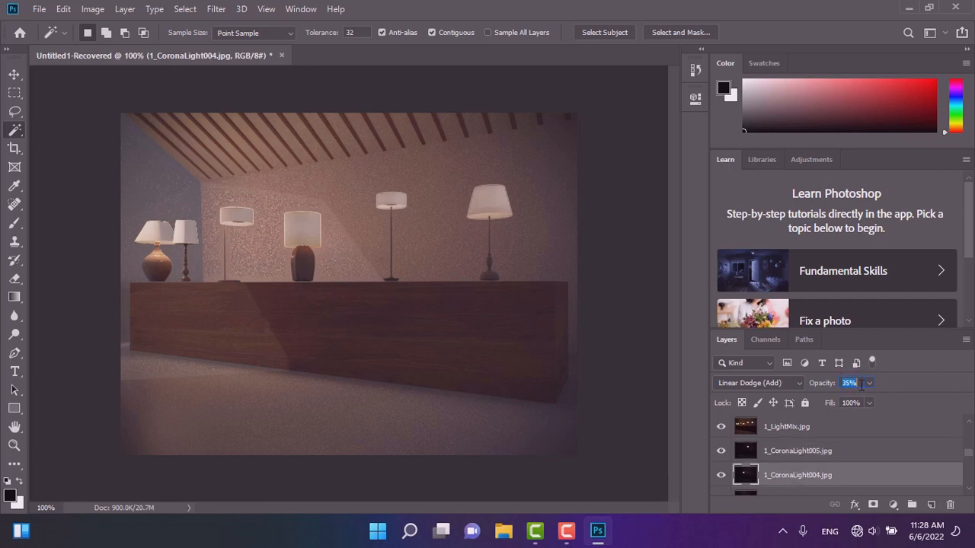
type("12")
Set the 1_CoronaLight003, 1_CoronaLight002 and 1_CoronaLight001 layers' opacity to 12%.
scroll(795, 472, "down", 1)
left_click(788, 476)
left_click(848, 383)
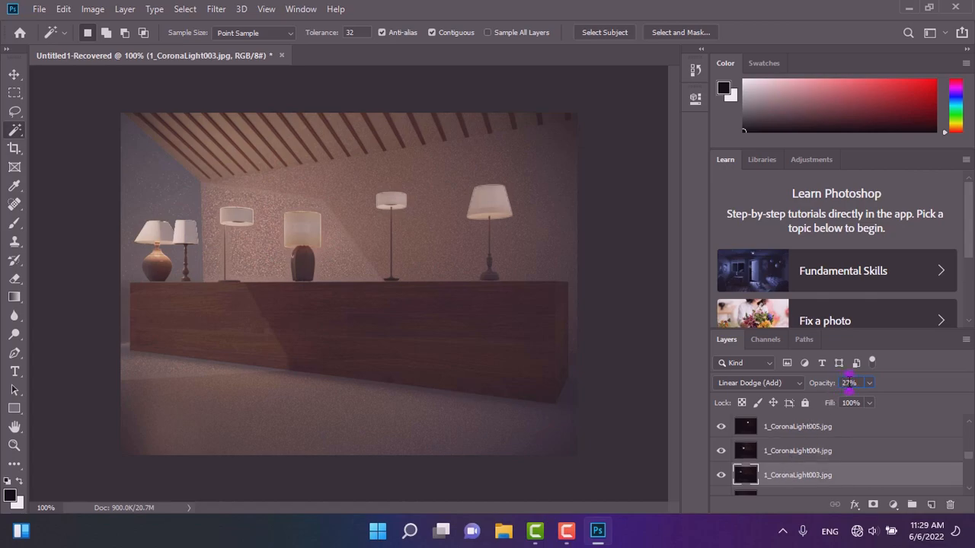
type("12")
scroll(817, 444, "down", 2)
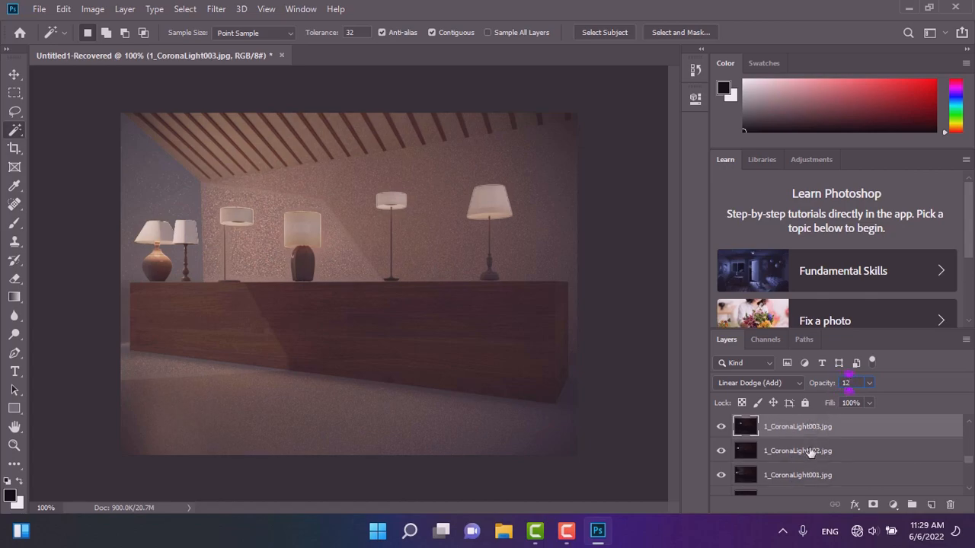
left_click(796, 451)
left_click(847, 383)
type("12")
key("Return")
left_click(778, 477)
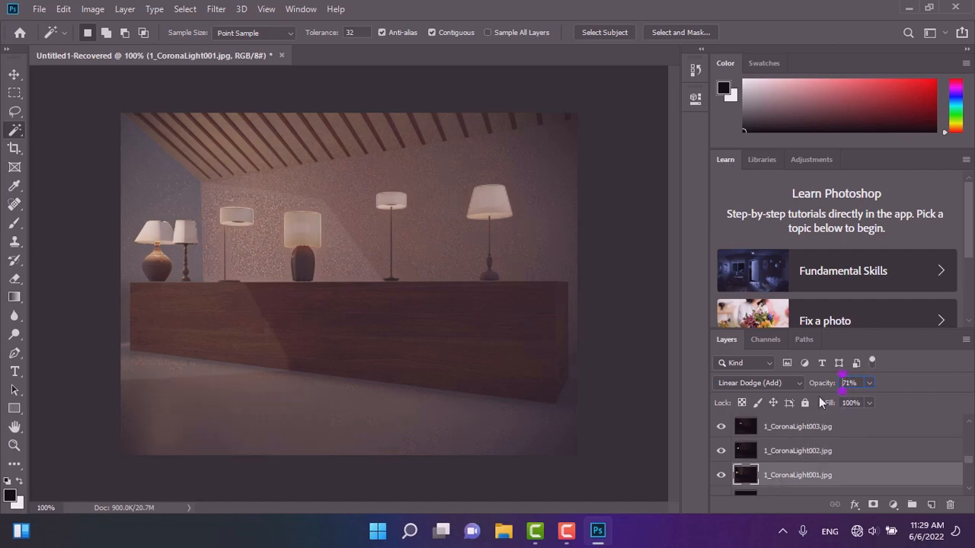
type("12")
key("Return")
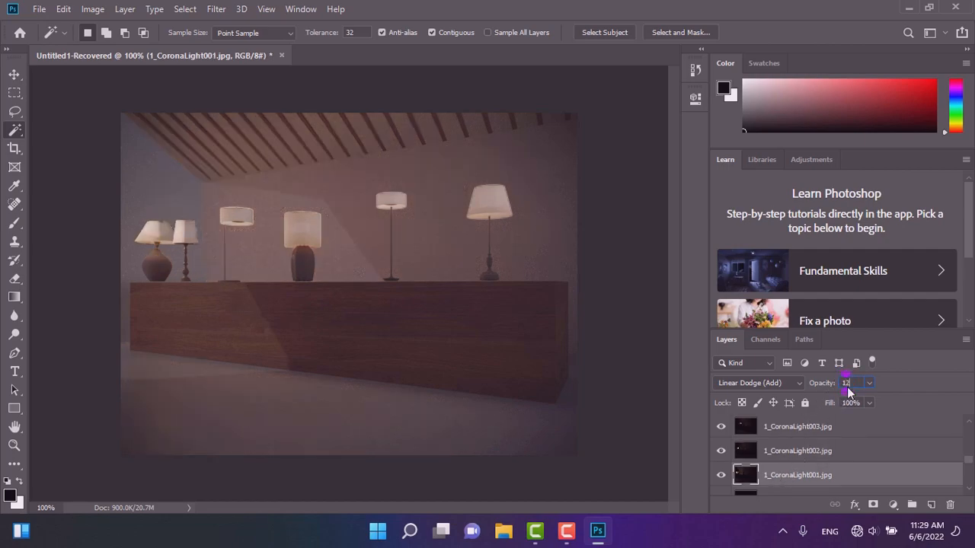
Set the 1_BloomGlare layer's opacity to 3%.
scroll(796, 453, "down", 2)
left_click(792, 453)
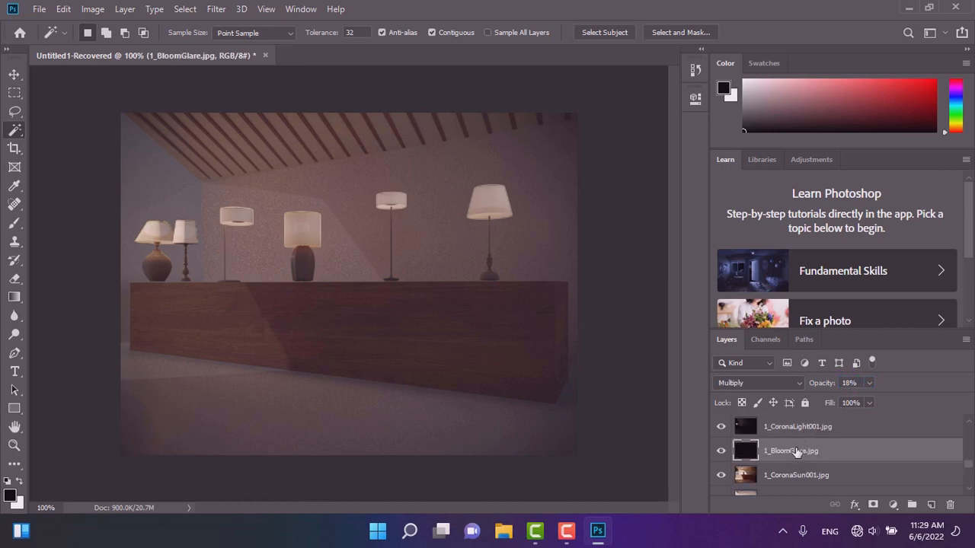
left_click(847, 383)
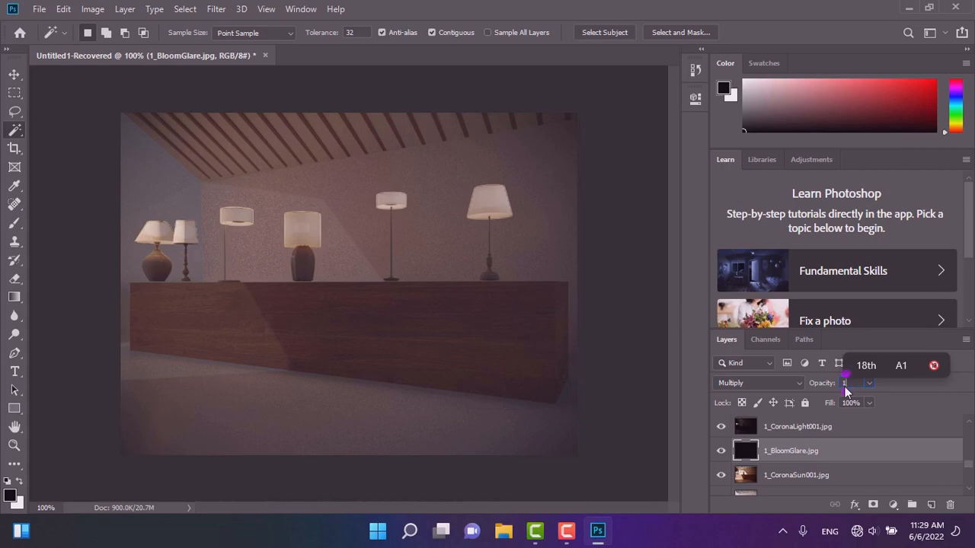
type("3")
Set the 1_CoronaSun001 layer's opacity to 2%.
left_click(787, 475)
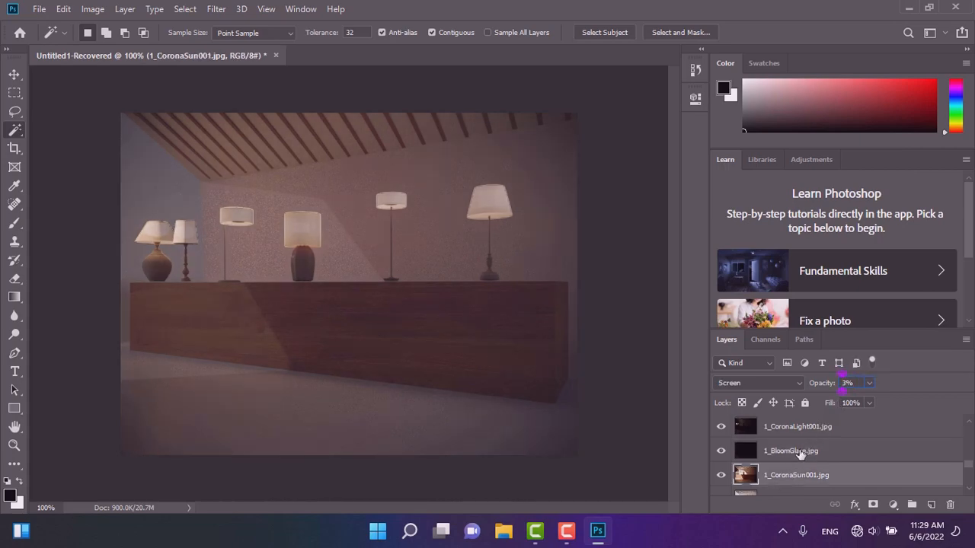
left_click(721, 477)
left_click(721, 477)
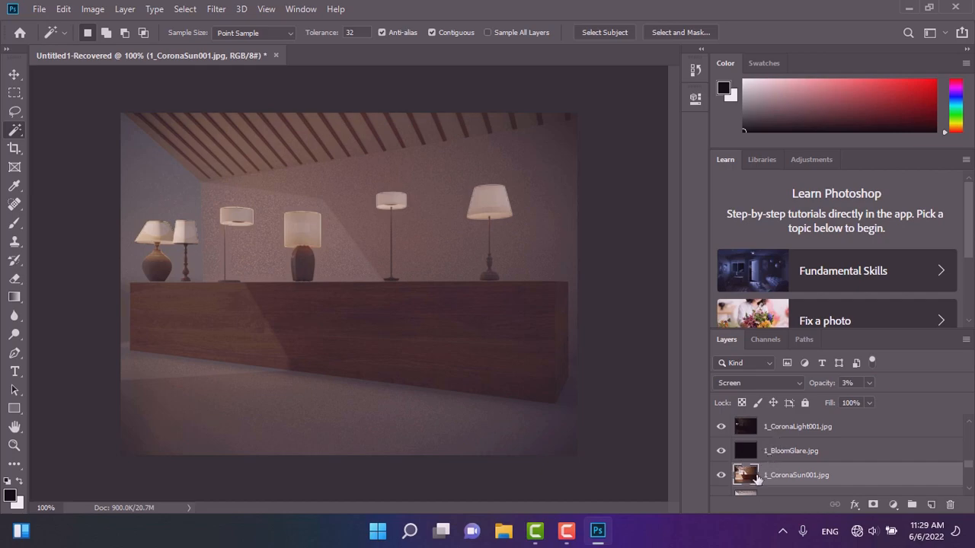
left_click(851, 383)
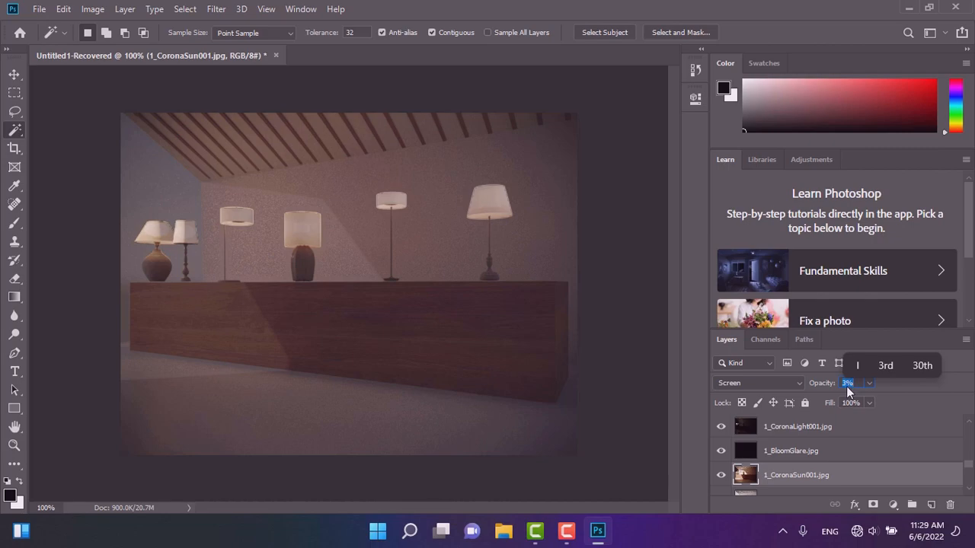
type("2")
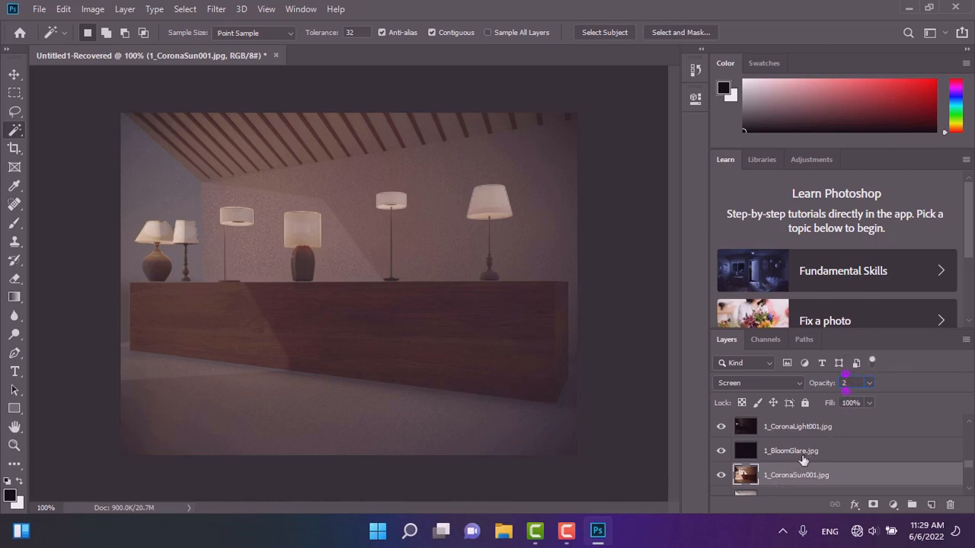
Slide the 1_Environment layer's opacity down to 0% and back up to 100%.
scroll(804, 459, "down", 1)
scroll(805, 459, "down", 1)
left_click(791, 455)
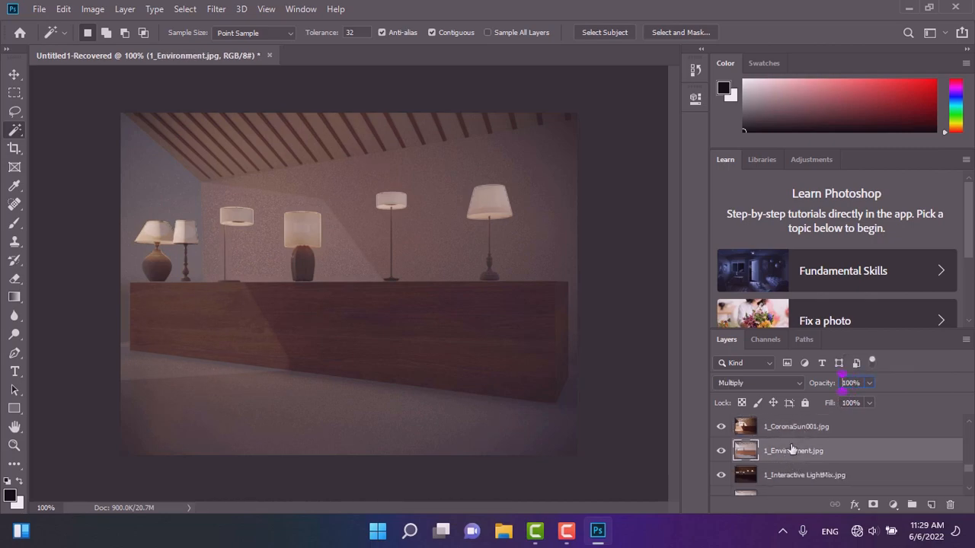
left_click(868, 384)
left_click_drag(836, 401, 793, 411)
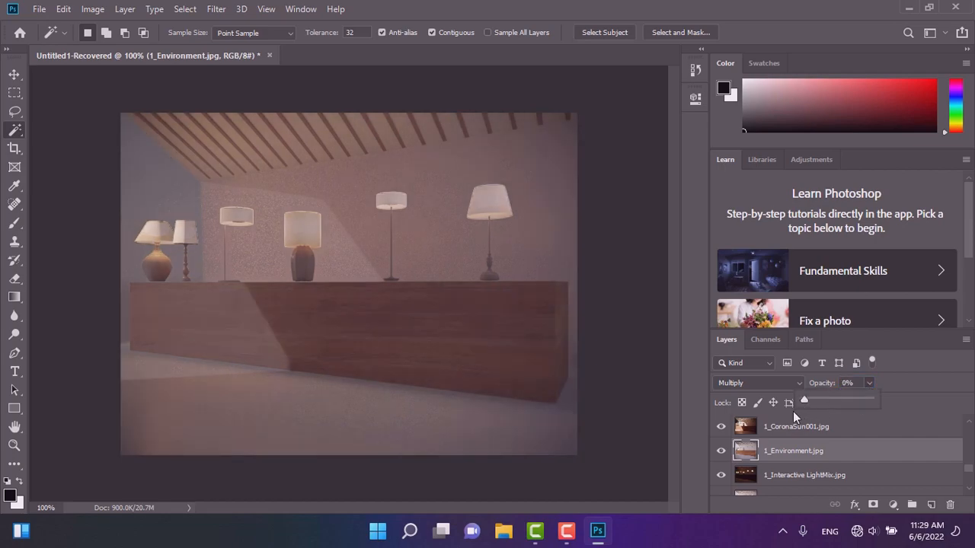
left_click_drag(868, 406, 915, 407)
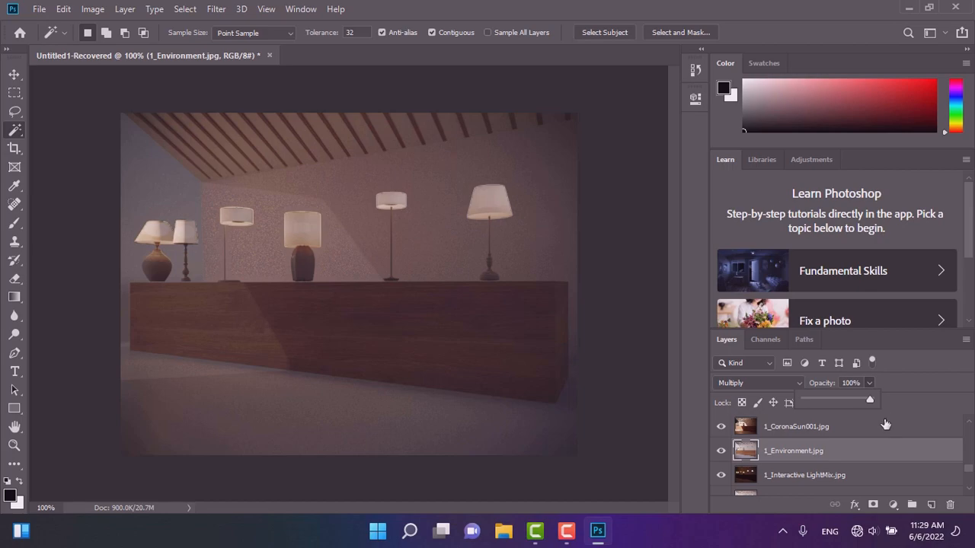
Set the 1_Interactive LightMix layer's opacity to about 16%.
scroll(811, 474, "down", 1)
left_click(792, 455)
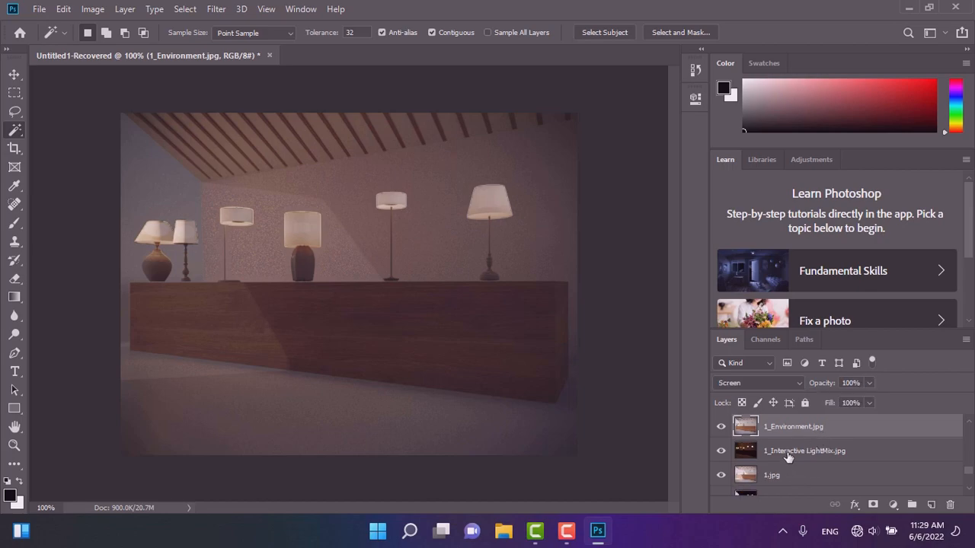
left_click(870, 383)
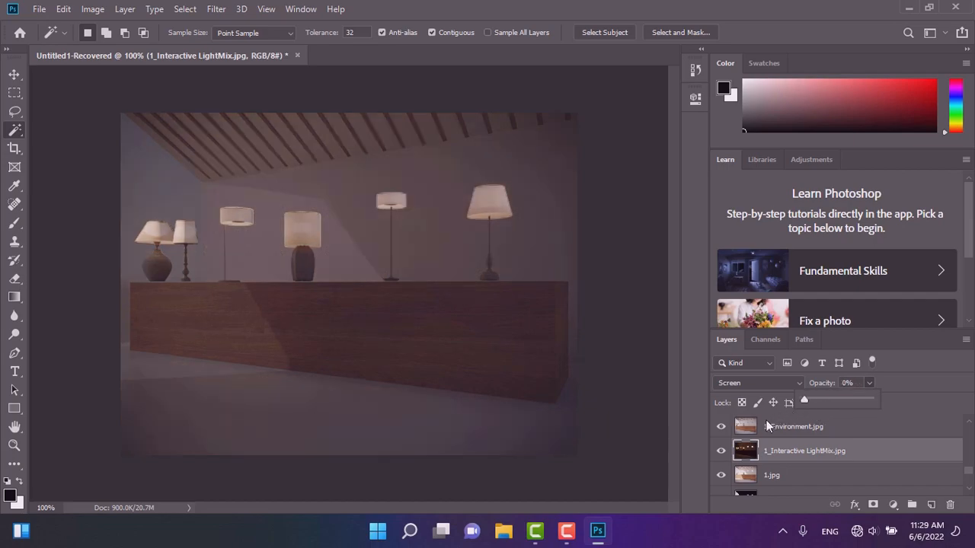
left_click_drag(804, 412, 810, 408)
Select the 1.jpg layer and set its opacity to 79%.
left_click(769, 478)
left_click(868, 383)
left_click_drag(868, 399, 895, 435)
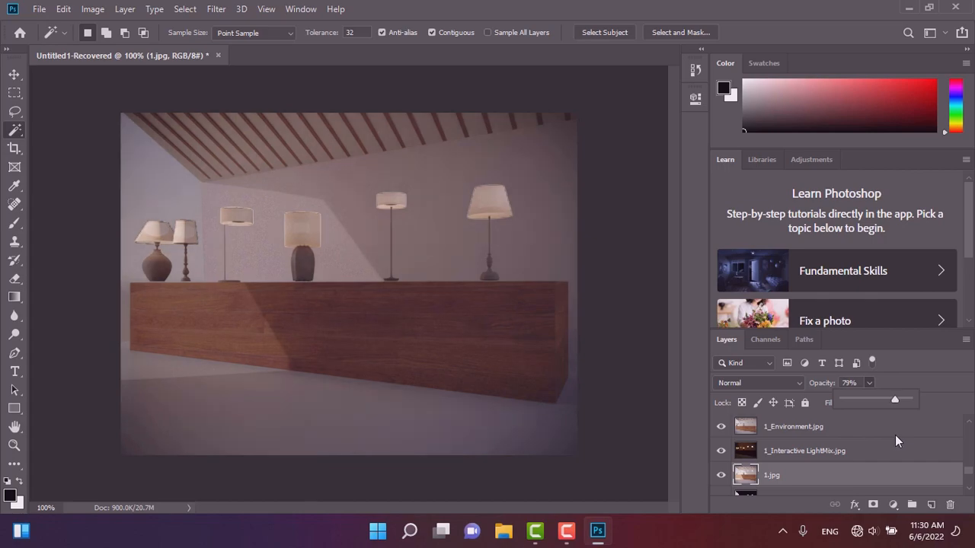
Toggle the 1.jpg layer's visibility off and on to compare the composite.
left_click(721, 476)
left_click(722, 475)
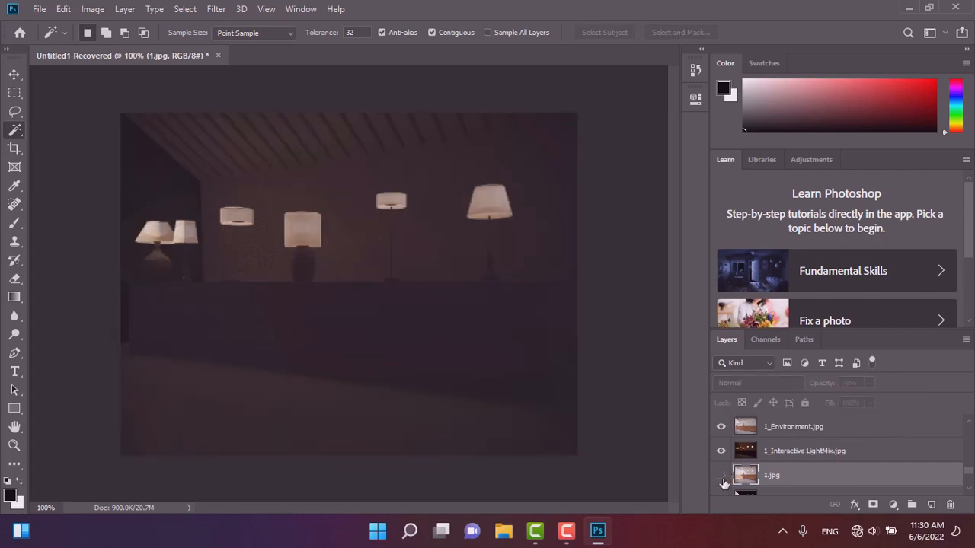
left_click(721, 475)
Toggle Layer 2's visibility off and on to compare the lamp glow.
scroll(746, 451, "up", 3)
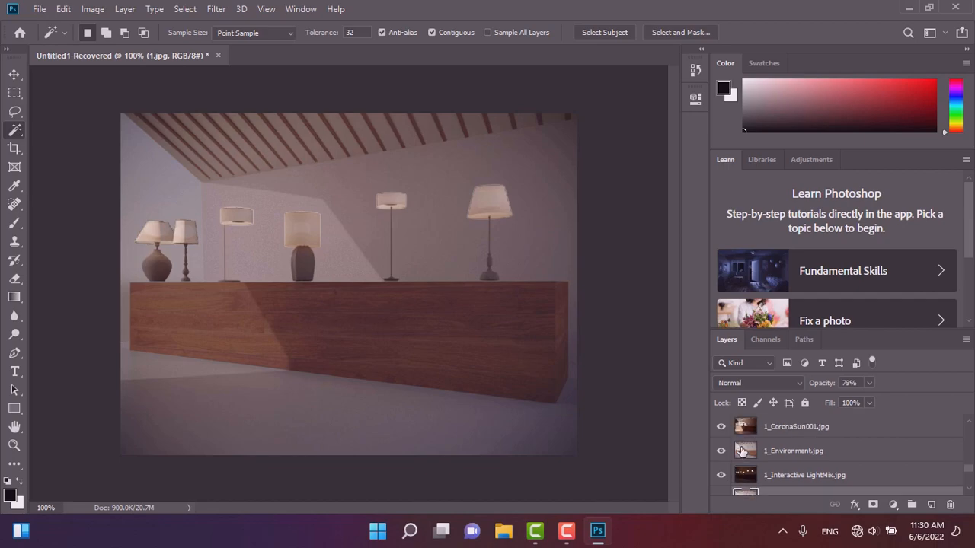
scroll(746, 451, "up", 3)
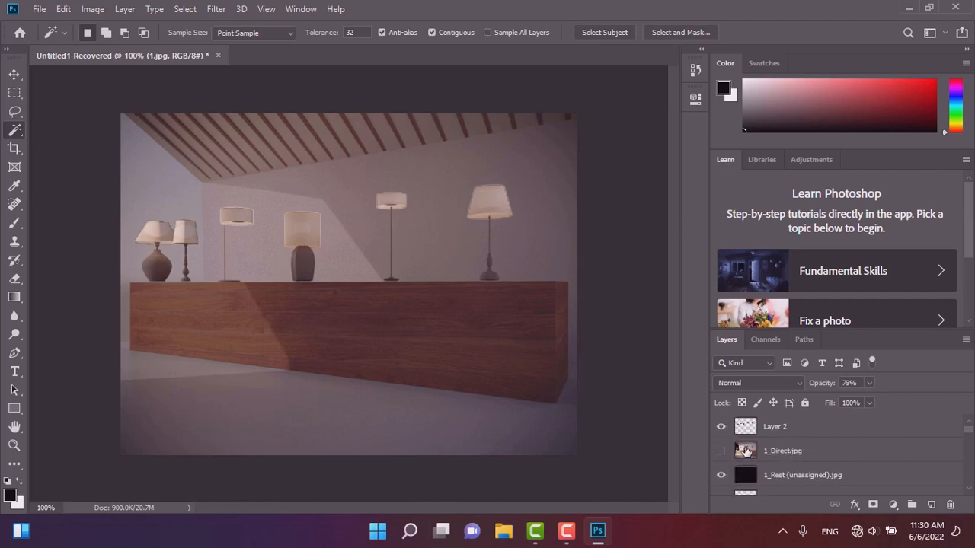
left_click(721, 428)
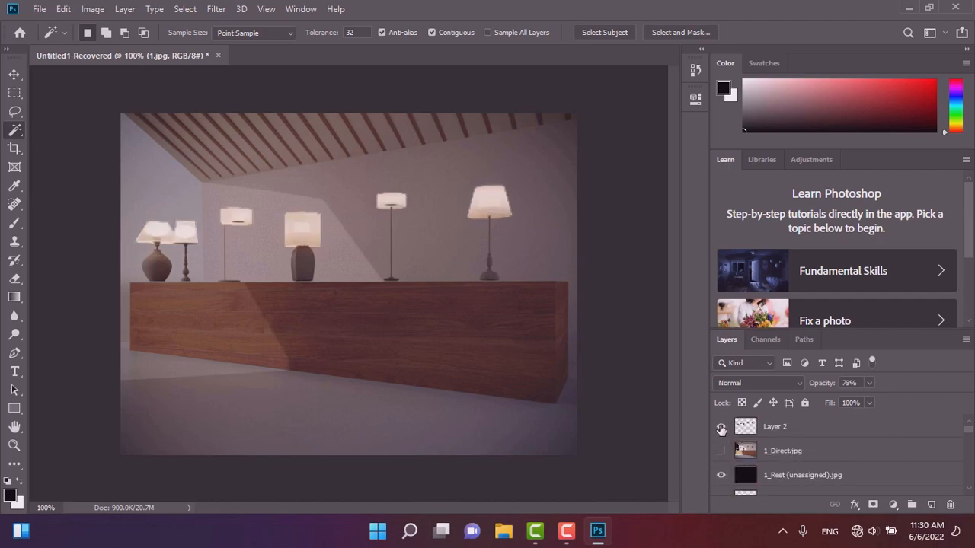
left_click(721, 428)
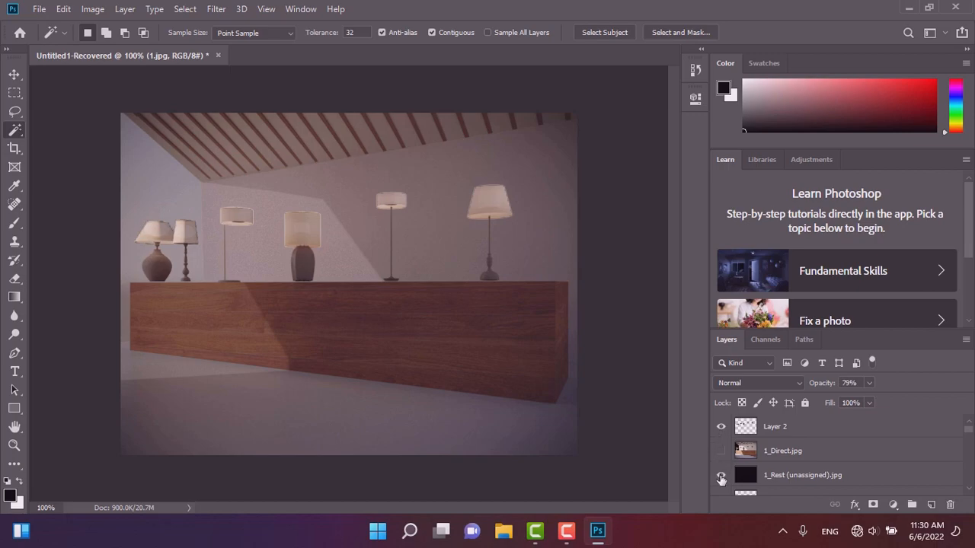
Set the 1_LightMix layer's opacity to 12%.
scroll(721, 478, "down", 5)
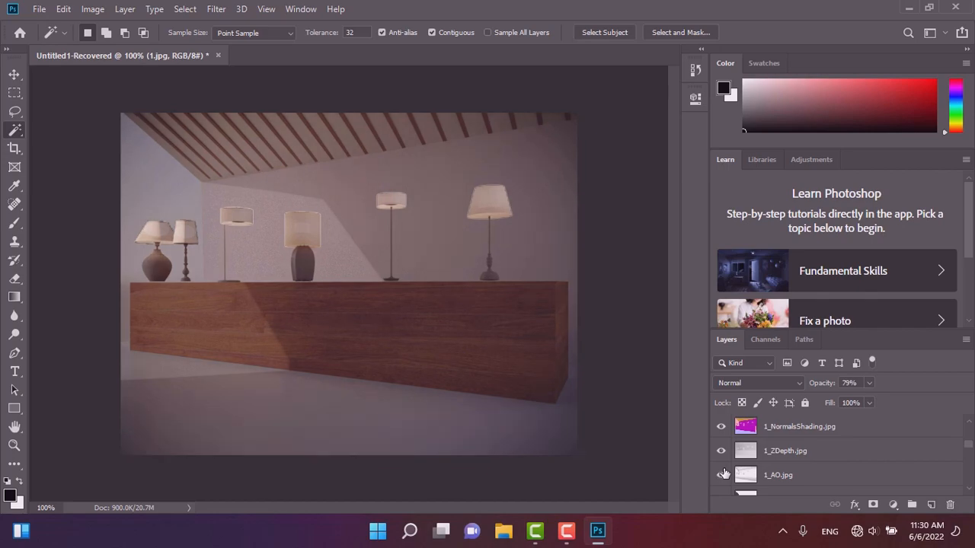
scroll(723, 475, "down", 2)
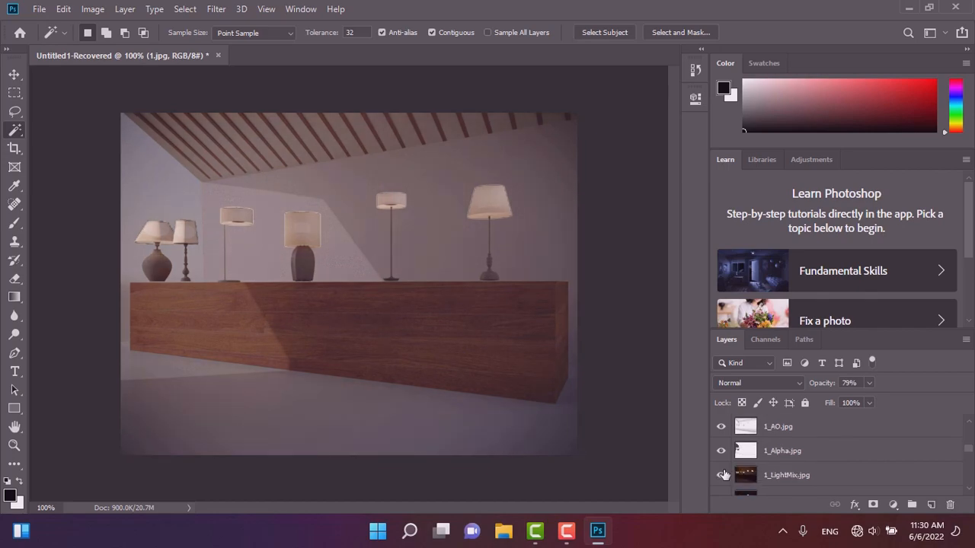
left_click(789, 475)
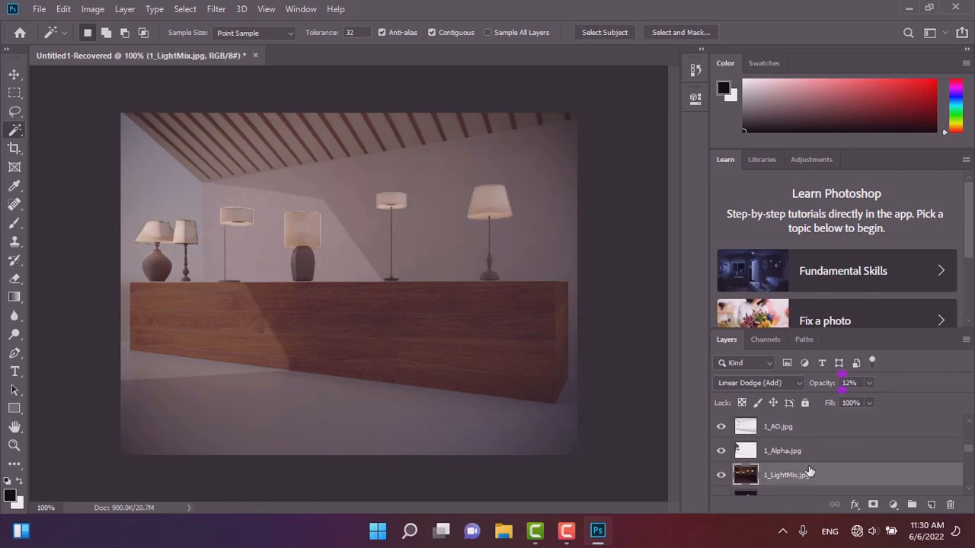
left_click(868, 384)
left_click_drag(869, 396, 876, 428)
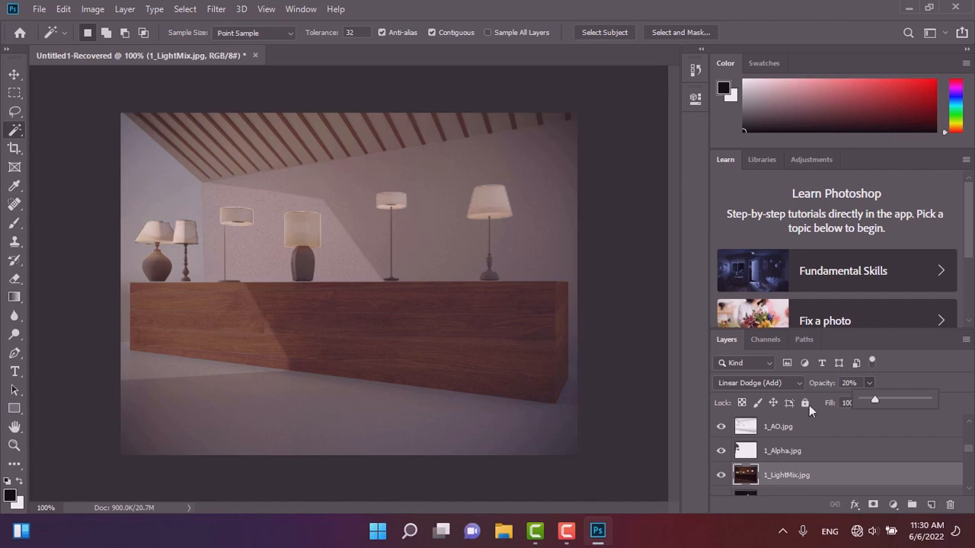
left_click(848, 383)
type("13")
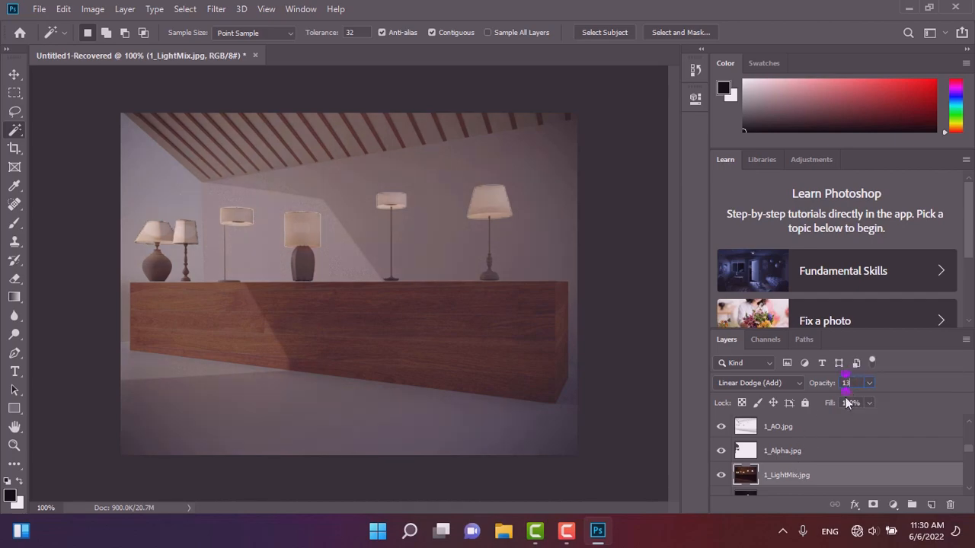
key("Return")
Step through the CoronaLight, BloomGlare and CoronaSun001 layers to review their opacity settings.
scroll(788, 478, "down", 2)
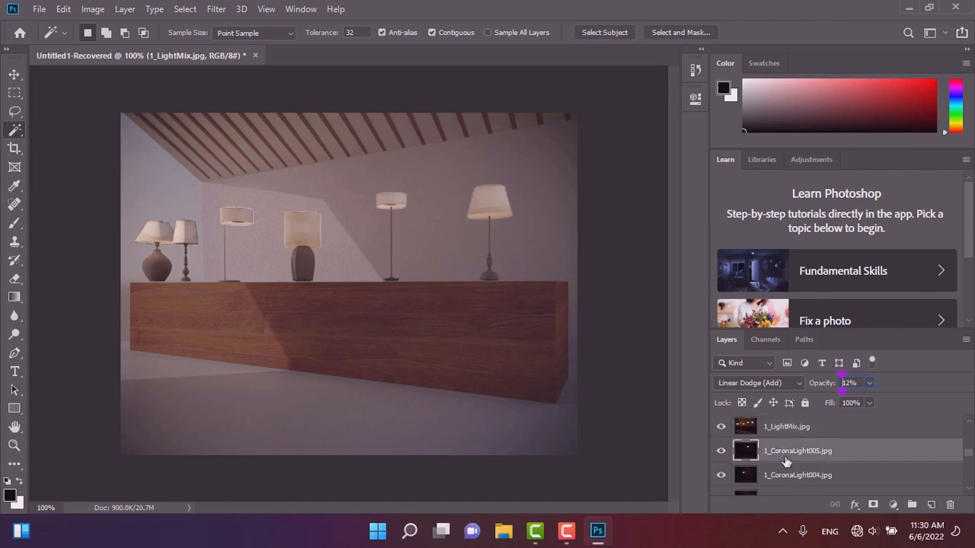
left_click(786, 460)
scroll(786, 463, "down", 1)
scroll(786, 463, "down", 1)
left_click(789, 459)
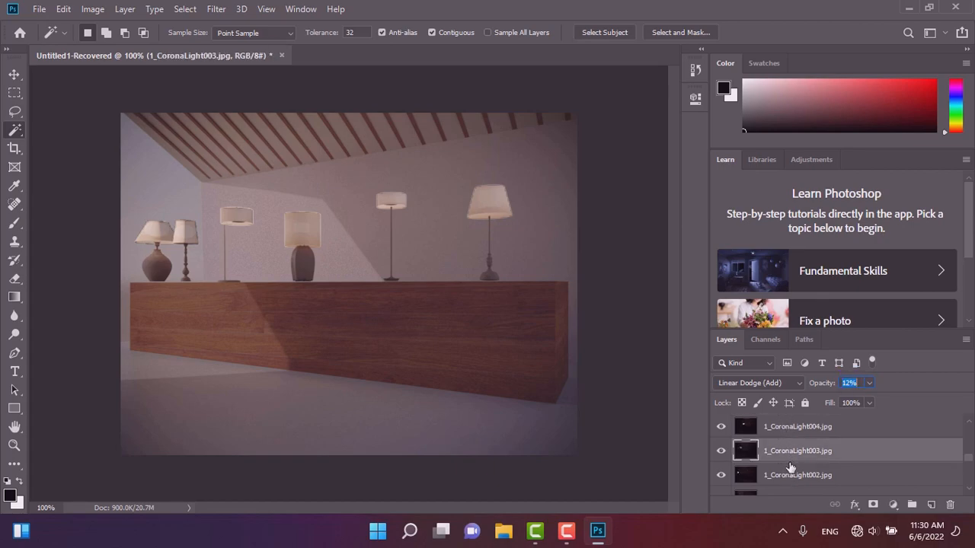
scroll(789, 462, "down", 1)
scroll(791, 460, "down", 1)
left_click(795, 473)
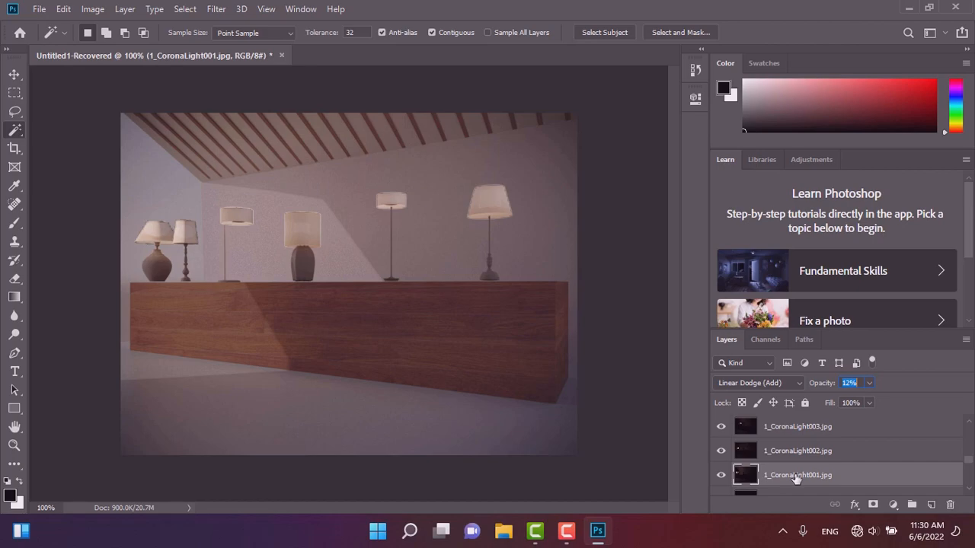
scroll(800, 468, "down", 1)
left_click(795, 475)
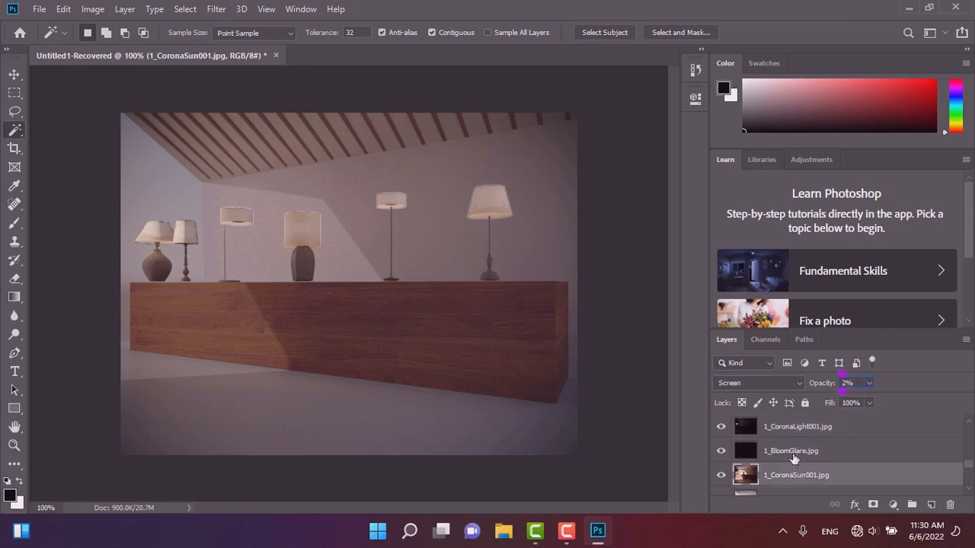
left_click(792, 457)
left_click(794, 474)
scroll(791, 460, "down", 1)
Switch the 1_Environment layer's blend mode to Screen.
left_click(791, 455)
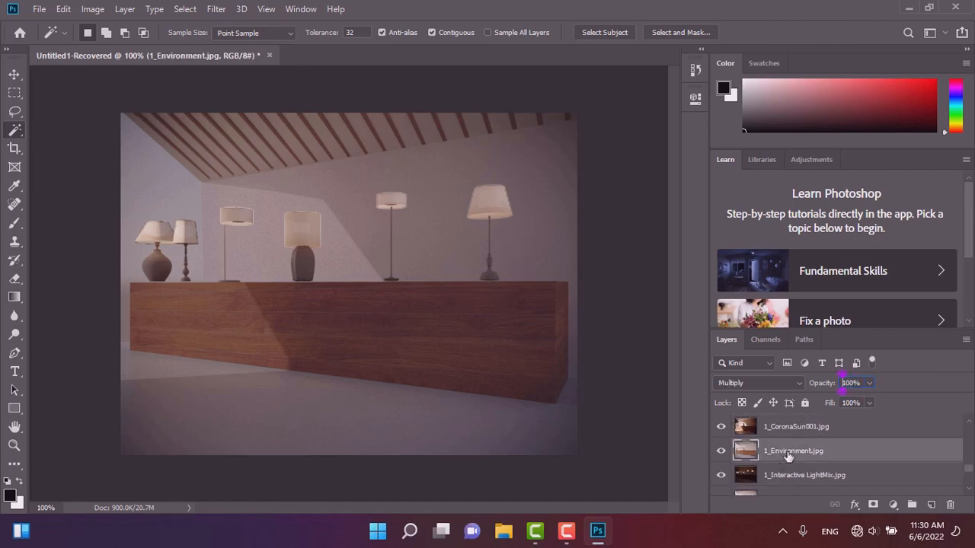
left_click(868, 383)
left_click_drag(849, 397, 919, 403)
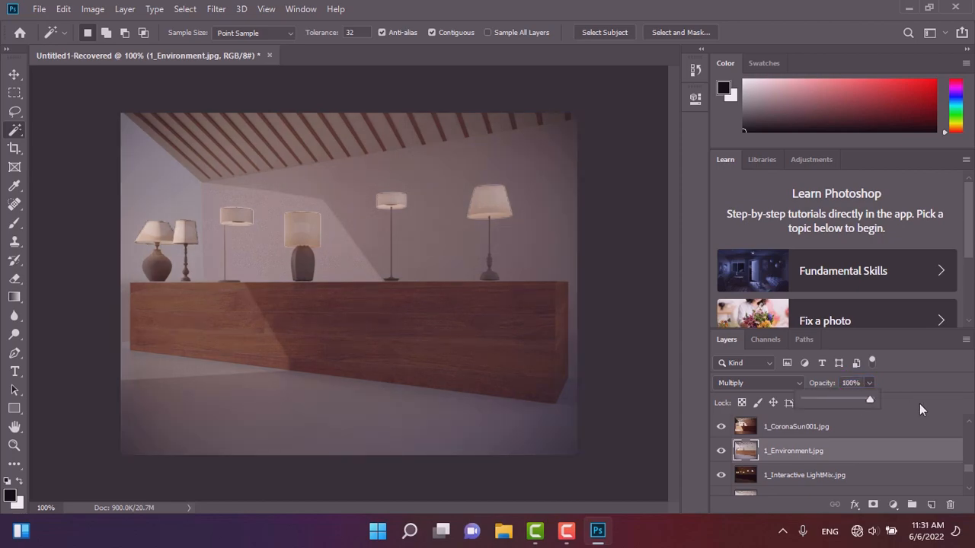
left_click(745, 385)
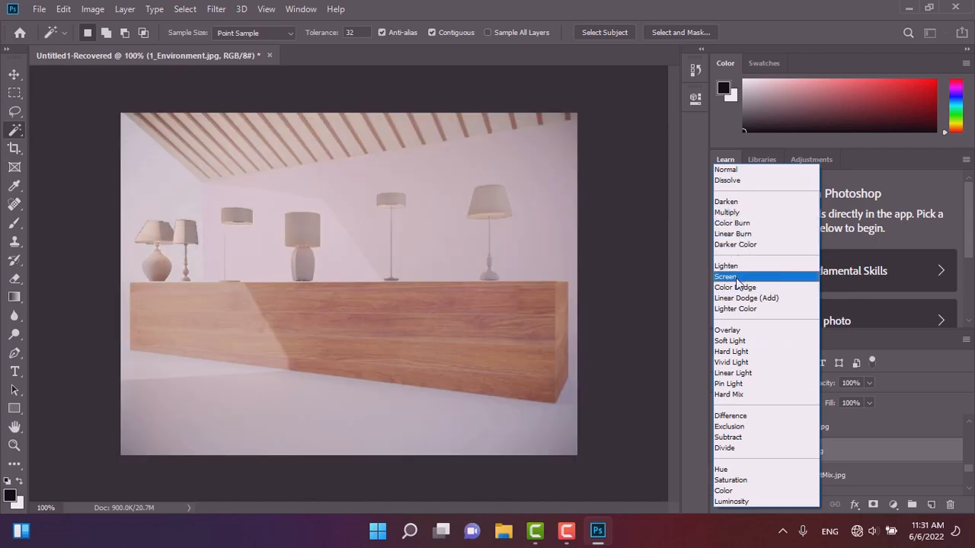
left_click(735, 277)
Set the 1_Environment layer's opacity to about 26% and its blend mode to Multiply.
left_click(869, 384)
left_click_drag(858, 403, 811, 402)
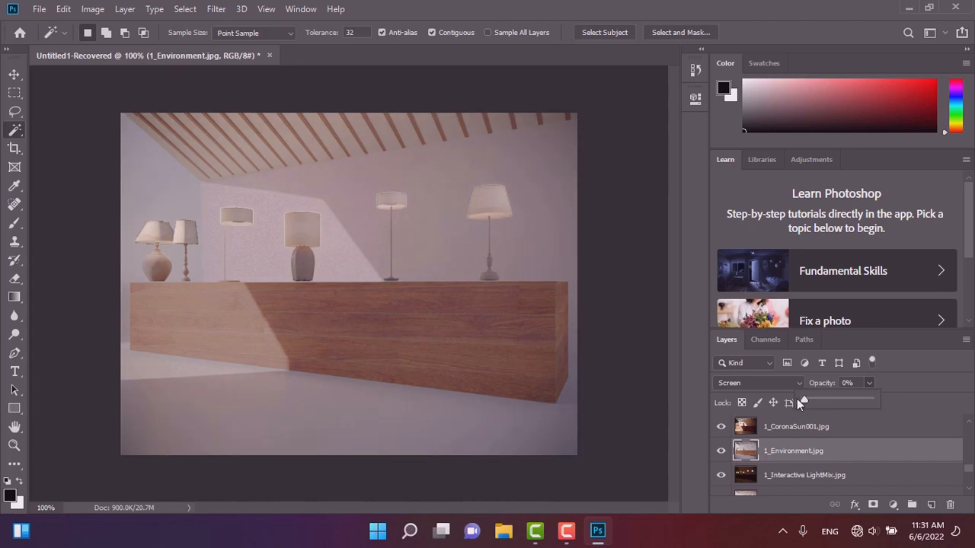
left_click_drag(810, 398, 822, 404)
left_click(742, 385)
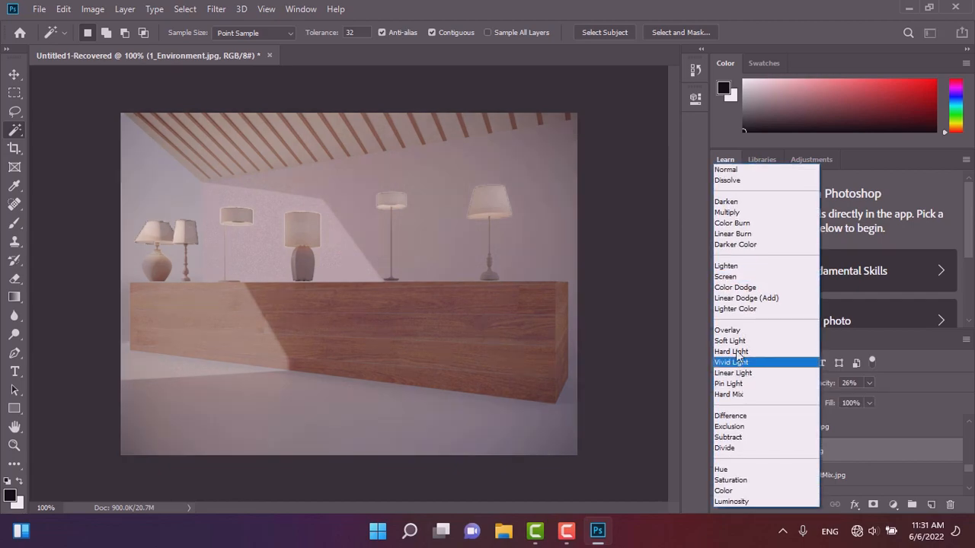
left_click(727, 211)
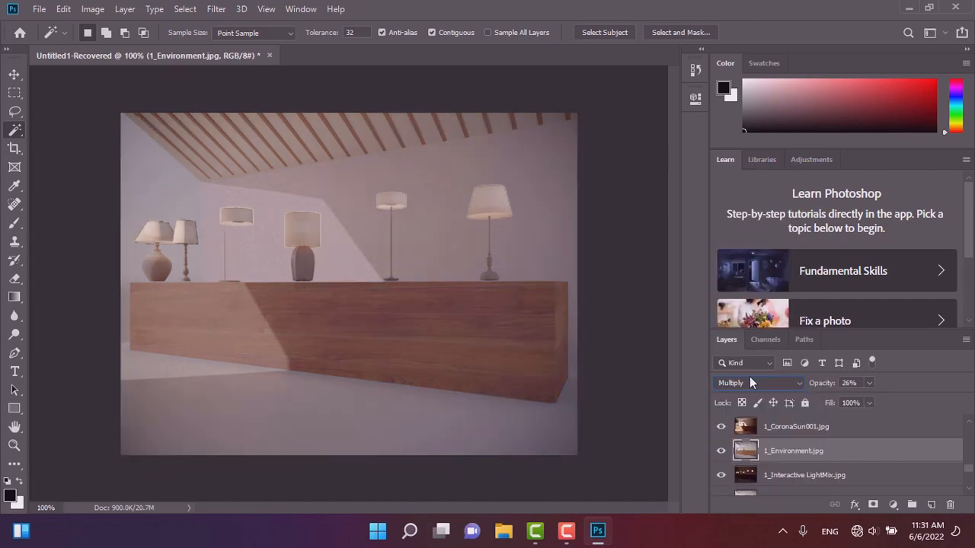
Set the 1.jpg layer's blend mode to Screen.
scroll(801, 462, "down", 1)
left_click(796, 453)
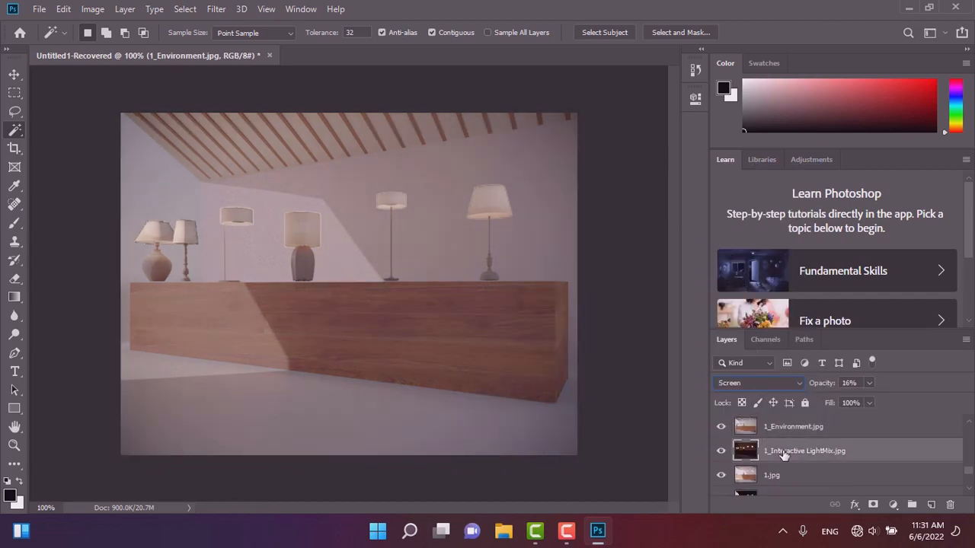
scroll(797, 449, "down", 2)
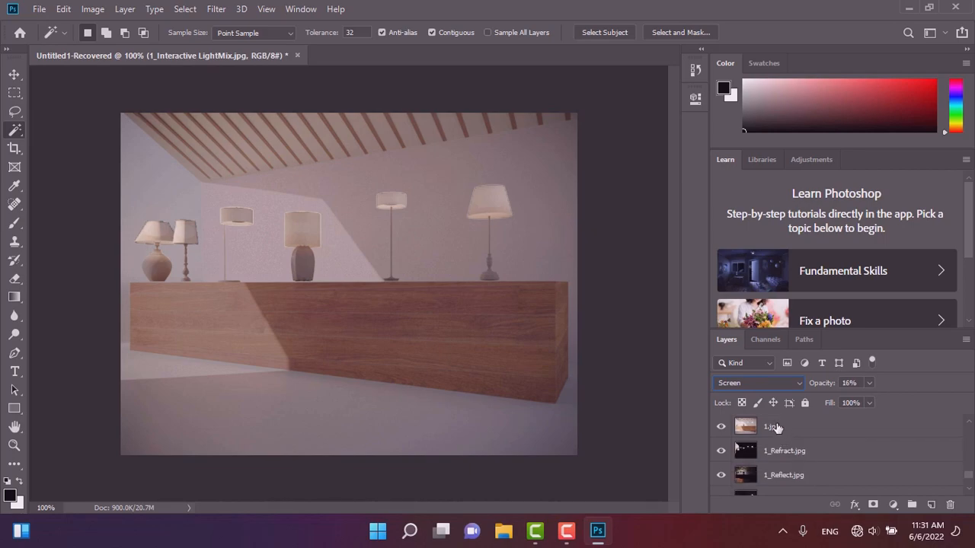
left_click(773, 431)
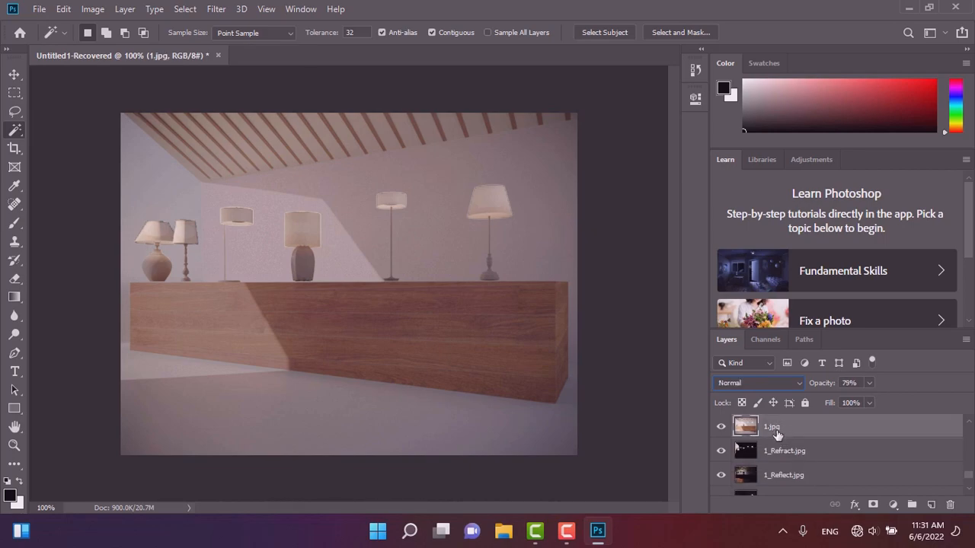
left_click(747, 383)
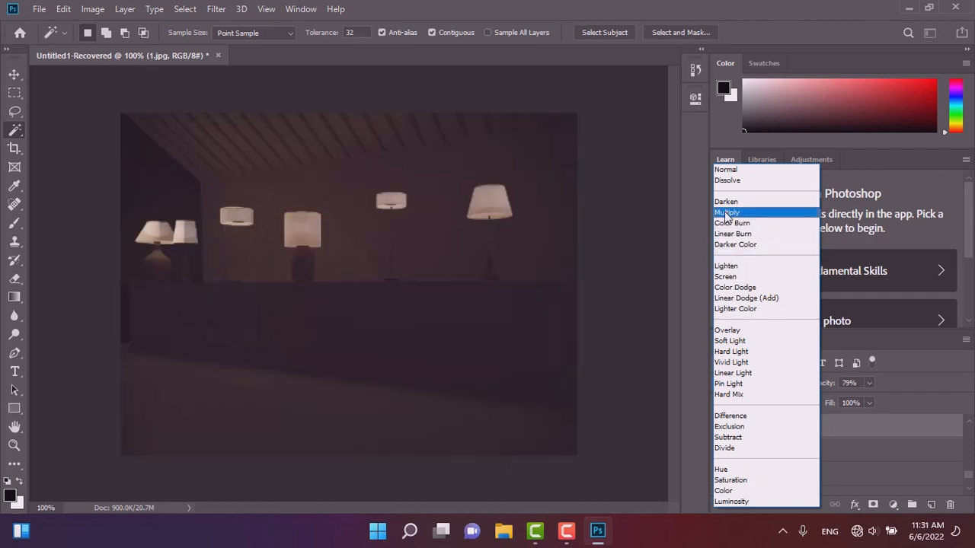
left_click(729, 279)
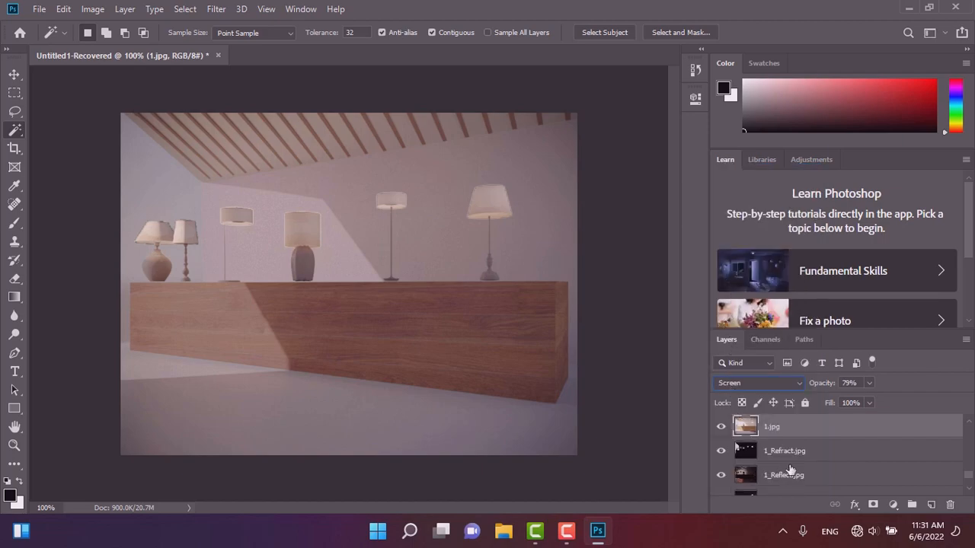
Lower the 1.jpg layer's opacity to about 28% and change its blend mode.
left_click(868, 383)
left_click_drag(848, 404, 836, 404)
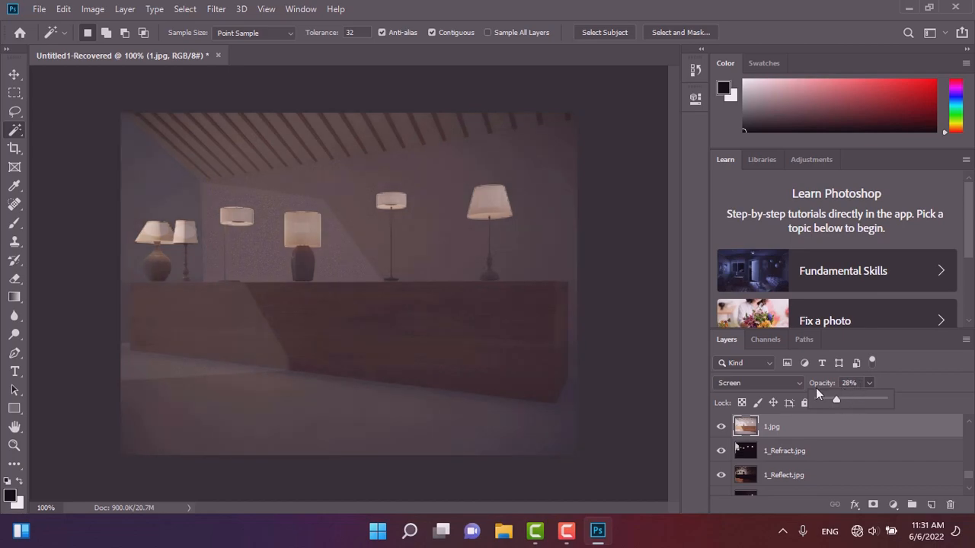
left_click(758, 385)
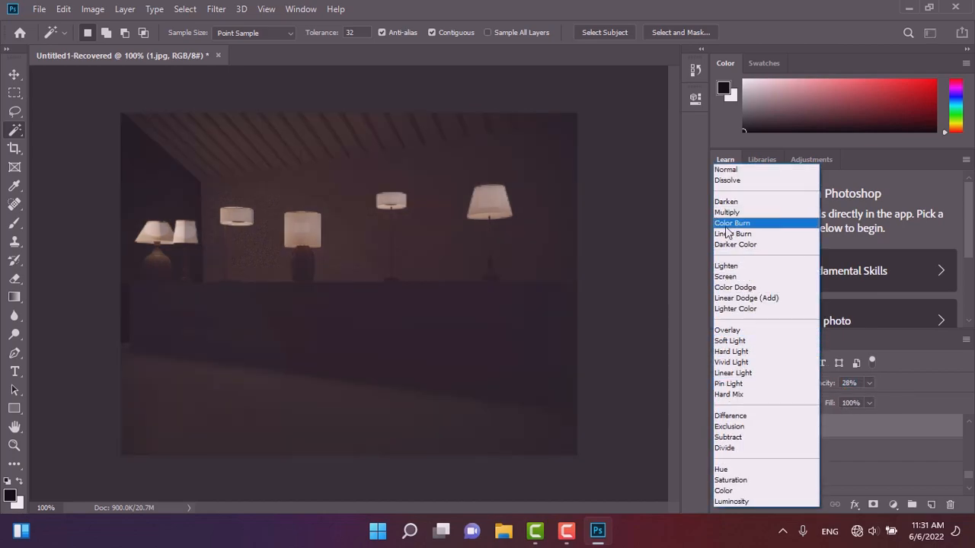
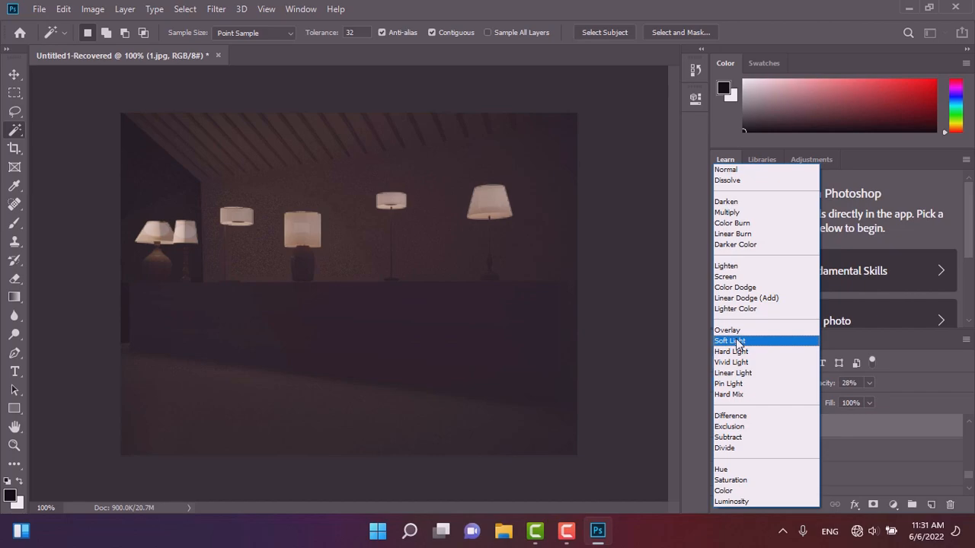
Raise the 1.jpg layer's opacity to about 61%.
left_click(859, 423)
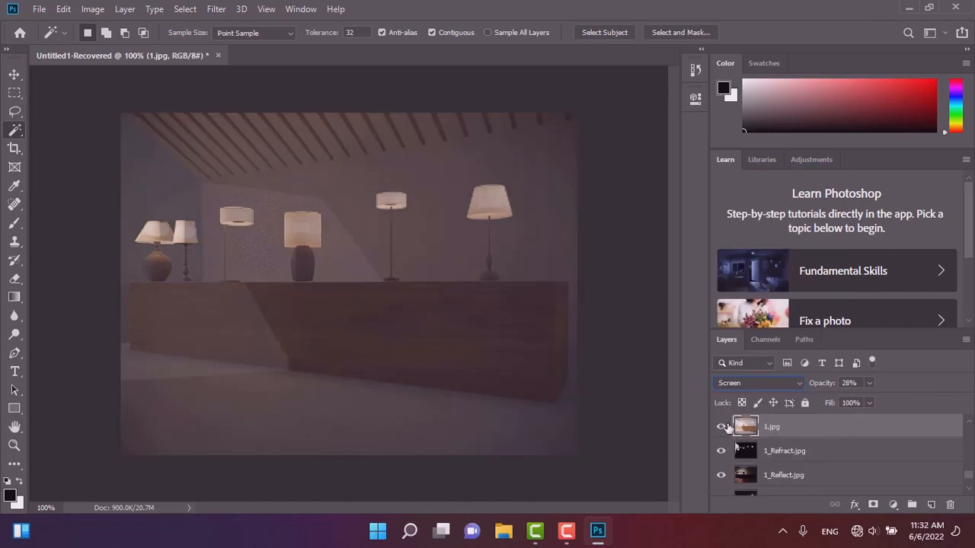
left_click(720, 427)
left_click(720, 427)
left_click(869, 383)
left_click_drag(868, 399, 883, 416)
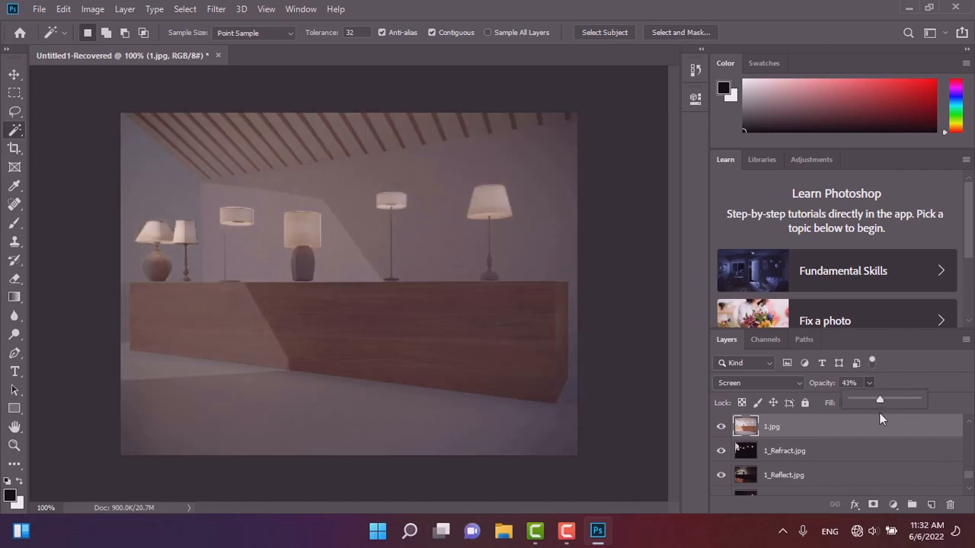
left_click_drag(882, 415, 890, 418)
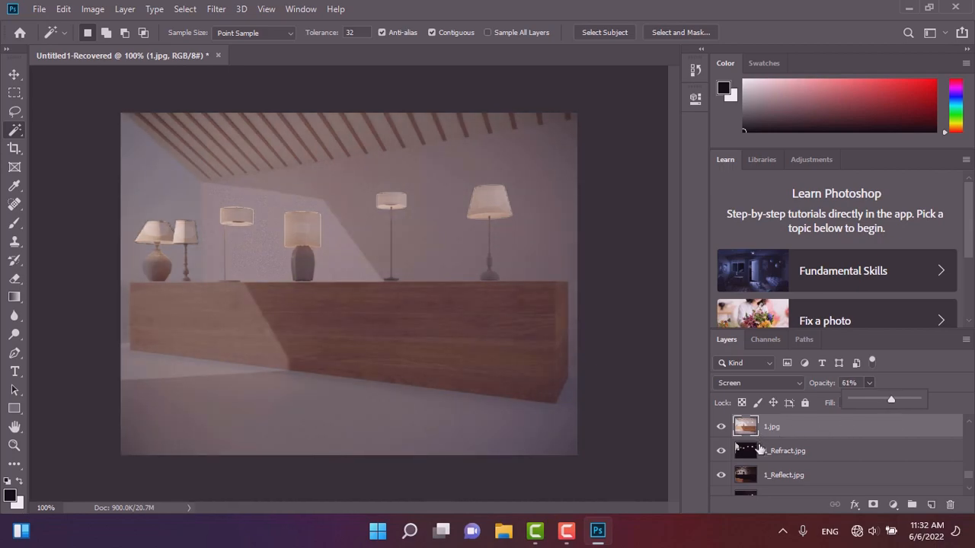
left_click(787, 455)
left_click(788, 457)
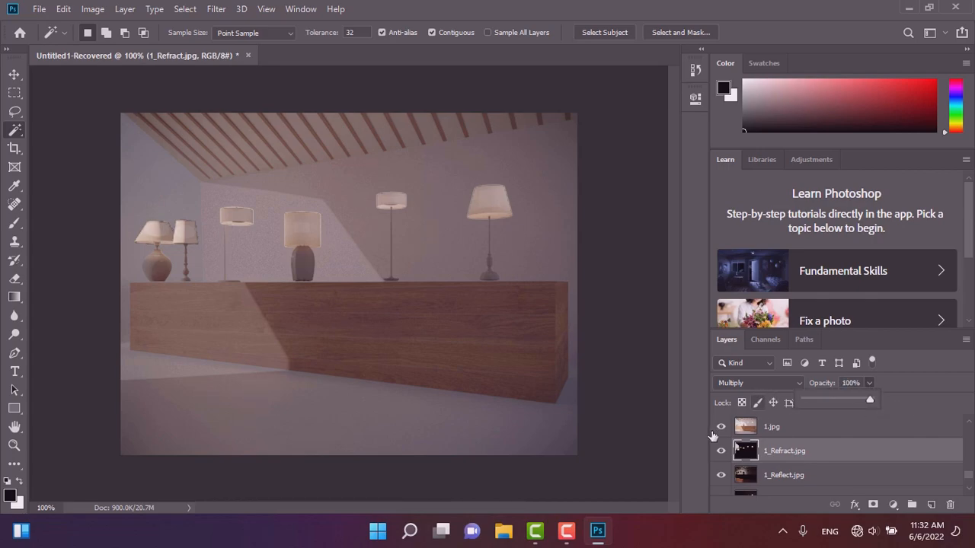
left_click(800, 431)
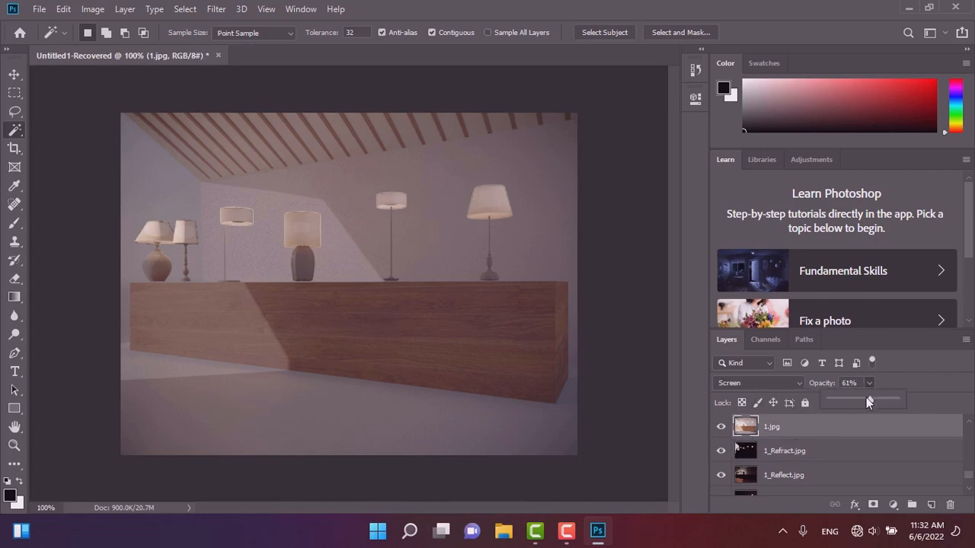
Set the 1.jpg layer to about 45% opacity with the Multiply blend mode.
mouse_move(854, 398)
left_mouse_down()
mouse_move(909, 408)
mouse_move(859, 405)
left_mouse_up()
left_click(732, 382)
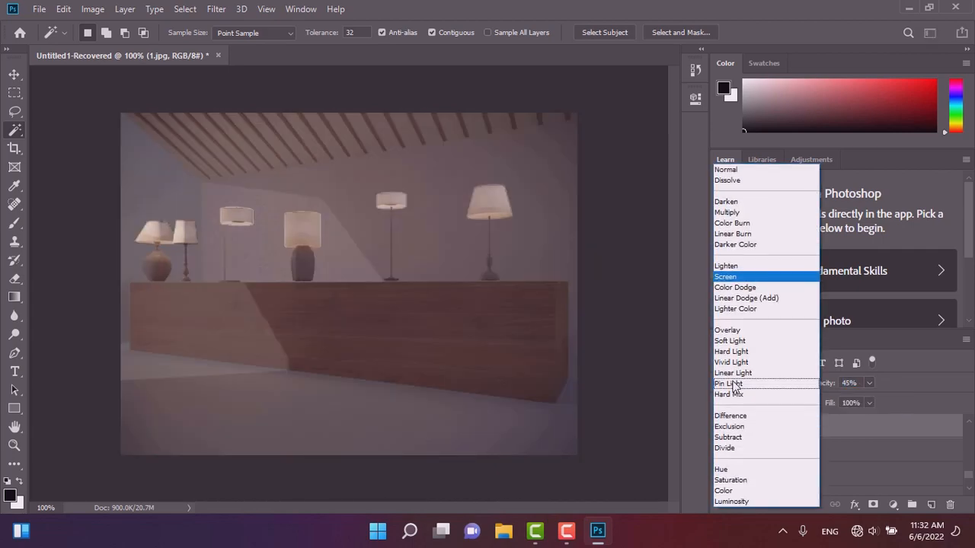
left_click(727, 212)
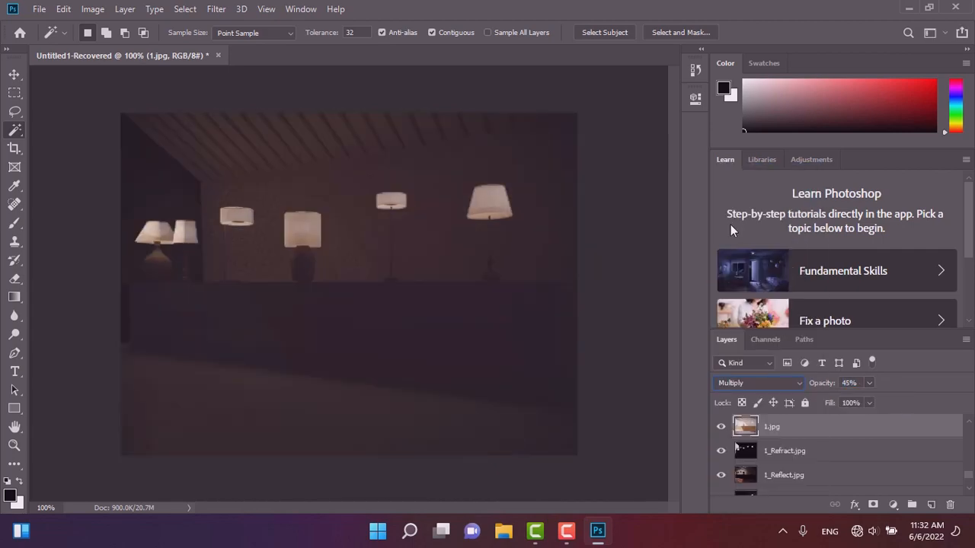
Try the 1.jpg layer at about 66% opacity, then return it to about 45%.
left_click(869, 383)
left_click_drag(868, 399, 906, 404)
left_click(745, 386)
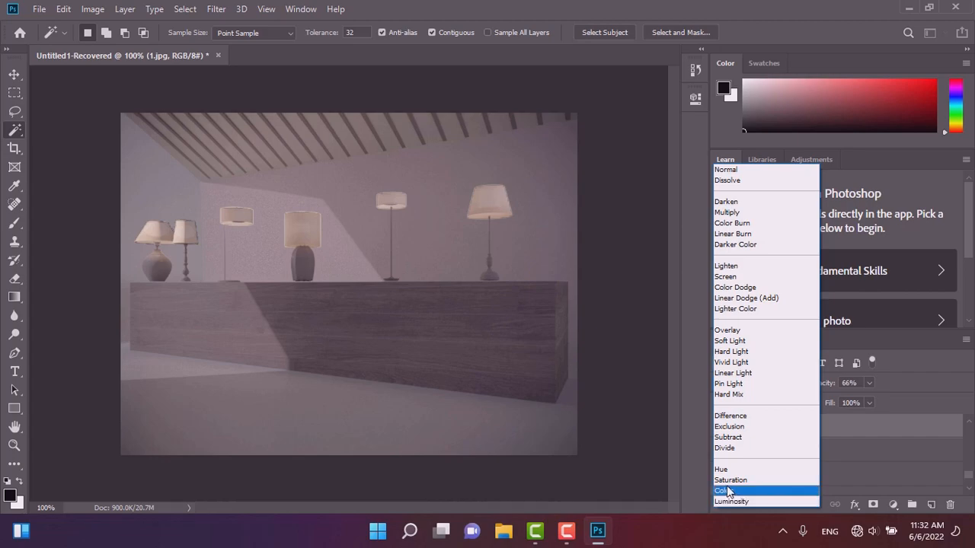
left_click(731, 213)
left_click_drag(868, 384, 855, 401)
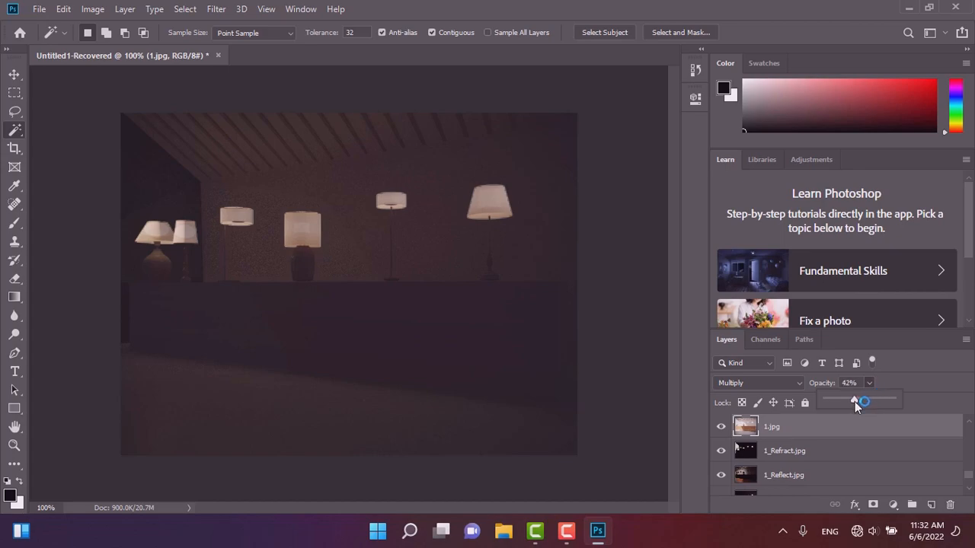
Set the 1_CoronaLight006 layer's blend mode to Multiply.
scroll(781, 466, "down", 1)
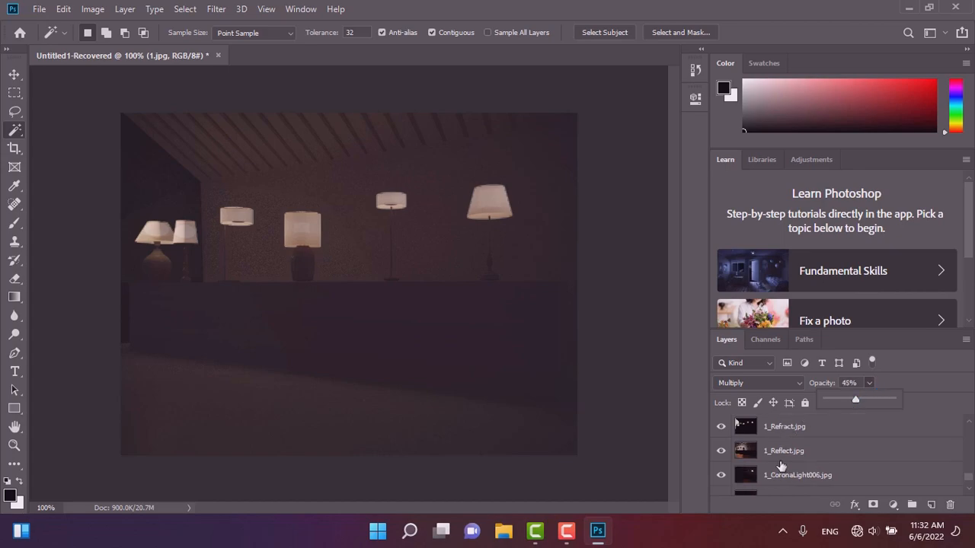
left_click(788, 428)
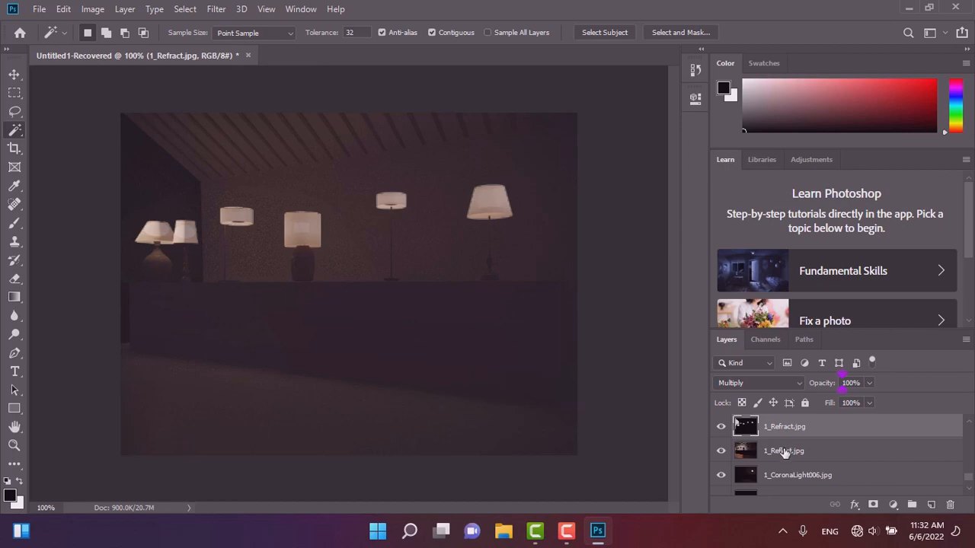
left_click(785, 452)
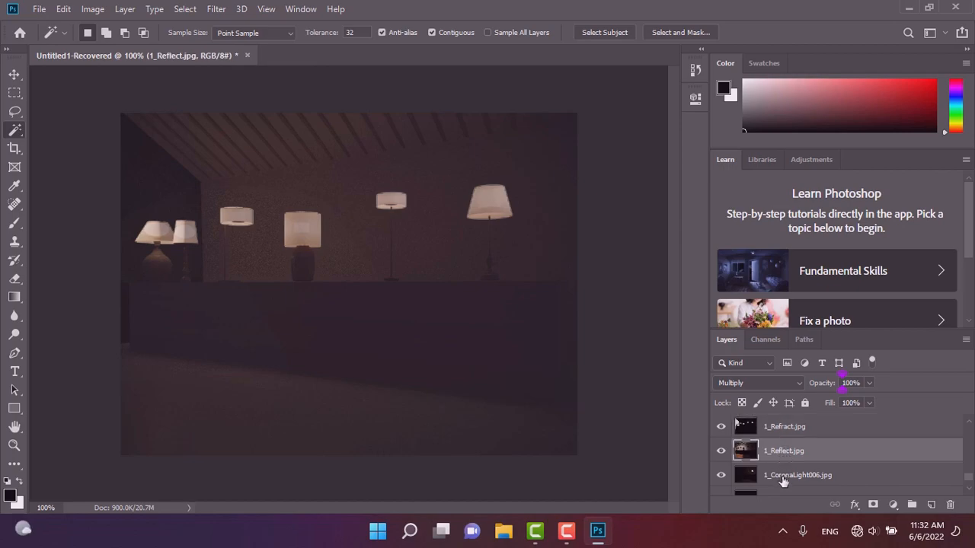
left_click(783, 479)
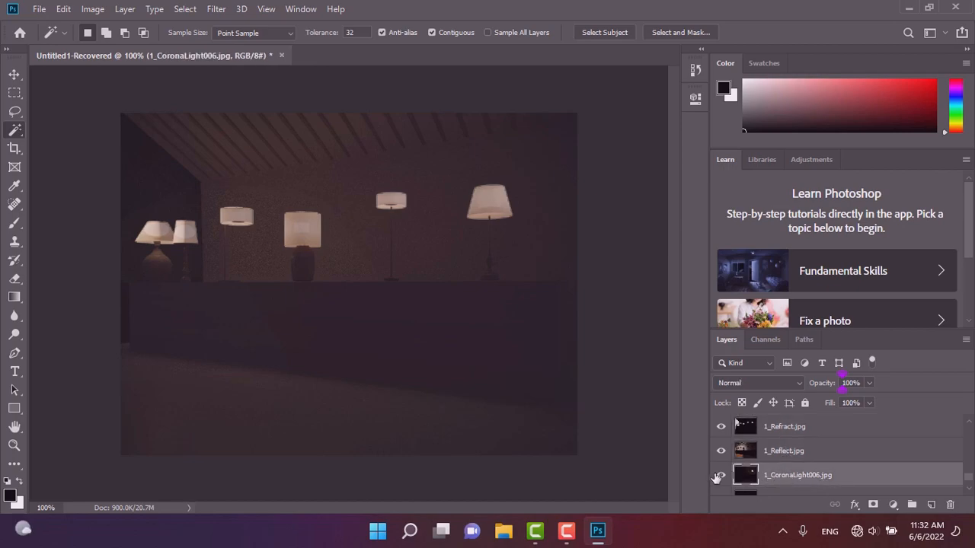
left_click(720, 477)
scroll(844, 476, "down", 1)
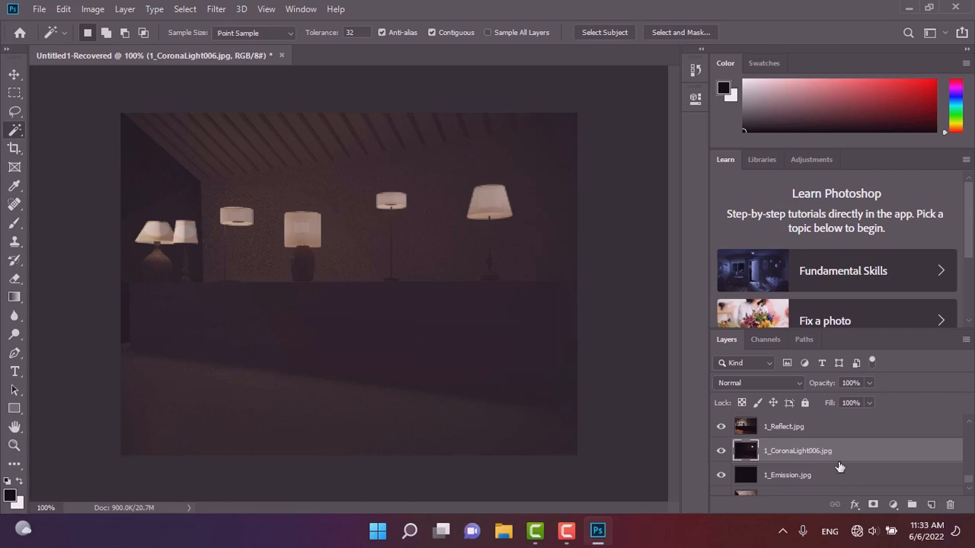
left_click(768, 387)
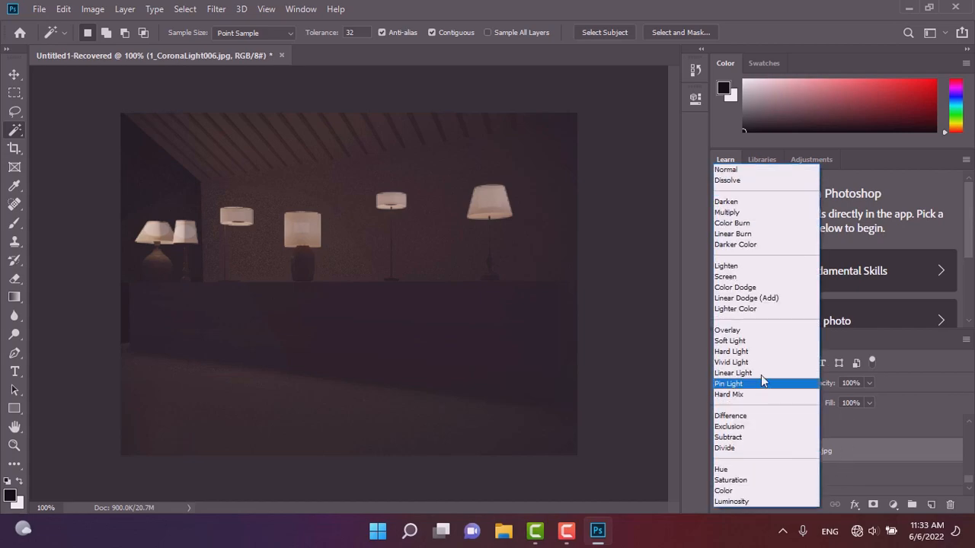
left_click(723, 213)
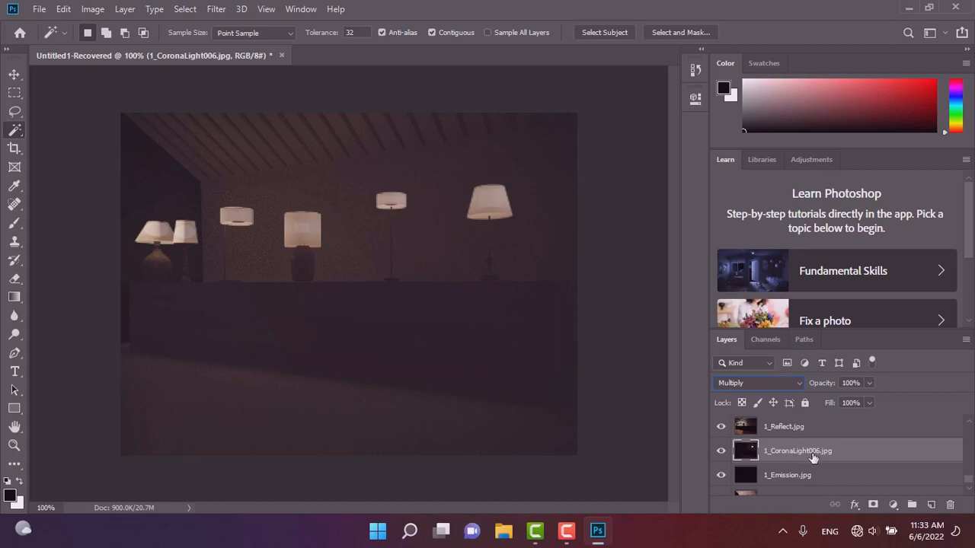
Switch the 1_CoronaLight006 layer to Screen and lower its opacity to about 20%.
left_click_drag(804, 459, 798, 489)
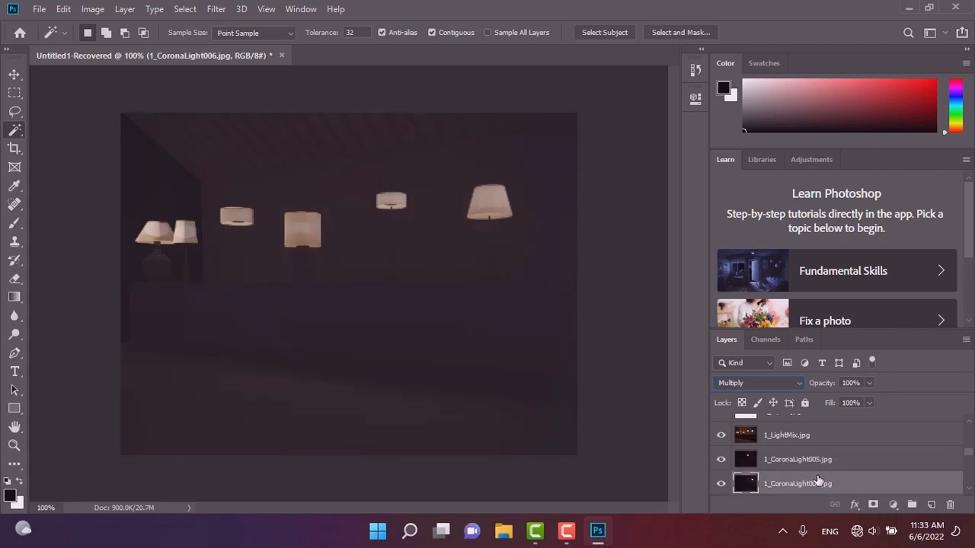
left_click(754, 384)
left_click(722, 275)
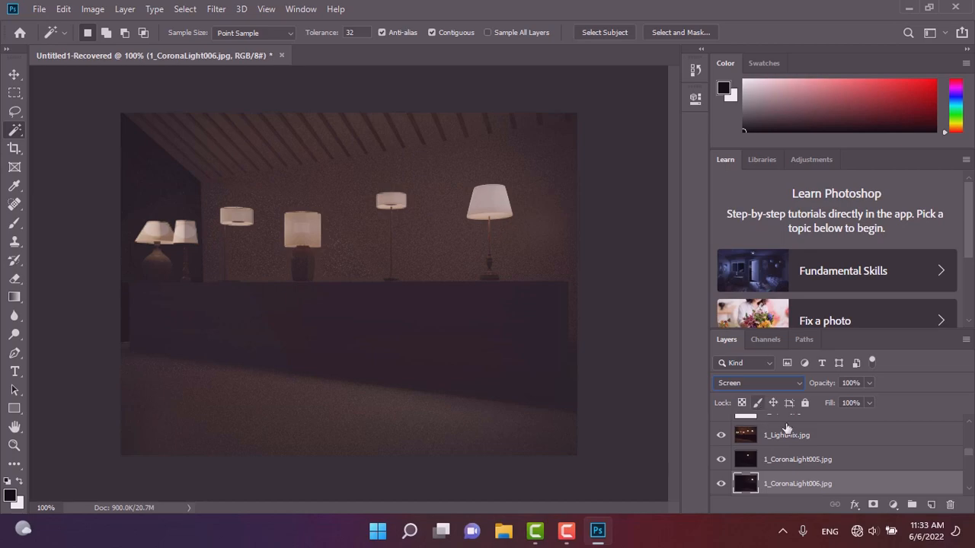
left_click(869, 383)
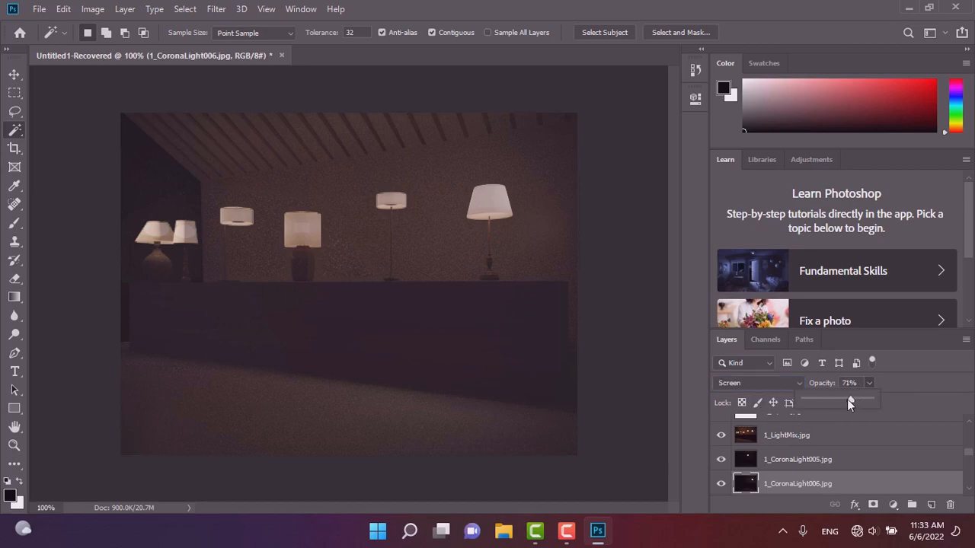
left_click_drag(819, 407, 817, 407)
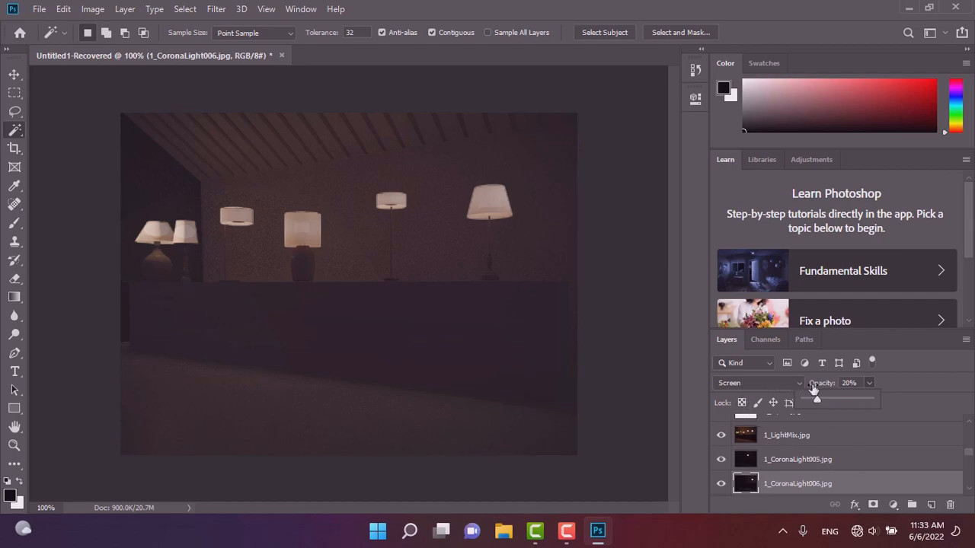
Reapply Screen to the 1_CoronaLight006 layer and set its opacity to about 15%.
left_click(750, 384)
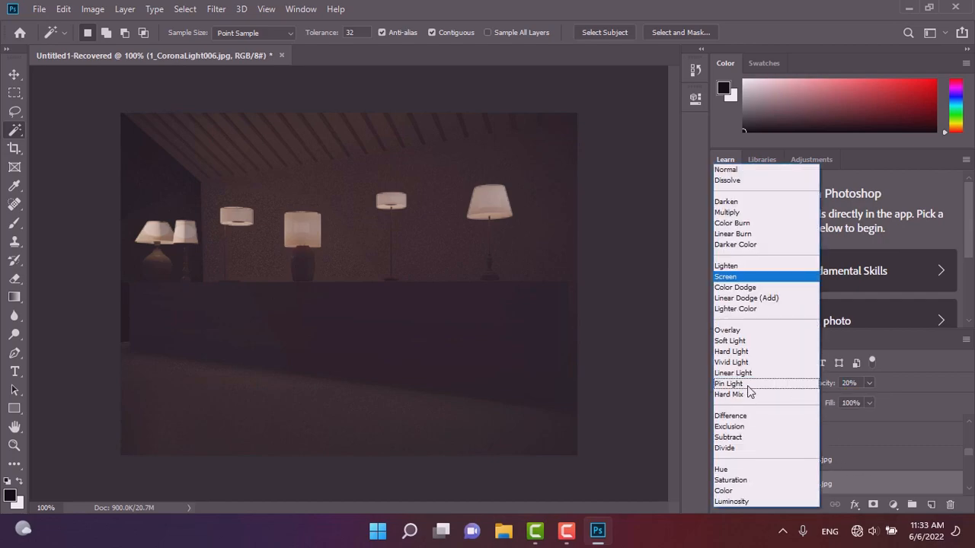
left_click(724, 276)
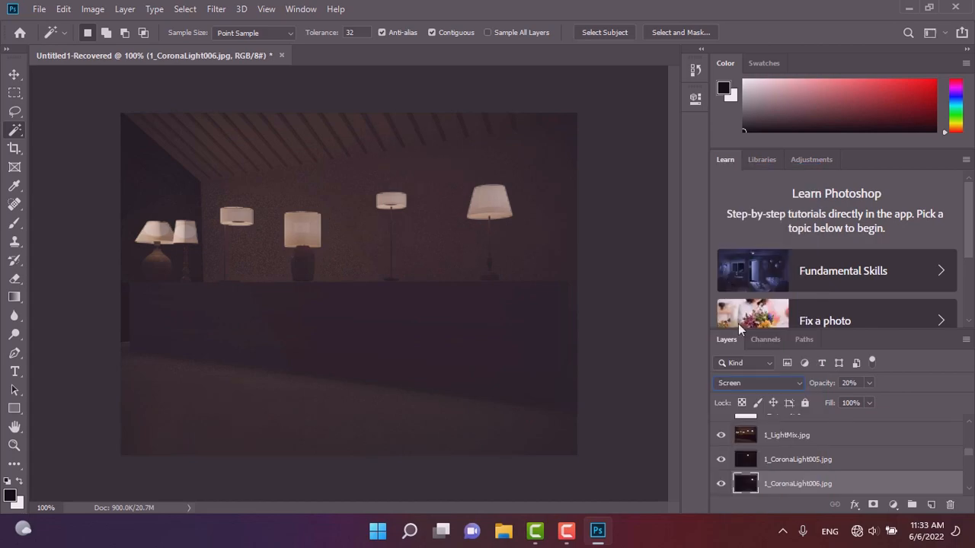
left_click(868, 403)
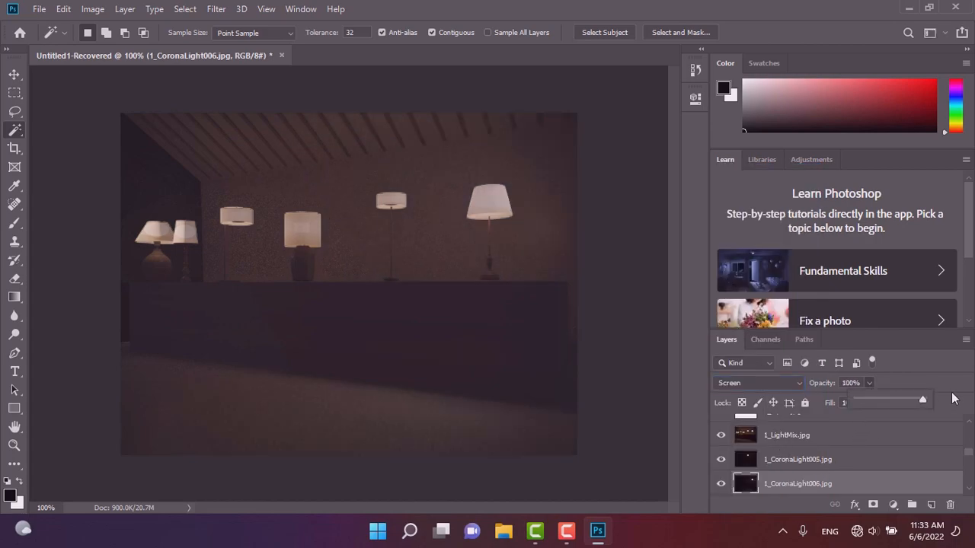
left_click_drag(922, 399, 868, 409)
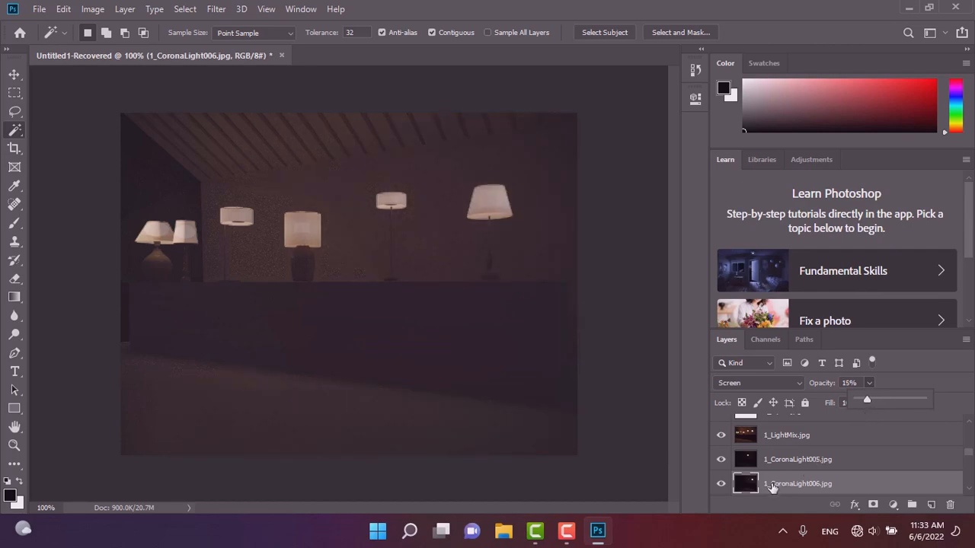
Set the 1_Environment layer's opacity to about 38%.
left_click(721, 484)
left_click(722, 485)
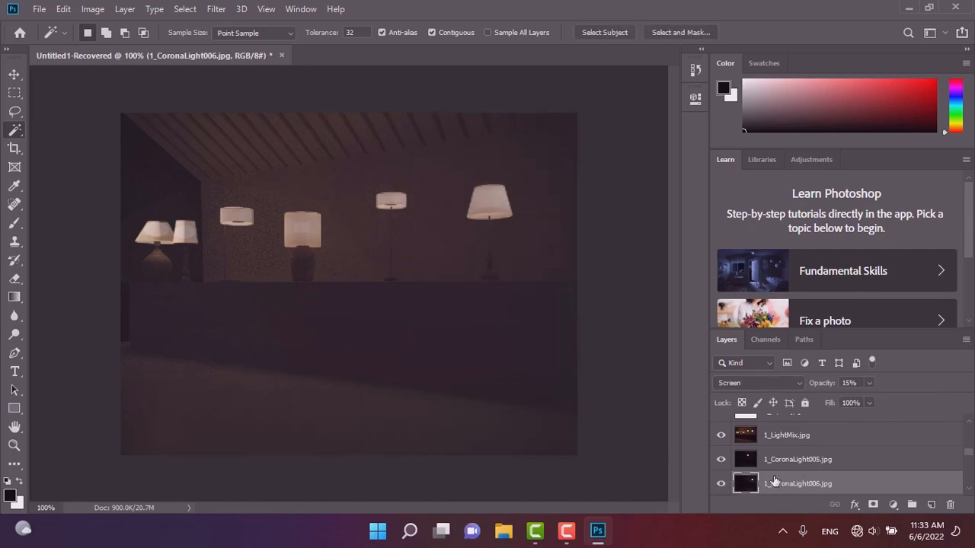
scroll(769, 480, "down", 3)
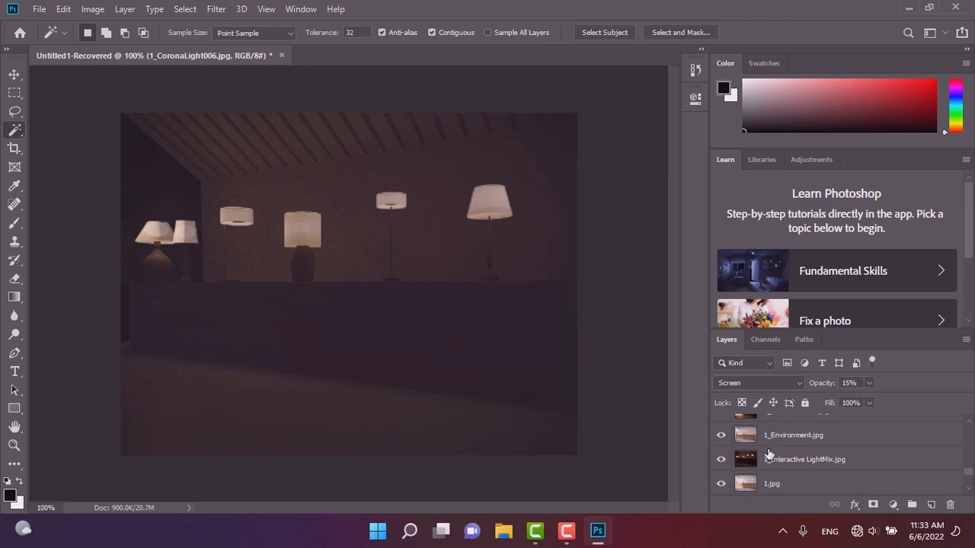
left_click(774, 439)
left_click(869, 385)
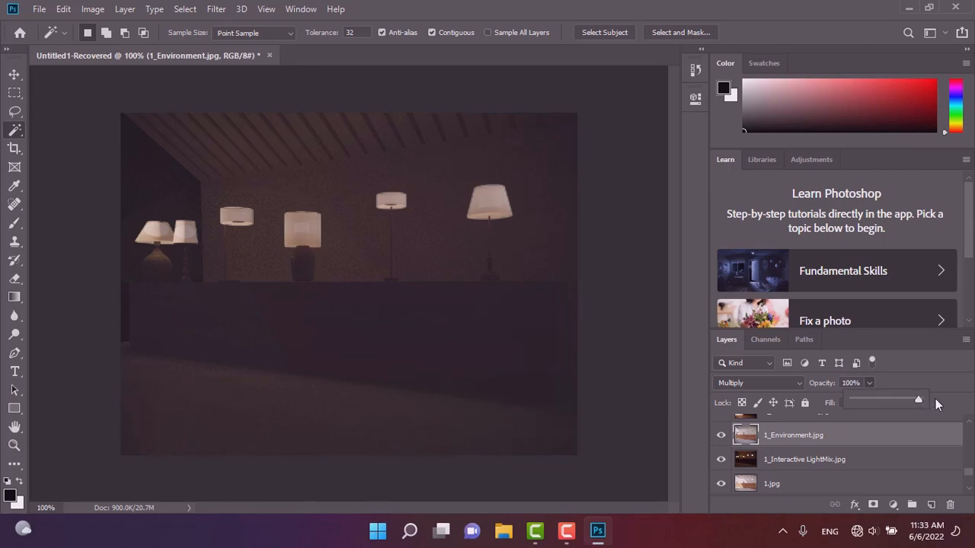
left_click_drag(869, 399, 878, 398)
Change the 1_Environment layer's blend mode to Pin Light.
left_click(734, 385)
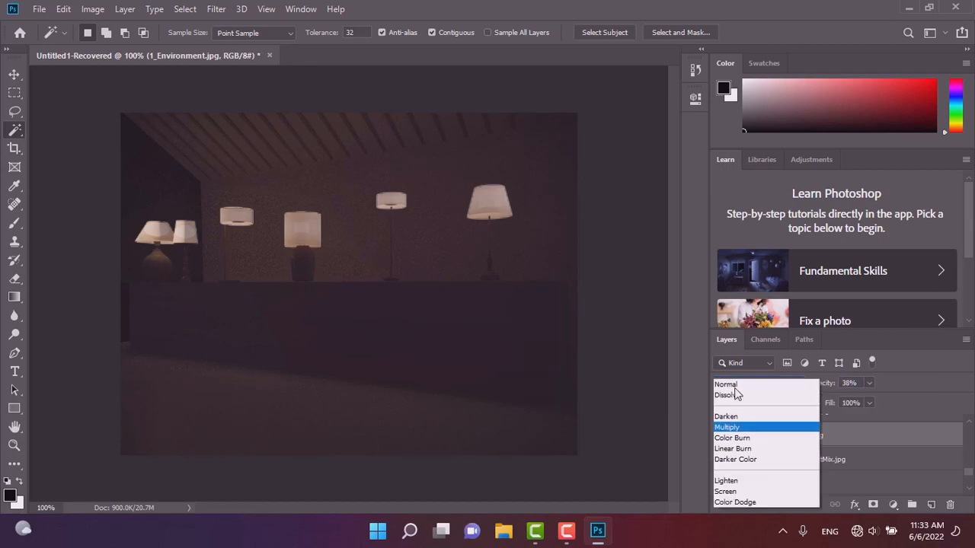
left_click(873, 382)
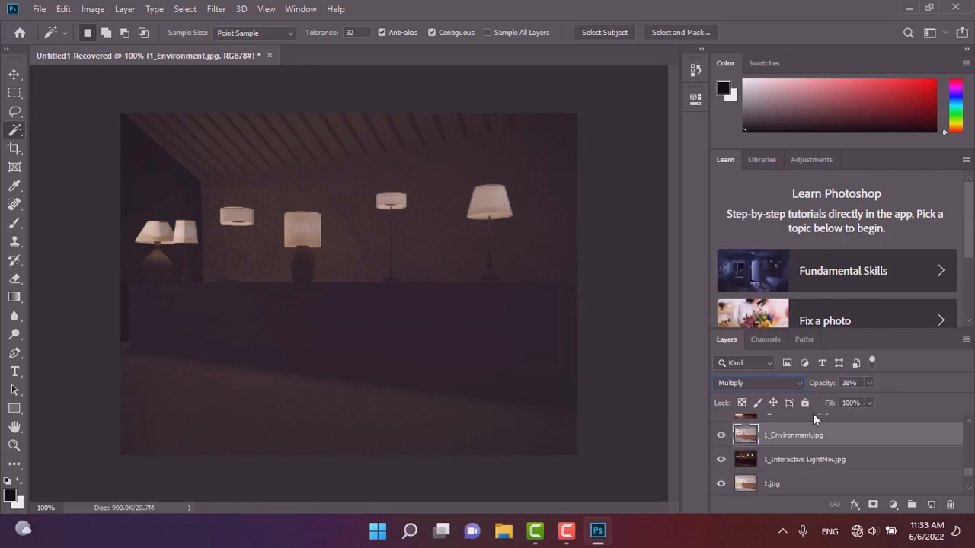
left_click(747, 384)
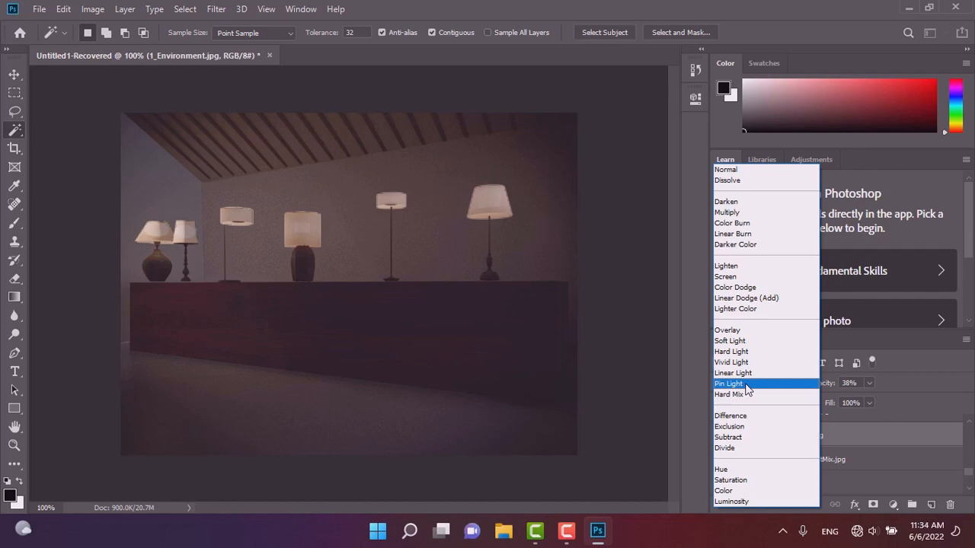
left_click(745, 386)
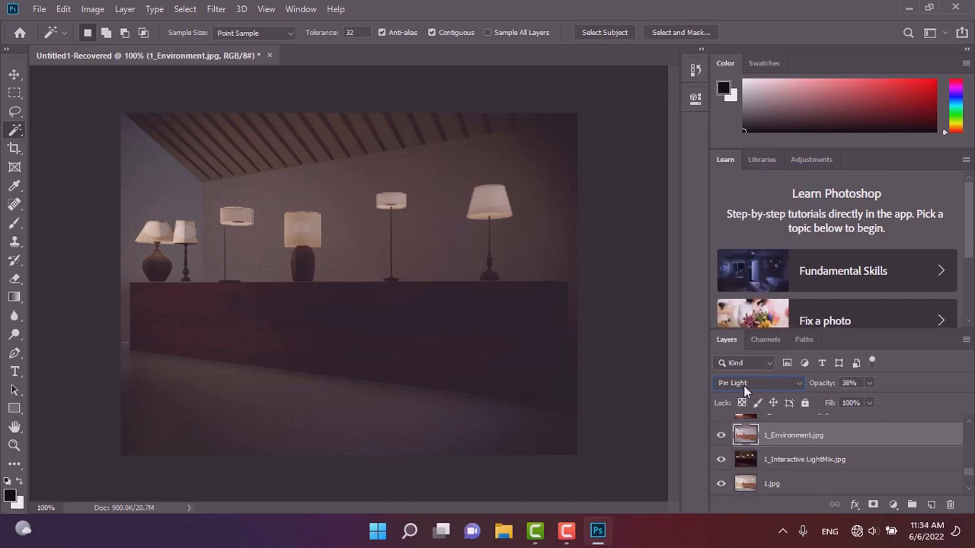
left_click(803, 459)
left_click(721, 459)
scroll(784, 460, "down", 2)
scroll(788, 463, "down", 2)
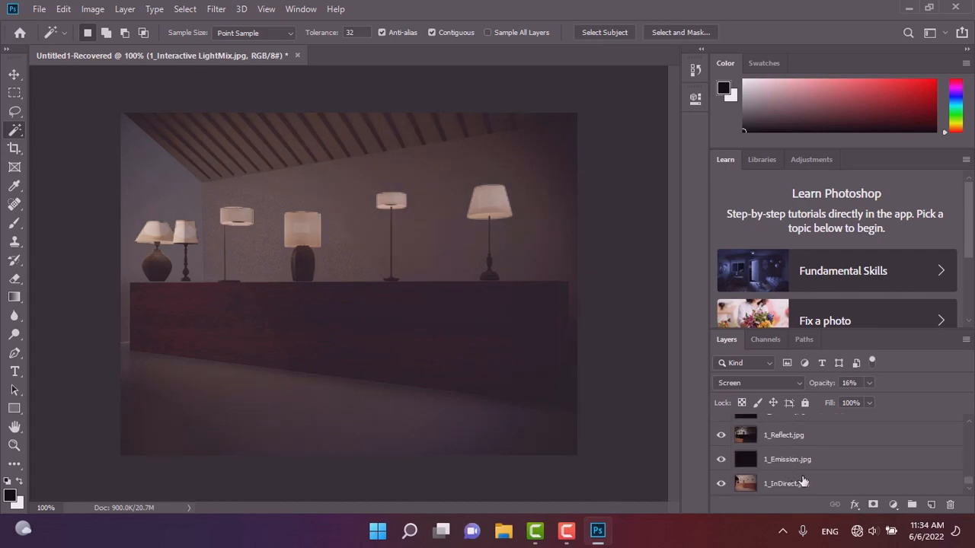
Move the 1_InDirect layer higher in the layer stack.
left_click(776, 485)
left_click_drag(768, 486, 769, 417)
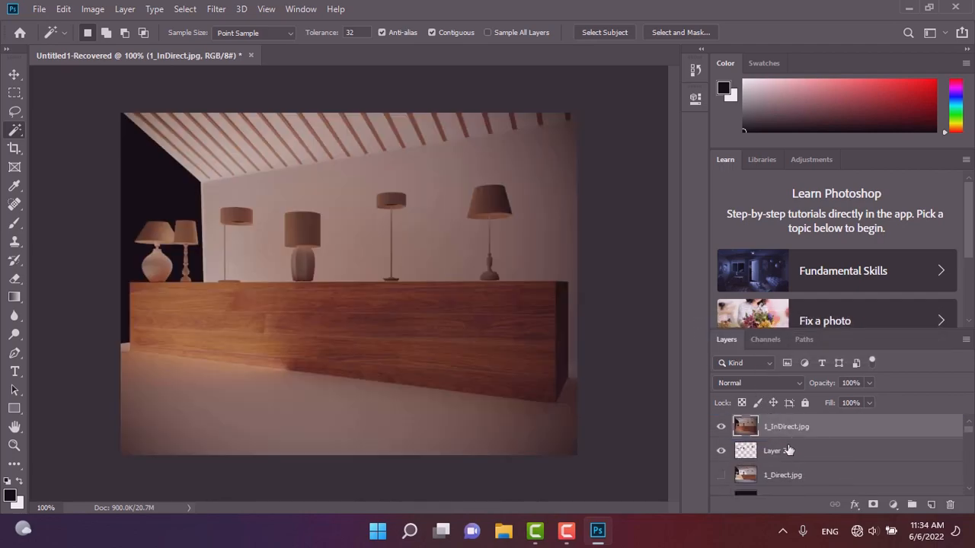
Lower the 1_InDirect layer's opacity slightly and hide the layer.
left_click(869, 383)
left_click_drag(830, 407, 812, 409)
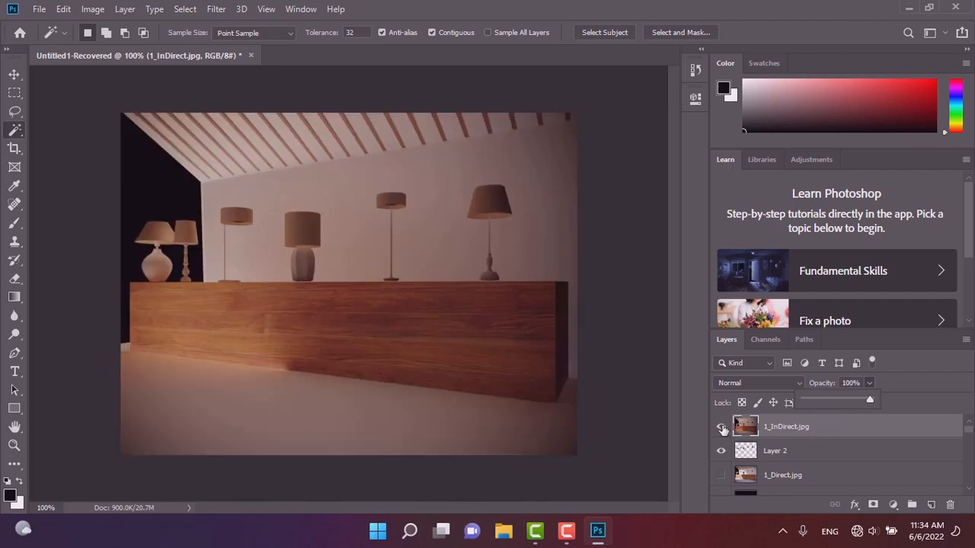
left_click(721, 429)
Show the 1_Instance_ID layer.
scroll(738, 478, "down", 2)
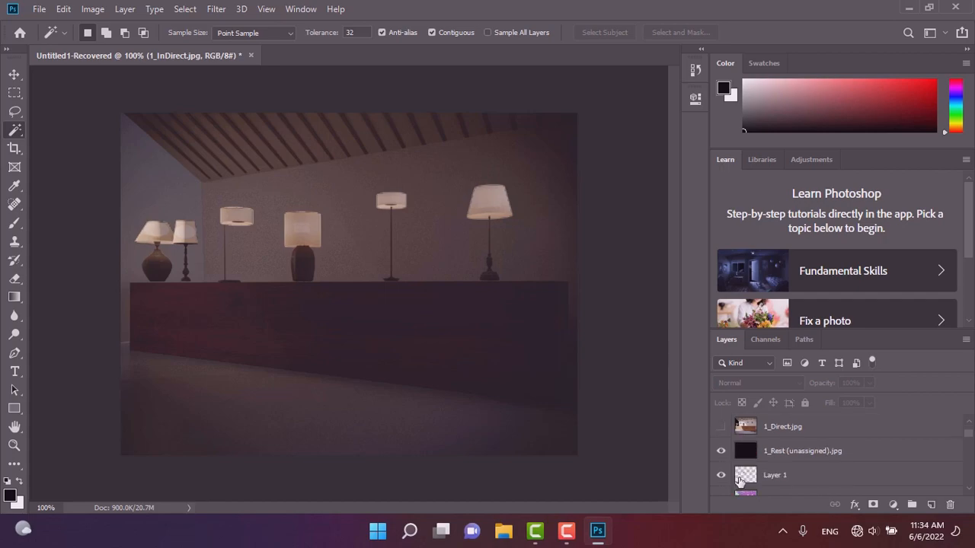
scroll(739, 478, "down", 1)
left_click(720, 475)
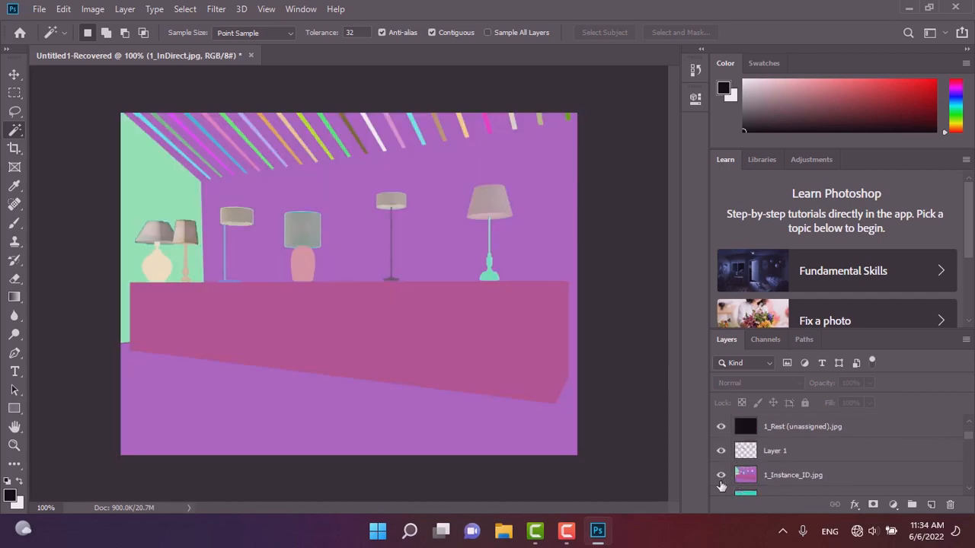
Select the counter area on the 1_Instance_ID pass and hide that layer.
left_click(742, 476)
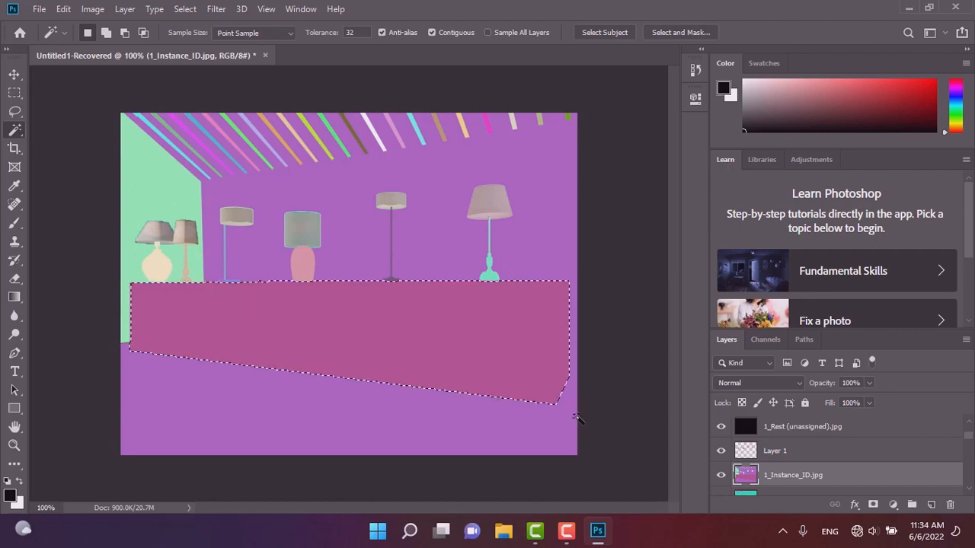
left_click(720, 475)
scroll(769, 450, "up", 3)
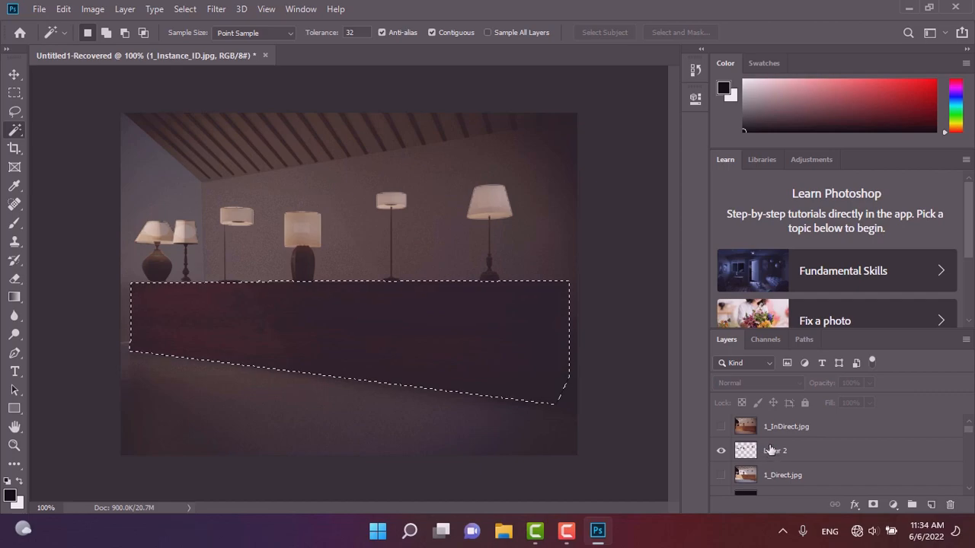
Show and select the 1_InDirect layer, then hide it again.
left_click(721, 427)
left_click(772, 431)
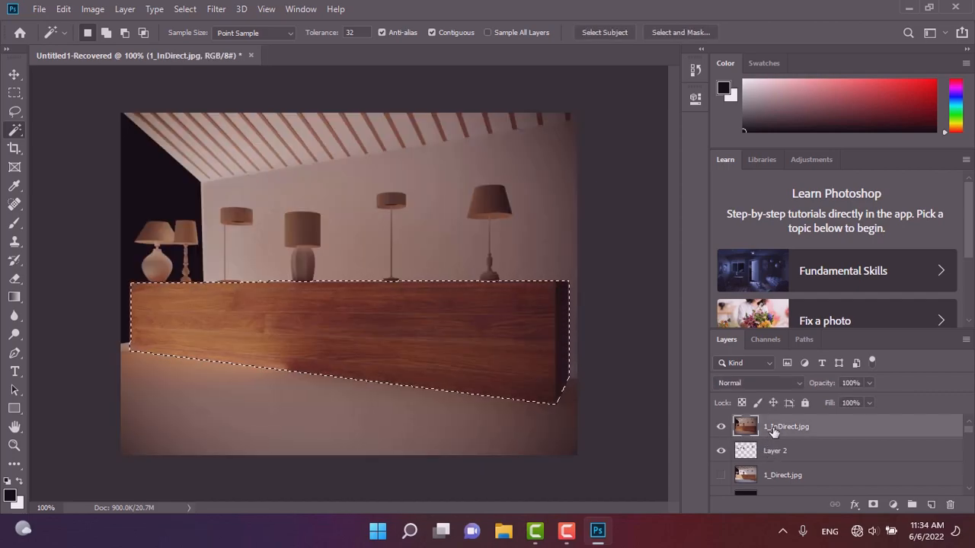
right_click(773, 431)
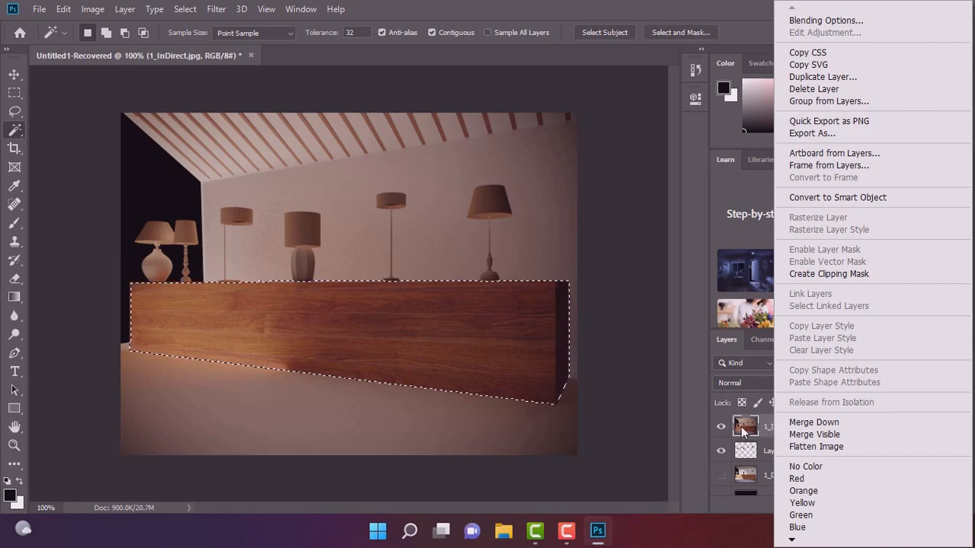
left_click(750, 432)
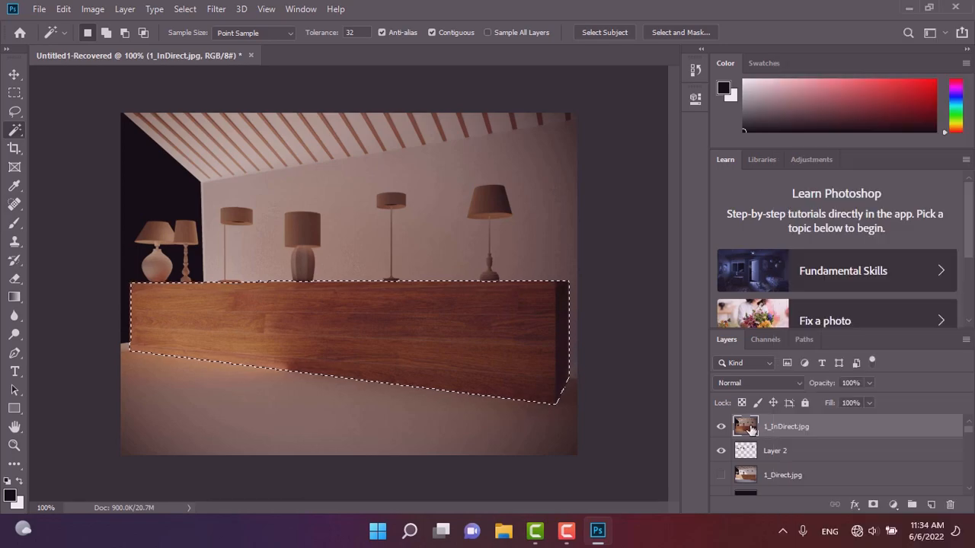
left_click(721, 451)
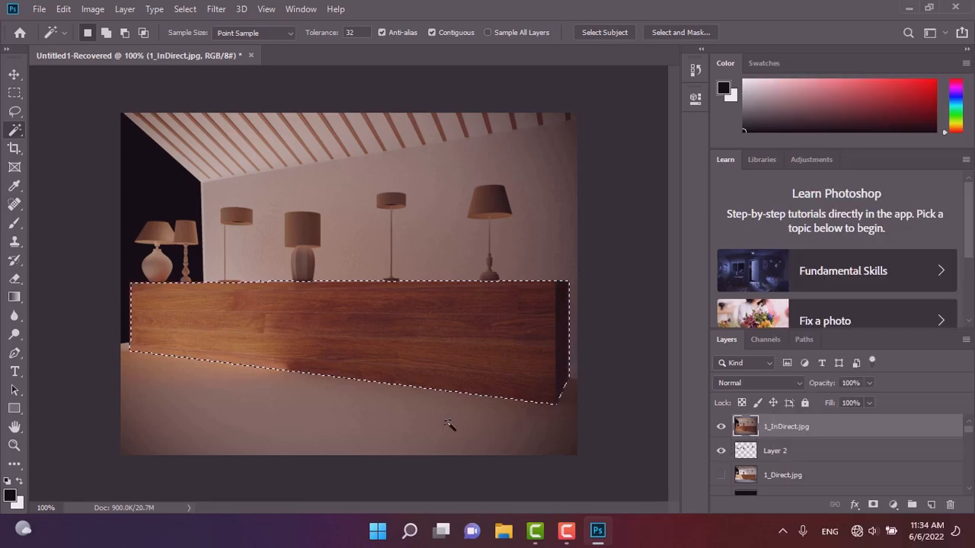
left_click(721, 426)
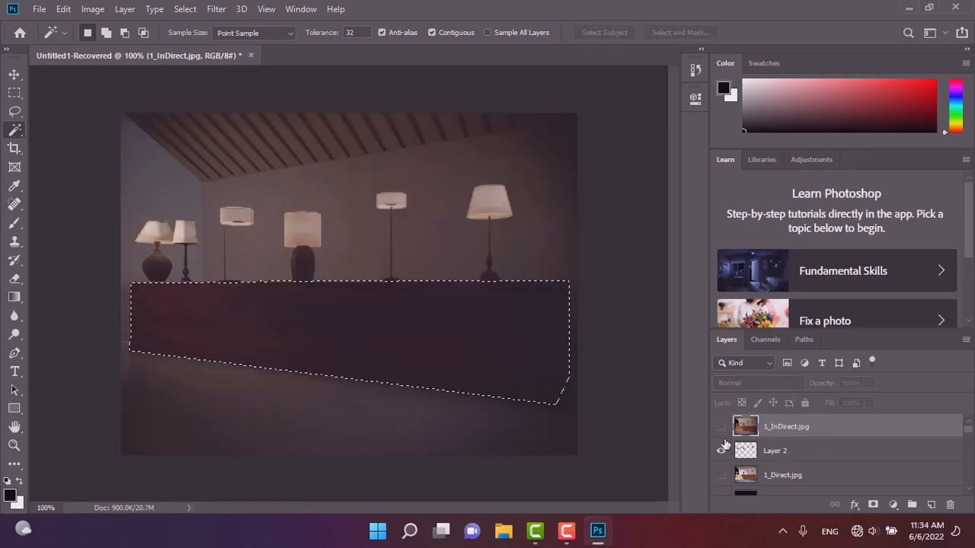
Show the 1_Material_ID layer and try a magic wand selection of the floor, then undo it.
scroll(729, 449, "down", 2)
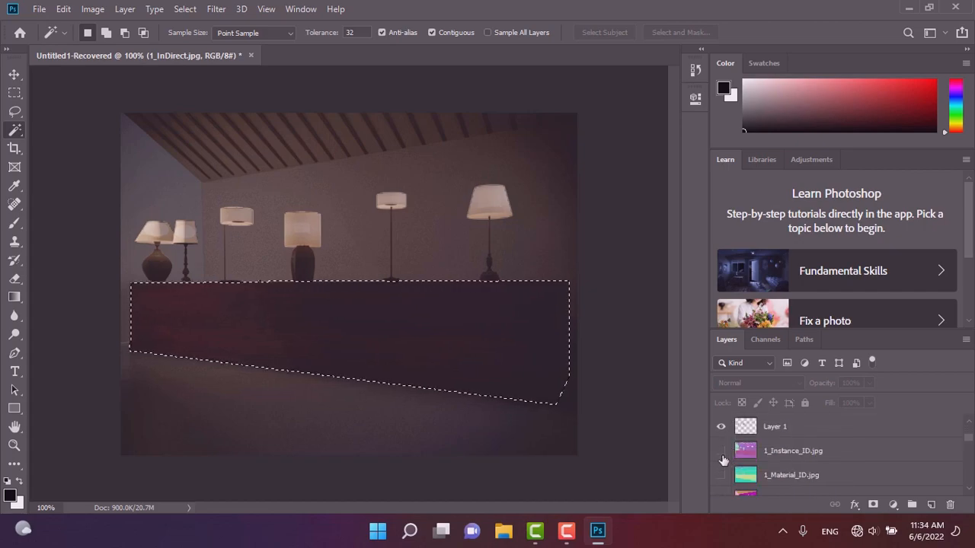
left_click(721, 475)
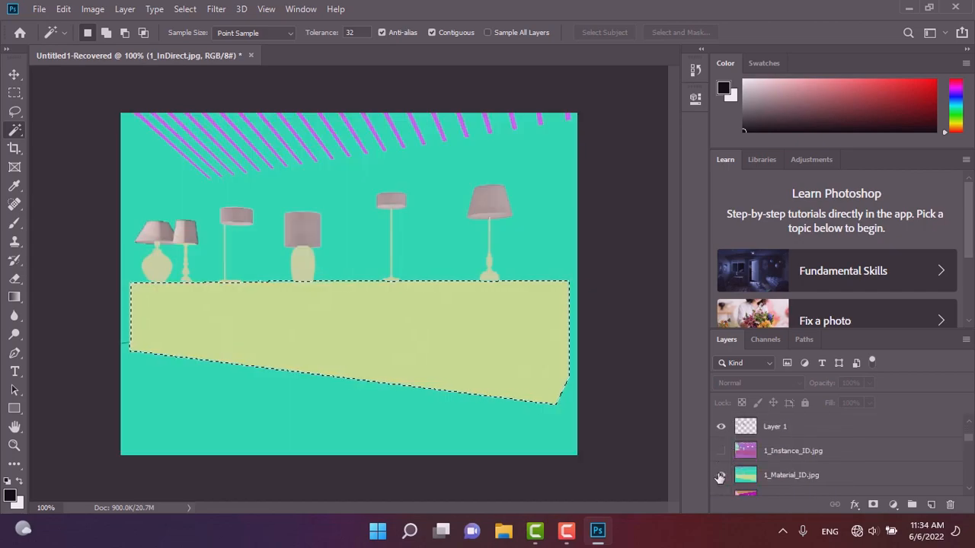
left_click(281, 421, "shift")
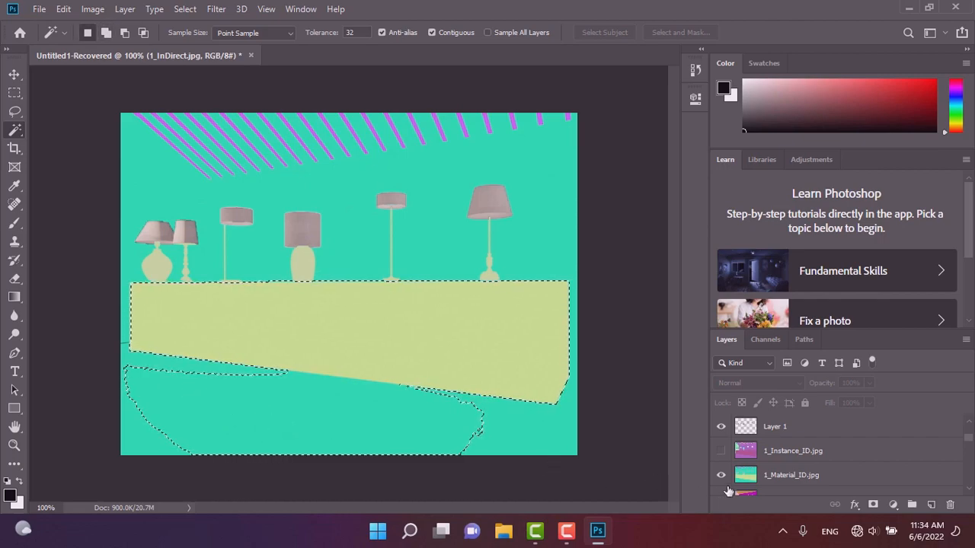
key("ctrl+z")
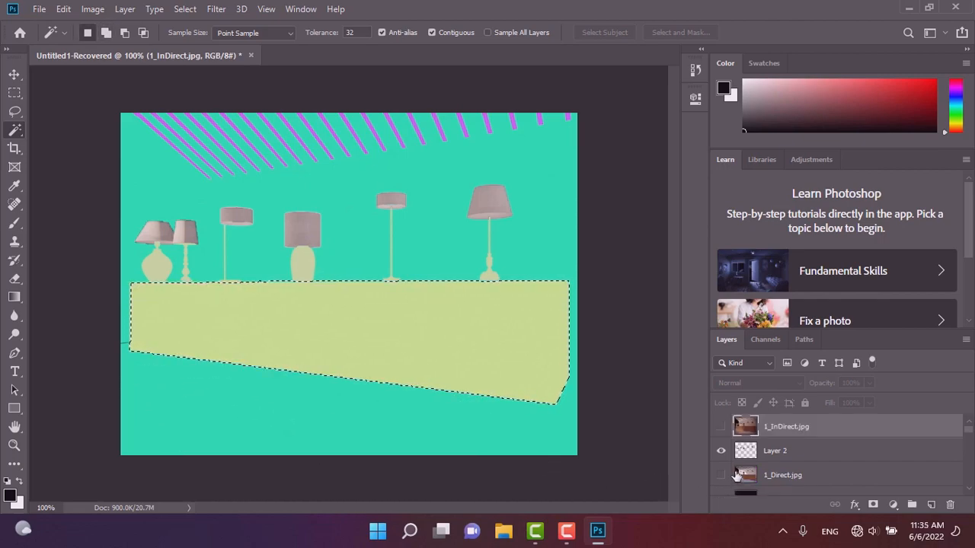
Select the wall and floor colour region on the 1_Material_ID layer with the Magic Wand, then hide the layer.
scroll(735, 475, "down", 2)
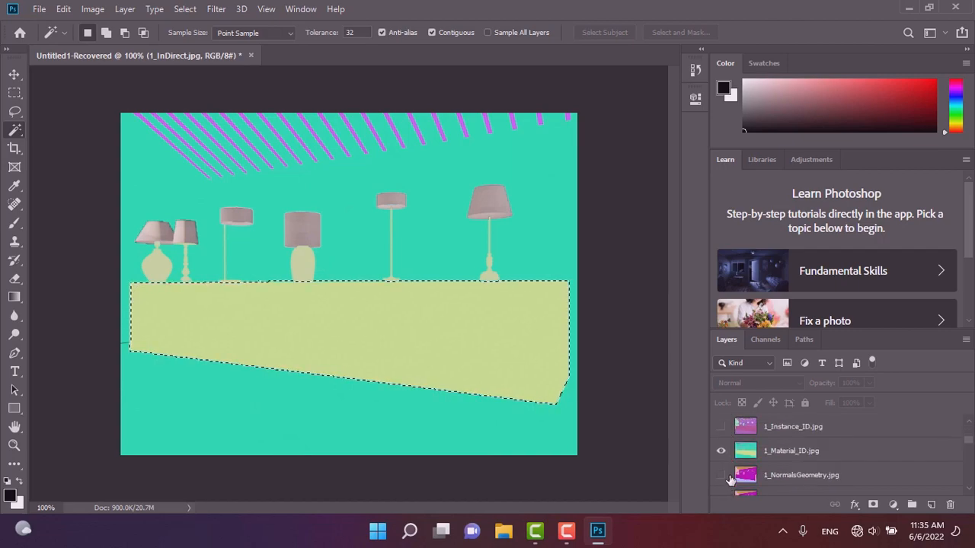
left_click(737, 455)
left_click(436, 430)
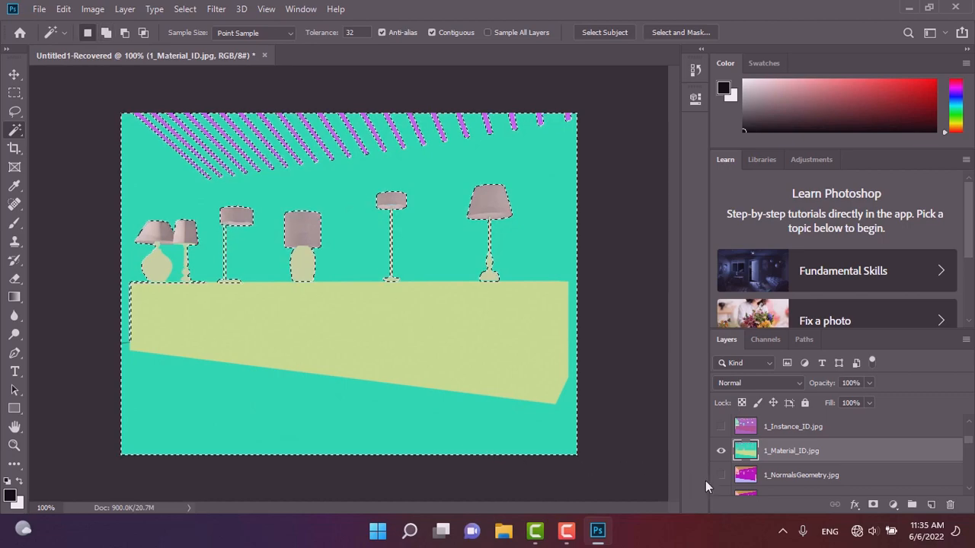
left_click(721, 451)
Show the 1_InDirect layer and copy the selected region onto a new layer.
scroll(727, 450, "up", 2)
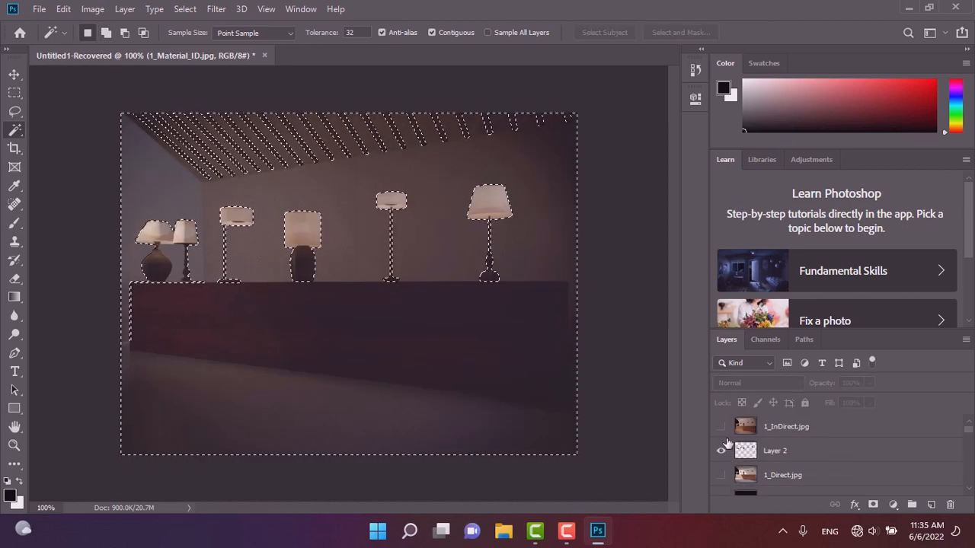
left_click(720, 427)
left_click(785, 427)
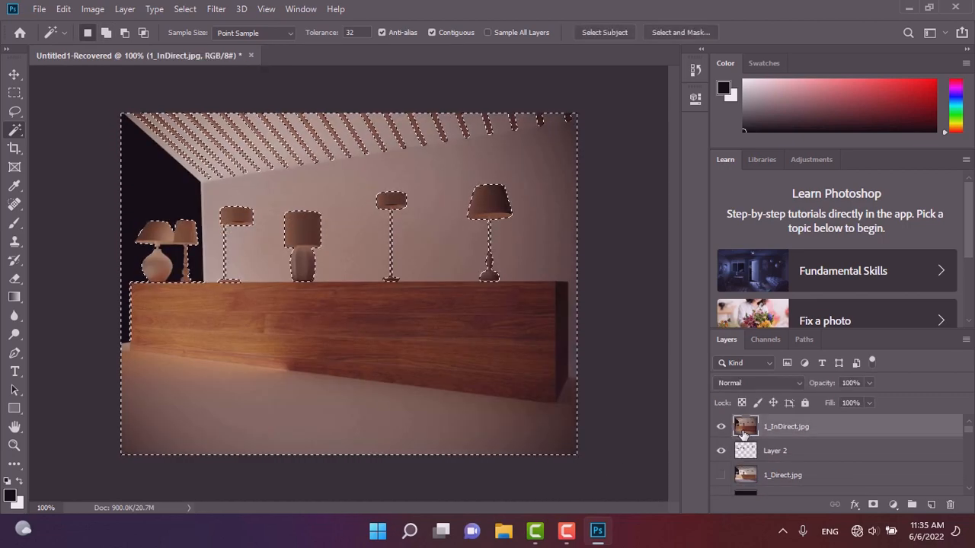
right_click(367, 346)
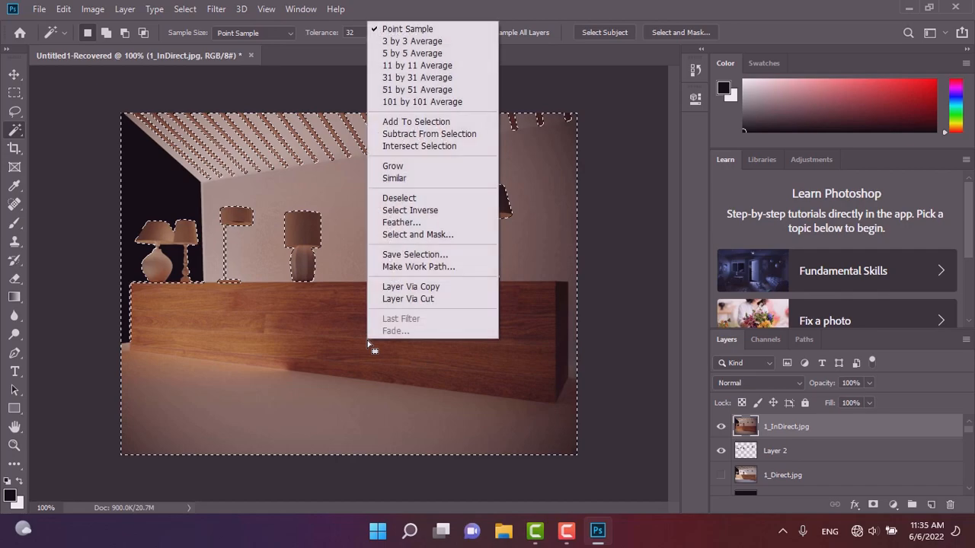
left_click(445, 287)
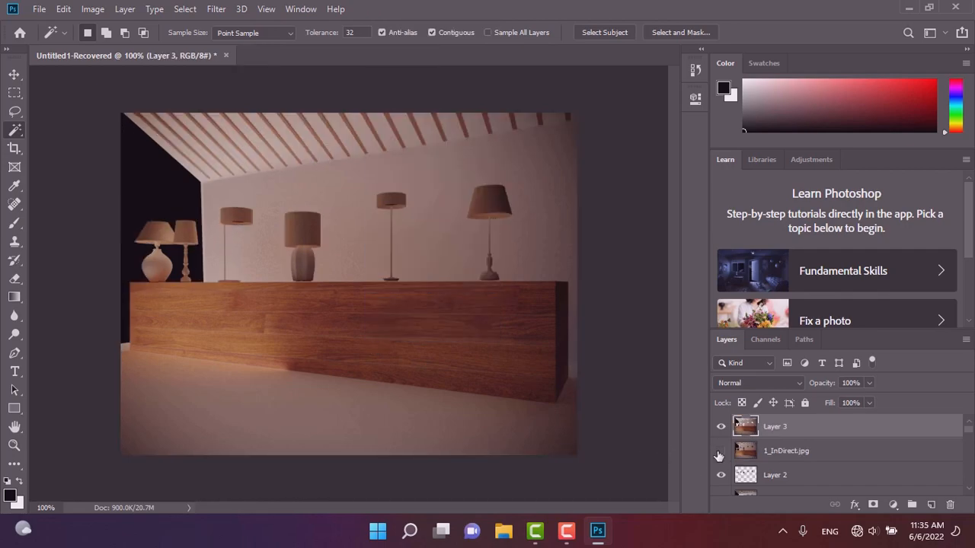
Hide the 1_InDirect layer and set the new layer's blend mode to Screen.
left_click(719, 452)
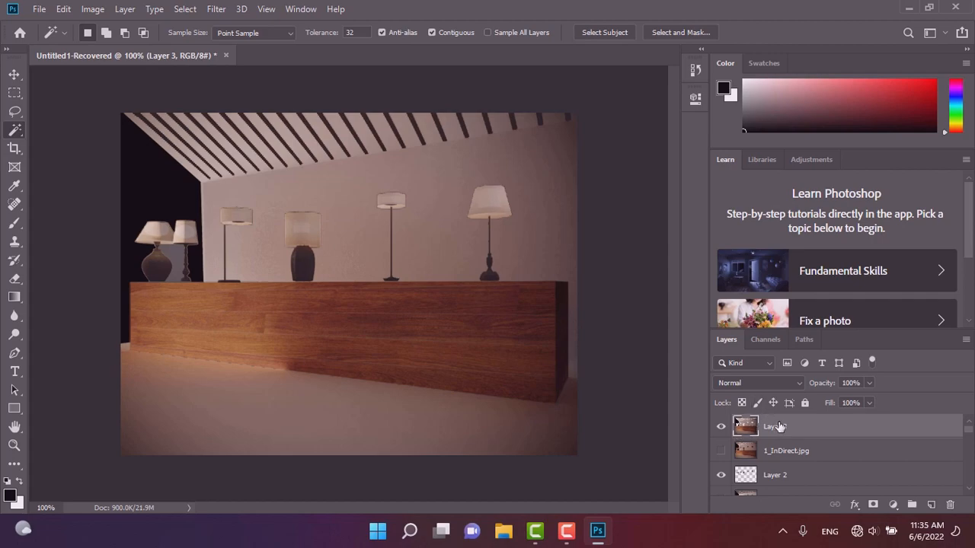
left_click(769, 382)
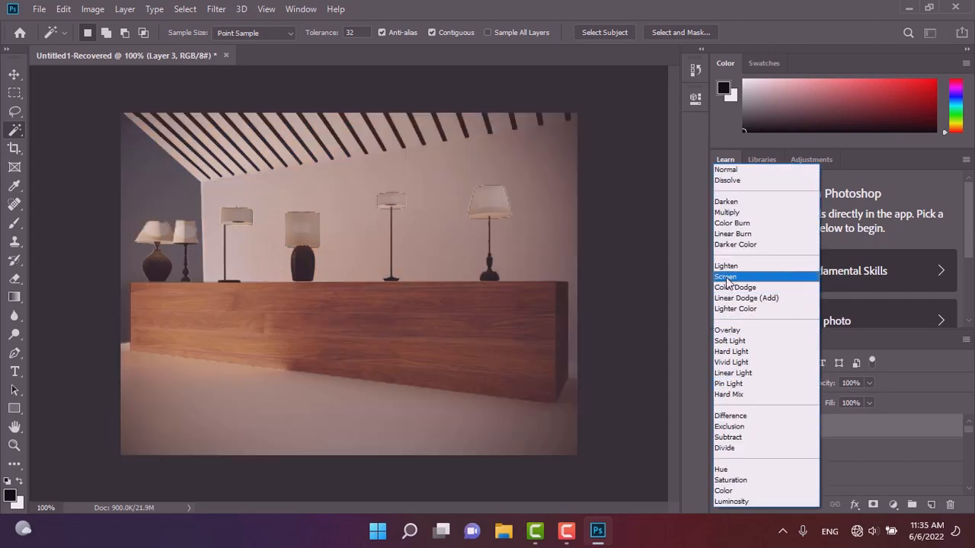
left_click(725, 278)
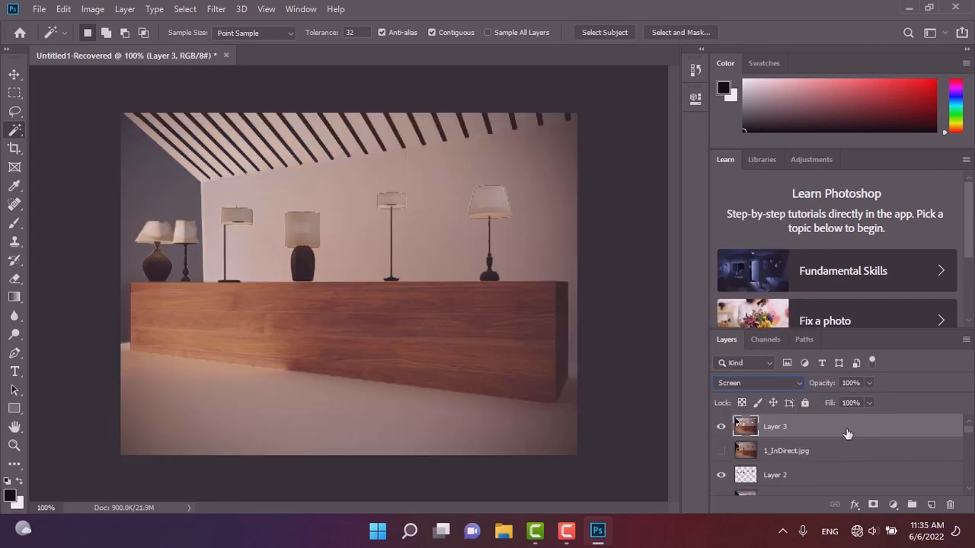
Lower the new layer's opacity to 25%.
left_click(868, 385)
left_click_drag(836, 400, 826, 403)
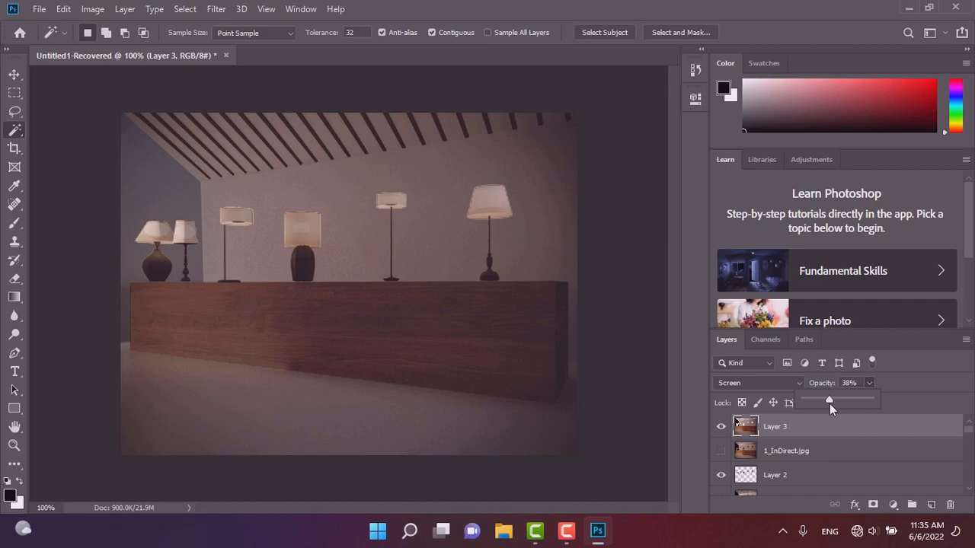
left_click_drag(823, 404, 820, 404)
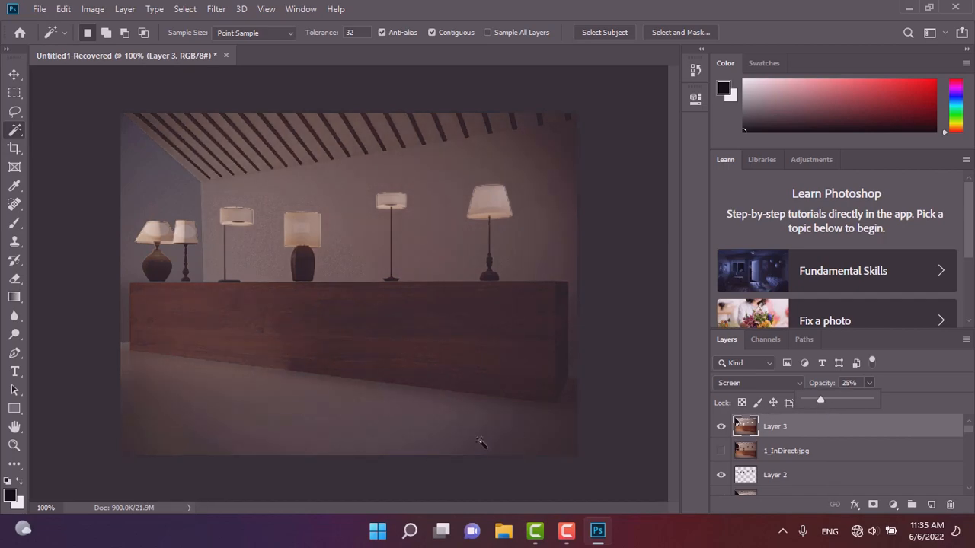
Toggle the new layer's visibility to compare the effect.
left_click(719, 427)
left_click(720, 427)
left_click(720, 427)
left_click(720, 427)
Cycle through the new layer's blend modes and settle on Darken.
left_click(759, 383)
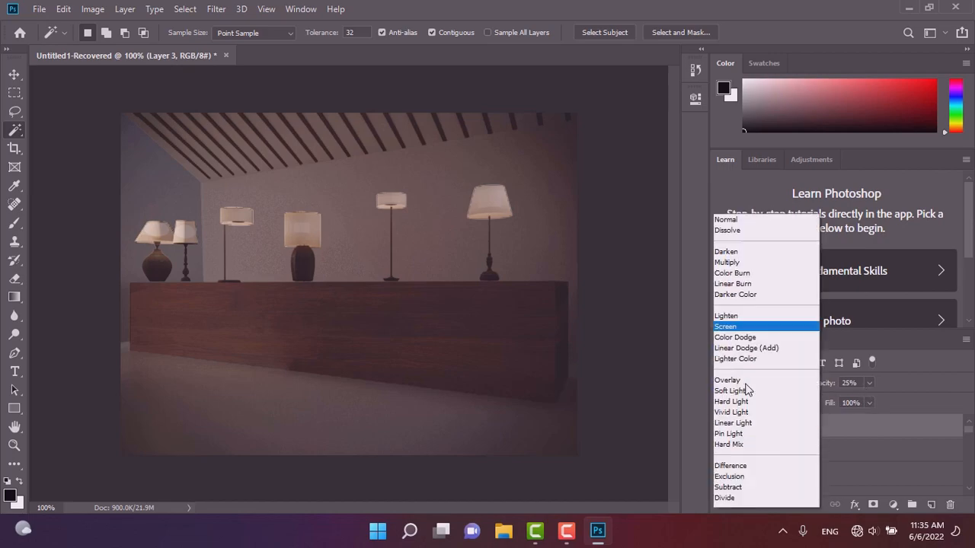
left_click(726, 203)
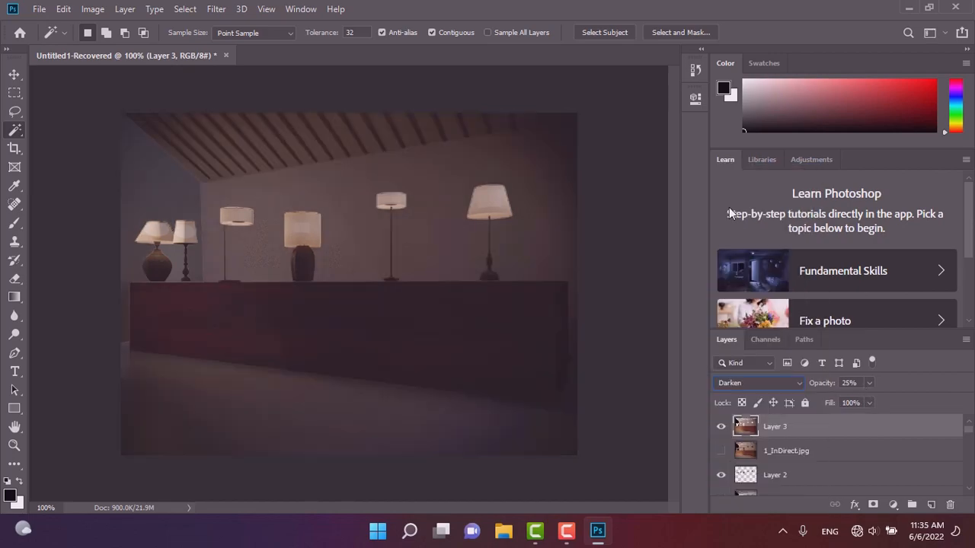
key("Down")
key("Down")
key("Down")
key("Down")
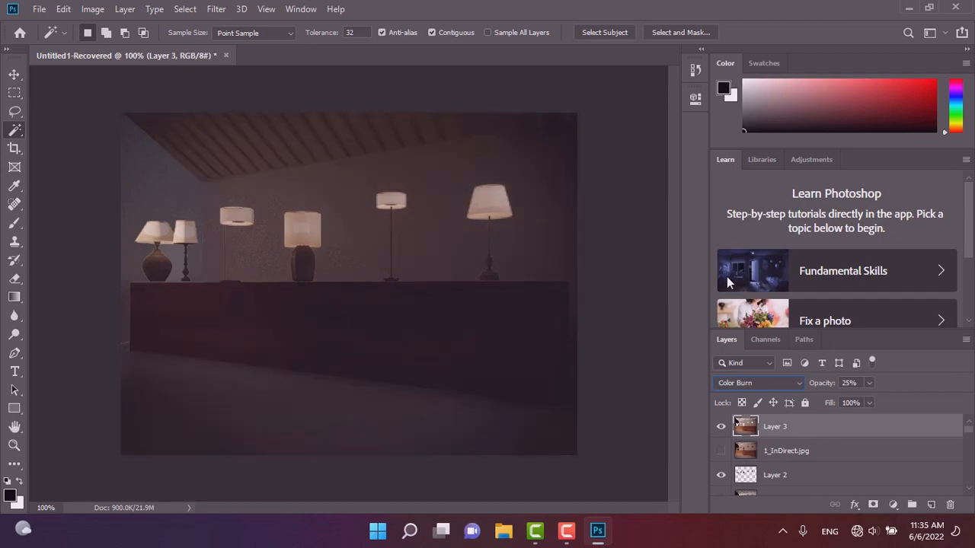
key("Down")
key("Down")
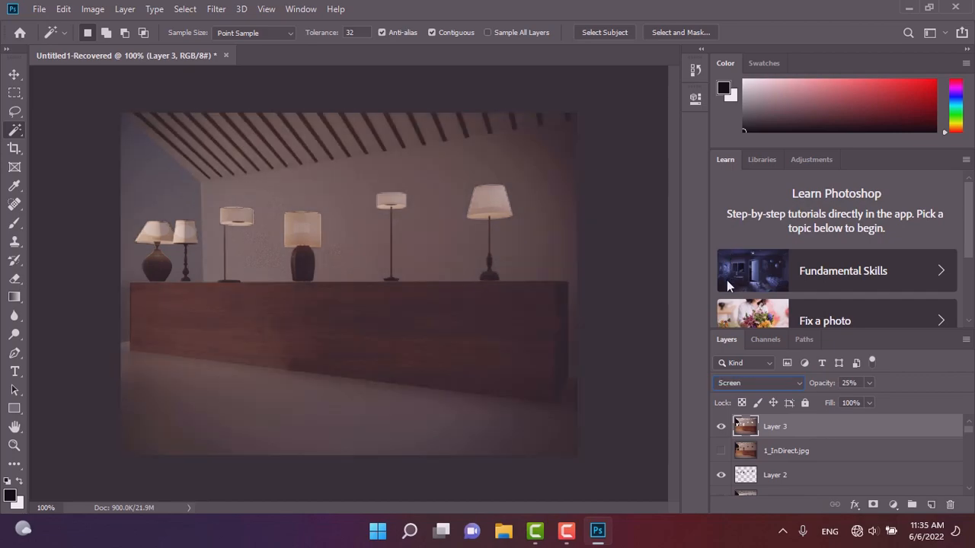
key("Down")
key("Down")
key("Down")
key("Down")
key("Down")
key("Down")
key("Down")
key("Down")
key("Down")
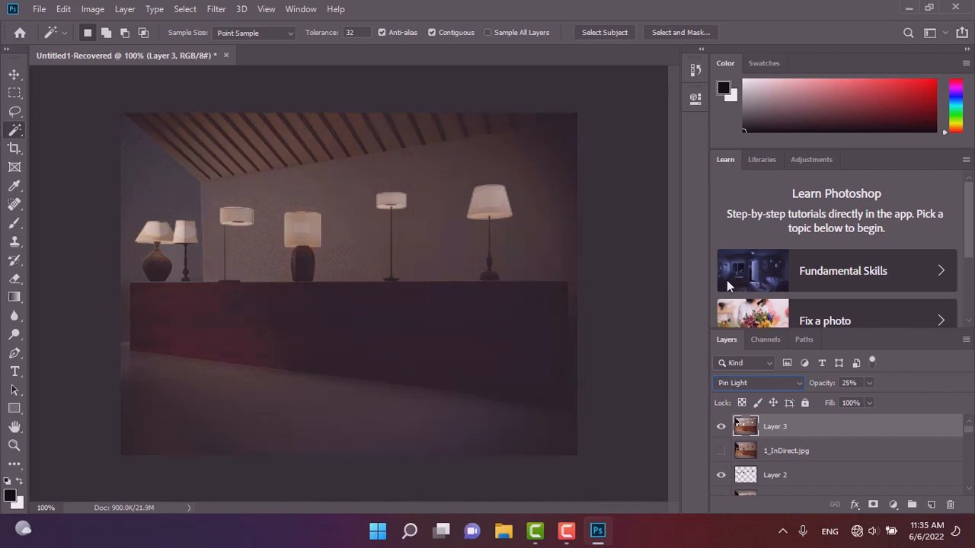
key("Down")
key("Down")
key("Down")
key("Down")
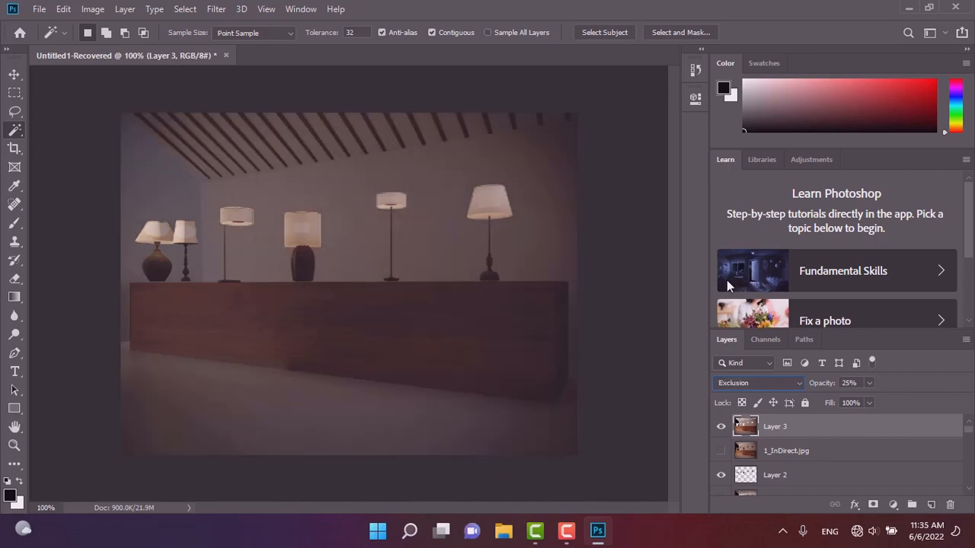
key("Down")
key("Down")
key("Down")
key("Down")
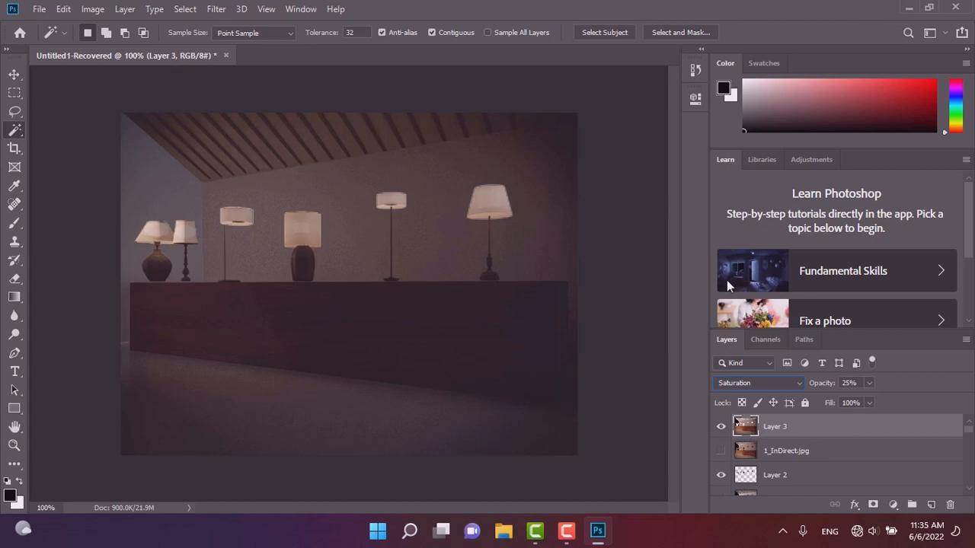
key("Up")
key("Down")
key("Down")
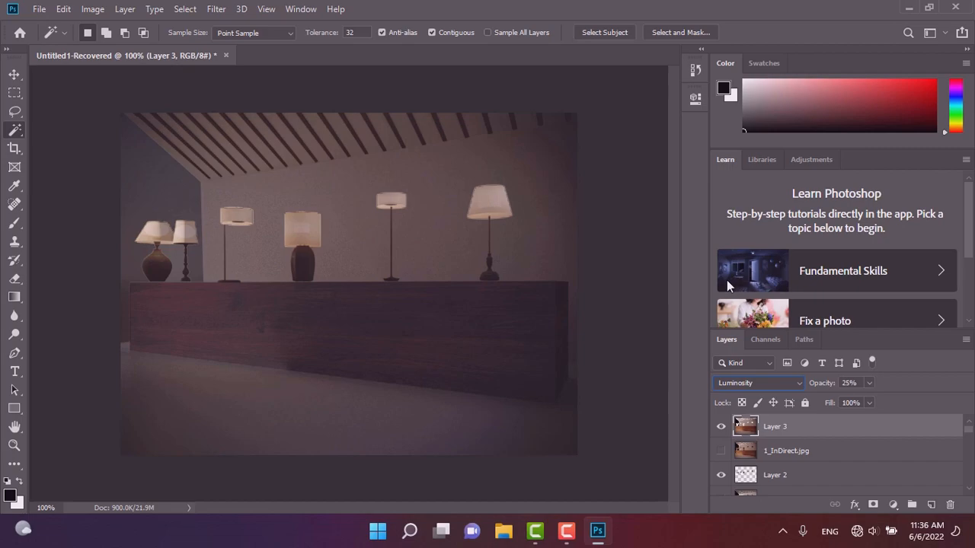
key("Up")
key("Up")
key("Up")
key("Up")
key("Up")
key("Up")
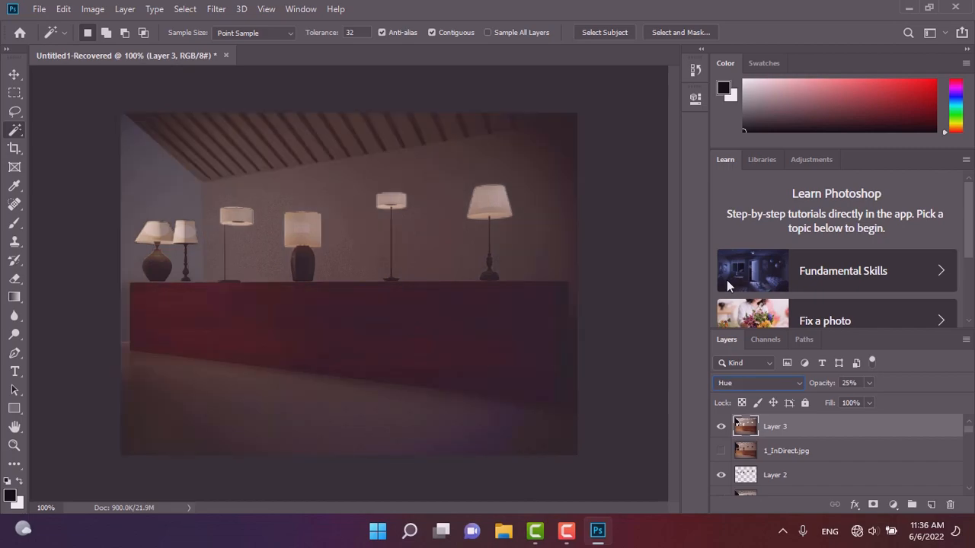
key("Up")
key("Up")
key("Up")
key("Up")
key("Up")
key("Up")
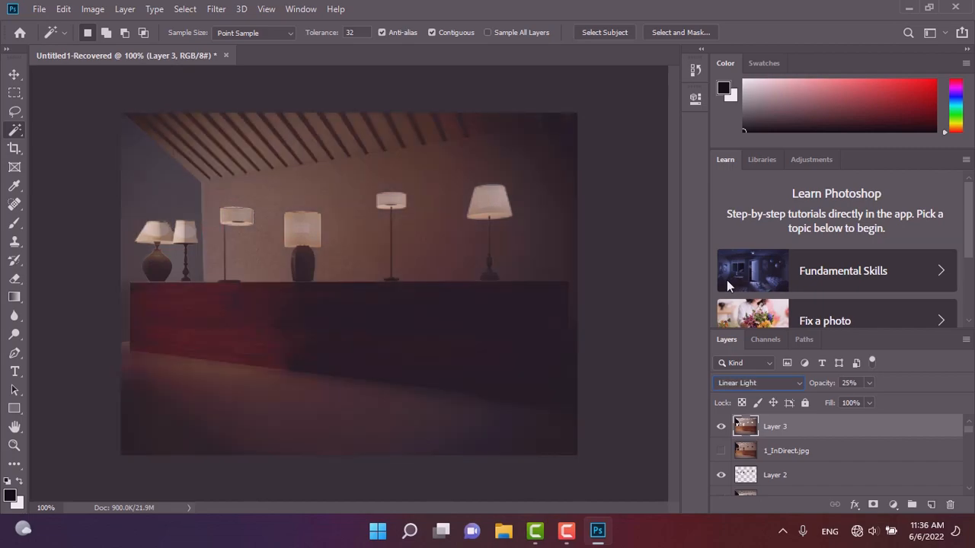
key("Up")
key("Up")
key("Up")
key("Up")
key("Up")
key("Up")
key("Up")
key("Up")
key("Up")
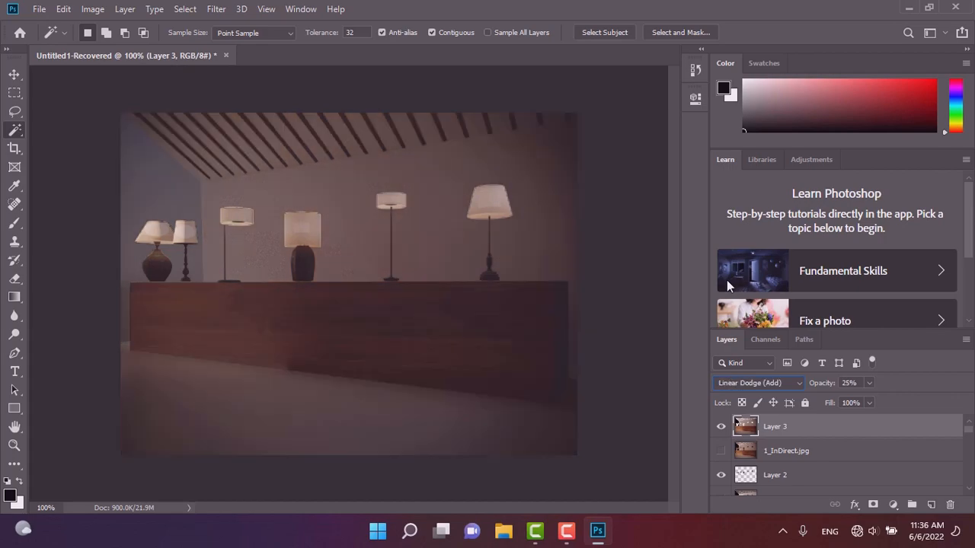
key("Up")
key("Up")
key("Up")
key("Up")
key("Up")
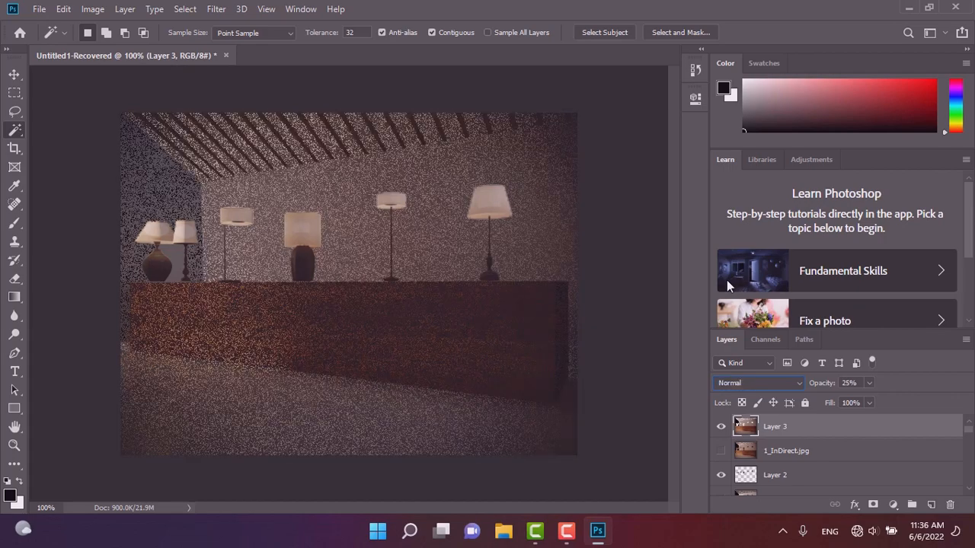
key("Down")
key("Down")
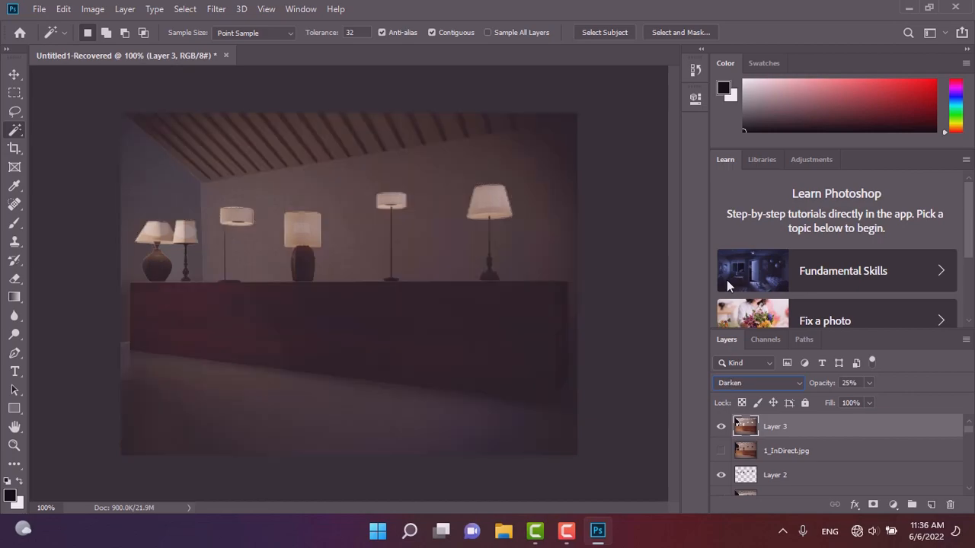
Switch Layer 3's blend mode to Lighten and raise its opacity to 41%.
key("Down")
key("Down")
key("Down")
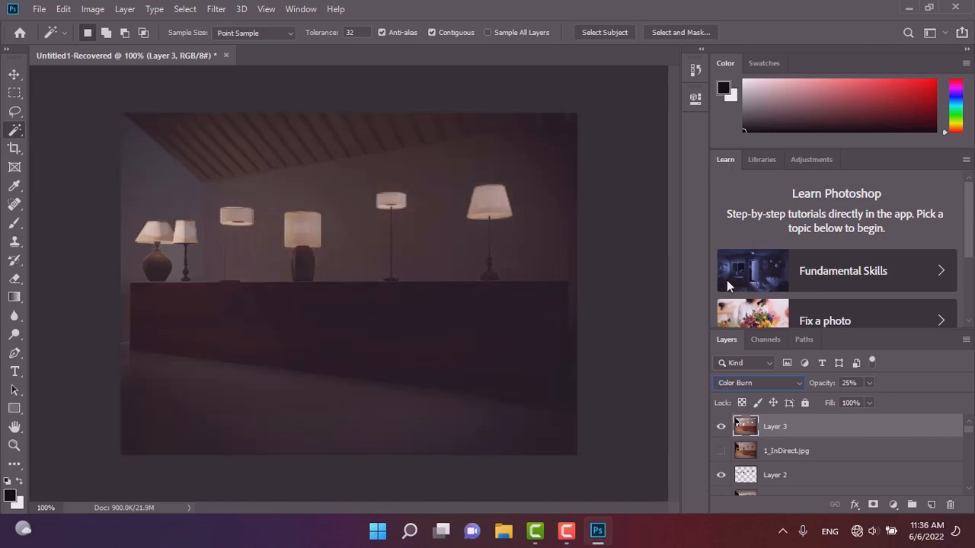
key("Down")
key("Down")
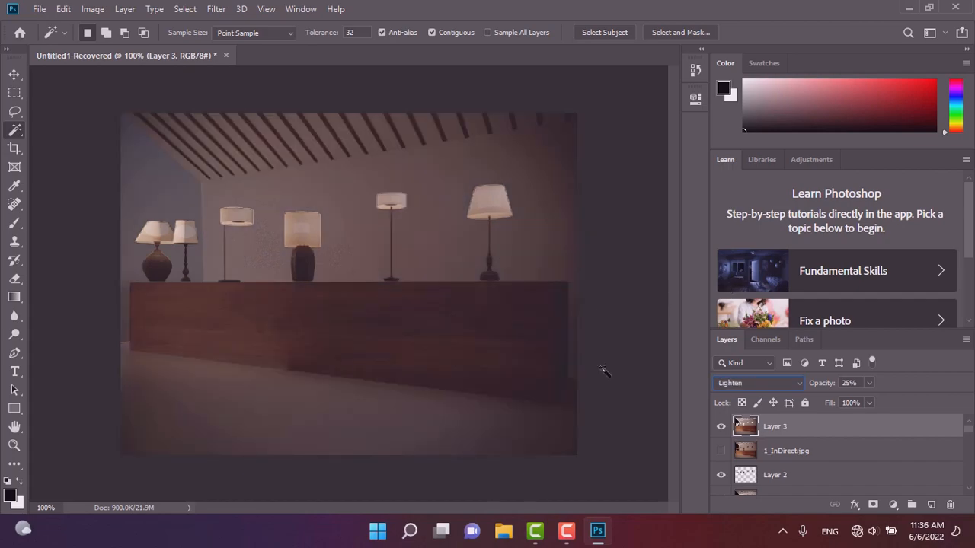
left_click(869, 383)
left_click_drag(905, 401, 878, 408)
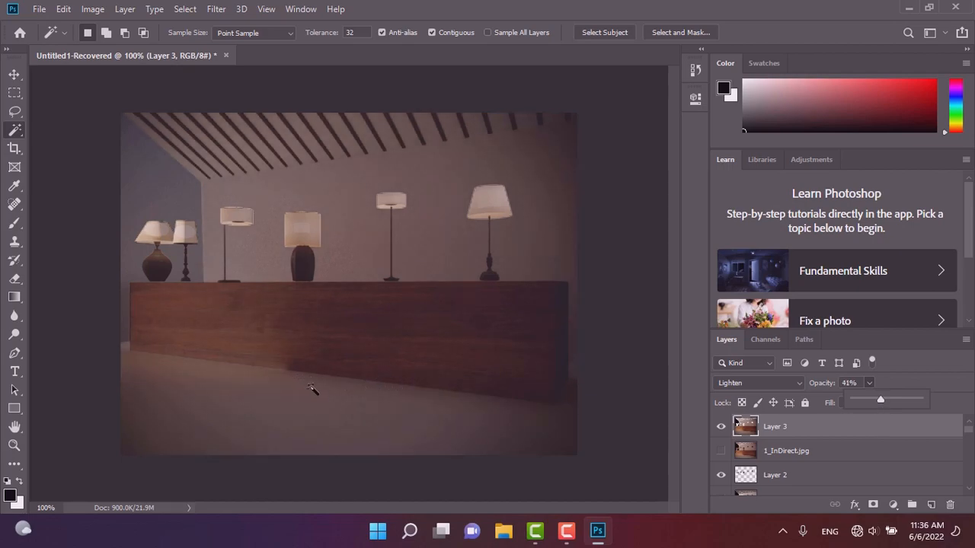
left_click(14, 74)
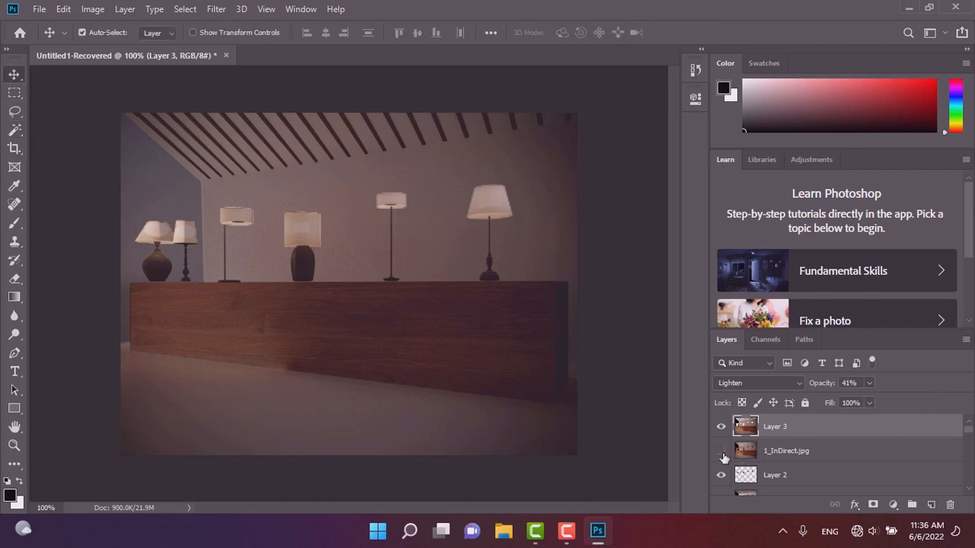
Show the 1_Direct layer in the composite.
left_click(721, 451)
left_click(721, 452)
scroll(783, 466, "down", 1)
scroll(783, 466, "down", 1)
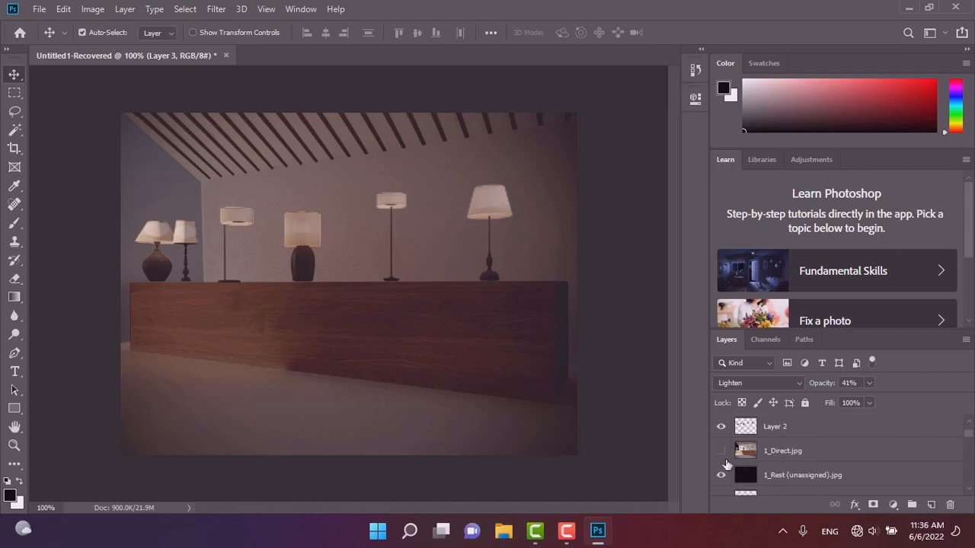
left_click(719, 457)
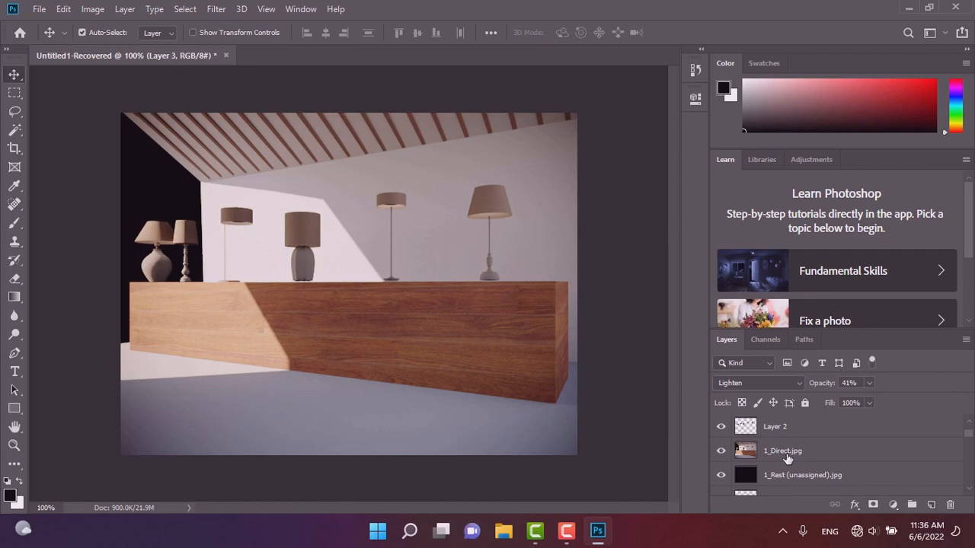
Set Layer 3's blend mode to Screen and its opacity to 35%.
left_click(766, 383)
left_click(720, 277)
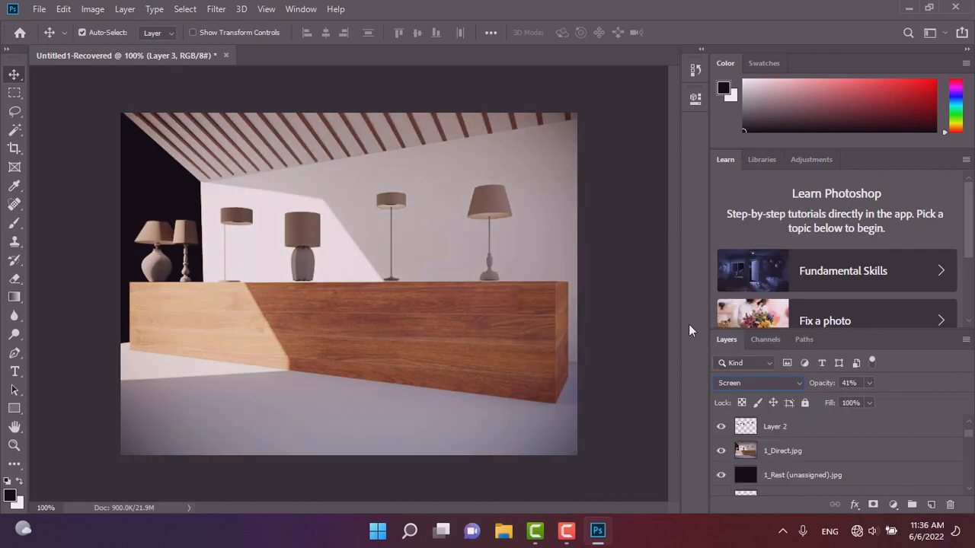
left_click(868, 383)
mouse_move(858, 399)
left_mouse_down()
mouse_move(846, 406)
mouse_move(866, 399)
left_mouse_up()
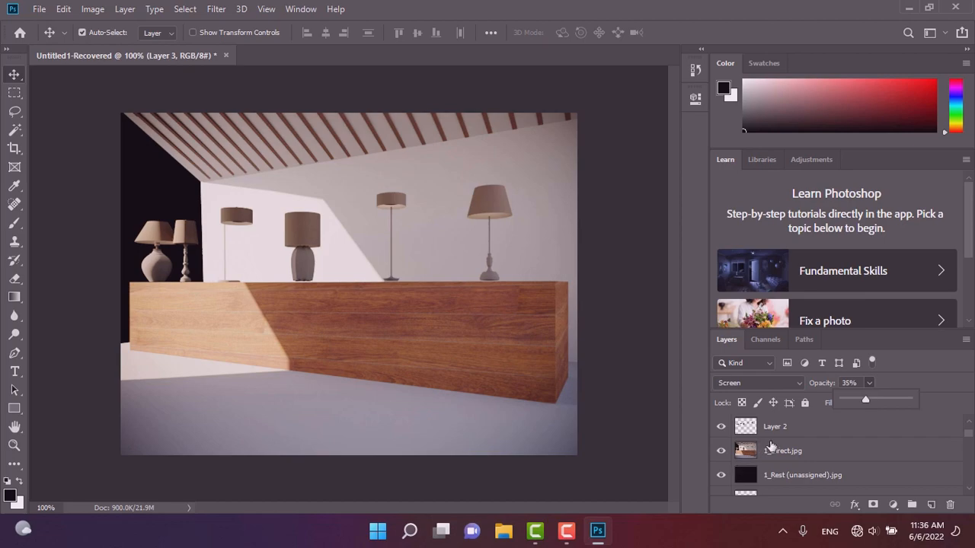
Select the 1_Direct layer and set its blend mode to Screen.
left_click(777, 454)
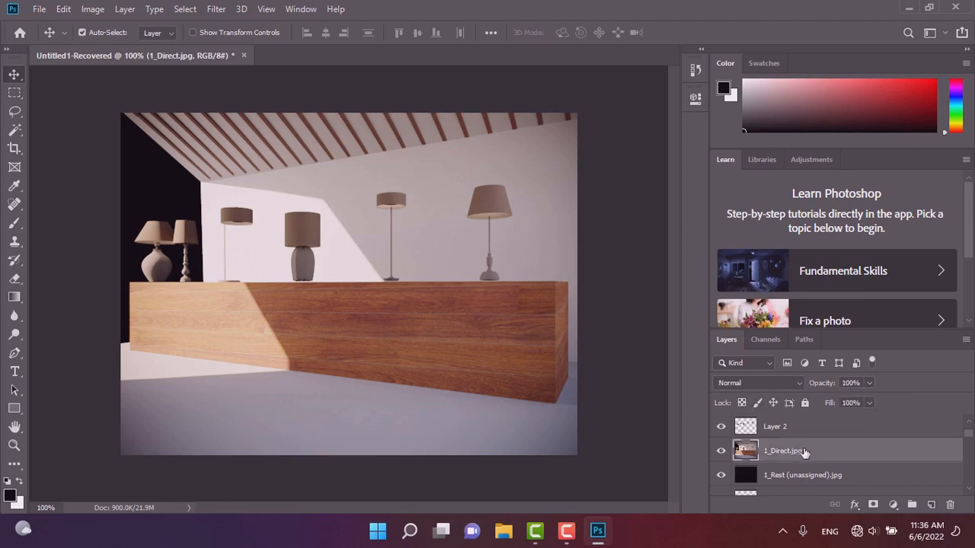
scroll(776, 461, "down", 2)
scroll(774, 460, "up", 3)
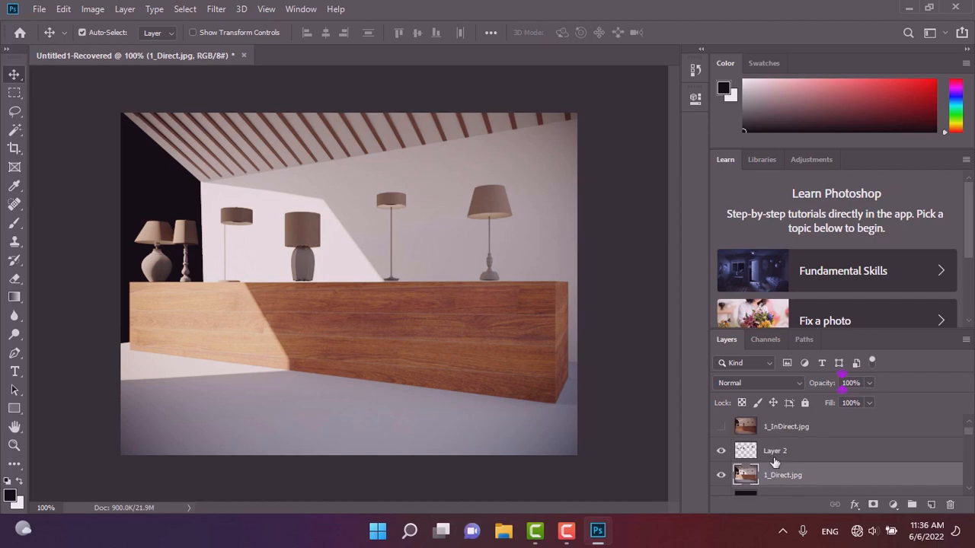
left_click(722, 475)
left_click(722, 475)
left_click(764, 383)
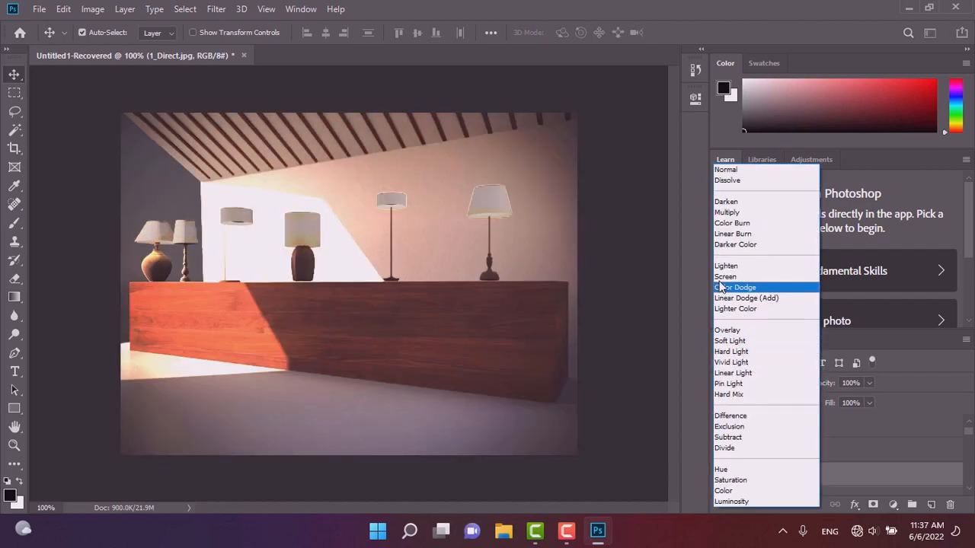
left_click(724, 277)
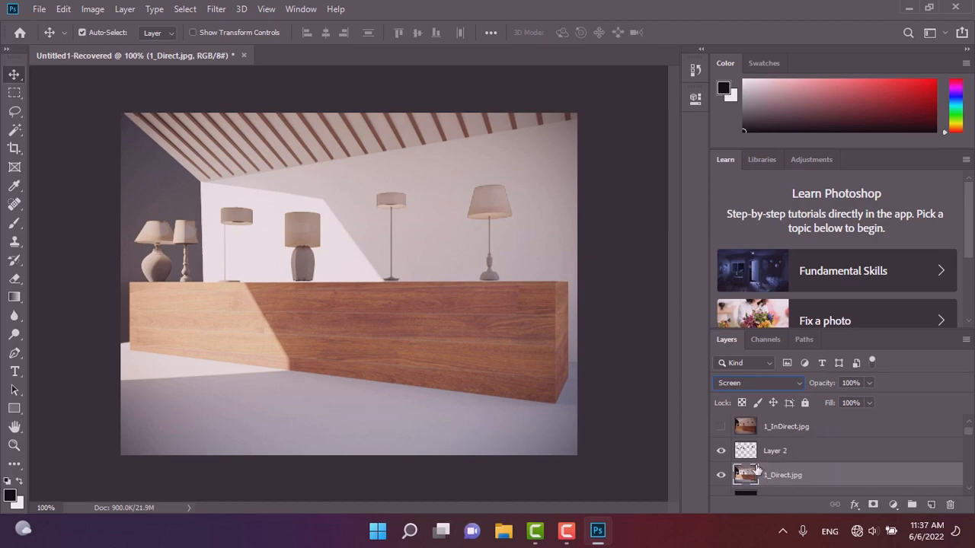
Hide the 1_Direct layer and set Layer 2's blend mode to Screen.
left_click(720, 475)
left_click(742, 452)
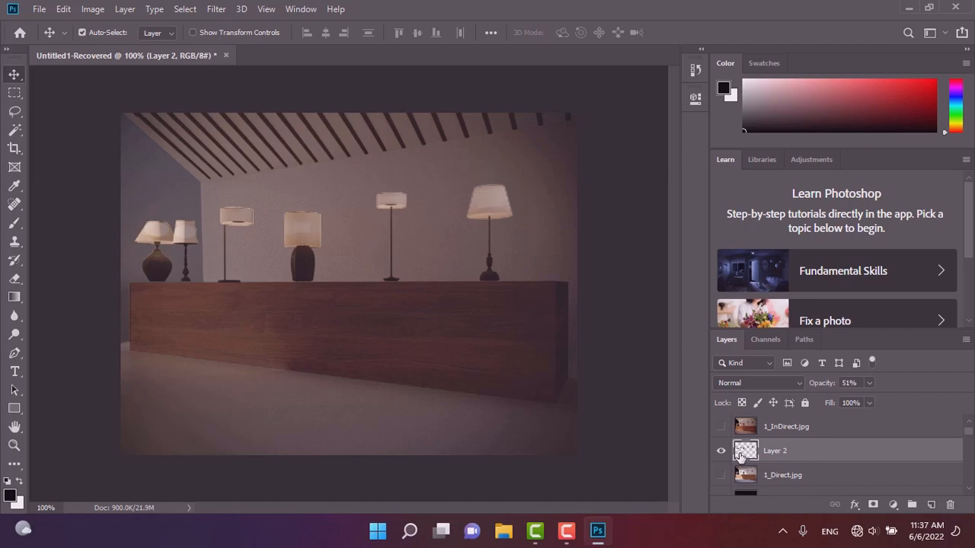
left_click(746, 382)
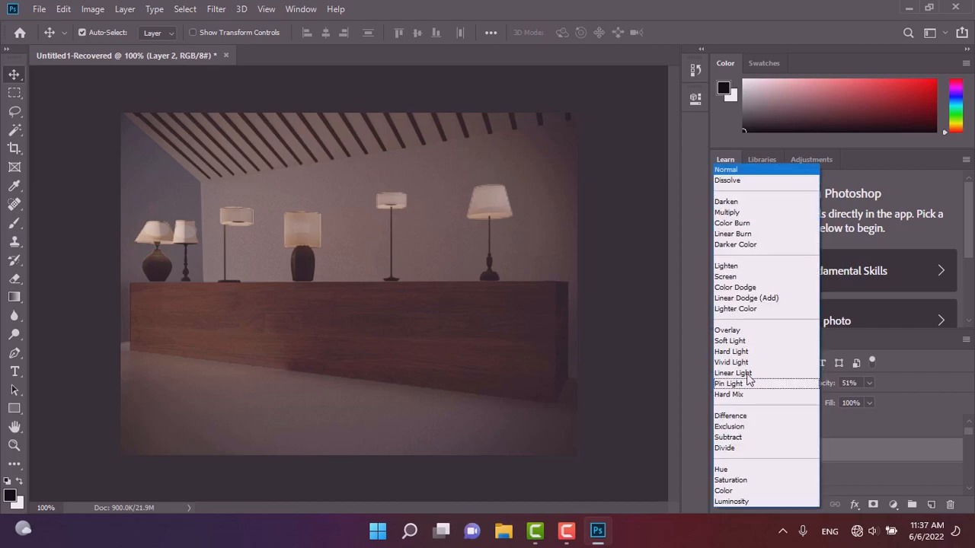
left_click(731, 277)
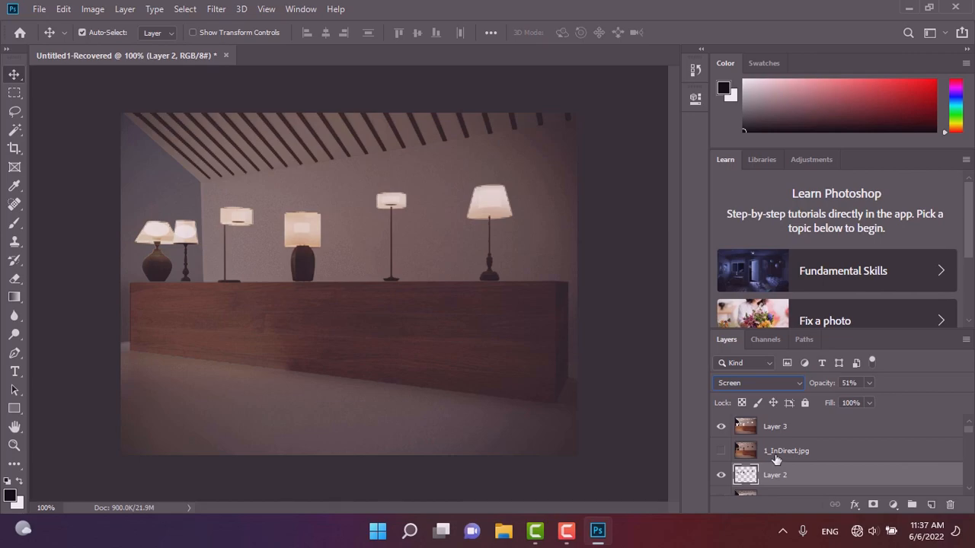
Select the 1_LightMix layer and toggle its visibility to compare its effect.
left_click(721, 429)
left_click(722, 429)
scroll(795, 462, "down", 2)
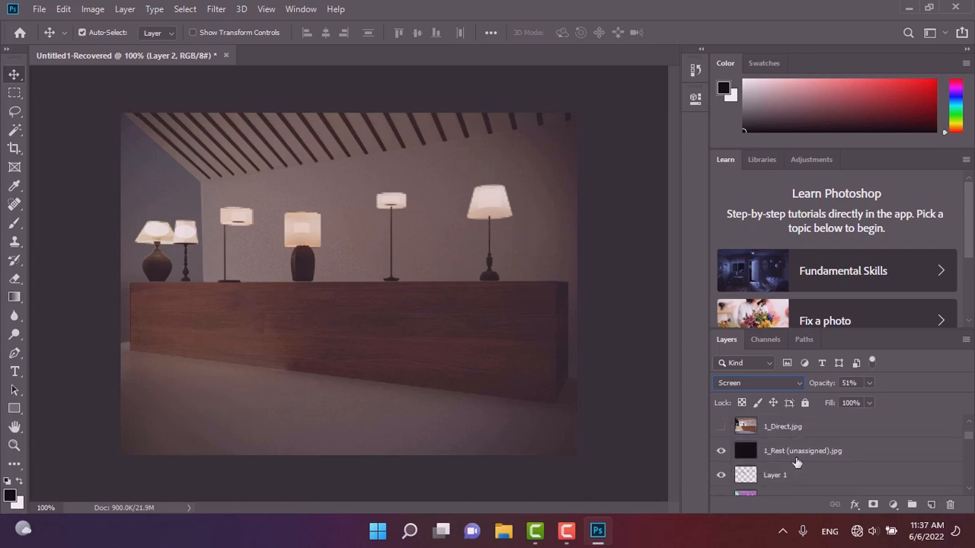
scroll(796, 462, "down", 2)
scroll(796, 462, "down", 5)
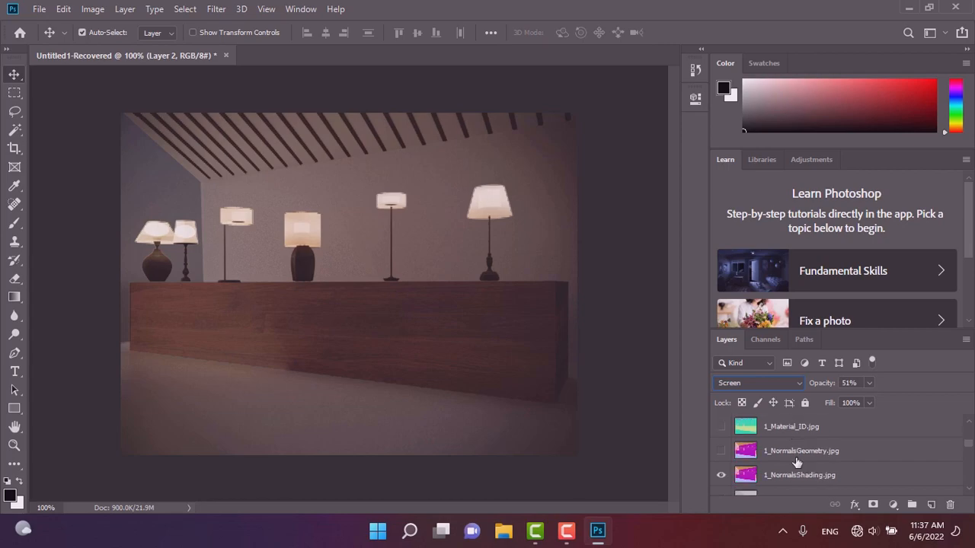
scroll(806, 465, "down", 3)
left_click(779, 436)
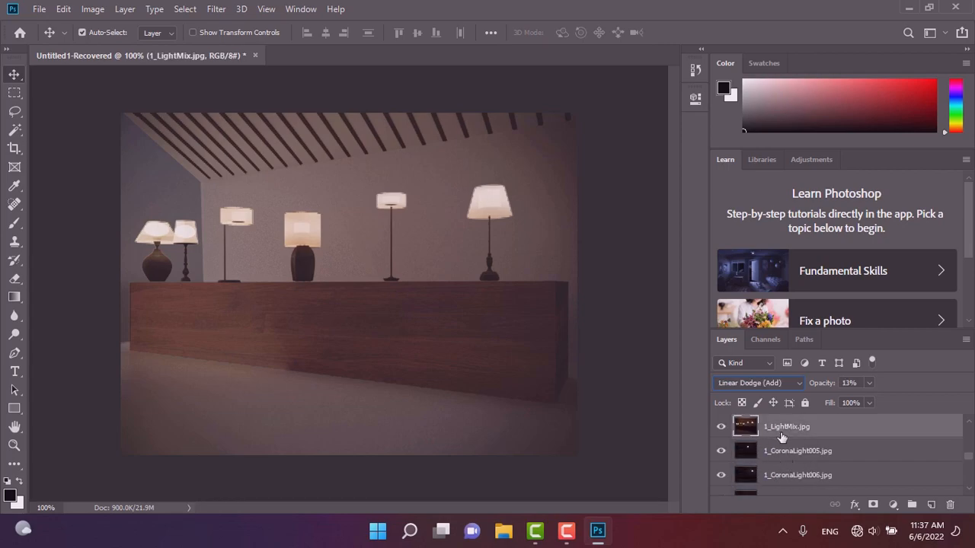
left_click(796, 382)
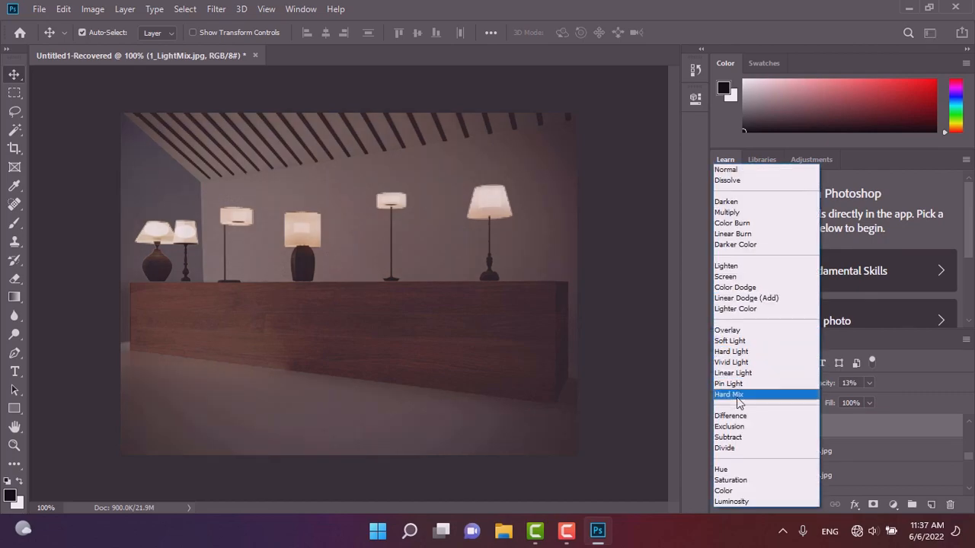
key("Escape")
left_click(721, 428)
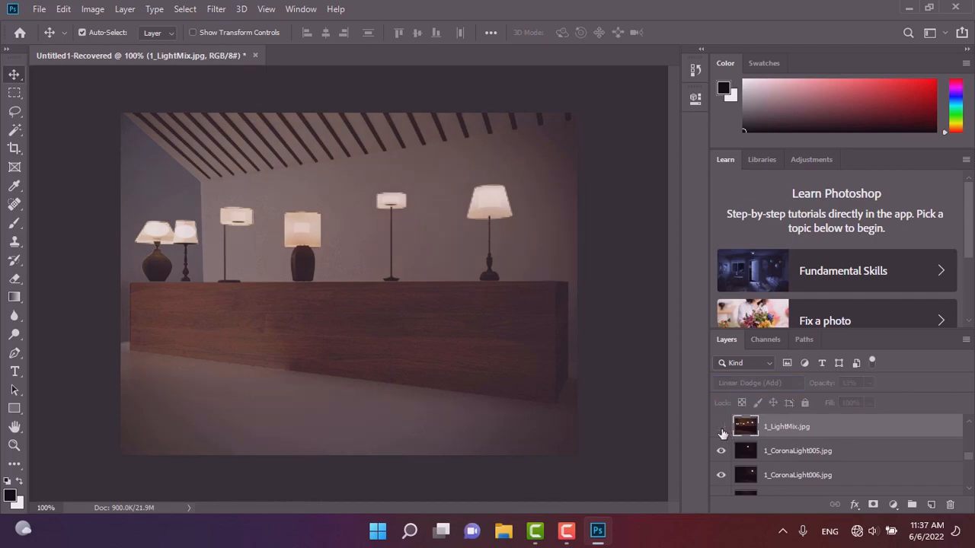
left_click(721, 428)
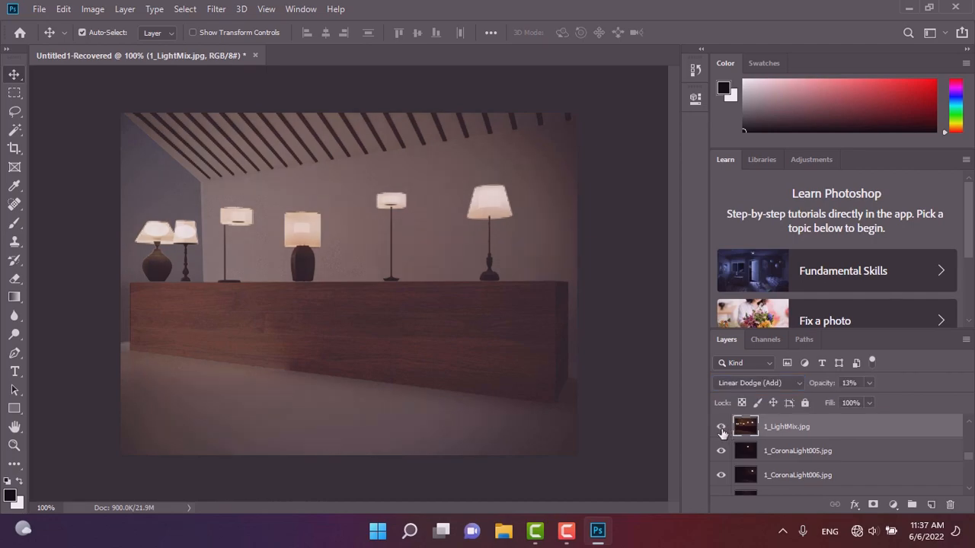
Select the 1_CoronaLight005 layer and toggle its visibility to compare its effect.
left_click(761, 454)
left_click(721, 453)
left_click(721, 452)
left_click(721, 453)
left_click(721, 453)
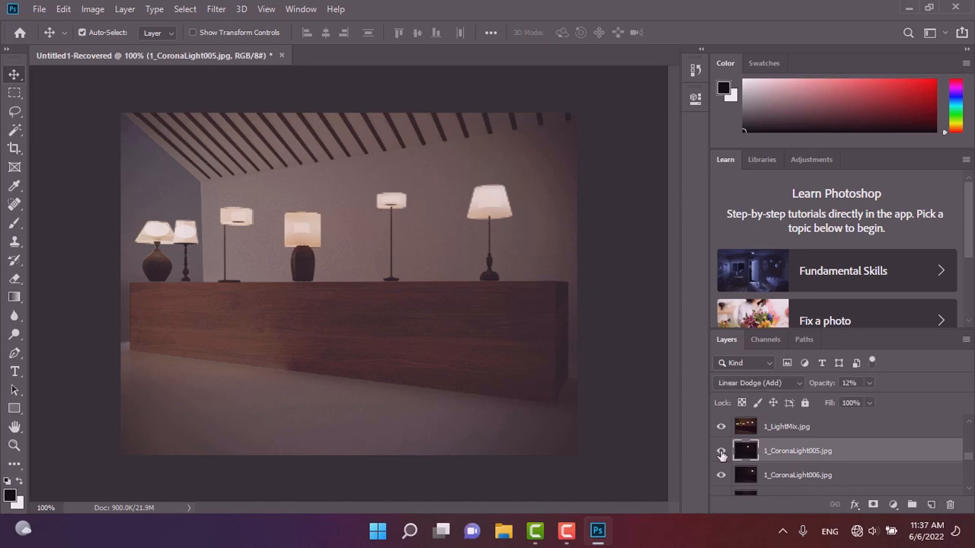
Select the 1_CoronaLight006 layer and toggle its visibility to compare its effect.
left_click(735, 477)
left_click(721, 476)
left_click(721, 475)
left_click(721, 476)
left_click(721, 476)
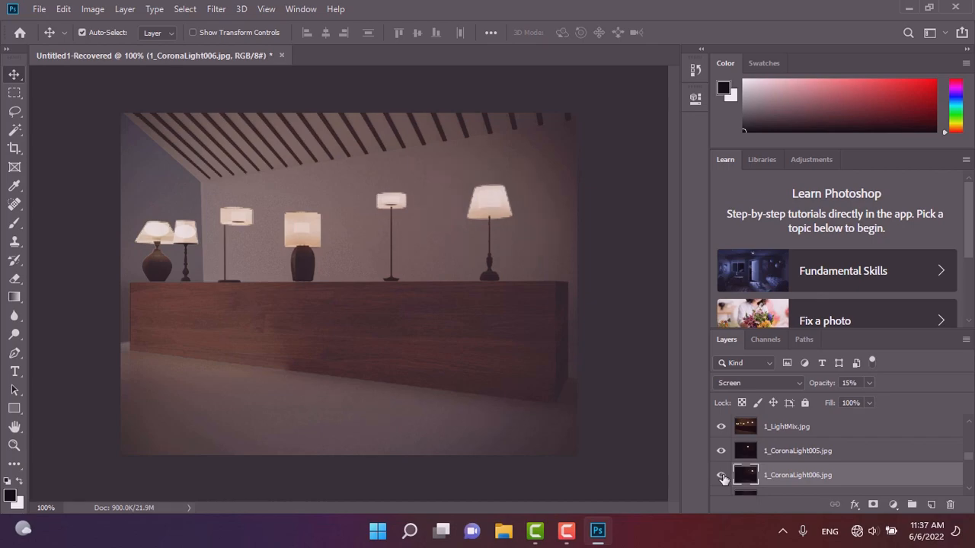
Raise the 1_CoronaLight006 layer's opacity to 100%.
left_click(869, 383)
left_click_drag(907, 402, 974, 410)
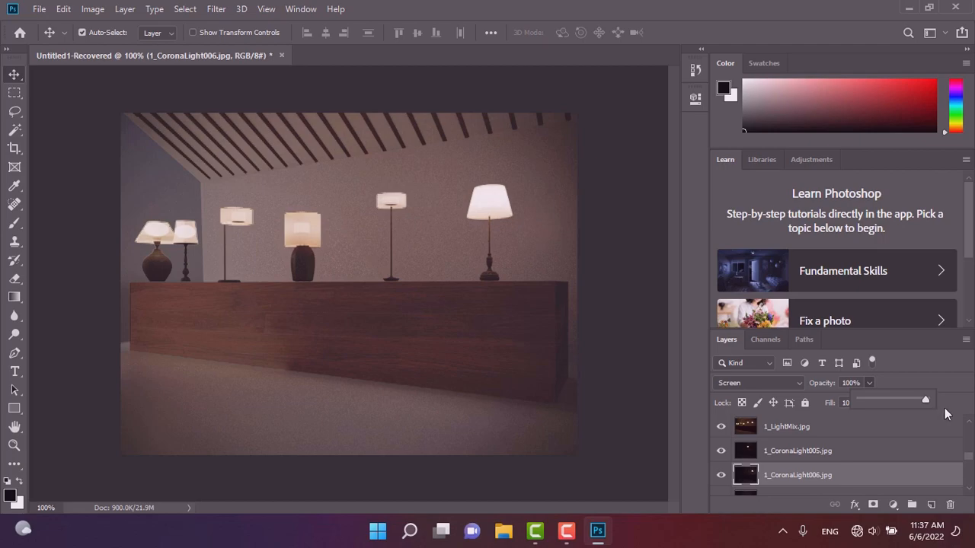
Raise the 1_CoronaLight005 layer's opacity to 100%.
left_click(807, 452)
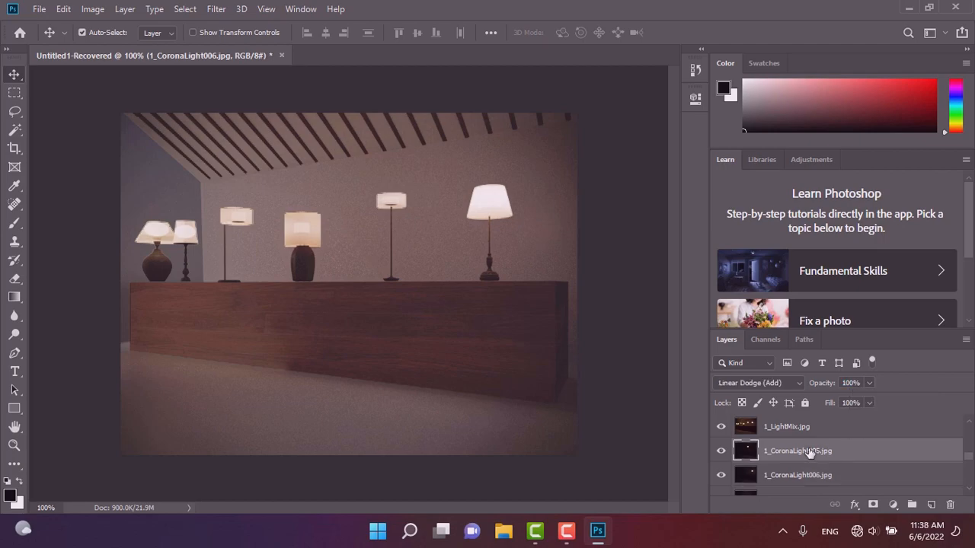
left_click(869, 383)
left_click_drag(869, 401, 930, 400)
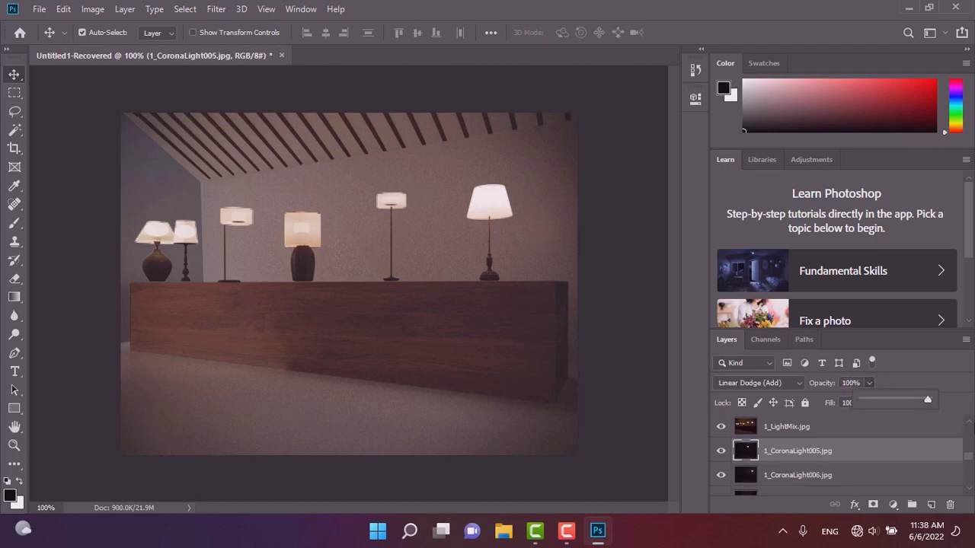
Lower the 1_LightMix layer's opacity to 2%.
left_click(813, 433)
left_click(870, 382)
left_click_drag(927, 400, 867, 423)
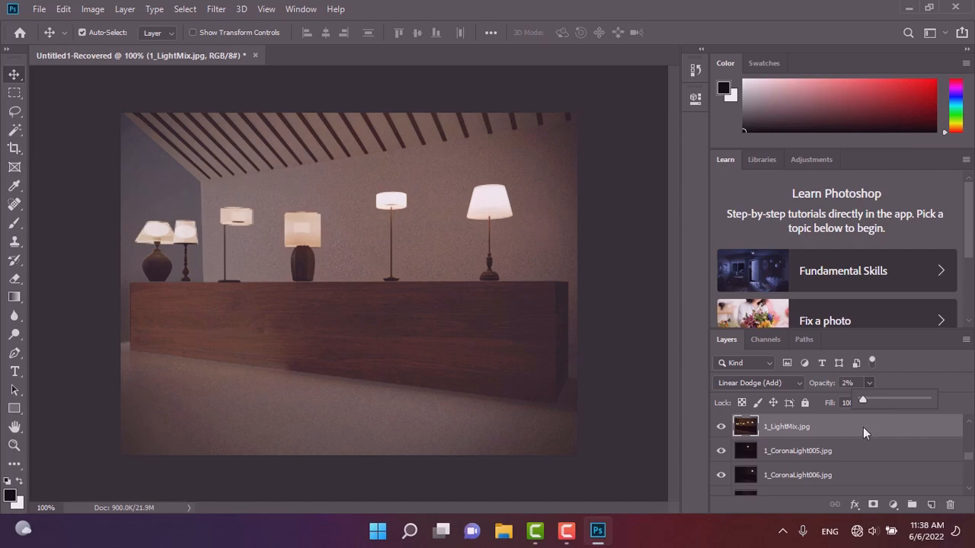
Raise the 1_CoronaLight004 layer's opacity to 100%.
scroll(813, 476, "down", 1)
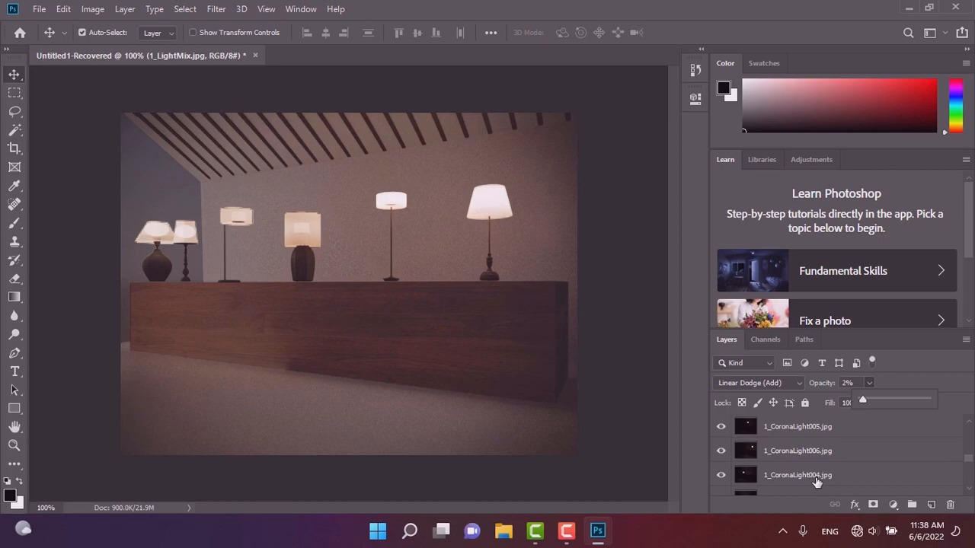
left_click(804, 454)
scroll(816, 482, "down", 1)
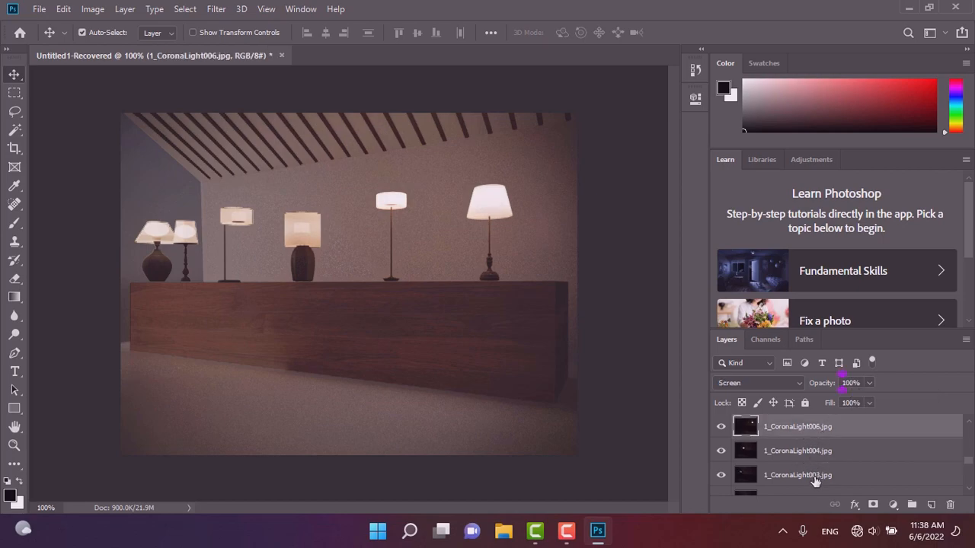
left_click(807, 453)
left_click(870, 383)
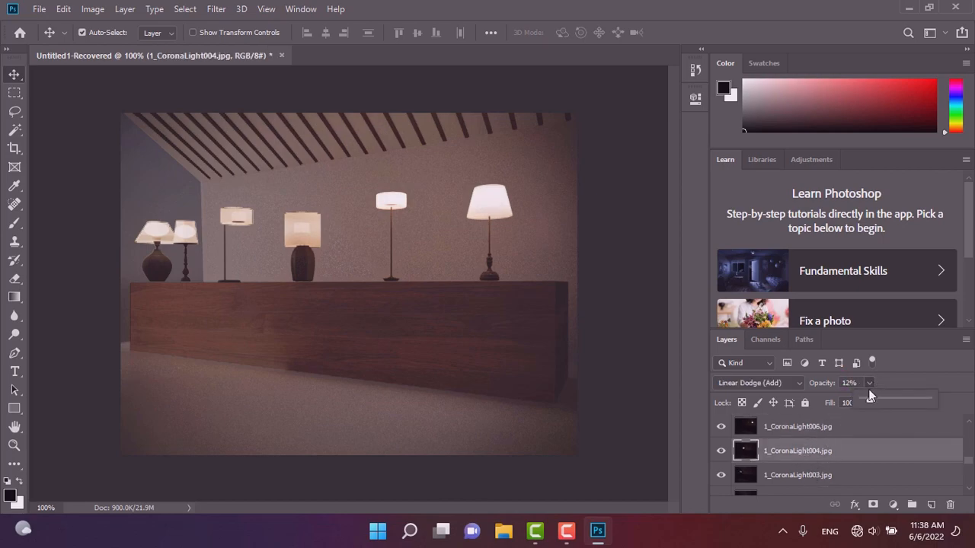
left_click_drag(869, 401, 944, 410)
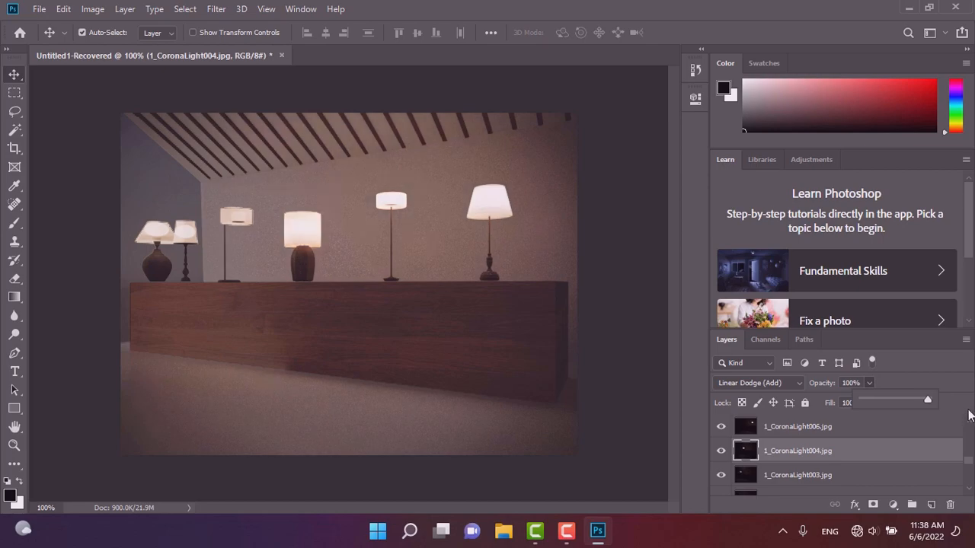
Raise the 1_CoronaLight003 layer's opacity to 100%.
left_click(807, 478)
scroll(811, 477, "down", 1)
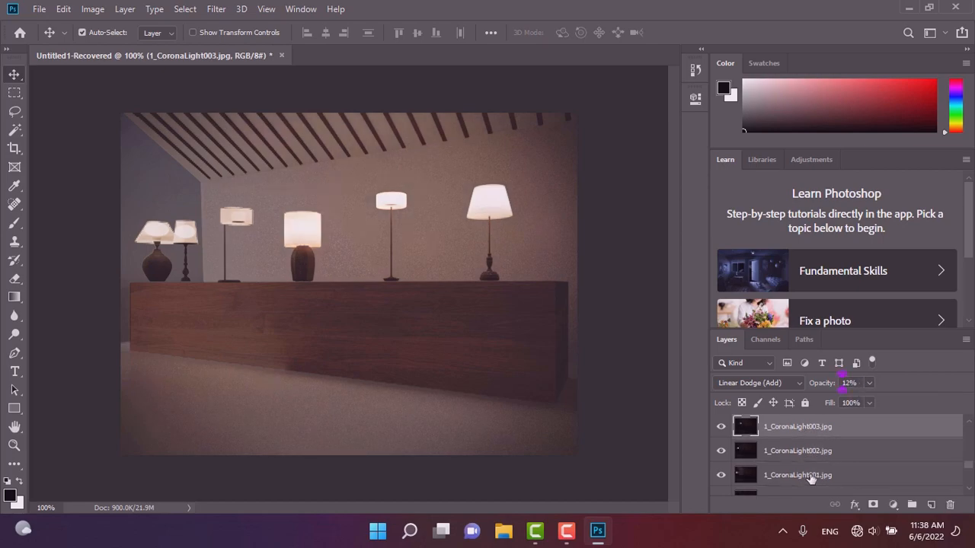
left_click(869, 385)
left_click_drag(869, 397, 963, 424)
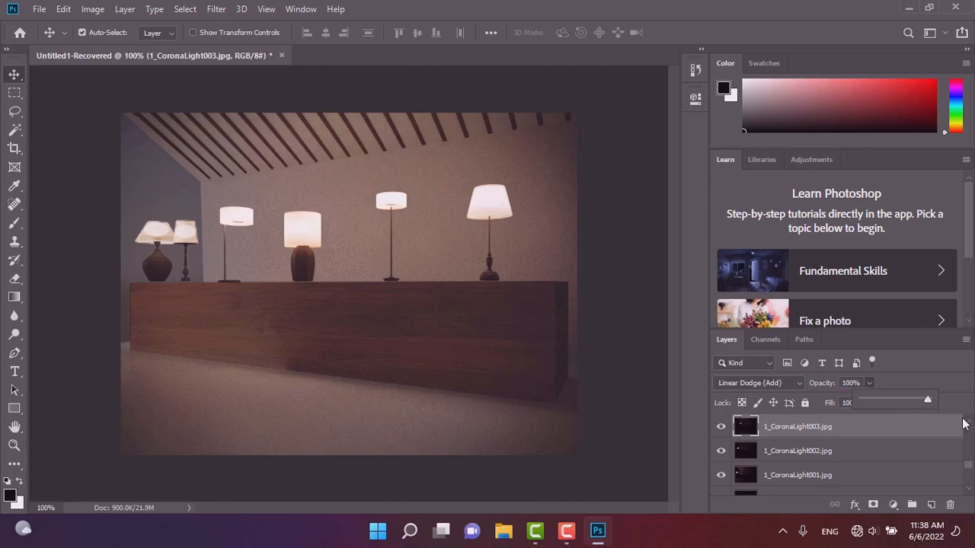
Raise the 1_CoronaLight002 layer's opacity to 100%.
left_click(796, 451)
left_click(868, 385)
left_click_drag(874, 402, 958, 405)
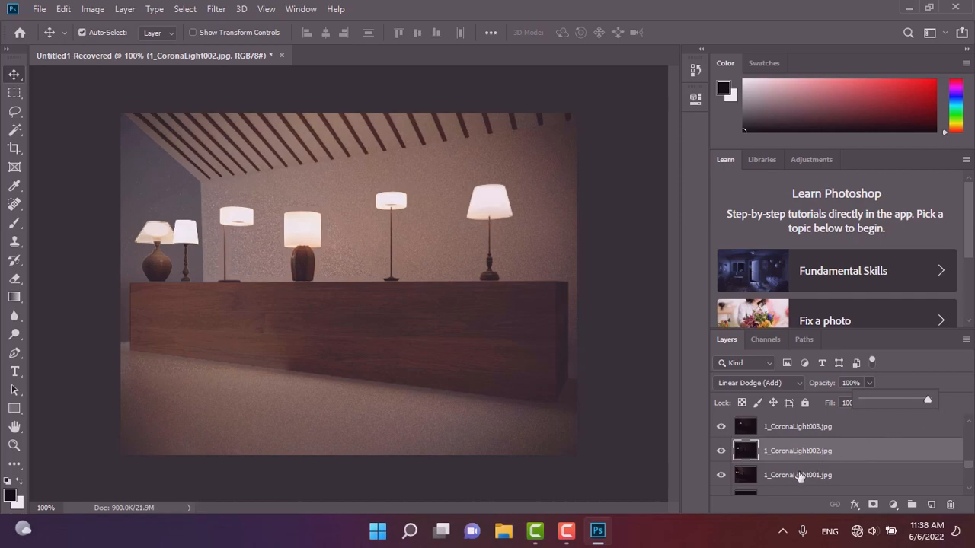
Raise the 1_CoronaLight001 layer's opacity to 100%.
left_click(799, 475)
scroll(800, 473, "down", 1)
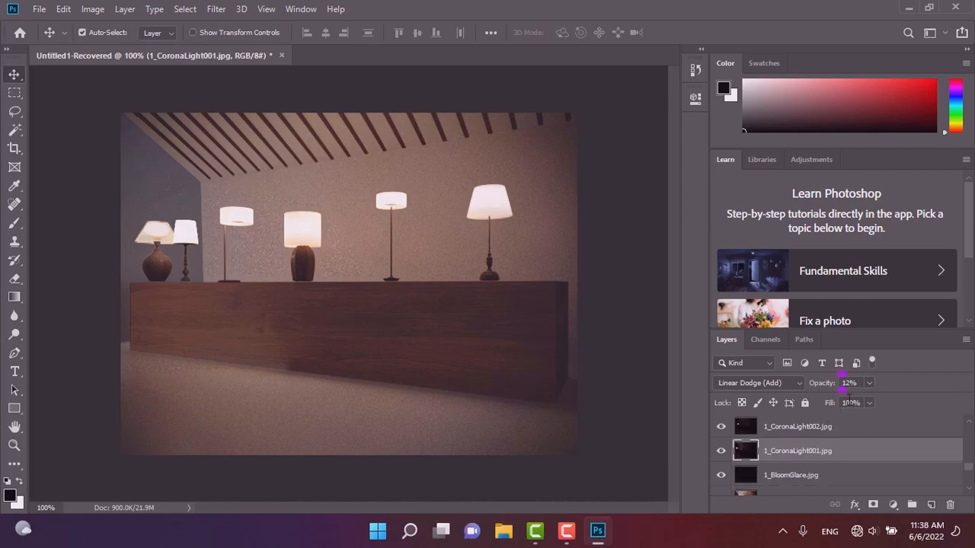
left_click(869, 383)
left_click_drag(890, 406, 929, 401)
Toggle the 1_BloomGlare layer's visibility to compare, then lower its opacity to 5%.
scroll(809, 472, "down", 2)
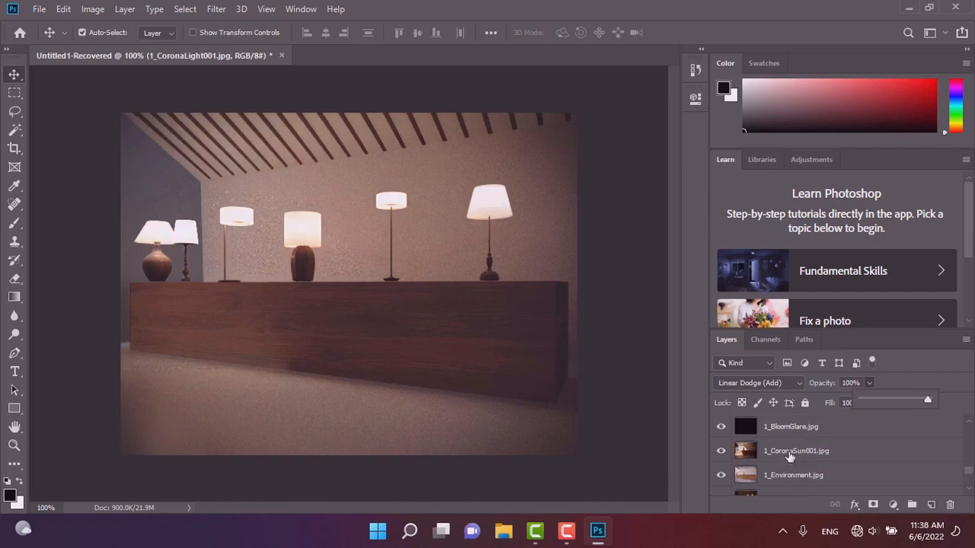
scroll(792, 457, "up", 2)
left_click(803, 476)
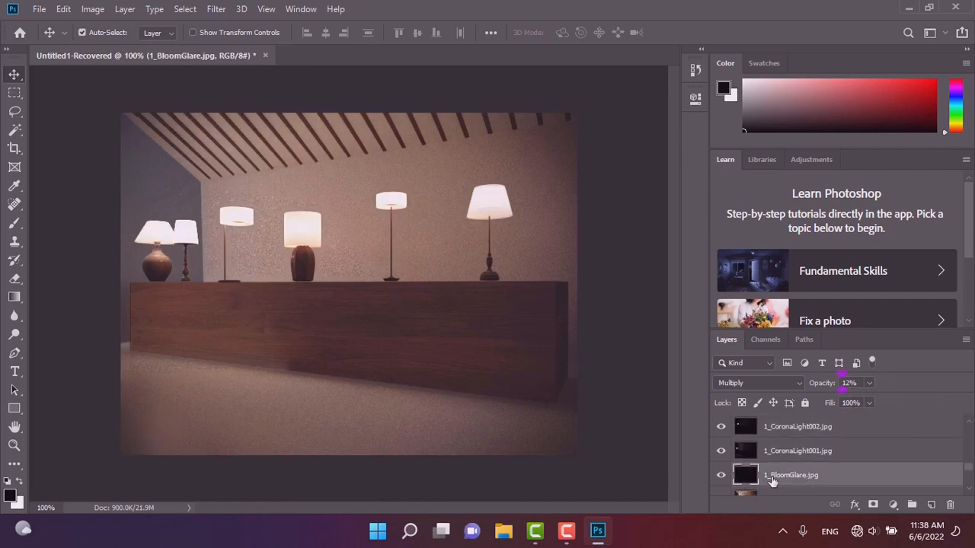
left_click(721, 475)
left_click(721, 475)
left_click(721, 475)
left_click(721, 475)
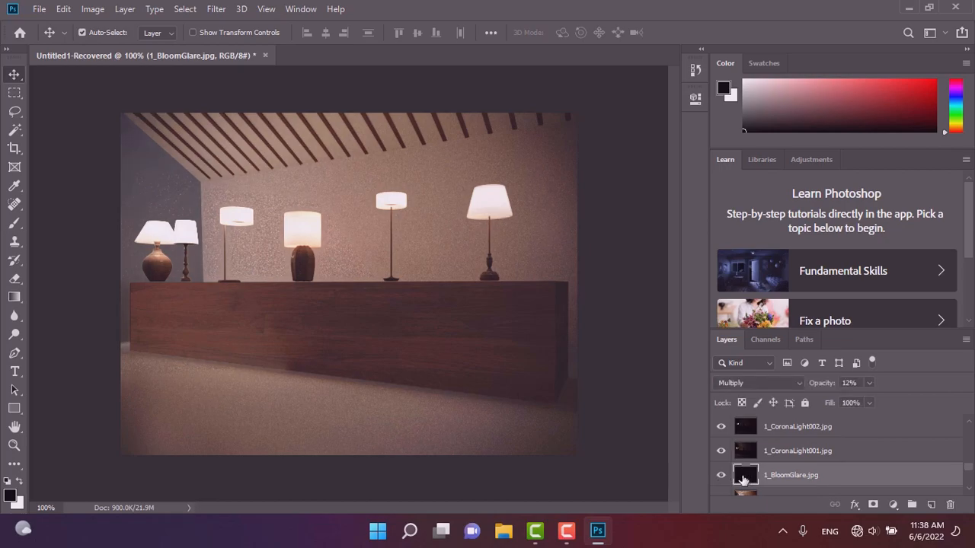
left_click(868, 383)
left_click_drag(867, 399, 833, 445)
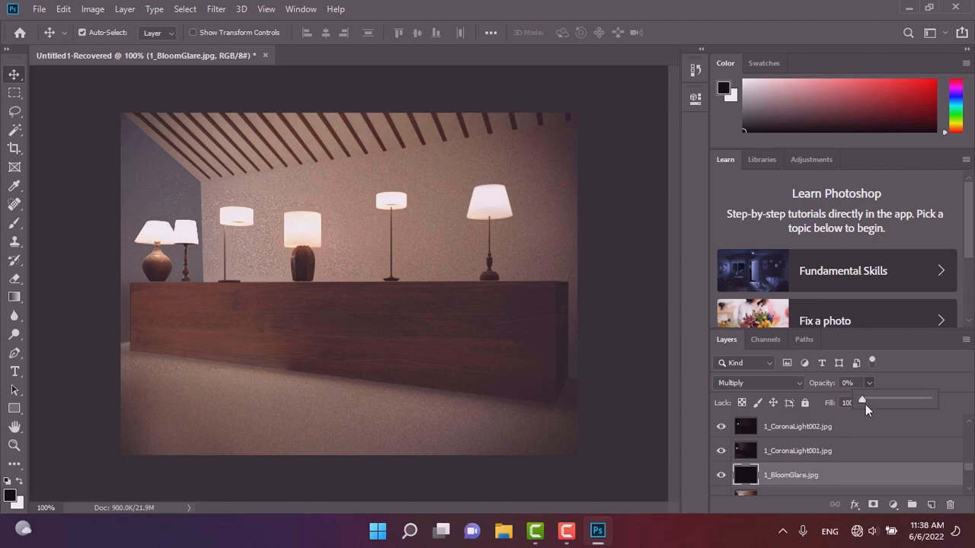
Set the 1_CoronaSun001 layer's opacity to 3%.
scroll(796, 478, "down", 2)
left_click(797, 456)
left_click(797, 456)
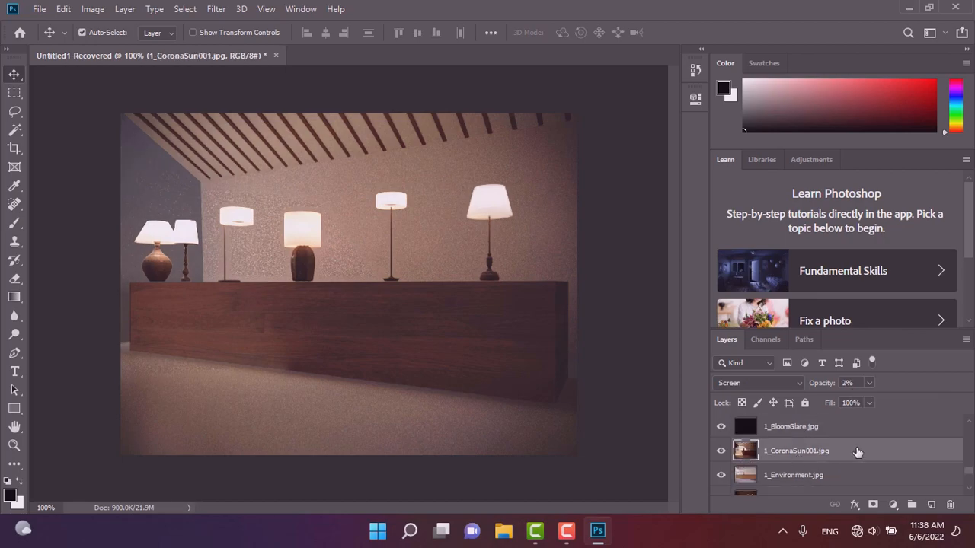
left_click(869, 384)
left_click_drag(929, 410, 872, 416)
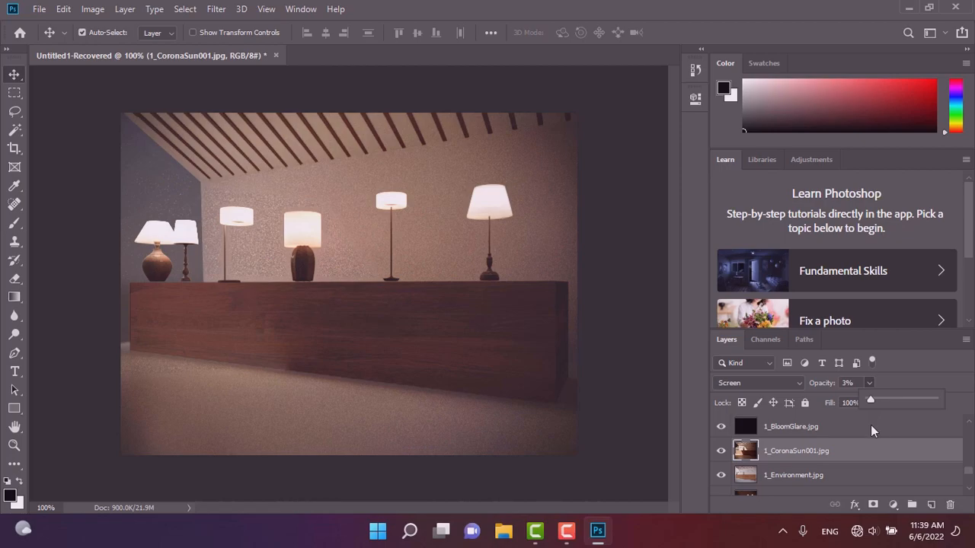
Try the Pin Light blend mode on the 1_CoronaSun001 layer, toggling its visibility to compare.
left_click(743, 383)
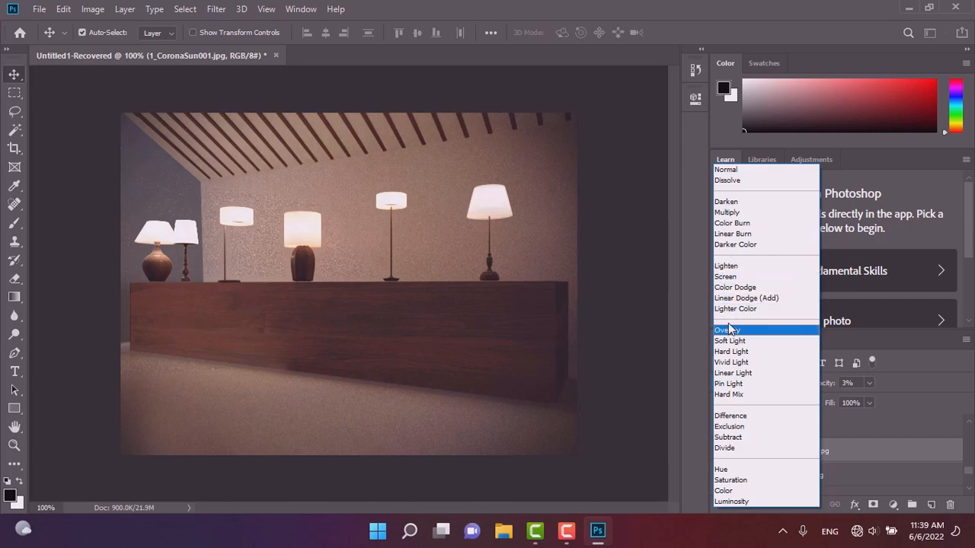
left_click(731, 383)
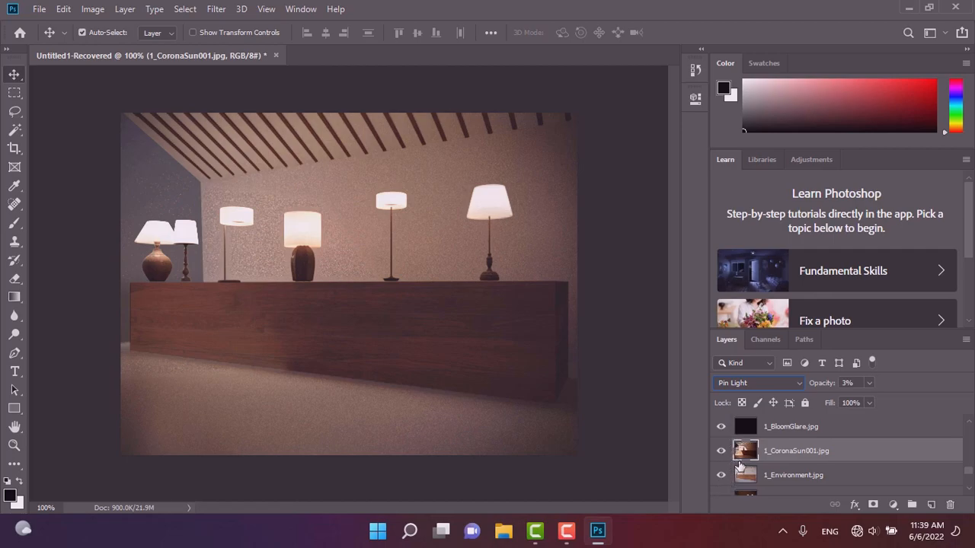
left_click(721, 452)
left_click(721, 452)
left_click(722, 454)
left_click(721, 452)
Switch the 1_CoronaSun001 layer's blend mode to Soft Light.
left_click(748, 383)
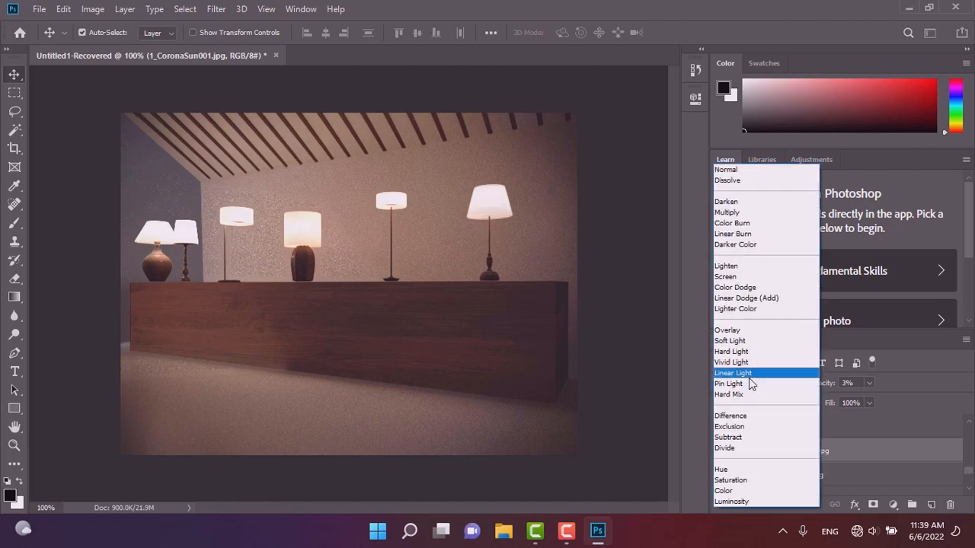
left_click(745, 339)
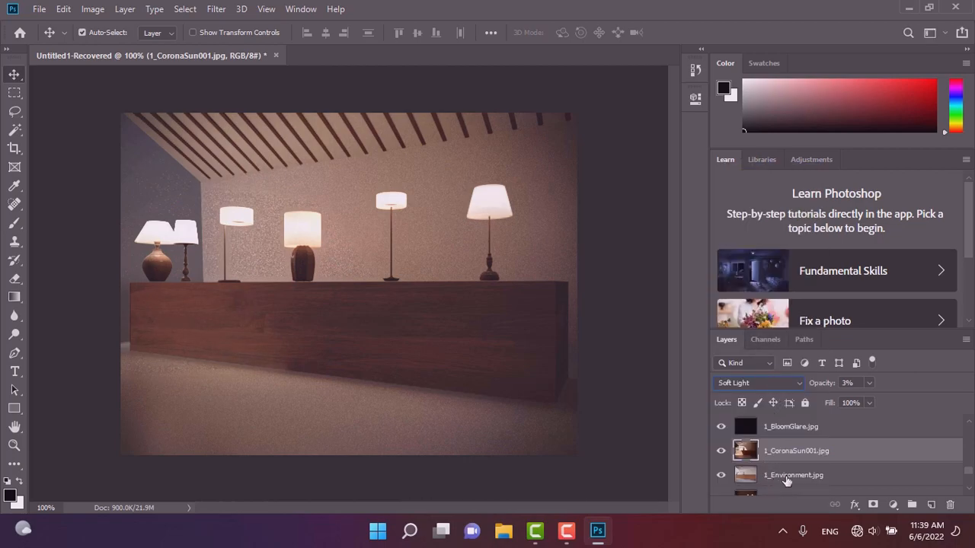
Toggle the 1_Environment and 1_Interactive LightMix layers' visibility to compare their contribution.
scroll(831, 460, "down", 2)
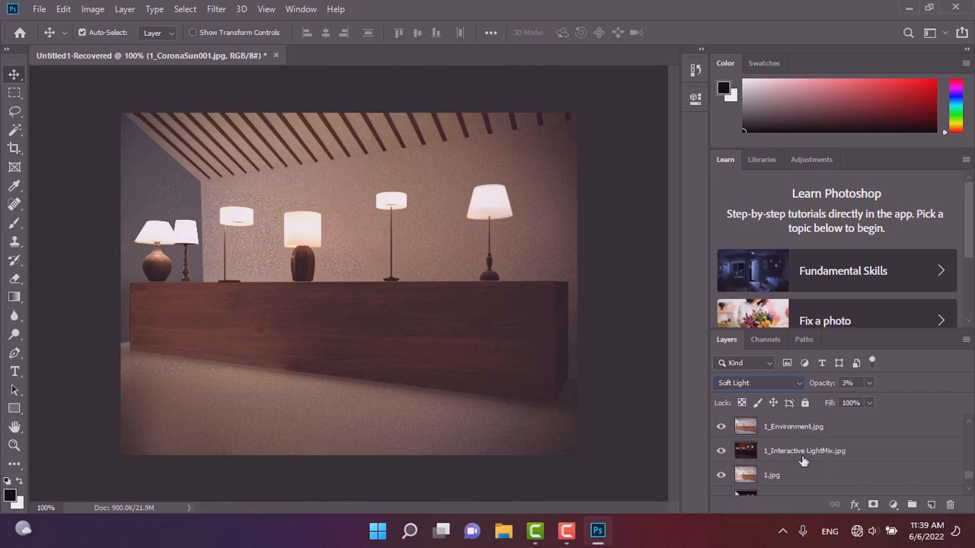
left_click(784, 433)
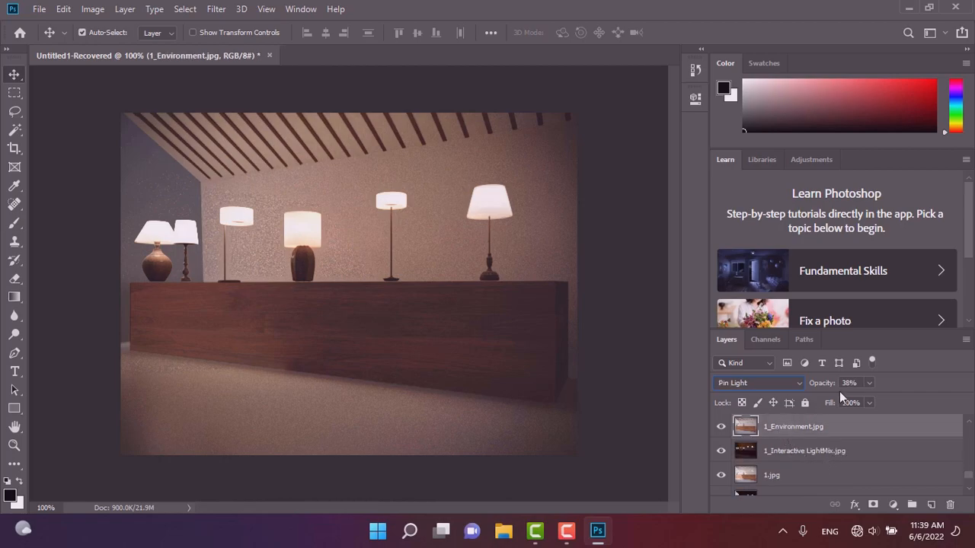
left_click(721, 431)
left_click(721, 431)
left_click(721, 431)
left_click(721, 453)
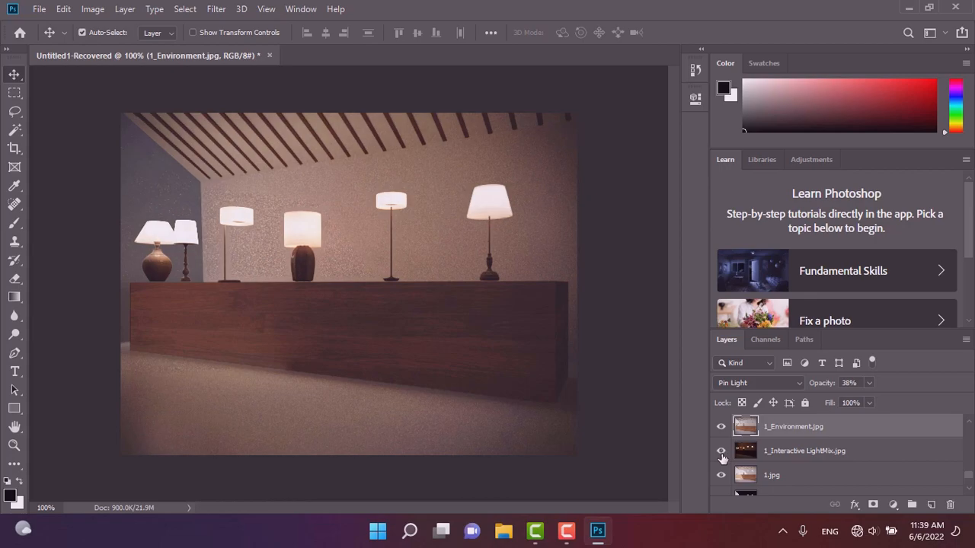
Set the 1.jpg layer's opacity to 50%.
scroll(771, 478, "down", 1)
left_click(776, 454)
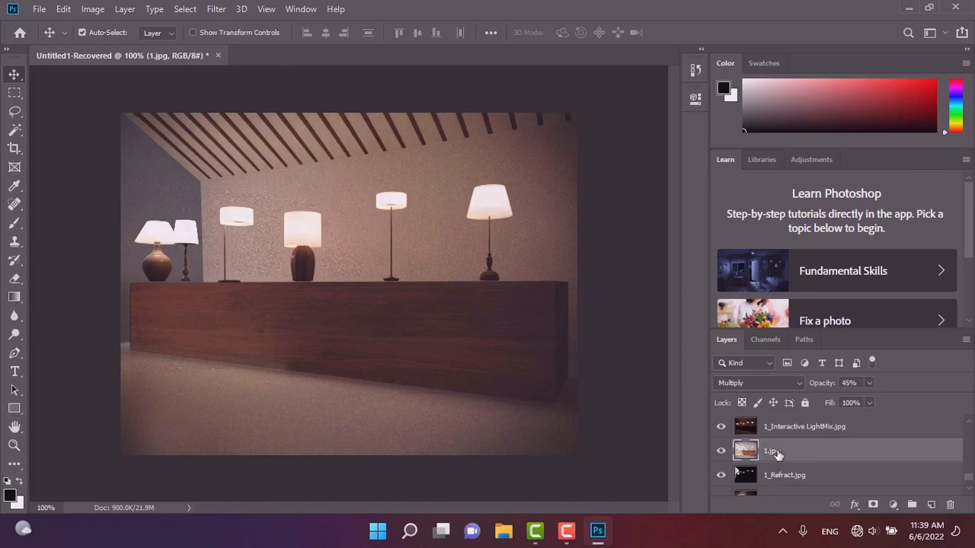
left_click(868, 383)
left_click_drag(961, 408, 874, 403)
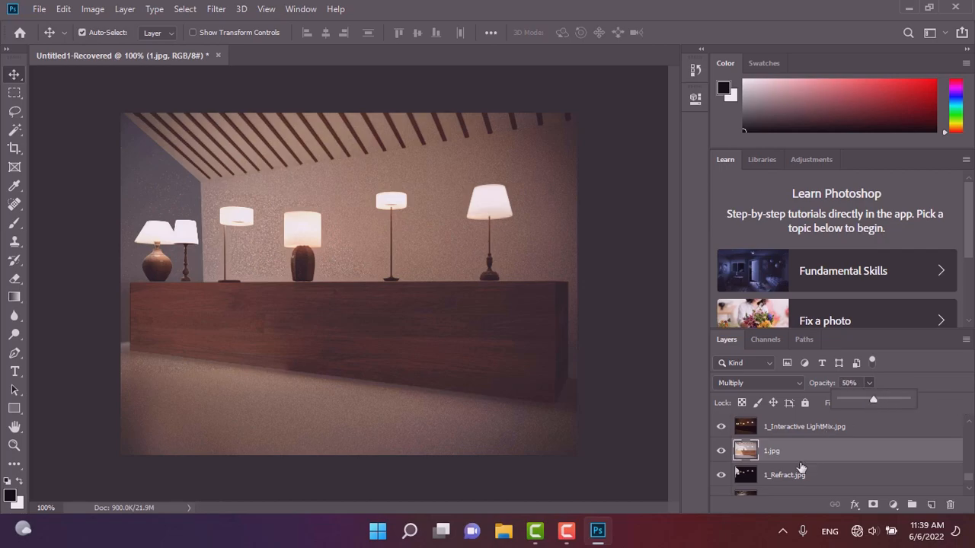
Move the 1_Refract and 1_Reflect layers to the top of the layer stack and set their blend mode to Screen.
scroll(804, 465, "down", 1)
left_click(721, 453)
left_click(722, 453)
left_click(722, 455)
left_click(772, 453)
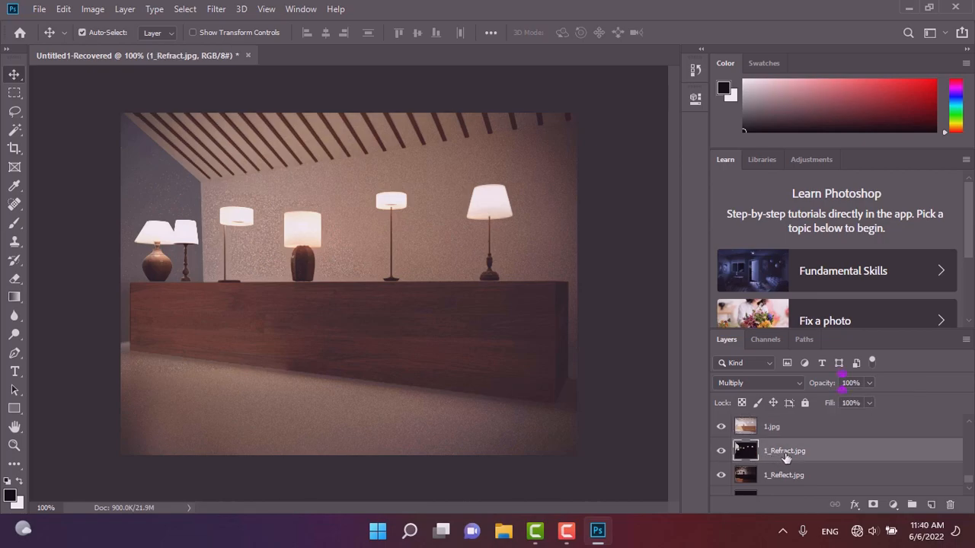
scroll(785, 466, "down", 1)
left_click(783, 459)
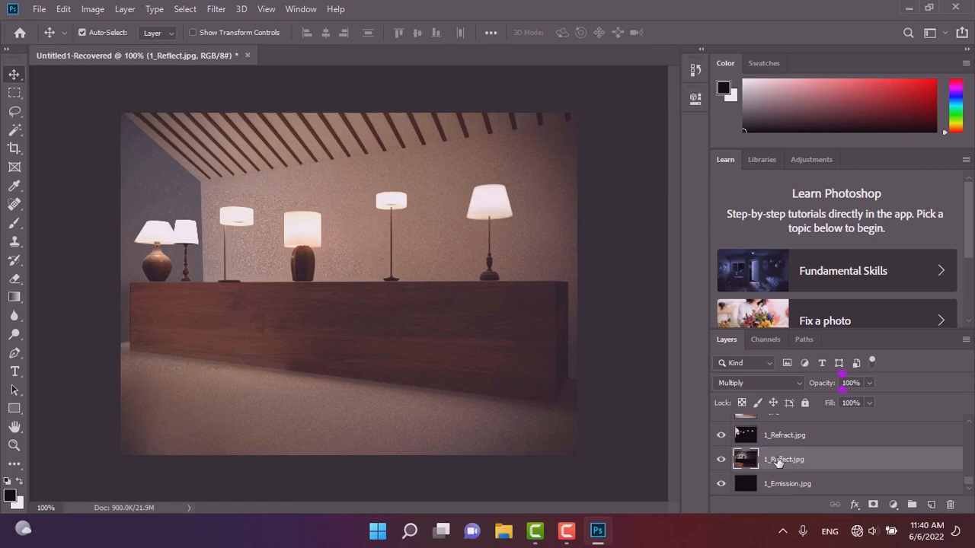
scroll(777, 463, "up", 1)
left_click(773, 463)
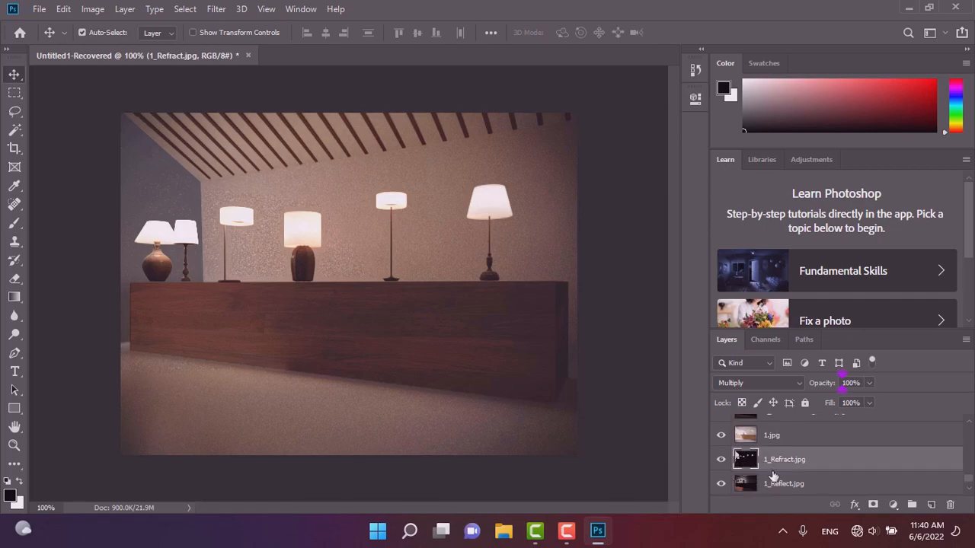
left_click(778, 484)
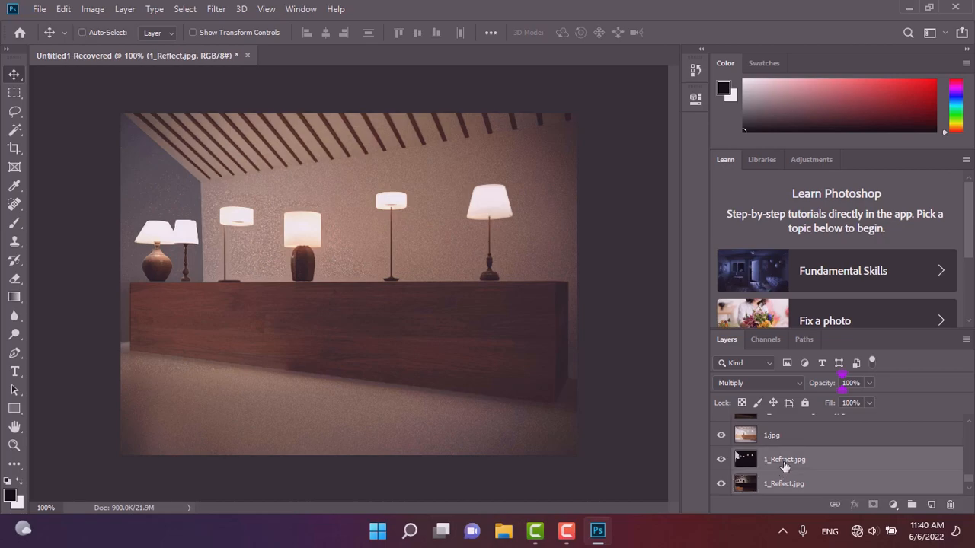
left_click(784, 466, "ctrl")
left_click_drag(784, 466, 782, 381)
left_click_drag(774, 415, 774, 420)
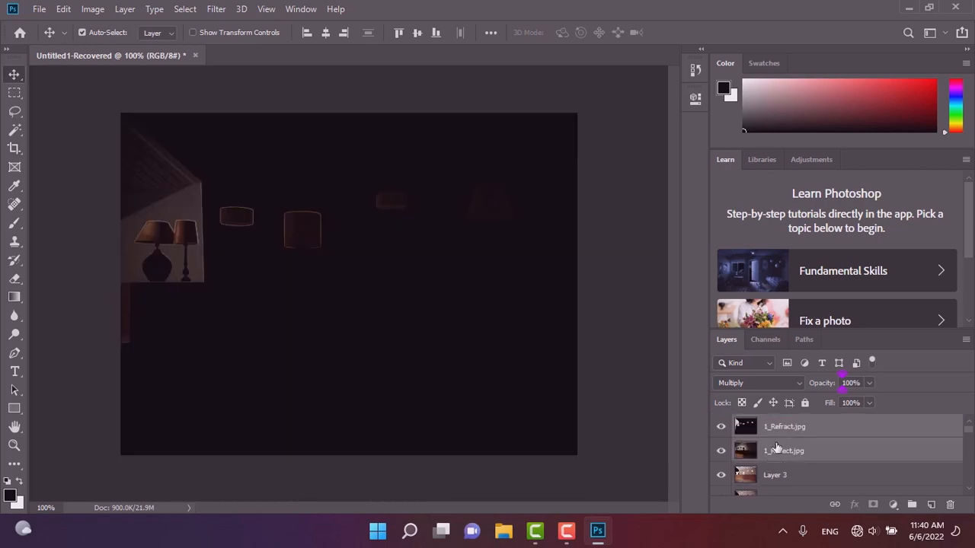
left_click(745, 384)
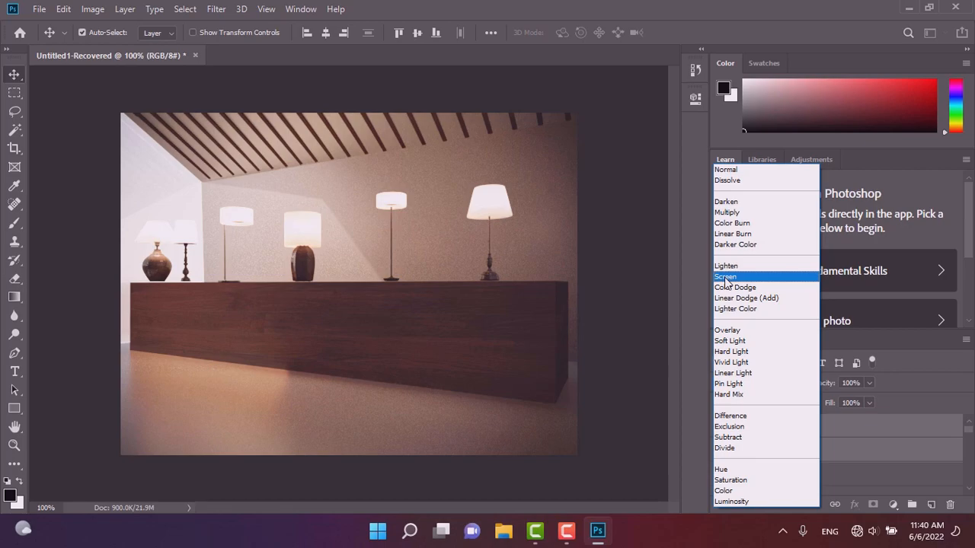
left_click(726, 277)
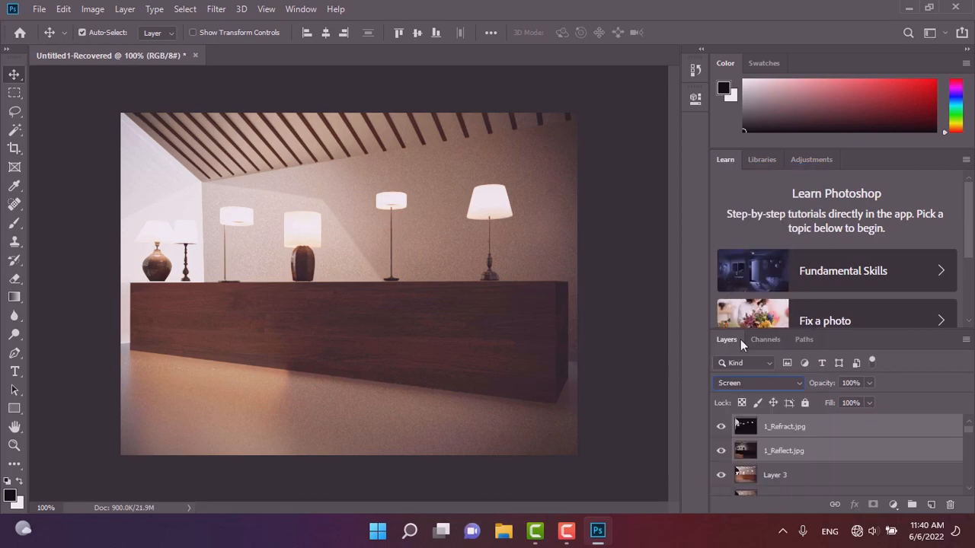
Hide the 1_Refract and 1_Reflect layers and show the 1_Instance_ID layer.
left_click(721, 428)
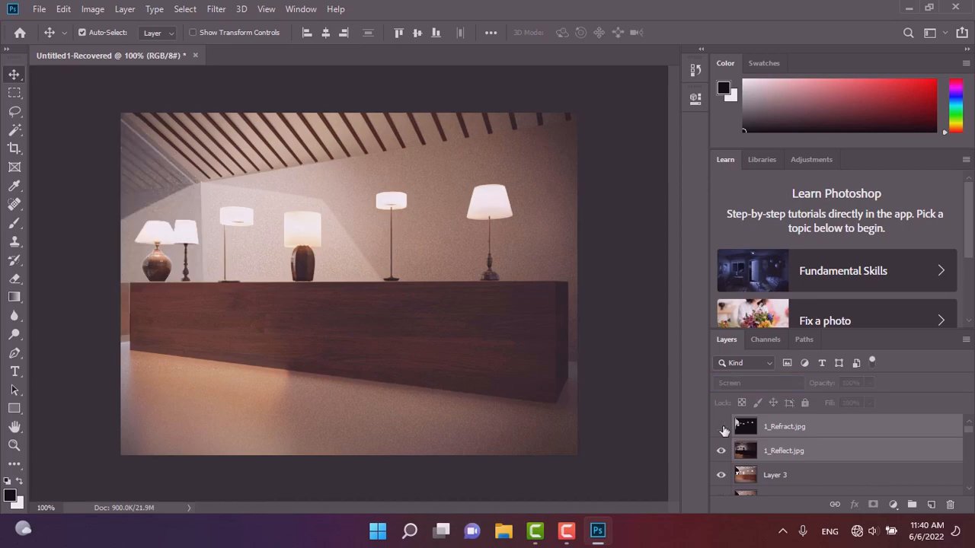
left_click(721, 450)
scroll(754, 473, "down", 2)
scroll(754, 478, "down", 5)
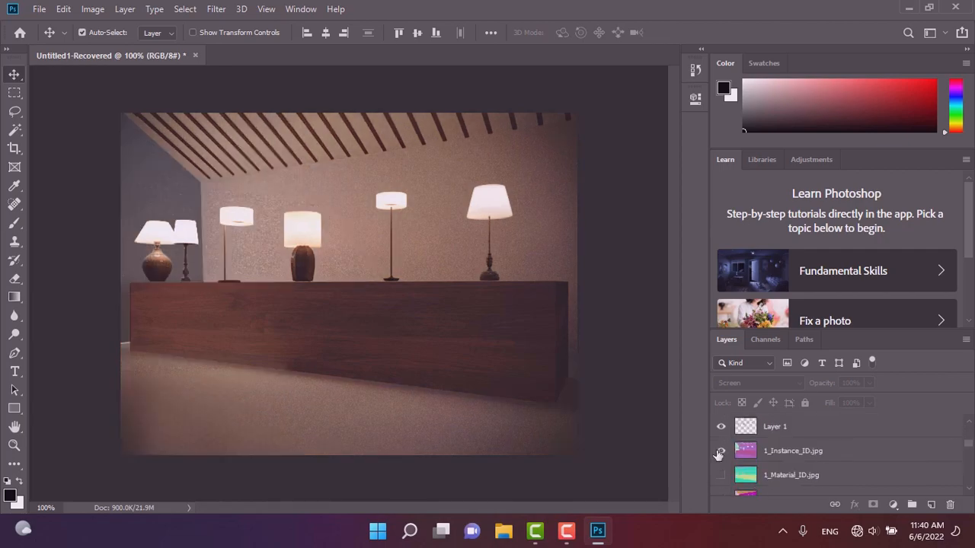
left_click(720, 451)
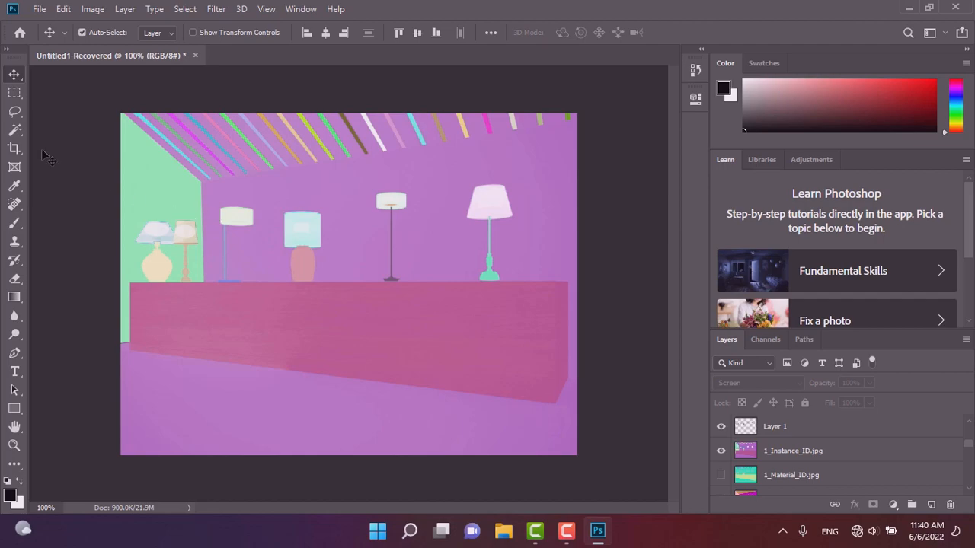
Select all the lamp shades on the 1_Instance_ID layer with the Magic Wand tool.
left_click(14, 129)
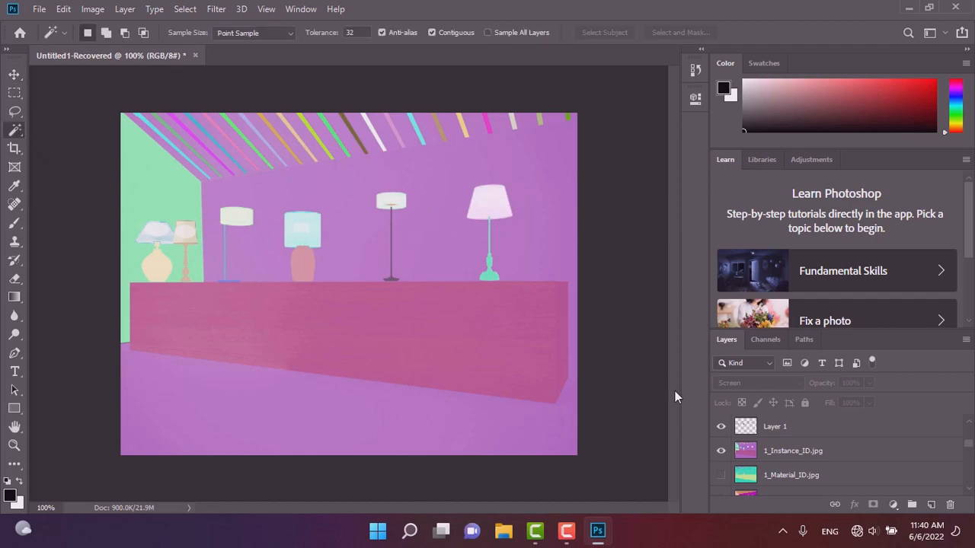
left_click(742, 454)
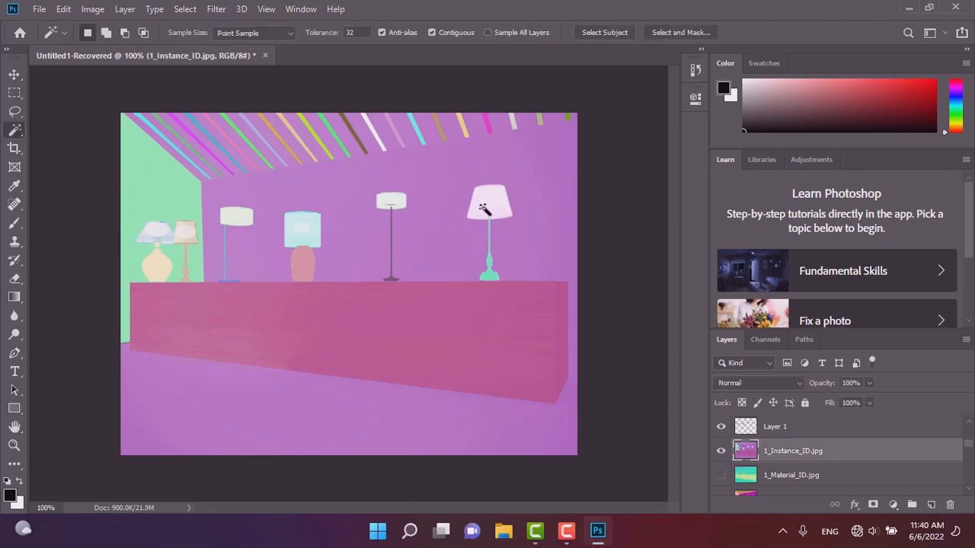
left_click(387, 202, "shift")
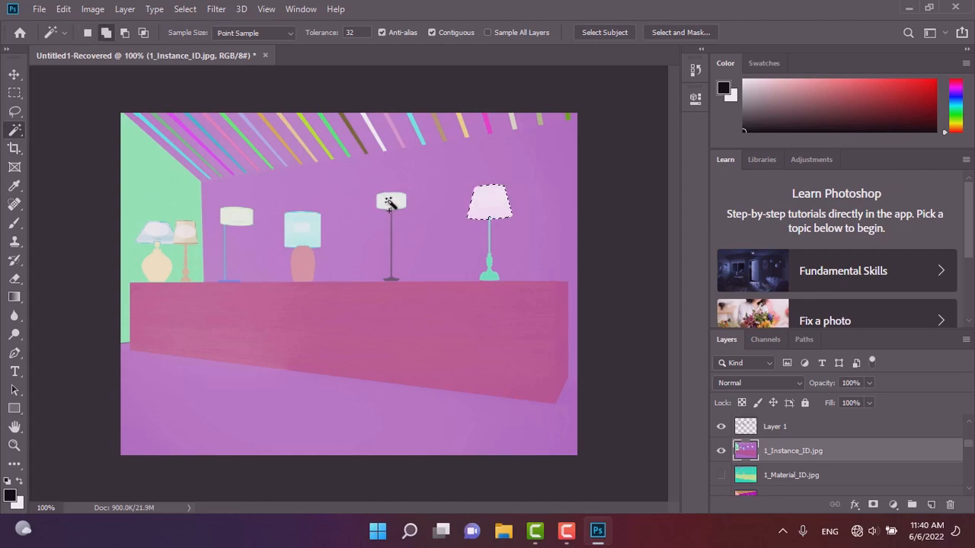
left_click(308, 227, "shift")
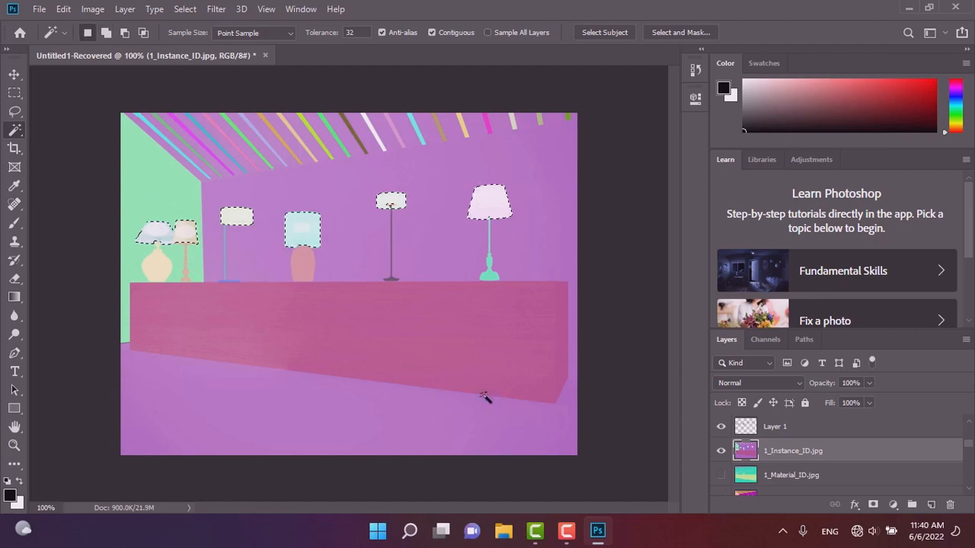
Show the 1_Refract and 1_Reflect layers again and select both.
scroll(761, 449, "up", 3)
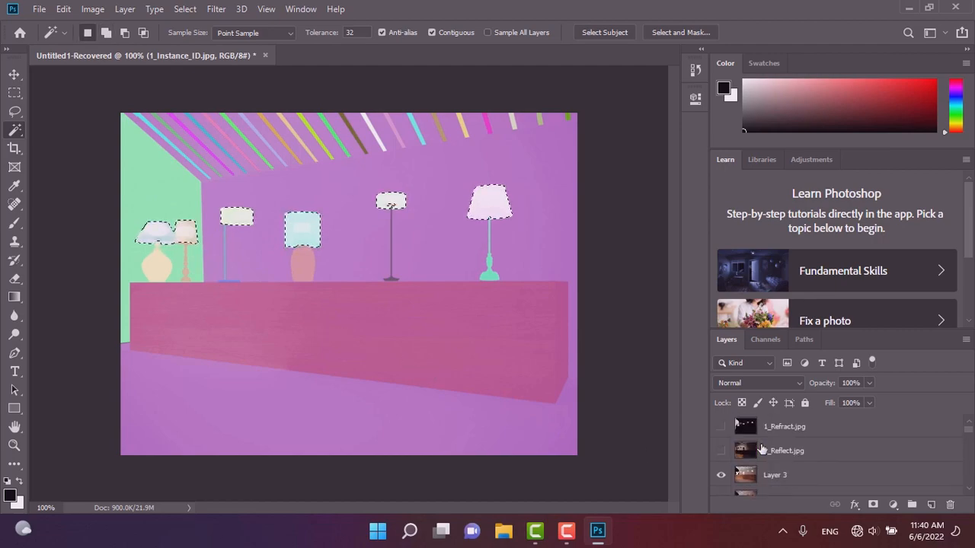
left_click(780, 431)
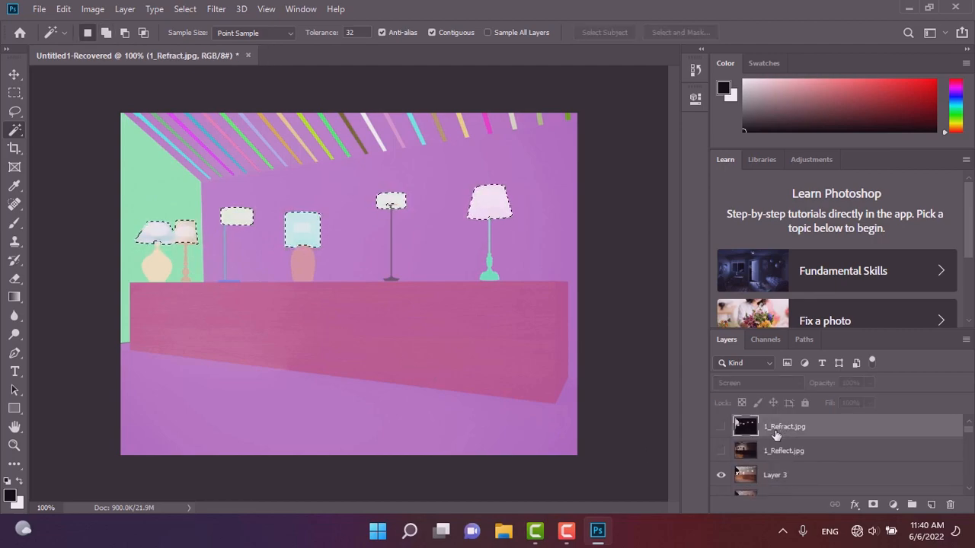
left_click(720, 427)
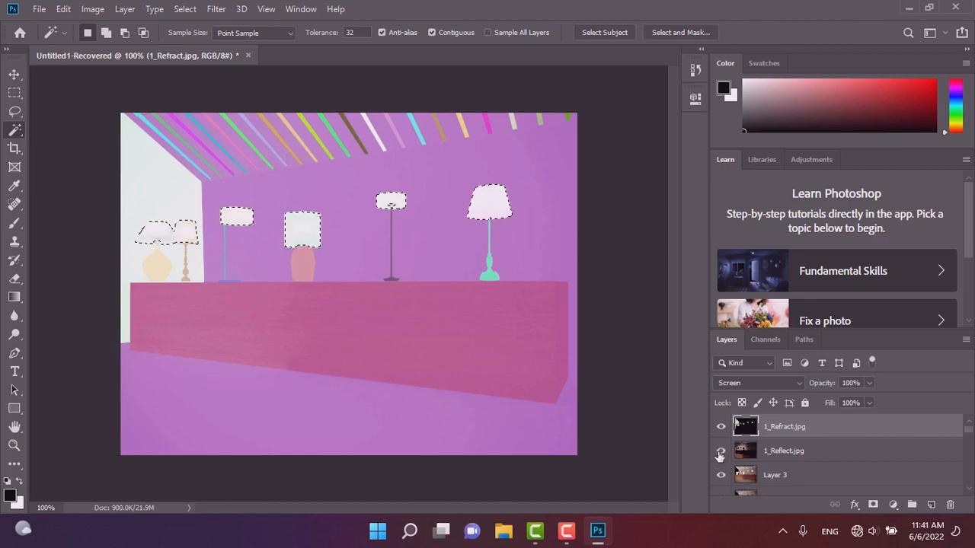
left_click(719, 453)
left_click(771, 454, "shift")
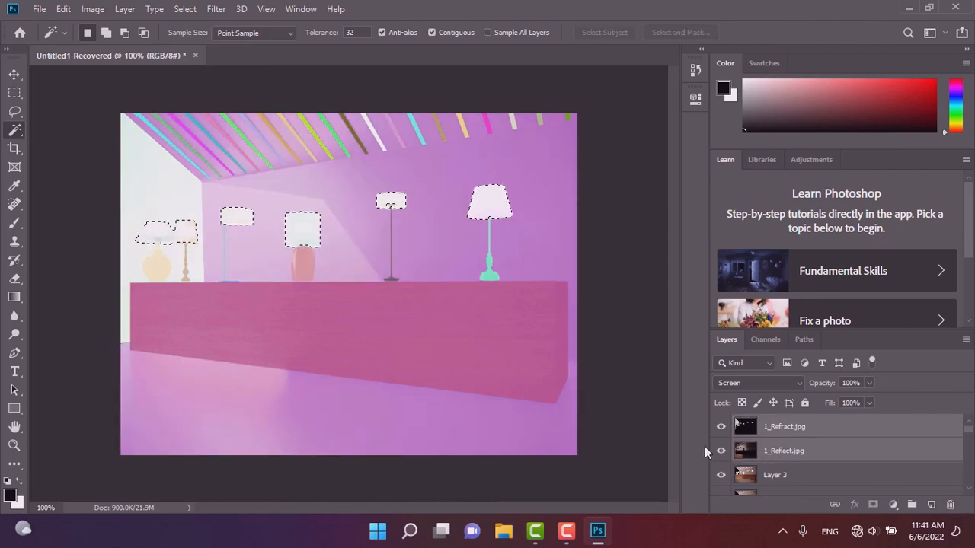
Invert the selection.
left_click(217, 9)
mouse_move(185, 9)
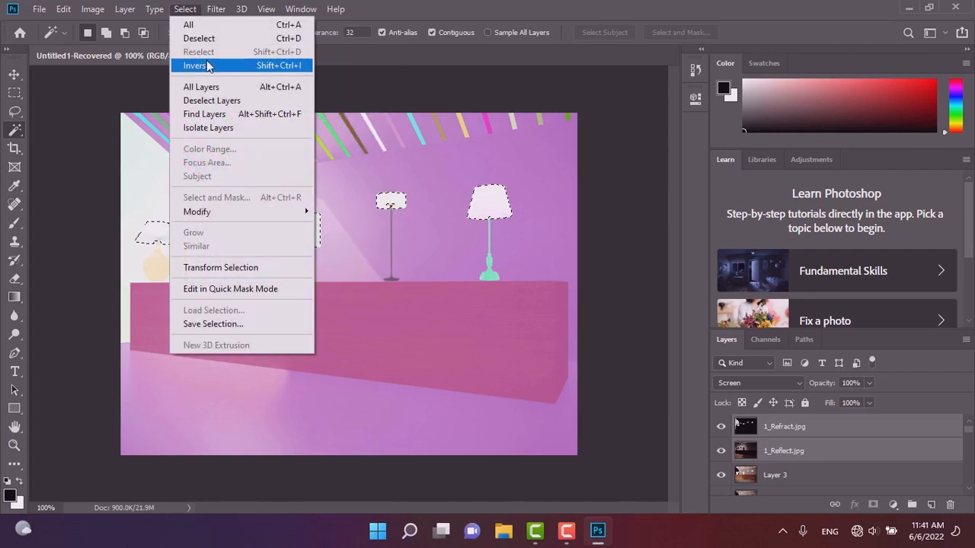
left_click(199, 65)
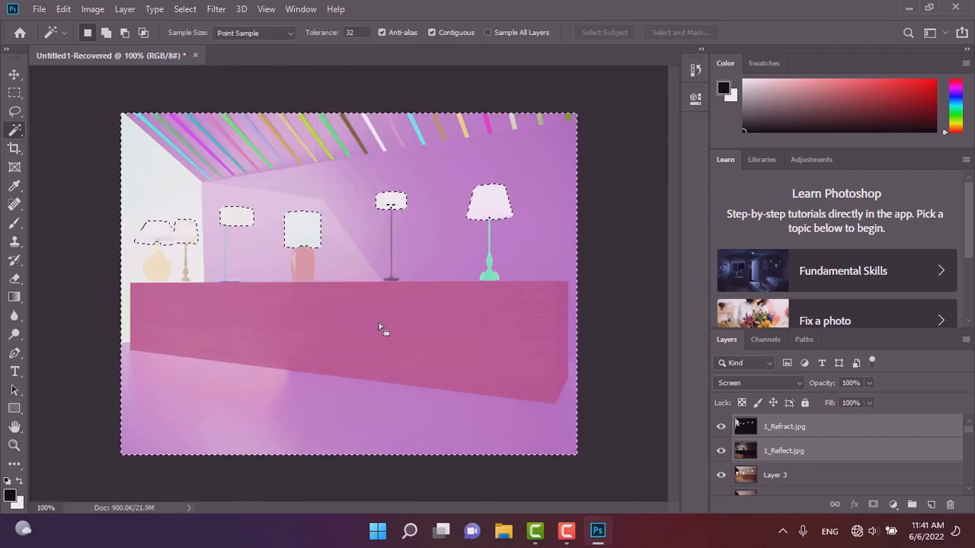
Copy the selected area of the 1_Refract and 1_Reflect layers to new layers with Layer Via Copy.
right_click(387, 294)
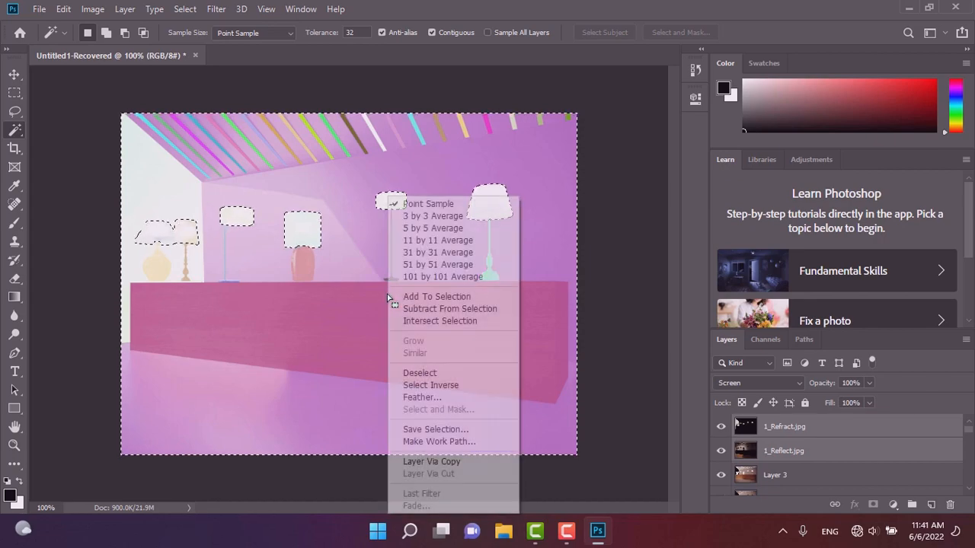
left_click(441, 461)
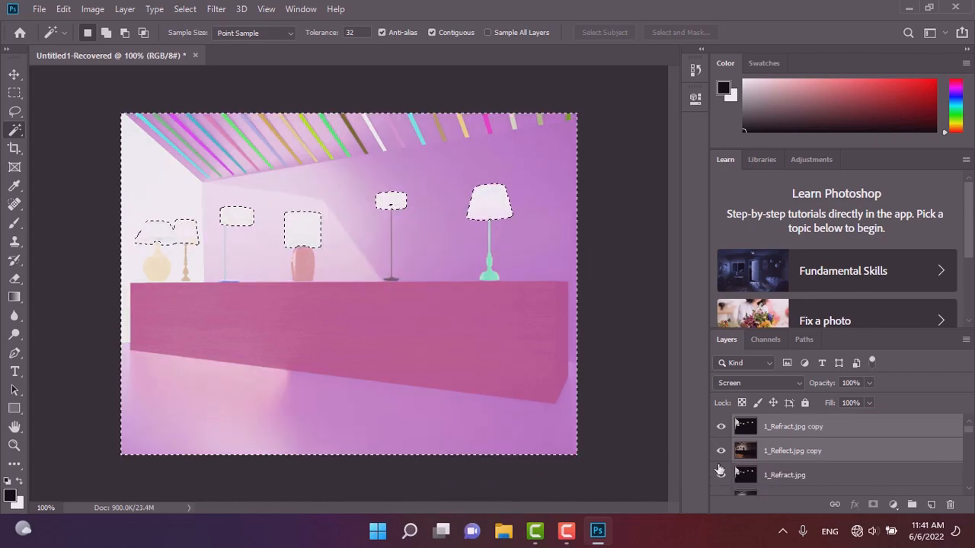
Hide the original 1_Refract.jpg, 1_Reflect.jpg and 1_Rest (unassigned).jpg layers.
scroll(724, 477, "down", 1)
left_click(720, 452)
left_click(720, 476)
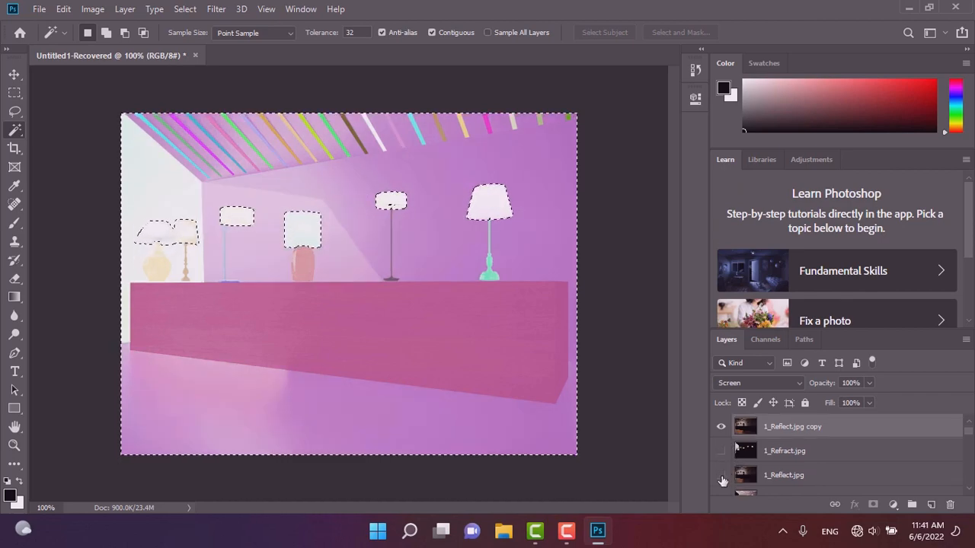
scroll(741, 451, "up", 1)
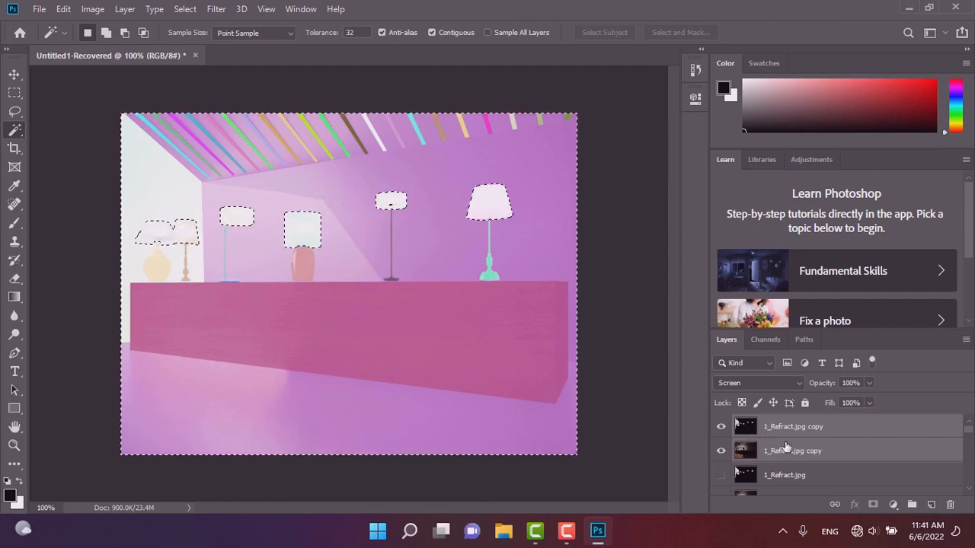
scroll(751, 442, "down", 1)
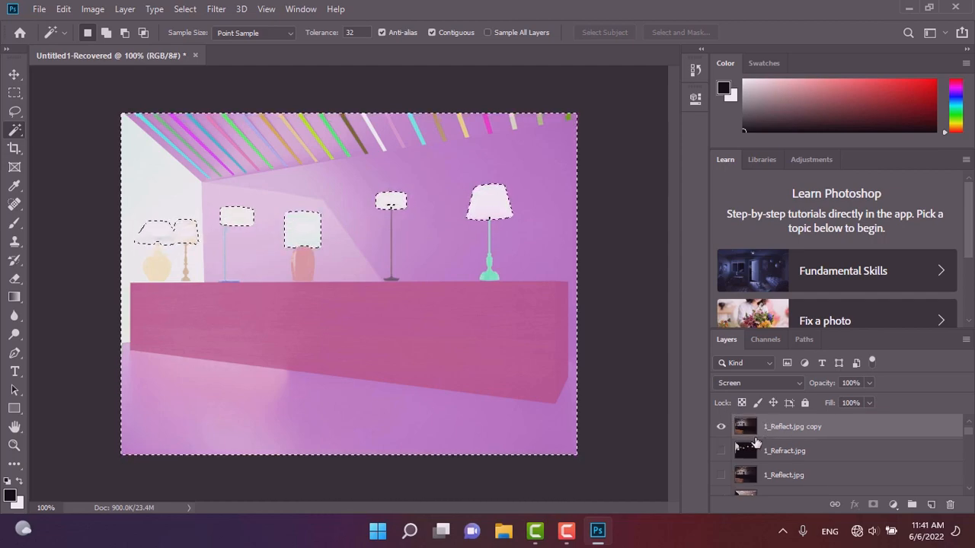
scroll(756, 441, "up", 1)
left_click(720, 476)
scroll(750, 463, "down", 2)
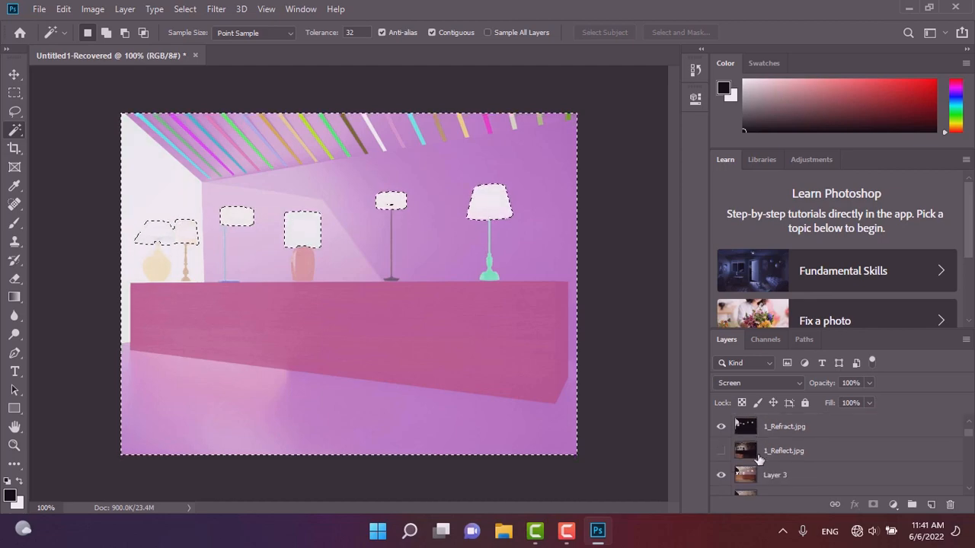
scroll(744, 461, "down", 3)
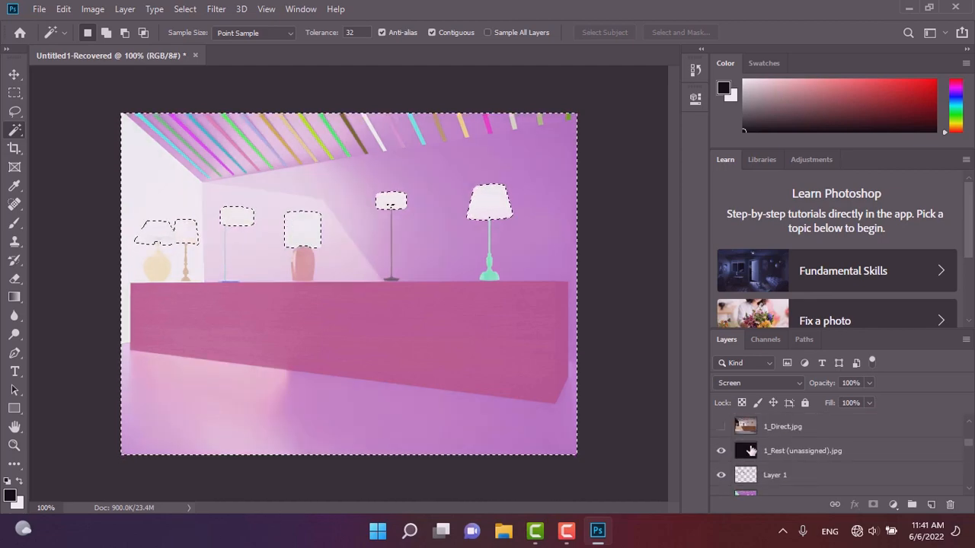
scroll(746, 465, "down", 2)
left_click(721, 453)
scroll(748, 457, "up", 3)
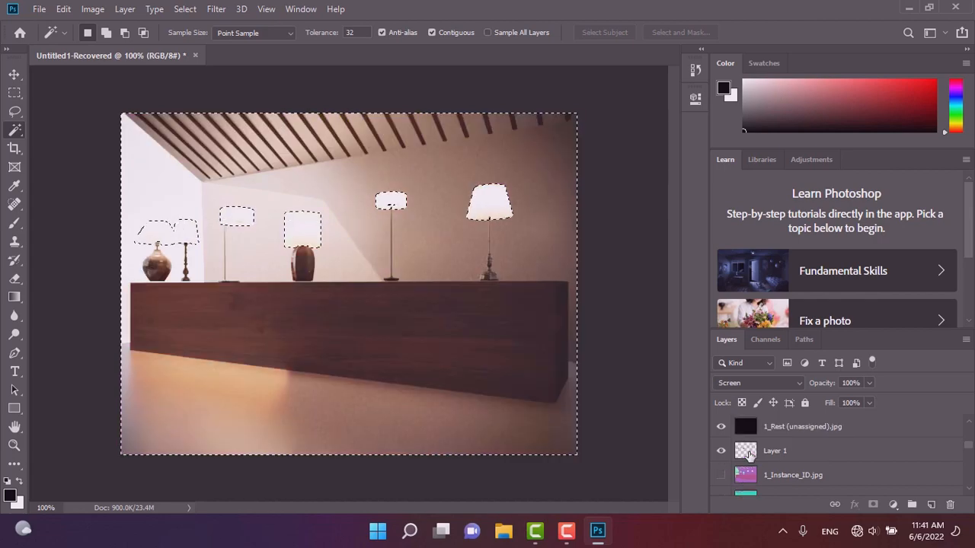
scroll(749, 455, "up", 4)
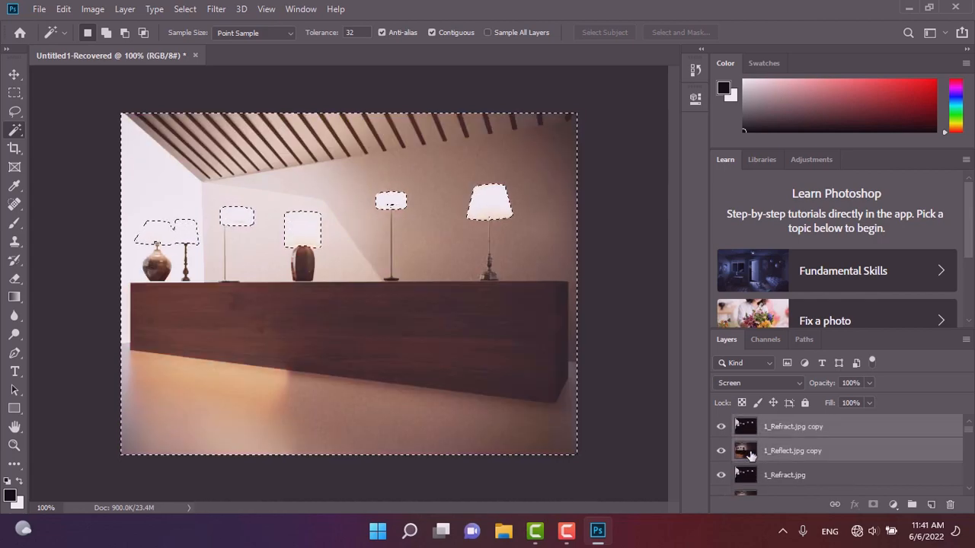
left_click(721, 475)
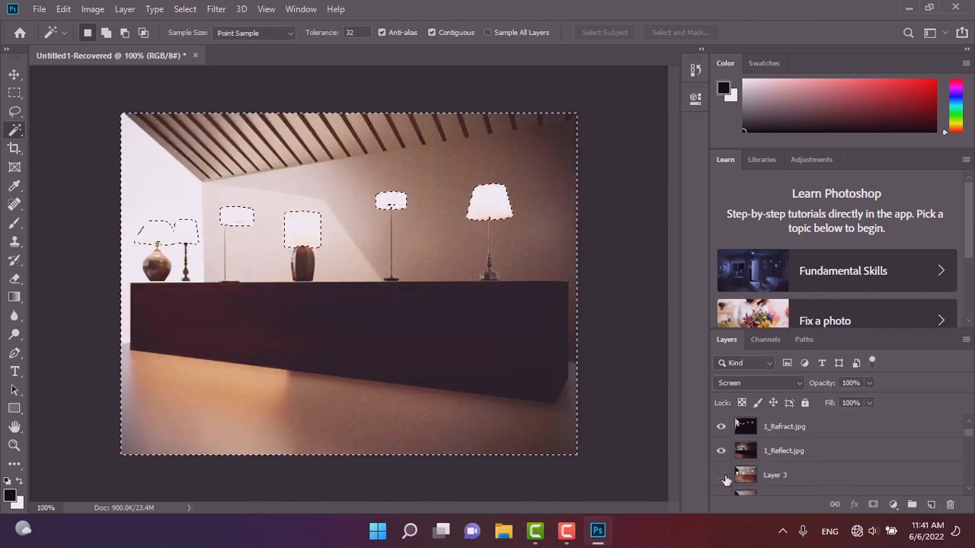
left_click(721, 450)
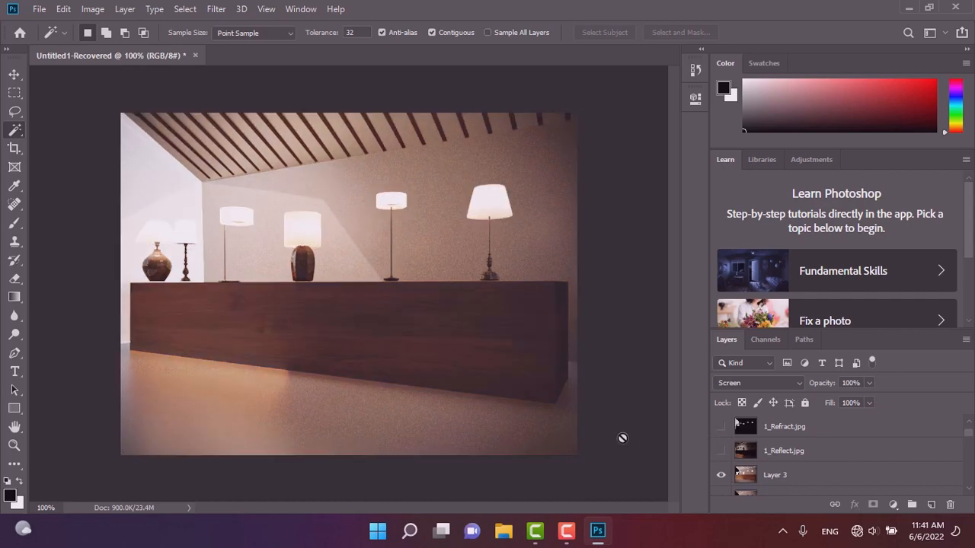
Toggle the 1_Refract.jpg copy and 1_Reflect.jpg copy layers on and off to compare their effect.
scroll(727, 430, "up", 2)
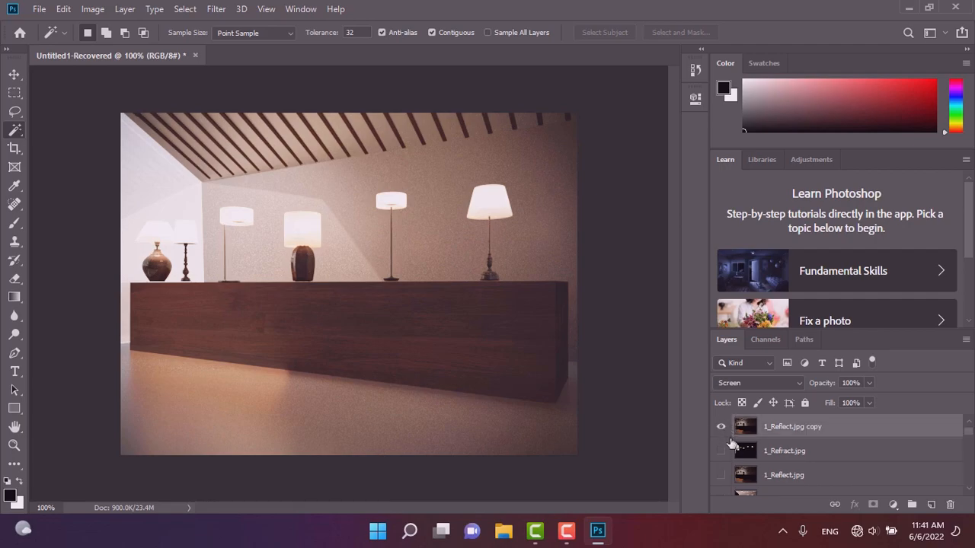
left_click(721, 451)
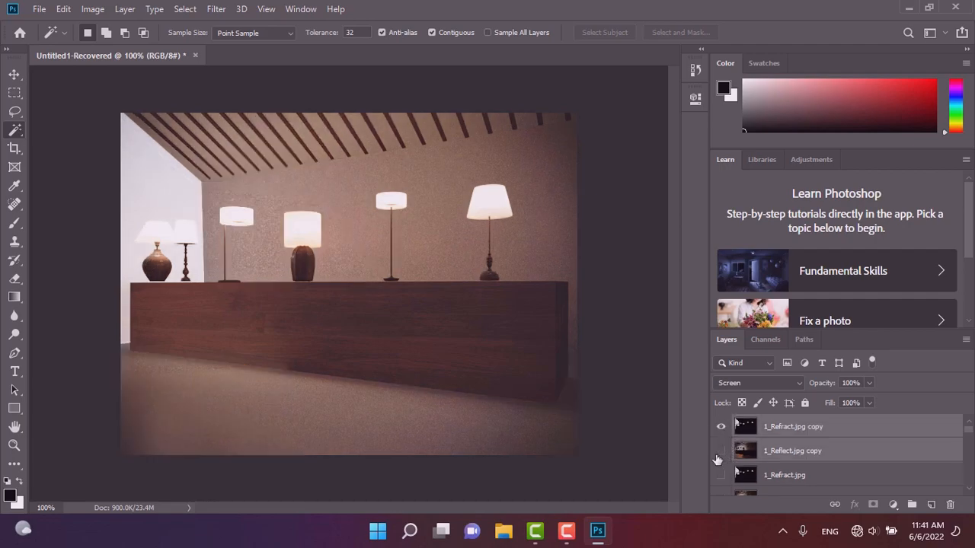
left_click(719, 428)
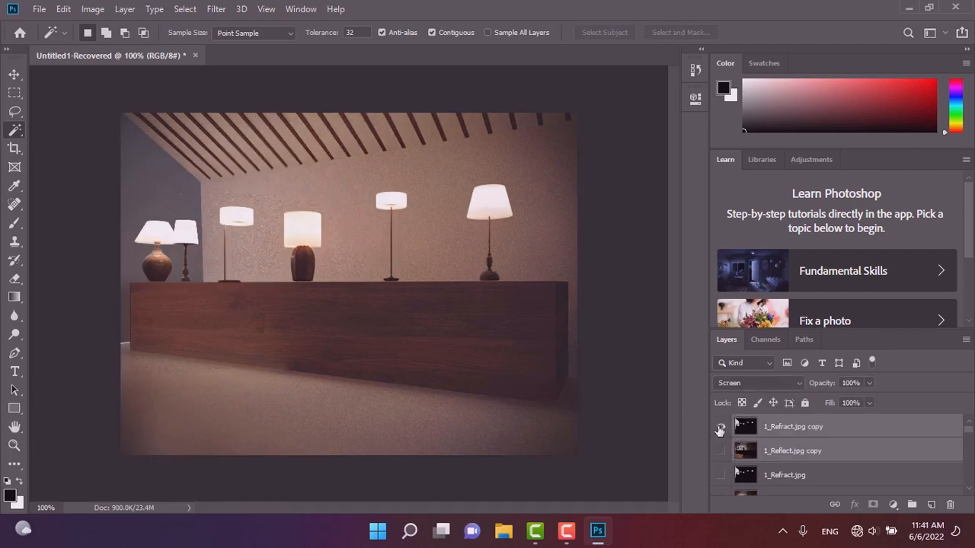
left_click(720, 428)
left_click(721, 451)
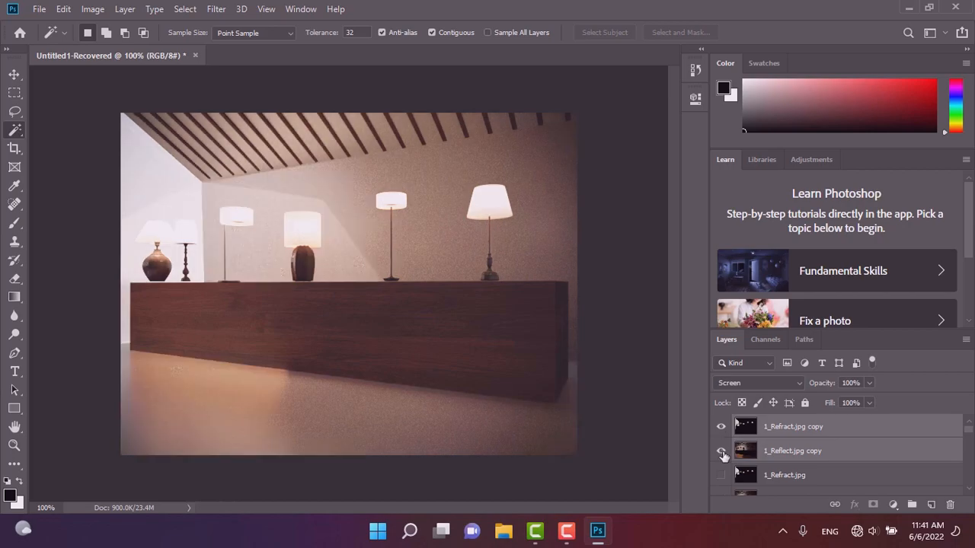
left_click(721, 452)
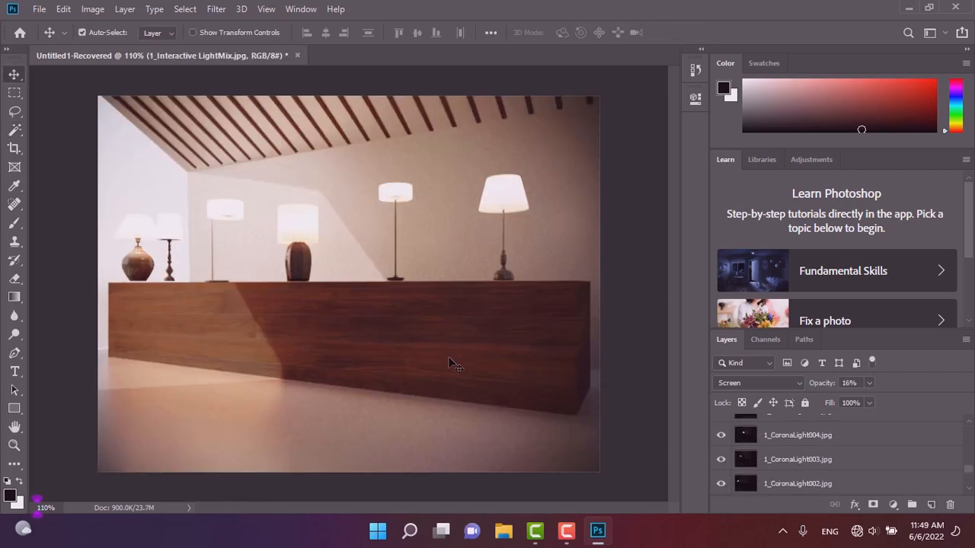
scroll(775, 475, "up", 5)
scroll(776, 476, "up", 5)
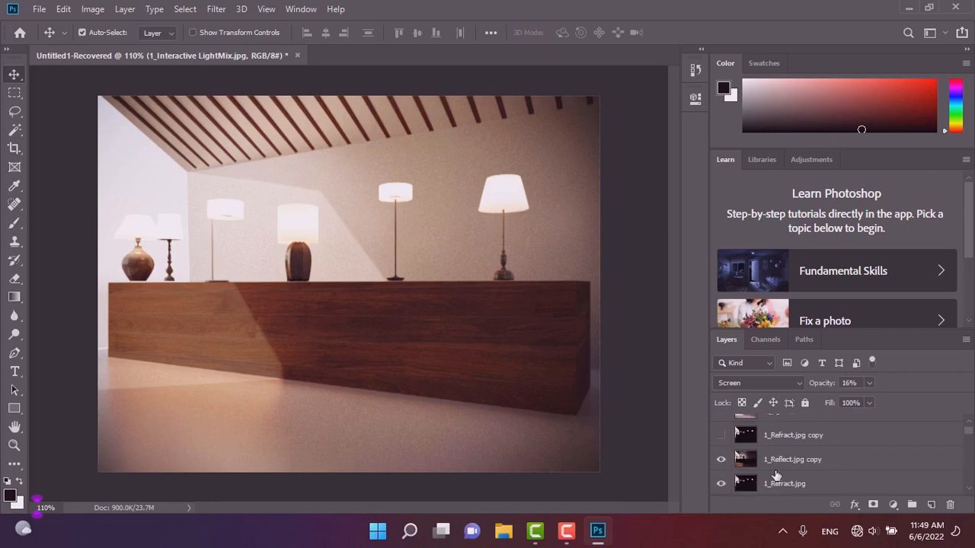
Select the 1.jpg Soft Light layer and toggle its visibility to compare the image.
left_click(778, 432)
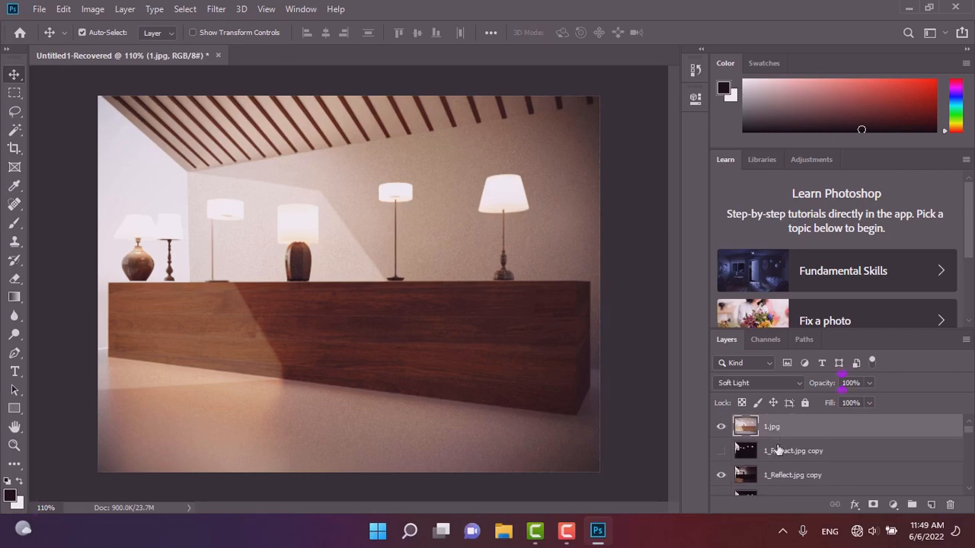
left_click(721, 428)
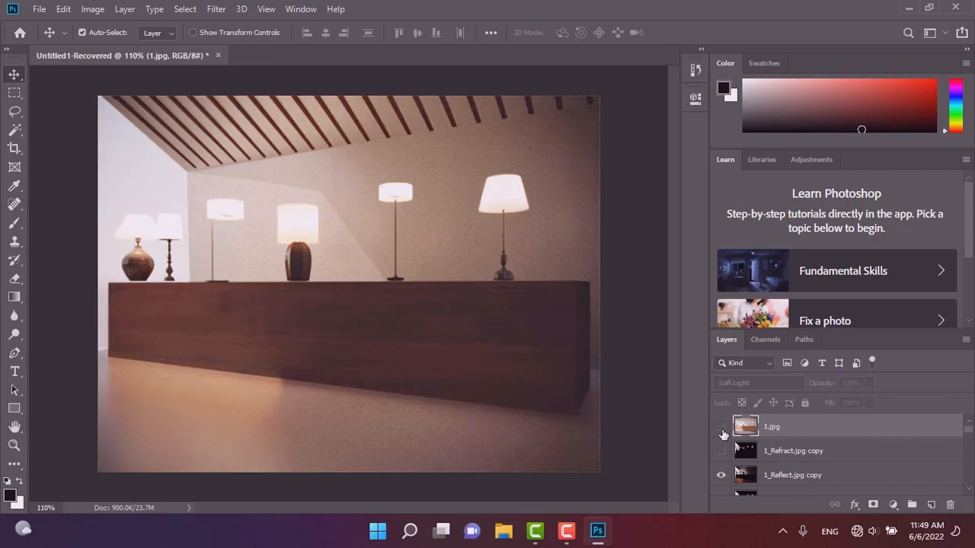
left_click(723, 430)
left_click(722, 430)
left_click(723, 430)
Set the 1.jpg layer's opacity to 40%.
left_click(870, 382)
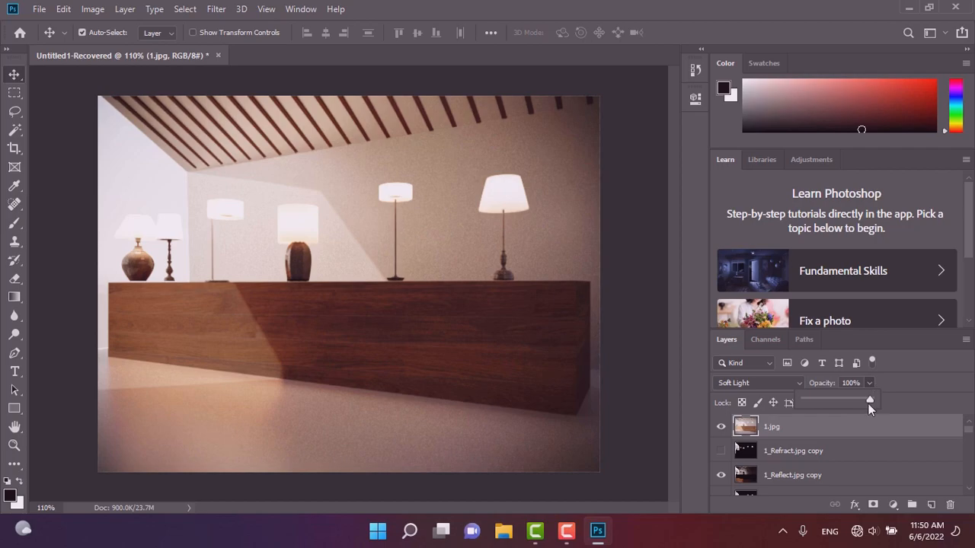
left_click_drag(845, 402, 768, 424)
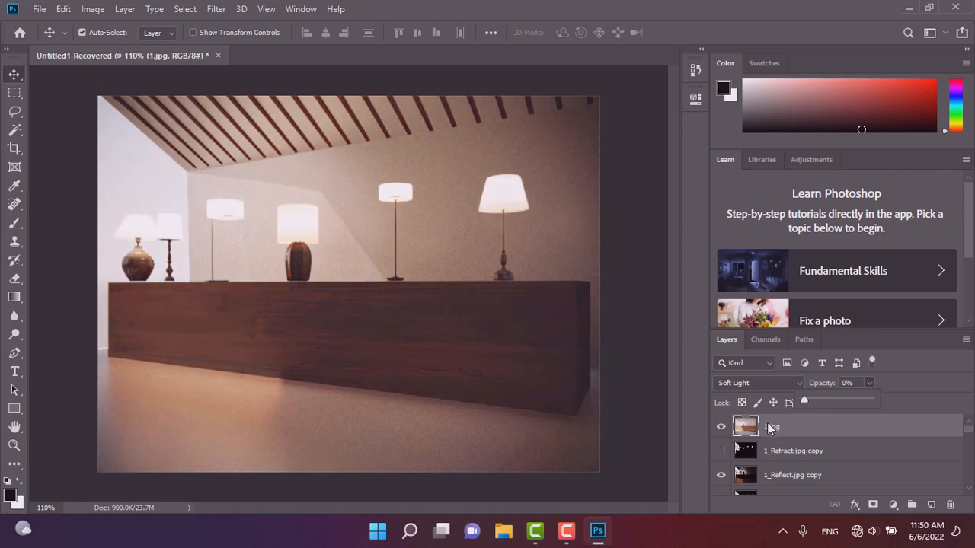
left_click_drag(824, 405, 829, 403)
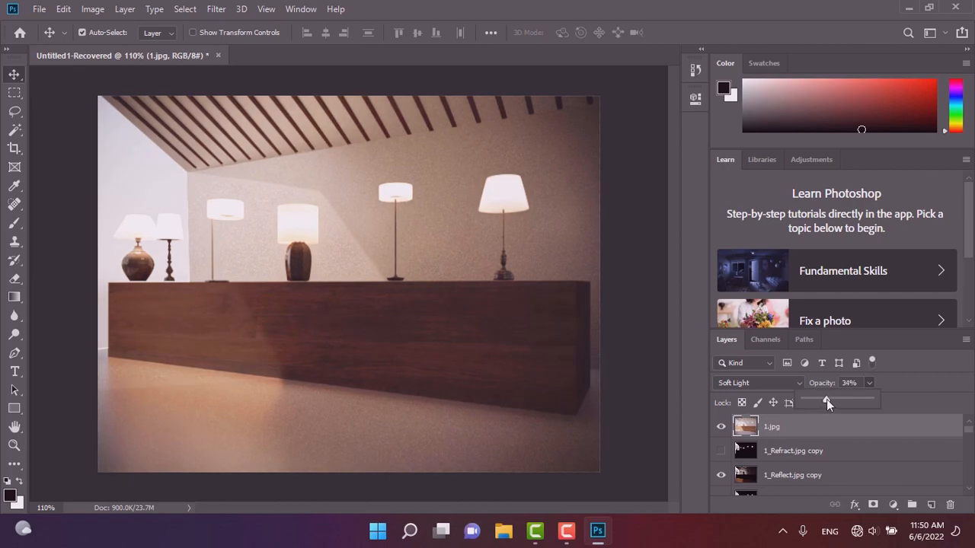
scroll(369, 412, "down", 3, "alt")
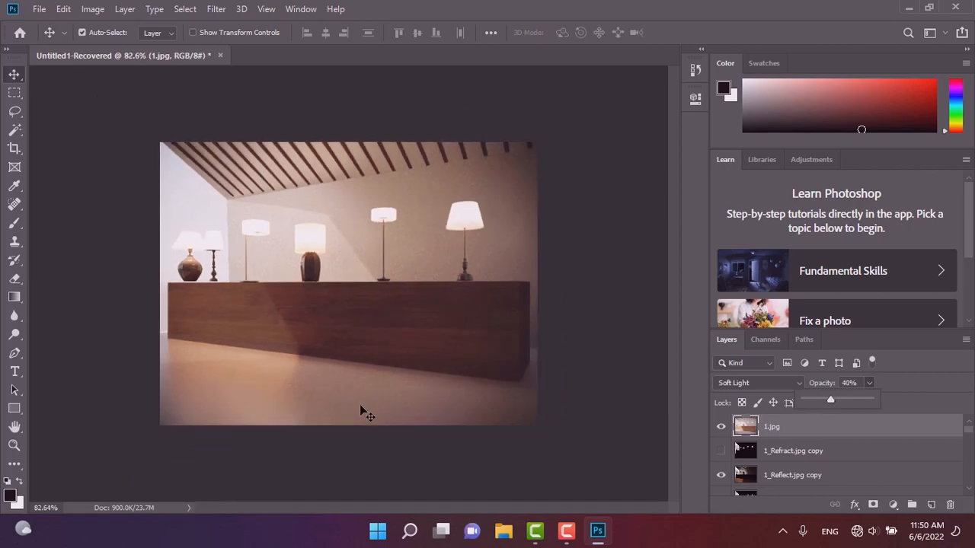
Stamp all visible layers into a new merged layer at the top of the stack.
scroll(792, 430, "down", 5)
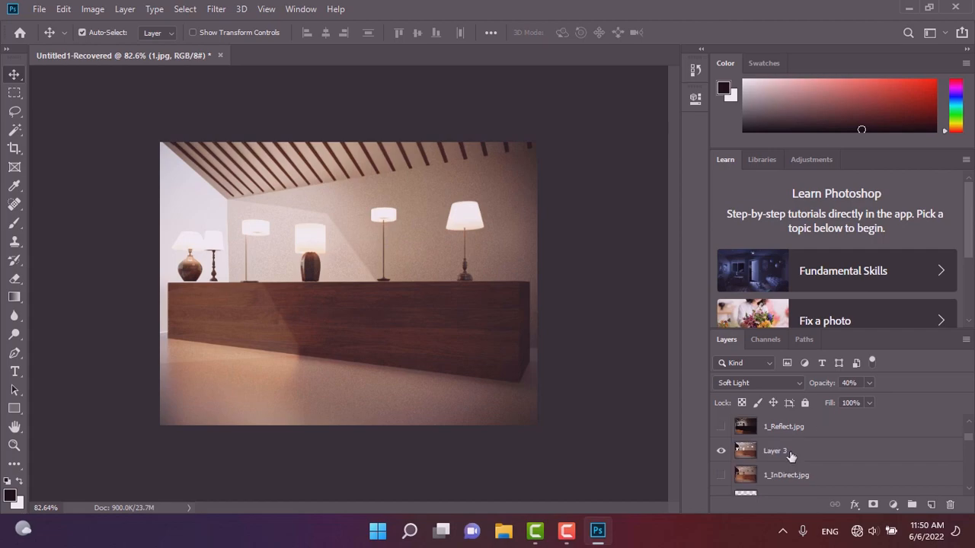
scroll(795, 484, "down", 2, "alt")
scroll(796, 476, "down", 3)
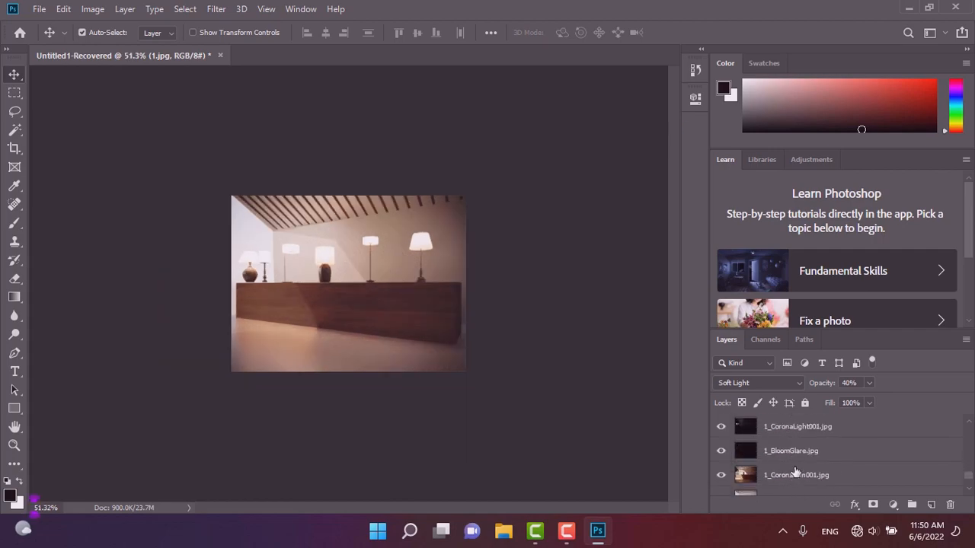
left_click(791, 490)
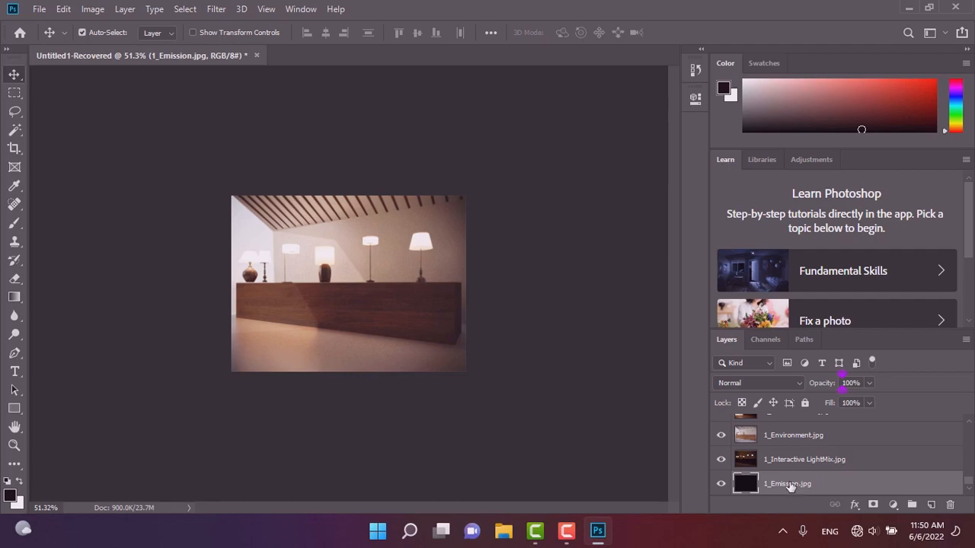
scroll(795, 482, "down", 3)
scroll(795, 480, "up", 10)
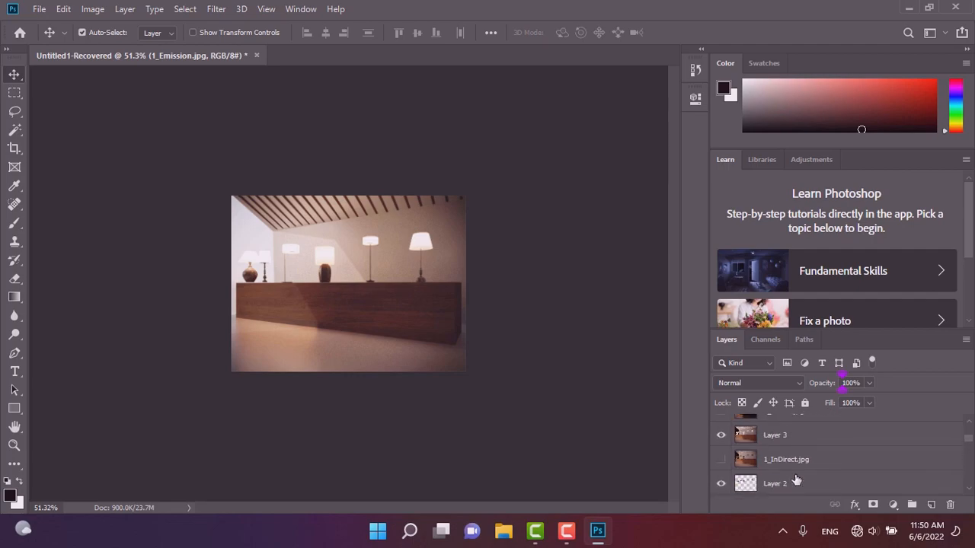
left_click(792, 431, "shift")
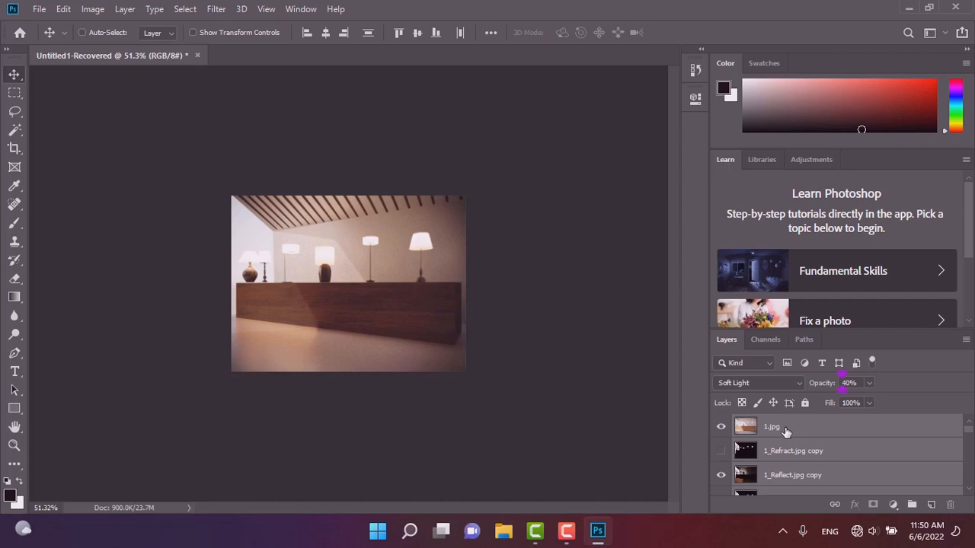
key("ctrl+shift+alt+e")
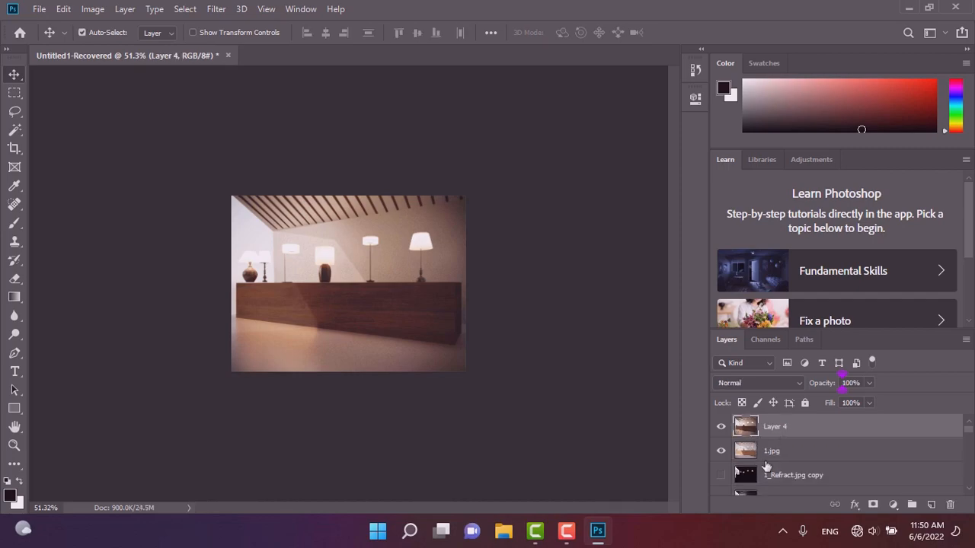
Select all layers from 1.jpg down to 1_Emission.jpg and put them into a group.
left_click(770, 453)
scroll(776, 474, "down", 3)
scroll(777, 474, "down", 5)
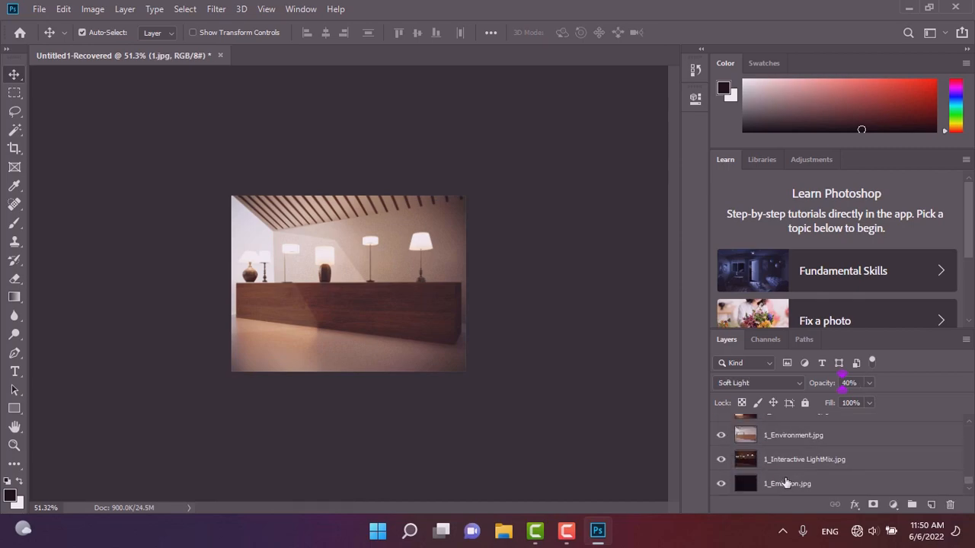
left_click(786, 484, "shift")
left_click_drag(787, 483, 911, 504)
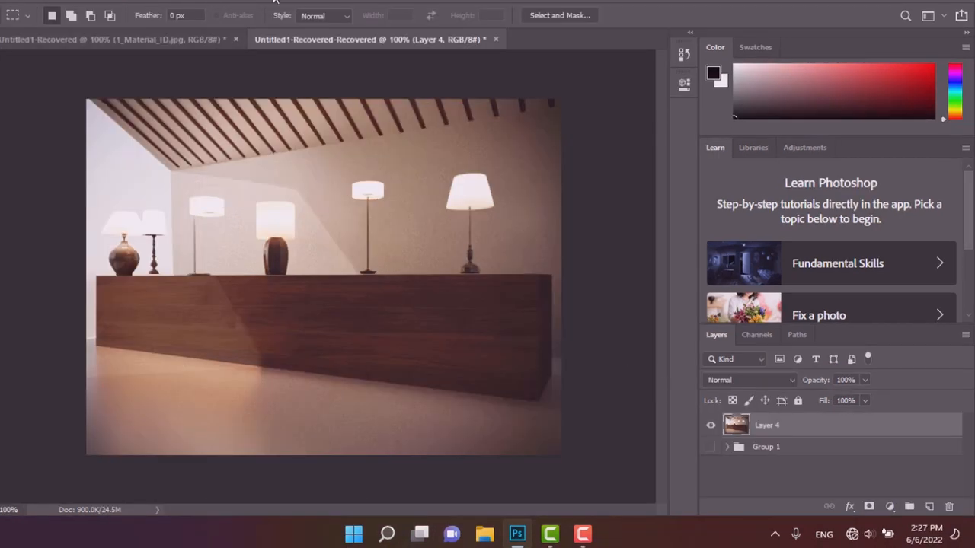
Open the Camera Raw Filter on the merged layer, set contrast to +62 and highlights to +3, then cancel.
left_click(191, 2)
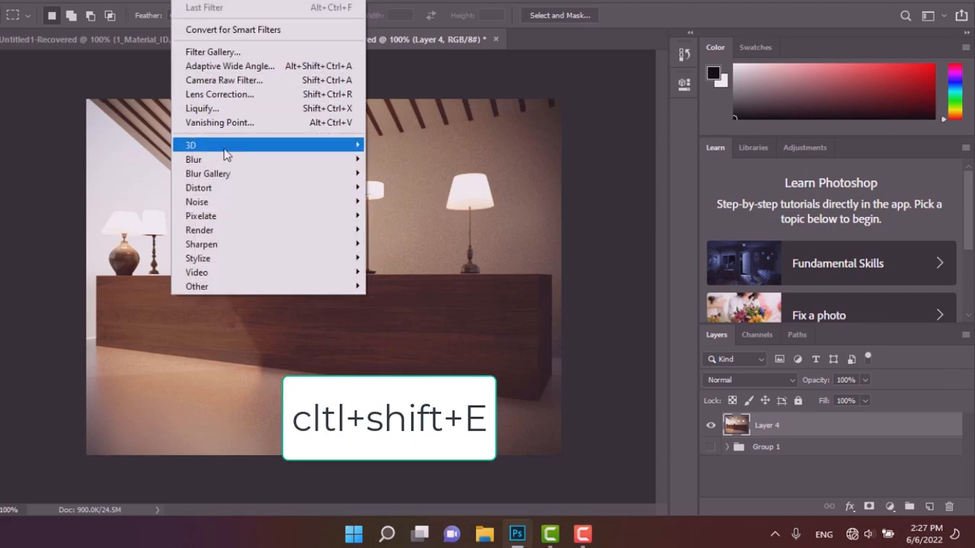
left_click(232, 80)
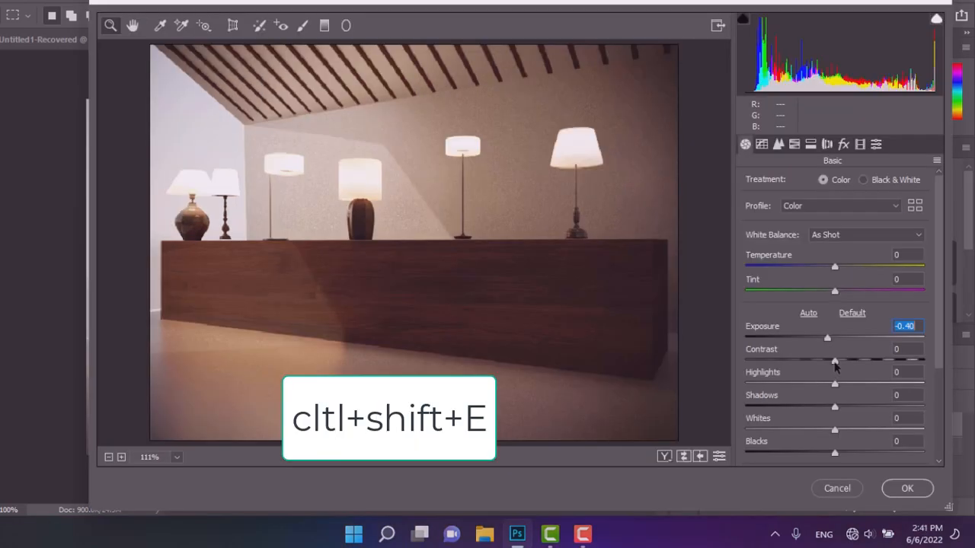
left_click_drag(834, 366, 890, 372)
mouse_move(835, 385)
left_mouse_down()
mouse_move(855, 385)
mouse_move(837, 394)
left_mouse_up()
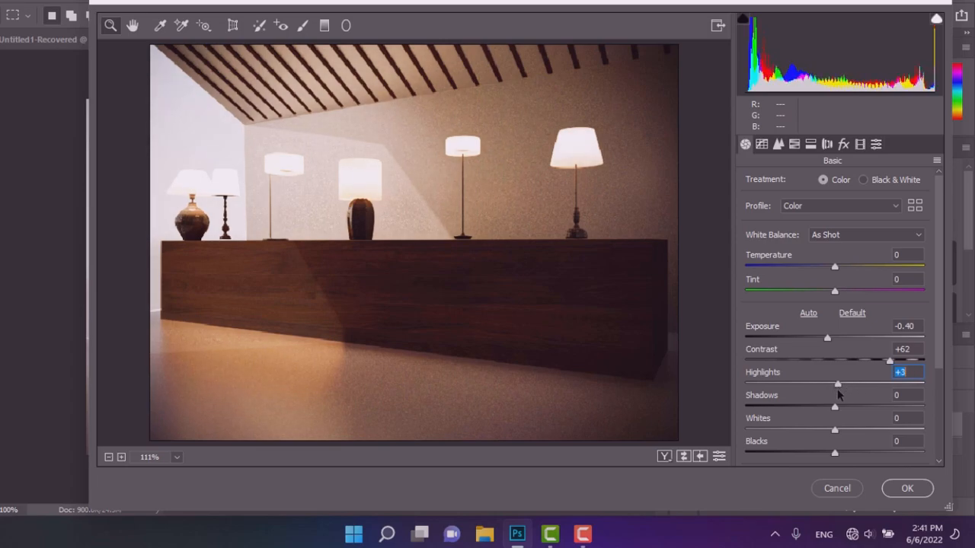
left_click(838, 489)
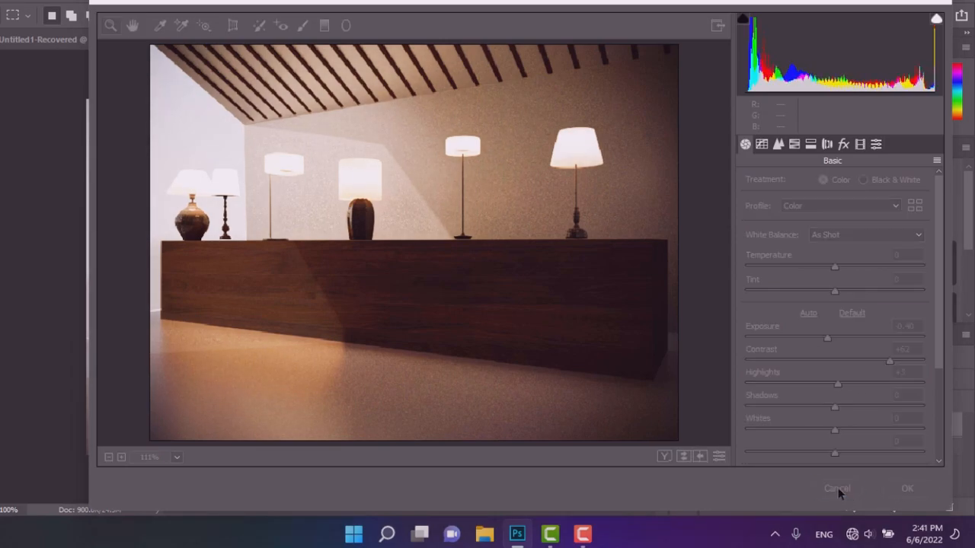
Open the Camera Raw Filter and set exposure +0.10, contrast +8, highlights -22, shadows -15, whites -21, blacks -58, clarity -3, saturation -17.
left_click(161, 7)
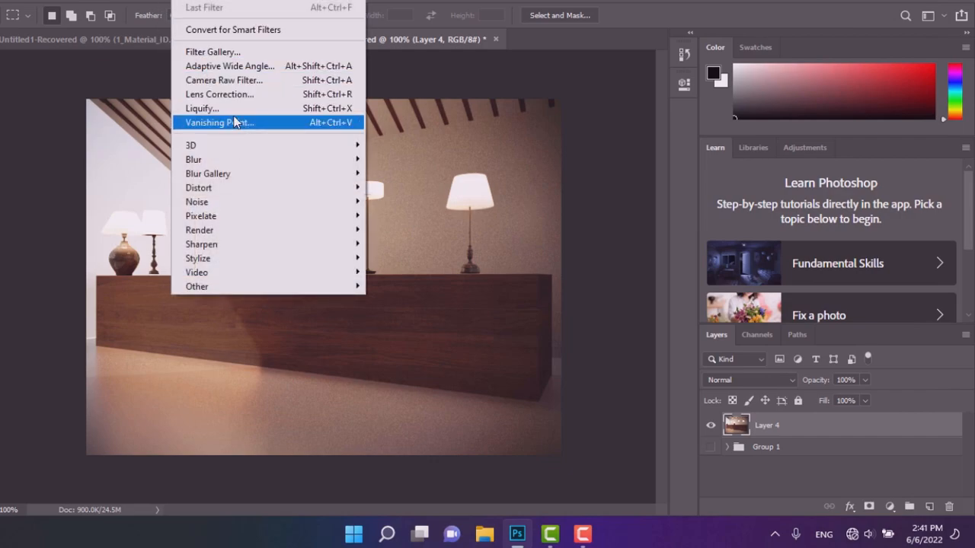
left_click(229, 80)
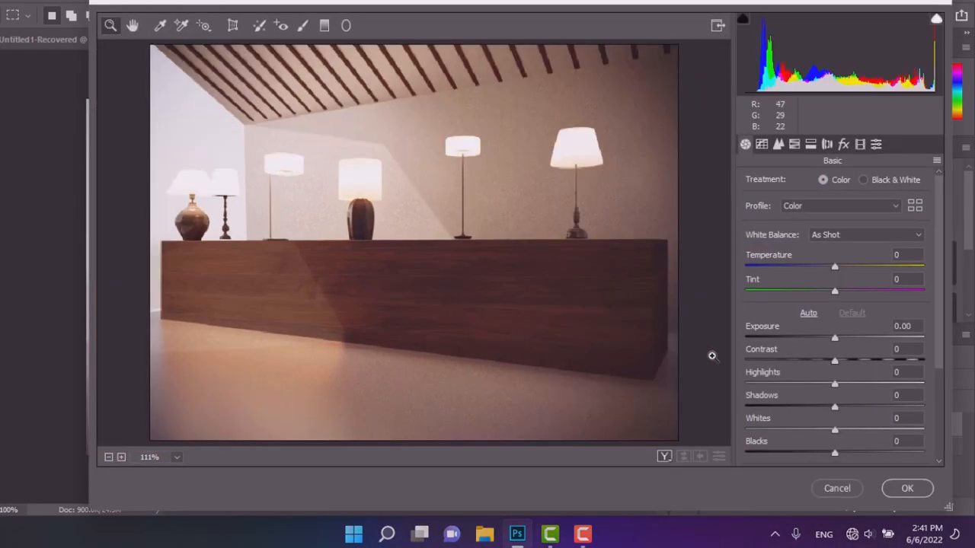
left_click_drag(835, 339, 778, 443)
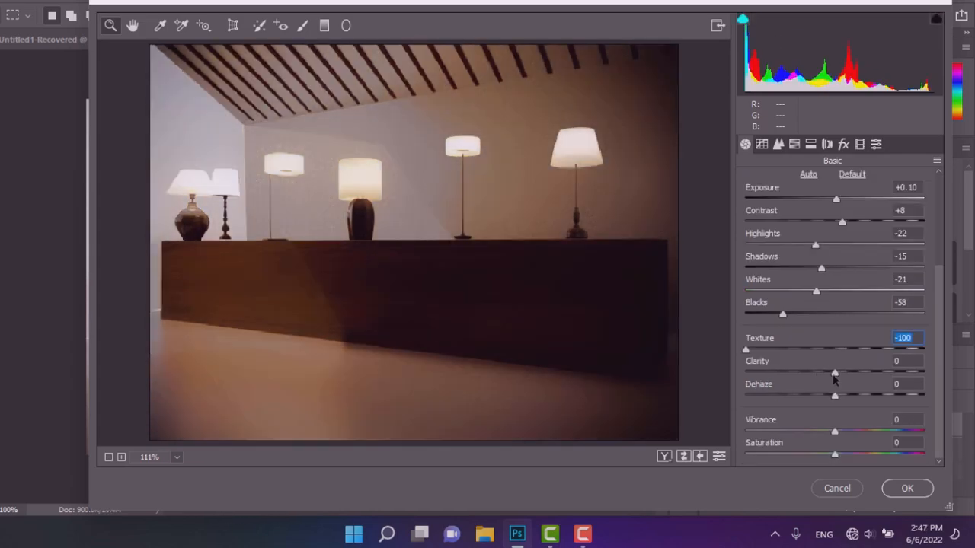
mouse_move(835, 372)
left_mouse_down()
mouse_move(766, 374)
mouse_move(781, 350)
mouse_move(841, 363)
left_mouse_up()
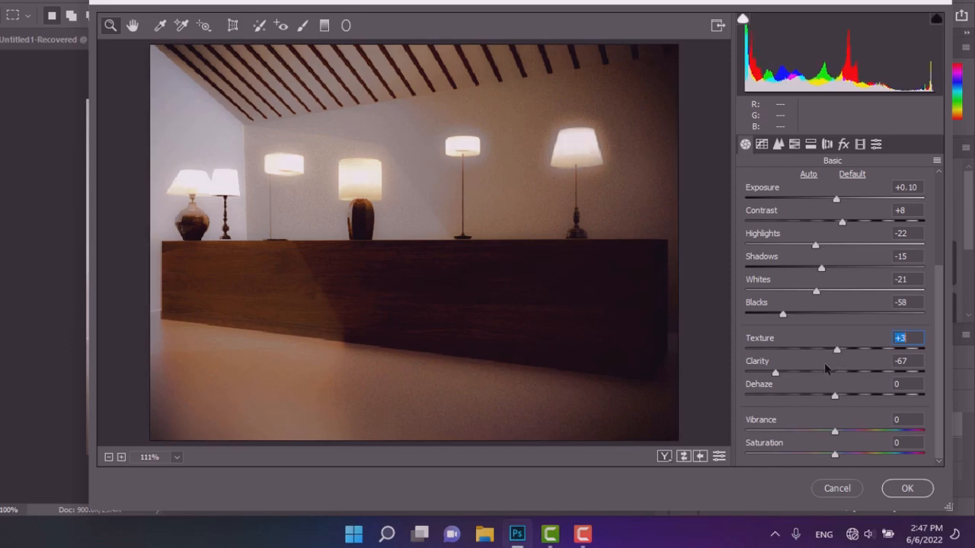
left_click_drag(776, 373, 832, 397)
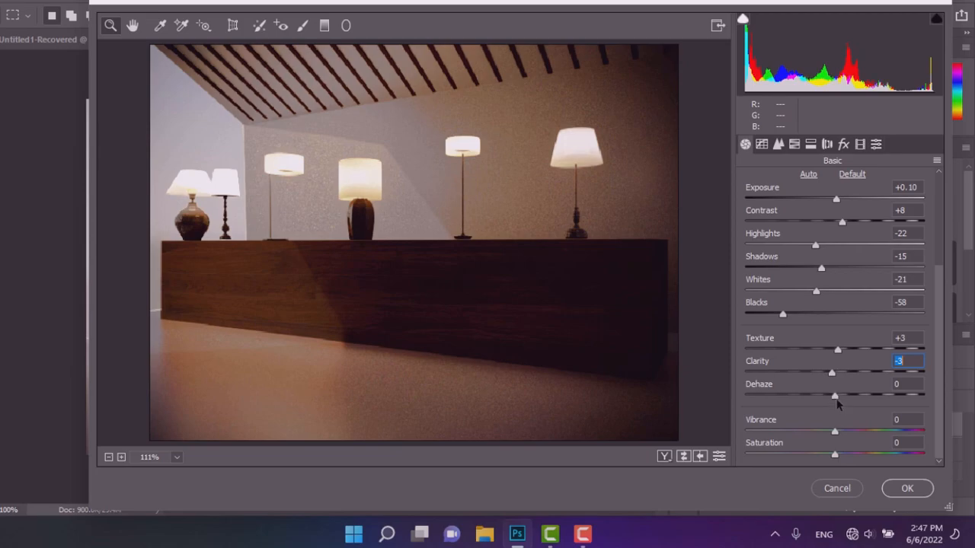
left_click_drag(831, 433, 820, 459)
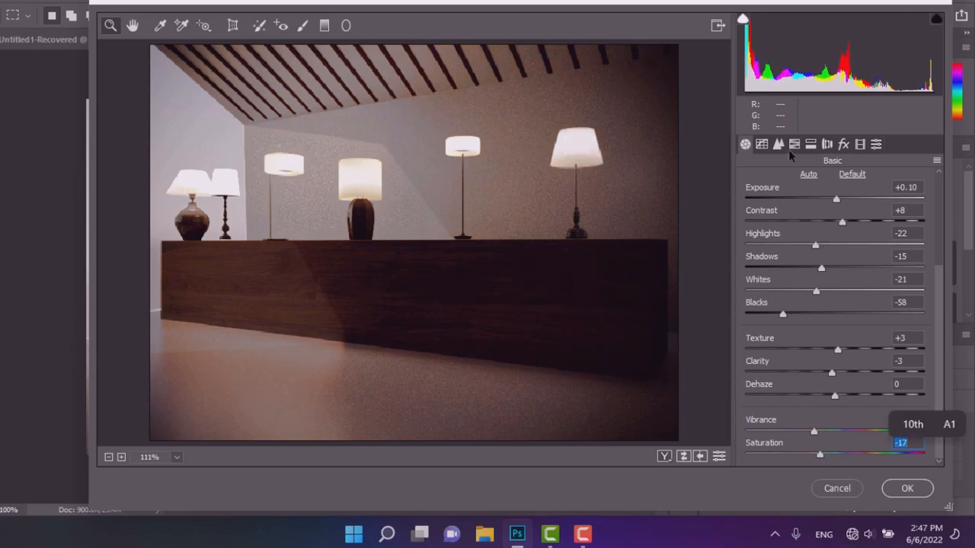
Set the Split Toning balance to -1.
left_click(761, 144)
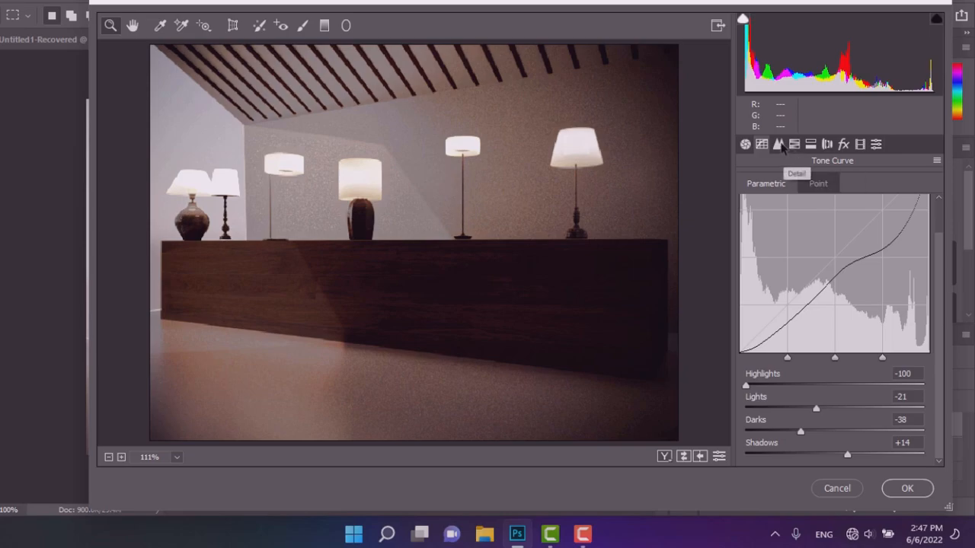
left_click(779, 146)
left_click(792, 148)
left_click(811, 145)
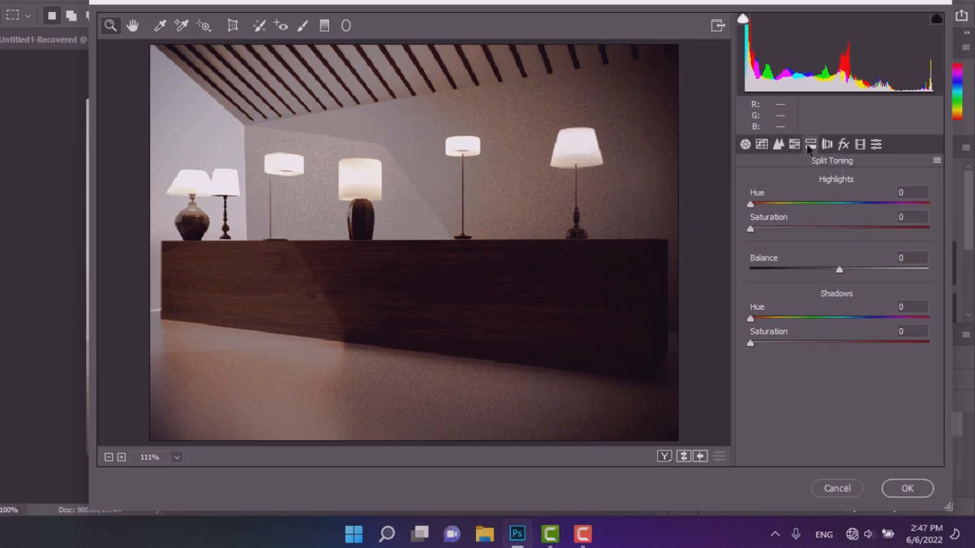
left_click_drag(892, 277, 836, 280)
Set the Lens Corrections vignetting amount to -28 with midpoint 29.
left_click(824, 142)
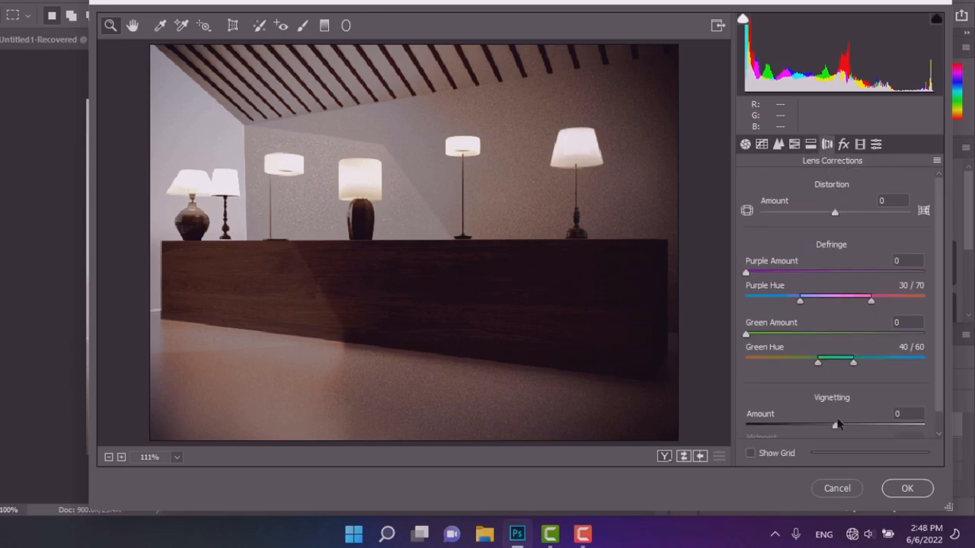
left_click_drag(833, 431, 798, 428)
scroll(784, 406, "down", 1)
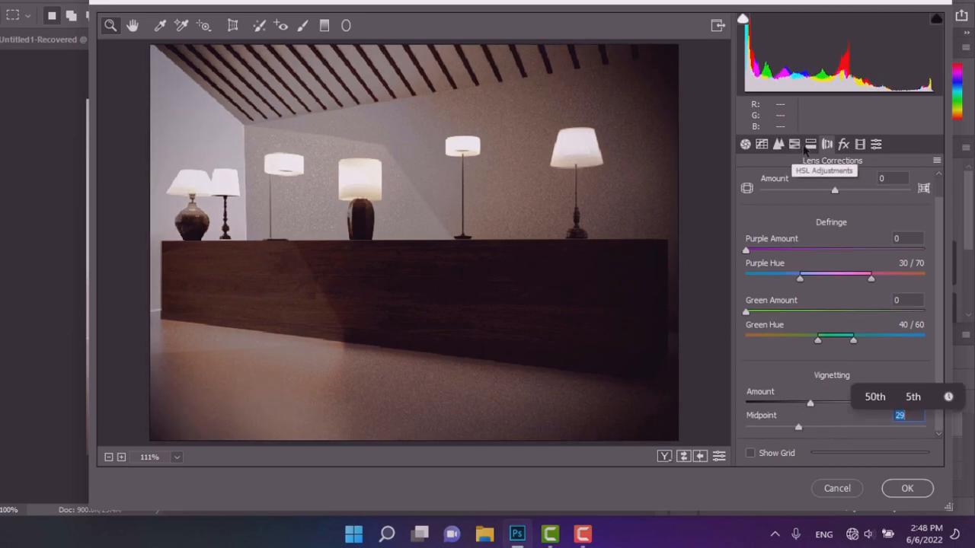
Set the post-crop vignetting amount to -29 in Effects, keeping the grain amount at 0.
left_click(843, 144)
left_click_drag(836, 338, 811, 341)
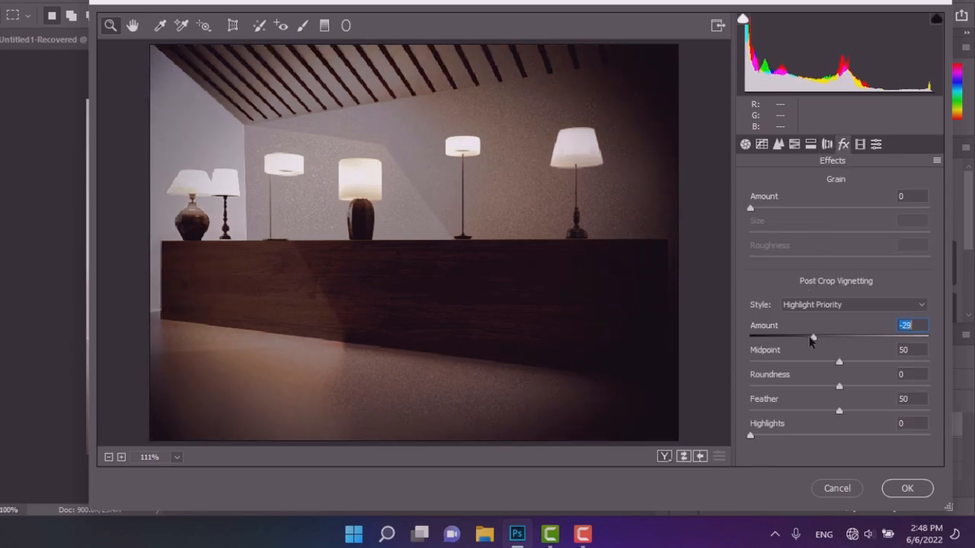
left_click_drag(750, 213, 765, 236)
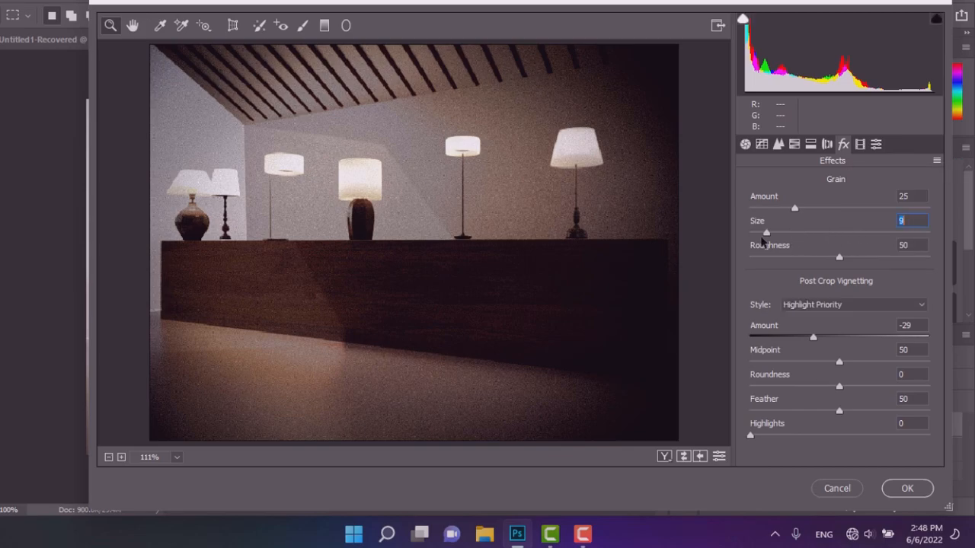
key("shift+Tab")
type("0")
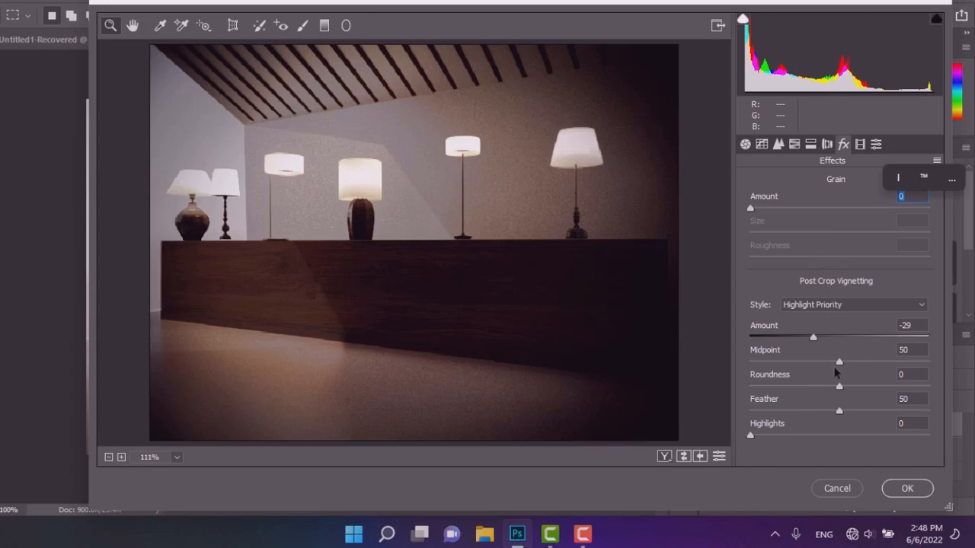
Tune the post-crop vignette to amount -5, midpoint 12, roundness -41, feather 100 and highlights 7.
left_click_drag(838, 363, 772, 365)
left_click_drag(838, 387, 874, 411)
left_click_drag(758, 435, 834, 435)
left_click_drag(813, 339, 771, 364)
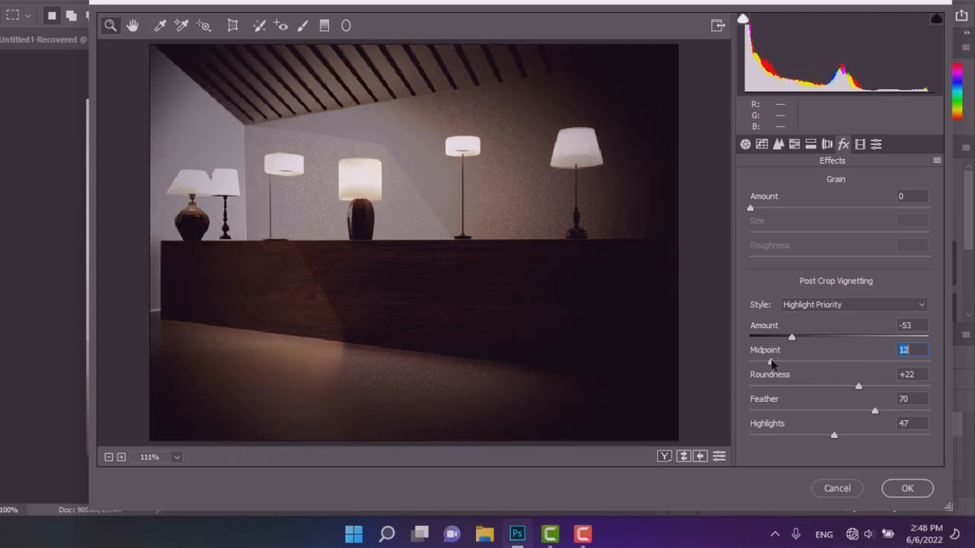
left_click_drag(857, 388, 803, 392)
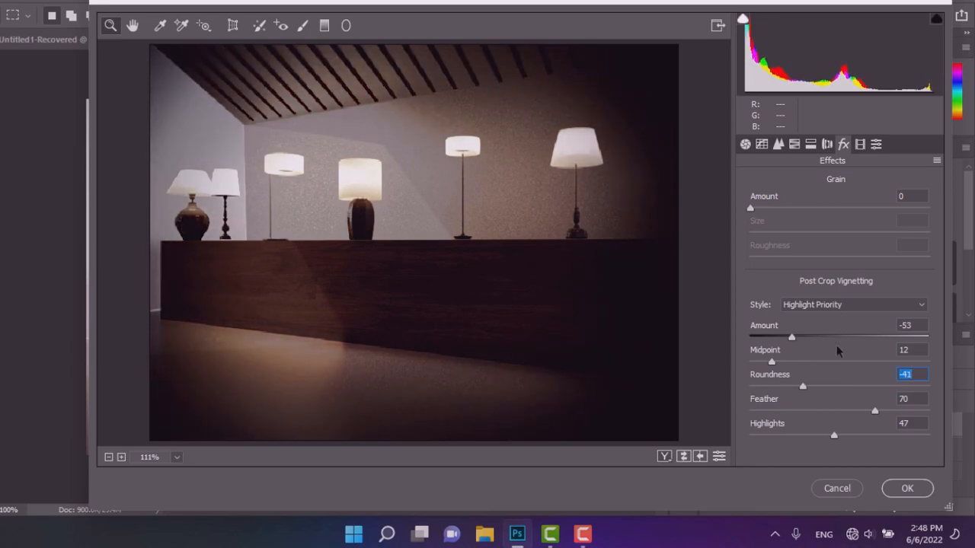
left_click_drag(834, 436, 759, 445)
left_click_drag(874, 415, 973, 415)
left_click_drag(790, 341, 835, 342)
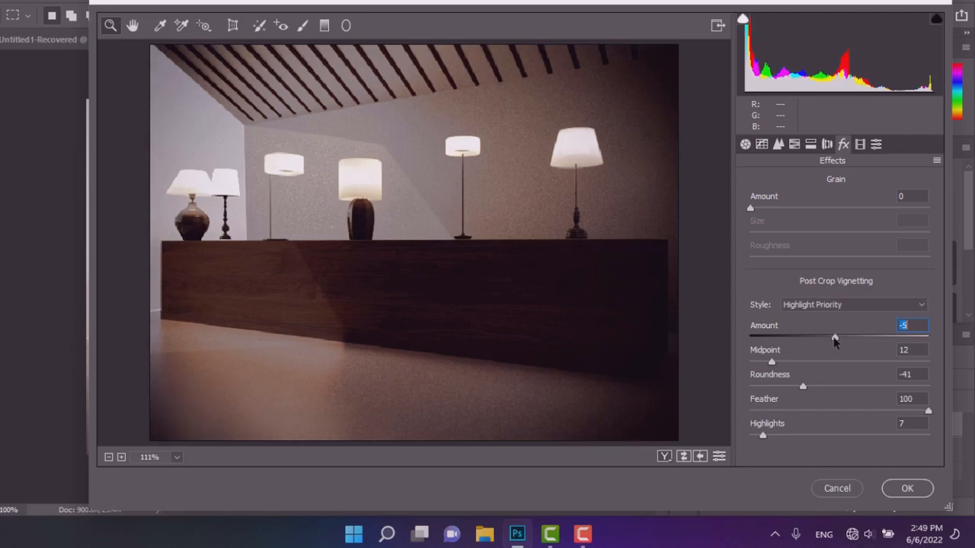
Back in the Basic settings, set blacks to -28 and exposure to +0.15.
left_click_drag(751, 209, 755, 237)
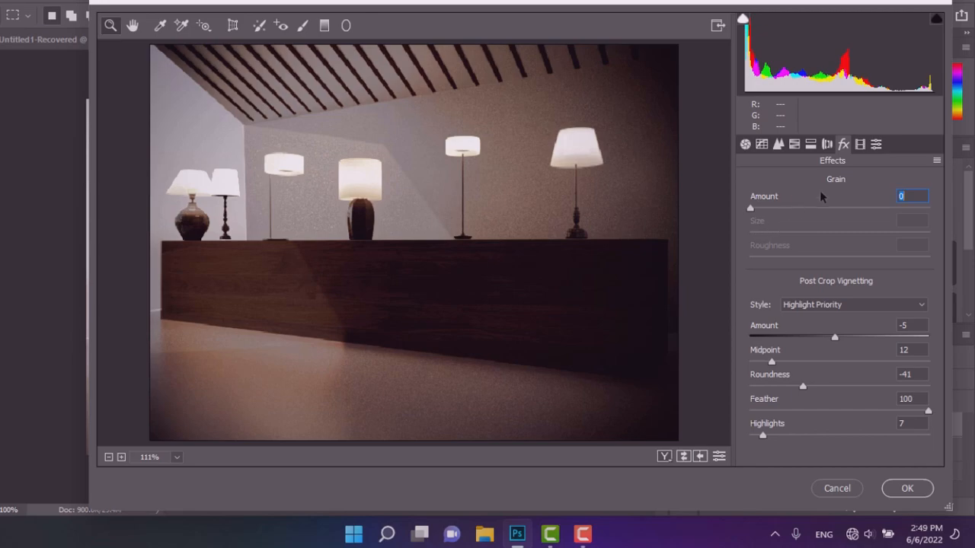
left_click(858, 145)
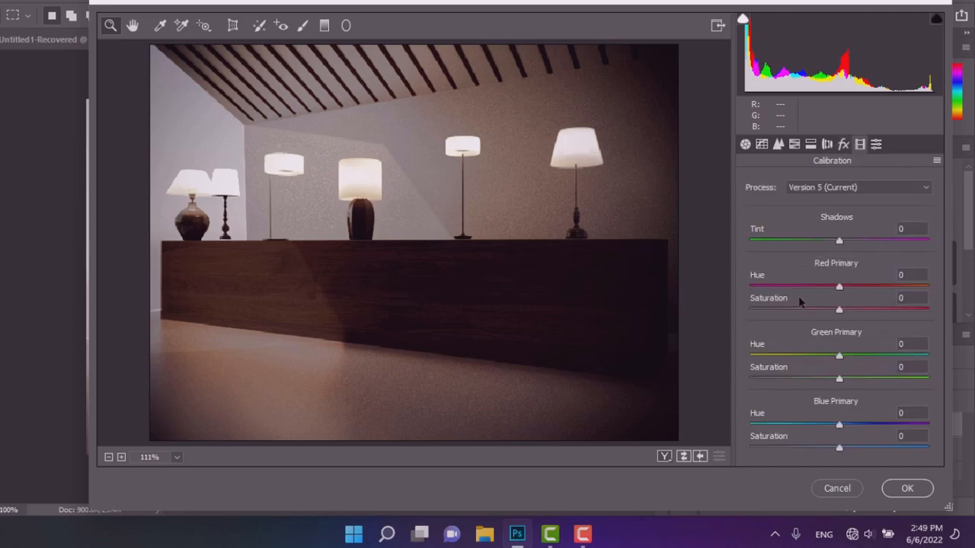
left_click(875, 148)
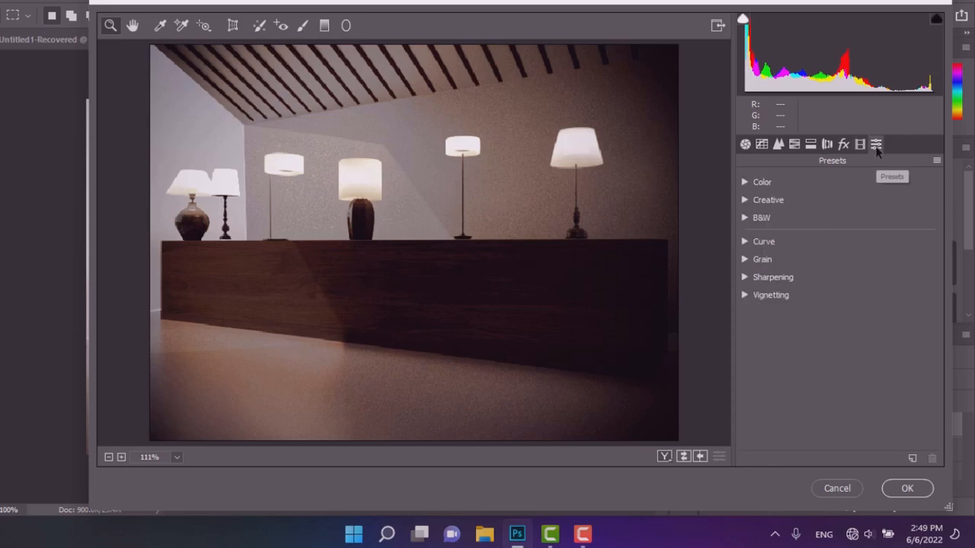
left_click(756, 149)
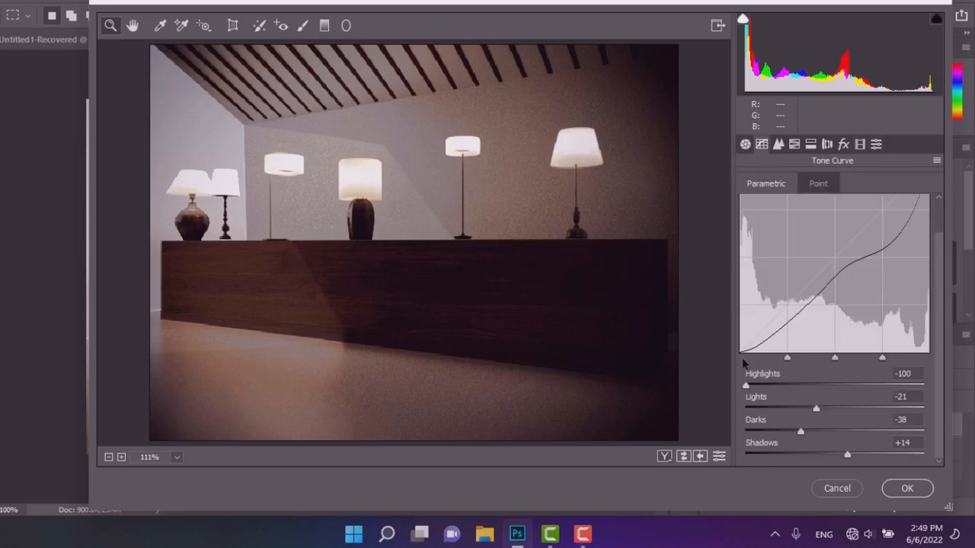
left_click(744, 144)
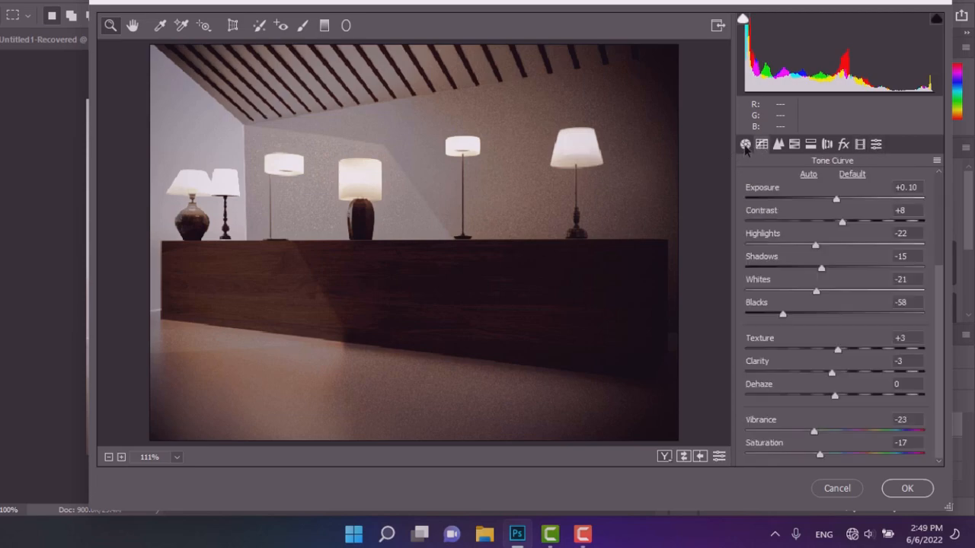
left_click_drag(777, 312, 808, 320)
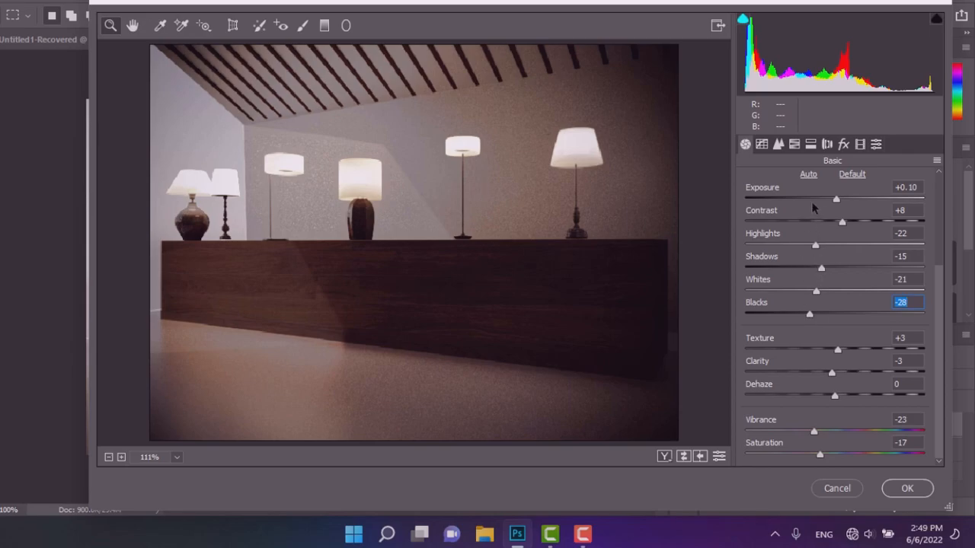
left_click_drag(836, 201, 841, 221)
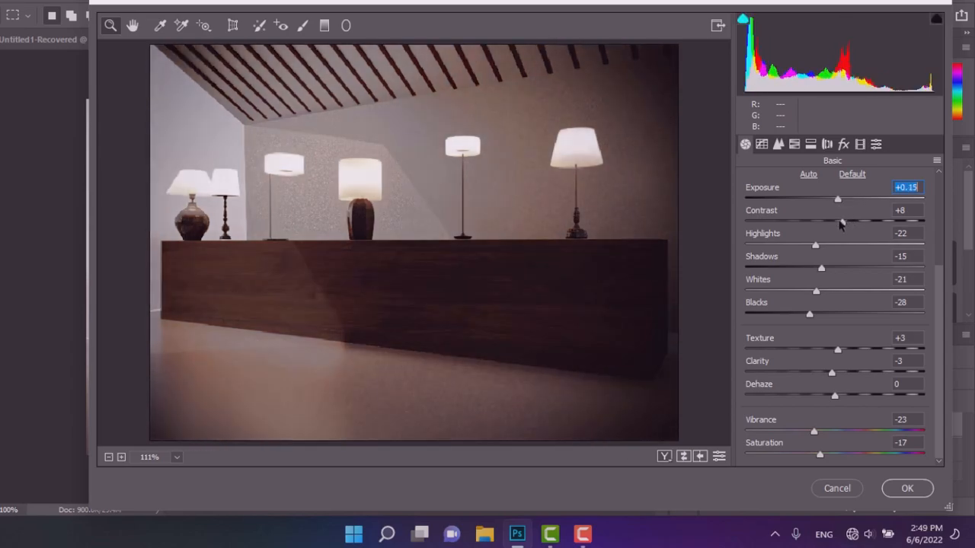
Set exposure +0.25, highlights -55, shadows -41, texture -15, clarity -11 and dehaze +17.
left_click_drag(822, 268, 788, 280)
key("Down")
key("Down")
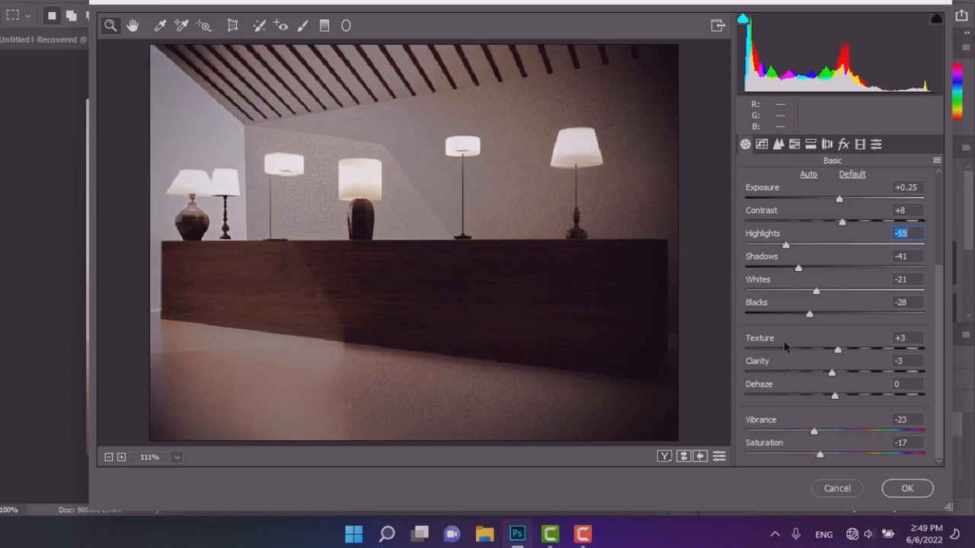
left_click_drag(839, 349, 852, 397)
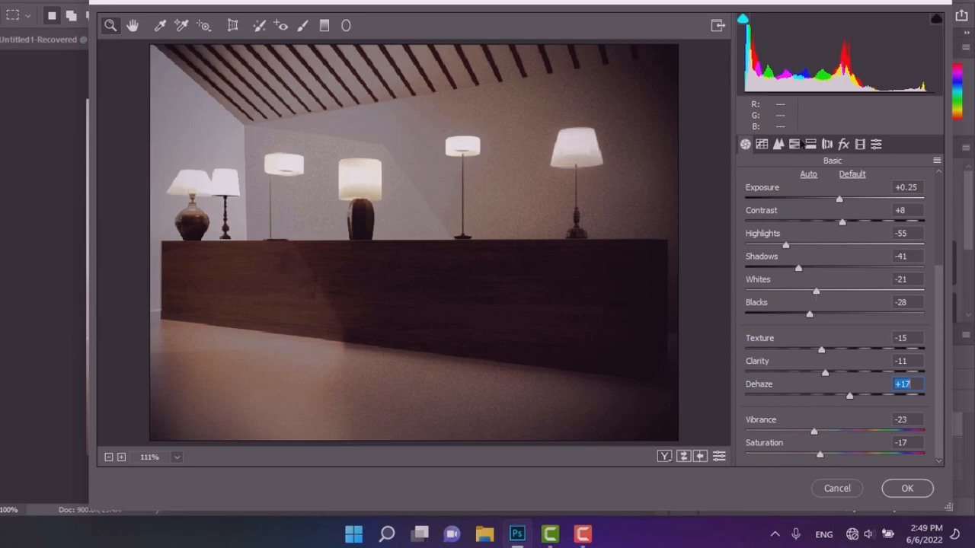
Set the Split Toning balance to -23.
left_click(763, 145)
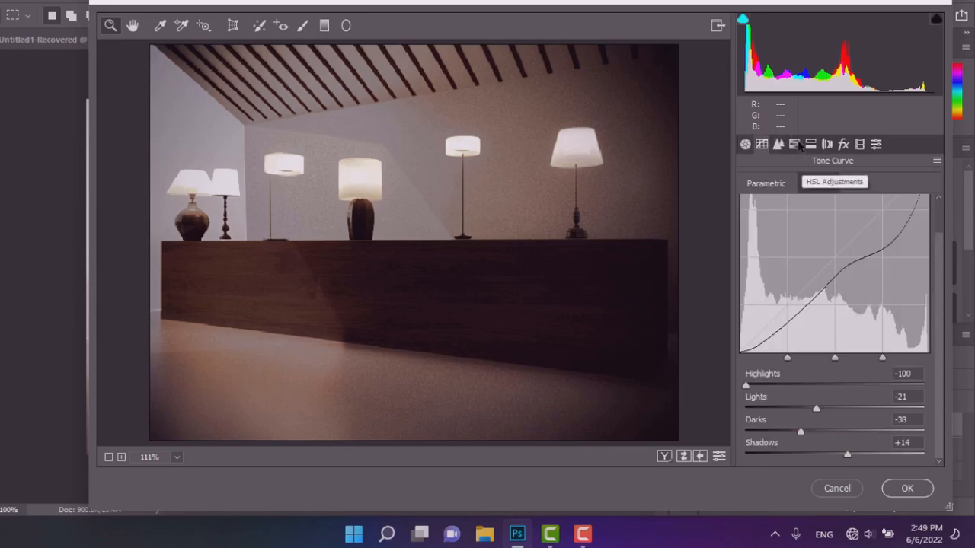
left_click(797, 145)
left_click(812, 145)
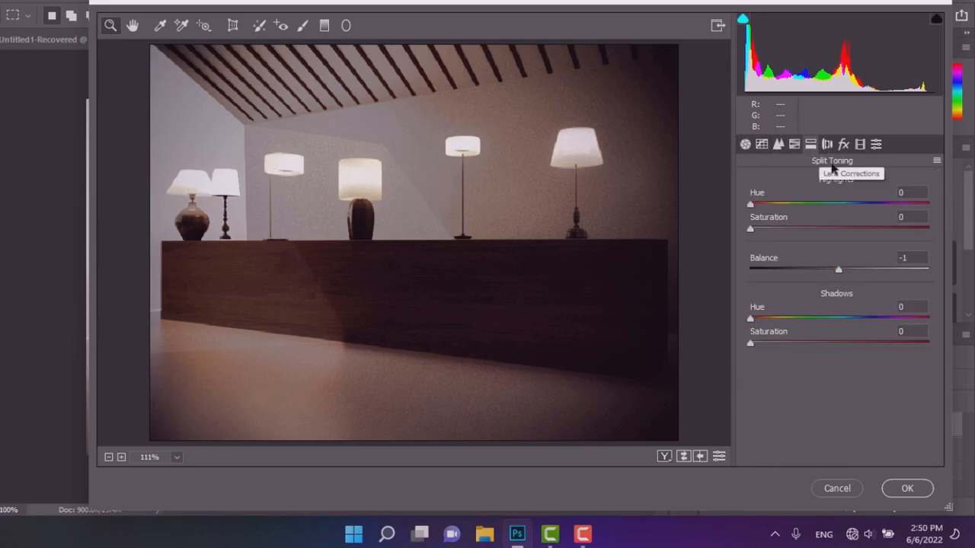
left_click_drag(837, 270, 817, 273)
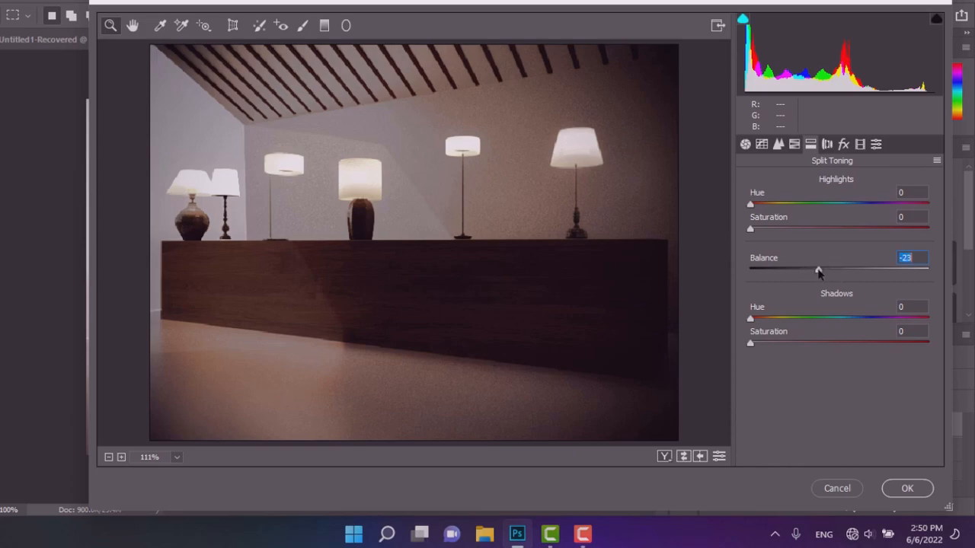
Set the Lens Corrections vignetting amount to +62 and midpoint to 100.
left_click(826, 144)
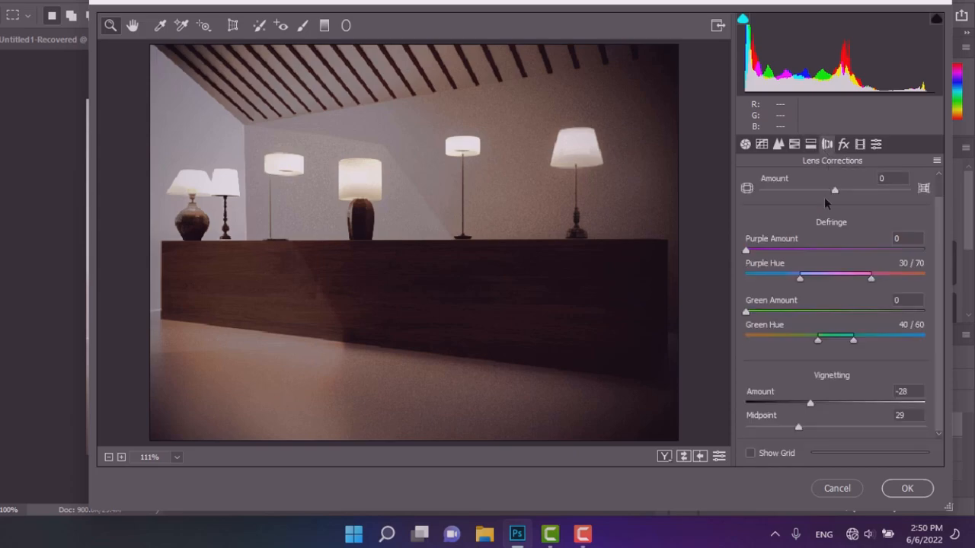
left_click_drag(821, 404, 890, 404)
left_click_drag(802, 430, 959, 432)
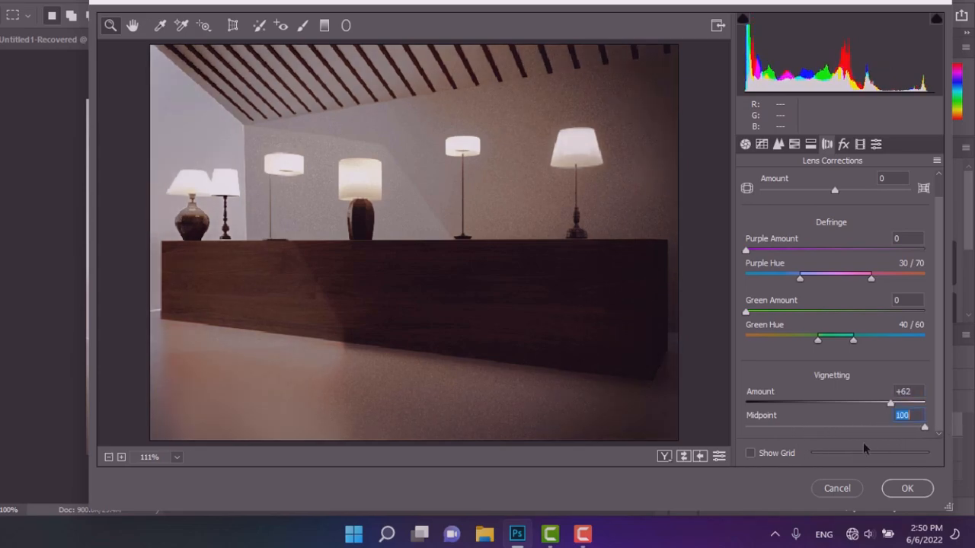
Set the post-crop vignette to amount -11, midpoint 0, roundness +100, highlights 0, and apply the Camera Raw Filter.
left_click(843, 144)
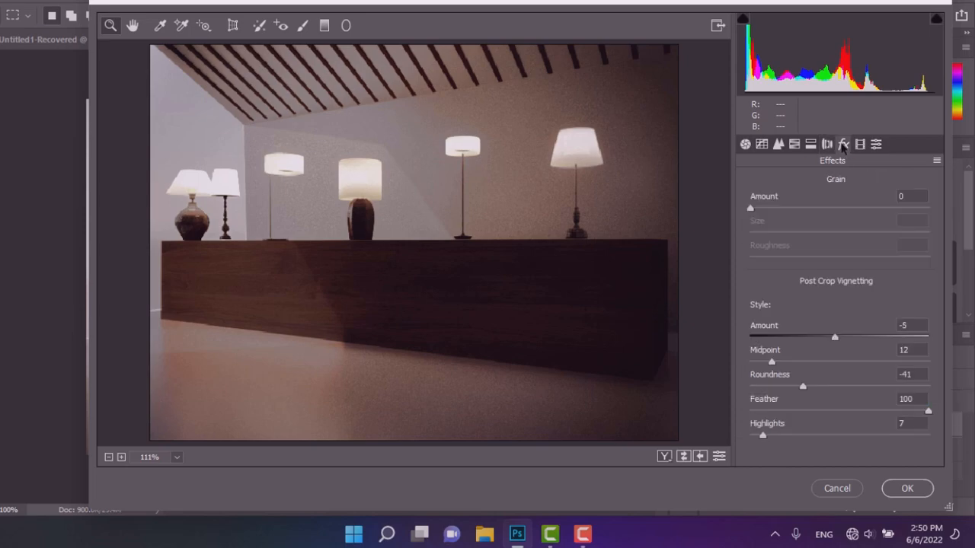
left_click_drag(771, 359, 716, 383)
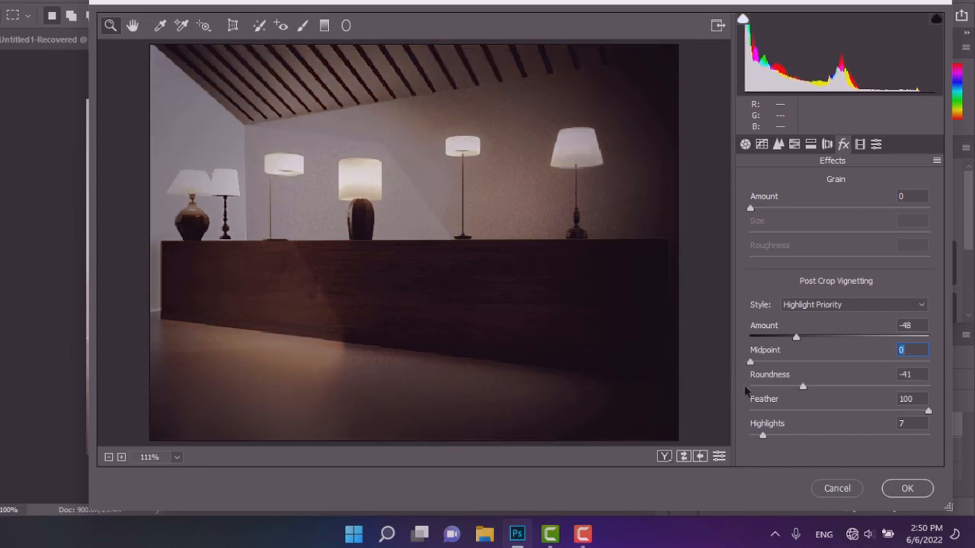
left_click_drag(795, 338, 828, 339)
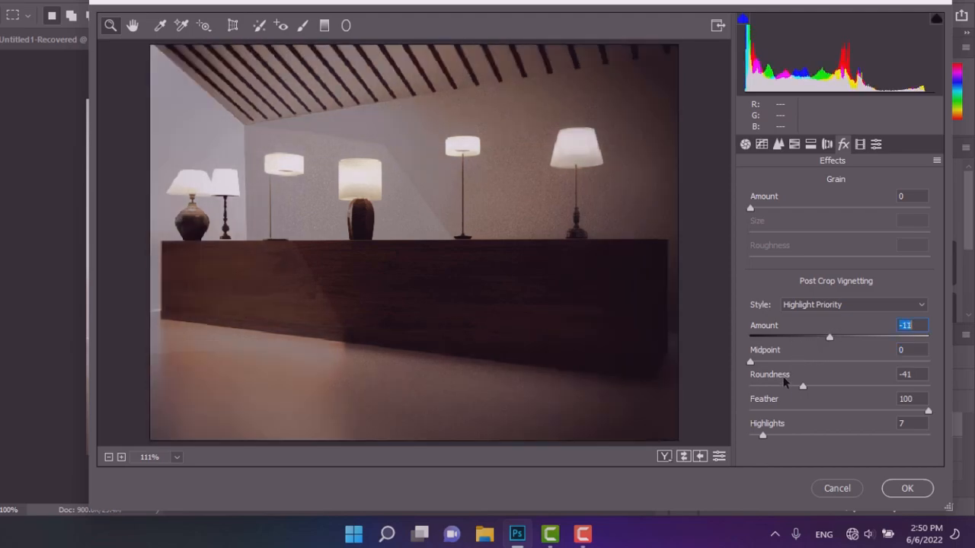
left_click_drag(803, 387, 952, 397)
left_click_drag(762, 437, 916, 437)
type("0")
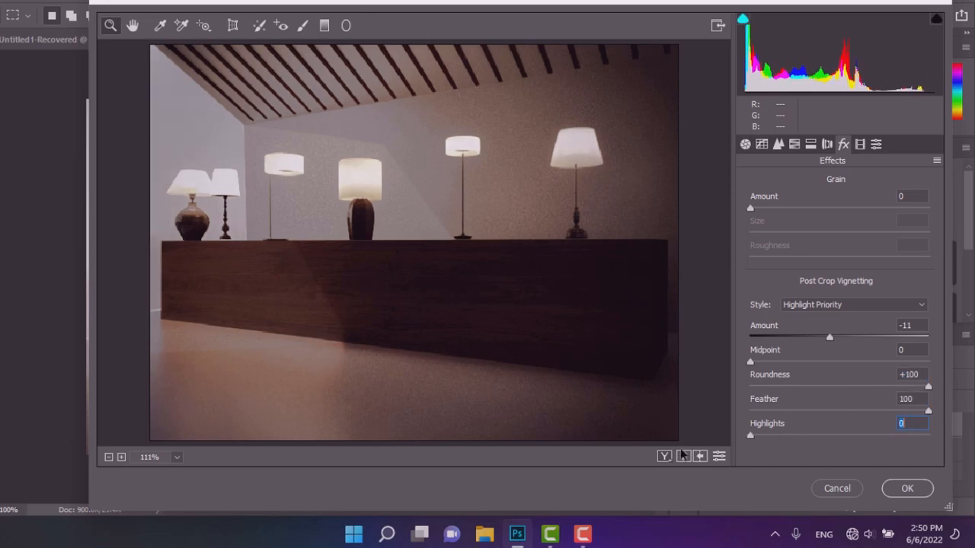
left_click(907, 488)
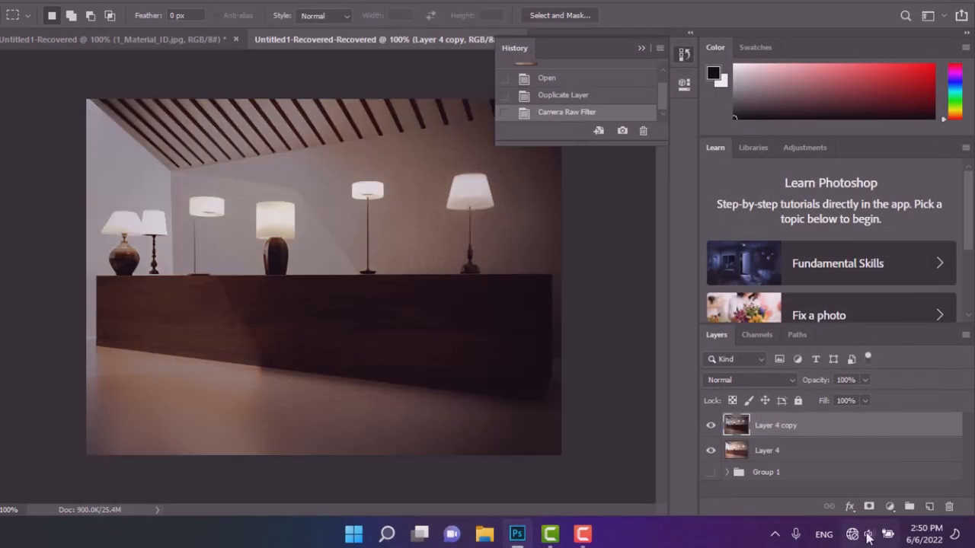
Toggle the Layer 4 copy visibility repeatedly to compare the image before and after the filter.
left_click(709, 426)
left_click(708, 426)
left_click(708, 426)
left_click(709, 426)
left_click(708, 425)
left_click(708, 426)
left_click(708, 426)
left_click(708, 426)
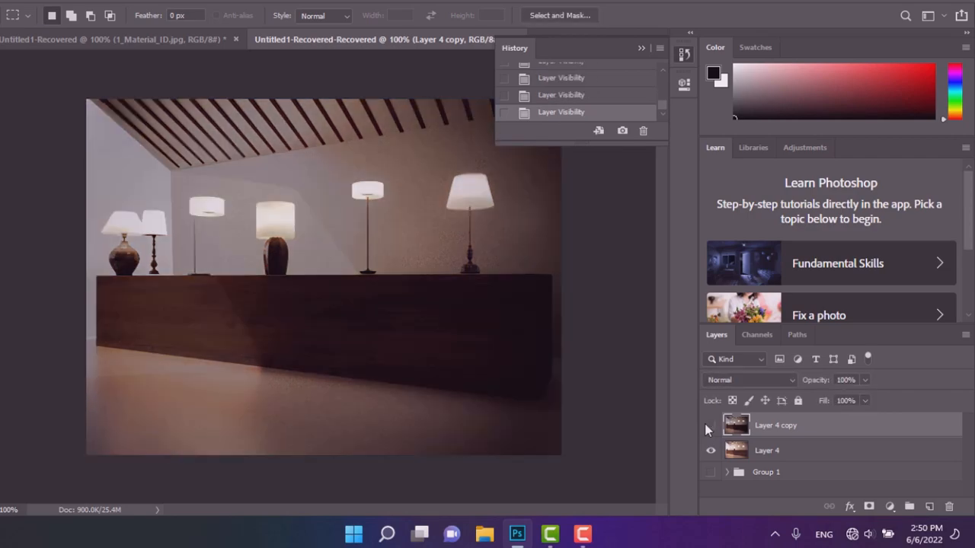
left_click(705, 426)
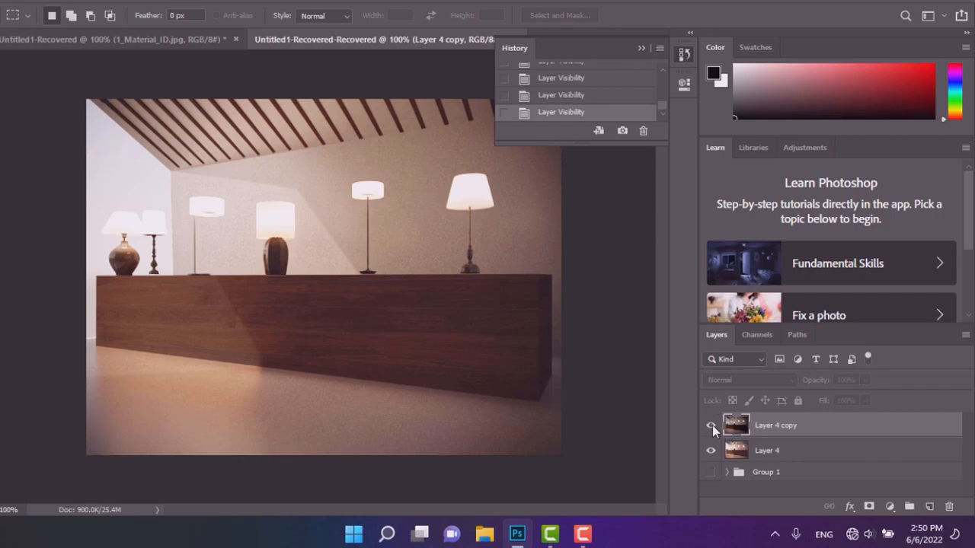
Set the Layer 4 copy opacity to 47%.
left_click(710, 426)
left_click(865, 380)
left_click_drag(867, 396, 829, 406)
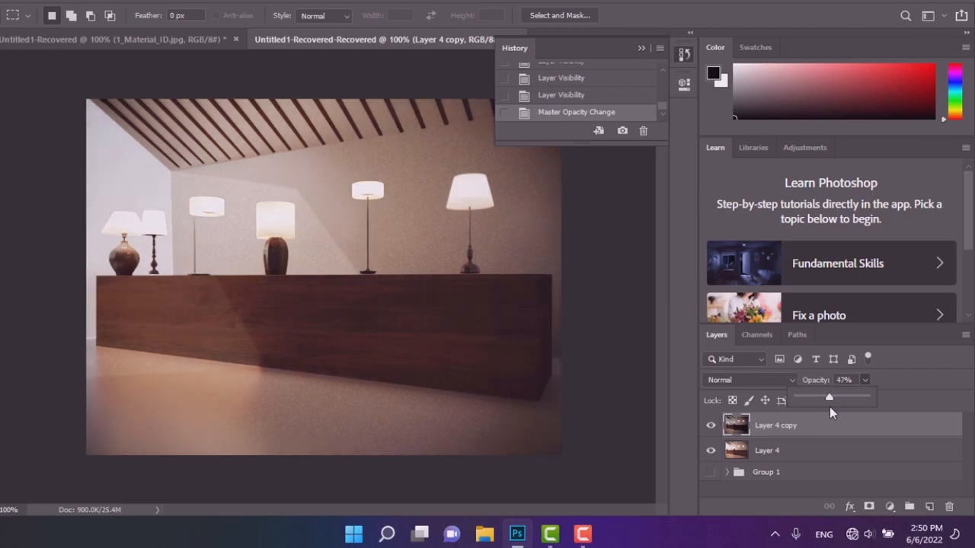
Toggle the Layer 4 copy visibility repeatedly to compare the image with and without it.
left_click(710, 426)
left_click(709, 426)
left_click(709, 427)
left_click(709, 427)
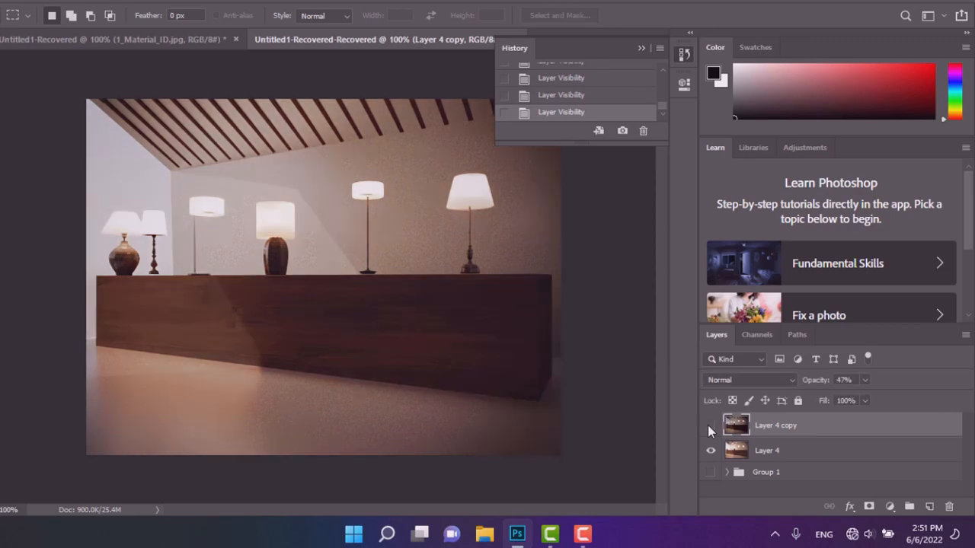
left_click(709, 427)
left_click(710, 426)
left_click(712, 426)
Reselect Layer 4 copy and change its blend mode to Screen.
left_click(760, 453, "shift")
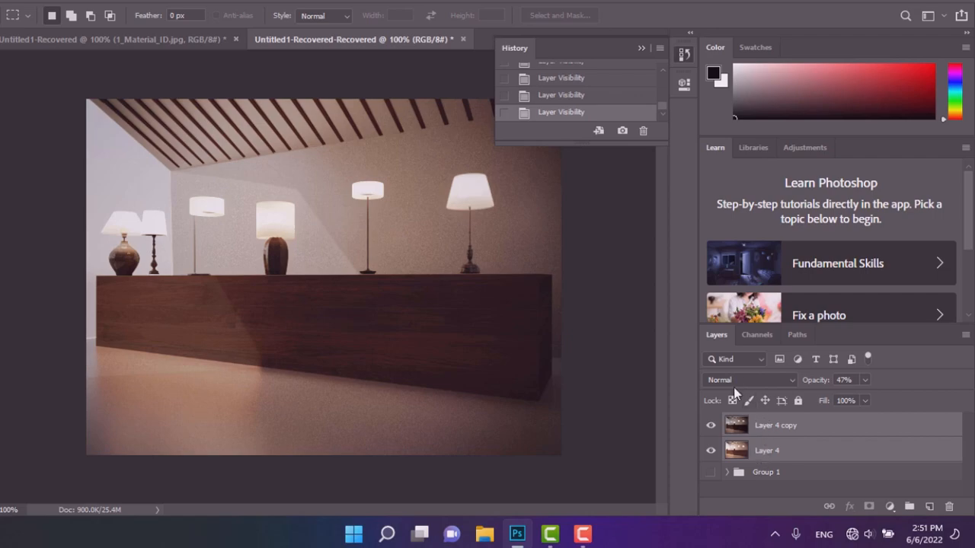
left_click(770, 445)
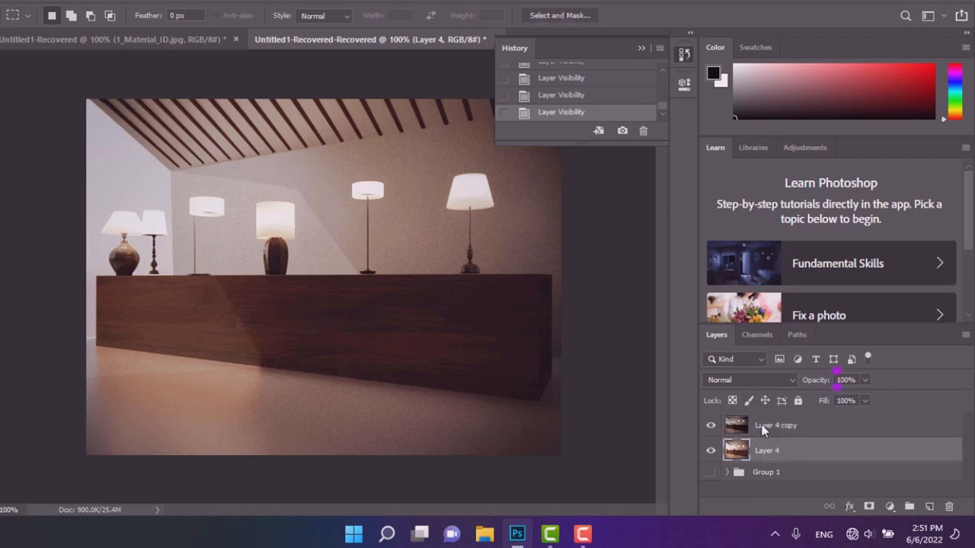
left_click(762, 425)
left_click(738, 375)
left_click(736, 379)
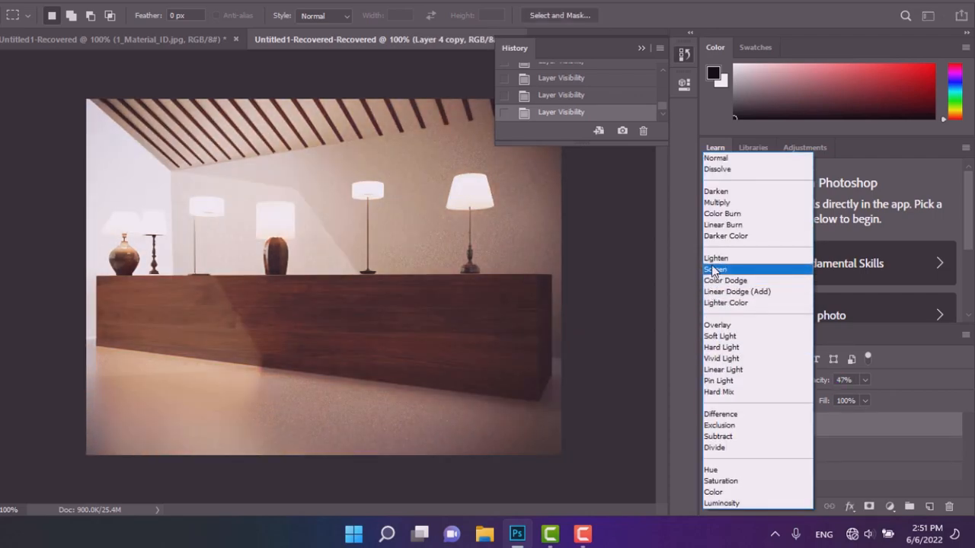
left_click(713, 269)
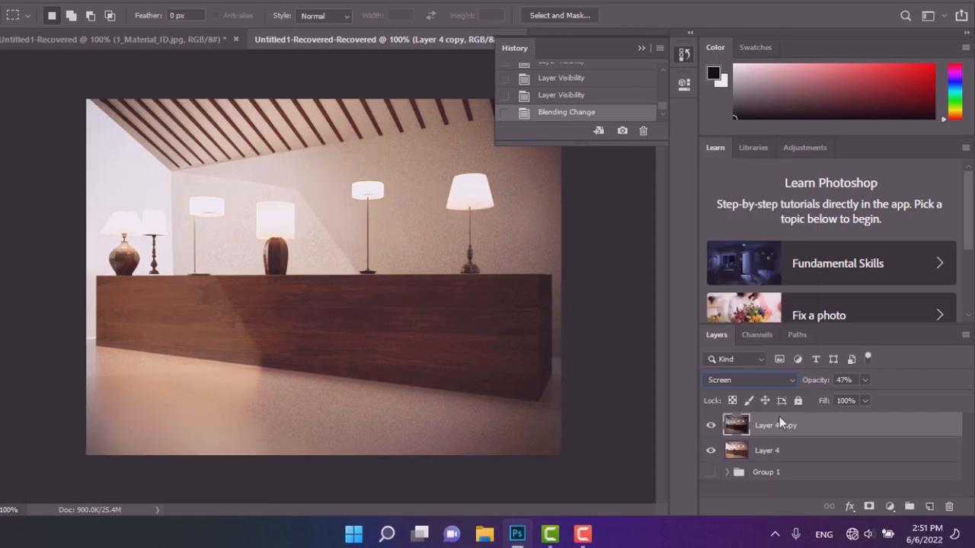
Toggle the Layer 4 copy visibility to compare the Screen blend result.
left_click(712, 425)
left_click(711, 425)
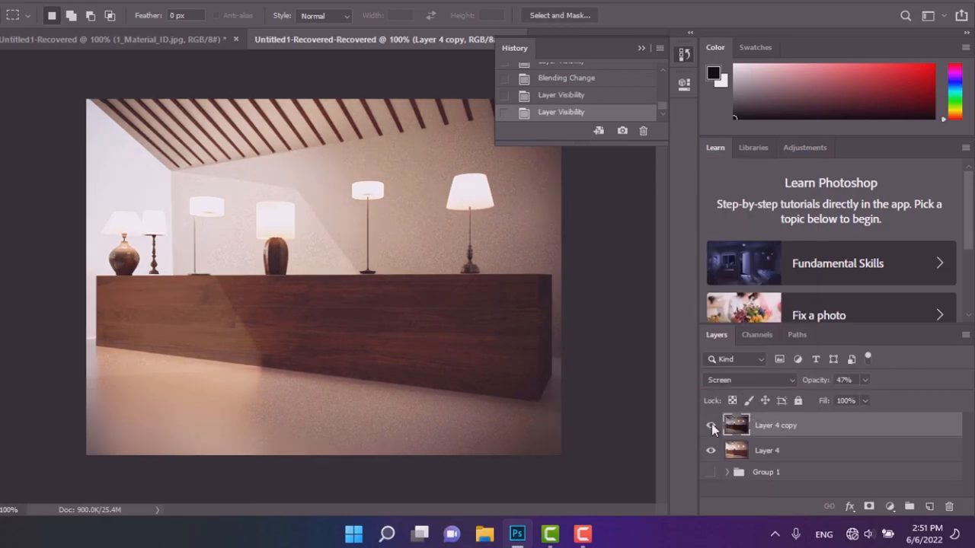
left_click(711, 425)
Set the Layer 4 copy opacity to 42% and its blend mode back to Normal.
left_click_drag(866, 397, 811, 419)
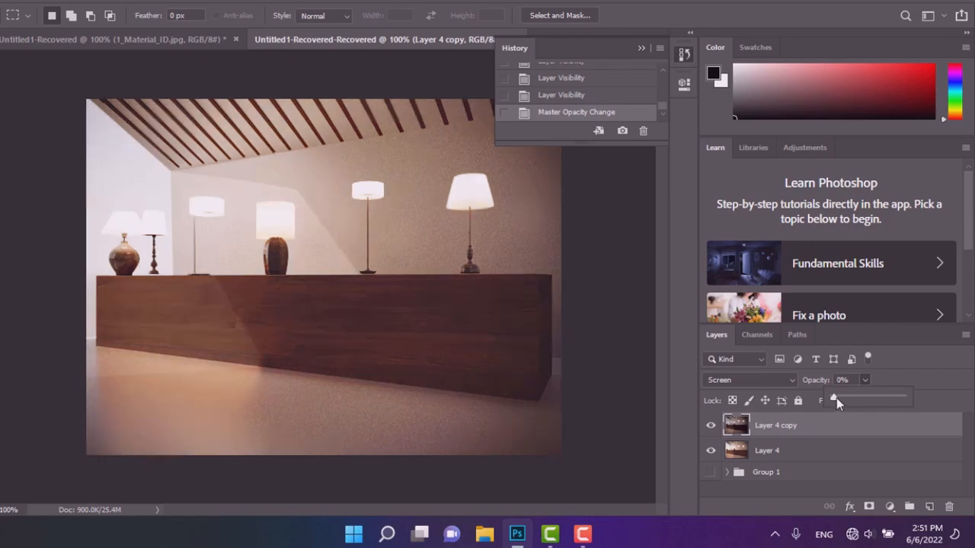
left_click_drag(858, 402, 862, 402)
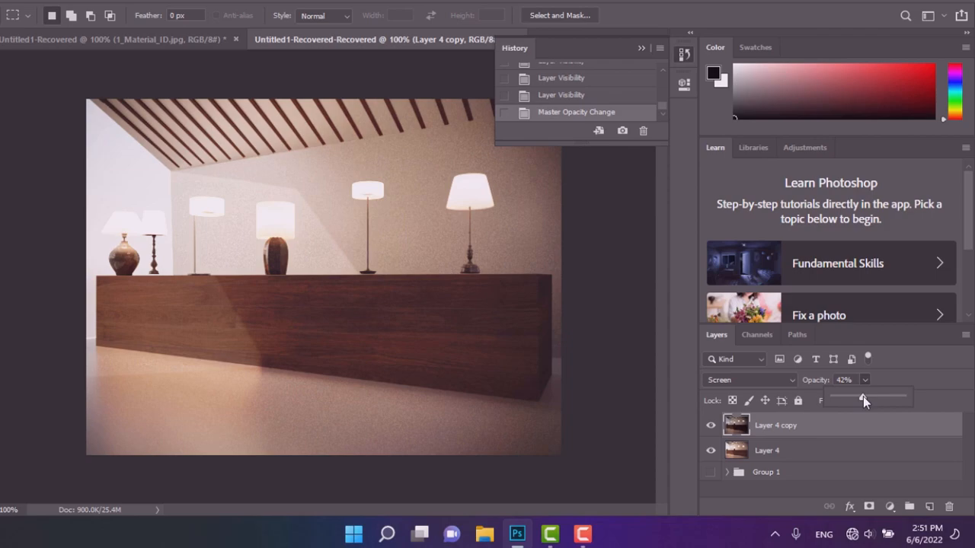
left_click(743, 377)
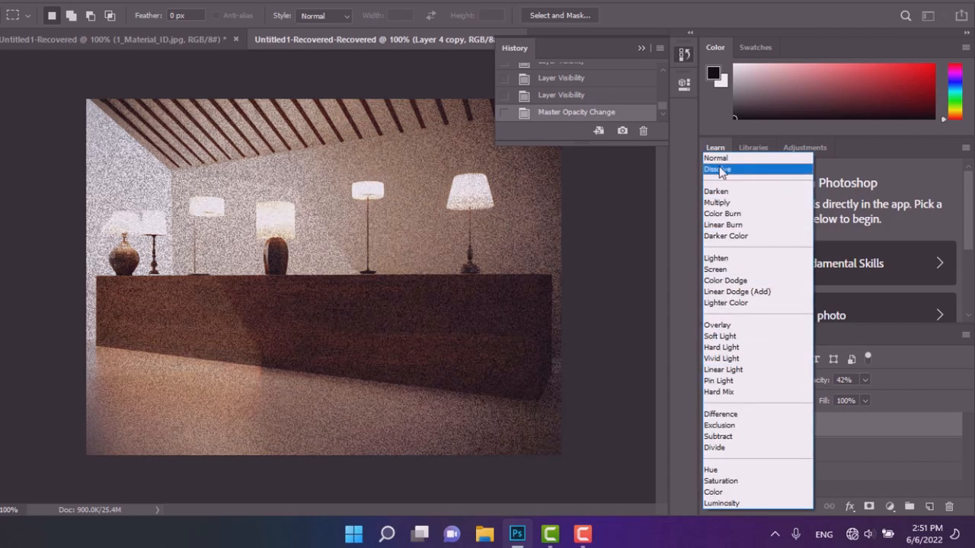
left_click(716, 157)
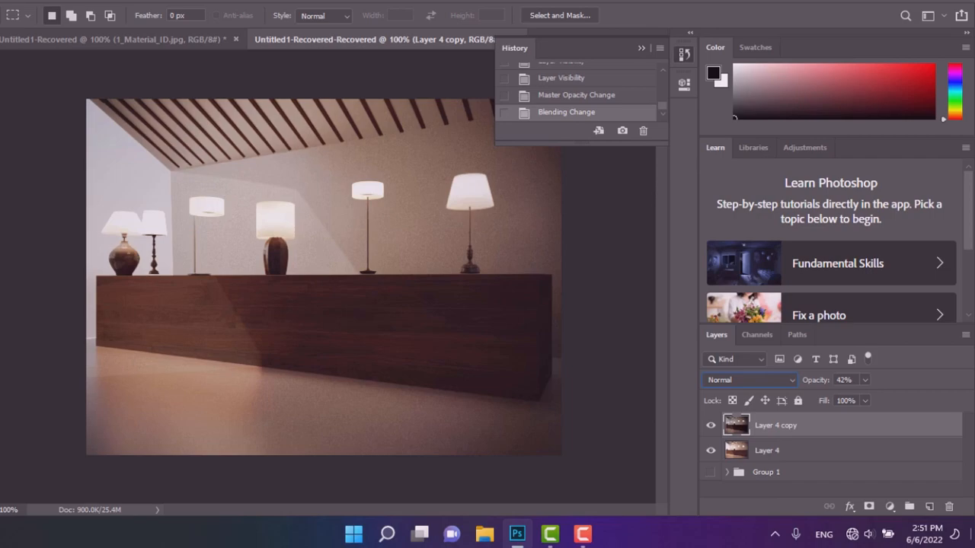
Step through the Layer 4 copy blend modes, settling on Multiply, and set its opacity to 55%.
key("Down")
key("Down")
key("Down")
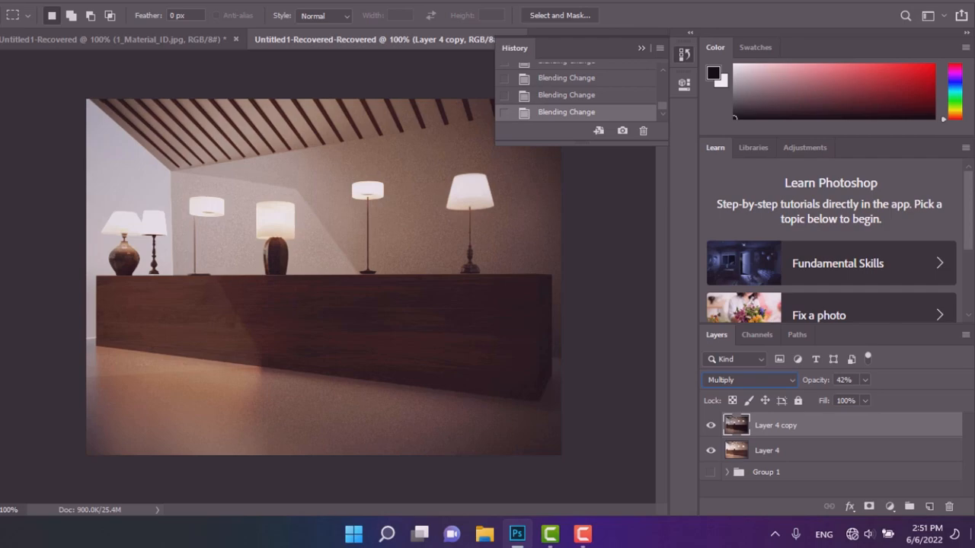
key("Down")
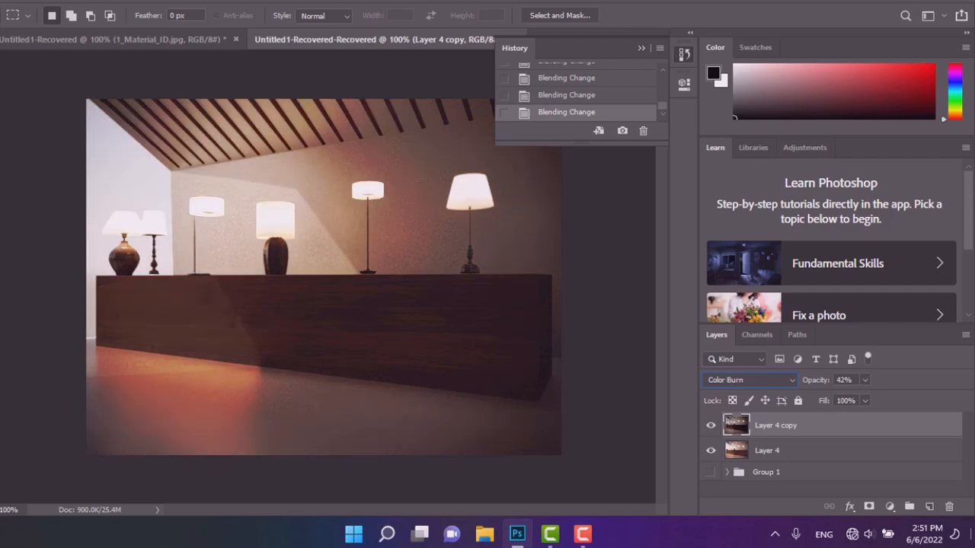
key("Down")
key("Down")
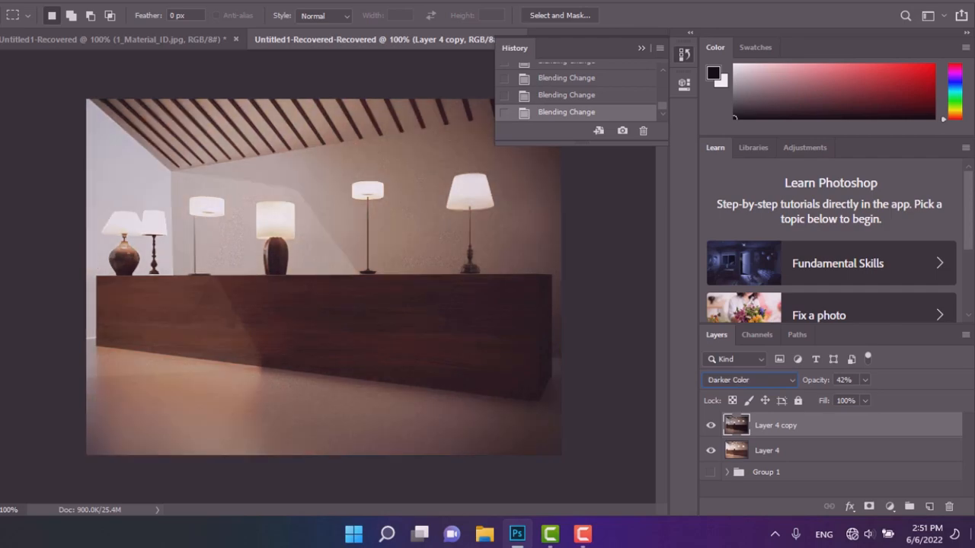
key("Down")
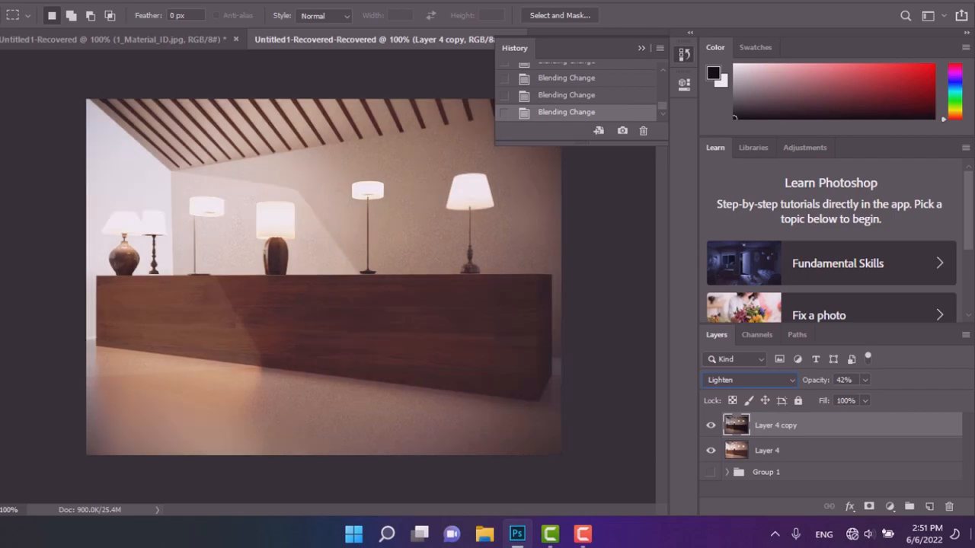
key("Down")
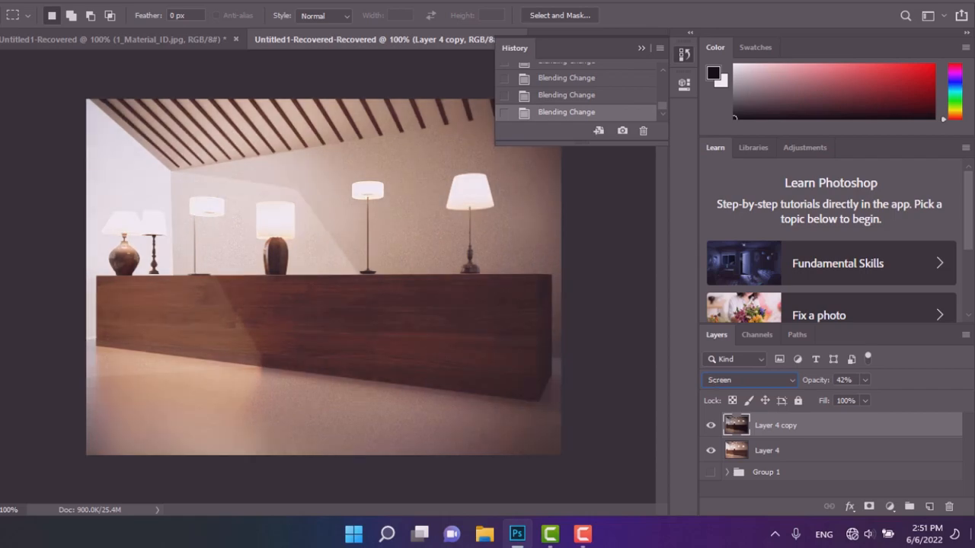
key("Down")
key("Down")
key("Down")
key("Down")
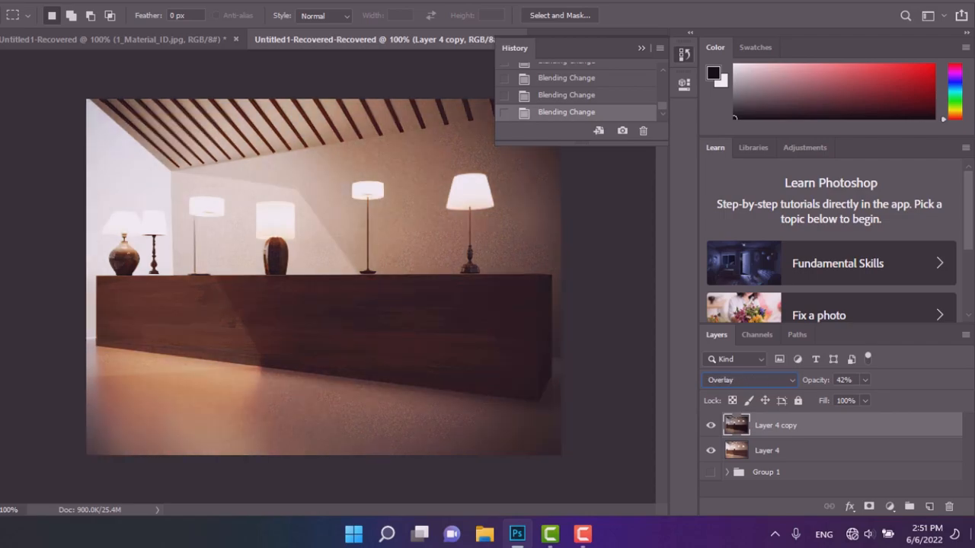
key("Down")
key("Down")
key("Down")
key("Down")
key("Down")
key("Down")
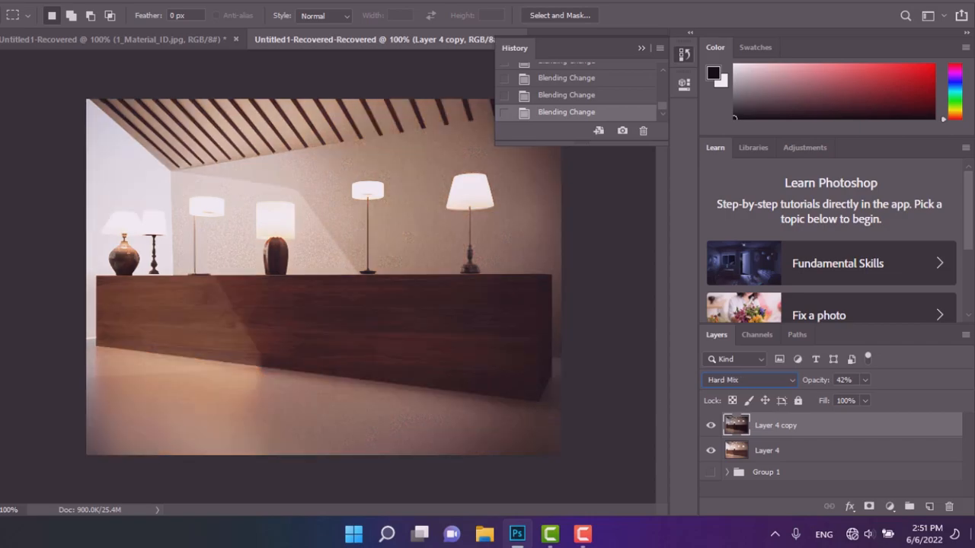
key("Down")
key("Down")
key("Down")
key("Down")
key("Down")
key("Down")
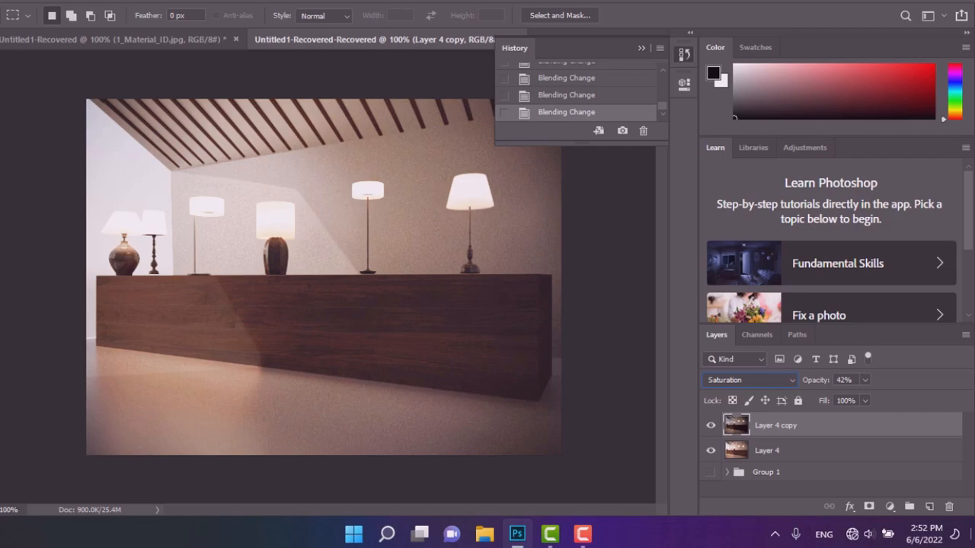
key("Down")
key("Down")
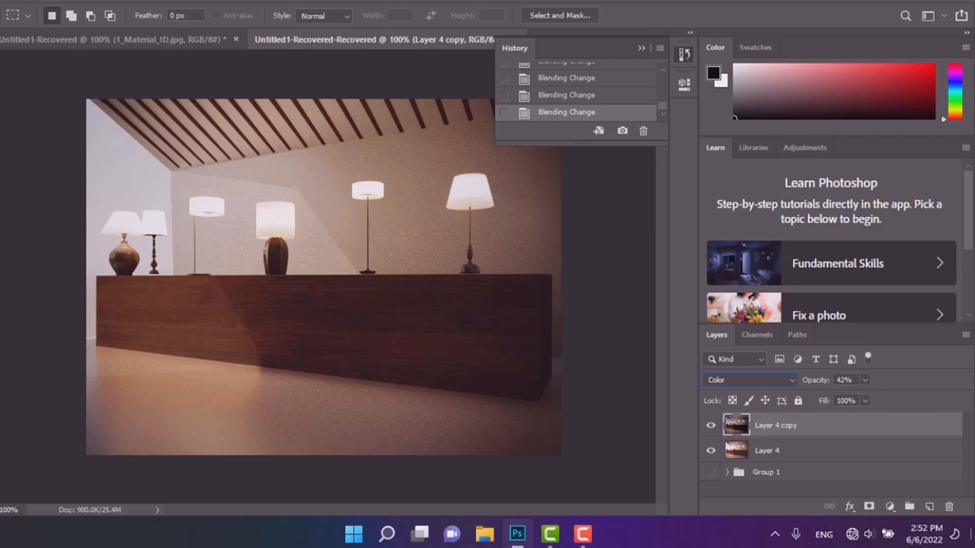
key("Up")
key("Up")
key("Up")
key("Up")
key("Up")
key("Up")
key("Up")
key("Up")
key("Up")
key("Up")
key("Up")
key("Up")
key("Up")
key("Up")
key("Up")
key("Up")
key("Up")
key("Up")
key("Up")
key("Up")
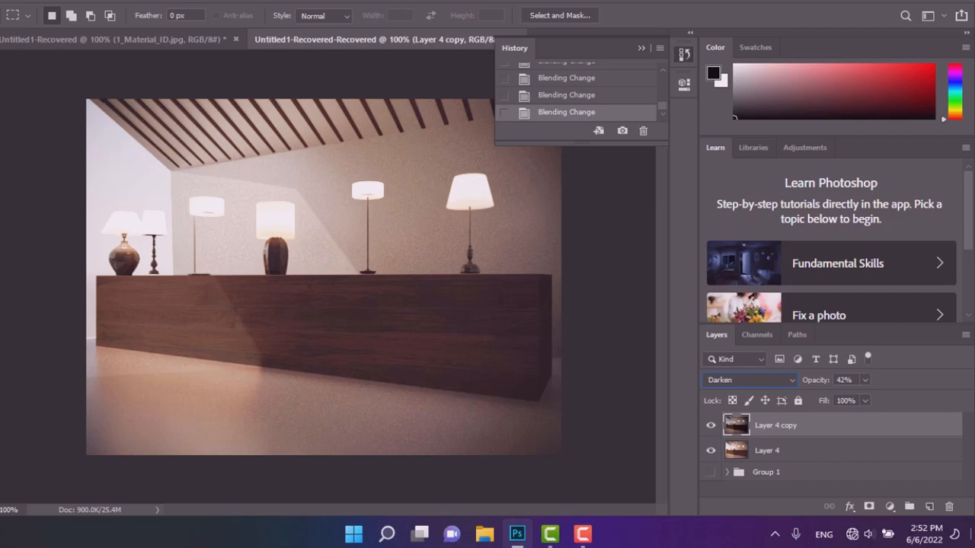
key("Up")
key("Up")
key("Up")
key("Down")
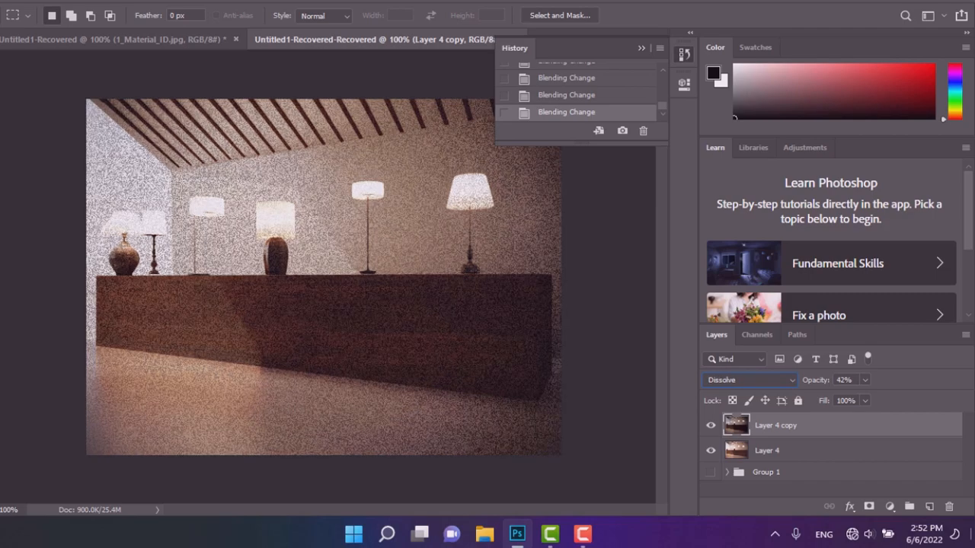
key("Down")
key("Down")
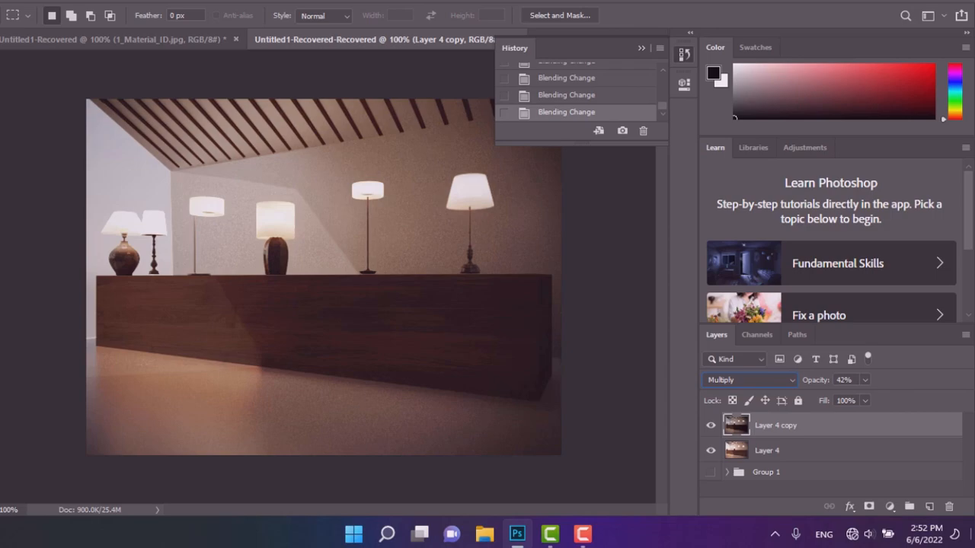
left_click(866, 379)
mouse_move(863, 396)
left_mouse_down()
mouse_move(935, 397)
mouse_move(877, 403)
left_mouse_up()
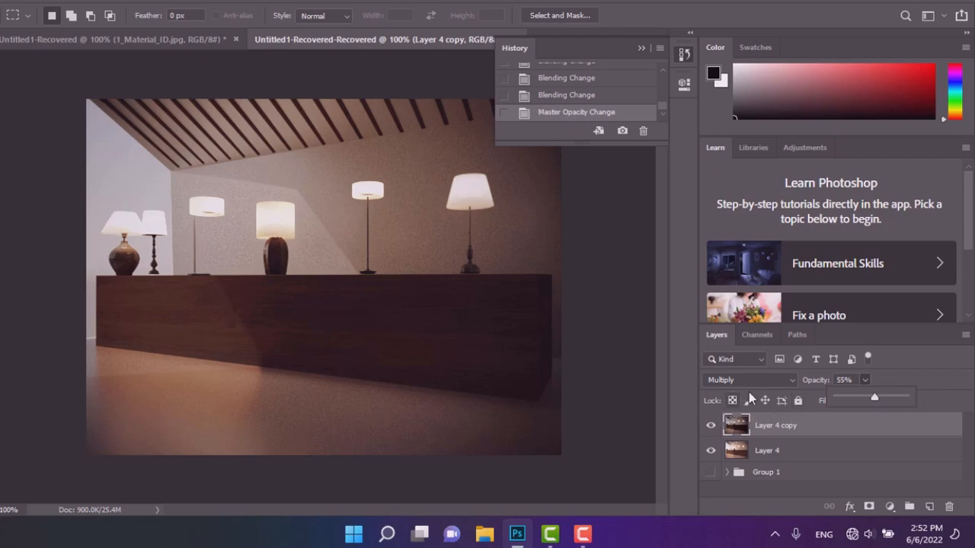
Toggle the Layer 4 copy visibility repeatedly to compare the Multiply result.
left_click(706, 422)
left_click(706, 423)
left_click(706, 422)
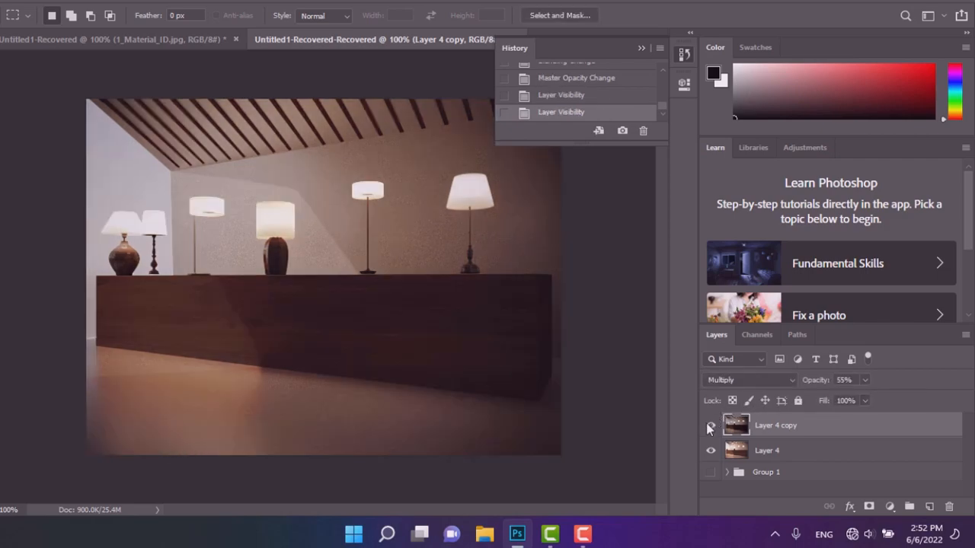
left_click(708, 427)
left_click(707, 427)
left_click(707, 426)
left_click(708, 426)
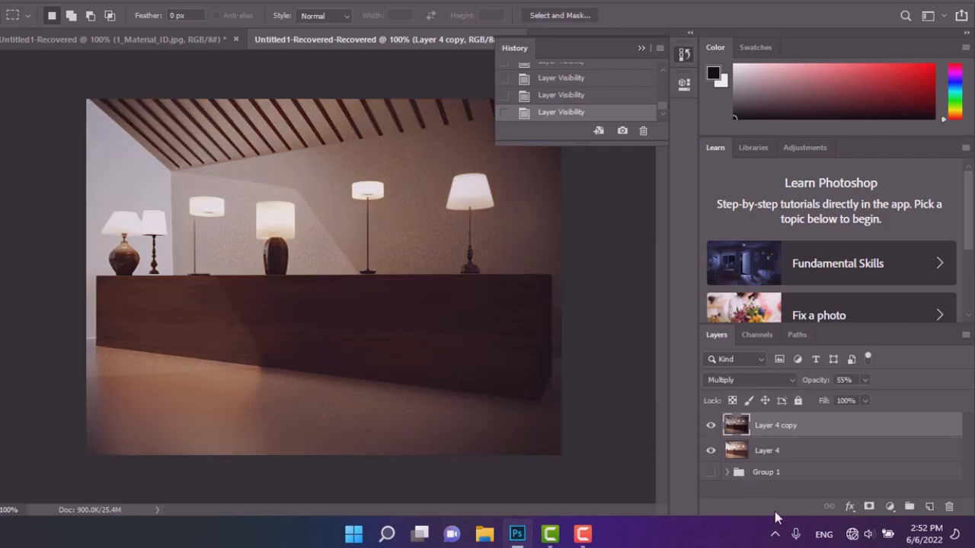
Change the Layer 4 copy blend mode to Screen and set its opacity to 49%.
left_click(770, 380)
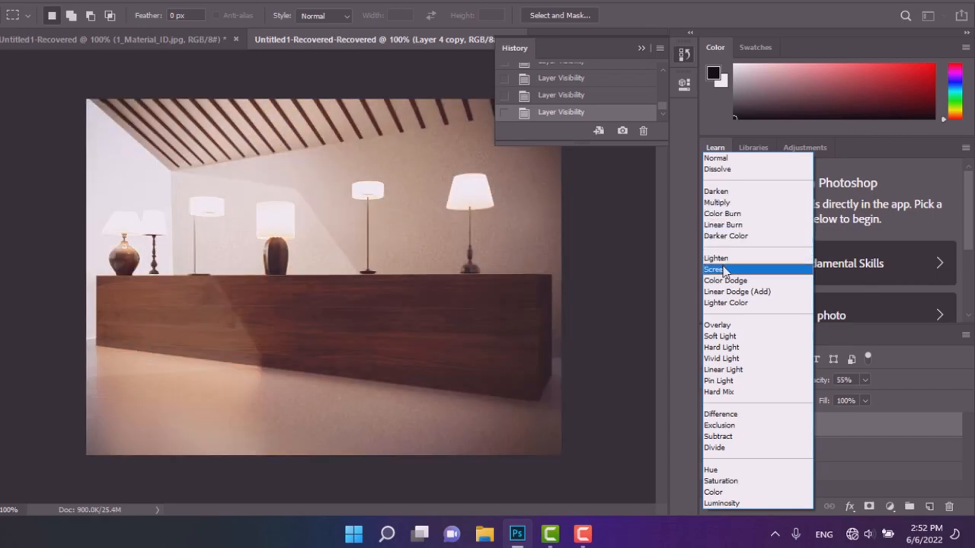
left_click(724, 271)
left_click(864, 380)
mouse_move(851, 405)
left_mouse_down()
mouse_move(823, 412)
mouse_move(946, 409)
mouse_move(765, 418)
mouse_move(933, 397)
mouse_move(846, 408)
mouse_move(861, 409)
left_mouse_up()
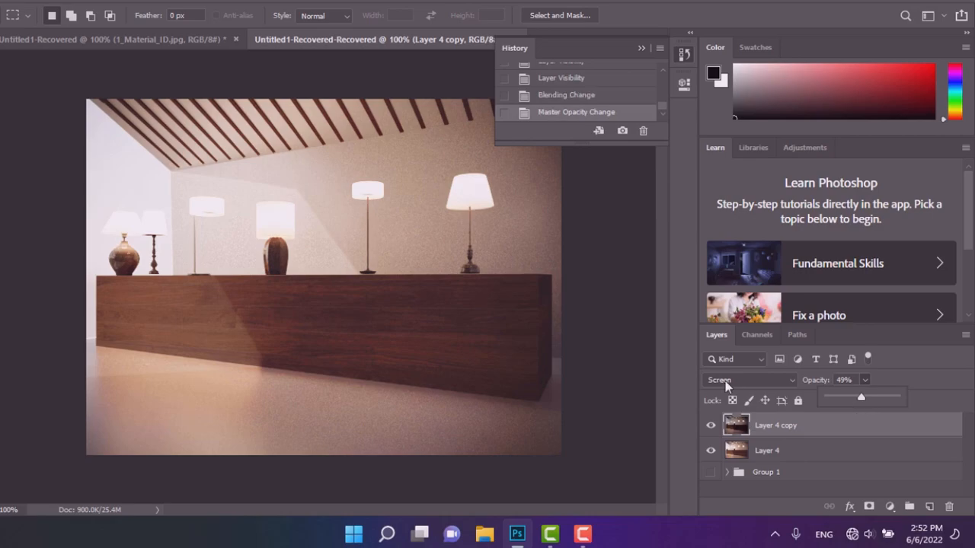
Switch the Layer 4 copy blend mode to Multiply and toggle its visibility to compare.
left_click(725, 380)
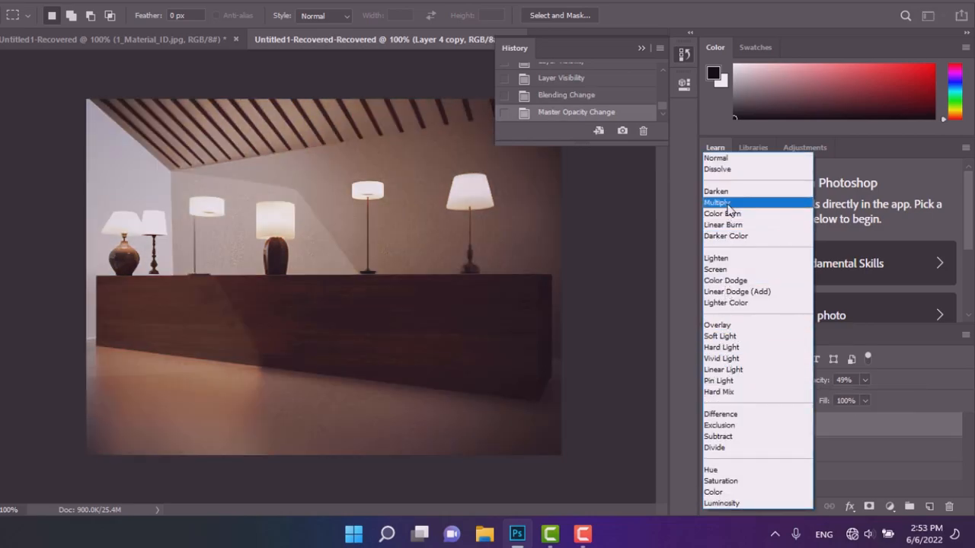
left_click(720, 204)
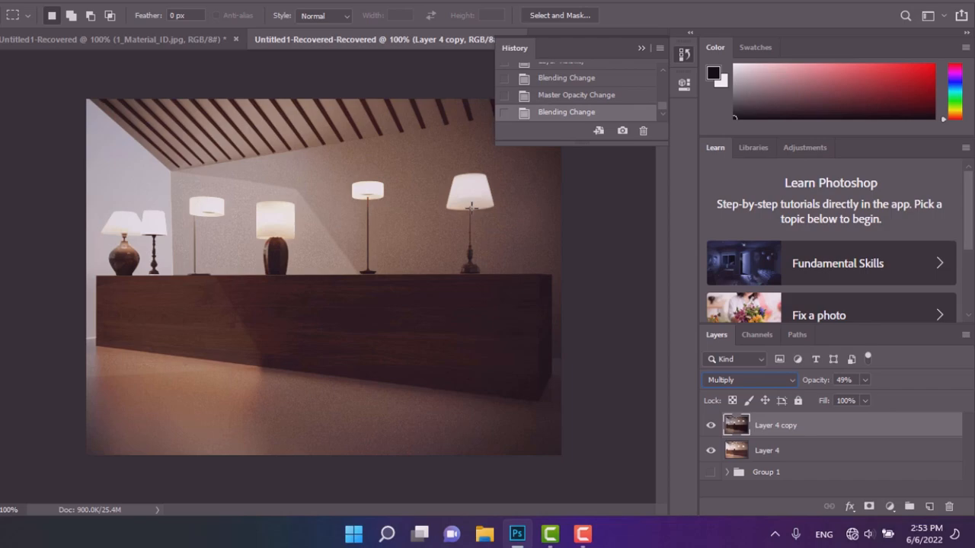
left_click(711, 423)
left_click(709, 424)
left_click(708, 425)
left_click(708, 424)
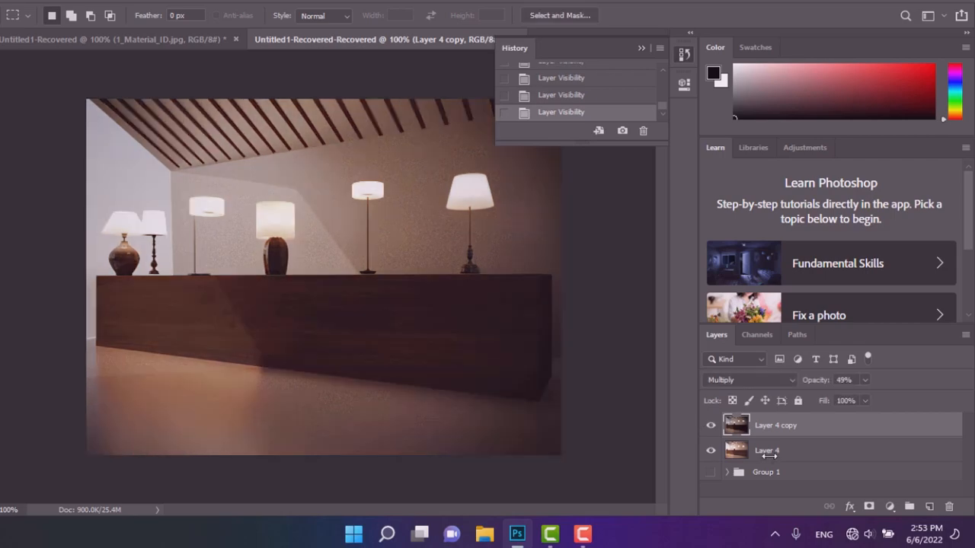
Merge Layer 4 copy with Layer 4 and delete Group 1.
left_click(766, 450, "shift")
right_click(767, 453)
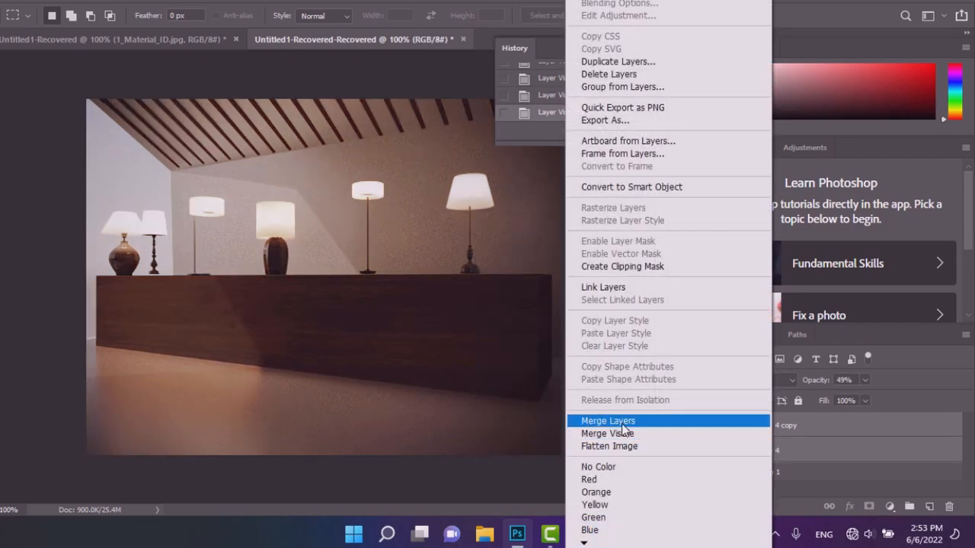
left_click(694, 421)
left_click(761, 449)
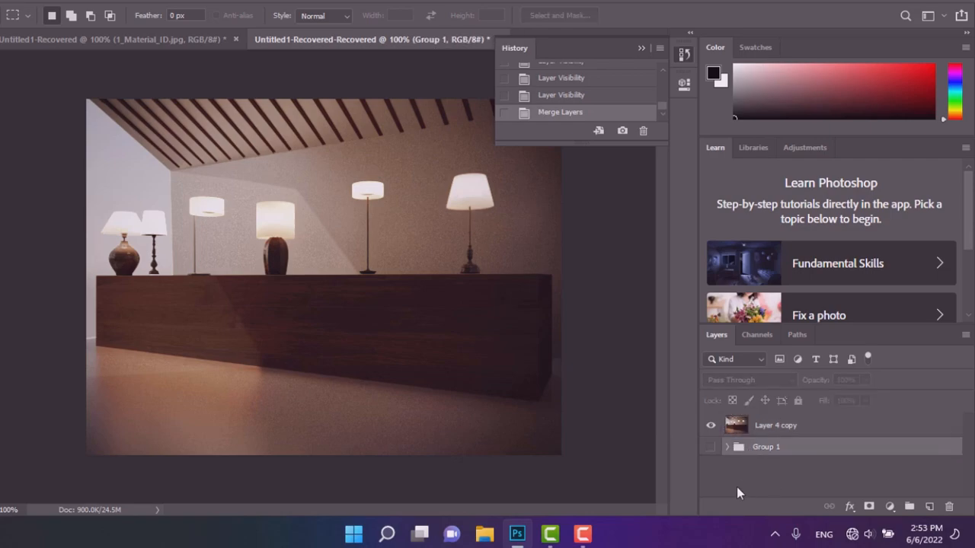
key("Delete")
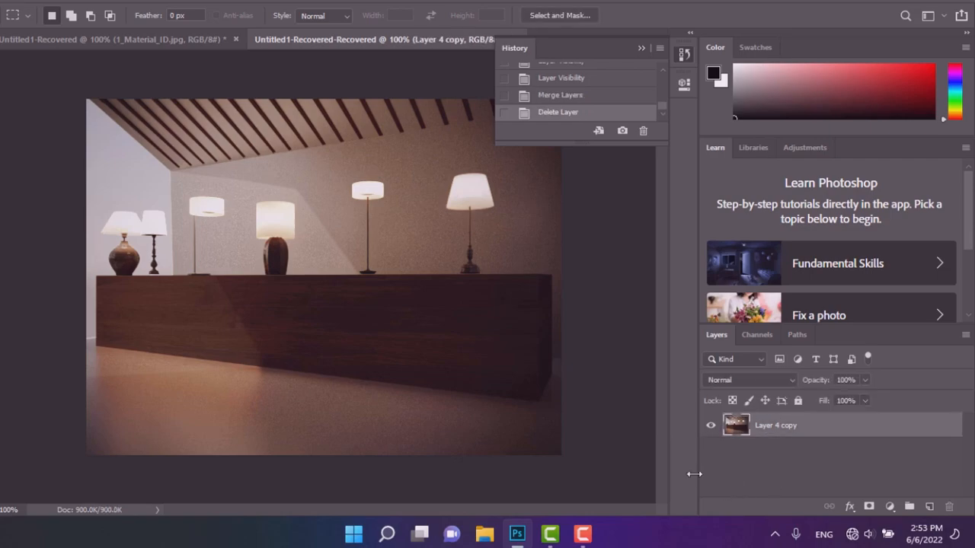
Save the composited image as a JPEG named "filnal render" in the renders folder, at quality 12 (Maximum).
left_click(12, 1)
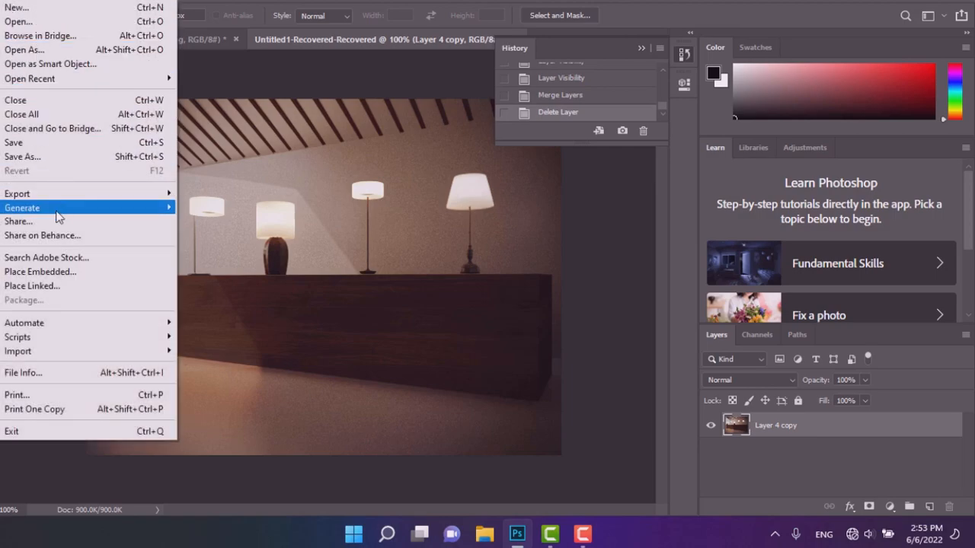
left_click(23, 157)
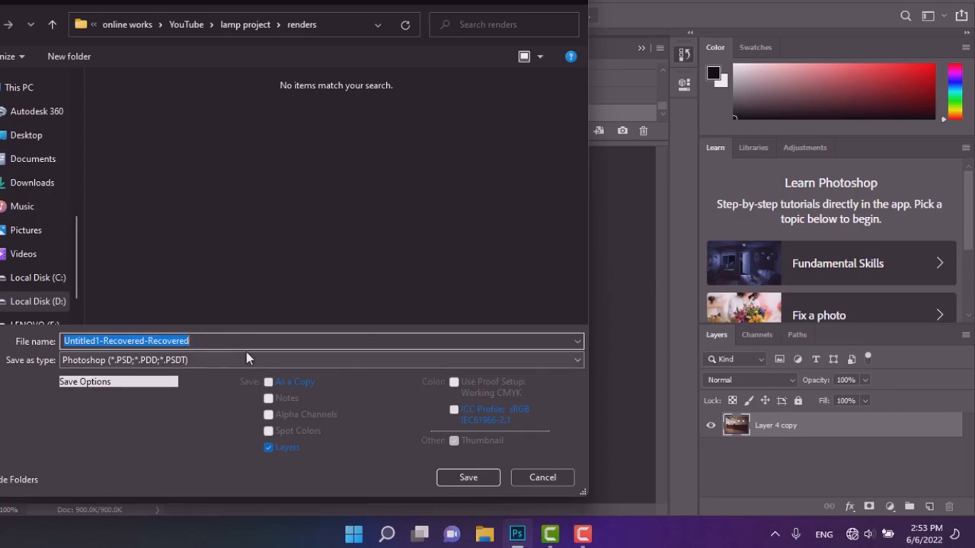
type("fil")
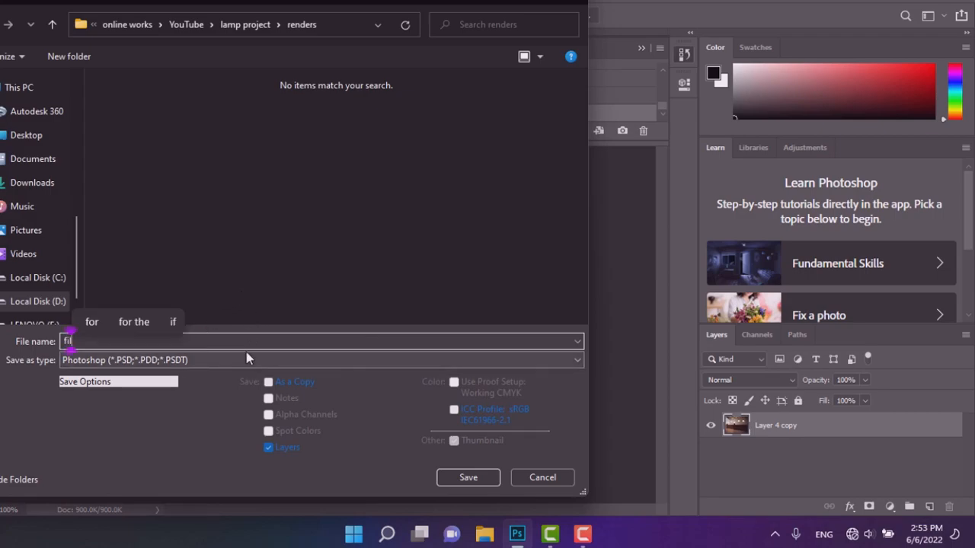
type("nal r")
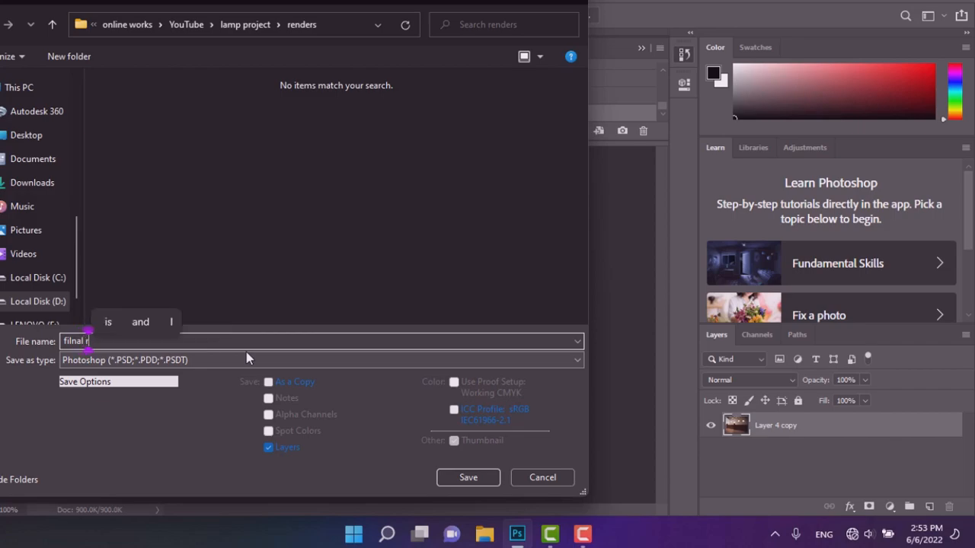
type("end")
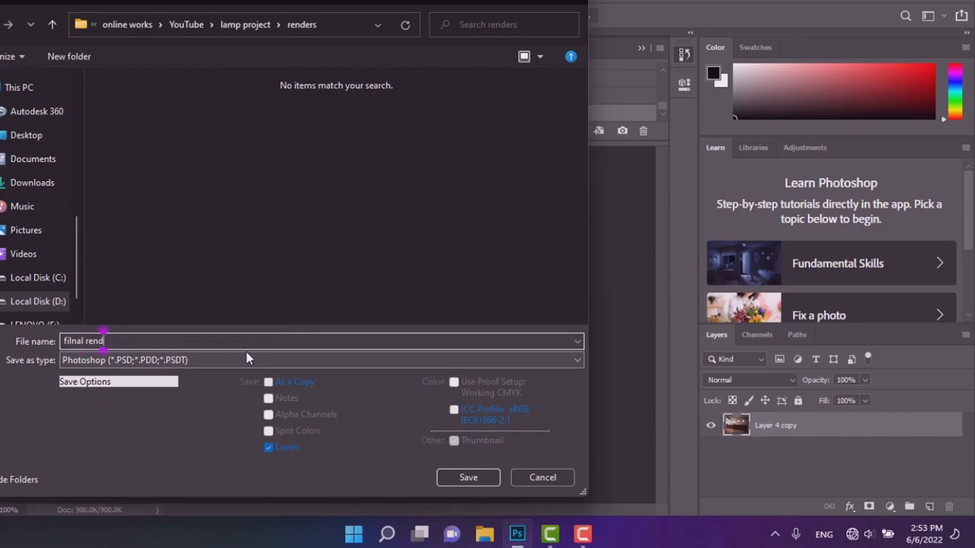
type("er")
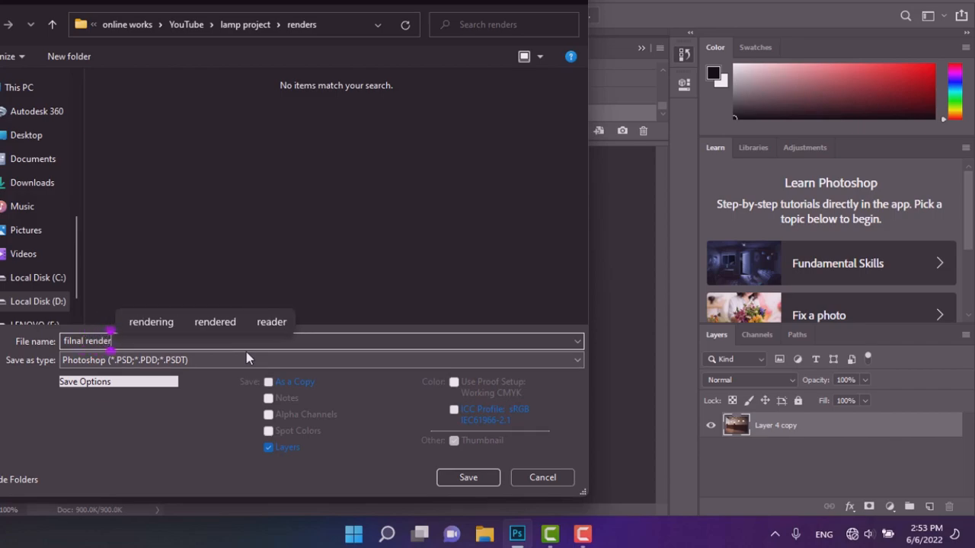
left_click(335, 361)
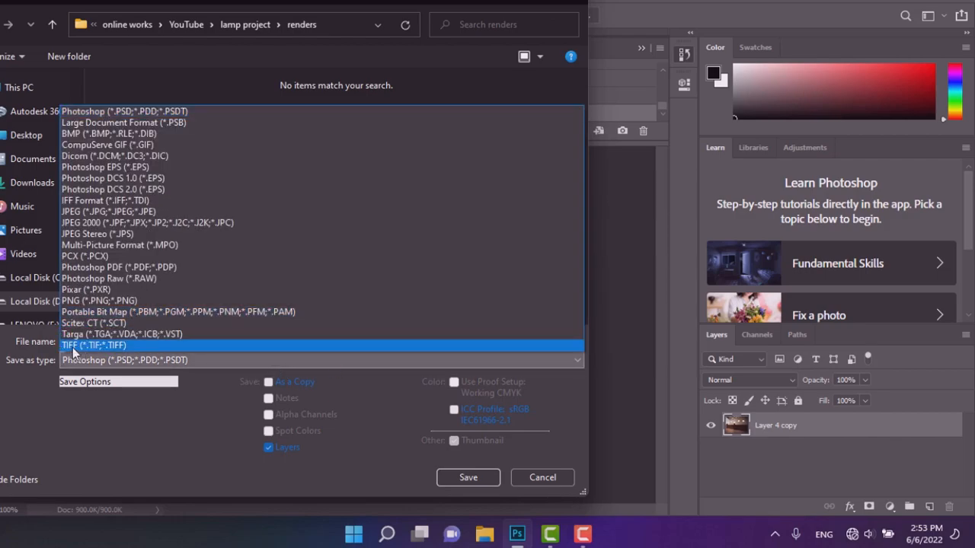
left_click(126, 216)
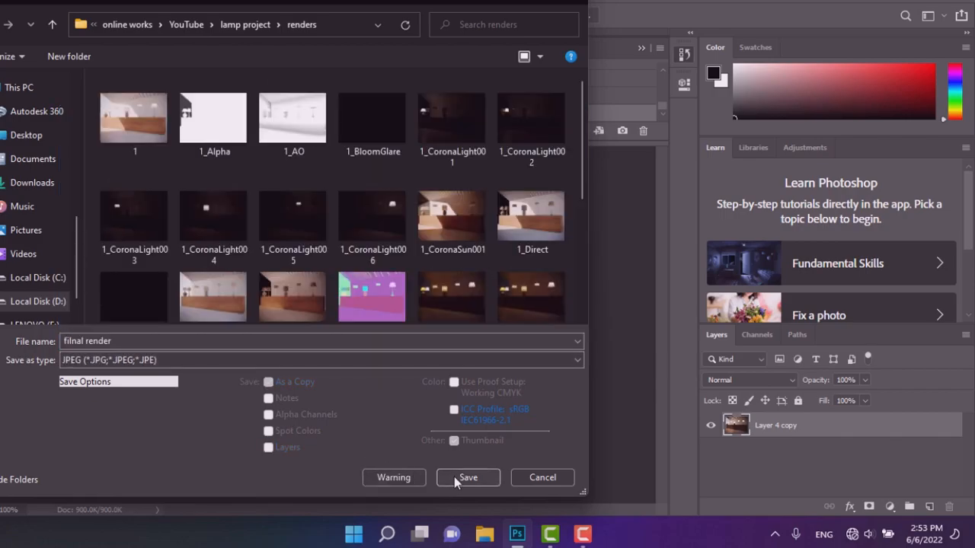
left_click(454, 476)
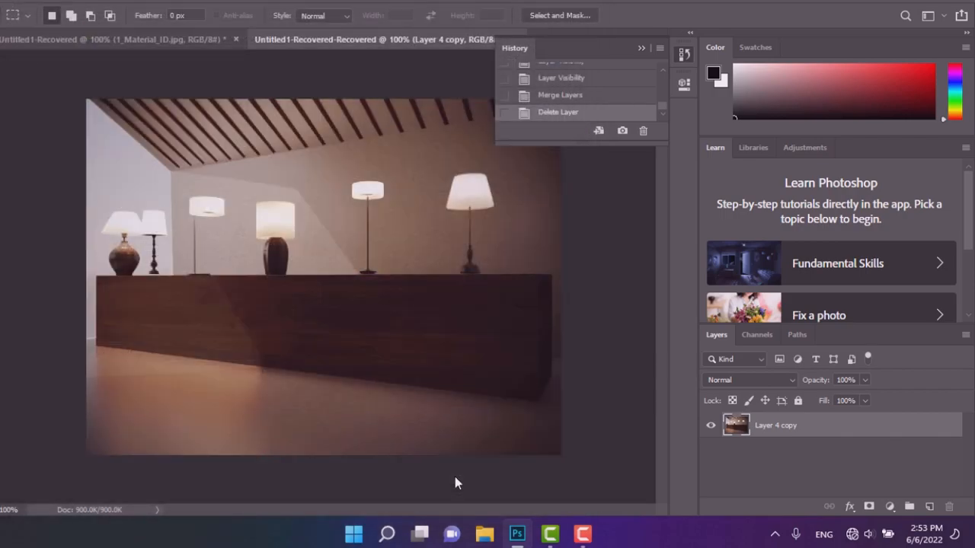
left_click_drag(450, 167, 540, 198)
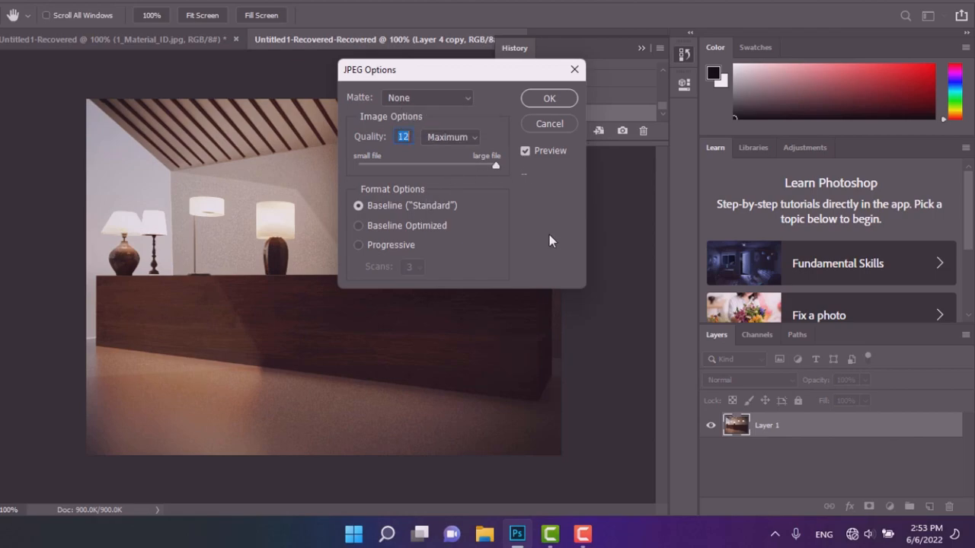
left_click(545, 100)
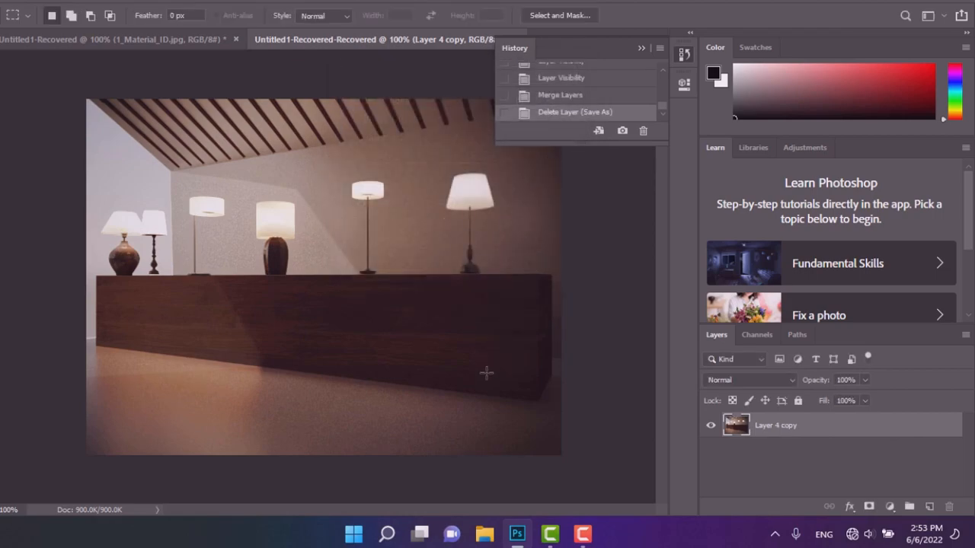